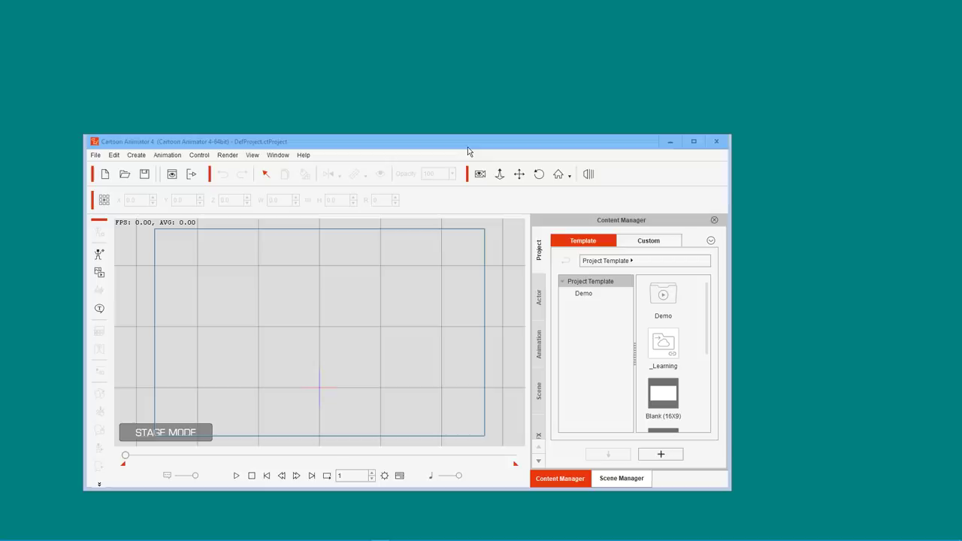
# Maximize the program window to fill the screen.
pyautogui.doubleClick(469, 146)
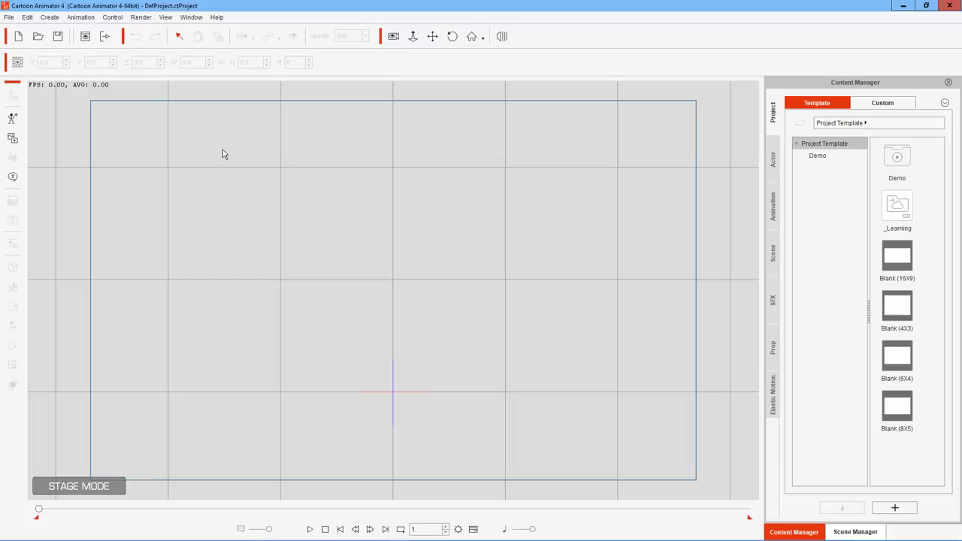
pyautogui.click(192, 17)
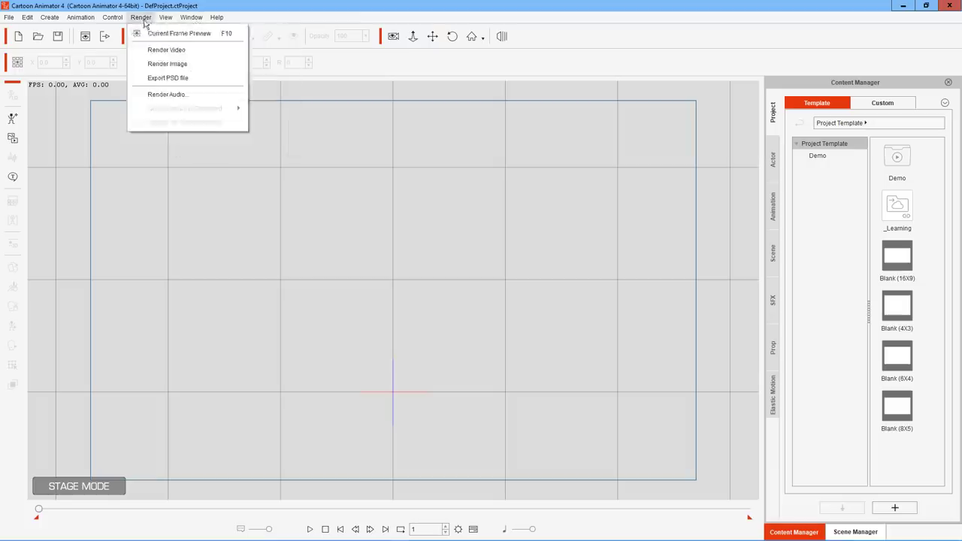
pyautogui.moveTo(15, 24)
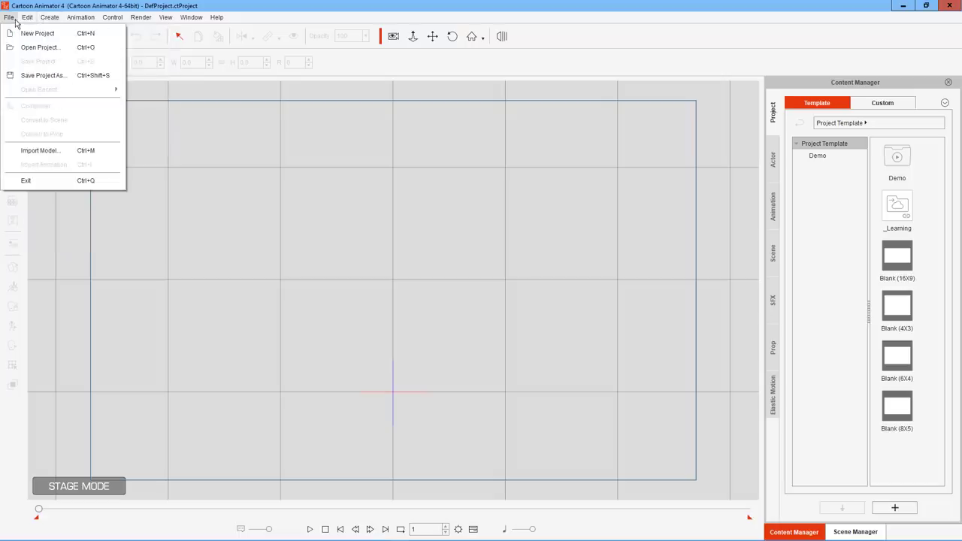
pyautogui.moveTo(49, 17)
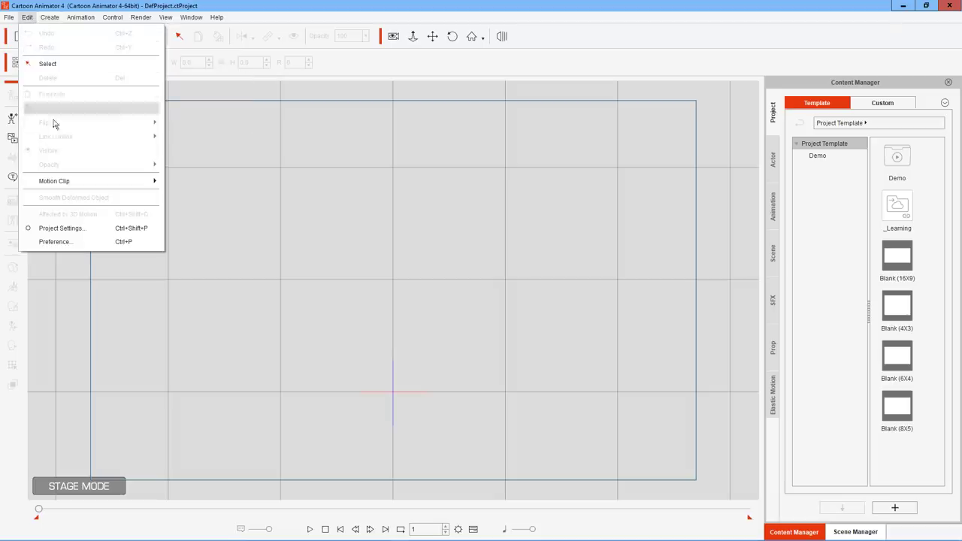
pyautogui.moveTo(78, 188)
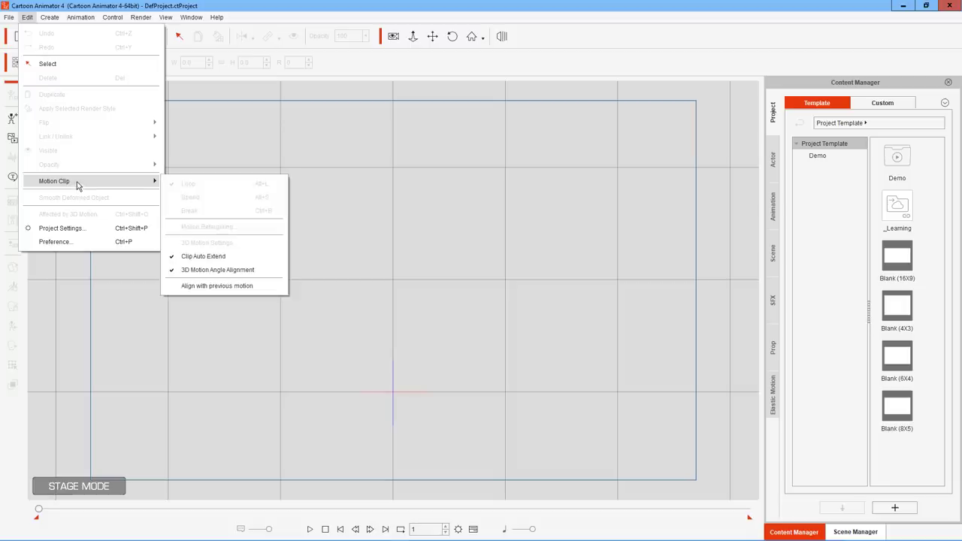
pyautogui.moveTo(132, 18)
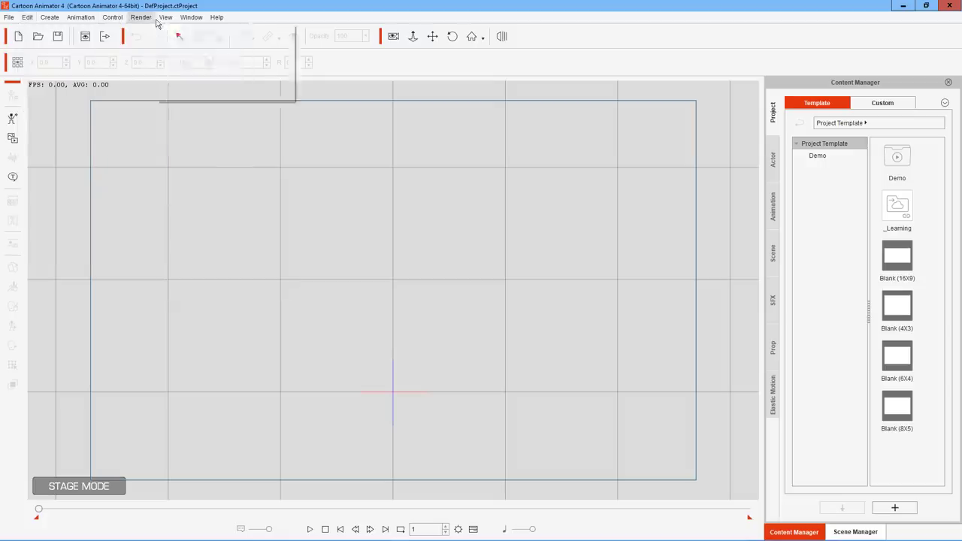
pyautogui.moveTo(188, 19)
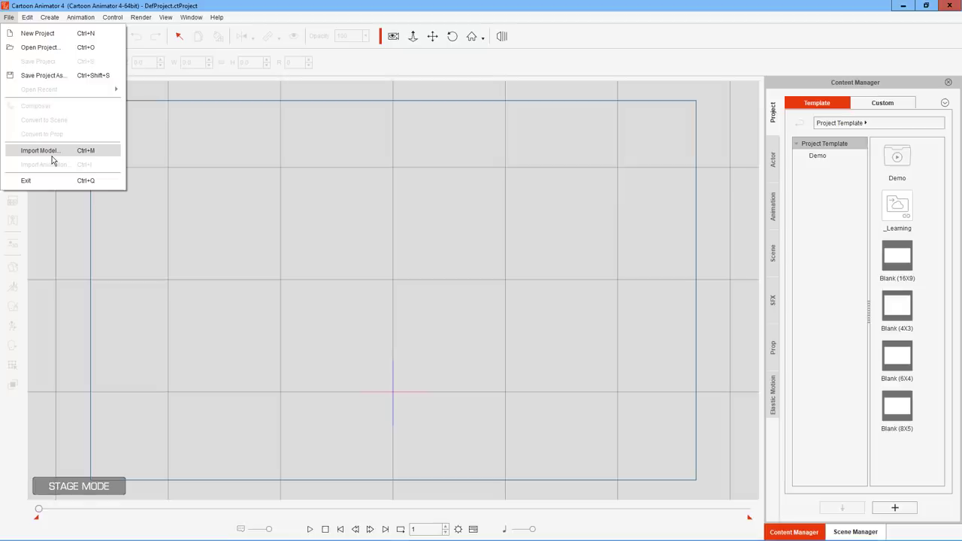
pyautogui.click(165, 147)
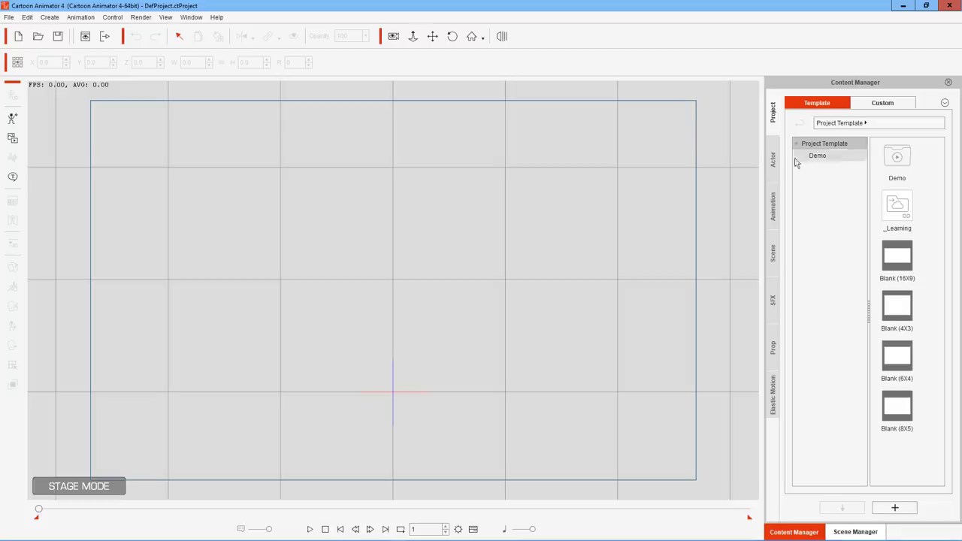
# Look over the project templates, and browse the actor character templates into the 3_G3 360 Spine folder.
pyautogui.click(817, 156)
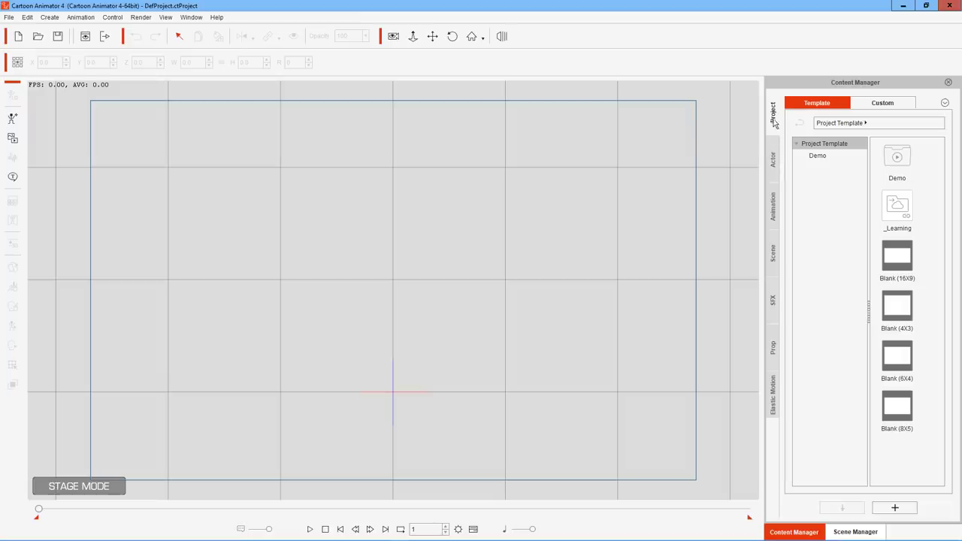
pyautogui.click(905, 212)
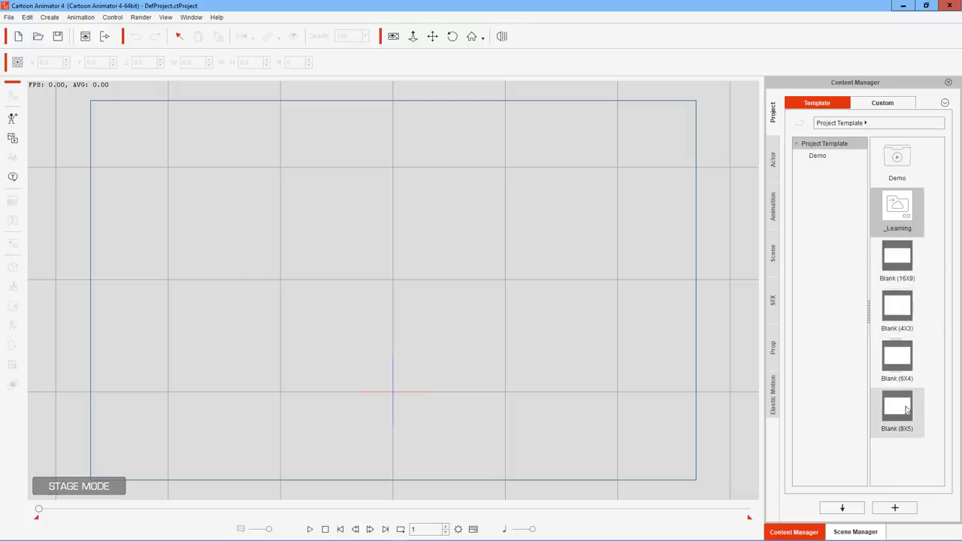
pyautogui.click(773, 159)
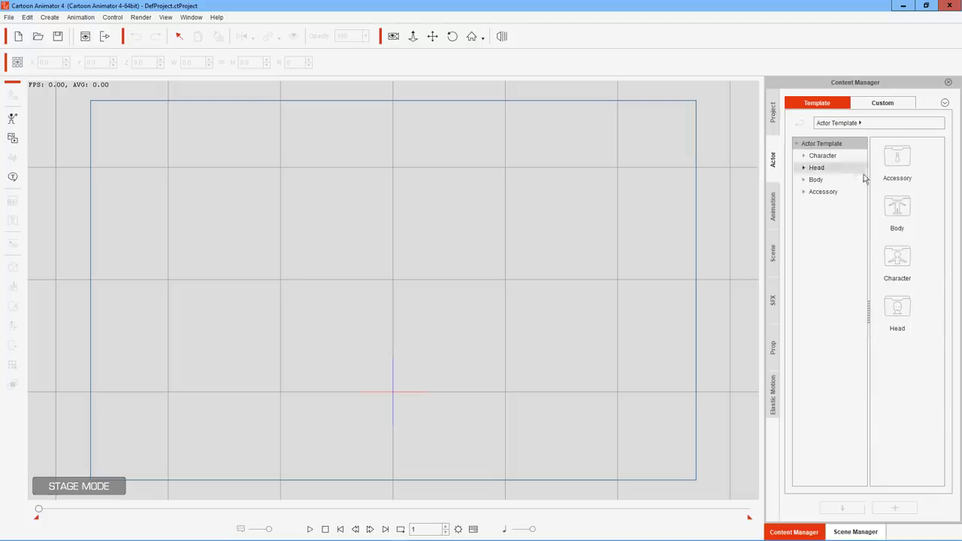
pyautogui.click(835, 158)
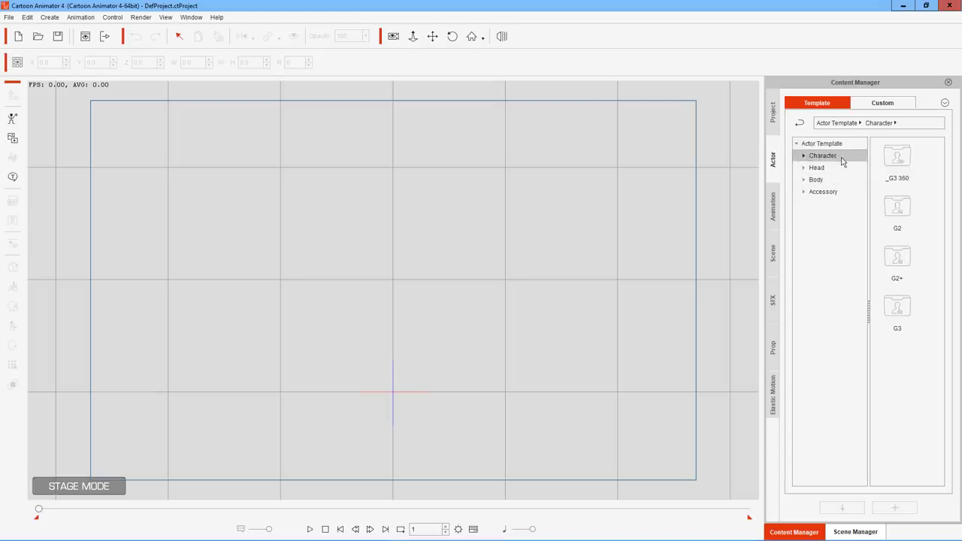
pyautogui.doubleClick(897, 155)
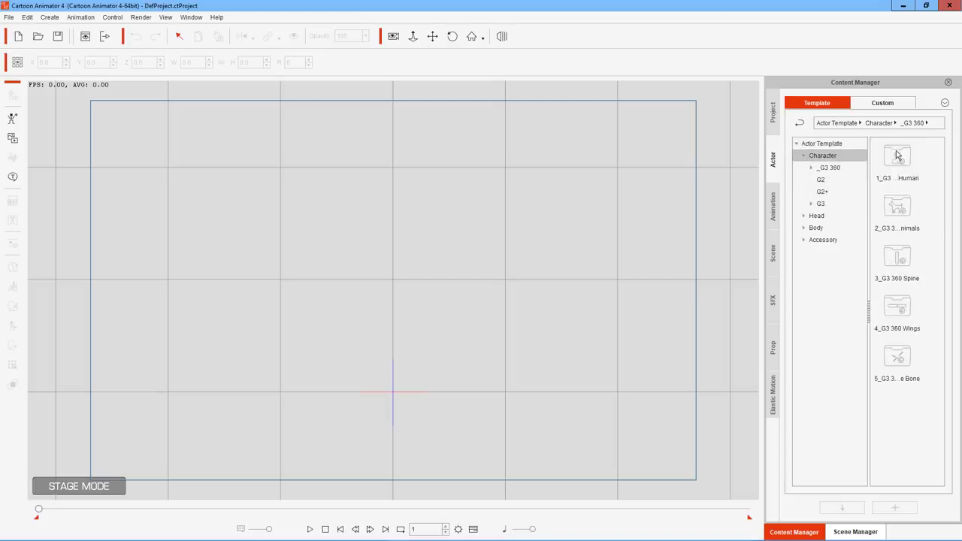
pyautogui.doubleClick(903, 258)
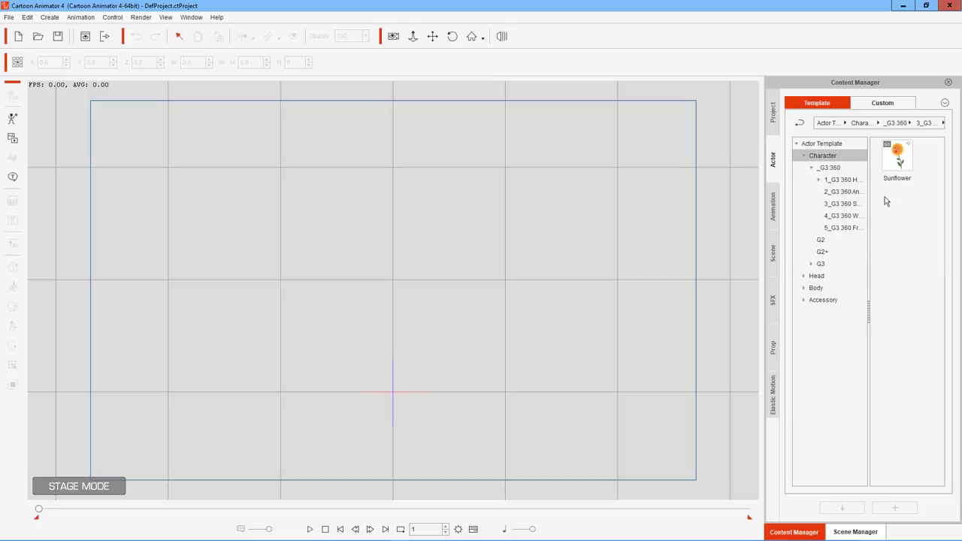
# Examine the character templates in the G3 360 Human, Animals, Spine, Wings and Free Bone folders.
pyautogui.click(823, 167)
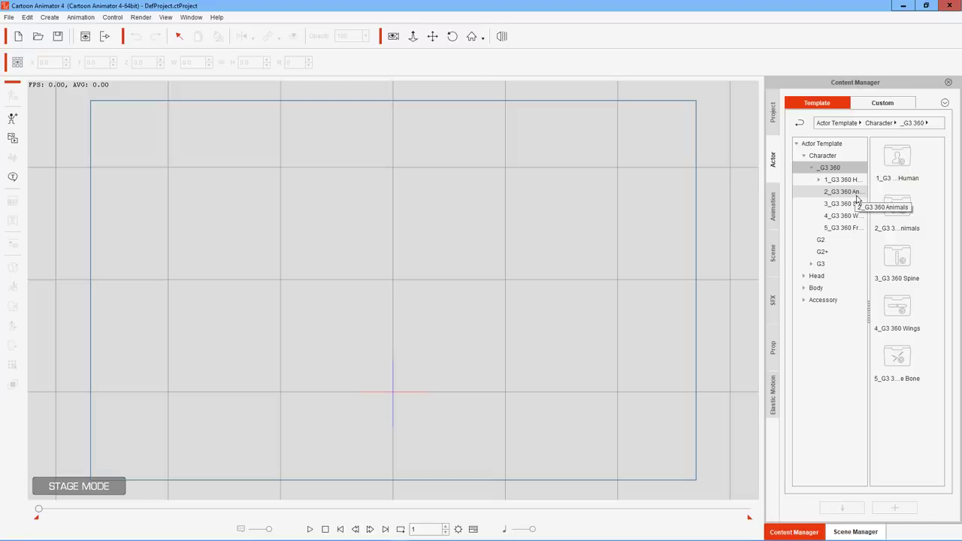
pyautogui.click(843, 179)
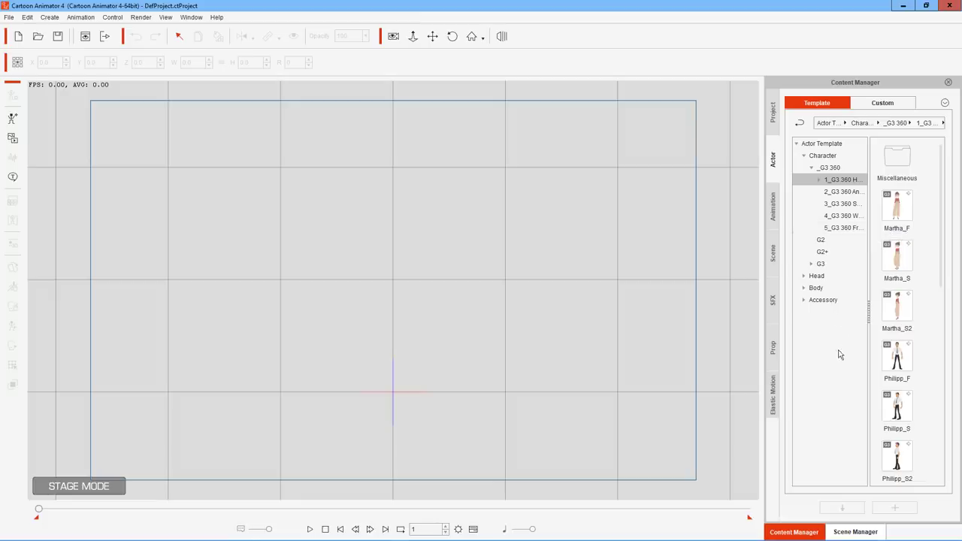
pyautogui.click(840, 193)
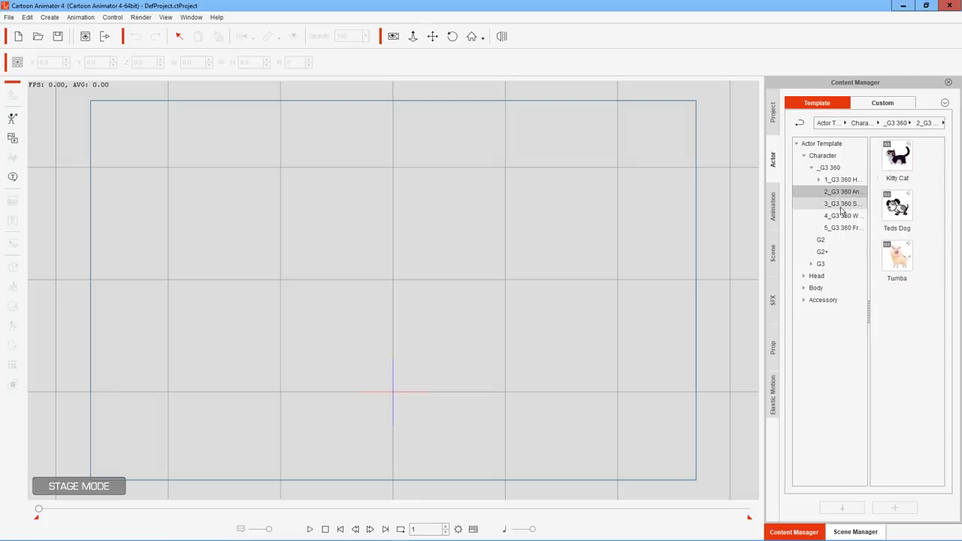
pyautogui.click(847, 204)
pyautogui.click(848, 217)
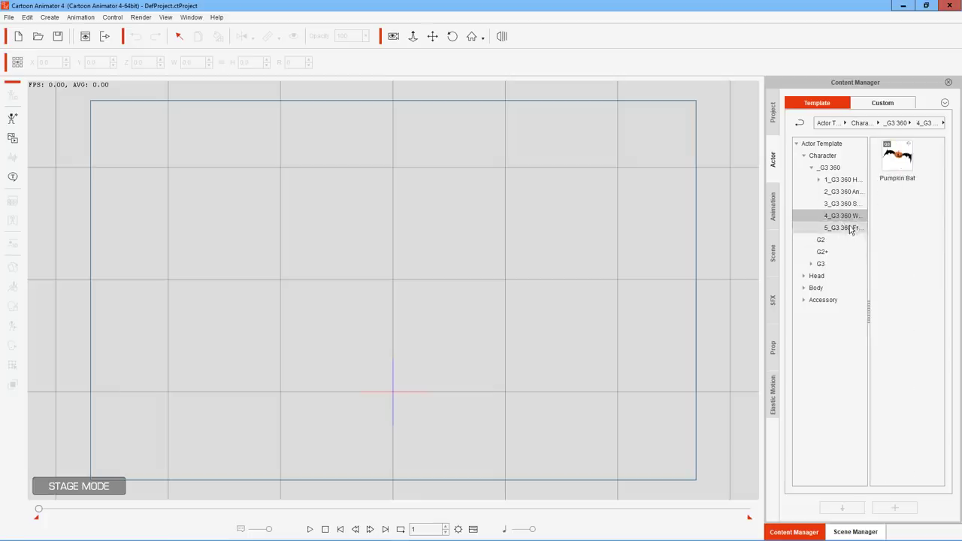
pyautogui.click(850, 228)
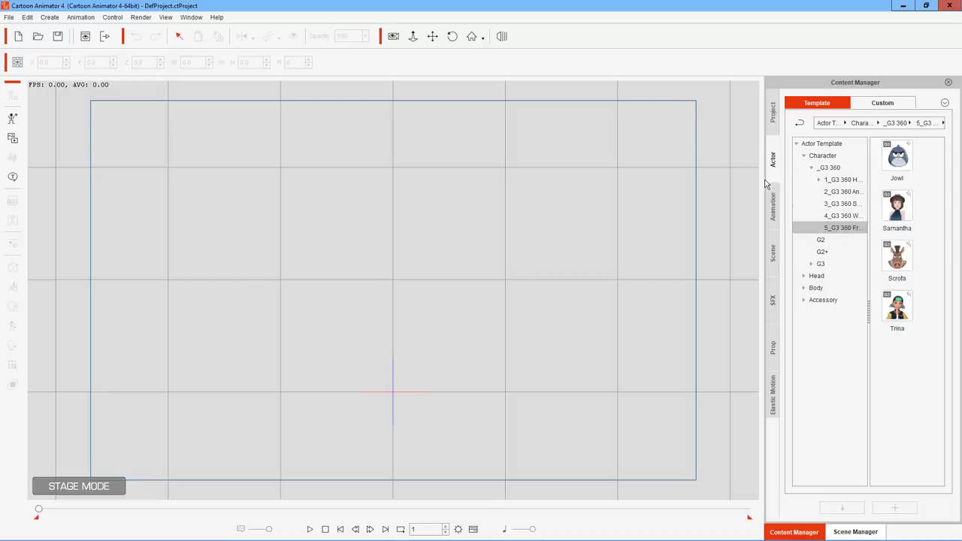
# Widen the Content Manager to fit the full folder names, and view the G3 360 Spine and Wings characters.
pyautogui.moveTo(766, 183); pyautogui.dragTo(667, 189)
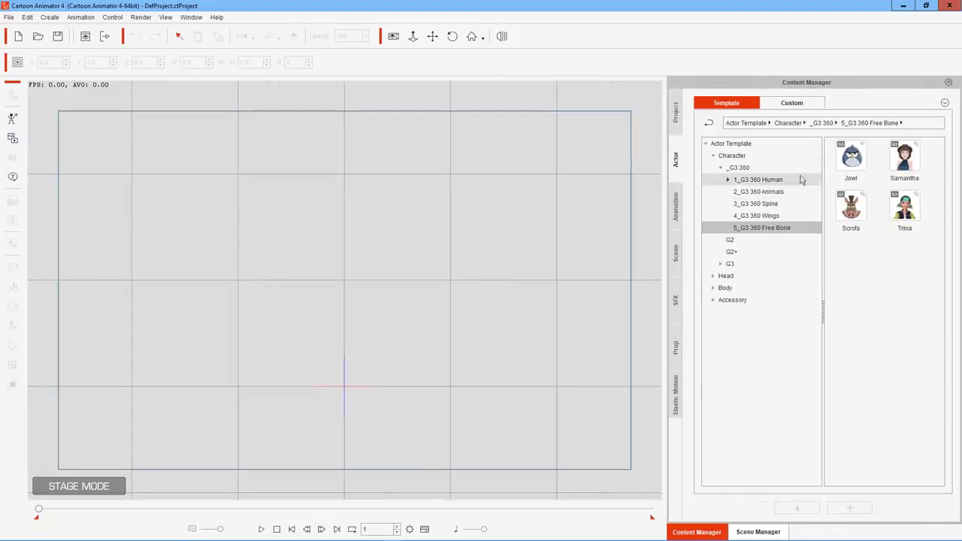
pyautogui.click(761, 206)
pyautogui.click(763, 218)
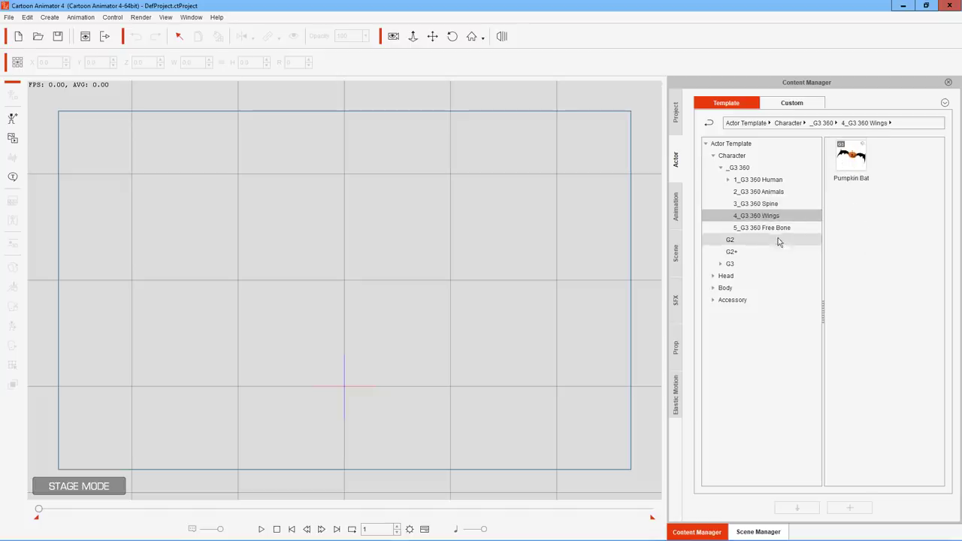
# Expand the G3 character folder and examine its Human, Animals, Spine and Wings templates.
pyautogui.click(752, 266)
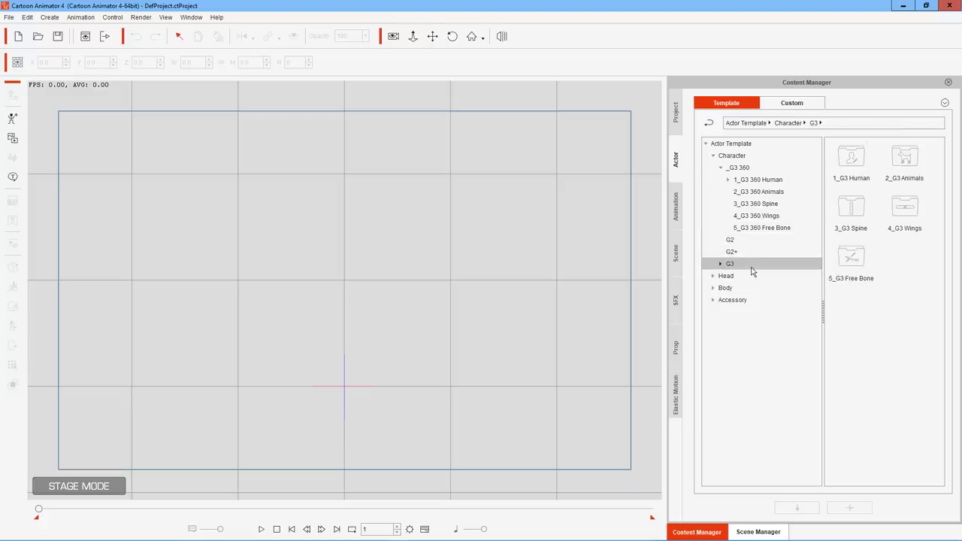
pyautogui.click(720, 266)
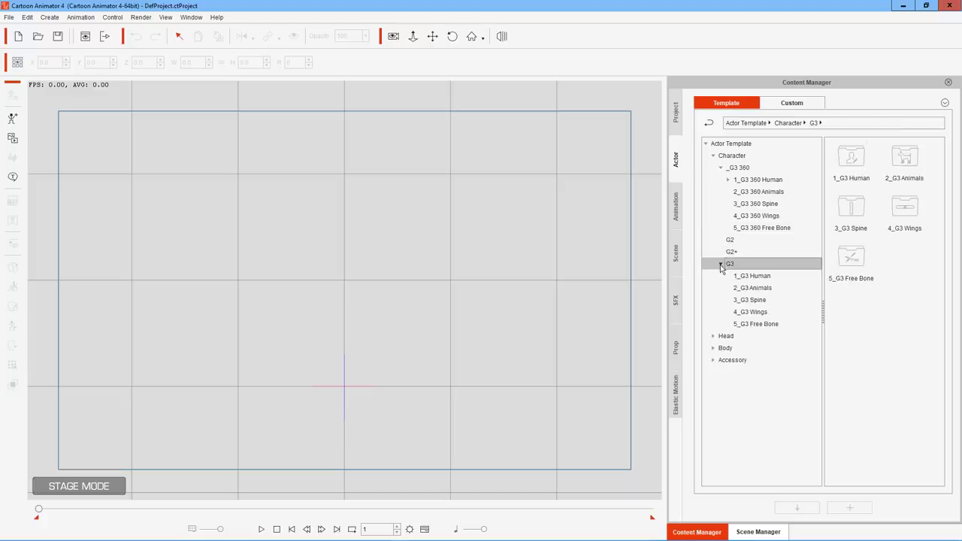
pyautogui.click(759, 277)
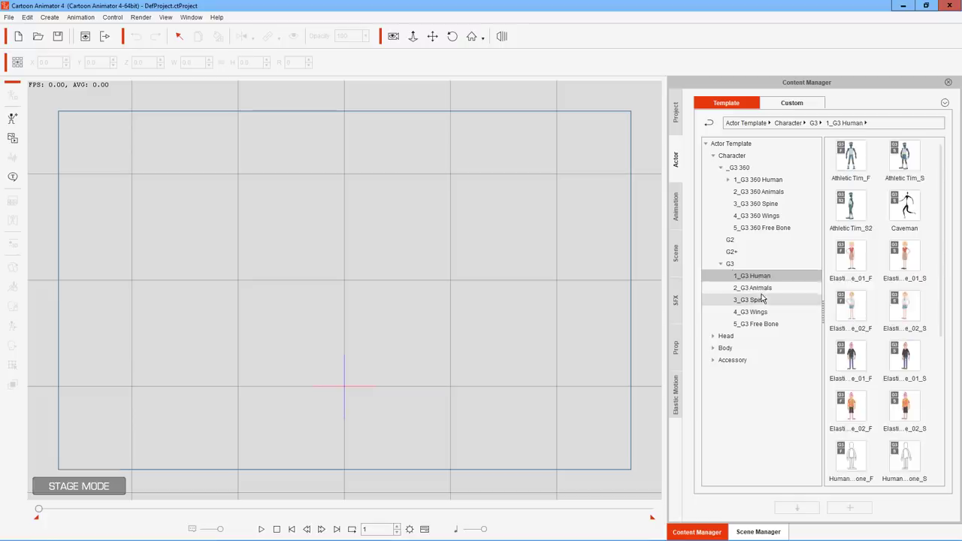
pyautogui.click(761, 299)
pyautogui.click(762, 311)
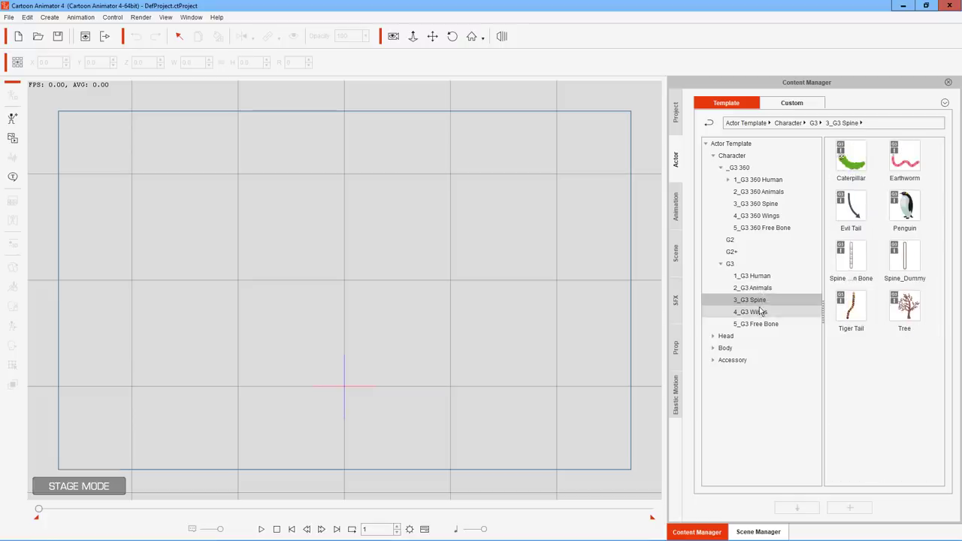
pyautogui.click(758, 277)
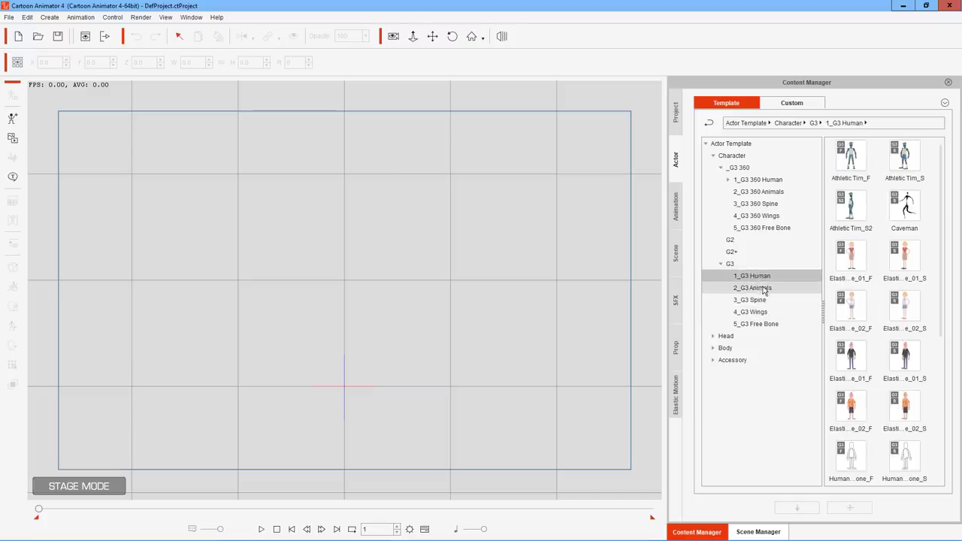
pyautogui.click(765, 294)
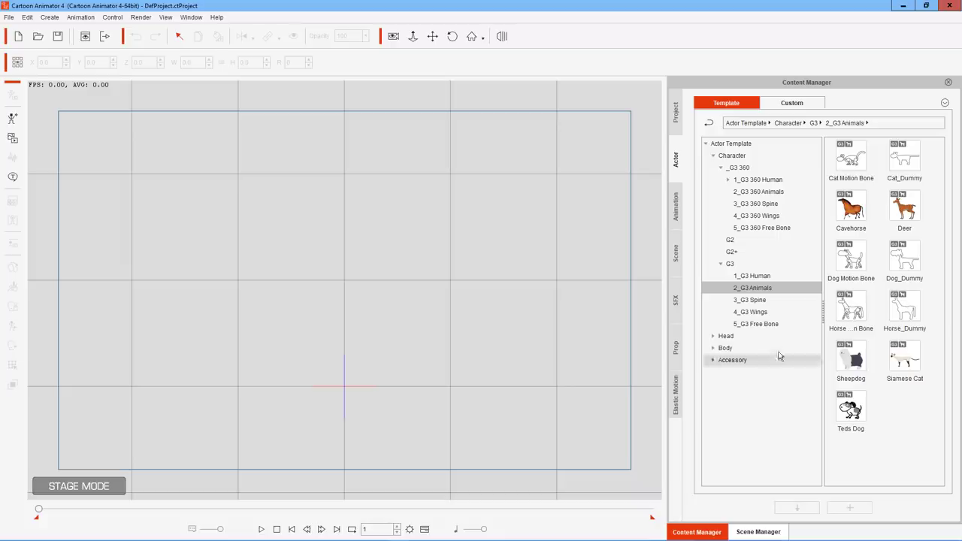
pyautogui.click(754, 278)
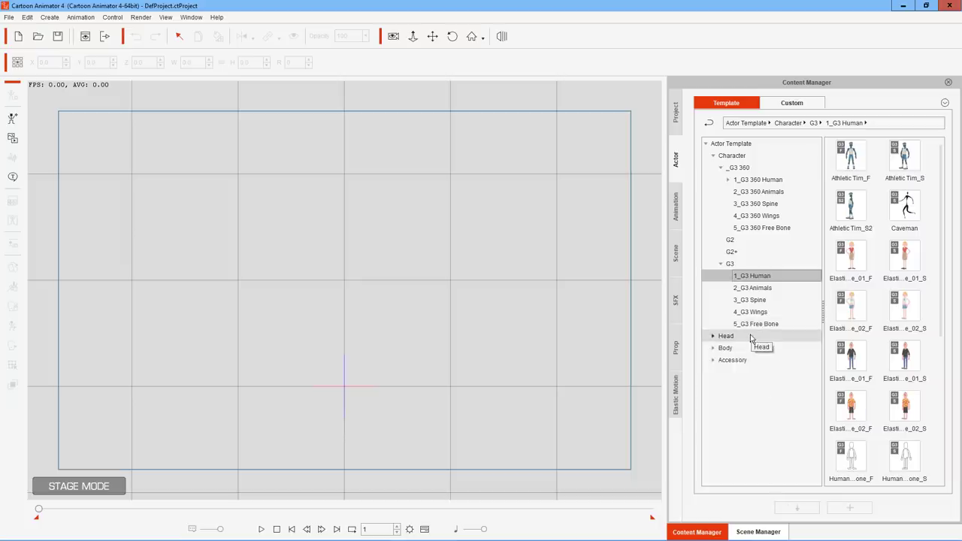
# Collapse the G3 character folder and view the G2+ characters.
pyautogui.click(739, 264)
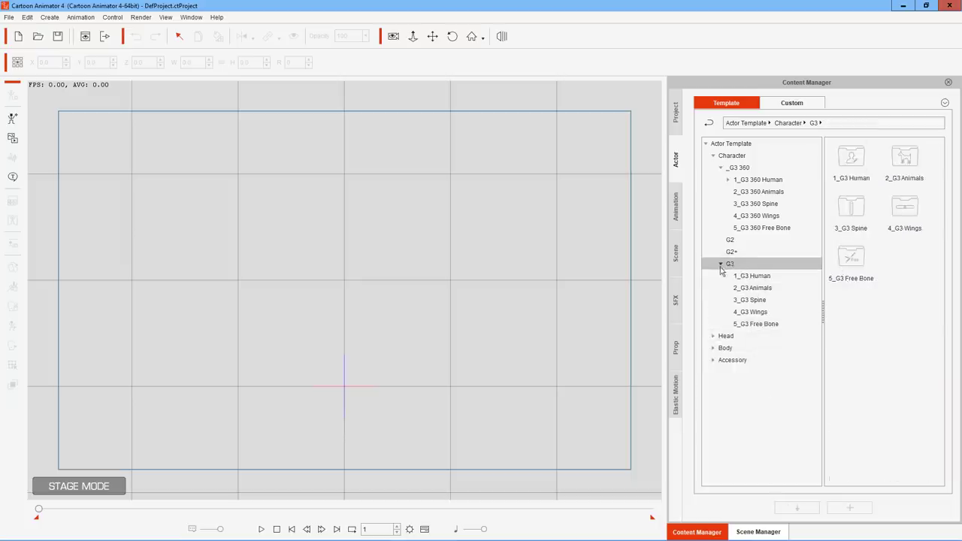
pyautogui.click(720, 264)
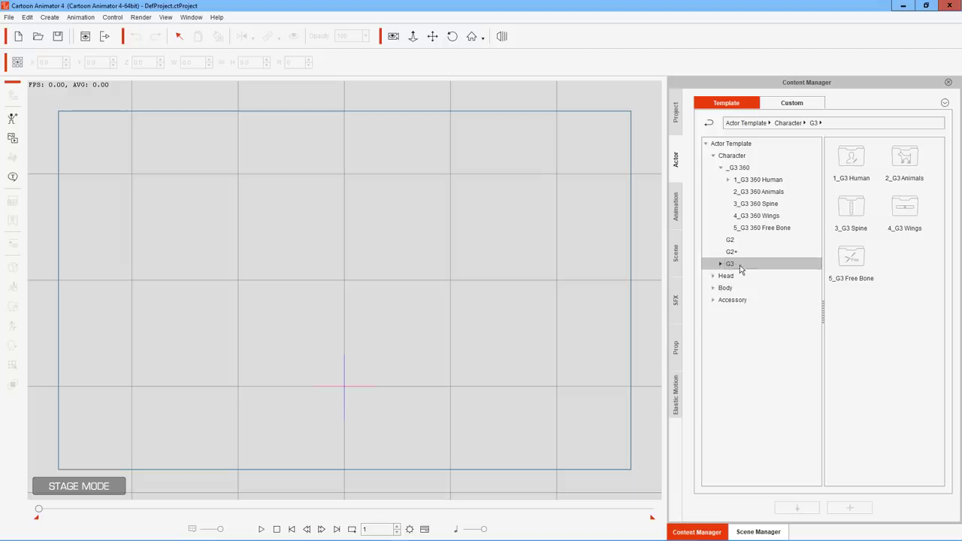
pyautogui.click(746, 253)
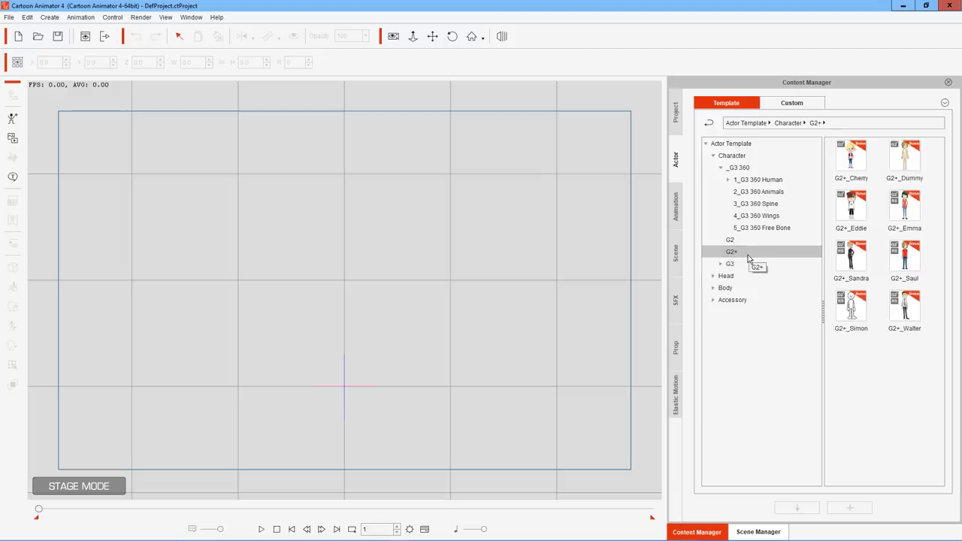
pyautogui.click(725, 265)
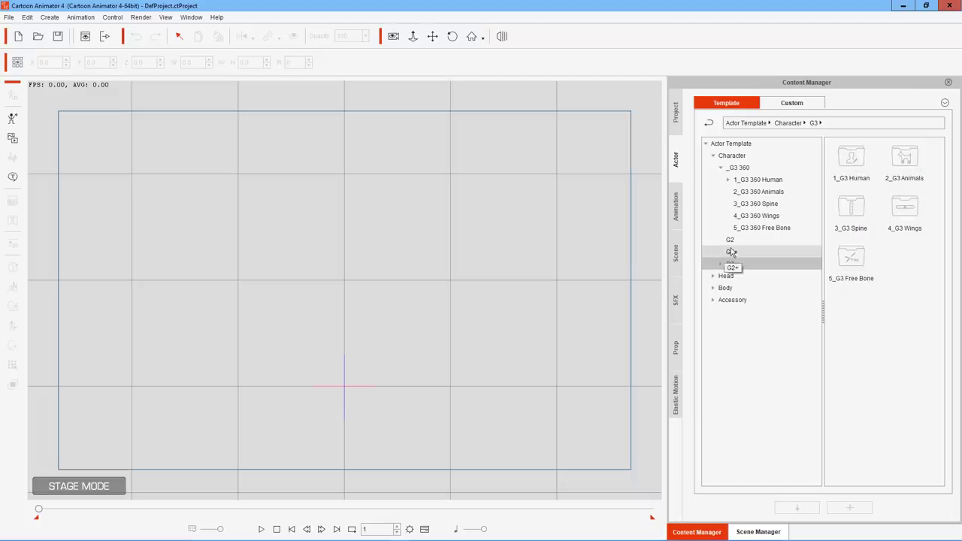
# Compare the characters in the G3 360 Human, Animals and Spine folders, ending on the Human folder.
pyautogui.click(759, 180)
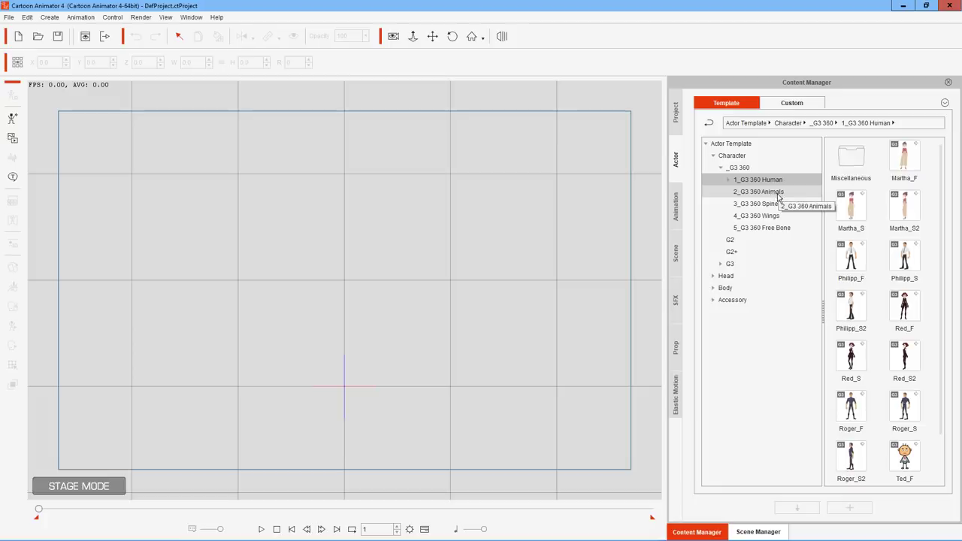
pyautogui.click(779, 193)
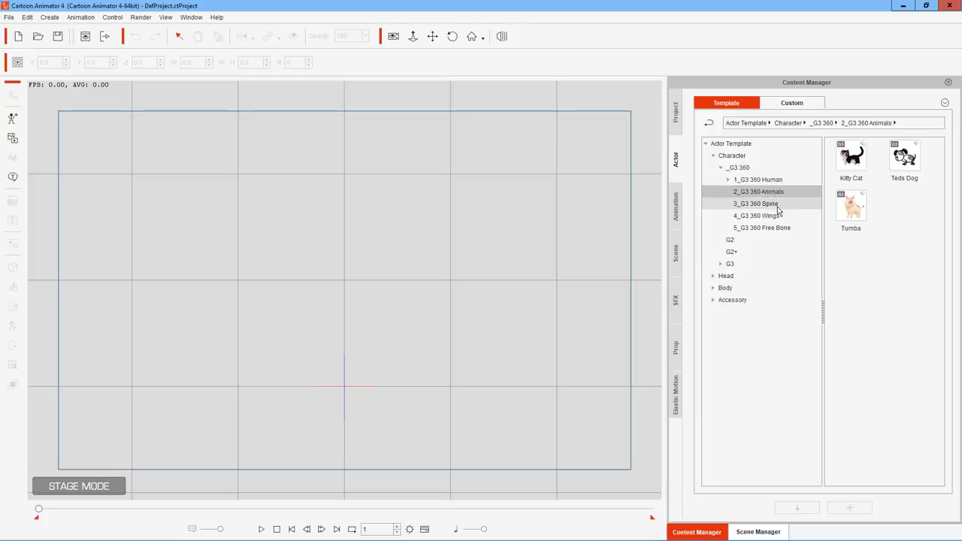
pyautogui.click(778, 206)
pyautogui.click(776, 192)
pyautogui.click(776, 181)
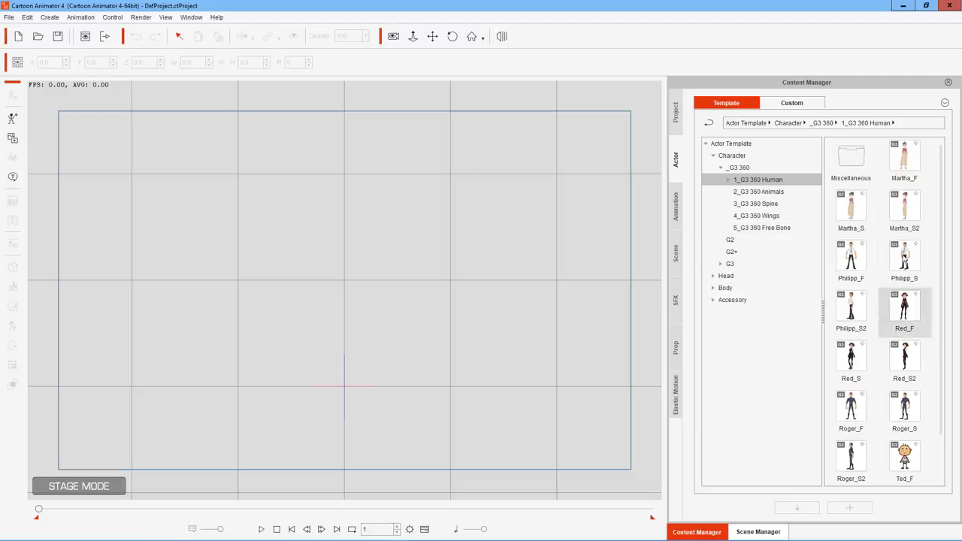
# Open the Miscellaneous folder of the G3 360 Human characters to examine its templates.
pyautogui.doubleClick(859, 156)
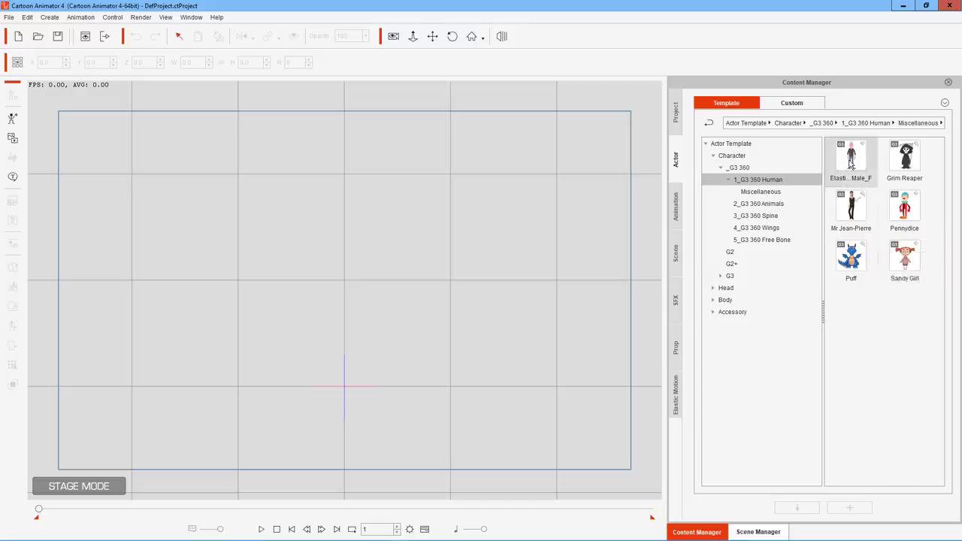
# Switch to the animation templates, expand the G3 Human motions and view the front-facing _Turners_Female motions.
pyautogui.click(675, 207)
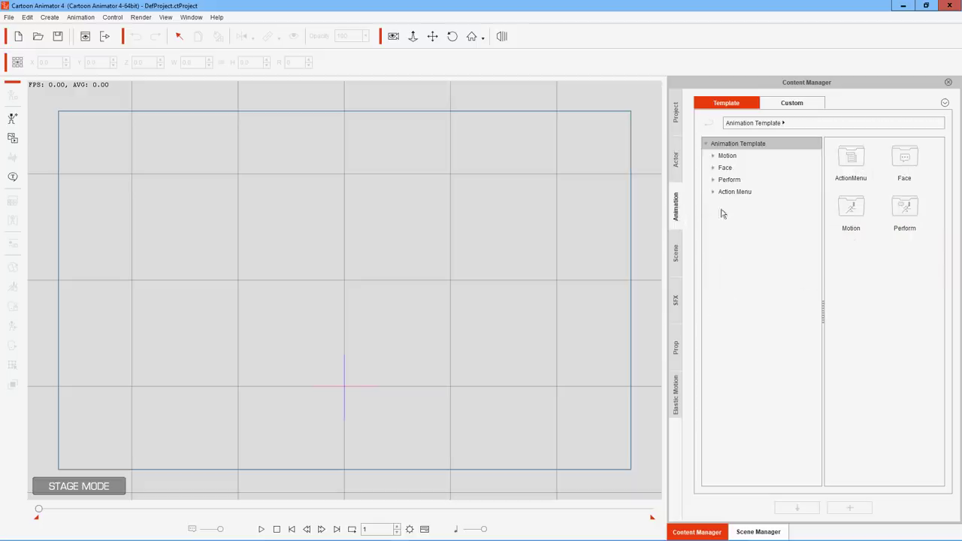
pyautogui.click(719, 157)
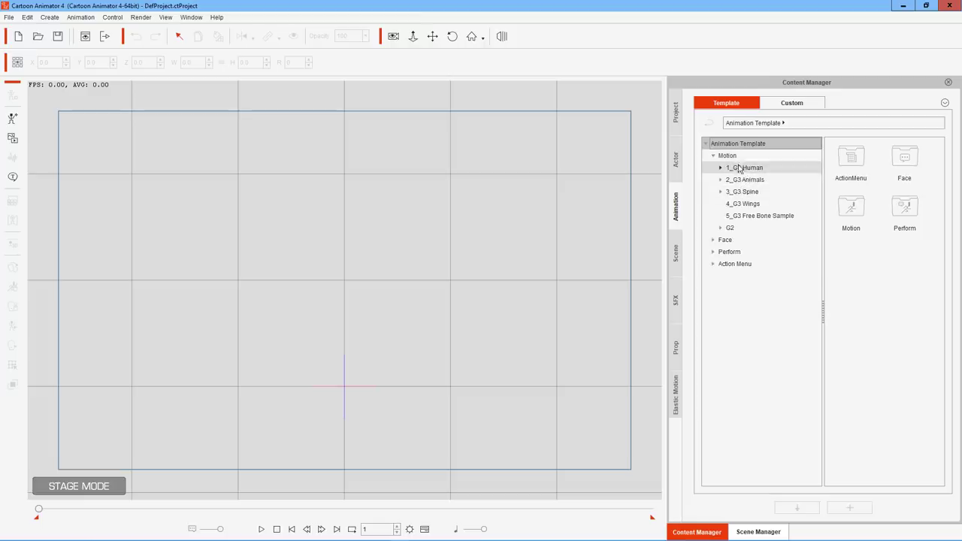
pyautogui.click(739, 168)
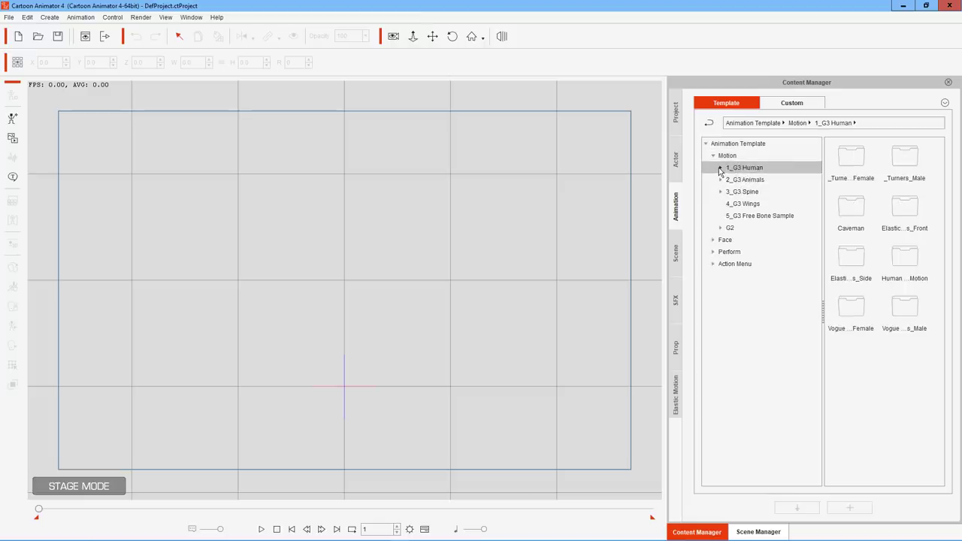
pyautogui.click(719, 168)
pyautogui.click(755, 180)
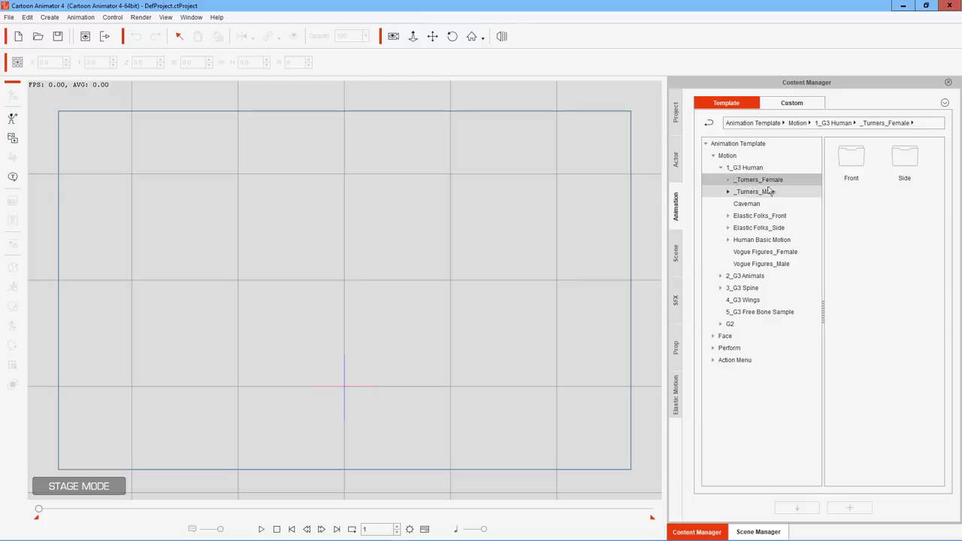
pyautogui.doubleClick(857, 156)
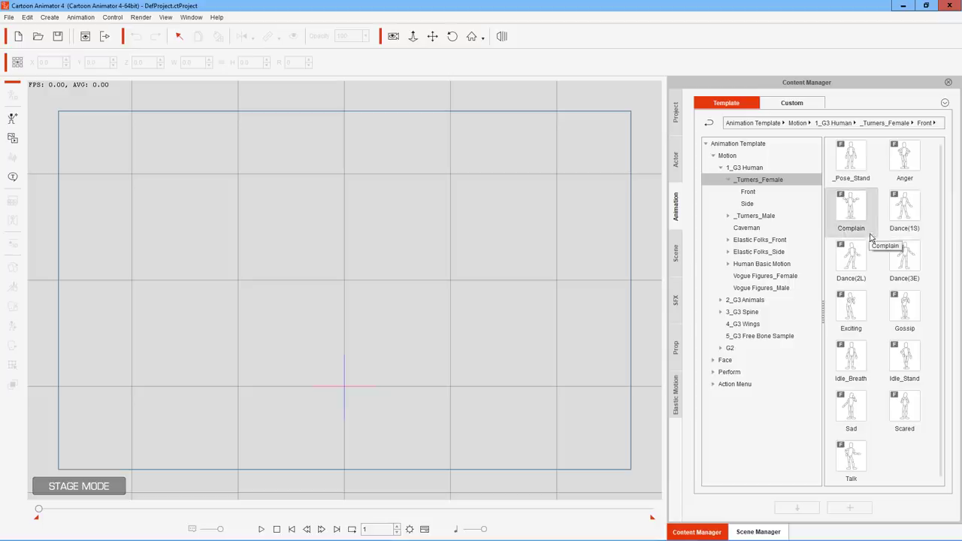
# Look through the Caveman, Elastic Folks_Front, Human Basic Motion and Vogue Figures female and male motion folders.
pyautogui.click(749, 229)
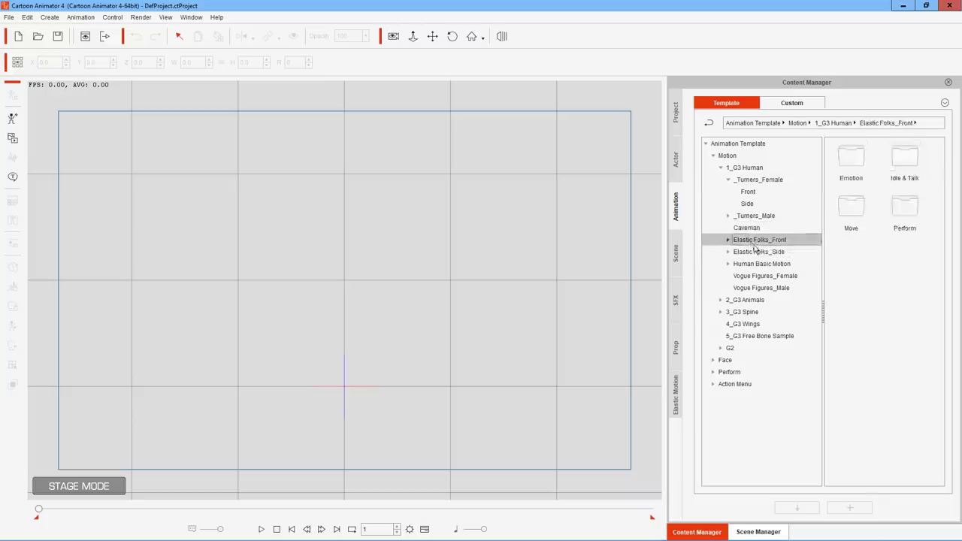
pyautogui.click(758, 266)
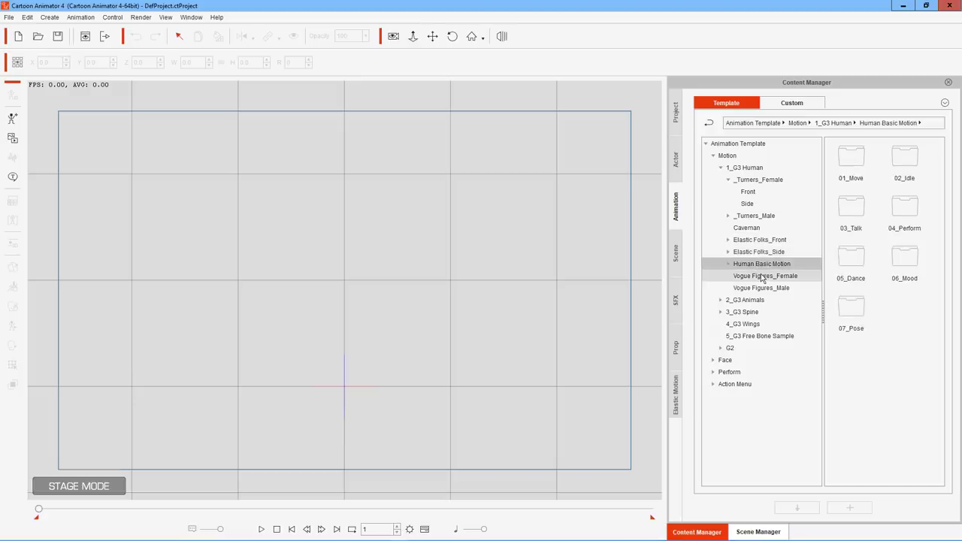
pyautogui.click(763, 276)
pyautogui.click(763, 287)
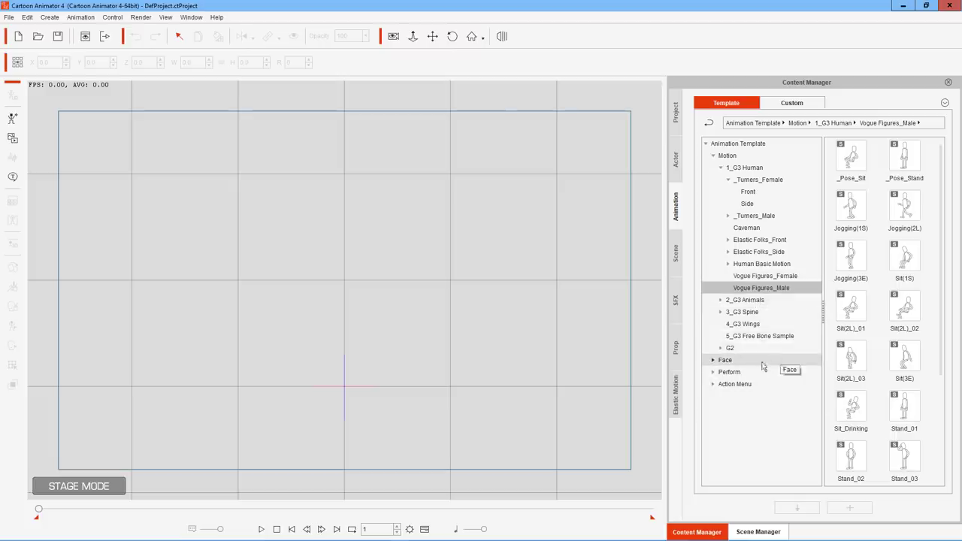
# Expand the G2 motions, view the 02_Idle motions under Editable 3D, and collapse the G2 folder.
pyautogui.click(721, 349)
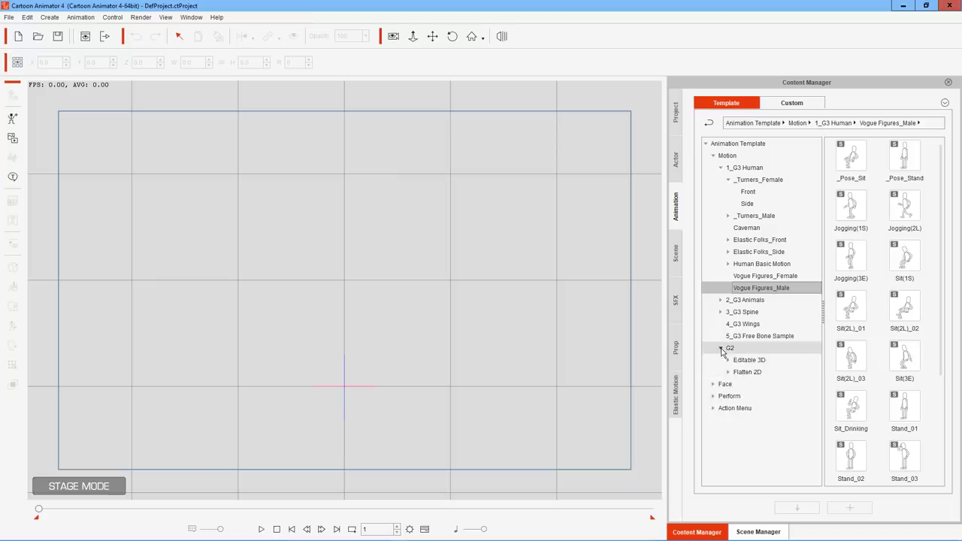
pyautogui.click(750, 361)
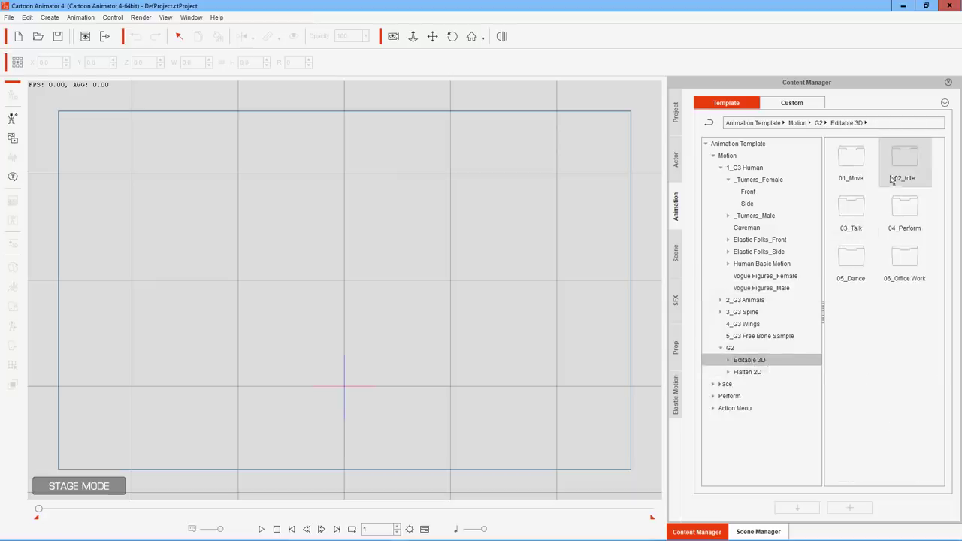
pyautogui.doubleClick(911, 164)
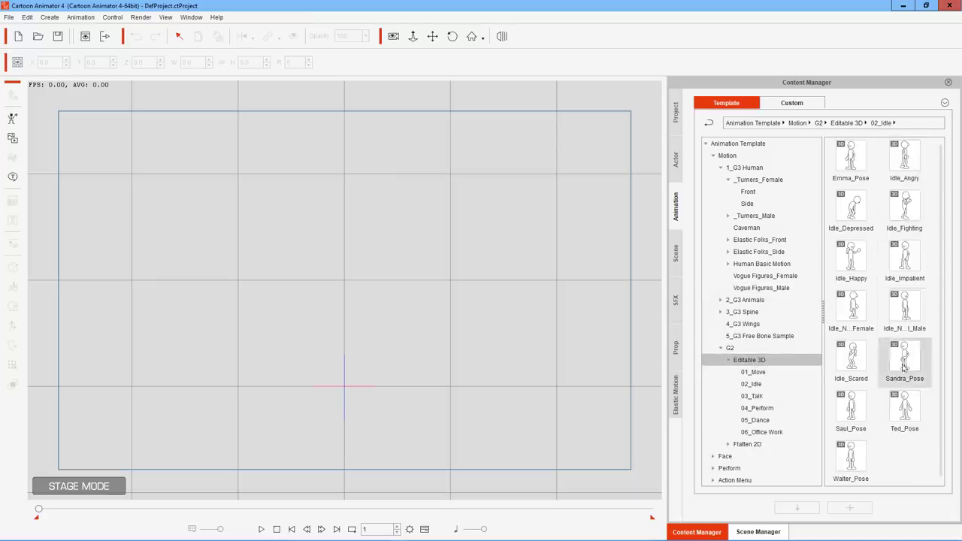
pyautogui.click(722, 348)
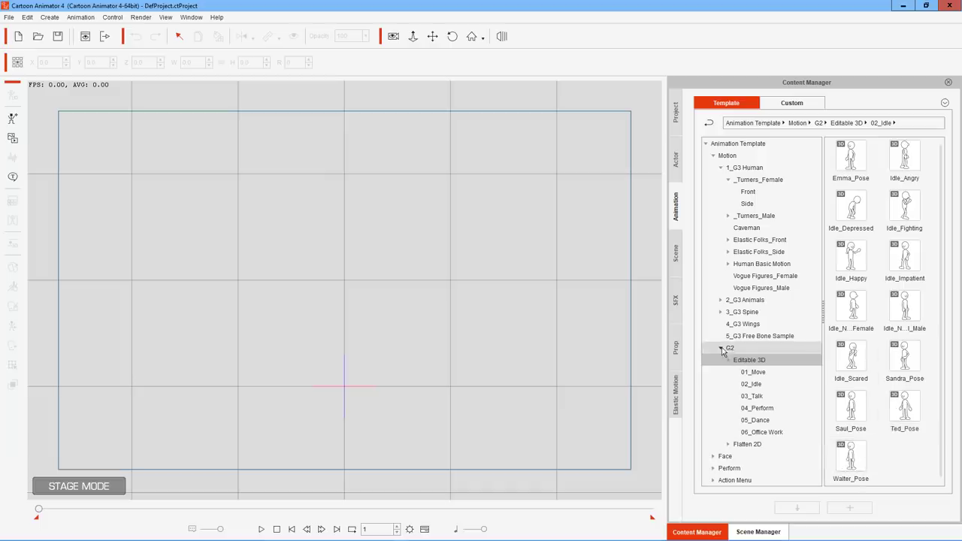
# Expand the Perform animation folder and examine the whole list of _G3 360 character performances.
pyautogui.click(713, 373)
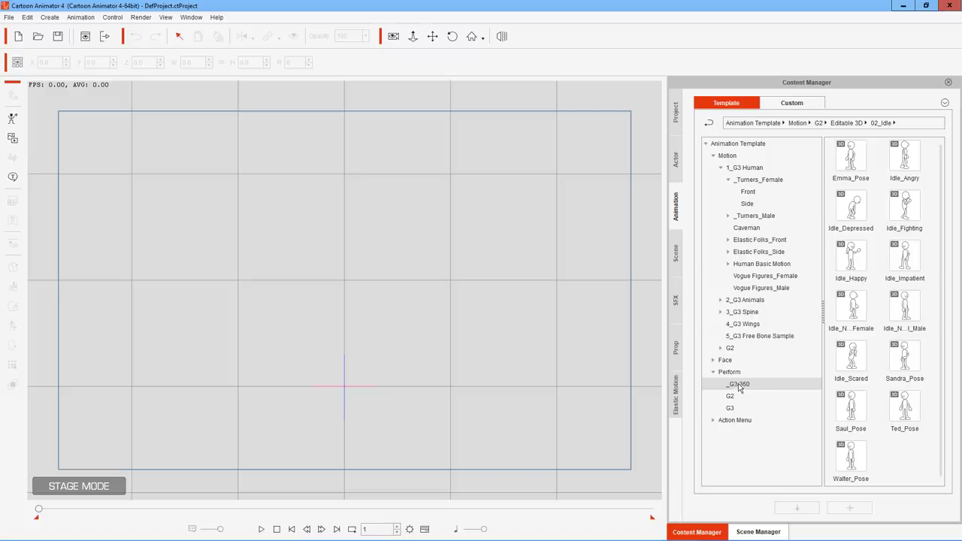
pyautogui.click(737, 385)
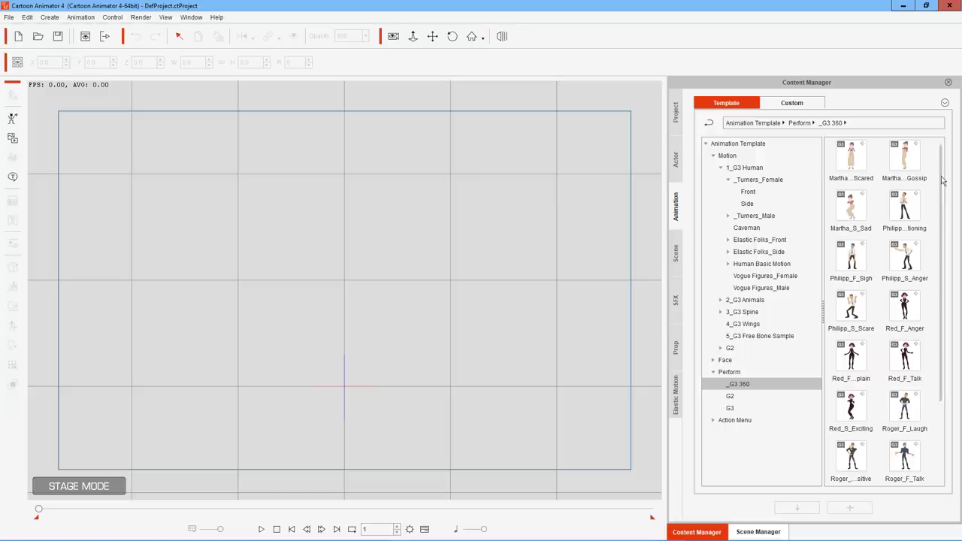
pyautogui.moveTo(943, 169); pyautogui.dragTo(955, 269)
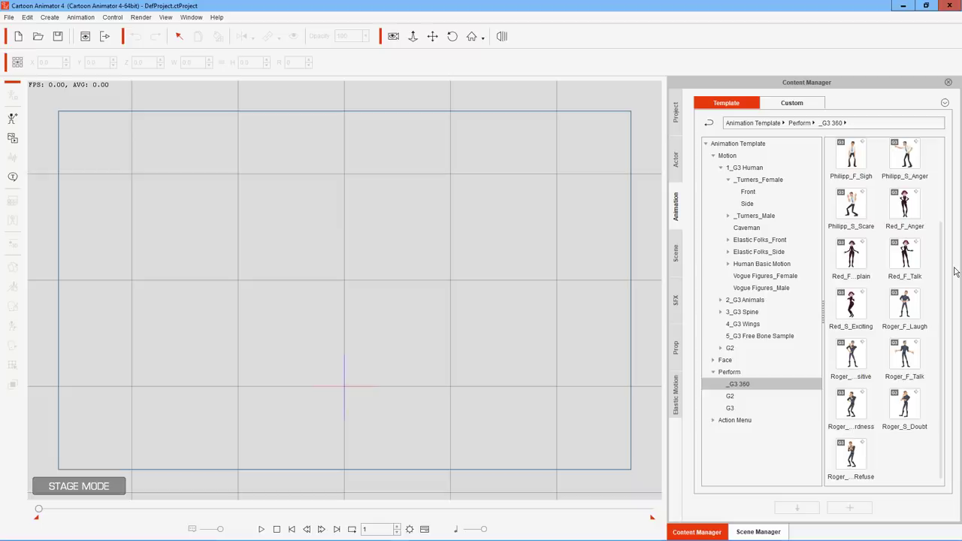
pyautogui.moveTo(944, 267)
pyautogui.mouseDown()
pyautogui.moveTo(947, 181)
pyautogui.moveTo(949, 258)
pyautogui.mouseUp()
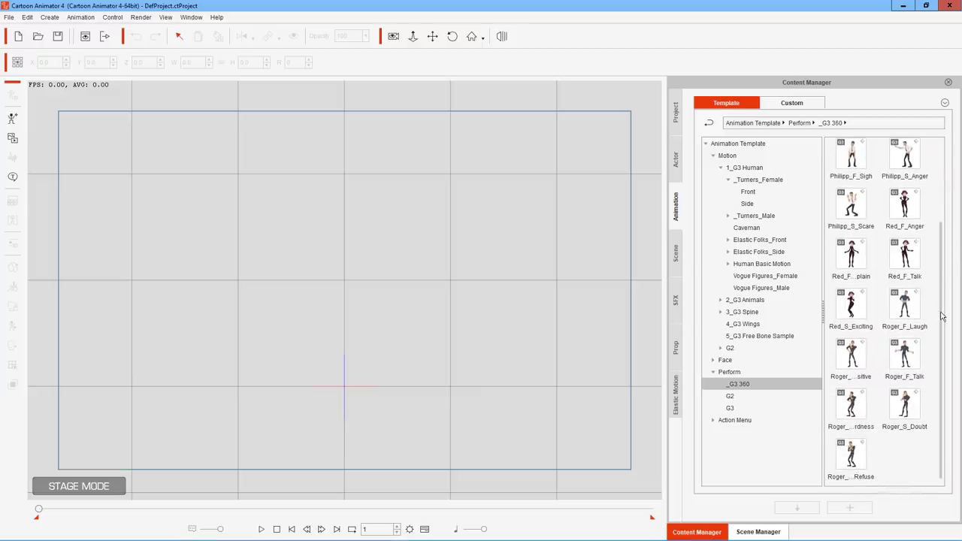
pyautogui.moveTo(943, 318); pyautogui.dragTo(945, 227)
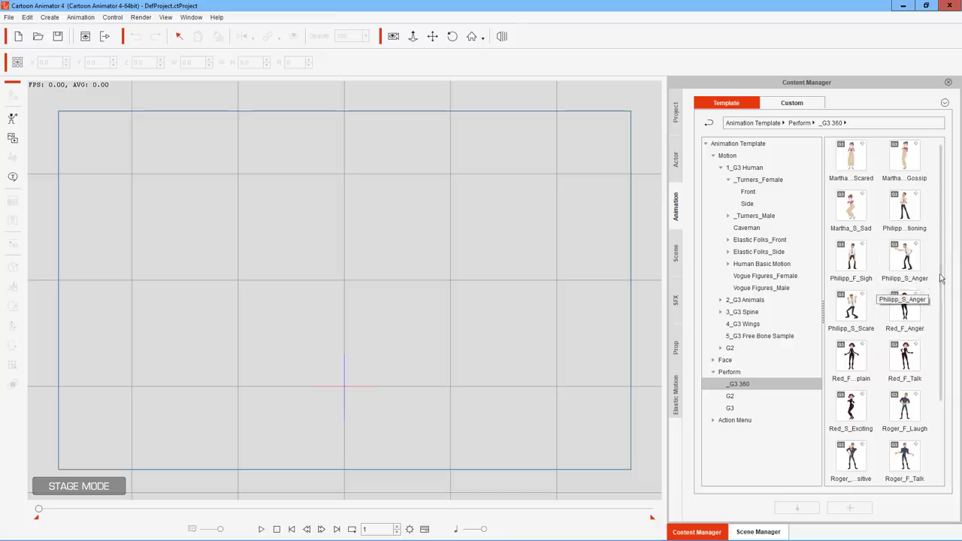
pyautogui.scroll(-1, 944, 292)
pyautogui.moveTo(946, 291); pyautogui.dragTo(957, 356)
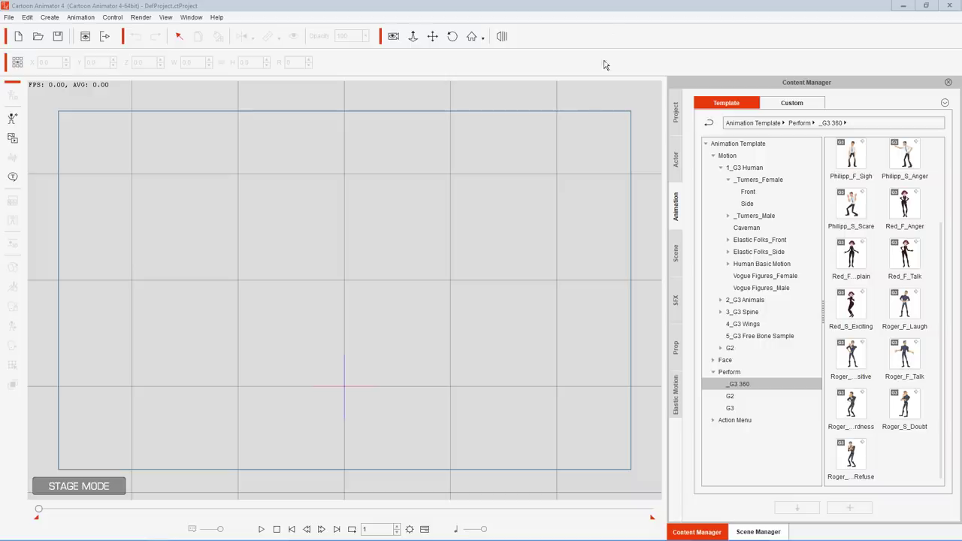
pyautogui.click(618, 40)
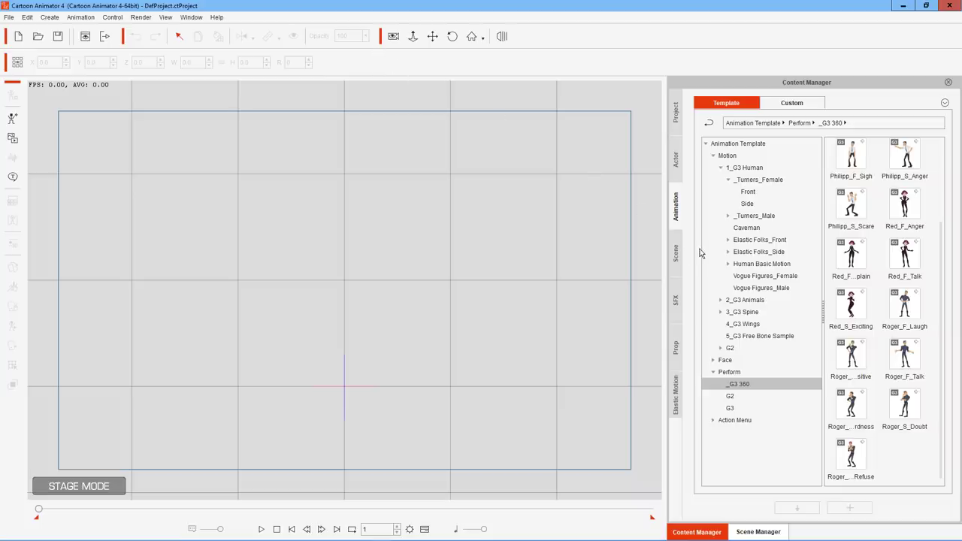
# Switch to the scene templates and view the Scene folder and its General Background items.
pyautogui.click(677, 252)
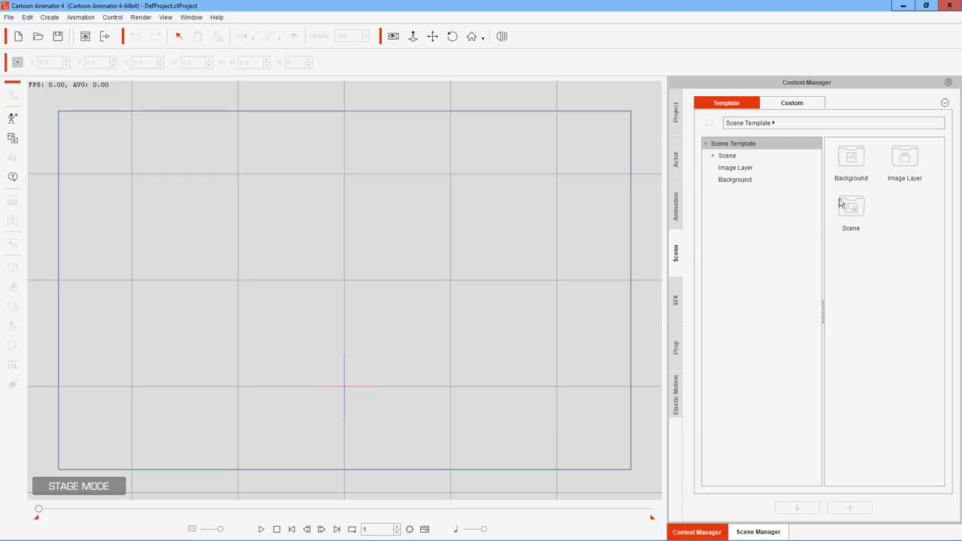
pyautogui.click(742, 155)
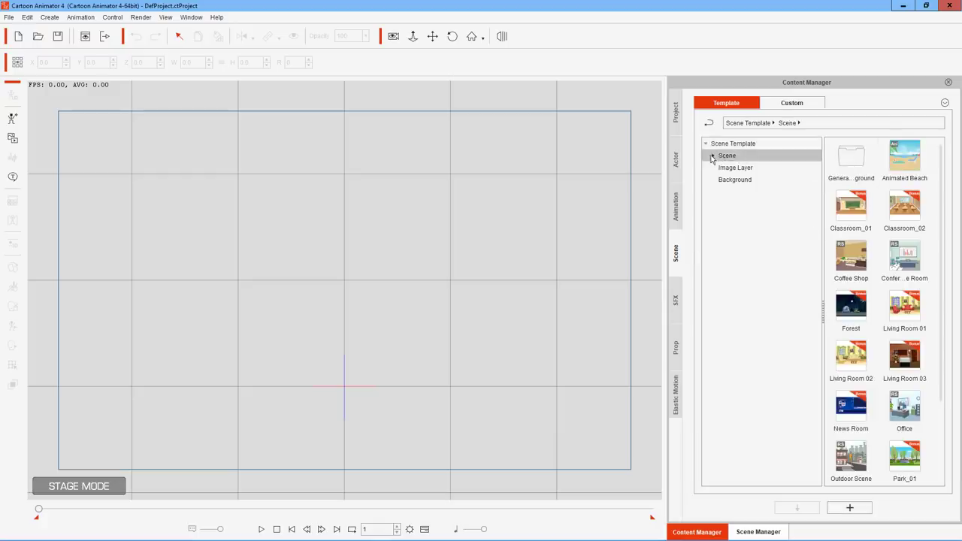
pyautogui.doubleClick(844, 158)
pyautogui.scroll(-1, 868, 307)
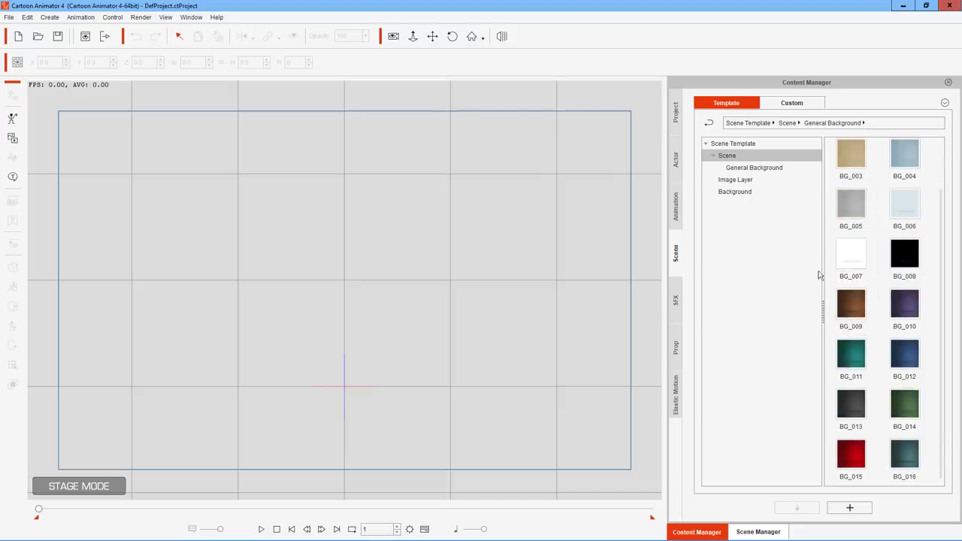
# Collapse the Scene Template tree and revisit the _G3 360 performances in the animation templates.
pyautogui.click(706, 145)
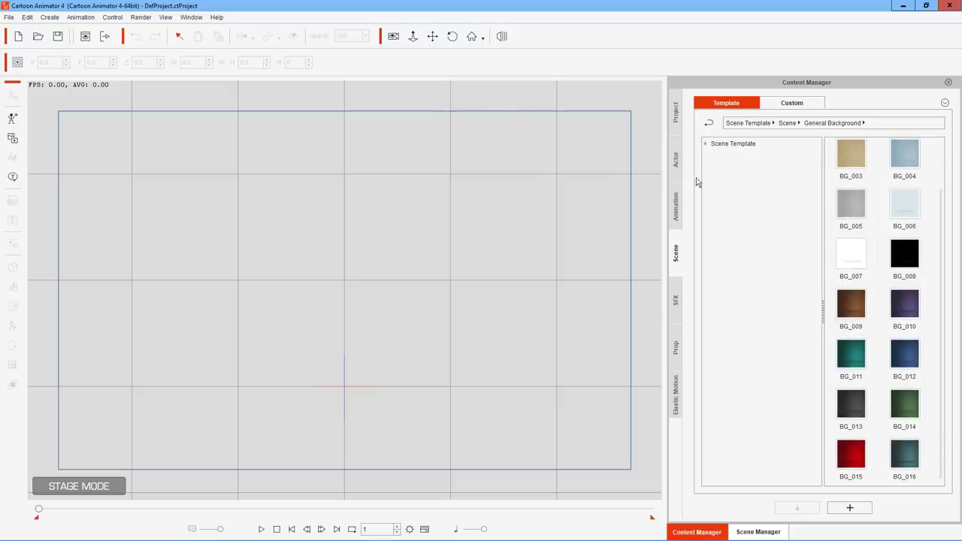
pyautogui.click(680, 214)
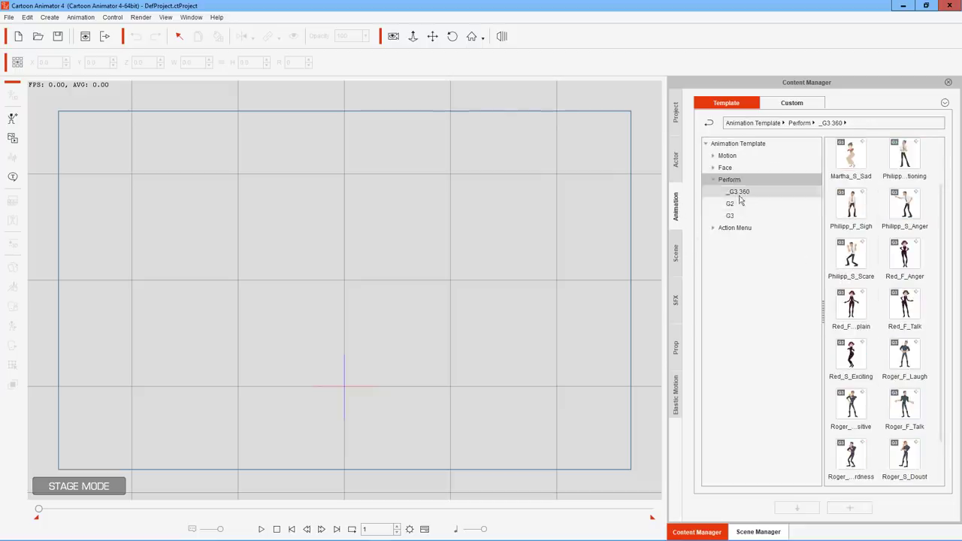
pyautogui.click(737, 193)
# Return to the scene templates, compare General Background, Image Layer and Background items, and collapse the Scene folder.
pyautogui.click(679, 256)
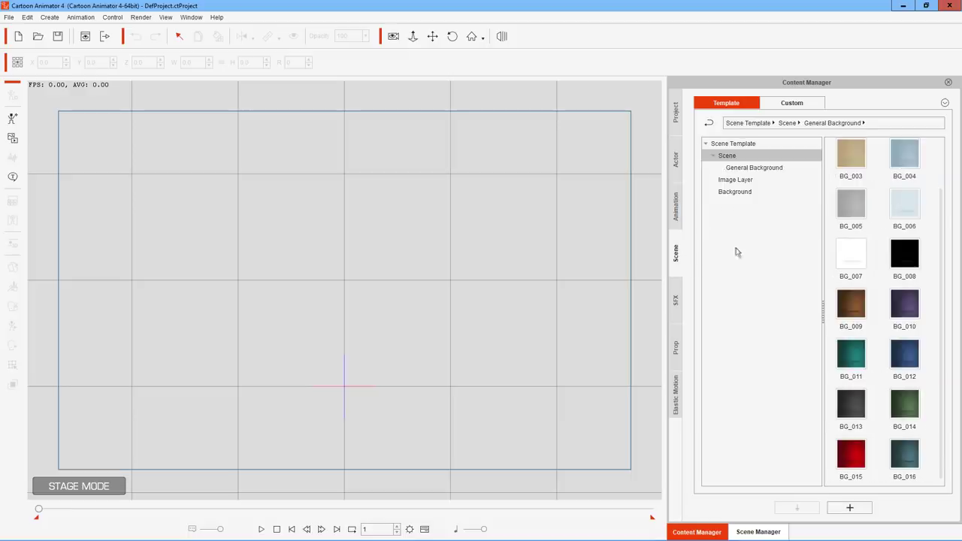
pyautogui.click(782, 168)
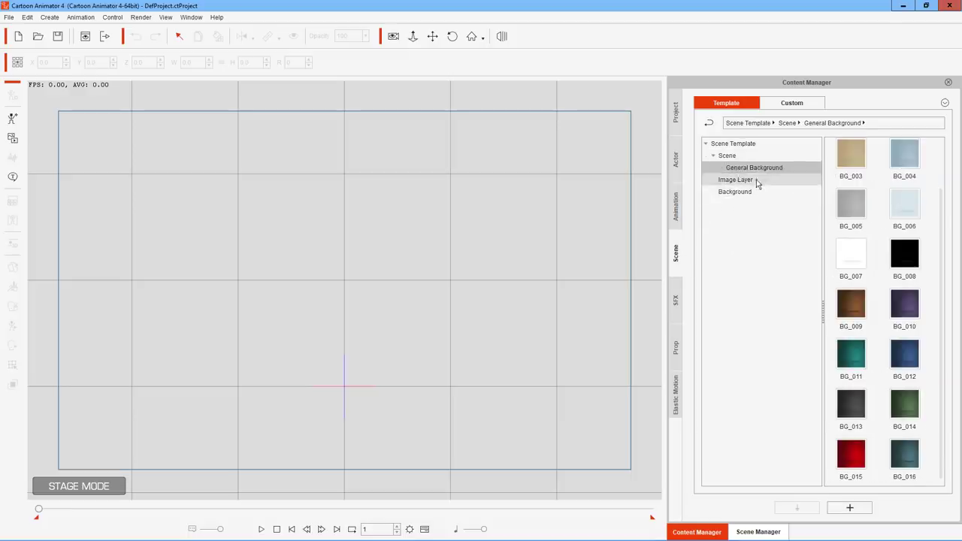
pyautogui.click(756, 182)
pyautogui.click(751, 193)
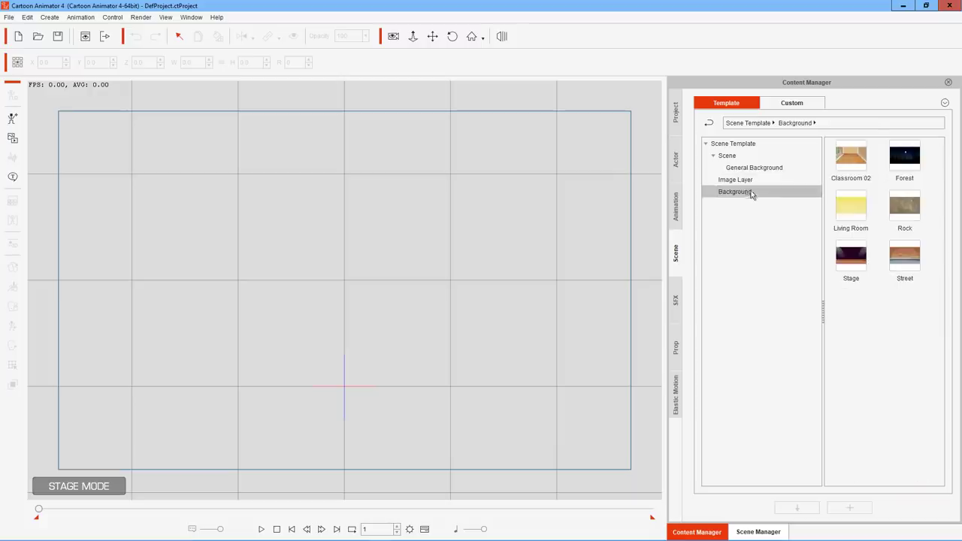
pyautogui.click(753, 181)
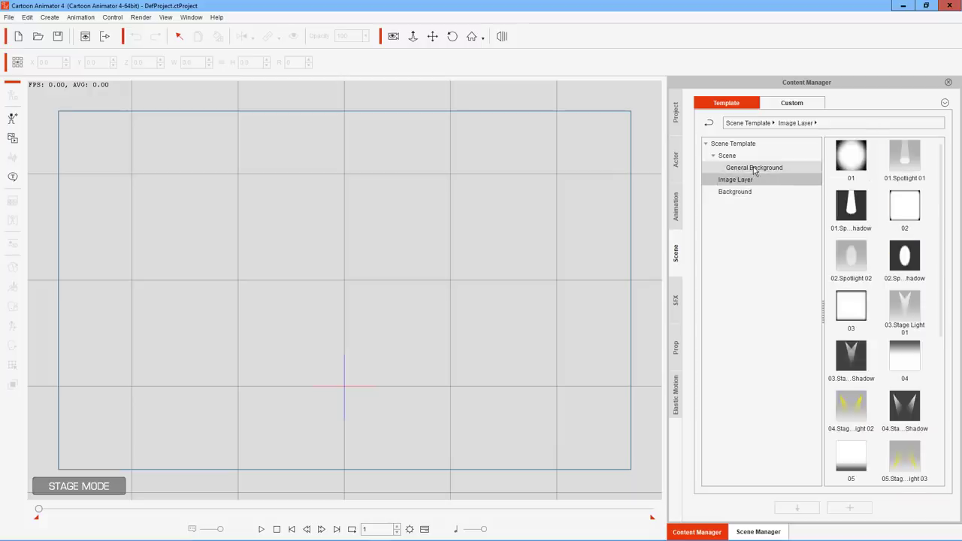
pyautogui.click(755, 169)
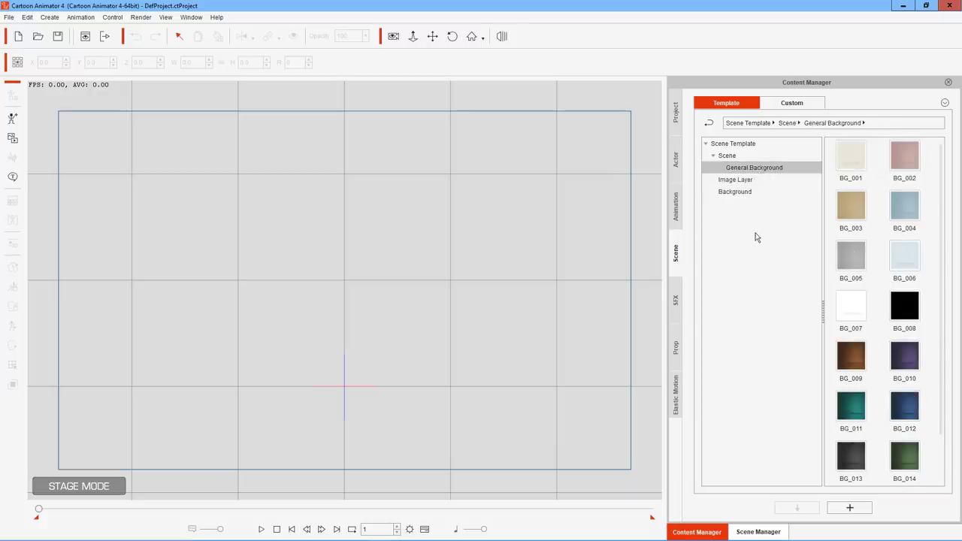
pyautogui.click(714, 156)
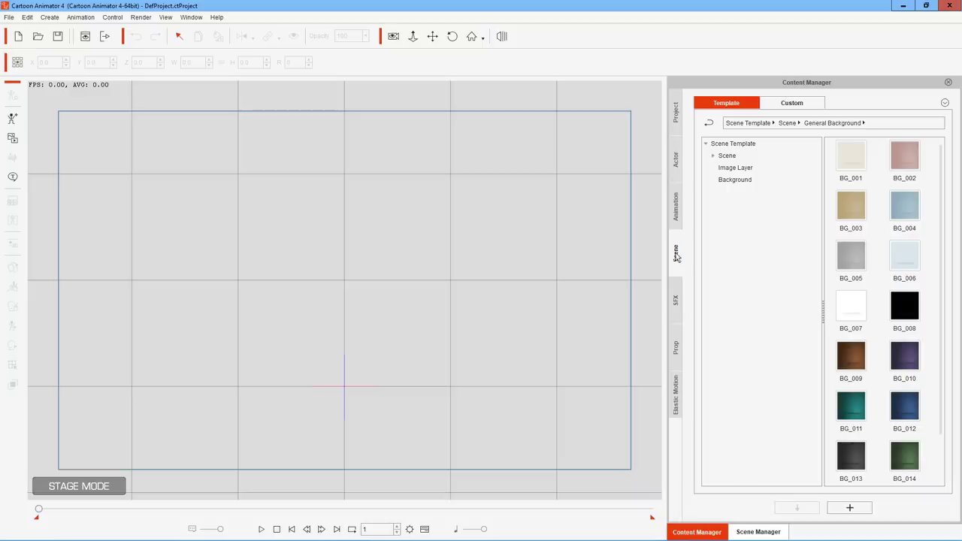
# Switch to the special FX templates, look through the Object effects and open the Text folder.
pyautogui.click(676, 299)
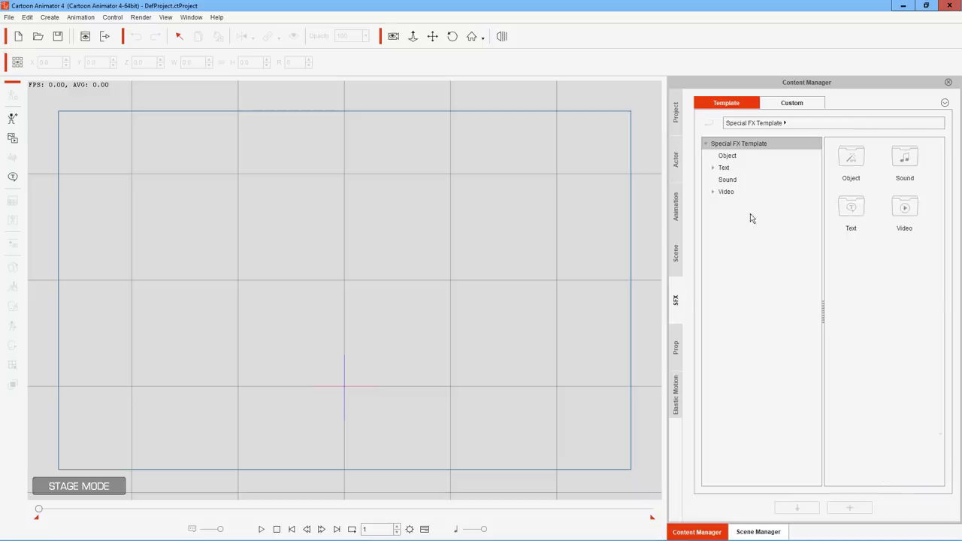
pyautogui.click(725, 156)
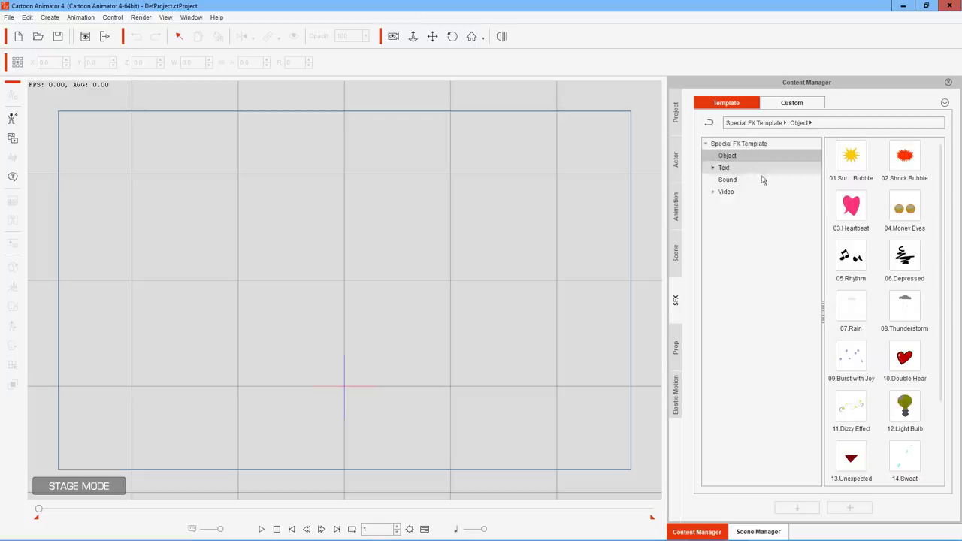
pyautogui.scroll(-2, 843, 285)
pyautogui.scroll(2, 855, 286)
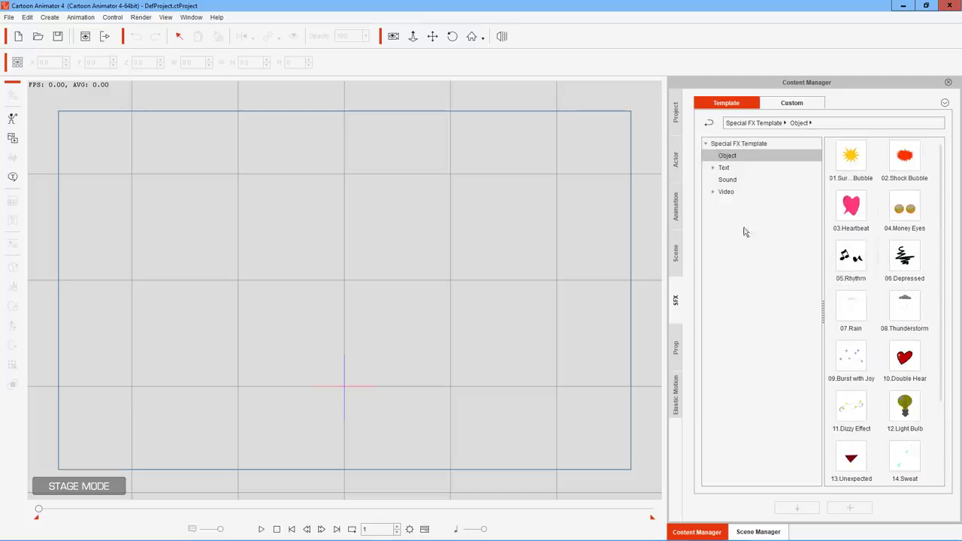
pyautogui.click(725, 167)
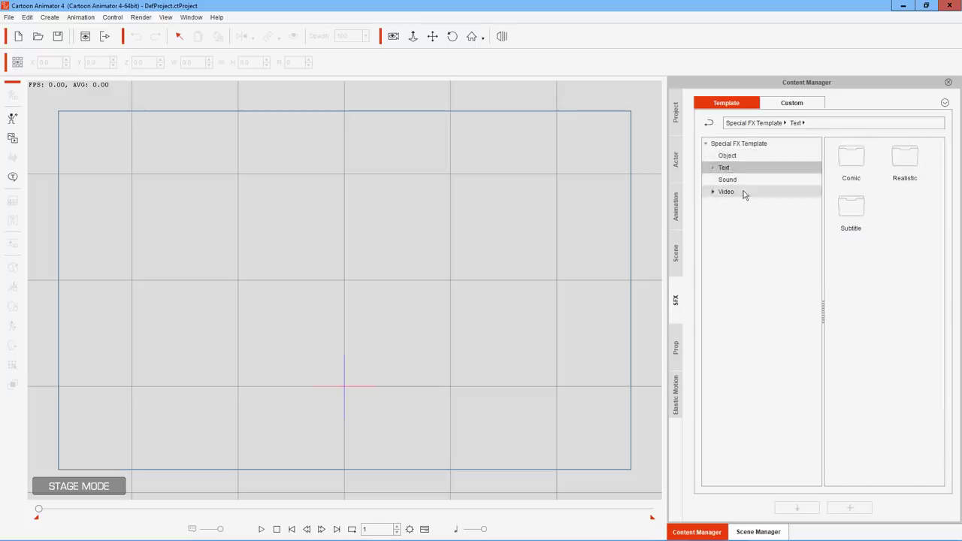
# Browse the Comic text templates and place the 04.Nervous_02 speech bubble near the centre of the stage.
pyautogui.doubleClick(872, 172)
pyautogui.scroll(-5, 869, 224)
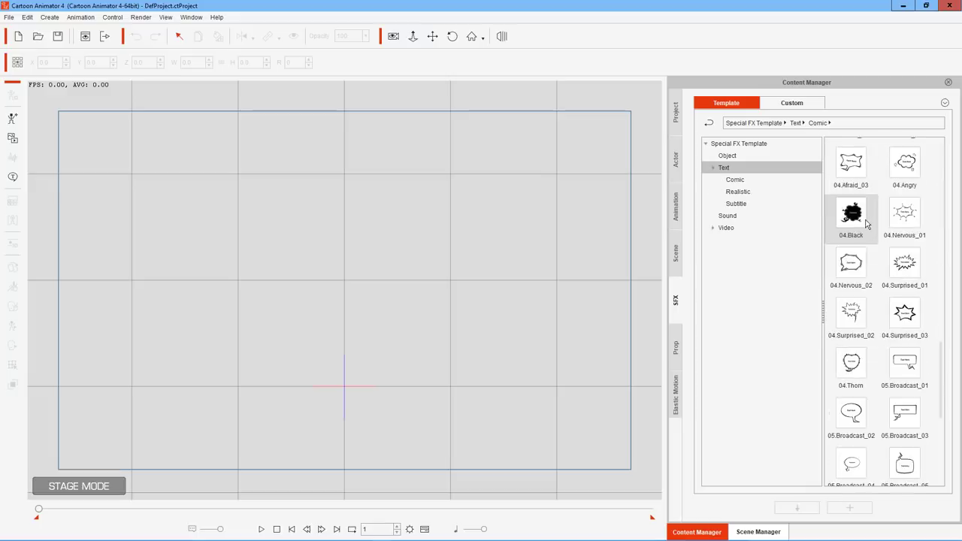
pyautogui.scroll(-5, 868, 224)
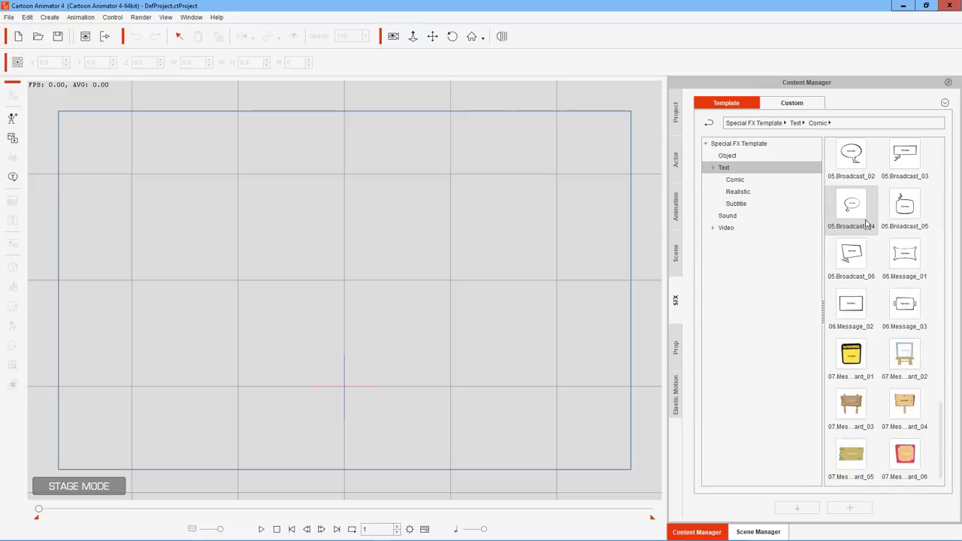
pyautogui.scroll(3, 866, 223)
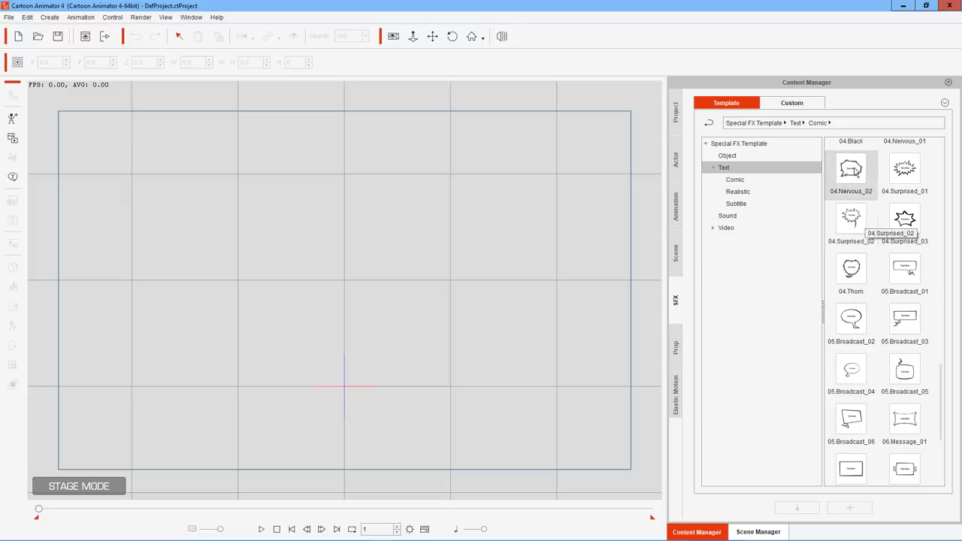
pyautogui.moveTo(857, 168); pyautogui.dragTo(355, 216)
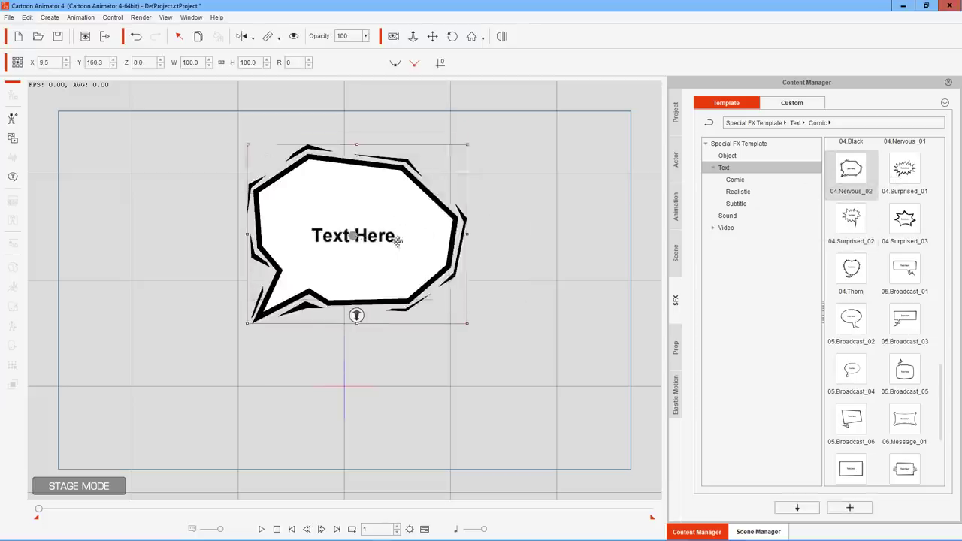
pyautogui.moveTo(398, 241); pyautogui.dragTo(380, 274)
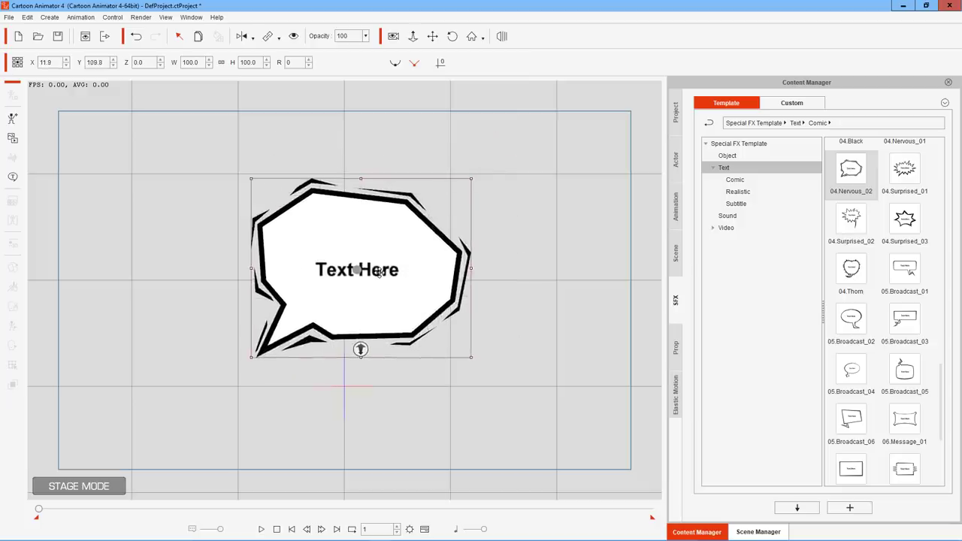
# Replace the speech bubble's text with "Hello World!" in the Text Editor, apply it and close the editor.
pyautogui.rightClick(379, 274)
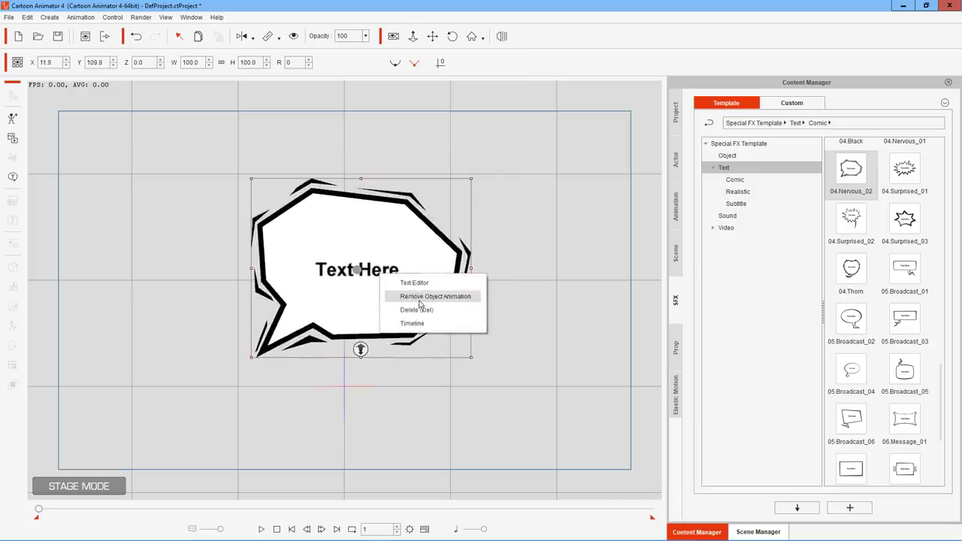
pyautogui.click(410, 282)
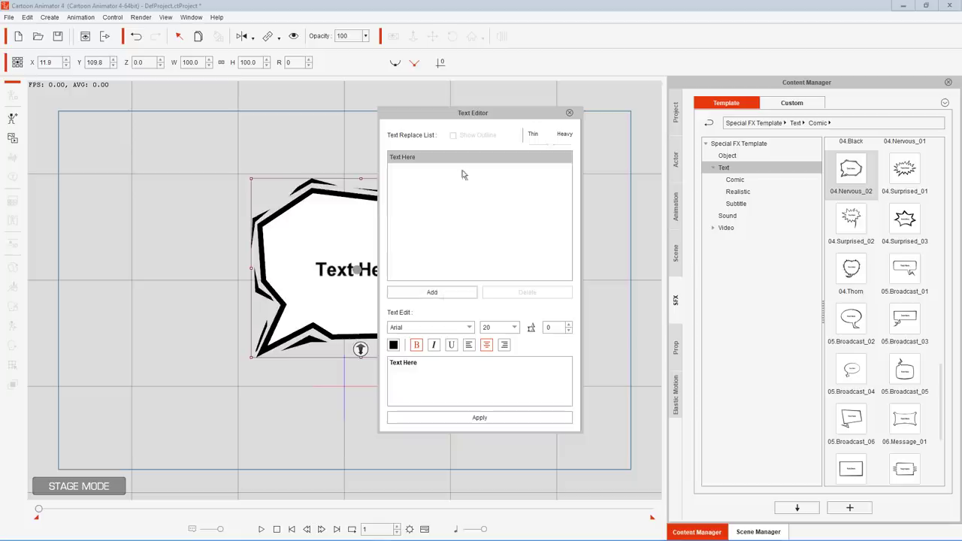
pyautogui.moveTo(465, 114); pyautogui.dragTo(566, 132)
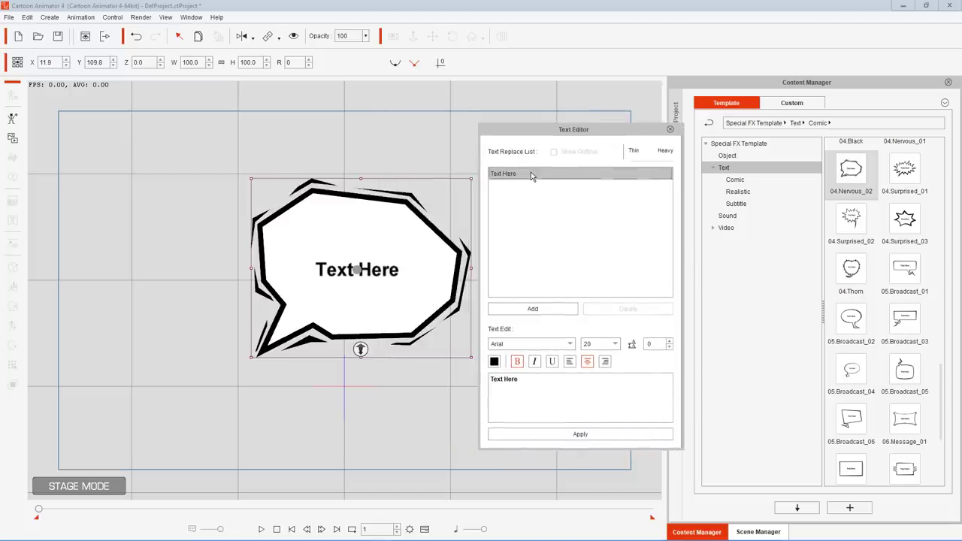
pyautogui.moveTo(537, 383); pyautogui.dragTo(480, 380)
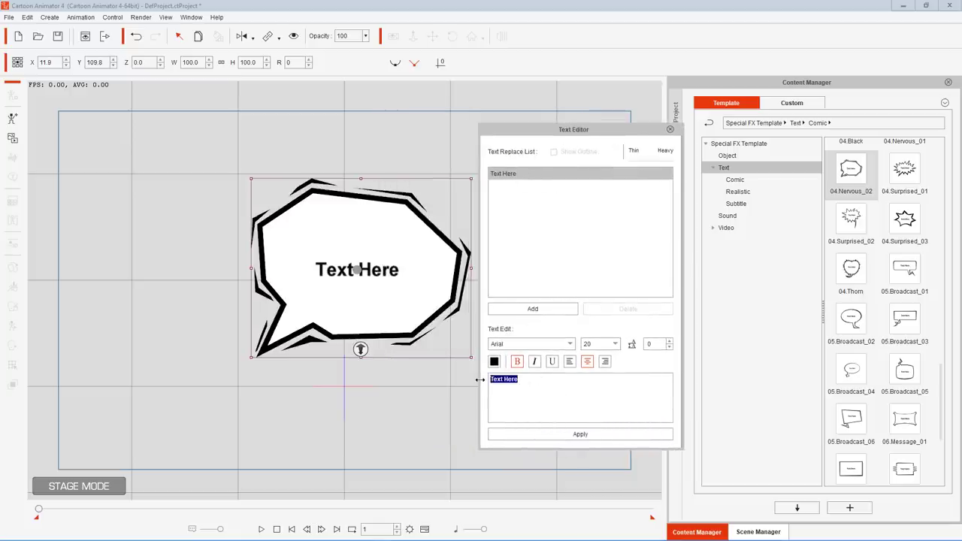
pyautogui.write('H')
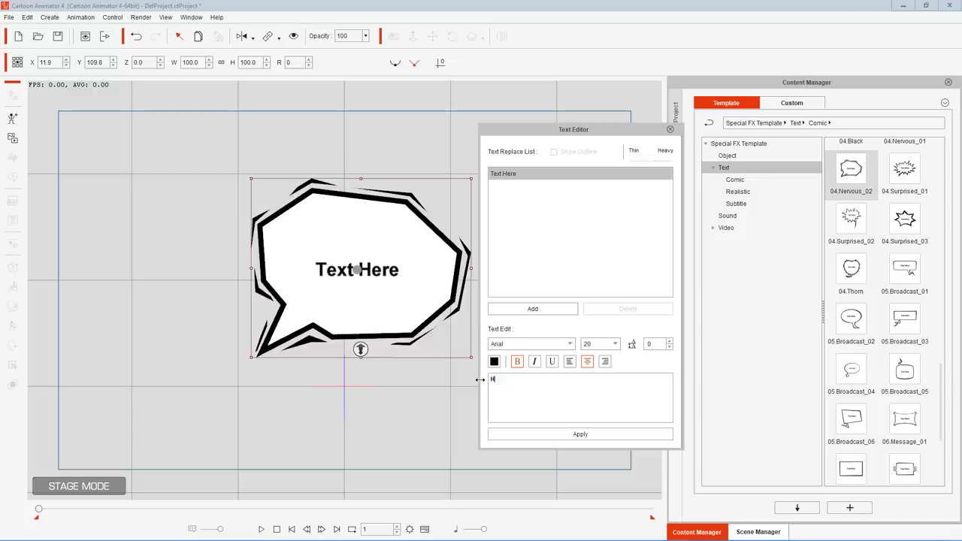
pyautogui.write('ello World!')
pyautogui.click(584, 436)
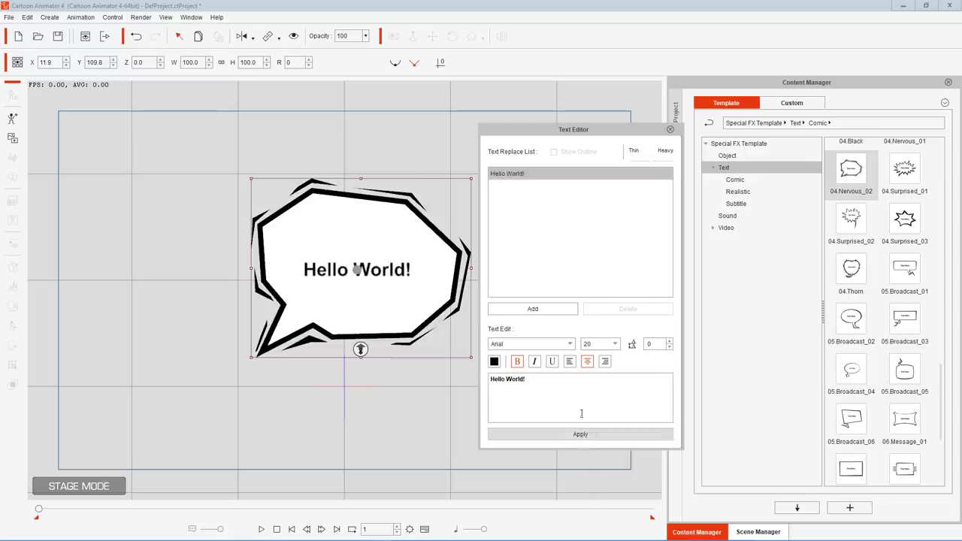
pyautogui.click(670, 129)
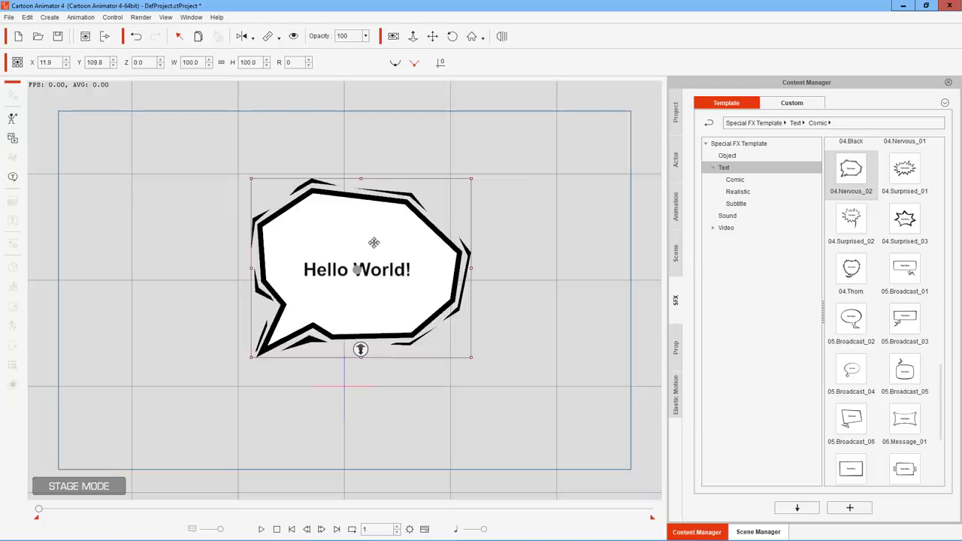
# Move the "Hello World!" speech bubble around the stage and leave it right of centre.
pyautogui.moveTo(375, 242)
pyautogui.mouseDown()
pyautogui.moveTo(421, 257)
pyautogui.moveTo(370, 229)
pyautogui.moveTo(396, 218)
pyautogui.moveTo(377, 230)
pyautogui.mouseUp()
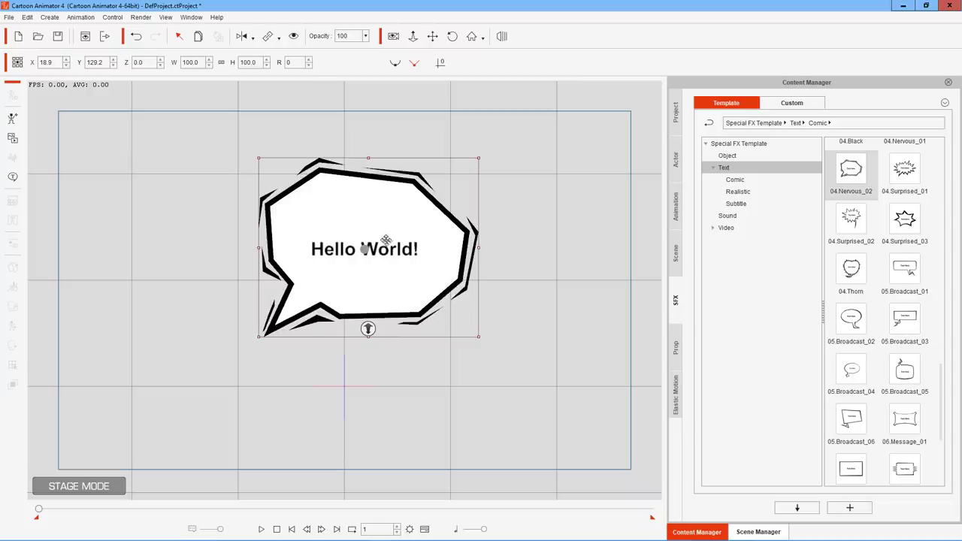
pyautogui.moveTo(416, 247); pyautogui.dragTo(388, 219)
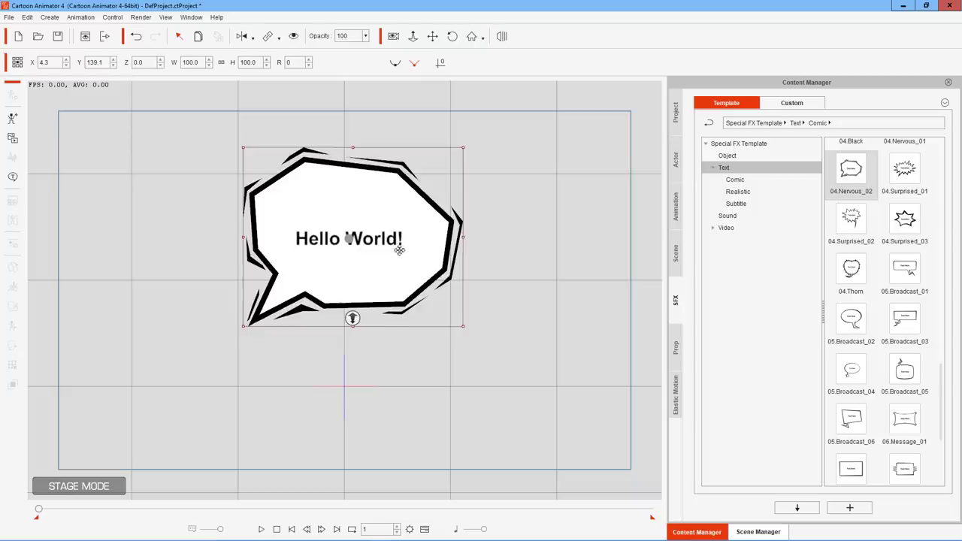
pyautogui.moveTo(399, 250); pyautogui.dragTo(425, 297)
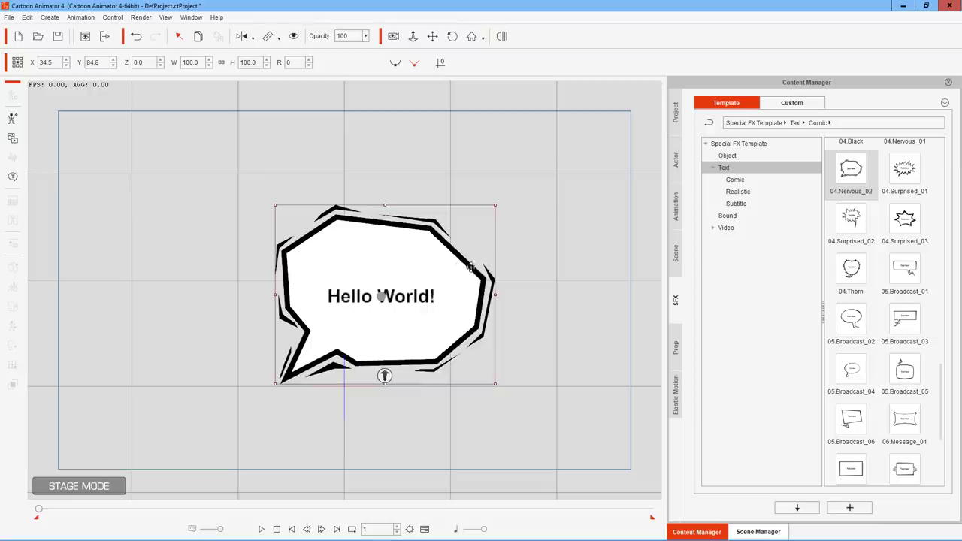
pyautogui.moveTo(464, 274); pyautogui.dragTo(501, 255)
# Add the 04.Surprised_02 bubble at about X -79, Y 152 and move the "Hello World!" bubble beside it to about X 150, Y 106.
pyautogui.moveTo(863, 218); pyautogui.dragTo(308, 263)
pyautogui.click(439, 247)
pyautogui.moveTo(439, 247); pyautogui.dragTo(522, 244)
pyautogui.click(277, 264)
pyautogui.moveTo(277, 264); pyautogui.dragTo(311, 238)
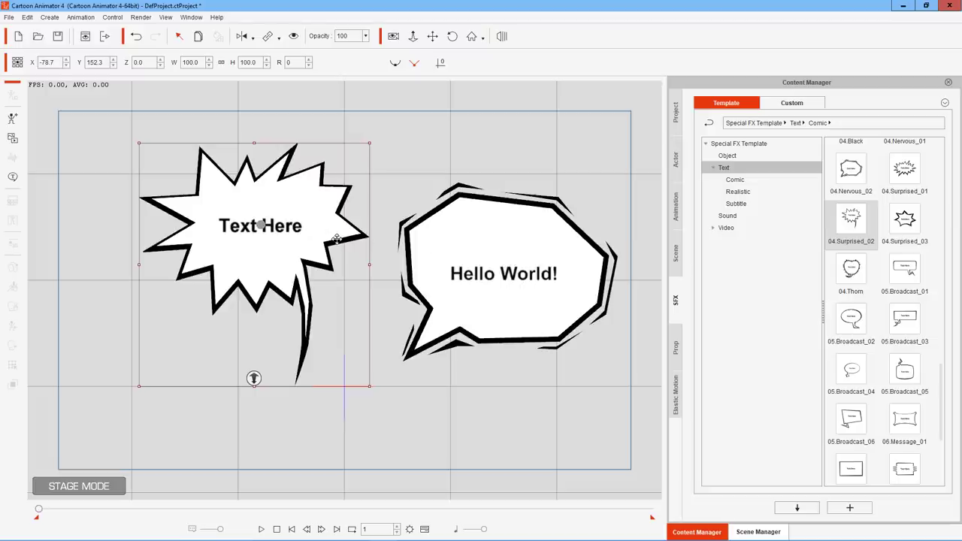
# Shift the "Hello World!" bubble to Z -5, and delete both speech bubbles from the stage.
pyautogui.click(497, 238)
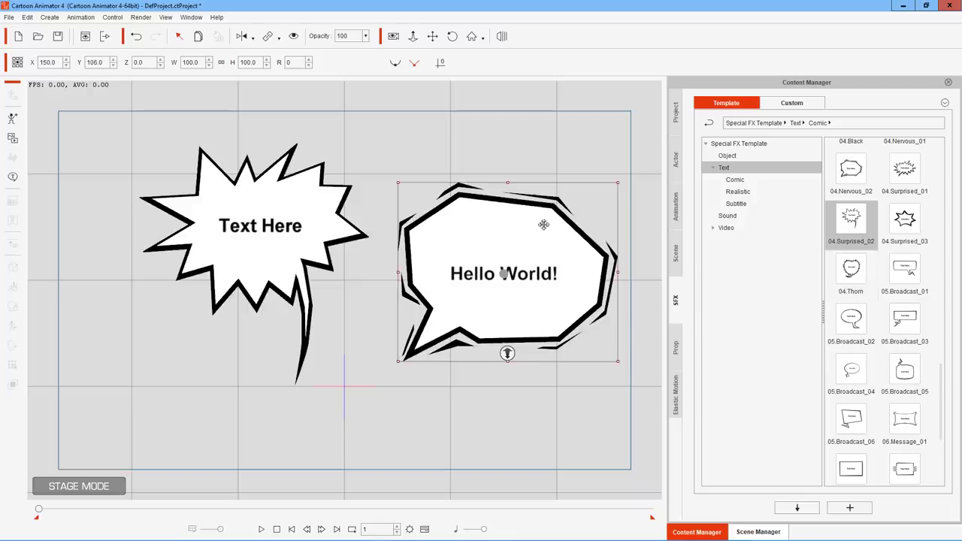
pyautogui.scroll(1, 544, 224)
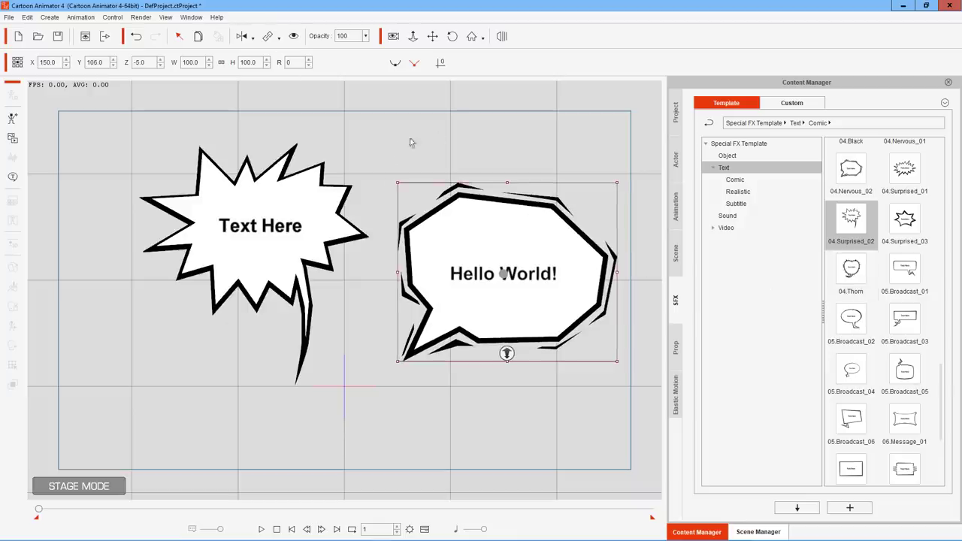
pyautogui.moveTo(475, 128); pyautogui.dragTo(233, 360)
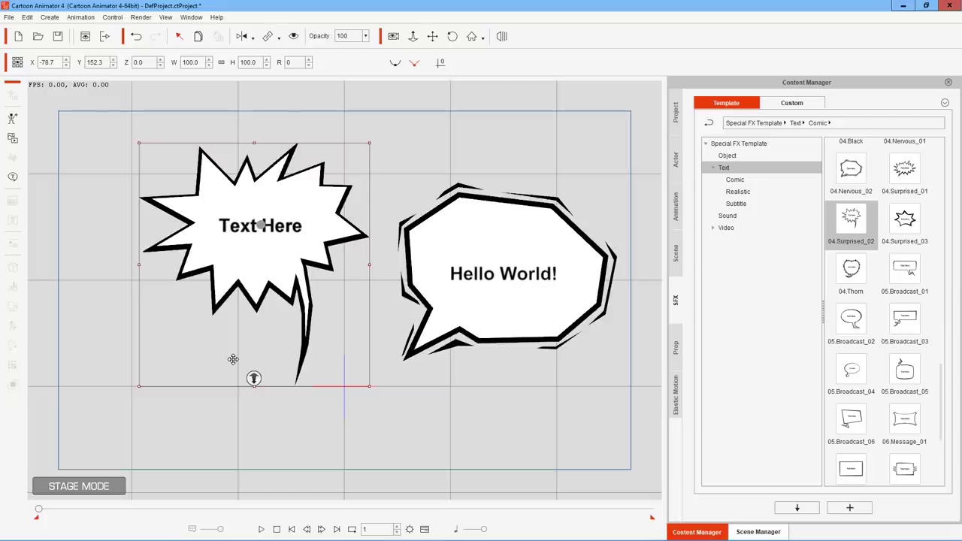
pyautogui.press('Delete')
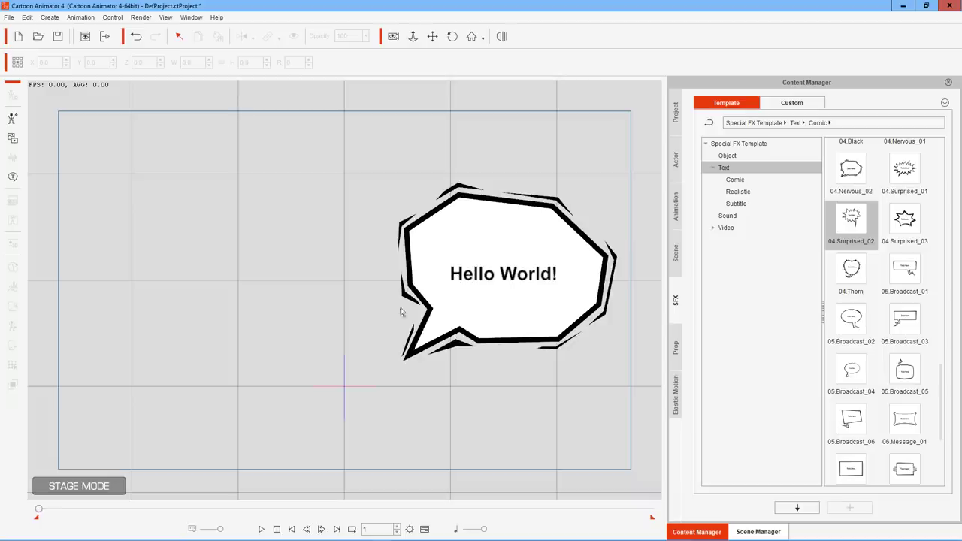
pyautogui.click(538, 315)
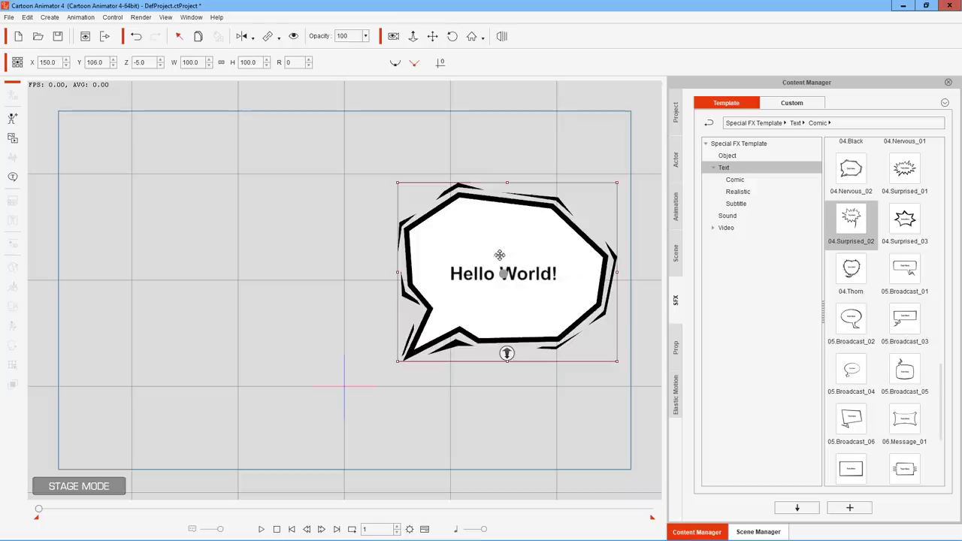
pyautogui.rightClick(504, 256)
pyautogui.click(535, 293)
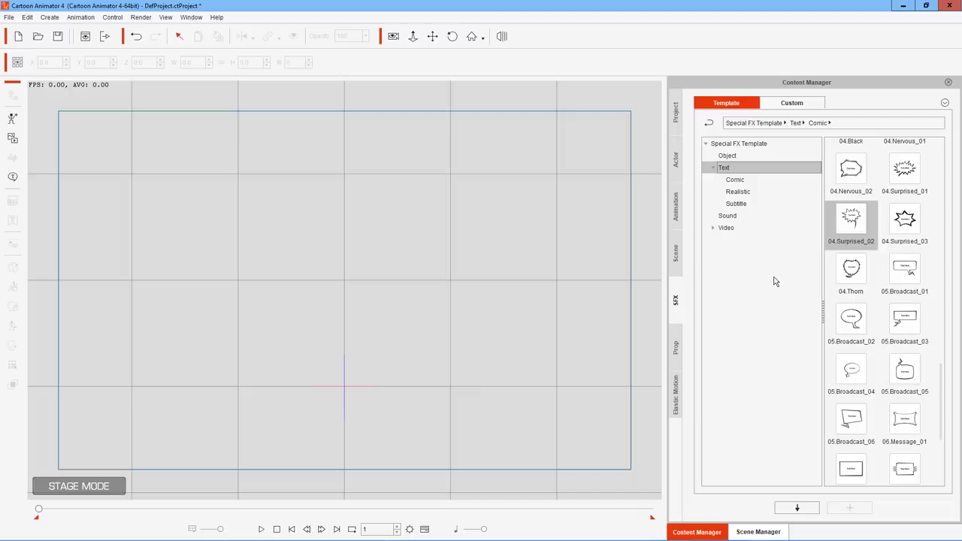
# View the Realistic and Subtitle text templates, and switch to the prop templates to look through 01_G3 Animated Props.
pyautogui.click(742, 194)
pyautogui.click(756, 203)
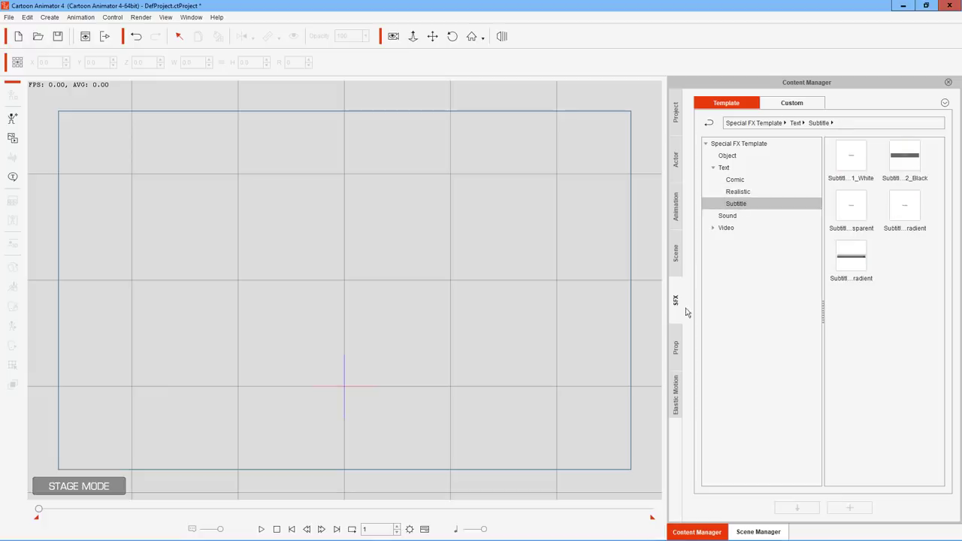
pyautogui.click(675, 343)
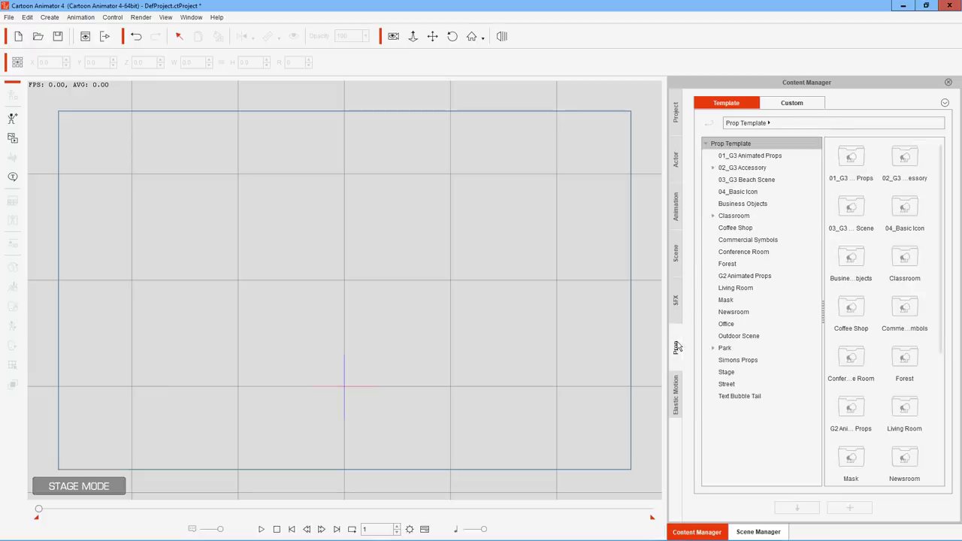
pyautogui.click(745, 158)
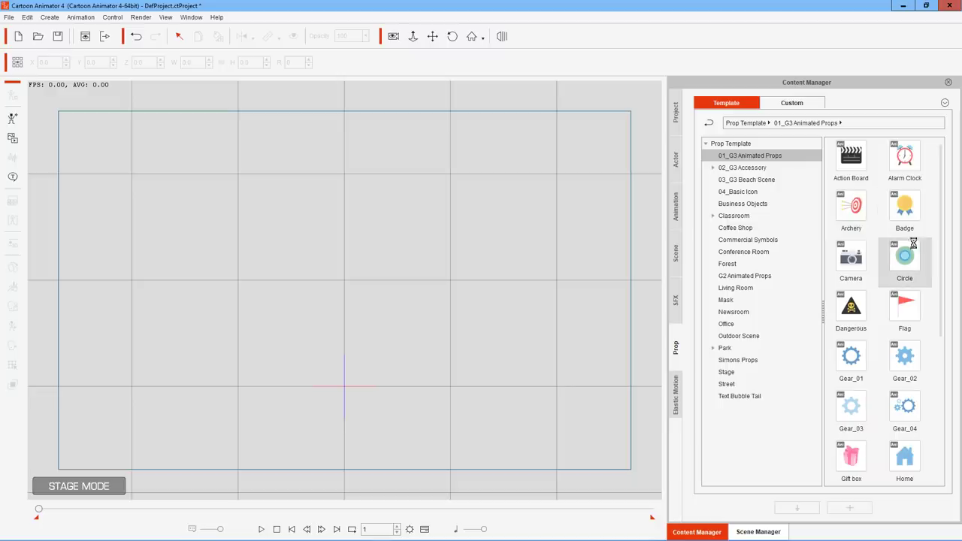
pyautogui.scroll(-3, 914, 248)
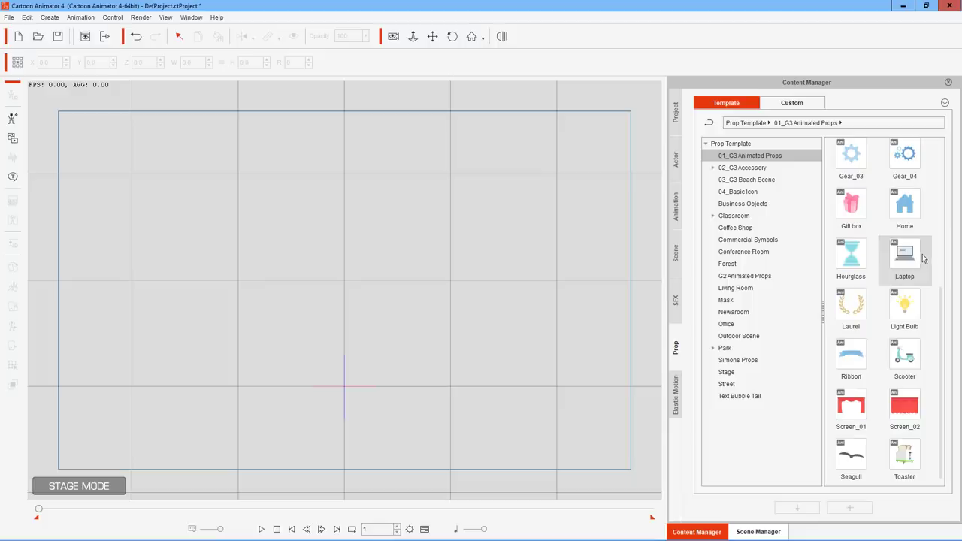
pyautogui.scroll(3, 943, 315)
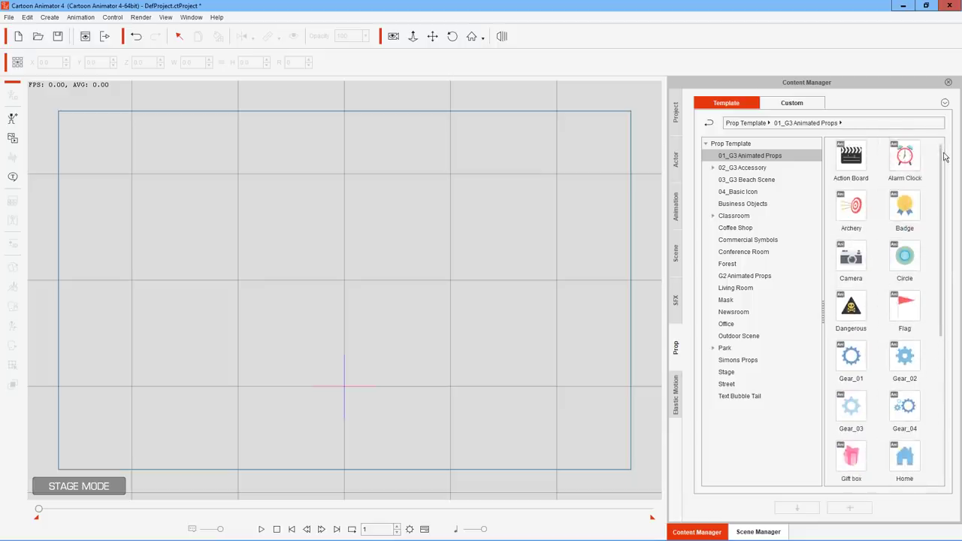
pyautogui.scroll(-1, 944, 195)
pyautogui.scroll(-3, 949, 202)
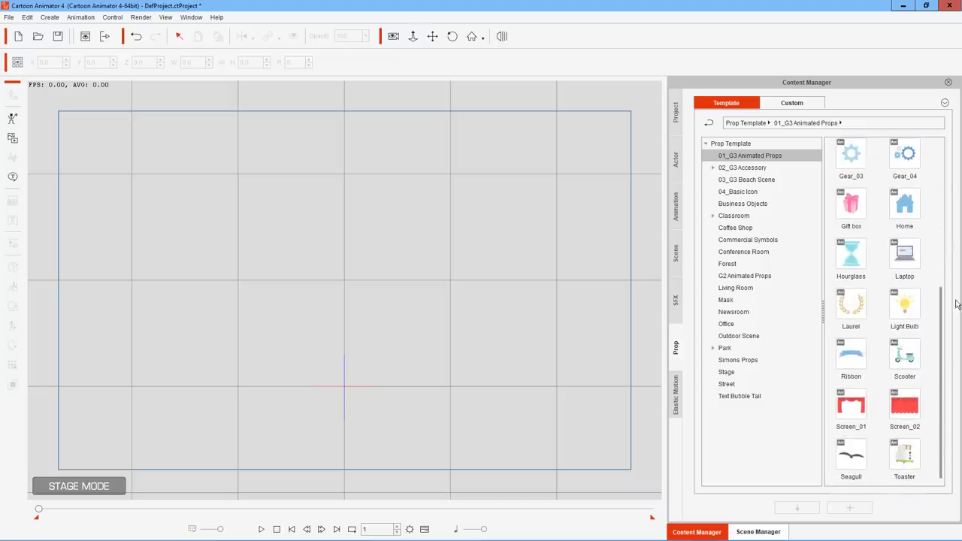
# Look through the prop templates from 04_Basic Icon and Business Objects to Forest, Living Room and Mask.
pyautogui.click(744, 192)
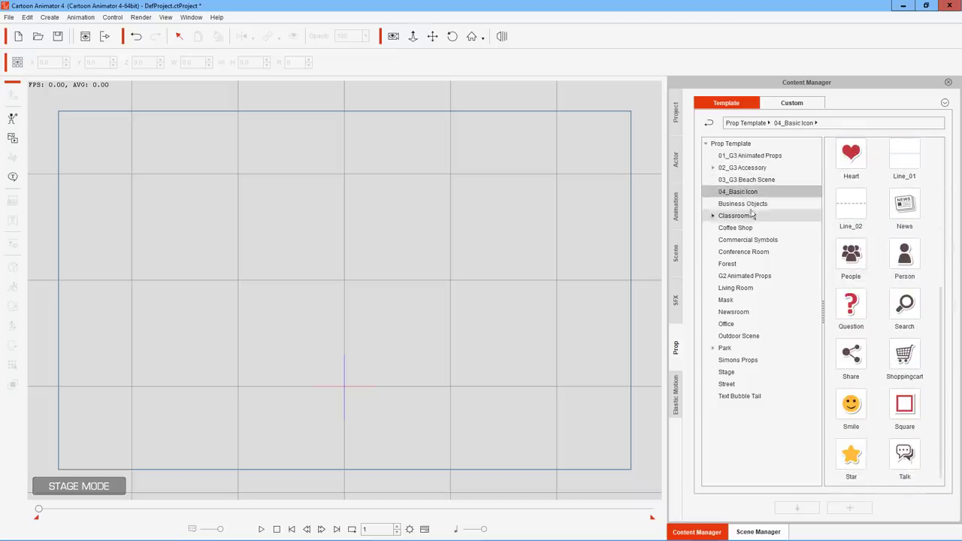
pyautogui.click(752, 205)
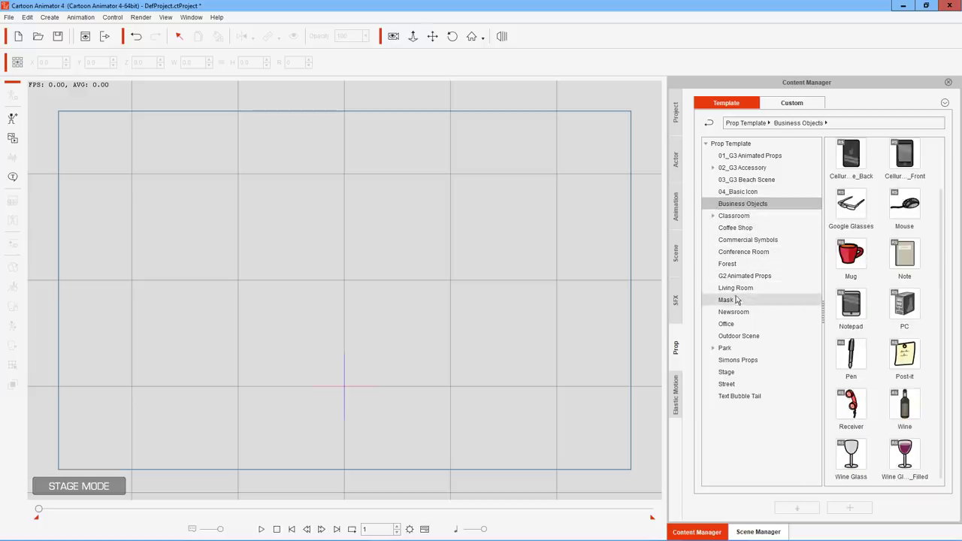
pyautogui.click(744, 240)
pyautogui.click(741, 255)
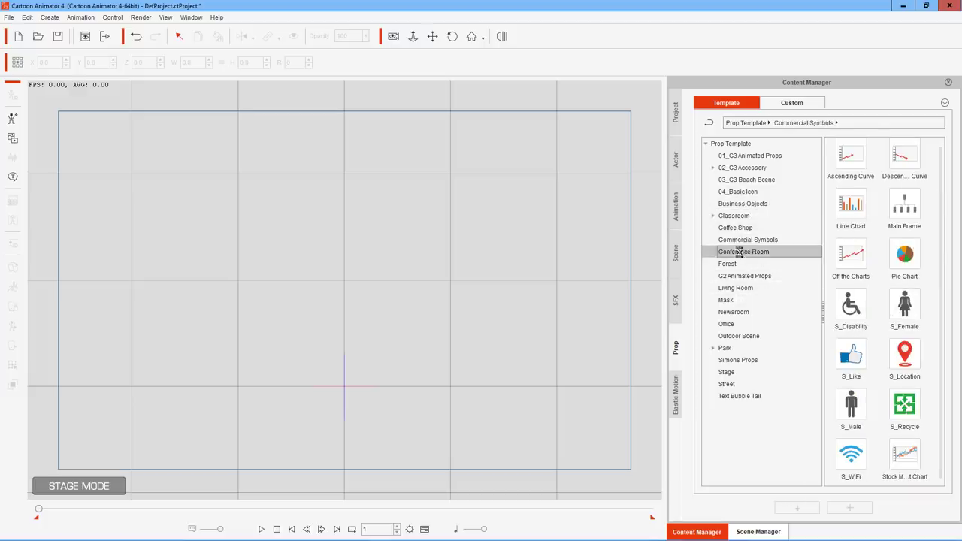
pyautogui.click(742, 265)
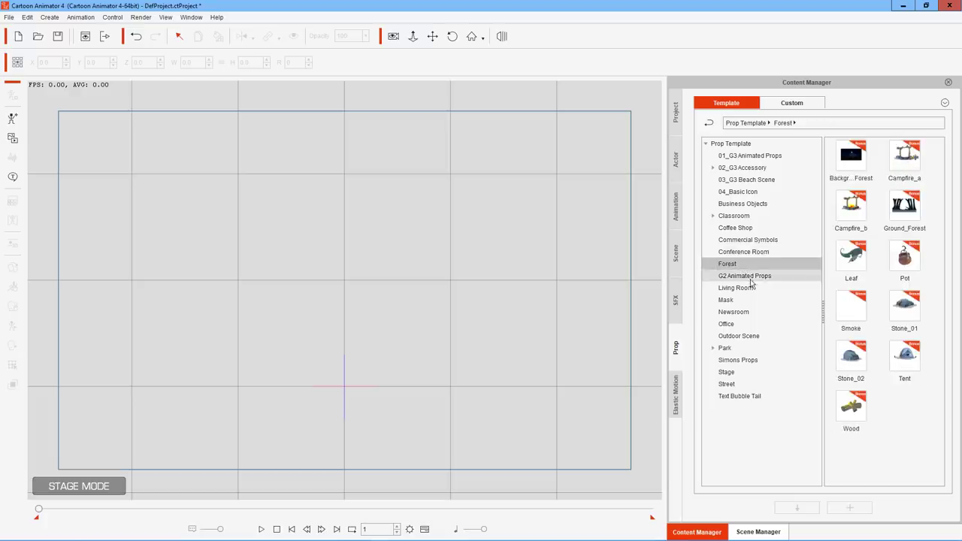
pyautogui.click(750, 277)
pyautogui.click(744, 291)
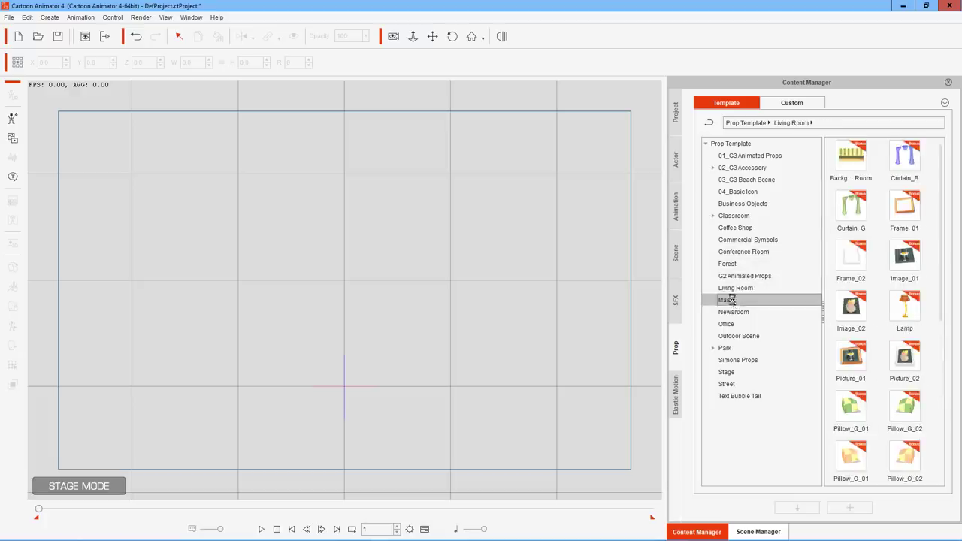
pyautogui.click(729, 300)
# View the remaining prop template categories, including Newsroom, Office, Outdoor Scene, Park, Stage, Street and Text Bubble Tail.
pyautogui.click(747, 316)
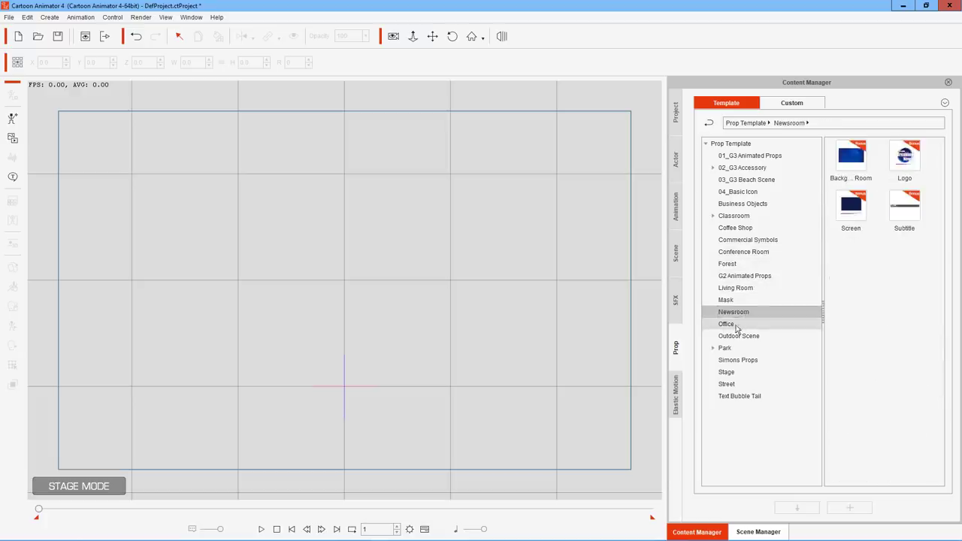
pyautogui.click(741, 324)
pyautogui.click(745, 336)
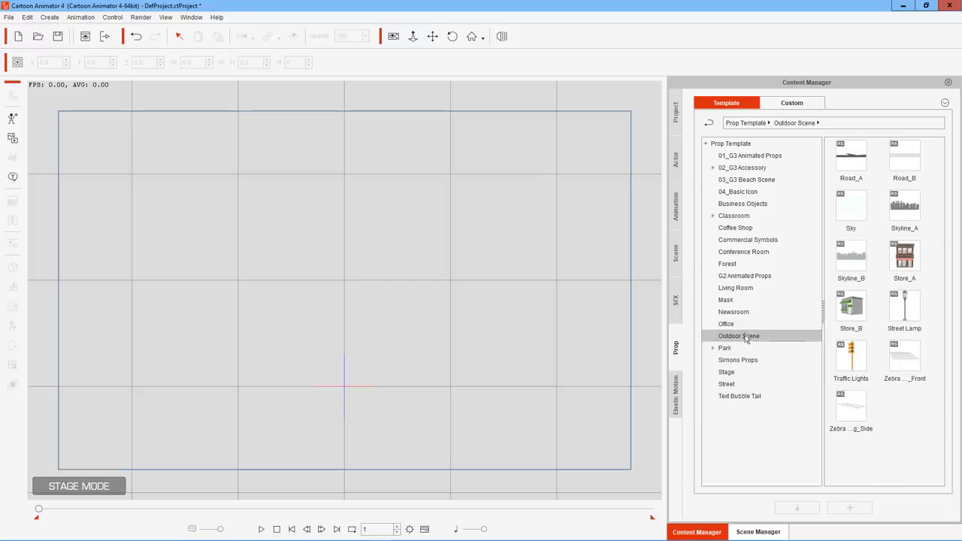
pyautogui.click(737, 348)
pyautogui.click(736, 372)
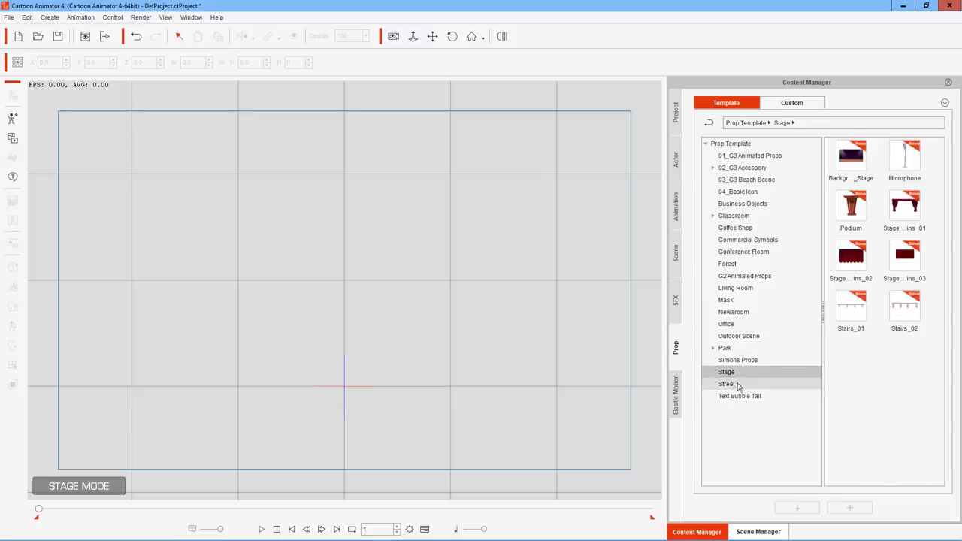
pyautogui.click(733, 385)
pyautogui.click(742, 396)
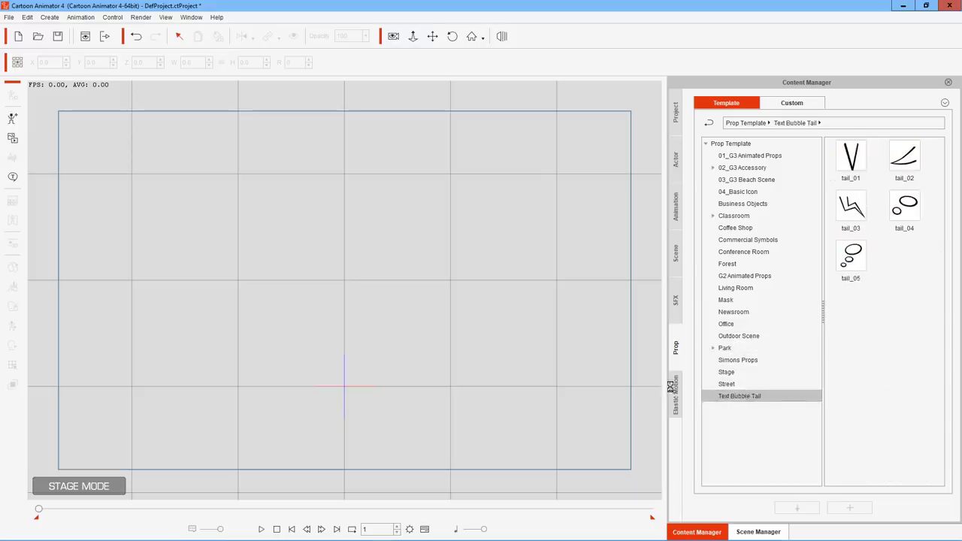
# Look through the elastic motion templates in 1_Entrance, 2_Emphasis_FFD Clip and 3_Exit, including the Elastic Clip Motion folder.
pyautogui.click(674, 391)
pyautogui.click(741, 160)
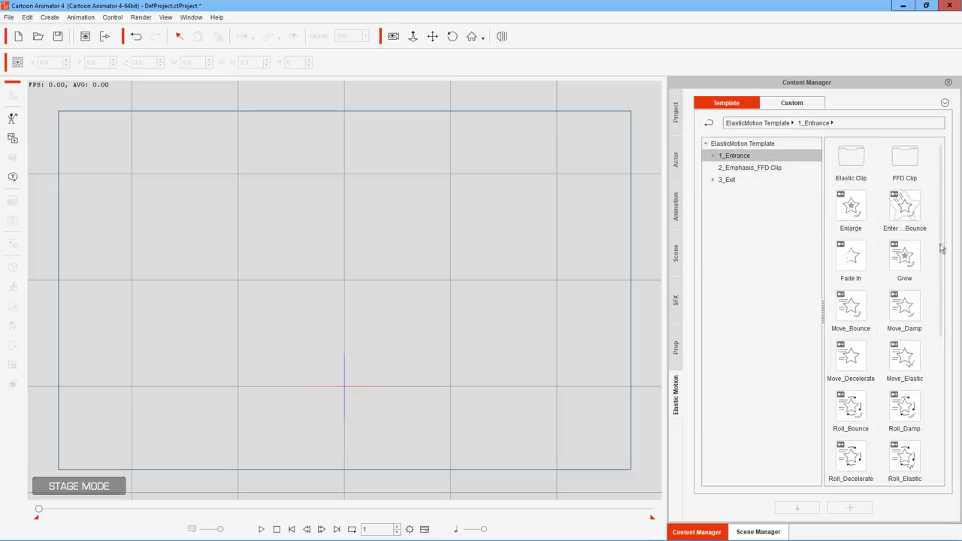
pyautogui.moveTo(938, 204); pyautogui.dragTo(948, 343)
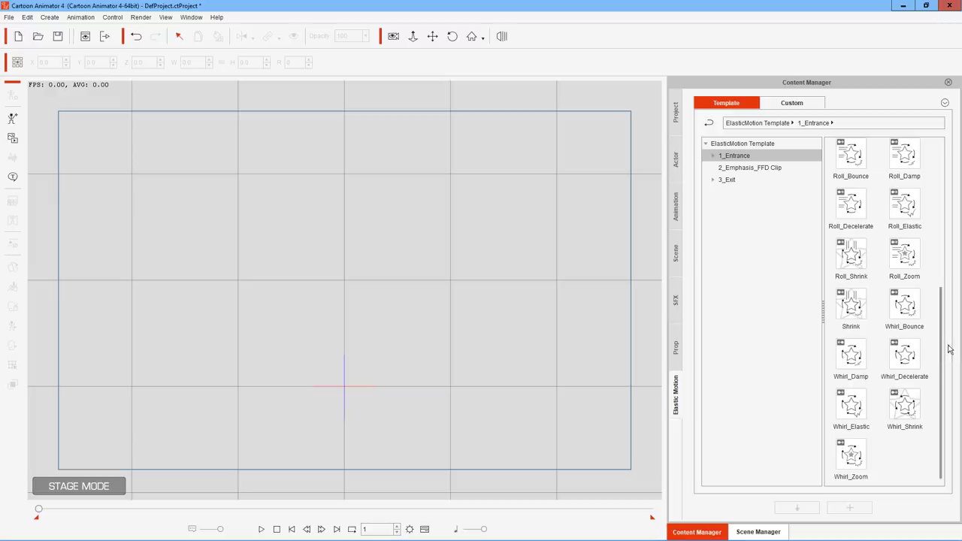
pyautogui.click(752, 168)
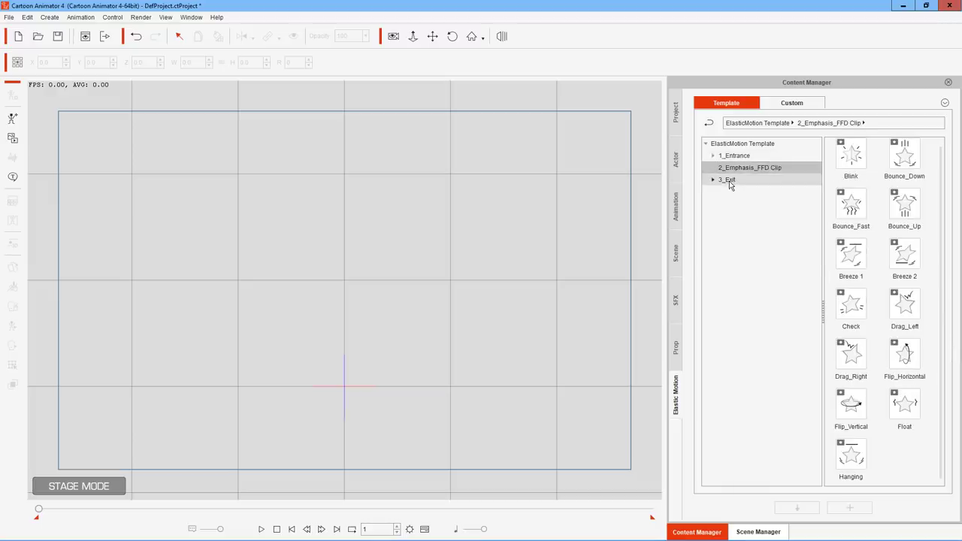
pyautogui.click(729, 182)
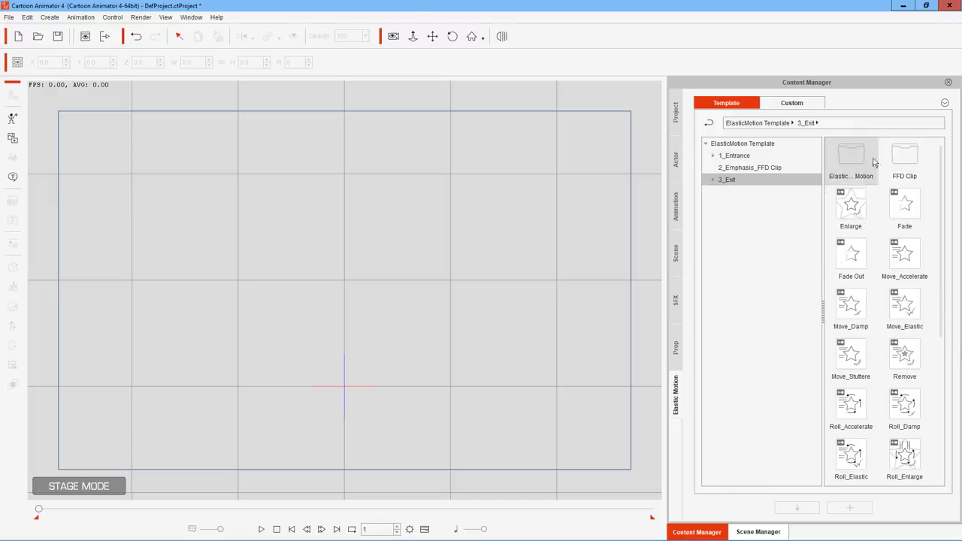
pyautogui.doubleClick(855, 153)
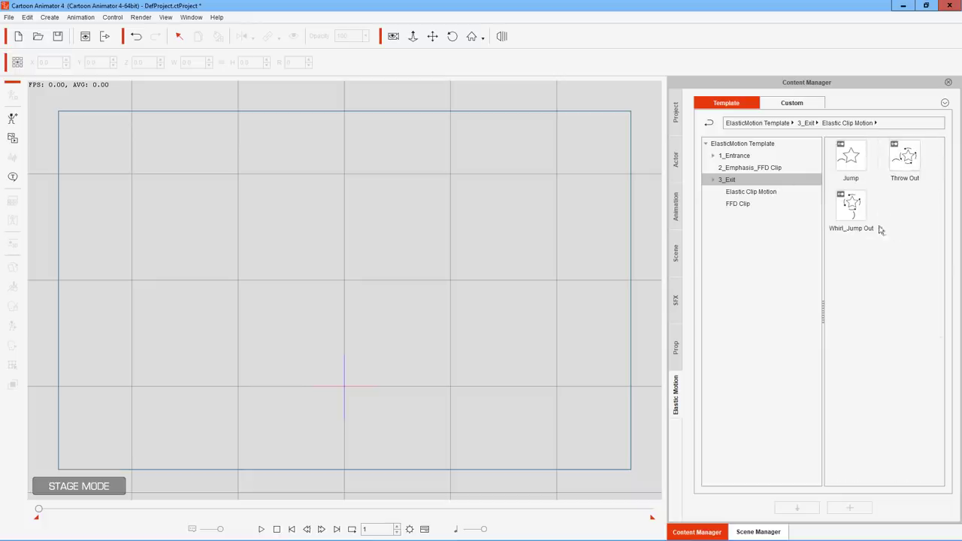
pyautogui.click(759, 193)
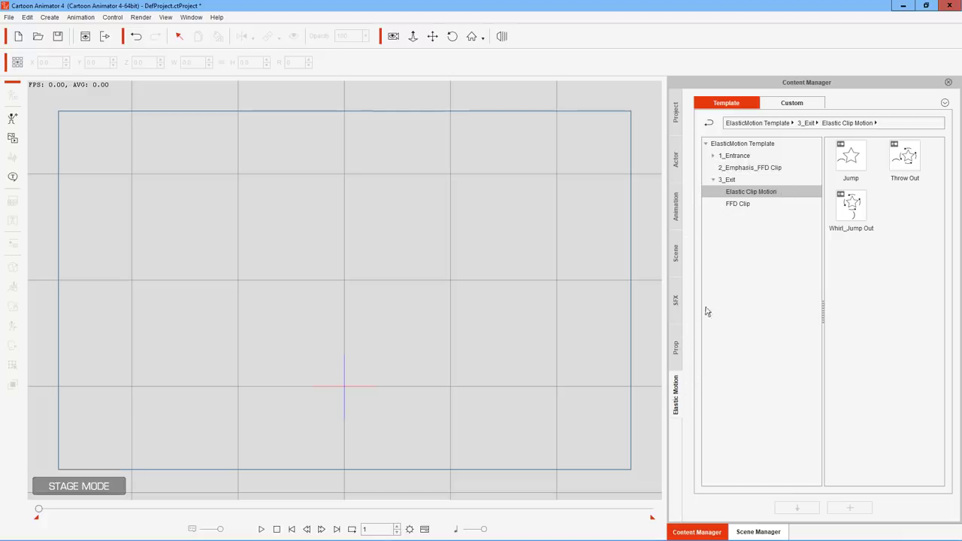
# Return to the special effects templates and examine the Comic text bubbles and the Object effects.
pyautogui.click(679, 348)
pyautogui.click(681, 310)
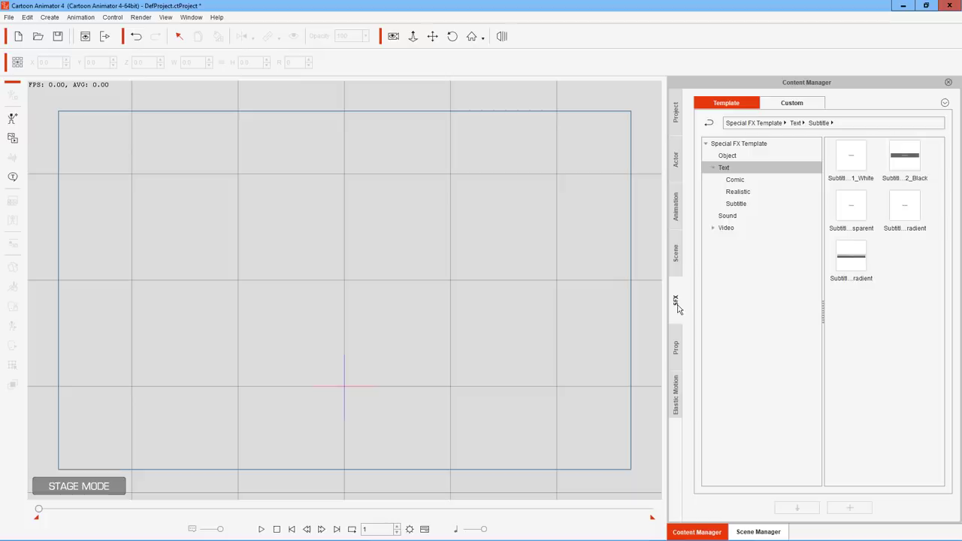
pyautogui.click(733, 180)
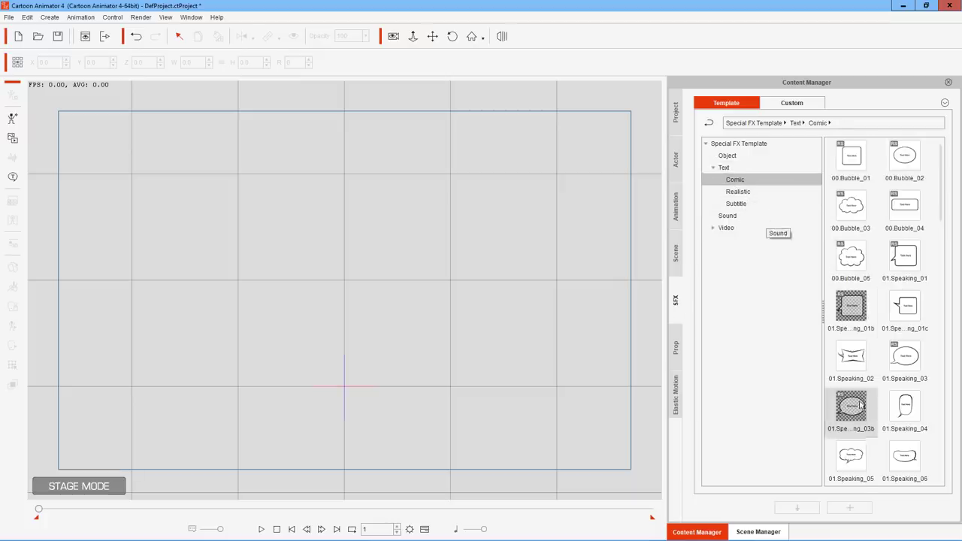
pyautogui.click(856, 260)
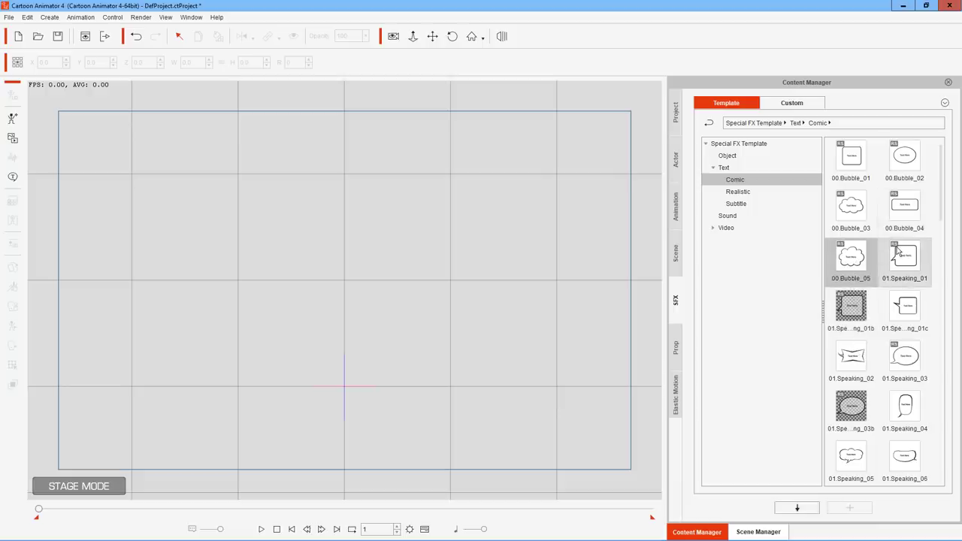
pyautogui.click(916, 214)
pyautogui.moveTo(949, 177)
pyautogui.mouseDown()
pyautogui.moveTo(959, 273)
pyautogui.moveTo(939, 444)
pyautogui.moveTo(940, 180)
pyautogui.mouseUp()
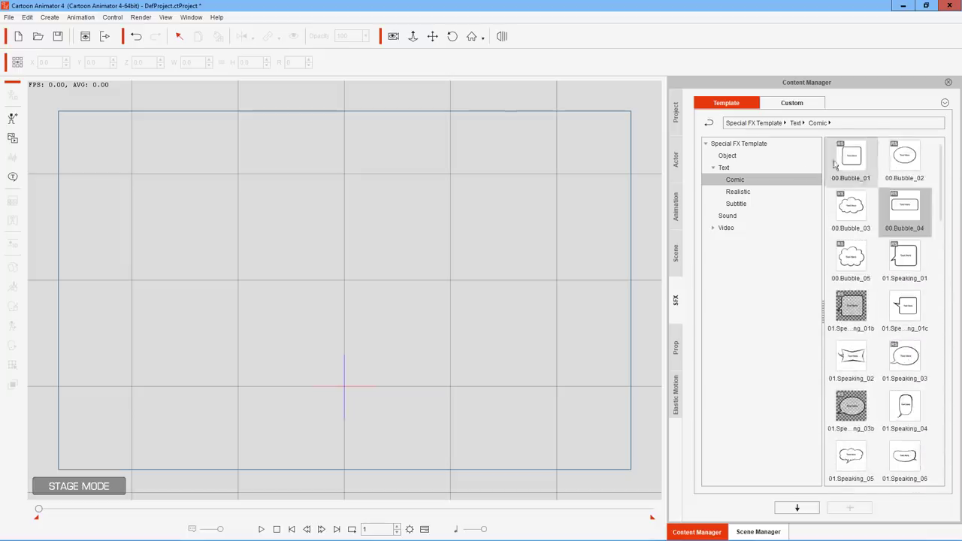
pyautogui.click(713, 167)
pyautogui.click(727, 155)
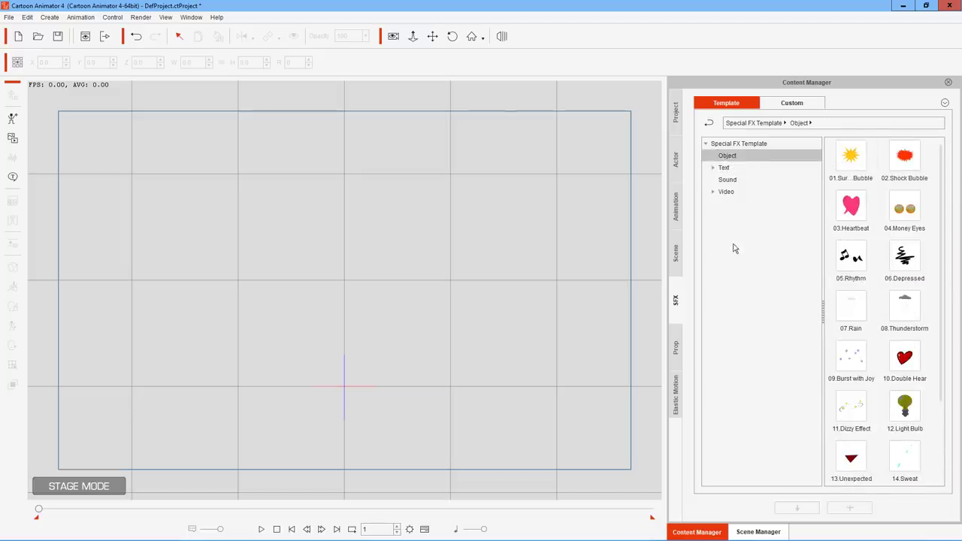
pyautogui.click(783, 290)
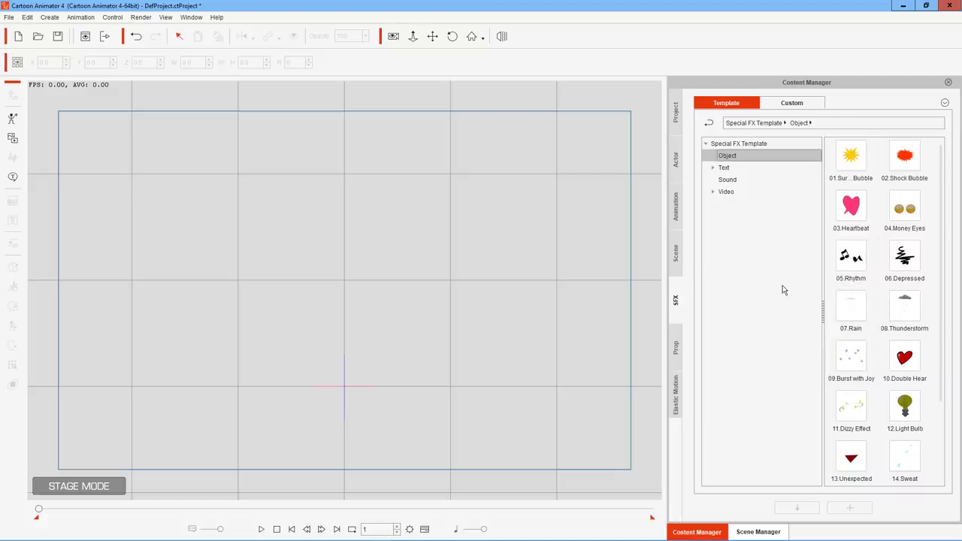
# Place the 00.Bubble_03 comic text bubble on the stage at about X 62, Y 117, and delete it.
pyautogui.click(725, 168)
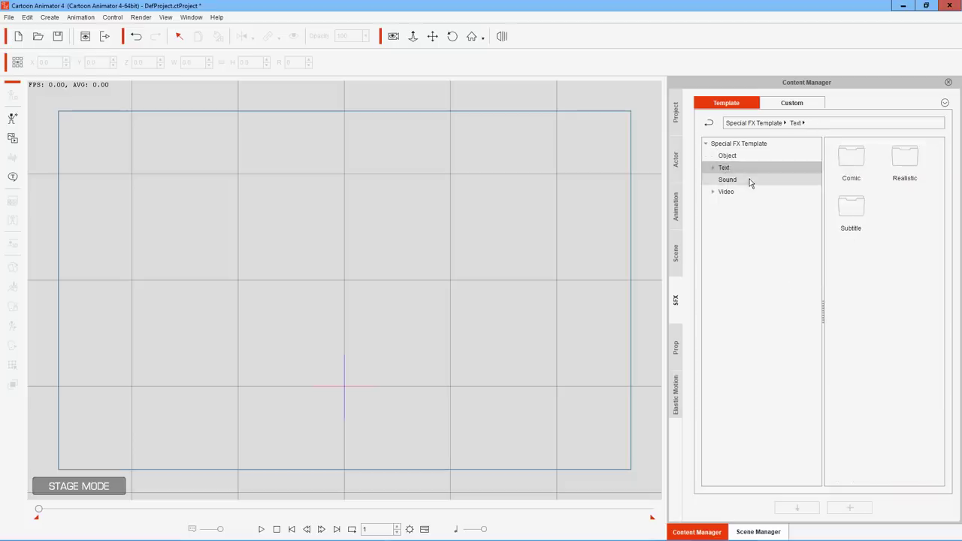
pyautogui.doubleClick(852, 161)
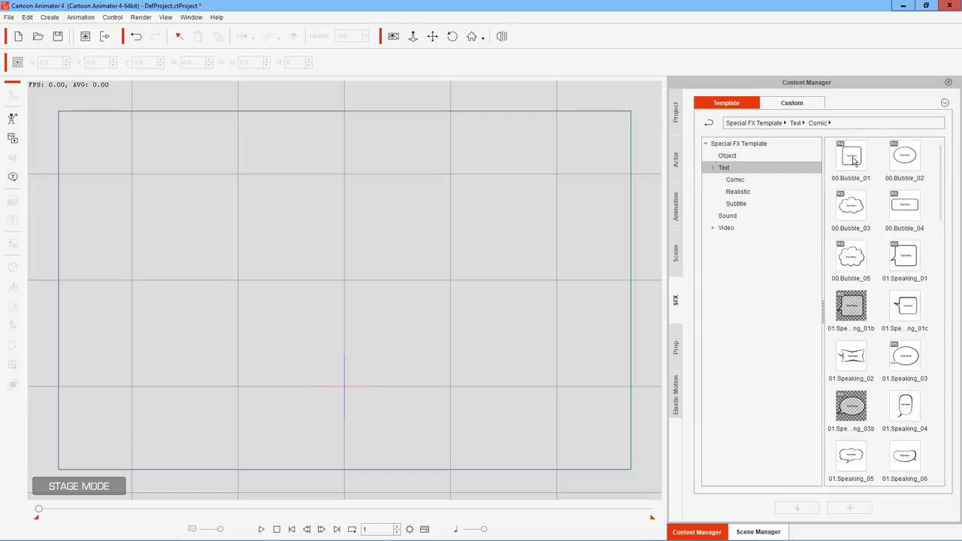
pyautogui.click(858, 209)
pyautogui.moveTo(858, 209); pyautogui.dragTo(413, 266)
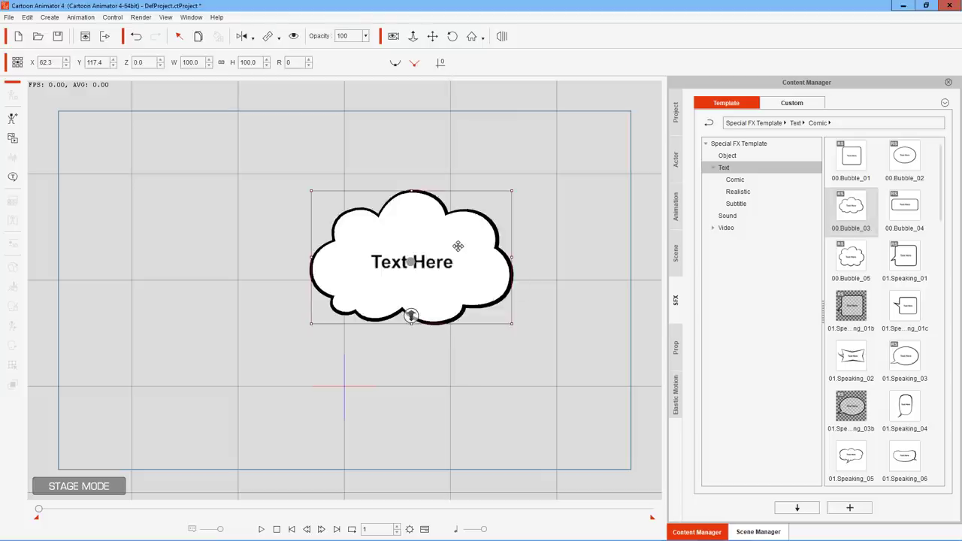
pyautogui.rightClick(450, 250)
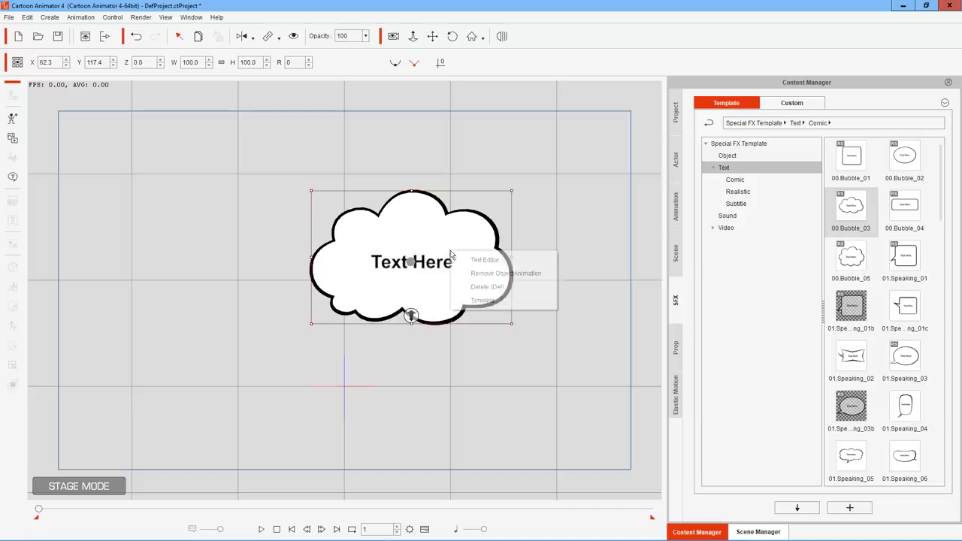
pyautogui.click(475, 290)
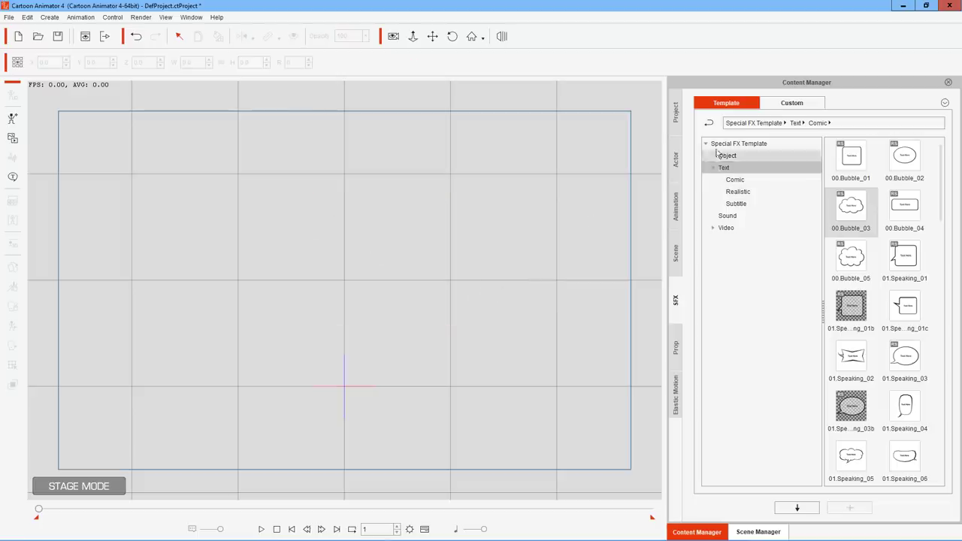
# Switch to the actor templates and view the characters in the 1_G3 360 Human folder under _G3 360.
pyautogui.click(676, 159)
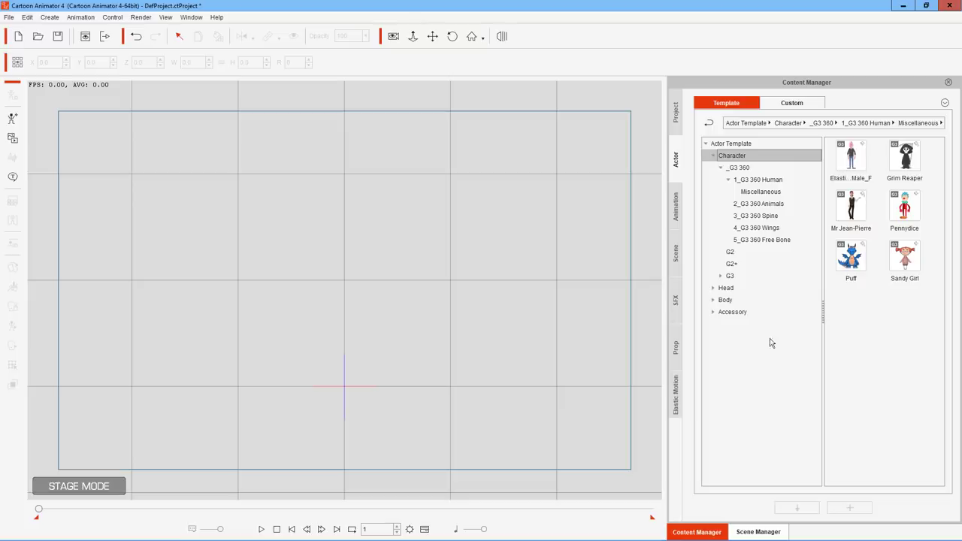
pyautogui.click(738, 167)
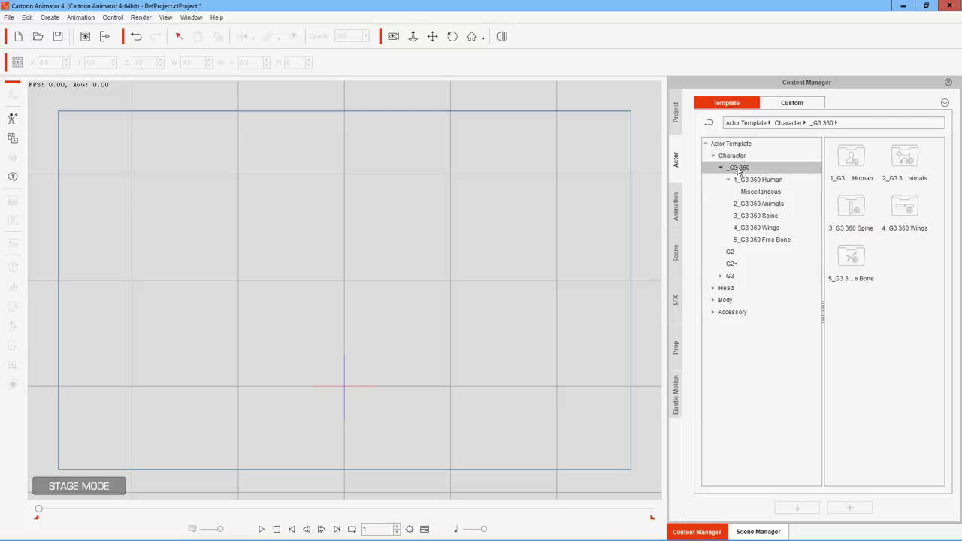
pyautogui.doubleClick(857, 176)
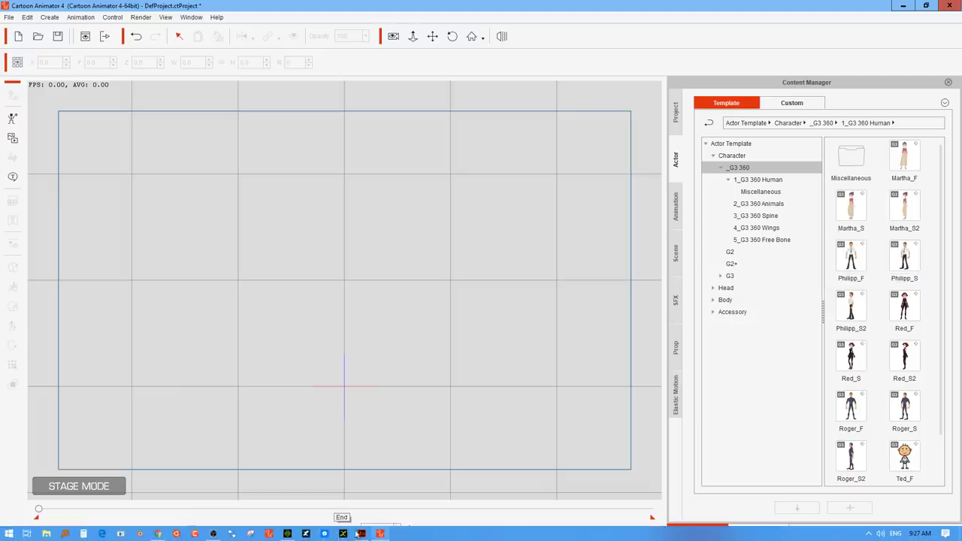
# Switch to Adobe Animate, check its export options, and open the recent file Laney.fla.
pyautogui.click(362, 534)
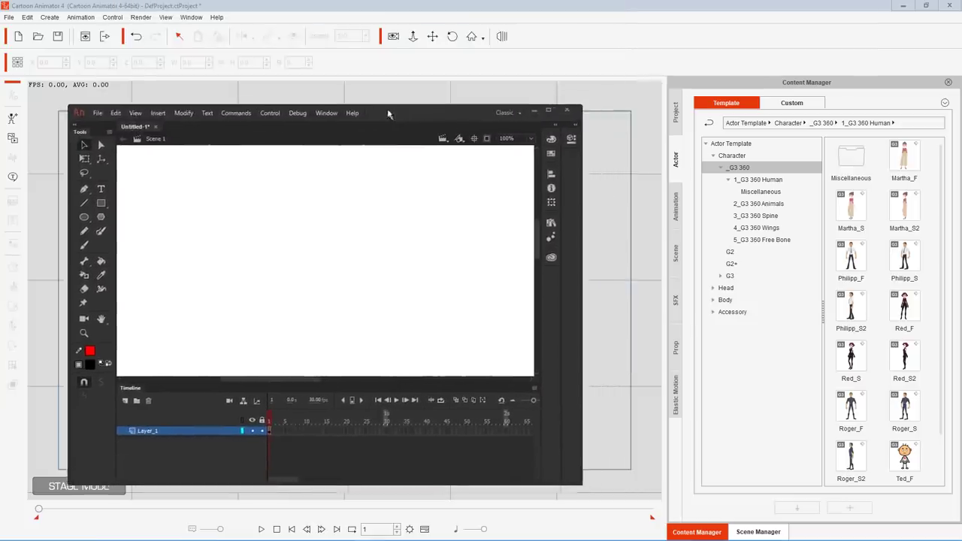
pyautogui.click(90, 111)
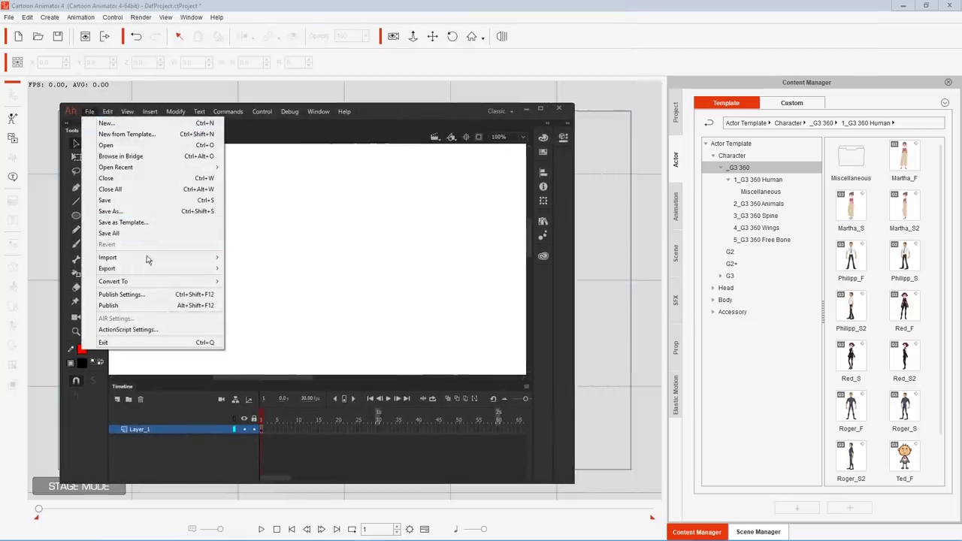
pyautogui.moveTo(134, 268)
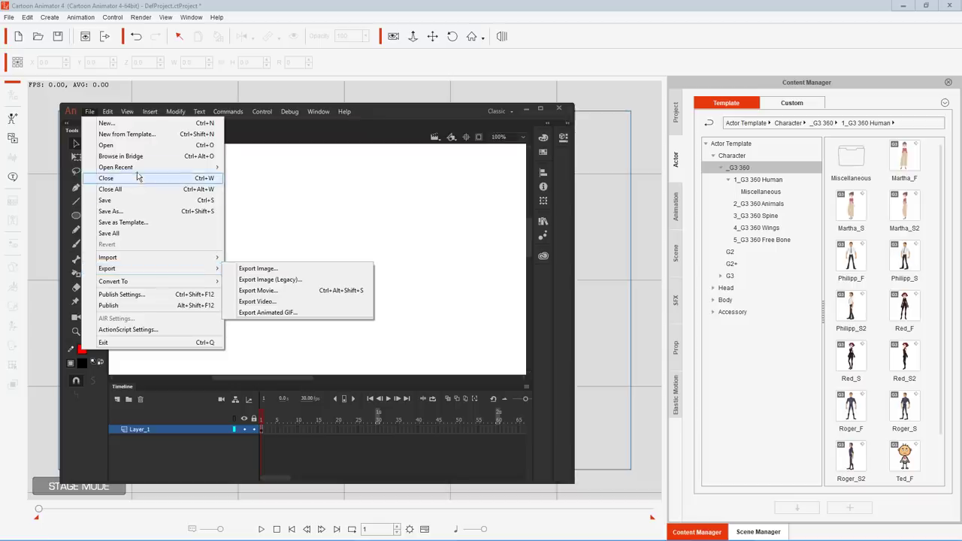
pyautogui.moveTo(137, 167)
pyautogui.click(275, 167)
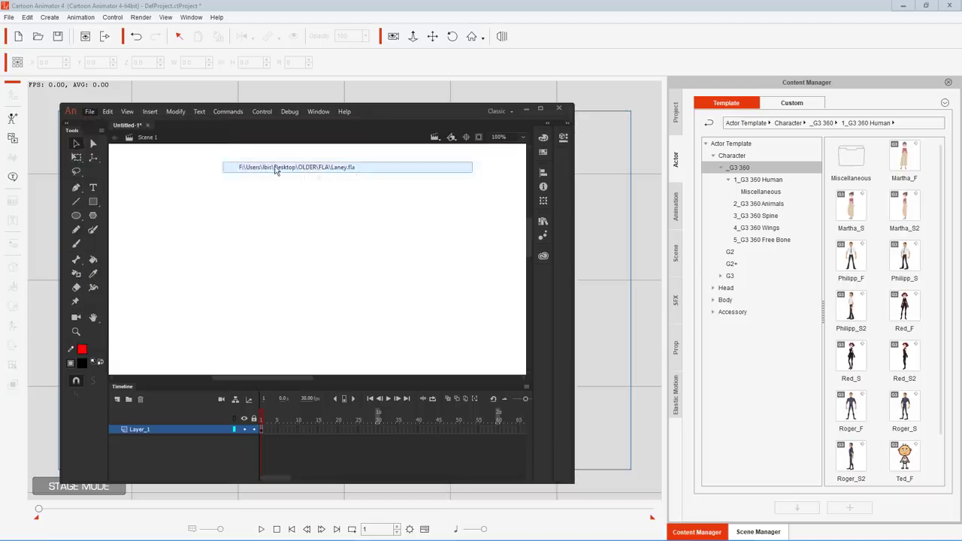
# Return to Cartoon Animator and select the 1_G3 360 Human category to view its characters.
pyautogui.click(624, 63)
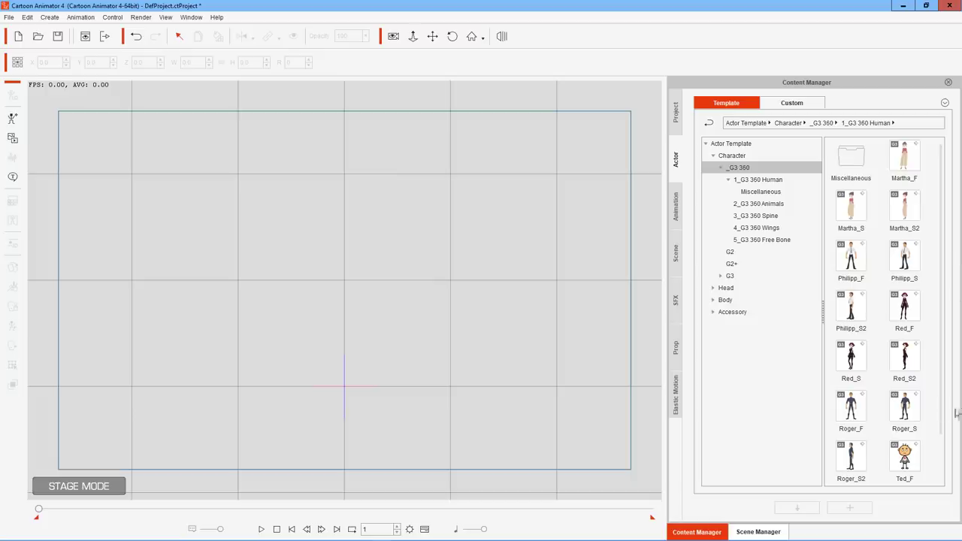
pyautogui.click(781, 181)
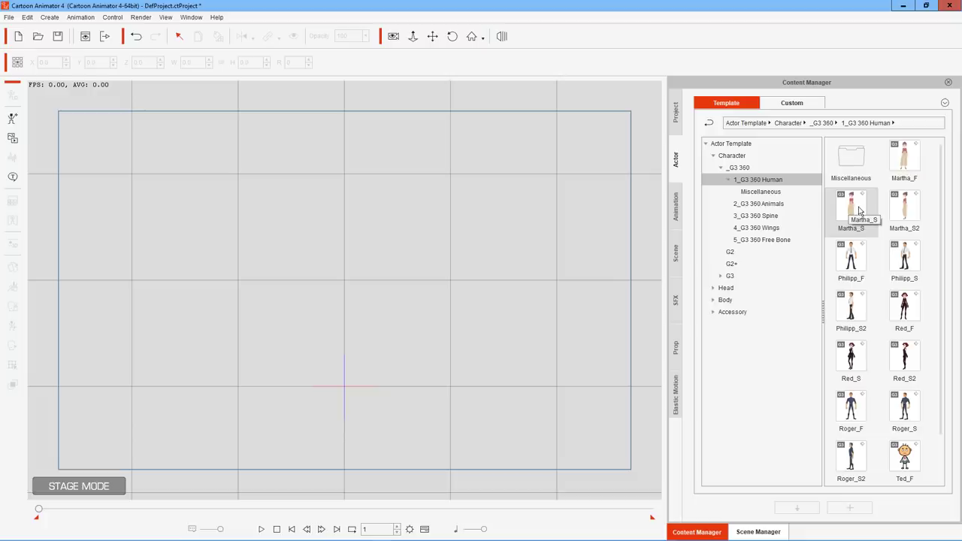
# Add the Martha_F character from the 1_G3 360 Human templates to the middle of the stage.
pyautogui.moveTo(859, 211); pyautogui.dragTo(865, 188)
pyautogui.moveTo(899, 159); pyautogui.dragTo(321, 287)
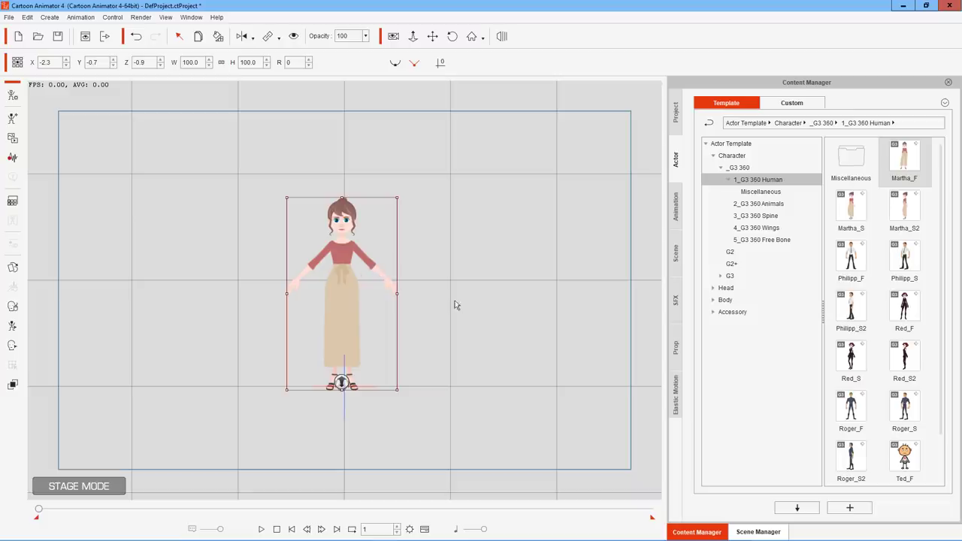
pyautogui.click(471, 240)
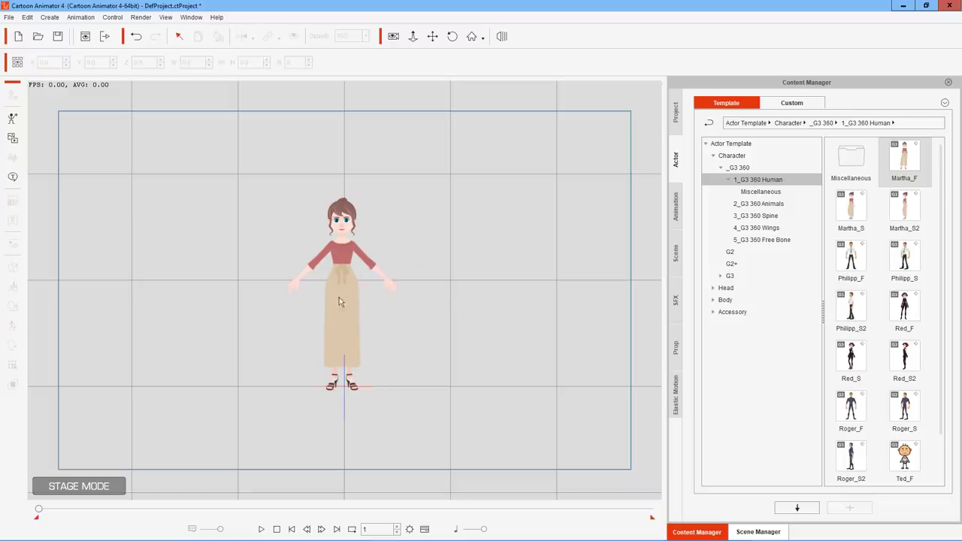
# Examine the Martha character up close, checking the edges and shading of her blouse, neckline and face at different magnifications.
pyautogui.click(413, 37)
pyautogui.moveTo(376, 312); pyautogui.dragTo(441, 288)
pyautogui.click(432, 37)
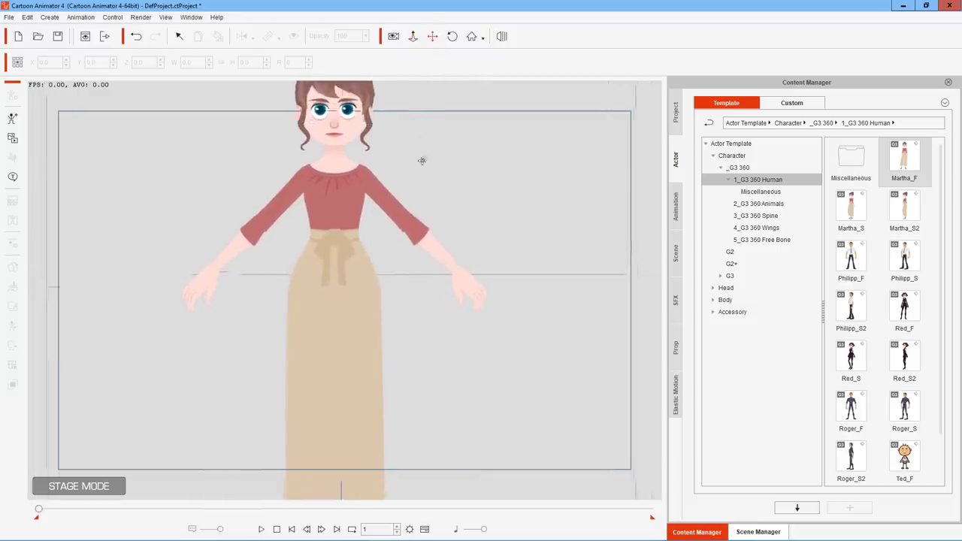
pyautogui.moveTo(422, 160); pyautogui.dragTo(422, 279)
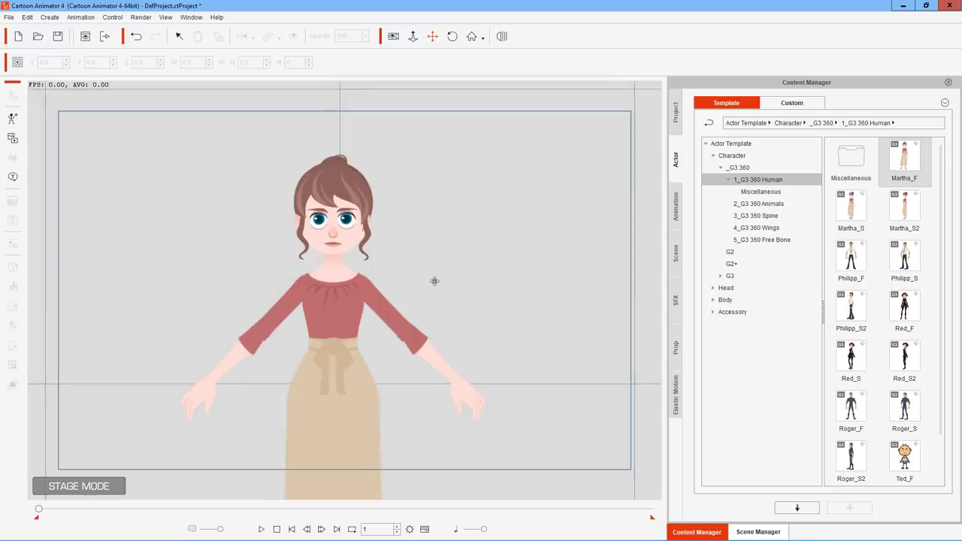
pyautogui.scroll(10, 375, 281)
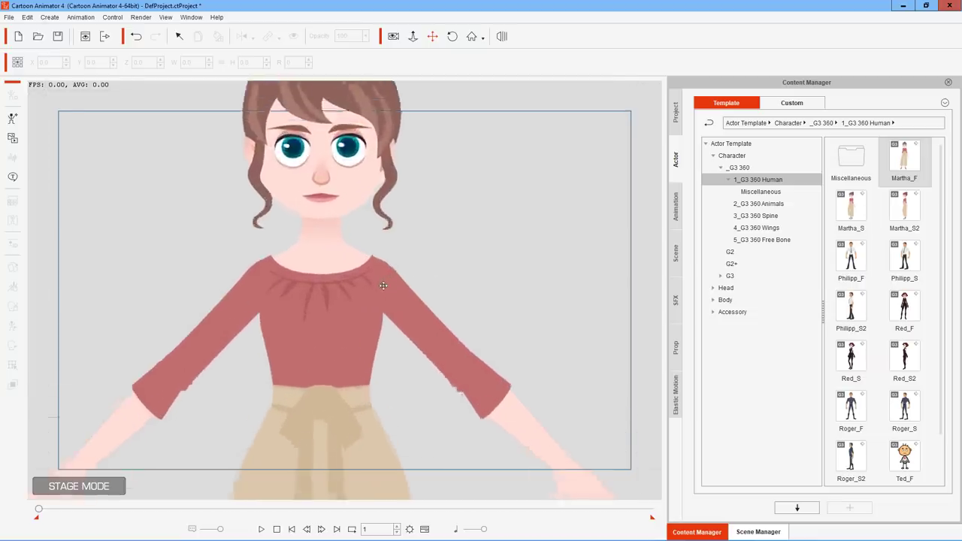
pyautogui.scroll(-2, 383, 285)
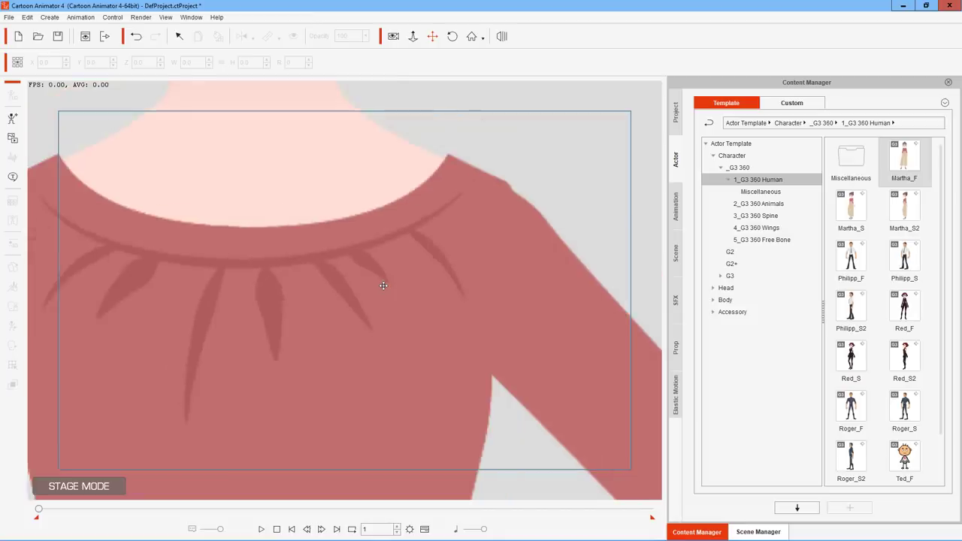
pyautogui.scroll(-6, 384, 285)
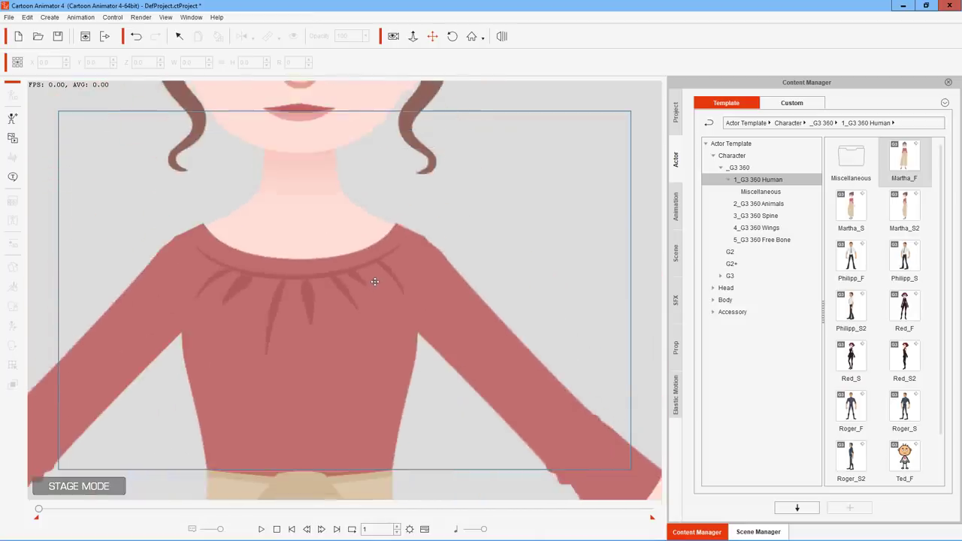
pyautogui.scroll(-2, 375, 281)
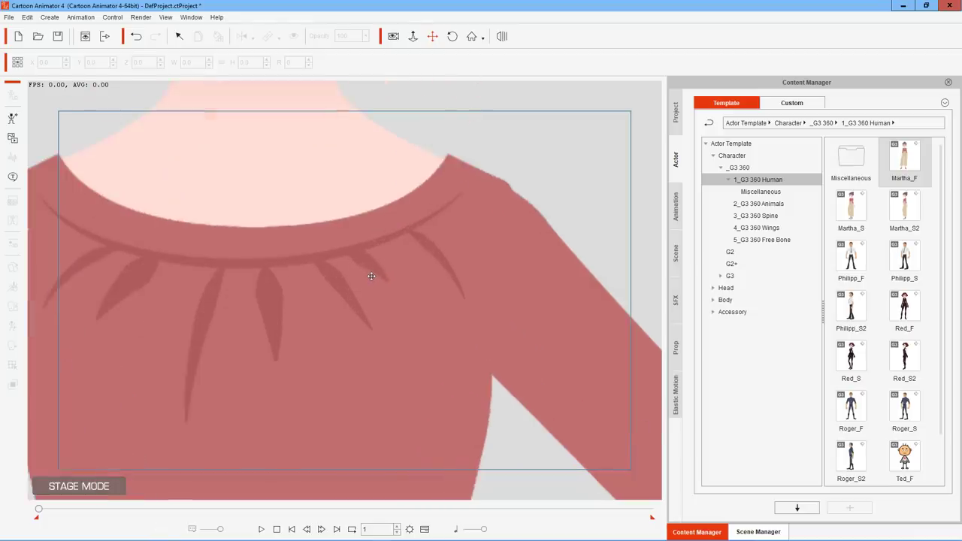
pyautogui.scroll(-5, 372, 276)
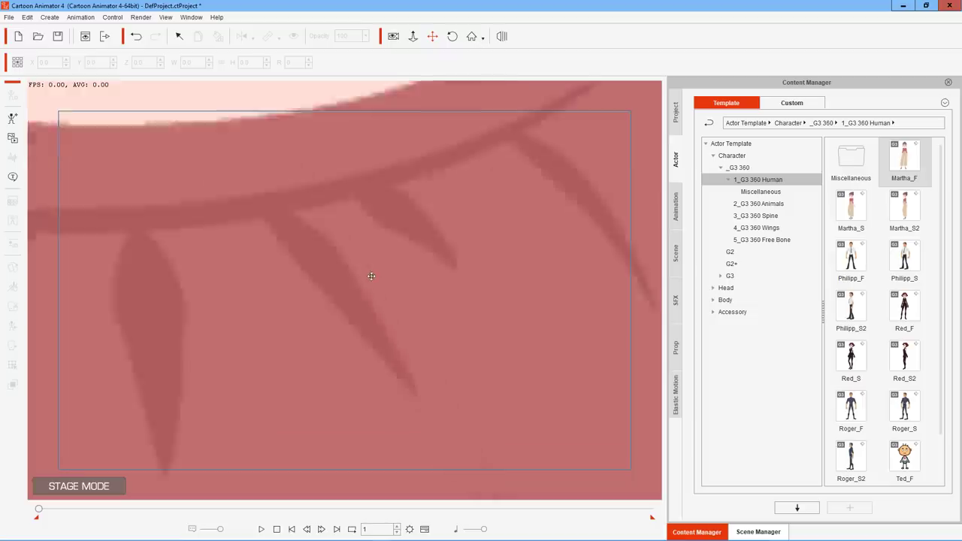
pyautogui.scroll(-4, 372, 276)
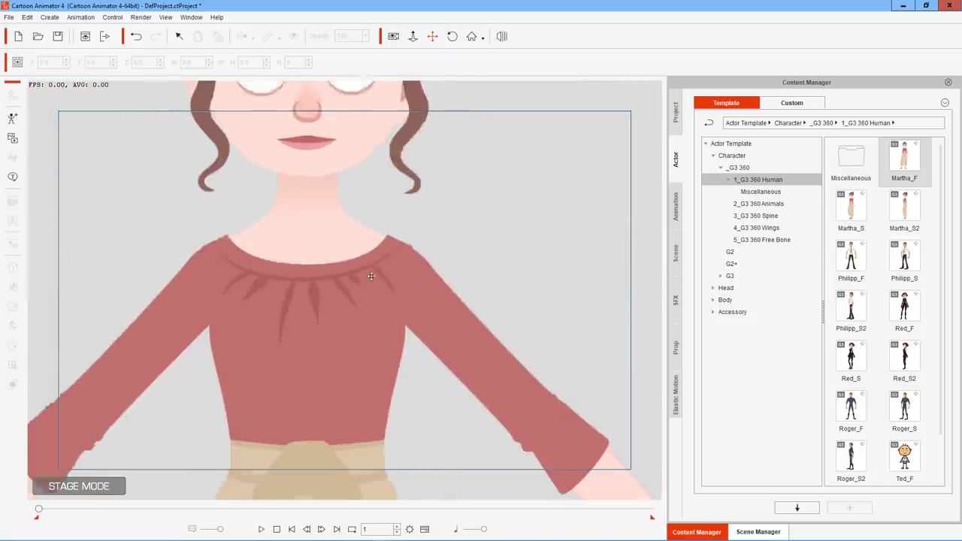
pyautogui.moveTo(456, 111); pyautogui.dragTo(494, 346)
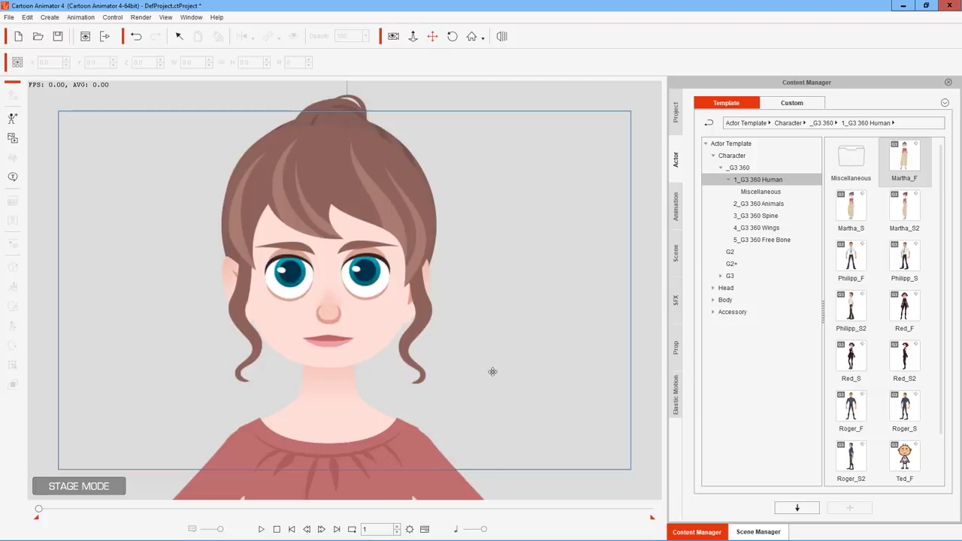
pyautogui.scroll(-4, 491, 355)
pyautogui.scroll(-1, 490, 355)
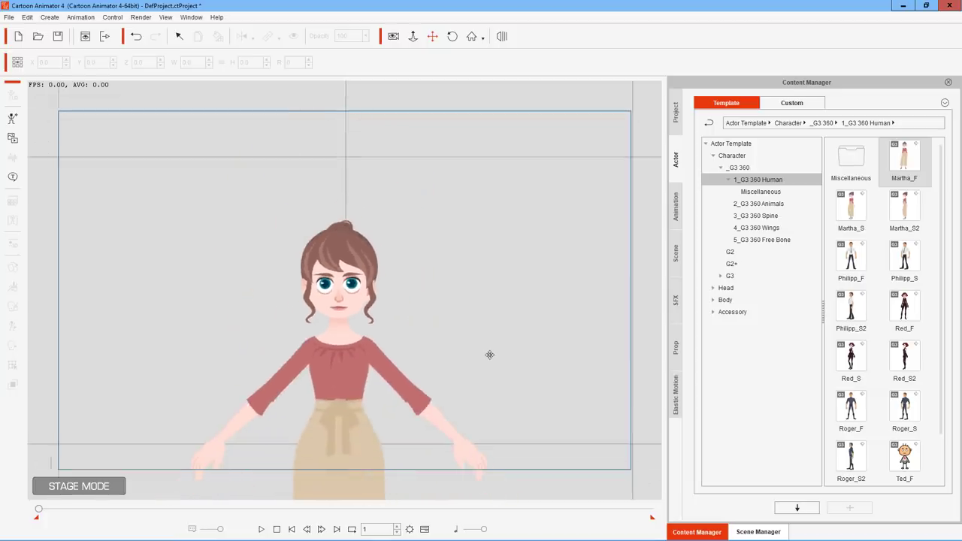
pyautogui.moveTo(490, 354); pyautogui.dragTo(481, 209)
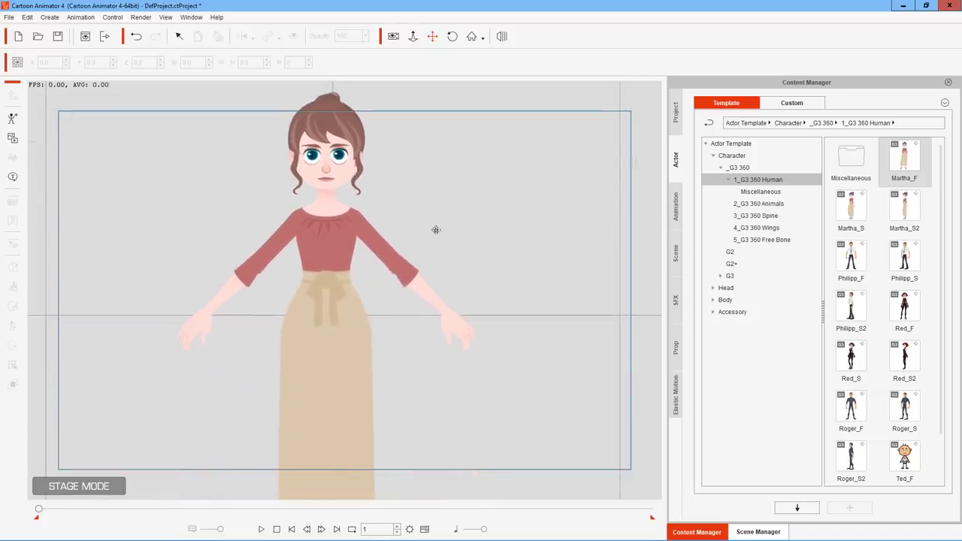
pyautogui.press('Escape')
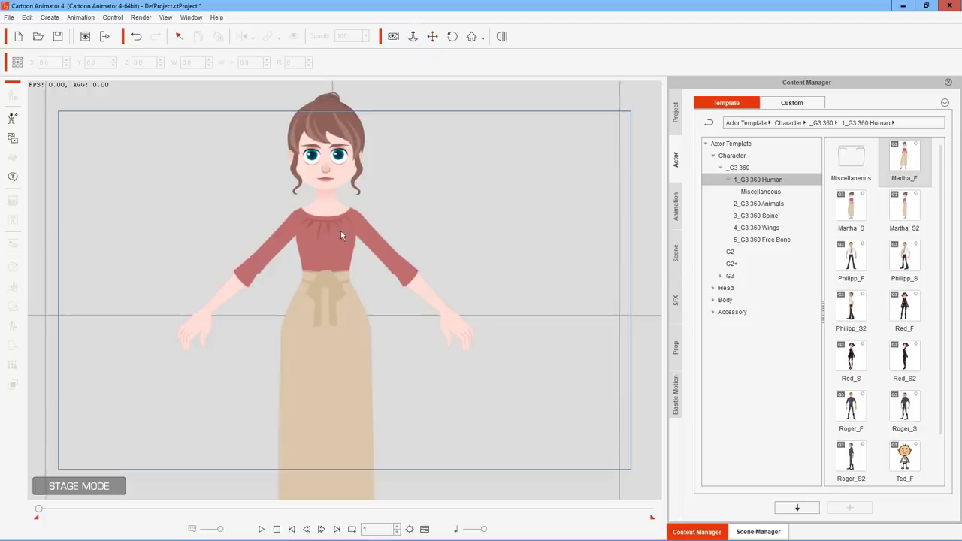
# Review the Render Style options for All Group of the Martha character, and close them without changing anything.
pyautogui.click(333, 221)
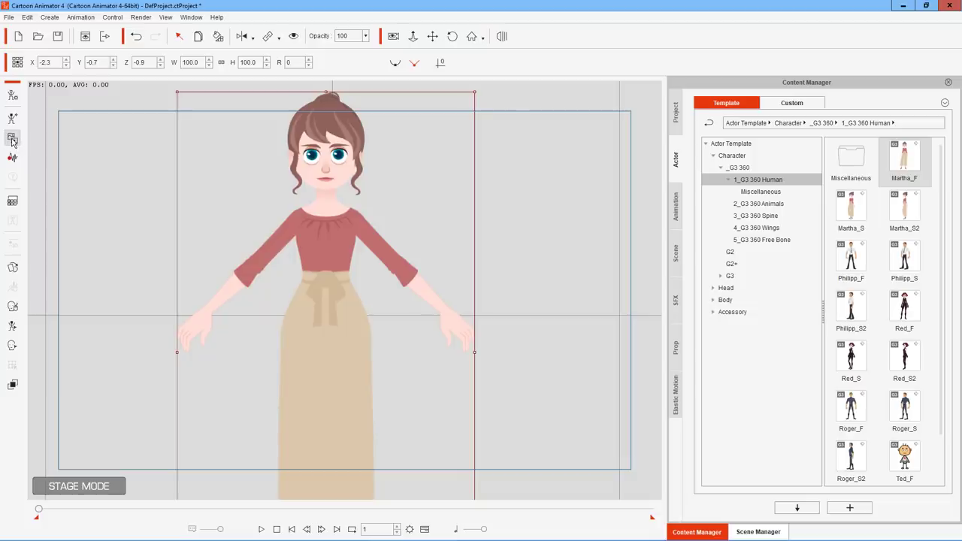
pyautogui.click(13, 202)
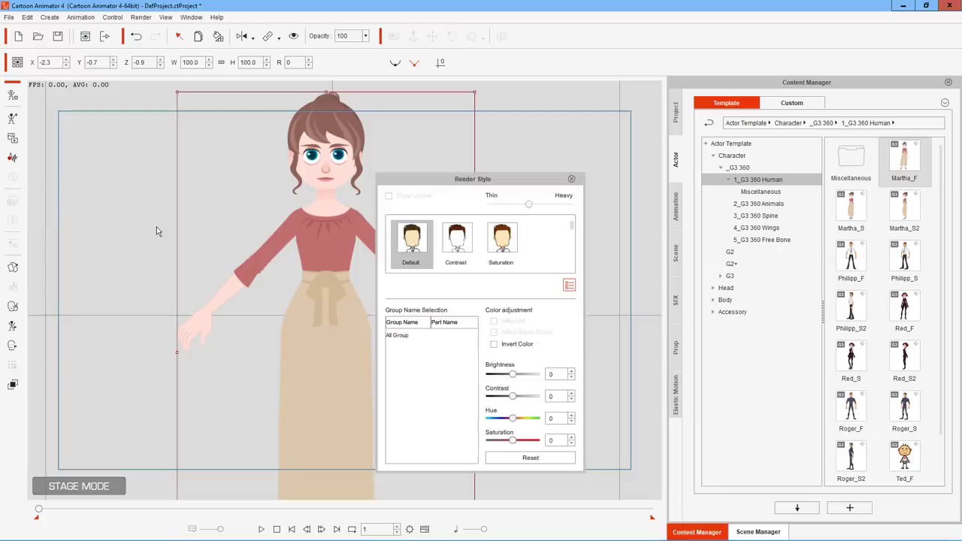
pyautogui.click(403, 336)
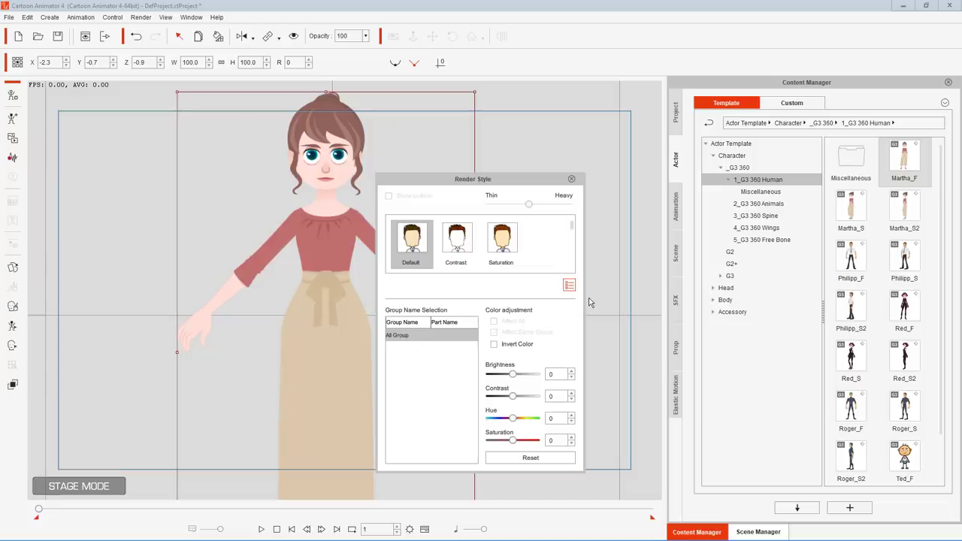
pyautogui.moveTo(505, 179); pyautogui.dragTo(618, 106)
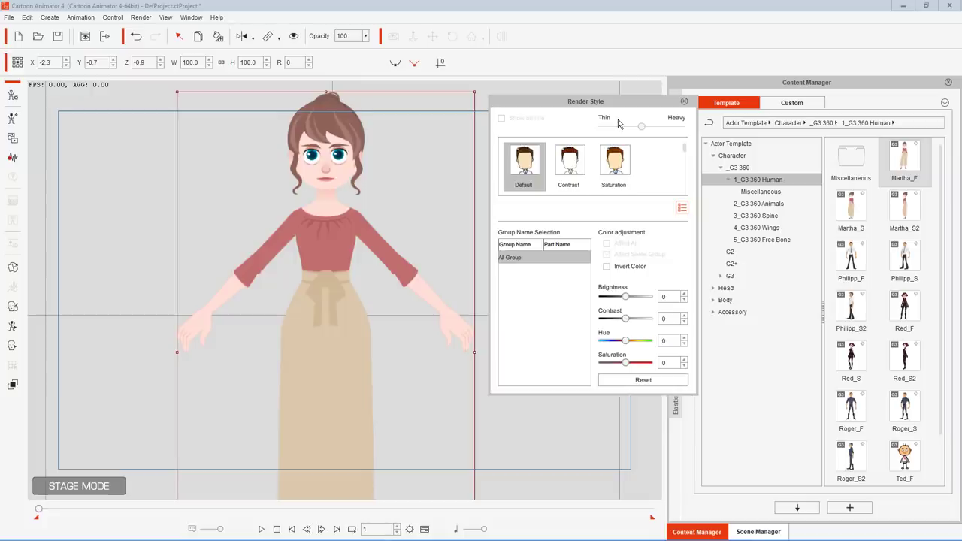
pyautogui.click(684, 101)
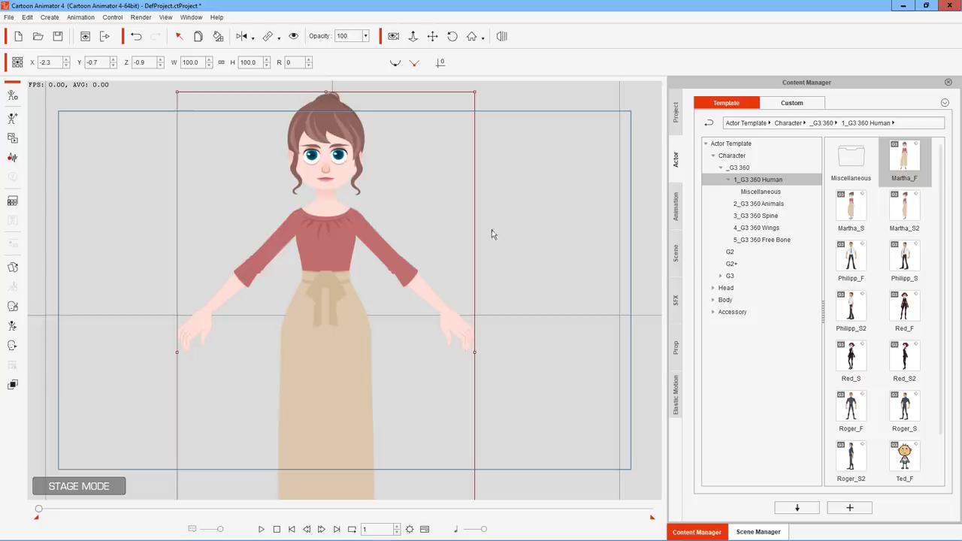
# Move the Martha character on the stage to about X -39.1, Y -11.5.
pyautogui.moveTo(344, 213); pyautogui.dragTo(256, 229)
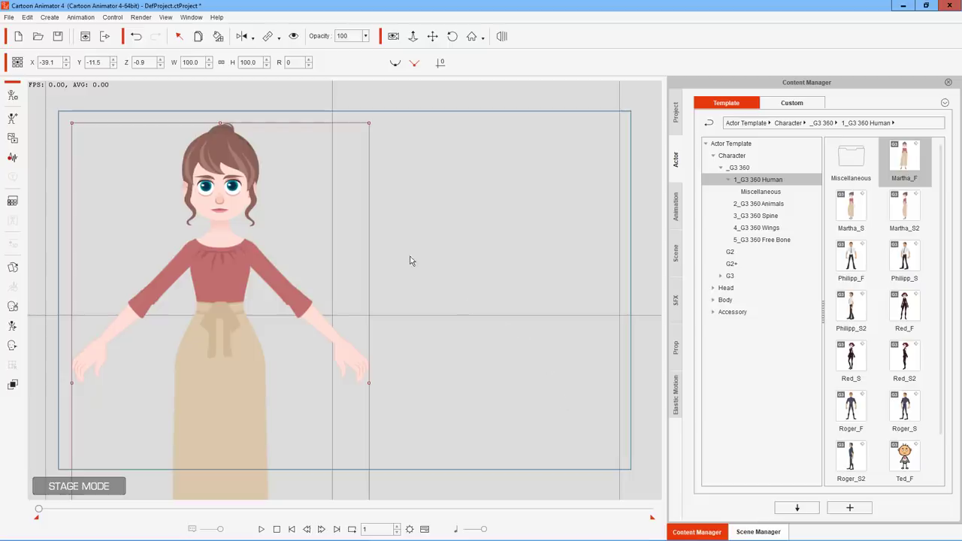
pyautogui.click(432, 36)
pyautogui.moveTo(417, 192); pyautogui.dragTo(524, 206)
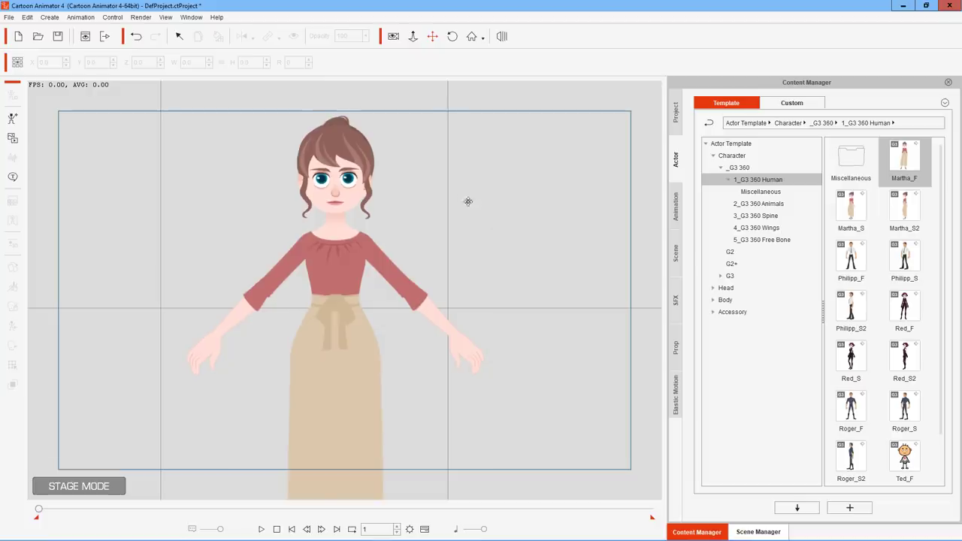
pyautogui.moveTo(469, 201)
pyautogui.mouseDown()
pyautogui.moveTo(507, 239)
pyautogui.moveTo(476, 207)
pyautogui.moveTo(468, 221)
pyautogui.moveTo(459, 212)
pyautogui.mouseUp()
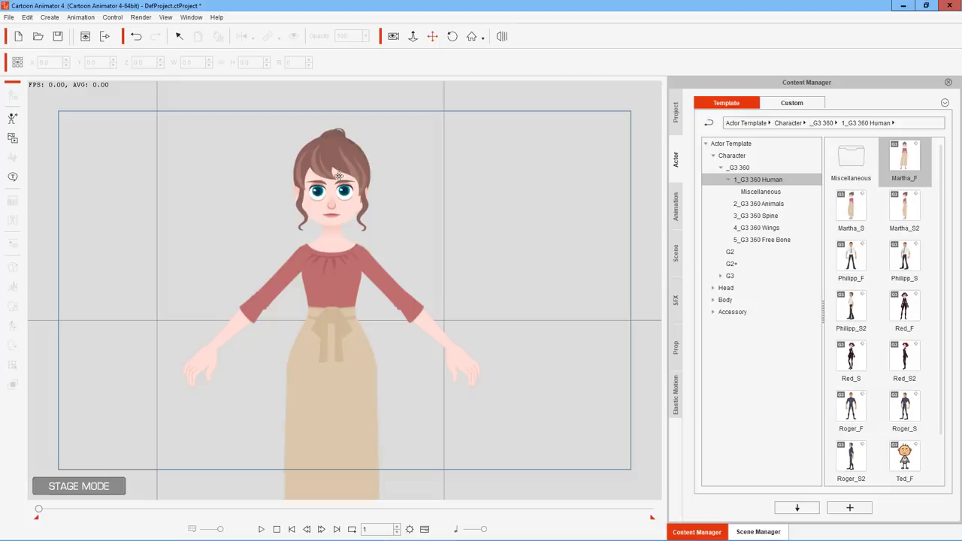
pyautogui.click(340, 176)
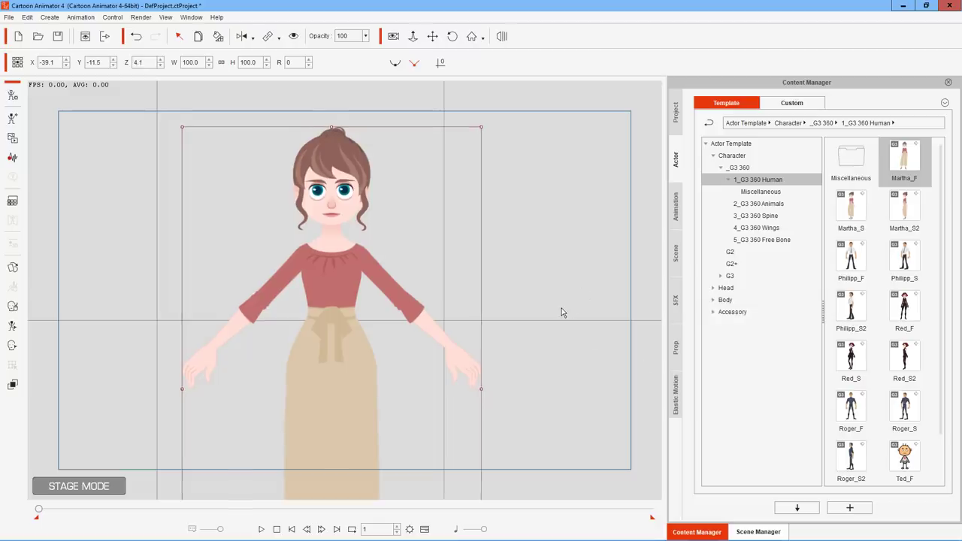
# Open the Face Puppet editor for the Martha character, keeping her whole figure and face in view beside it.
pyautogui.click(432, 36)
pyautogui.moveTo(514, 297); pyautogui.dragTo(495, 150)
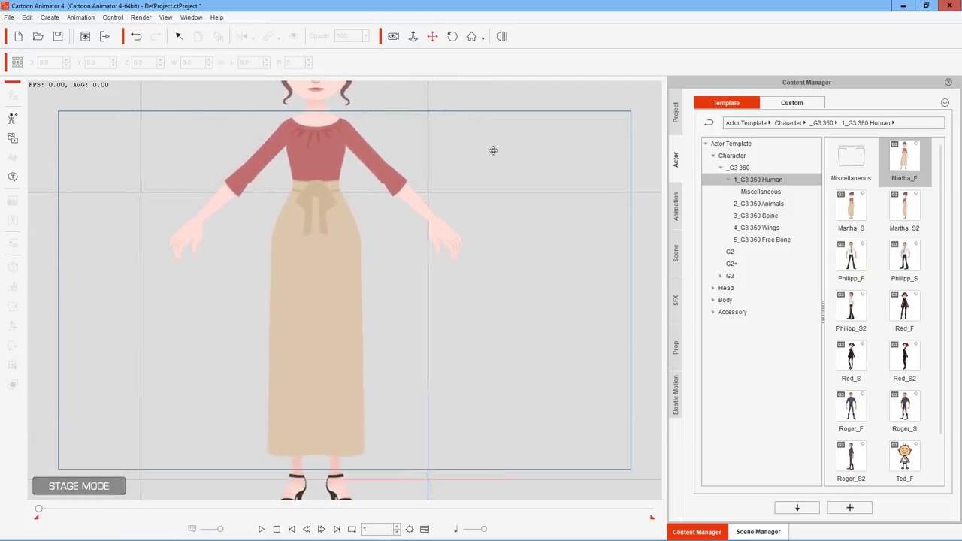
pyautogui.moveTo(469, 110); pyautogui.dragTo(439, 168)
pyautogui.scroll(-3, 474, 218)
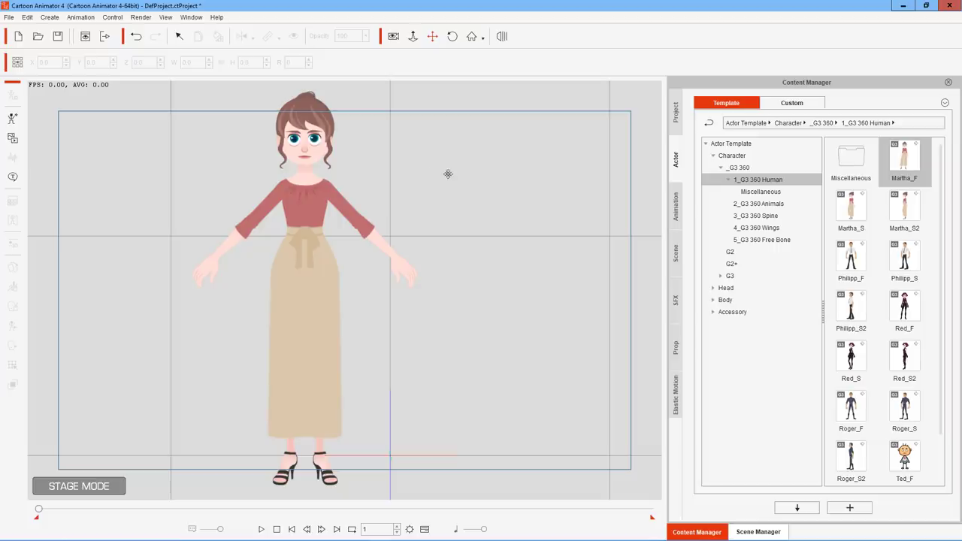
pyautogui.click(282, 188)
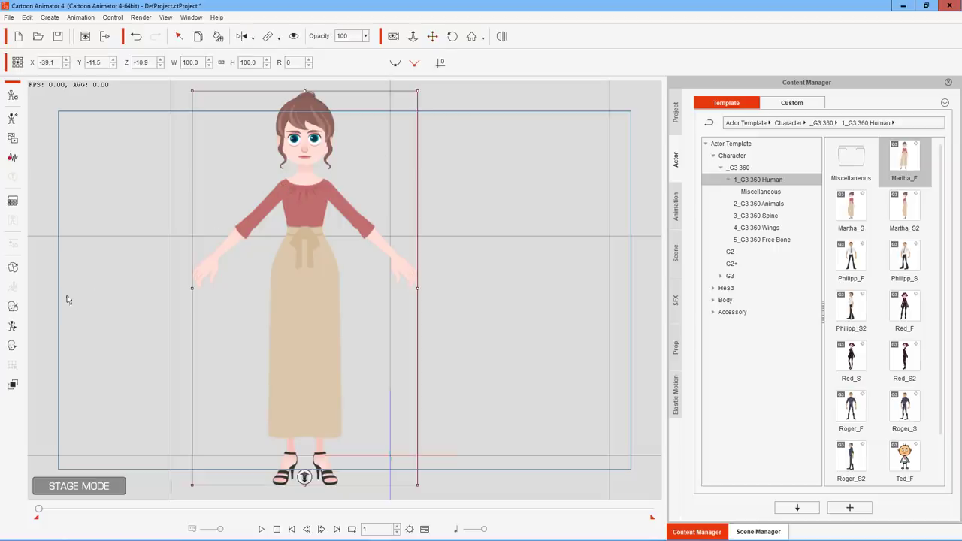
pyautogui.click(13, 307)
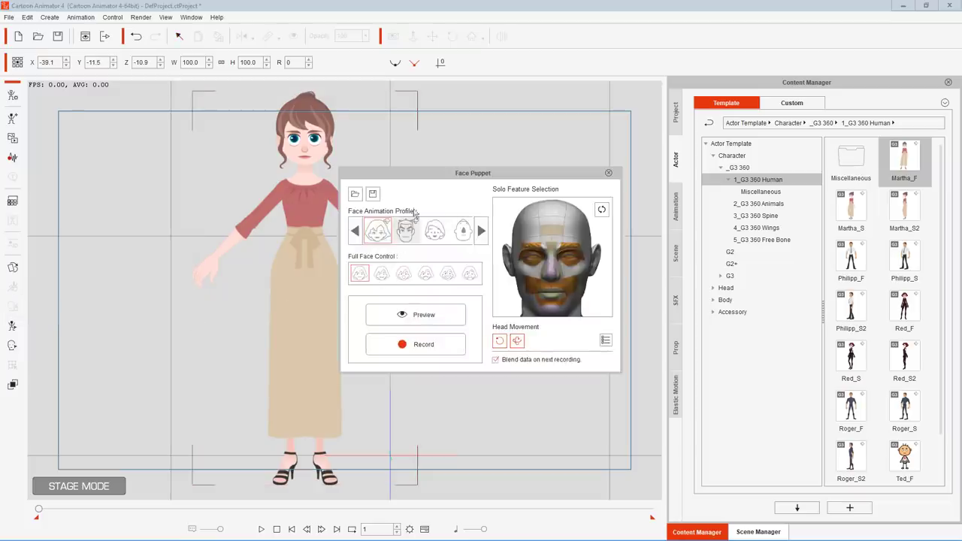
pyautogui.moveTo(448, 173); pyautogui.dragTo(502, 114)
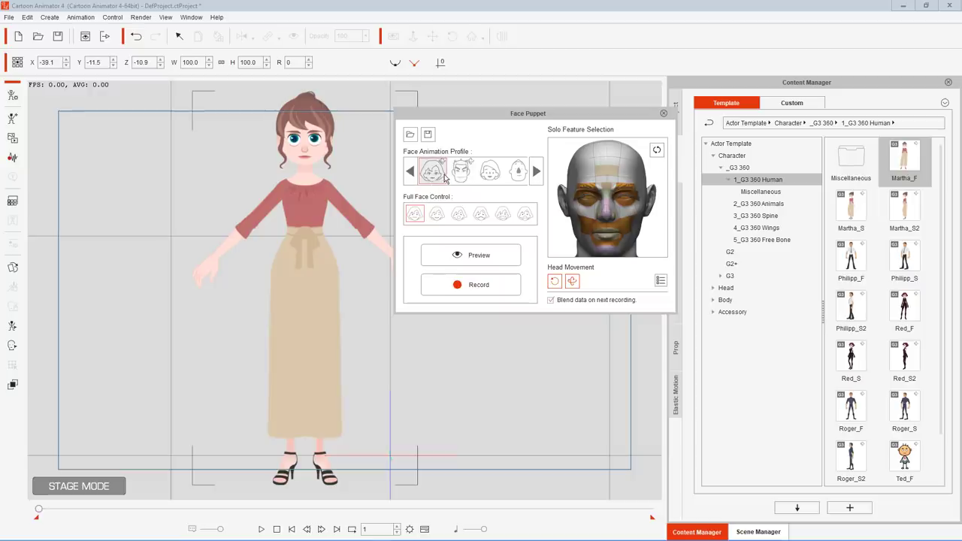
# Preview Martha's facial animation with the first face animation profile and first full face control, and stop the preview.
pyautogui.click(478, 257)
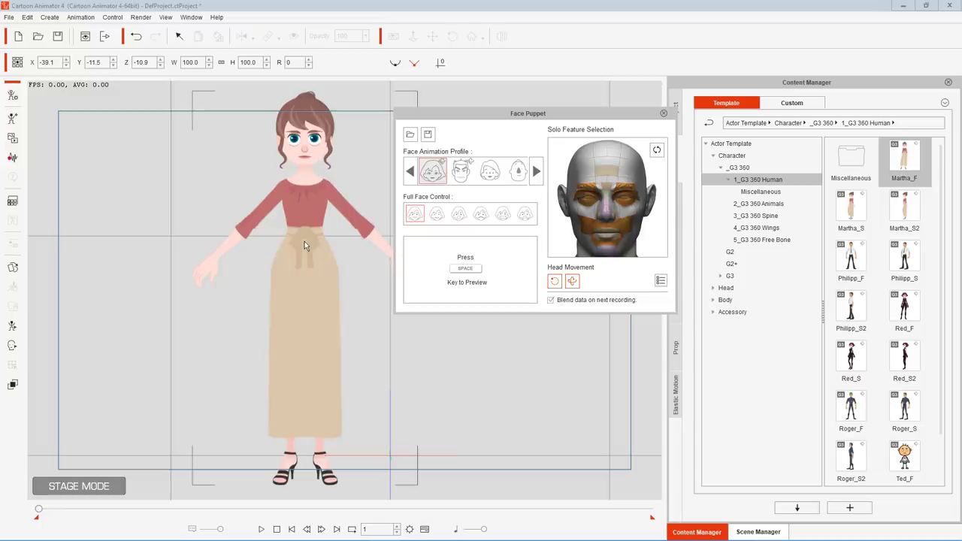
pyautogui.press('space')
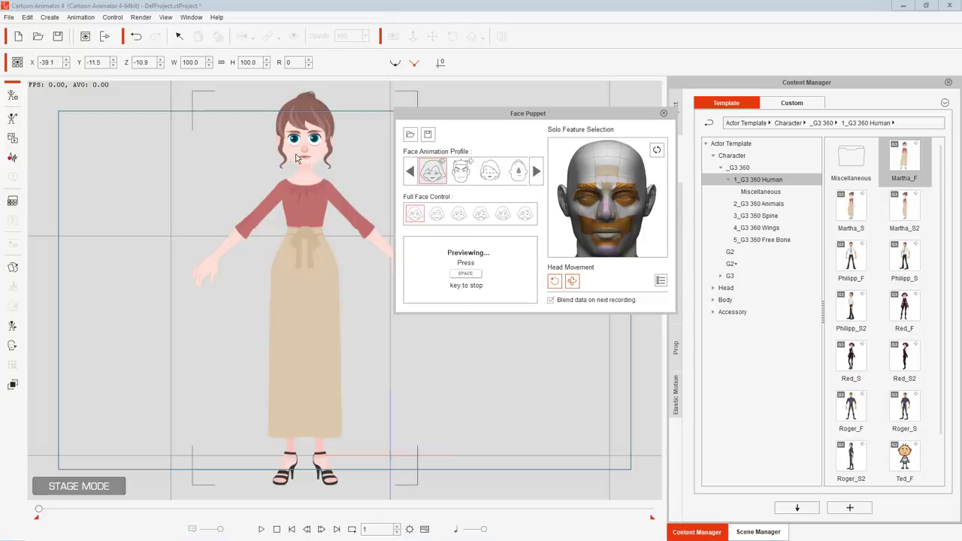
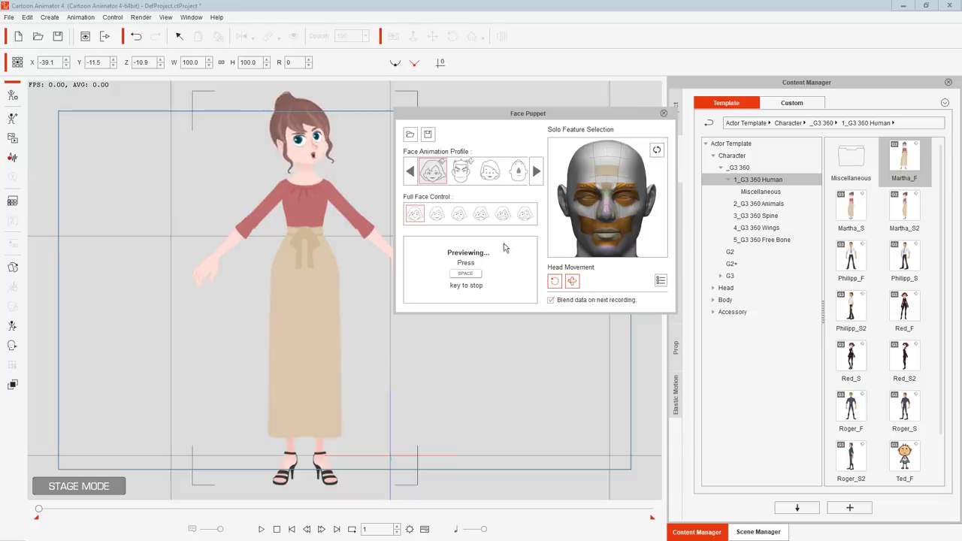
pyautogui.press('space')
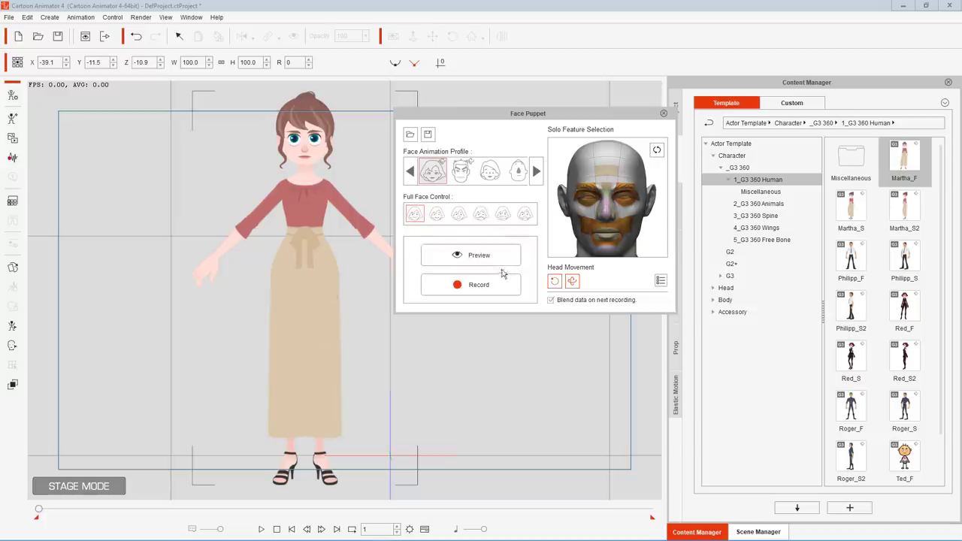
# Preview Martha's facial animation with the second face animation profile and third full face control, and close the Face Puppet editor.
pyautogui.click(462, 167)
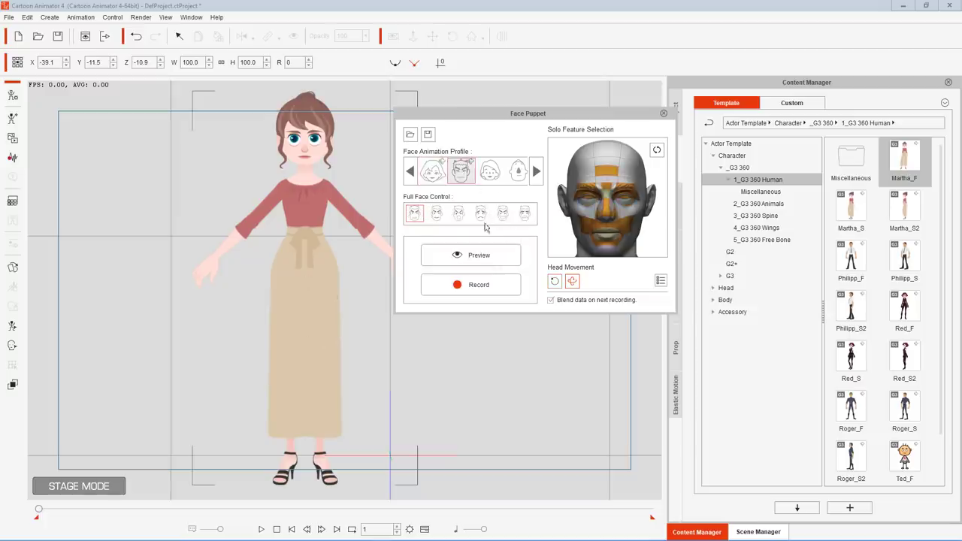
pyautogui.click(456, 215)
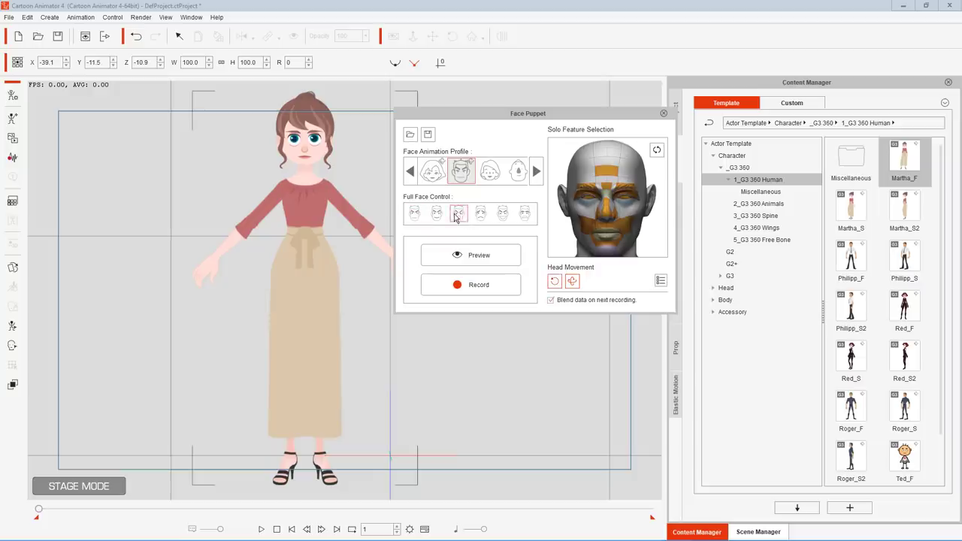
pyautogui.click(473, 256)
pyautogui.press('space')
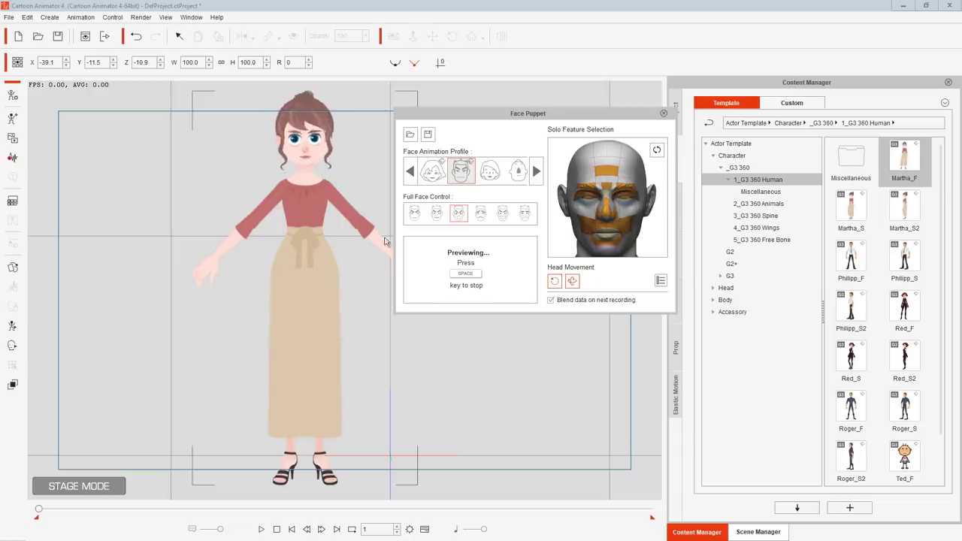
pyautogui.press('space')
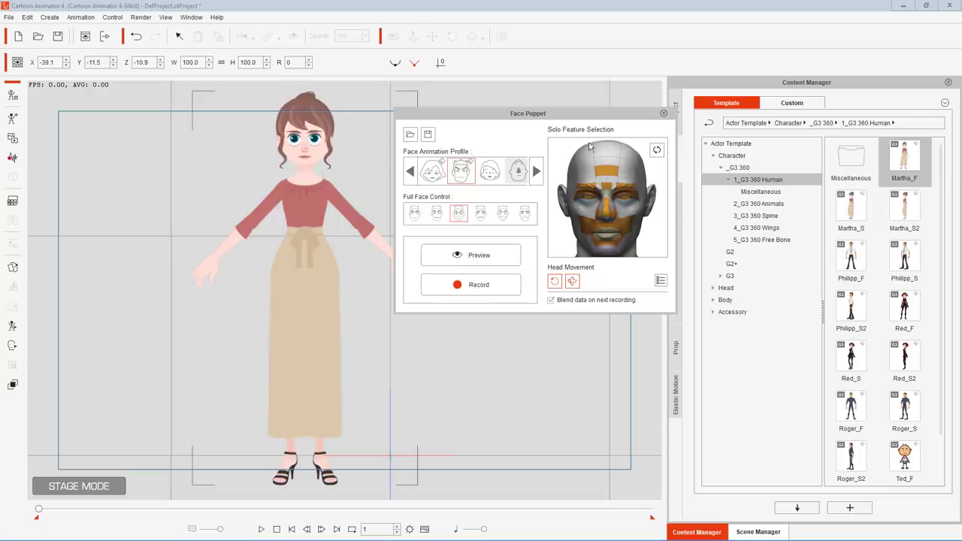
pyautogui.click(664, 114)
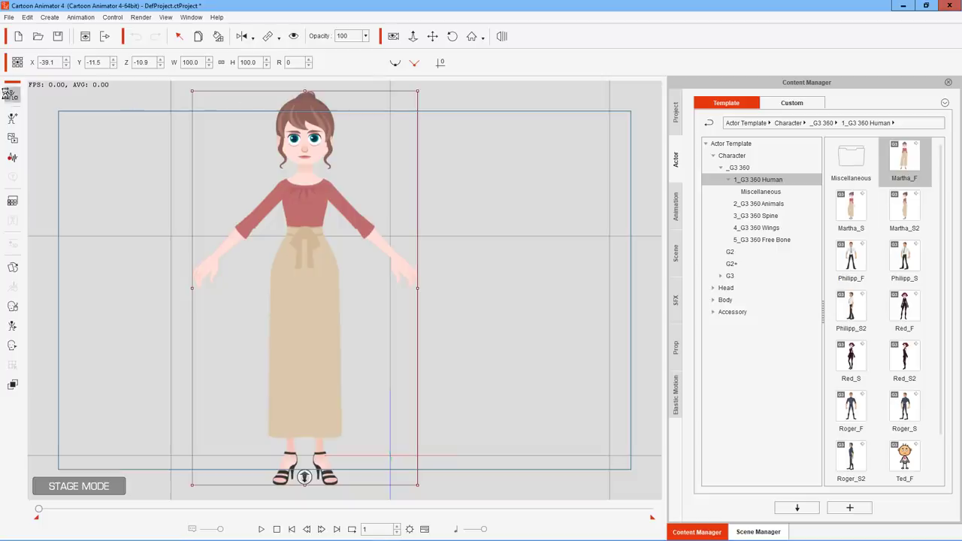
# Open Martha in Composer mode and collapse the RThigh, LThigh and Torso branches of her bone hierarchy.
pyautogui.click(10, 93)
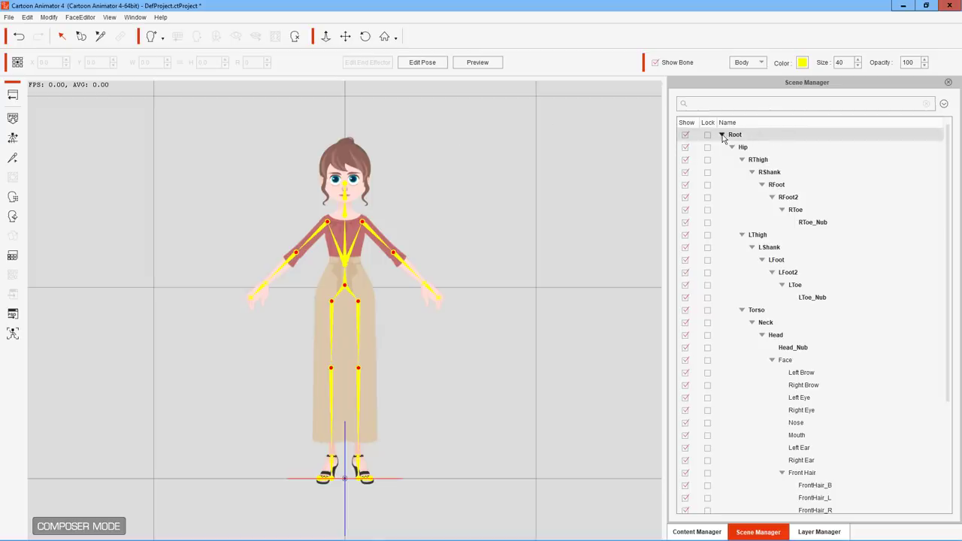
pyautogui.click(722, 134)
pyautogui.click(722, 133)
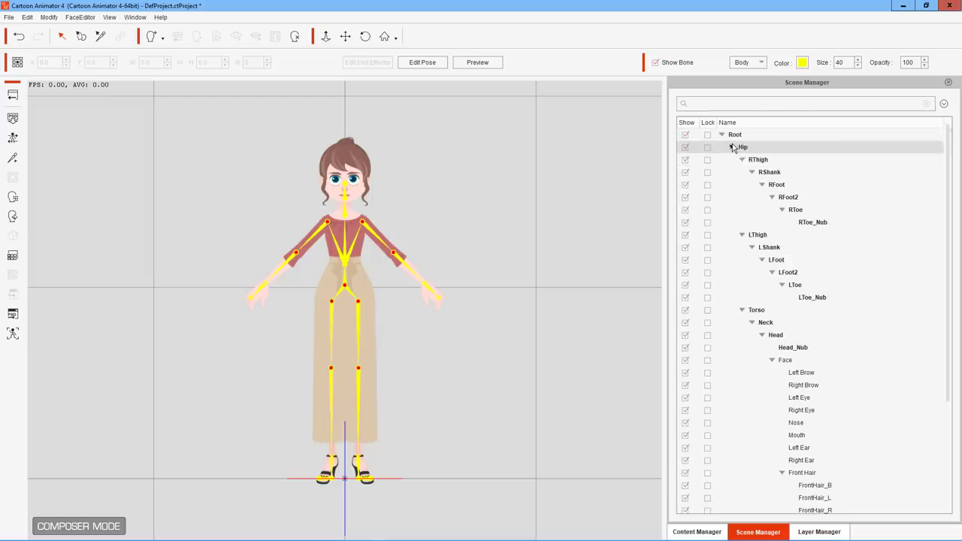
pyautogui.click(732, 146)
pyautogui.click(733, 147)
pyautogui.click(742, 160)
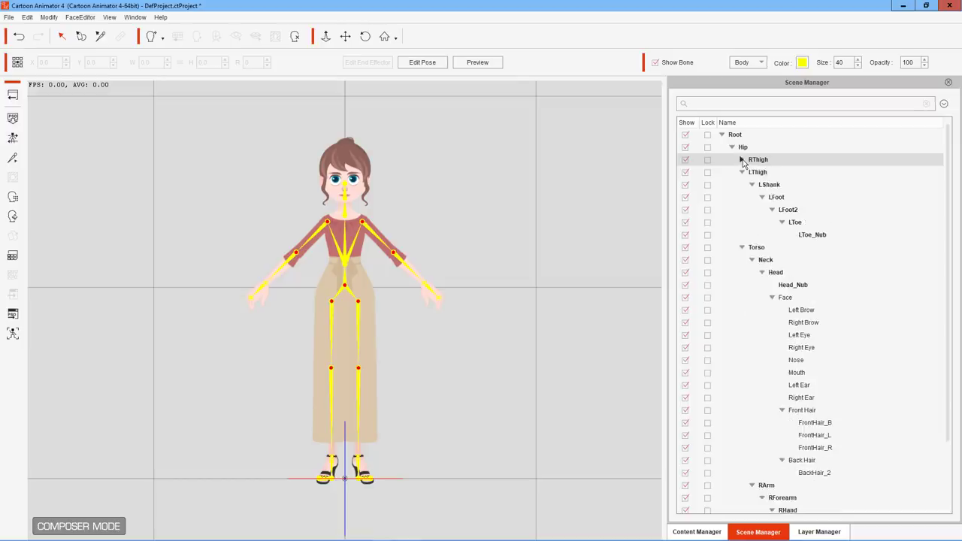
pyautogui.click(742, 172)
pyautogui.click(742, 185)
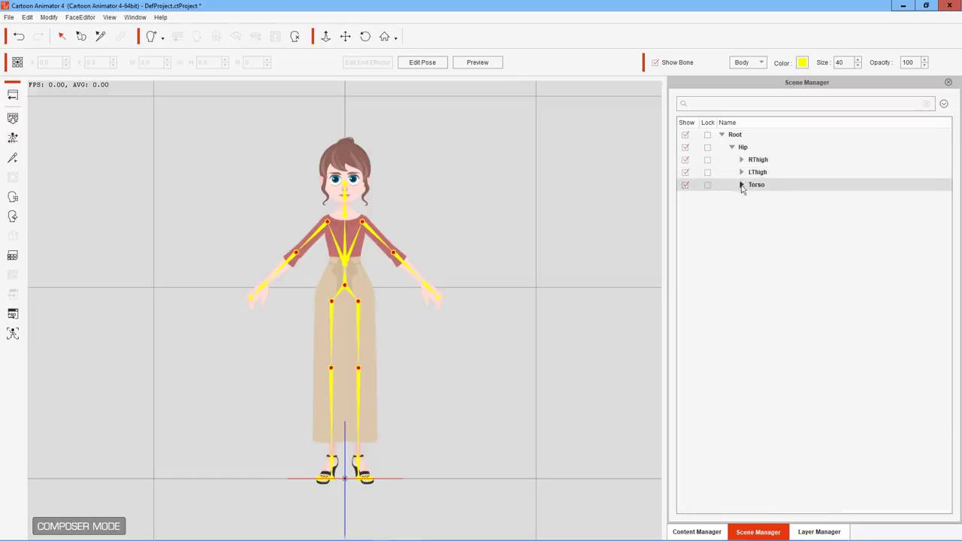
# Expand the Torso branch, collapse its arm branches, and inspect the face parts under Neck before collapsing Head.
pyautogui.click(742, 185)
pyautogui.click(752, 197)
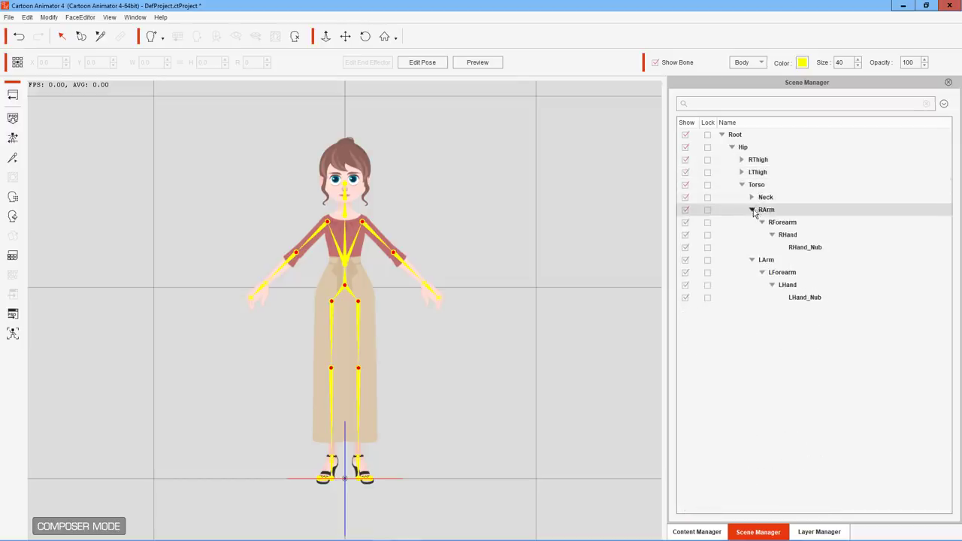
pyautogui.click(752, 210)
pyautogui.click(751, 223)
pyautogui.click(752, 197)
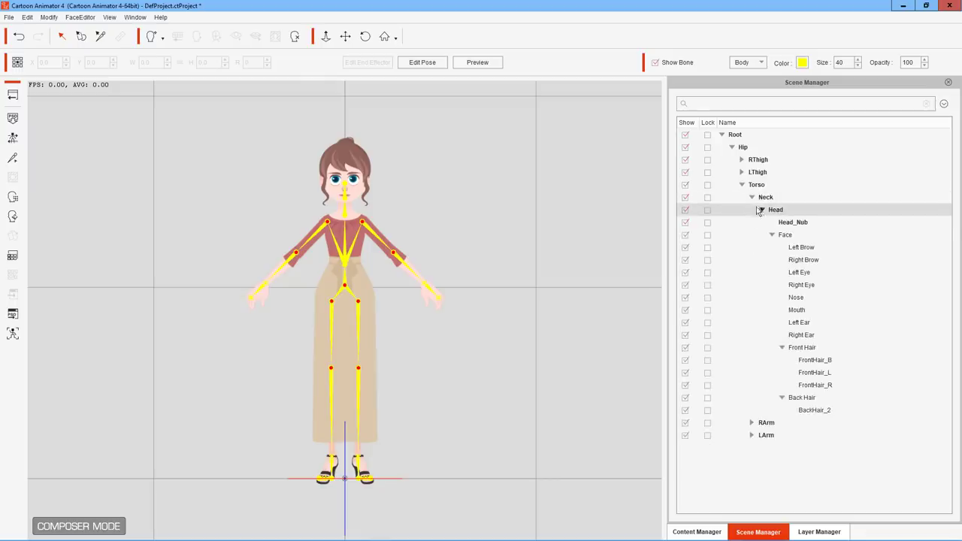
pyautogui.click(762, 210)
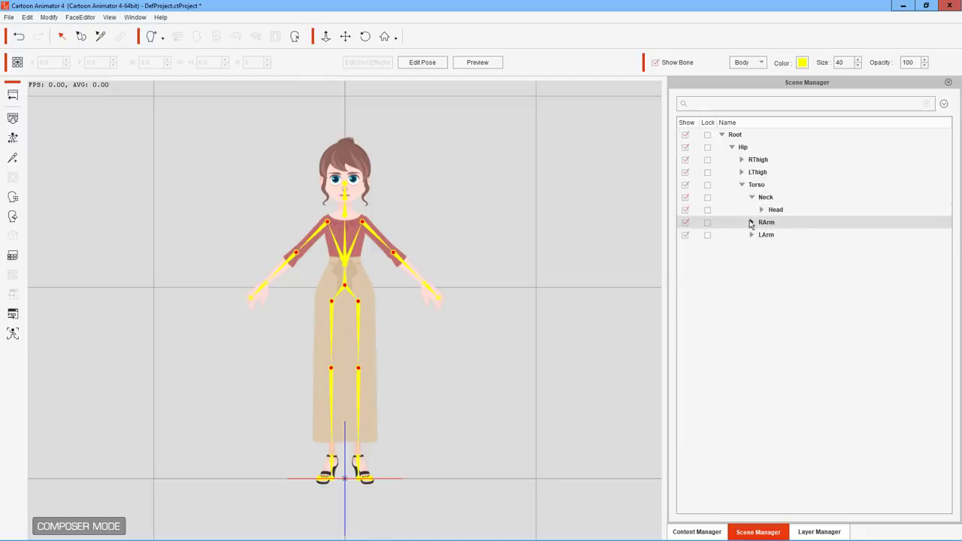
# Expand the RArm branch down to the hand and select the RHand_Nub bone.
pyautogui.click(752, 223)
pyautogui.click(762, 234)
pyautogui.click(762, 234)
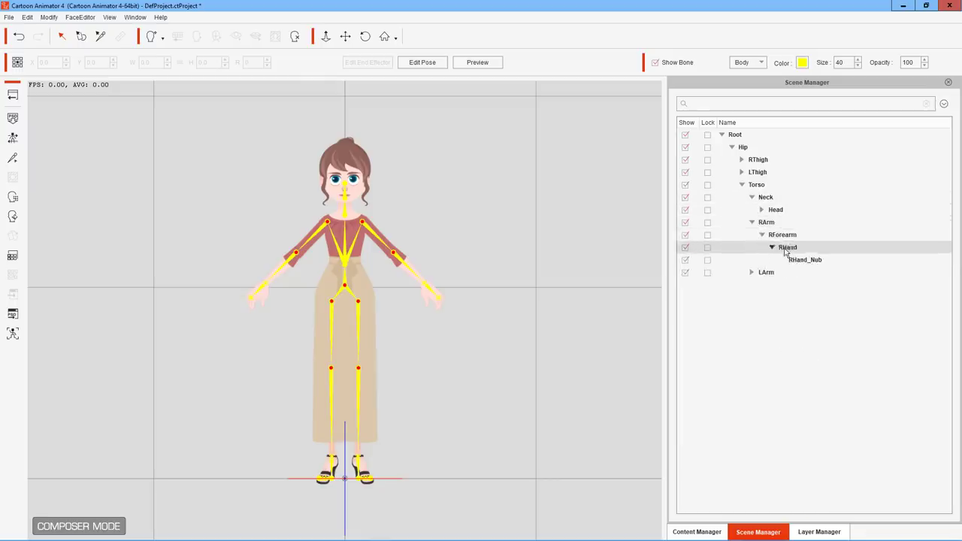
pyautogui.click(786, 248)
pyautogui.click(787, 248)
pyautogui.click(791, 261)
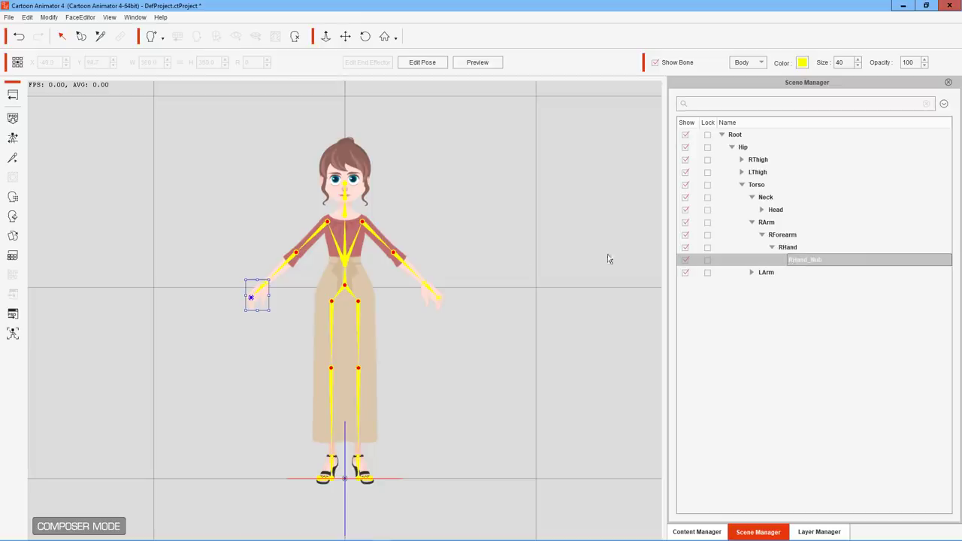
# Try rotating the bones of Martha's left hand, right hand and right upper arm, undoing the changes.
pyautogui.click(432, 295)
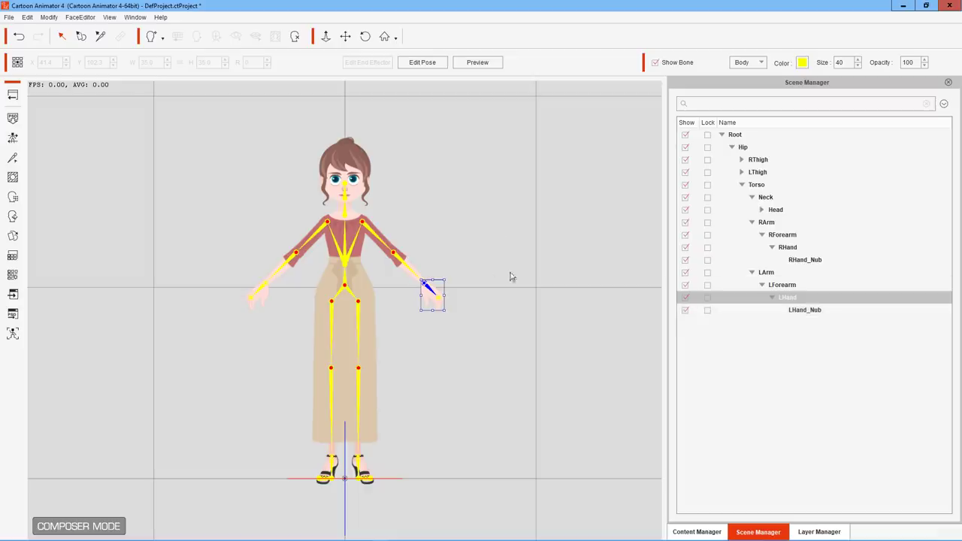
pyautogui.moveTo(451, 278); pyautogui.dragTo(447, 330)
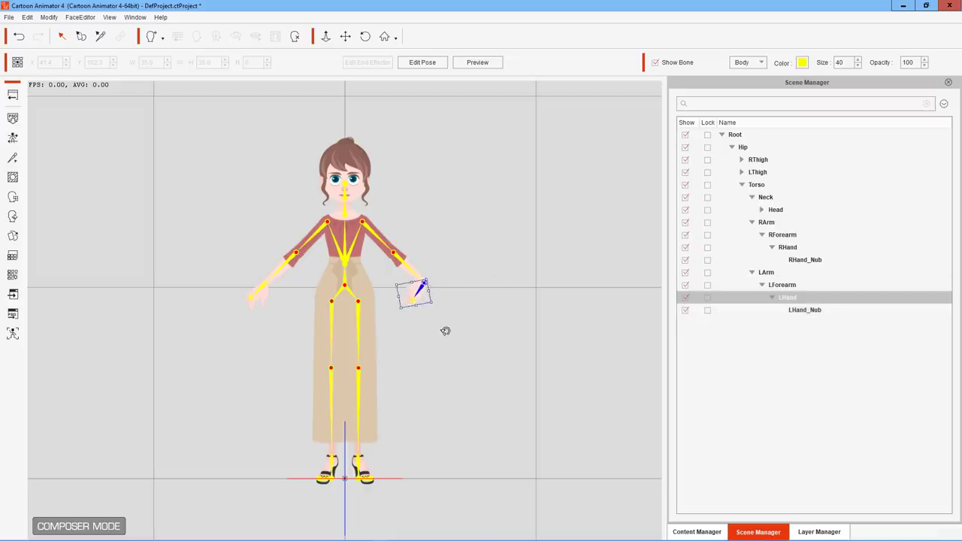
pyautogui.hotkey('ctrl', 'z')
pyautogui.click(257, 290)
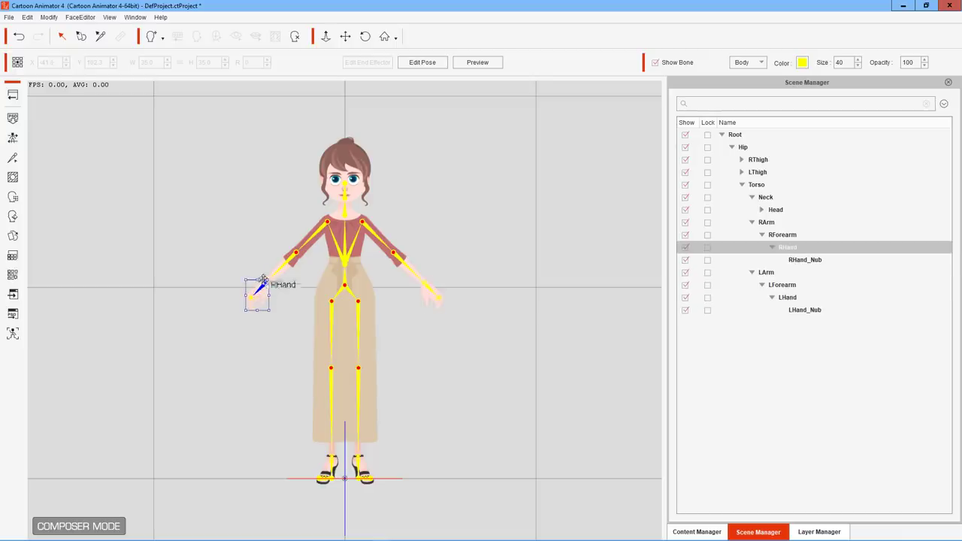
pyautogui.moveTo(266, 269); pyautogui.dragTo(319, 279)
pyautogui.hotkey('ctrl', 'z')
pyautogui.hotkey('ctrl', 'z')
pyautogui.click(315, 234)
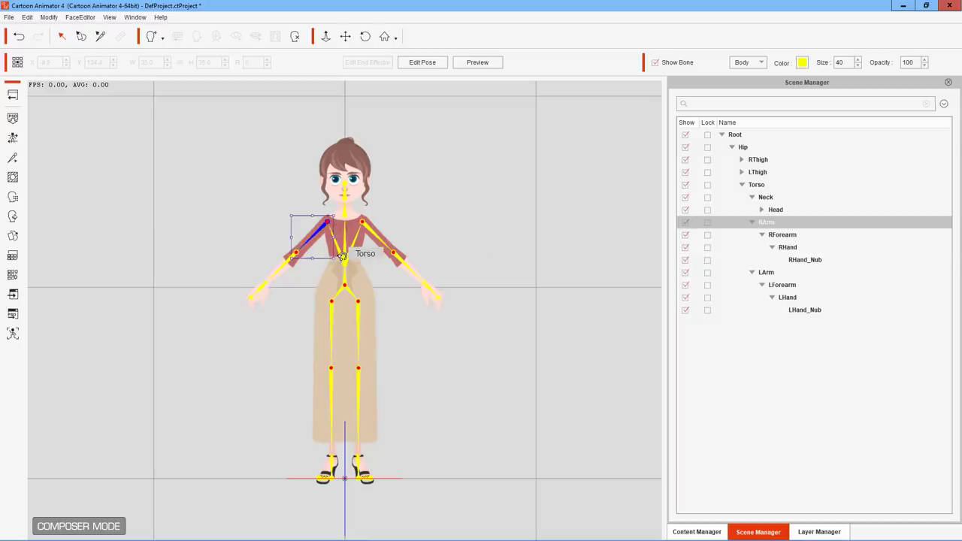
pyautogui.moveTo(342, 255); pyautogui.dragTo(301, 260)
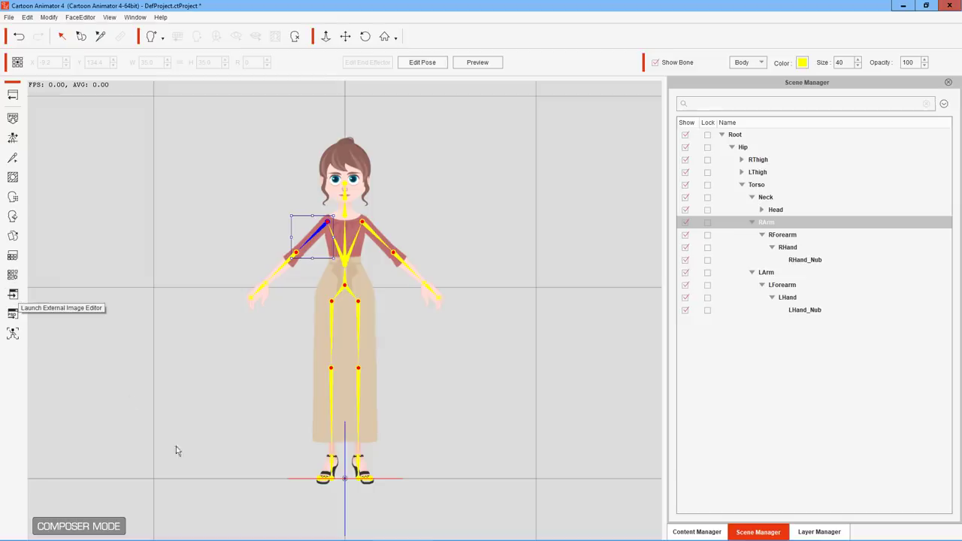
# Search the computer for photoshop and launch Adobe Photoshop CC 2019.
pyautogui.click(6, 535)
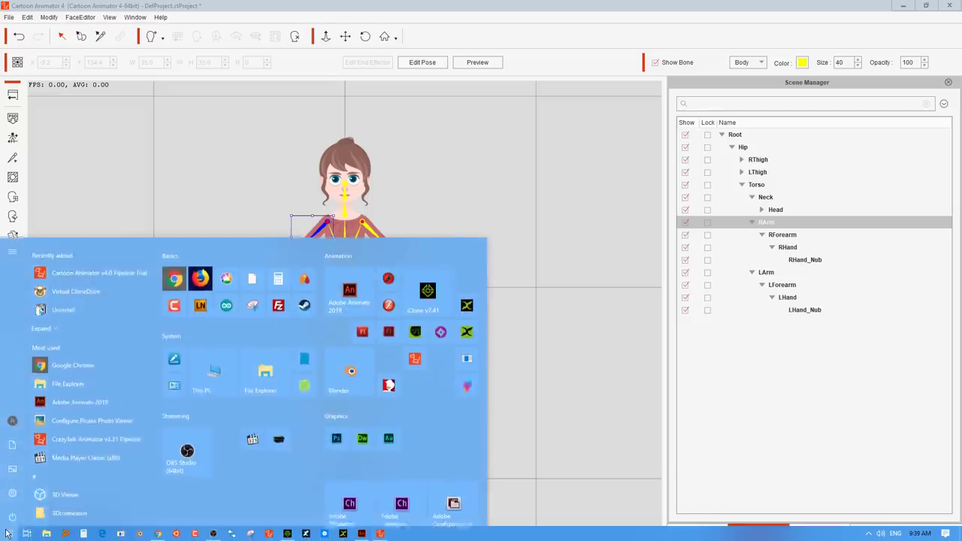
pyautogui.write('pho')
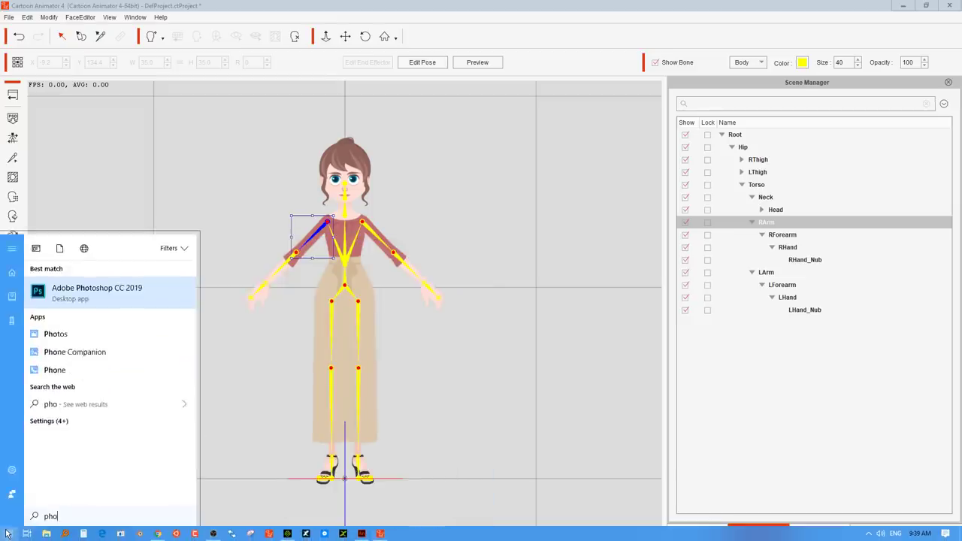
pyautogui.write('toshop')
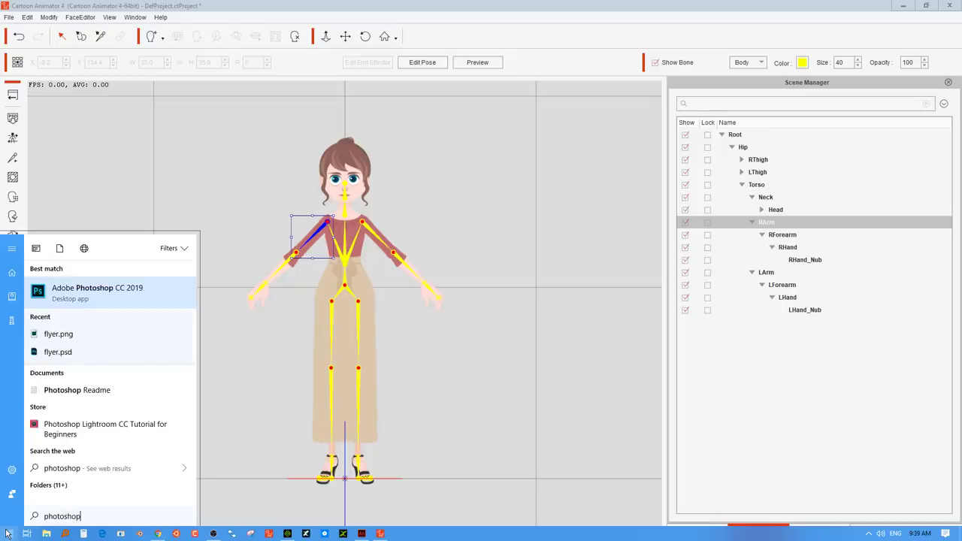
pyautogui.press('Return')
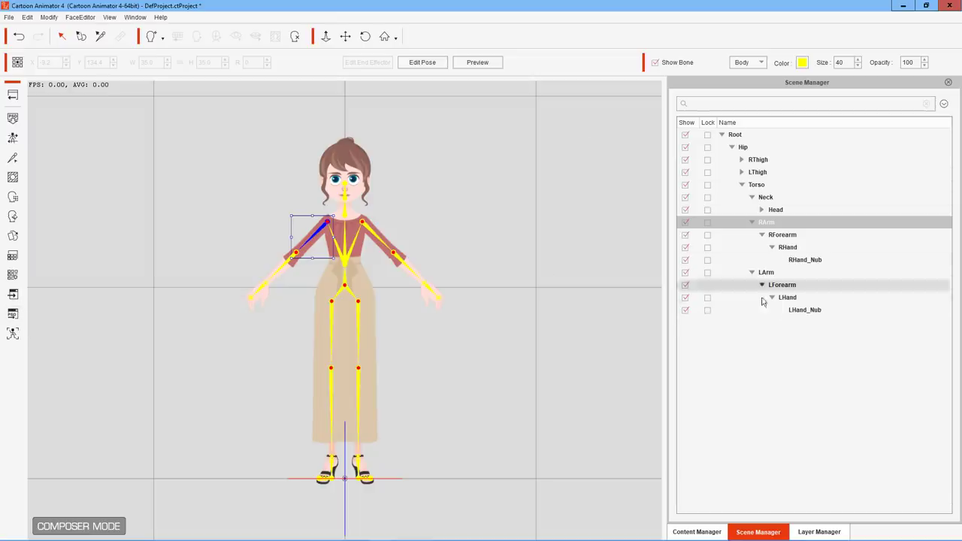
# Open Facial Animation Setup for Martha and move its window clear of her face.
pyautogui.click(12, 333)
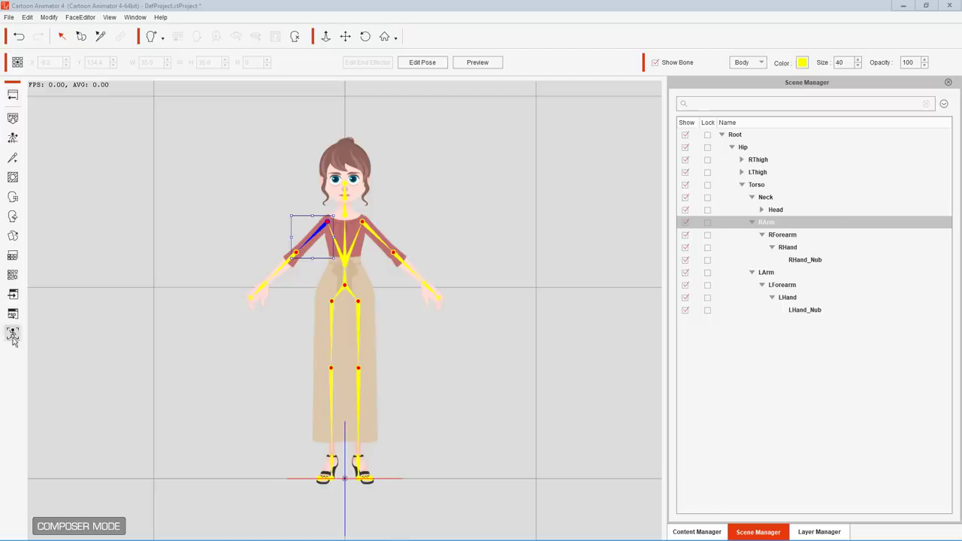
pyautogui.click(12, 198)
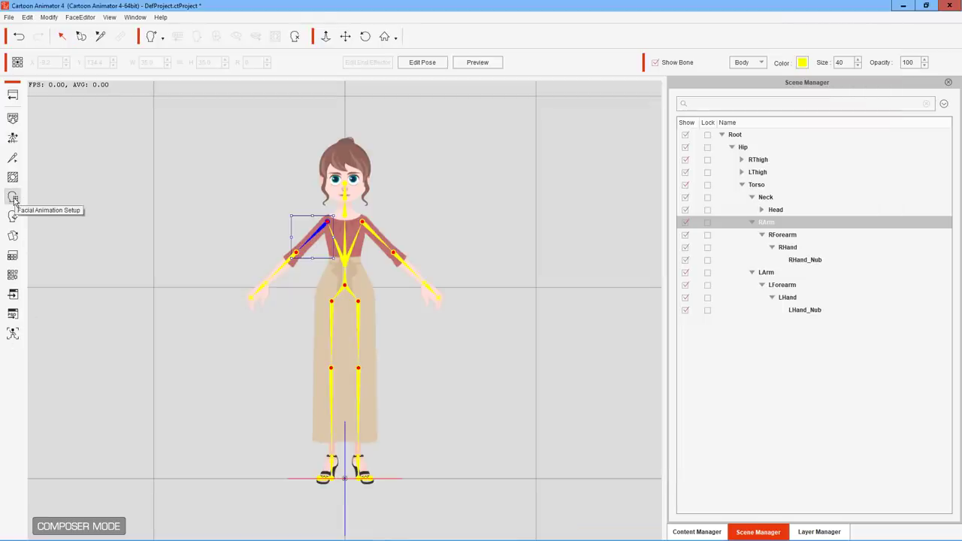
pyautogui.click(13, 198)
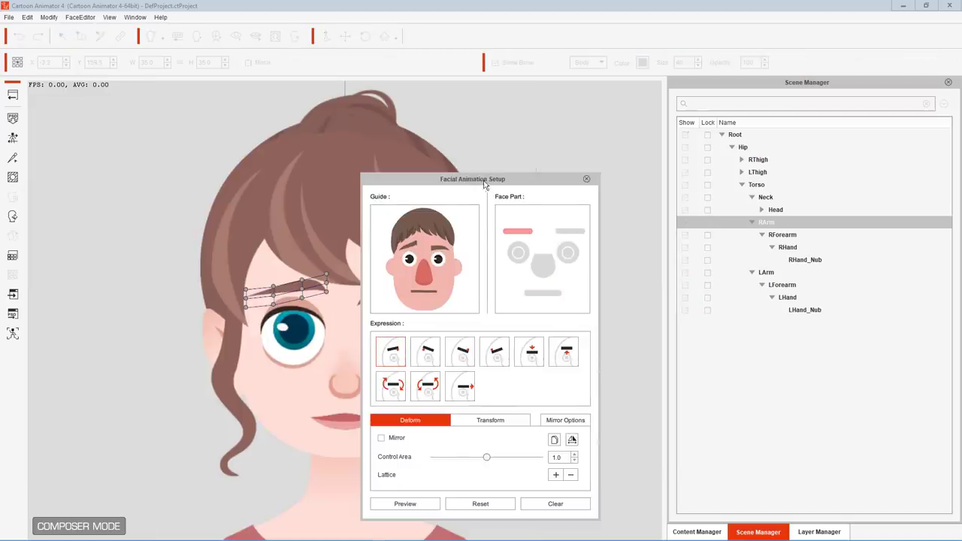
pyautogui.moveTo(483, 181); pyautogui.dragTo(633, 73)
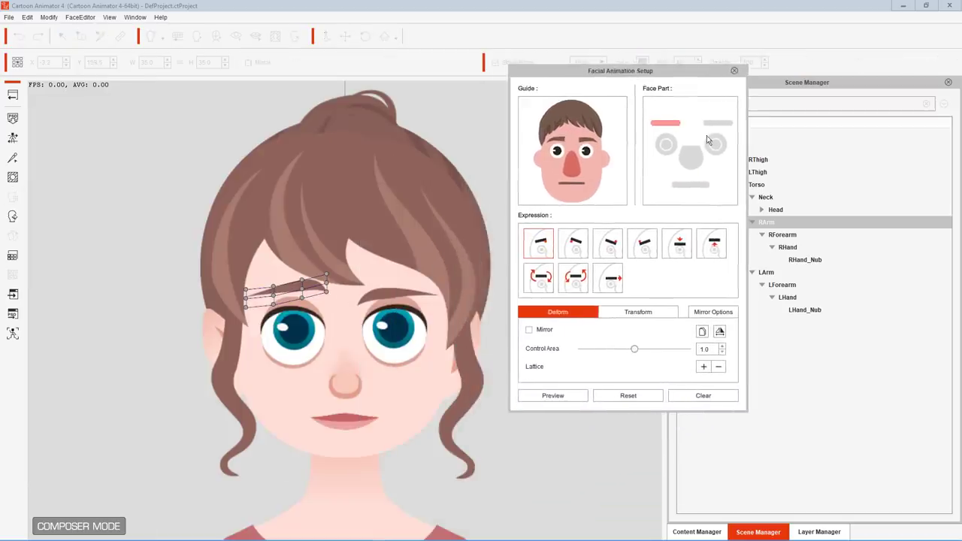
# Go through the remaining expressions of Martha's right eyebrow, from the second to the last, to see how it deforms.
pyautogui.click(575, 243)
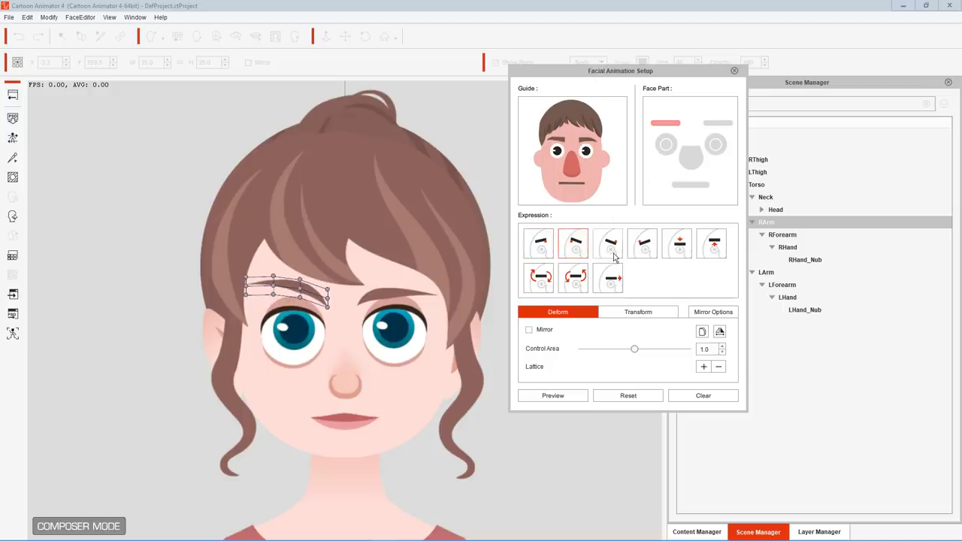
pyautogui.click(640, 245)
pyautogui.click(621, 244)
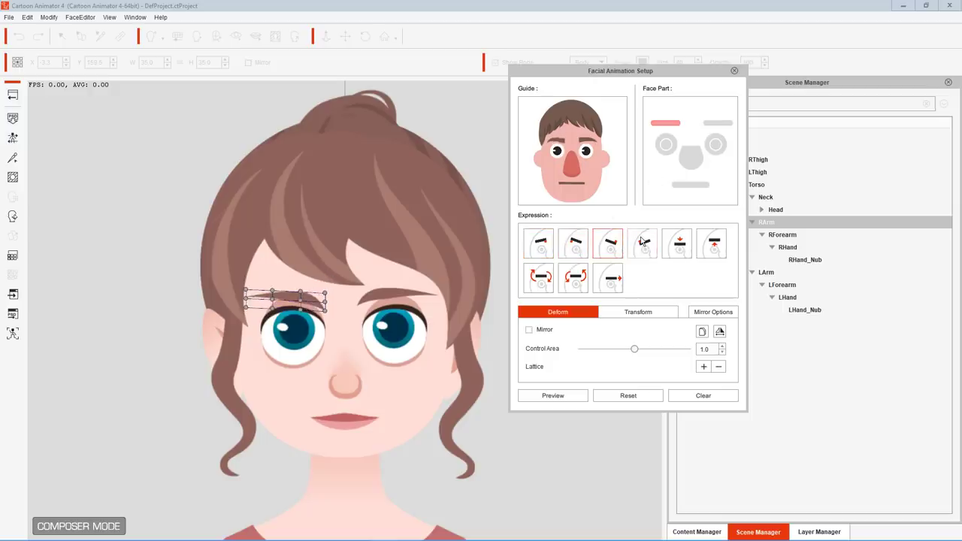
pyautogui.click(643, 242)
pyautogui.click(679, 243)
pyautogui.click(712, 244)
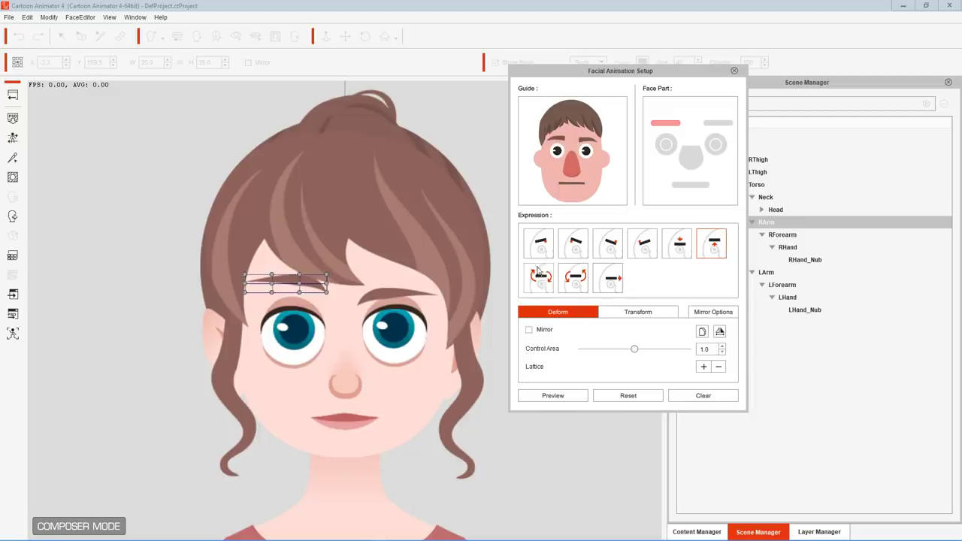
pyautogui.click(539, 275)
pyautogui.click(574, 277)
pyautogui.click(610, 279)
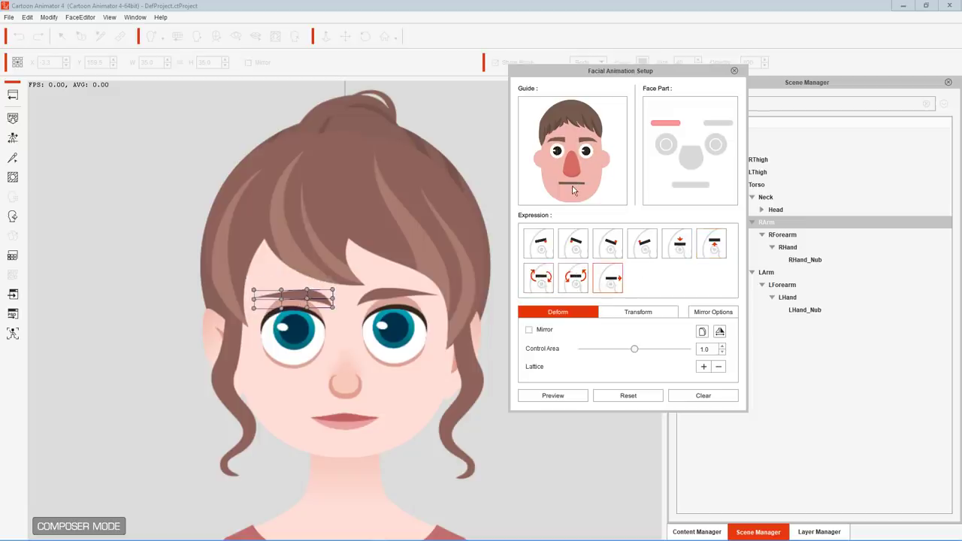
# Select Martha's right pupil as the face part and go through its gaze directions and its enlarged and shrunken sizes.
pyautogui.click(667, 145)
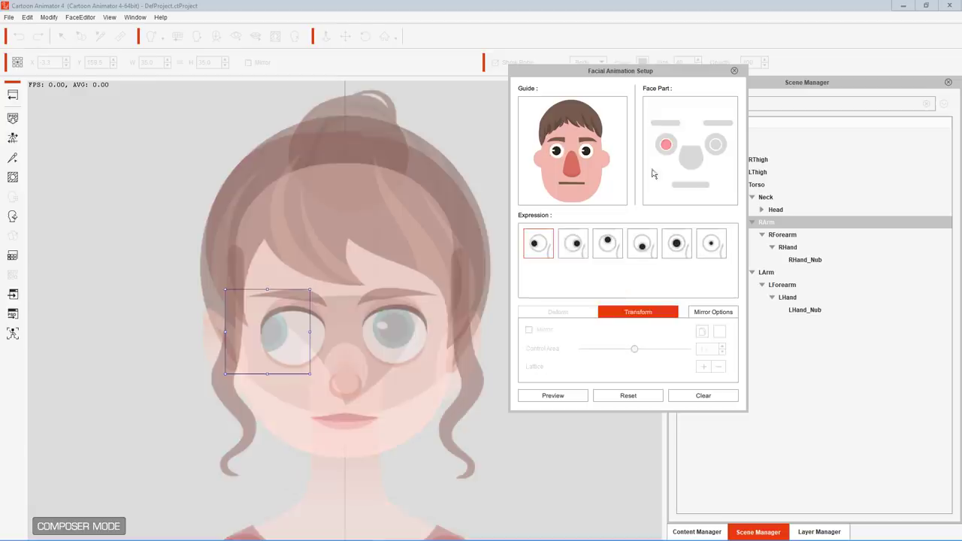
pyautogui.click(574, 243)
pyautogui.click(607, 244)
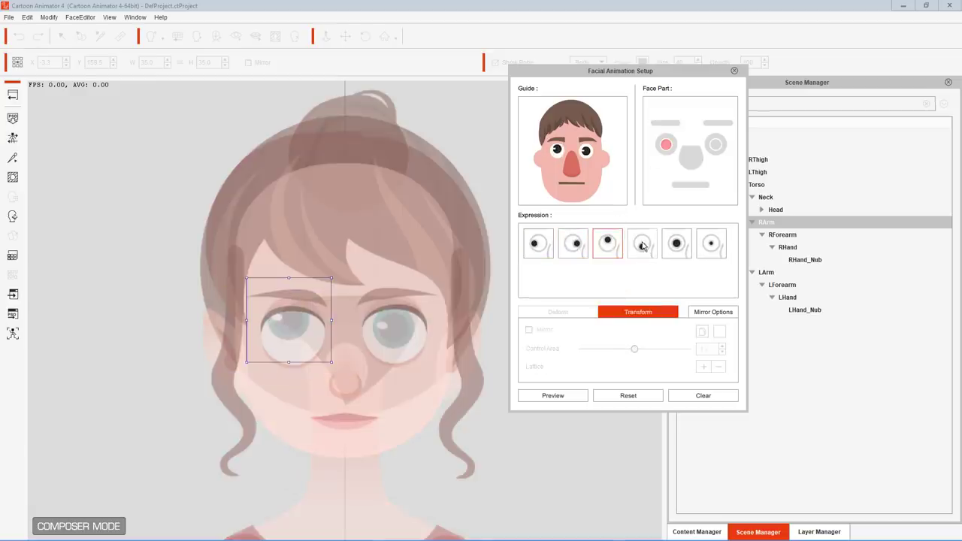
pyautogui.click(643, 245)
pyautogui.click(677, 244)
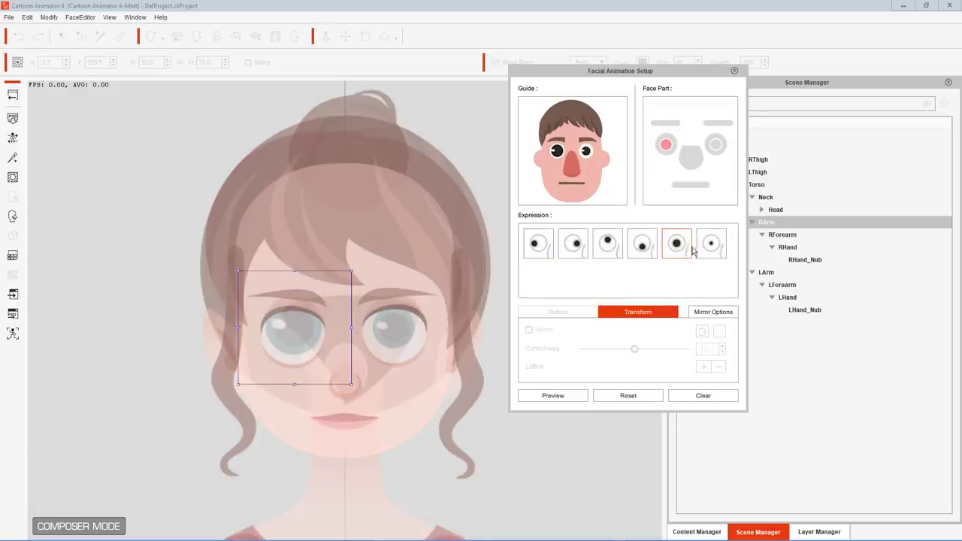
pyautogui.click(711, 244)
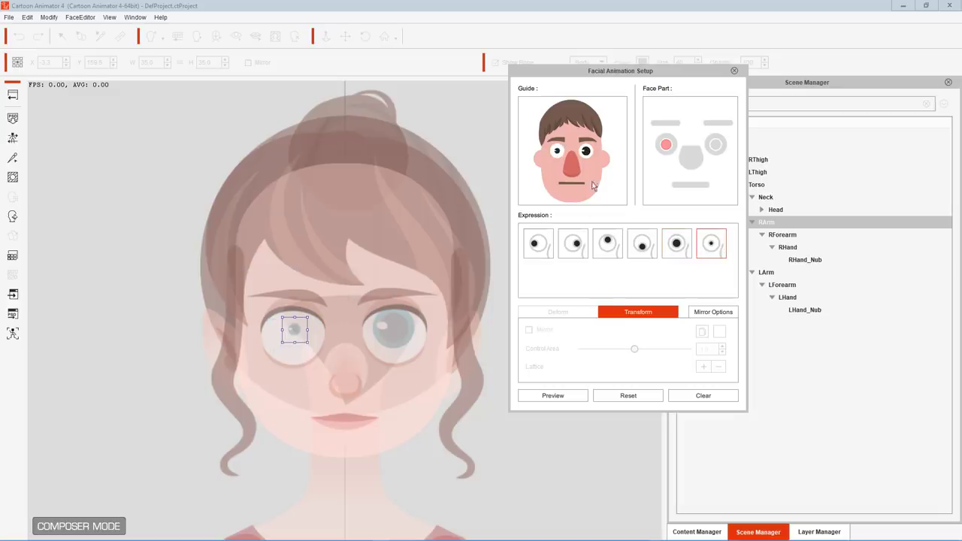
# Select Martha's nose as the face part and go through its three expressions to see how it deforms.
pyautogui.click(568, 162)
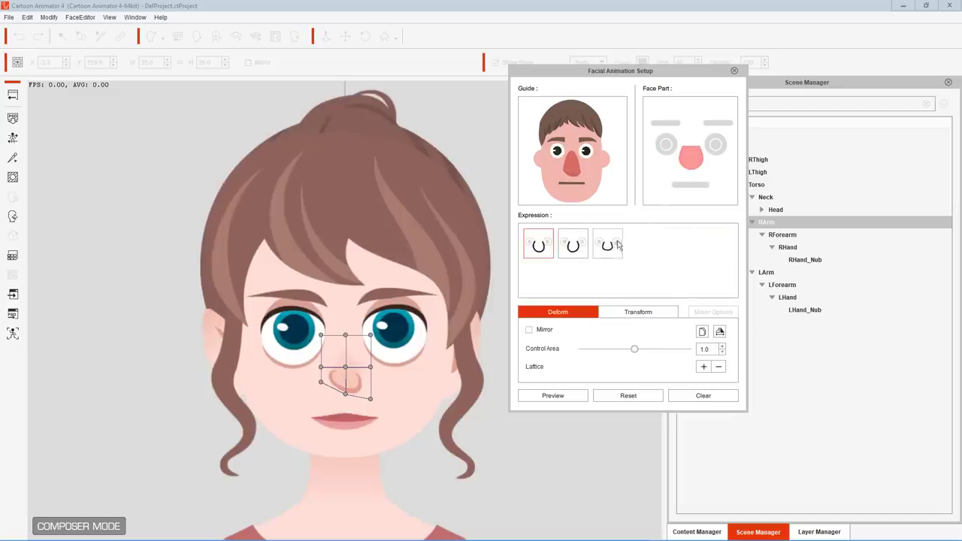
pyautogui.click(576, 245)
pyautogui.click(609, 245)
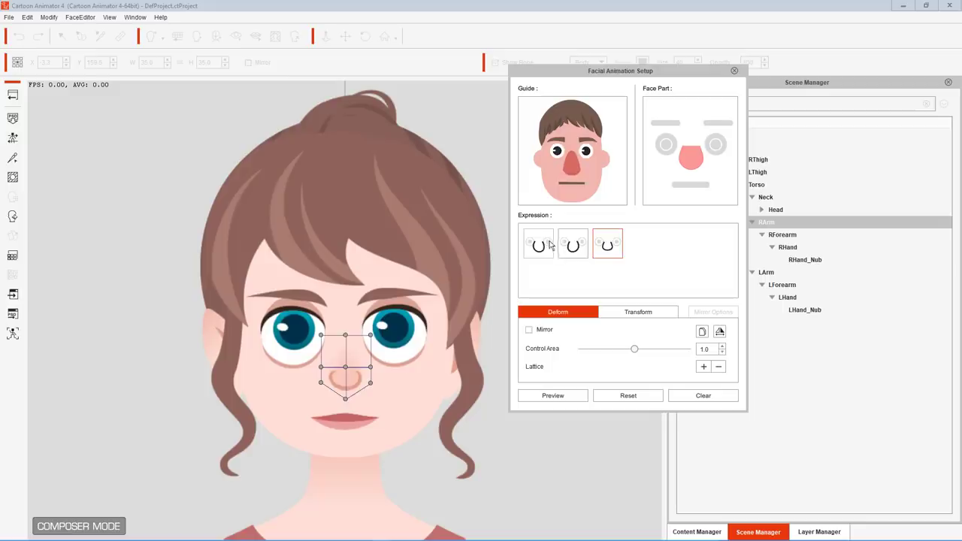
pyautogui.click(550, 245)
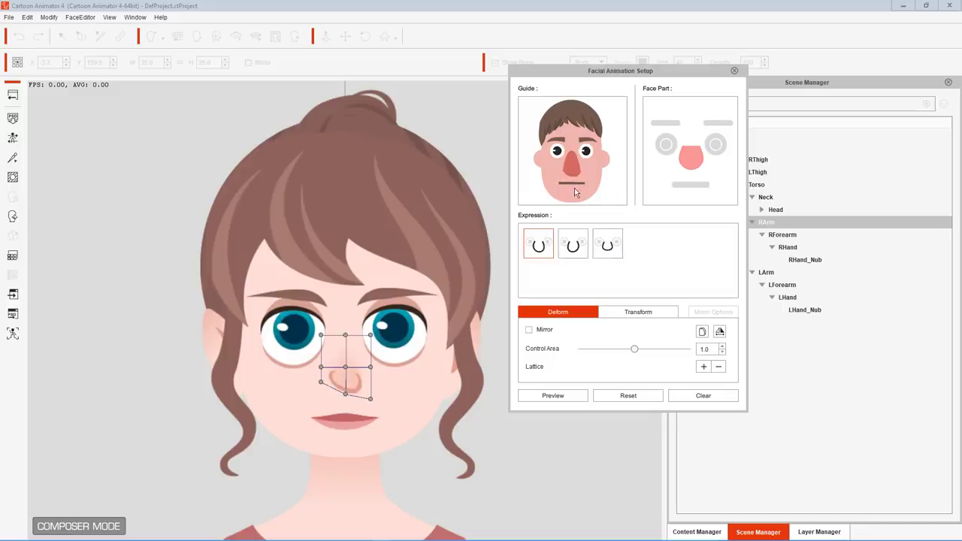
# Select Martha's mouth as the face part and try several expressions from its first two rows to see how the lips deform.
pyautogui.click(682, 186)
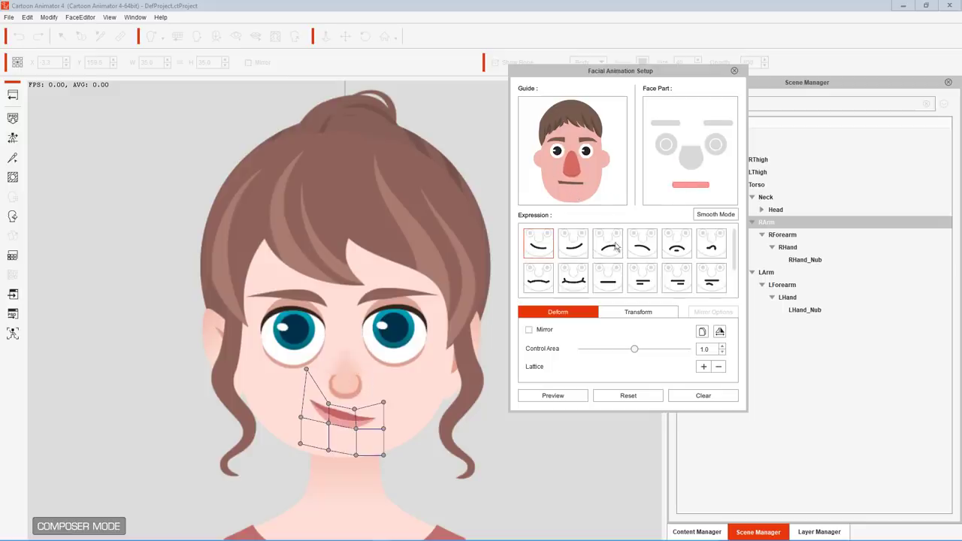
pyautogui.click(573, 280)
pyautogui.click(604, 278)
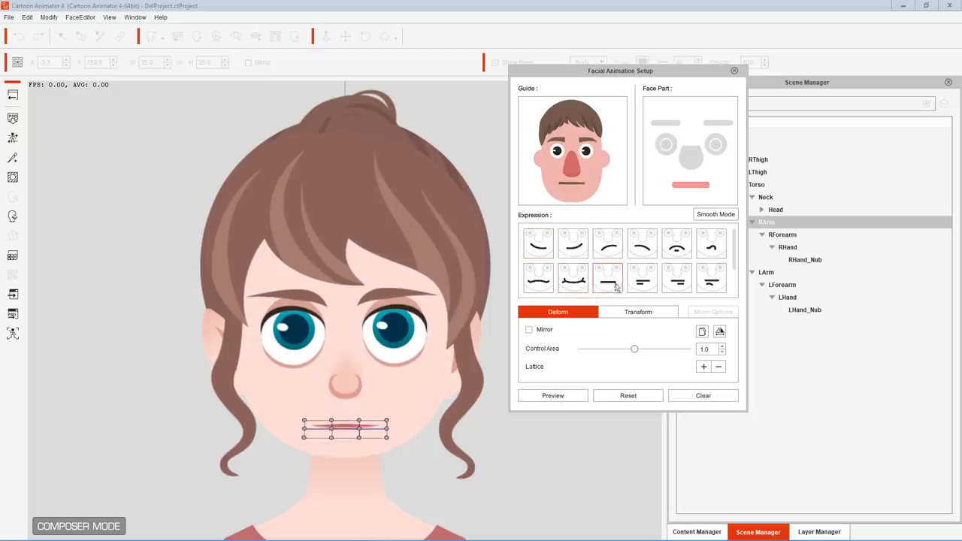
pyautogui.click(642, 276)
pyautogui.click(675, 251)
pyautogui.click(674, 268)
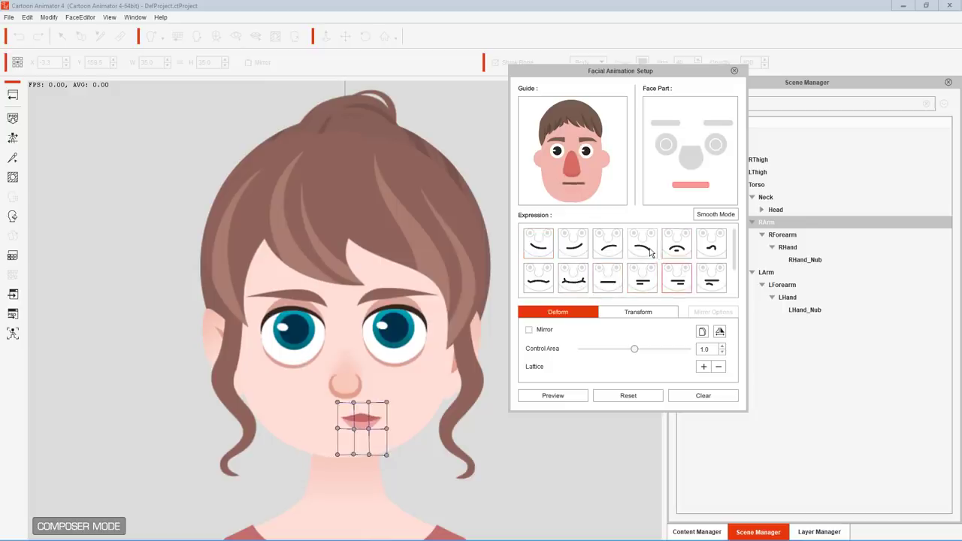
pyautogui.click(648, 253)
pyautogui.click(714, 251)
# Go through the last row of mouth expressions, including the open and frowning mouths, and close Facial Animation Setup.
pyautogui.scroll(-2, 731, 251)
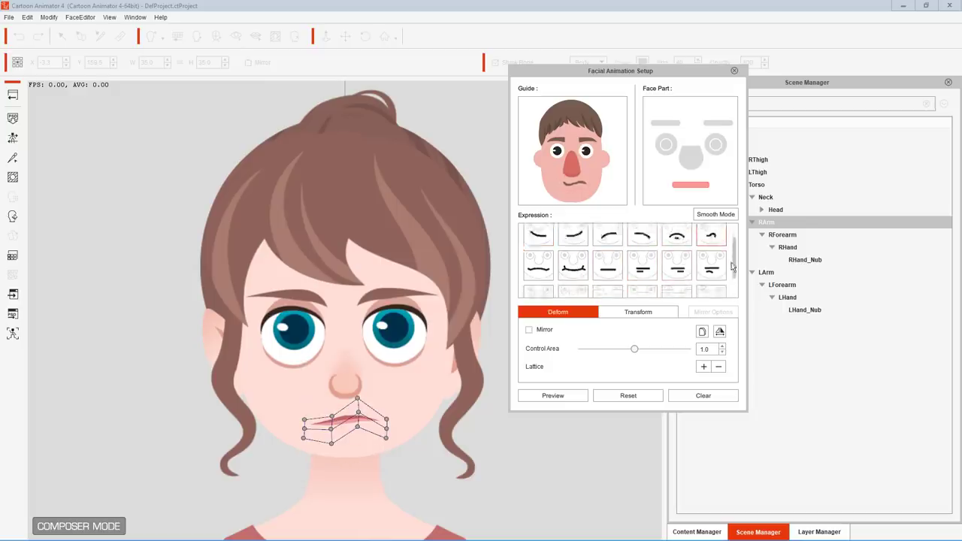
pyautogui.click(573, 282)
pyautogui.click(644, 283)
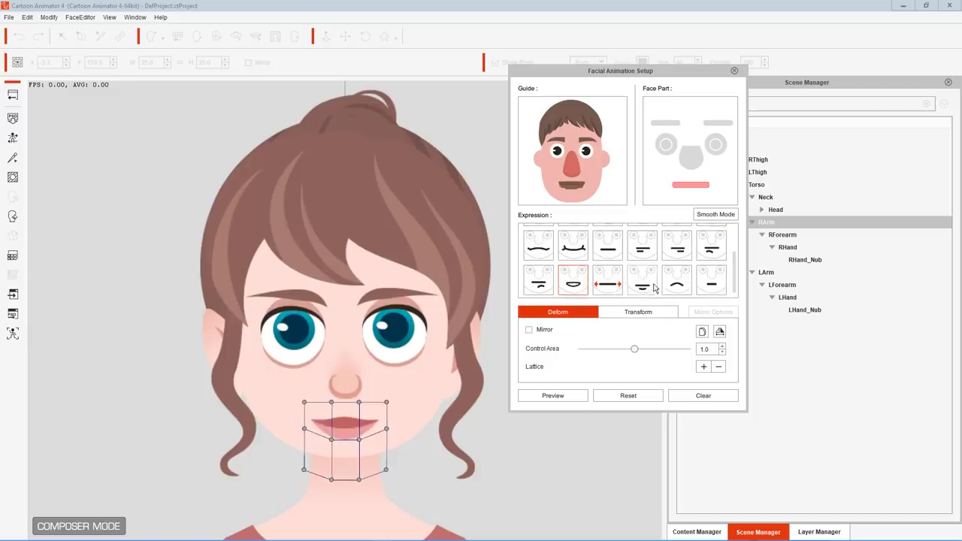
pyautogui.click(678, 285)
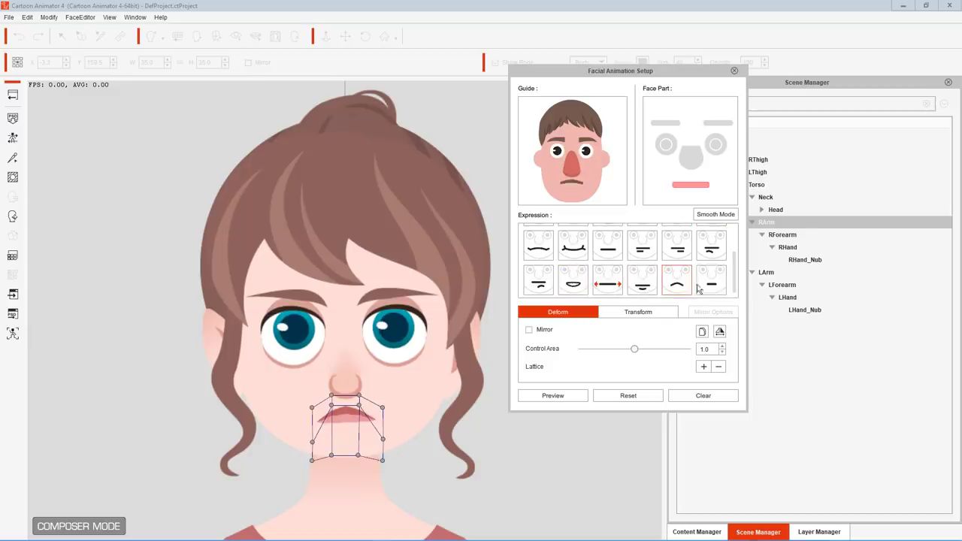
pyautogui.click(703, 284)
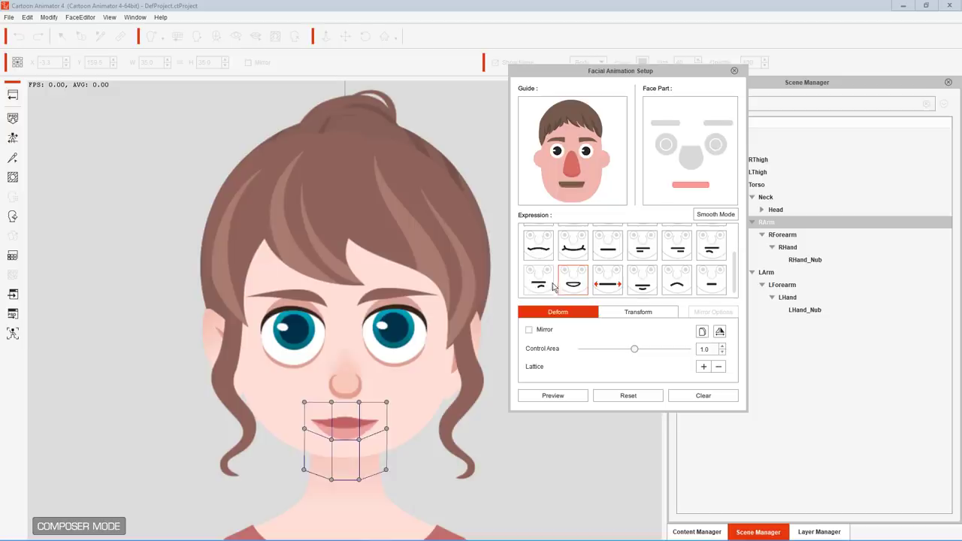
pyautogui.click(538, 281)
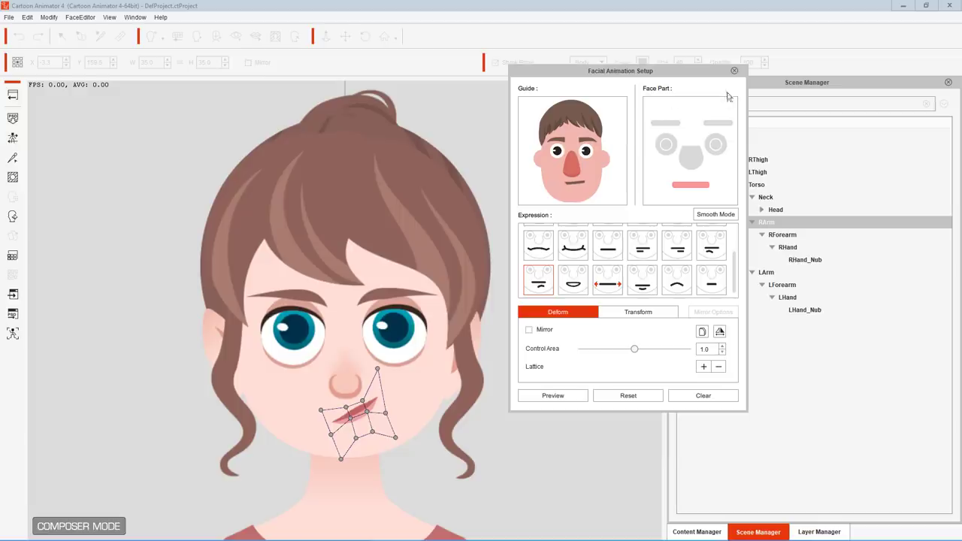
pyautogui.press('Escape')
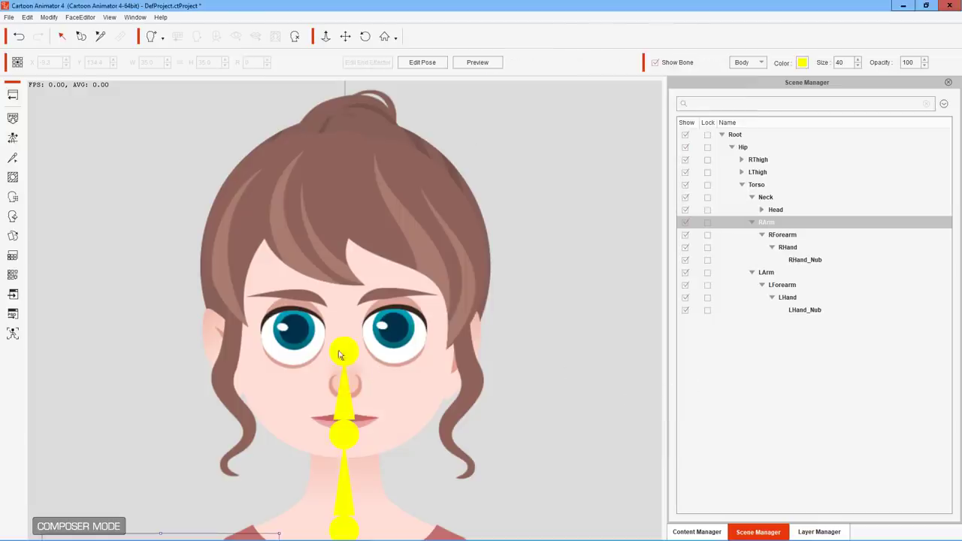
# Open Create Custom Rig GUI for Martha and move its window clear of her face.
pyautogui.click(10, 336)
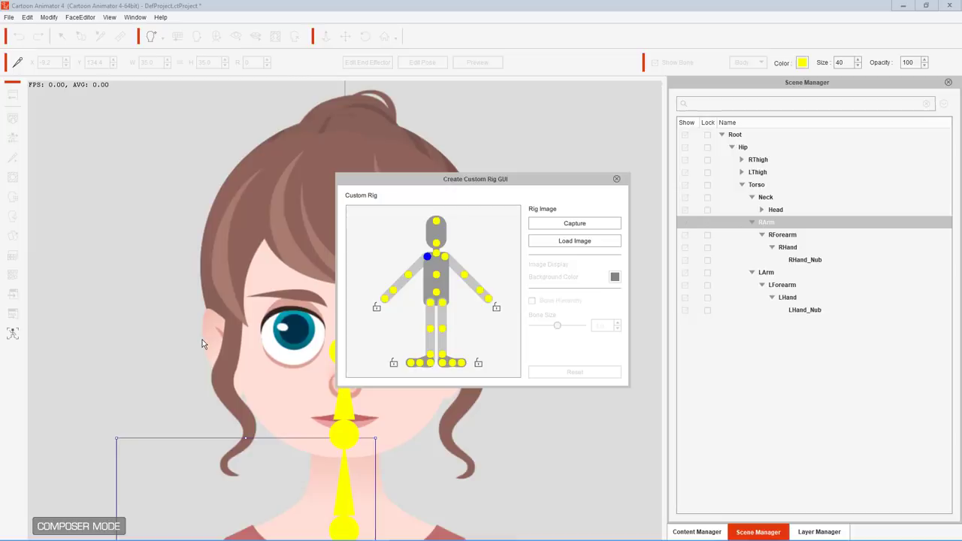
pyautogui.moveTo(432, 184); pyautogui.dragTo(570, 133)
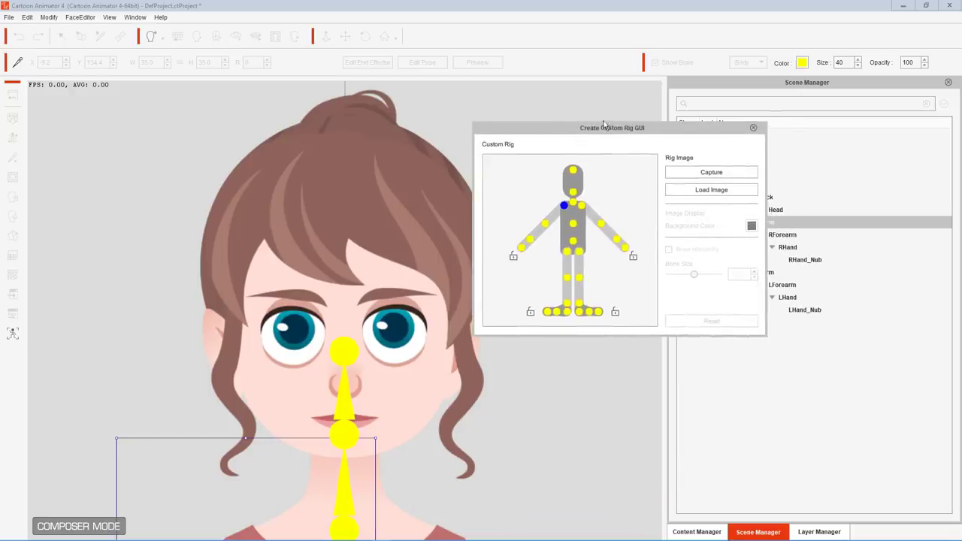
pyautogui.moveTo(605, 129); pyautogui.dragTo(634, 101)
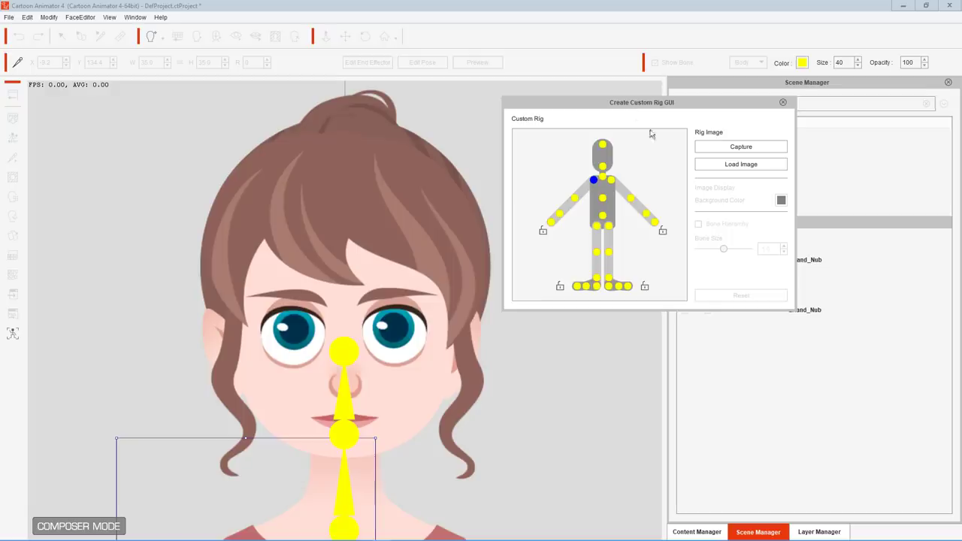
# Pick the head joint on the default dummy rig, and capture the character as the rig image to pick its RArm joint.
pyautogui.click(603, 166)
pyautogui.click(604, 166)
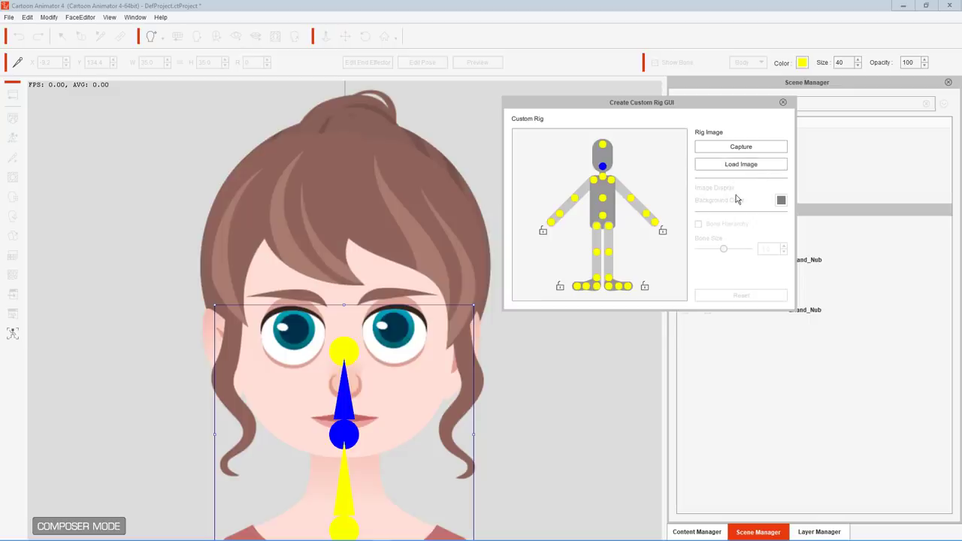
pyautogui.click(725, 150)
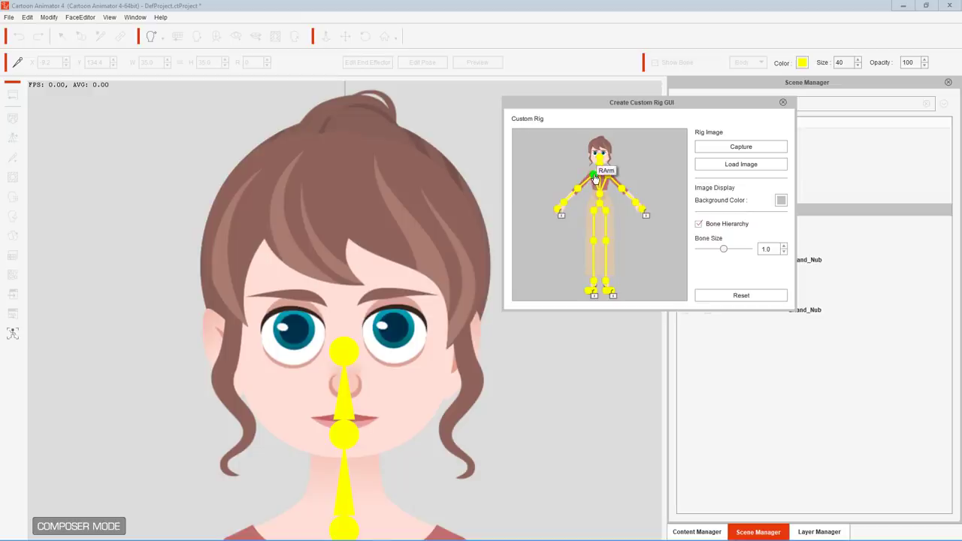
pyautogui.click(594, 177)
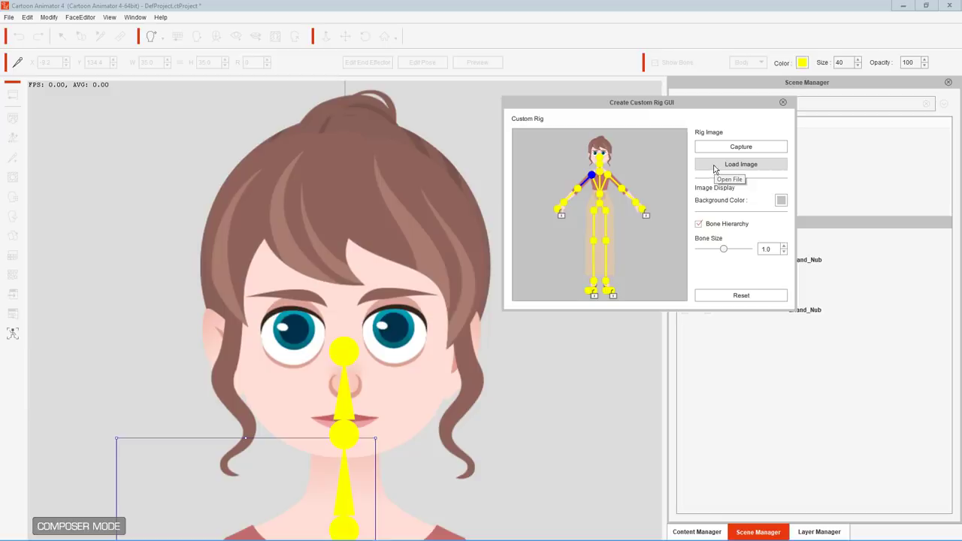
# Switch to Laney.fla in Adobe Animate and bring the front-facing blonde character into view with the Selection tool active.
pyautogui.moveTo(316, 538)
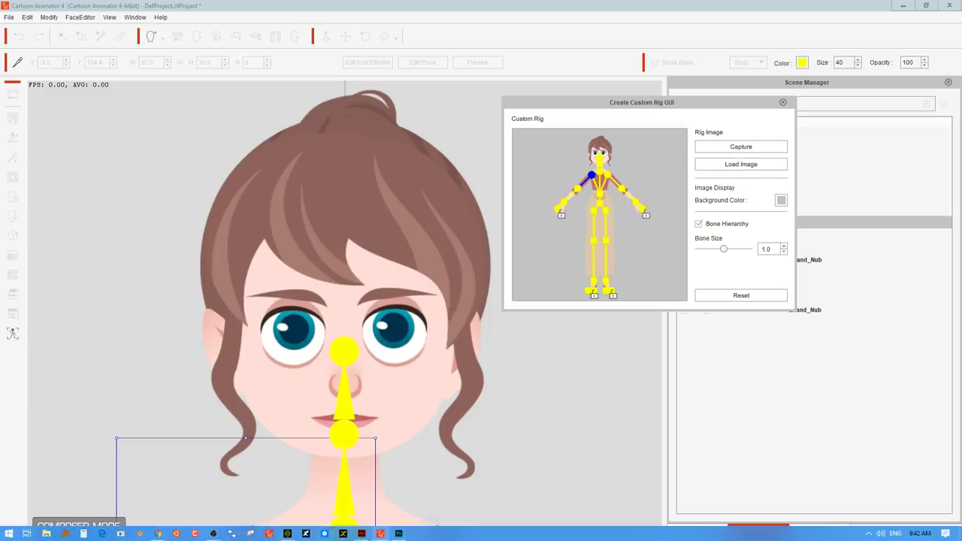
pyautogui.click(363, 533)
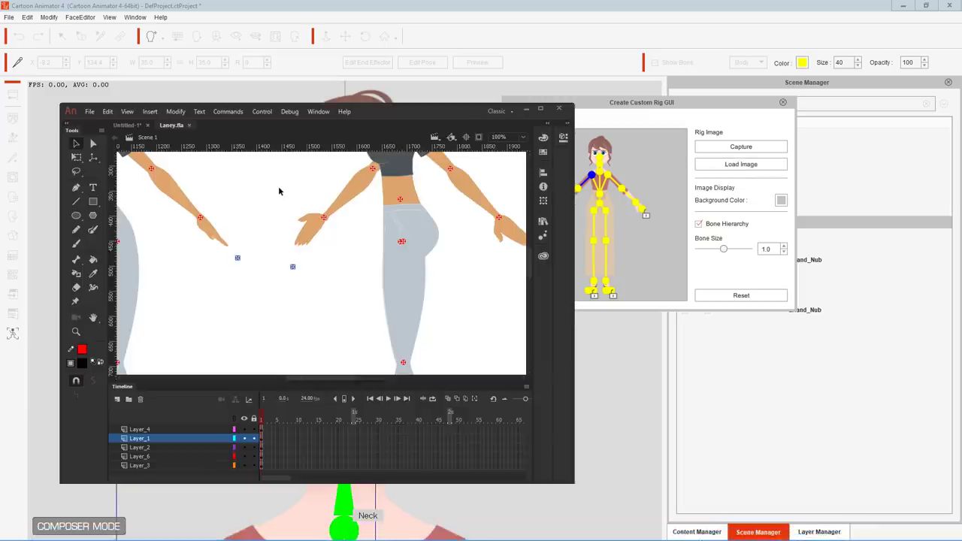
pyautogui.press('p')
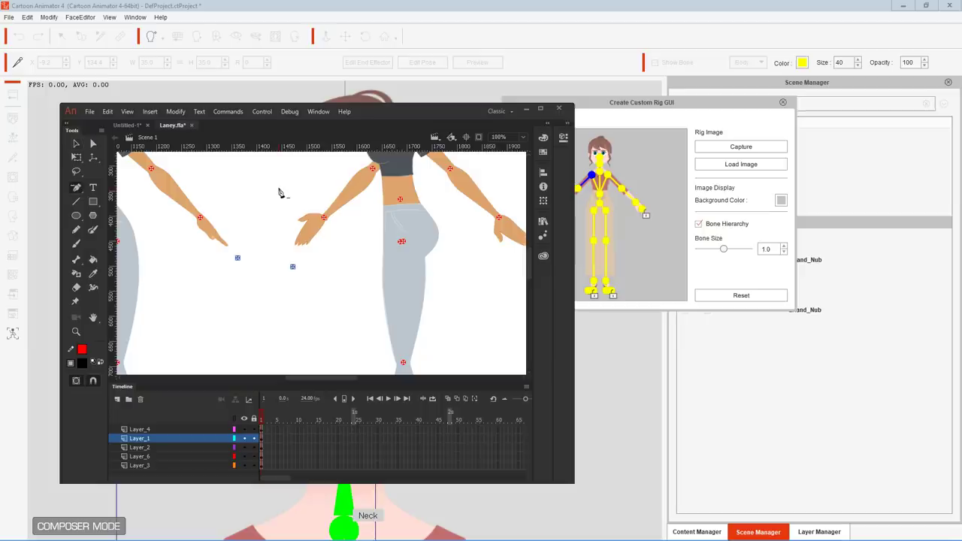
pyautogui.press('v')
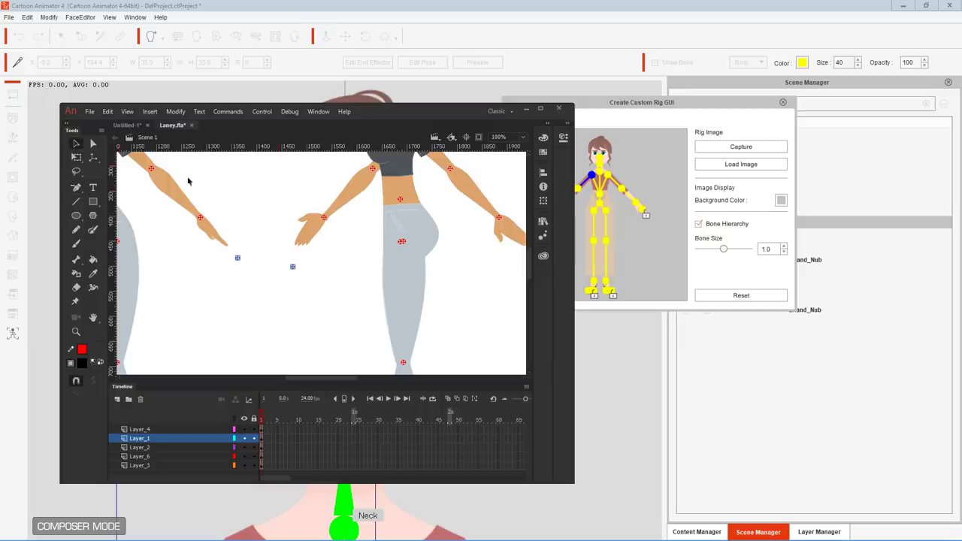
pyautogui.press('p')
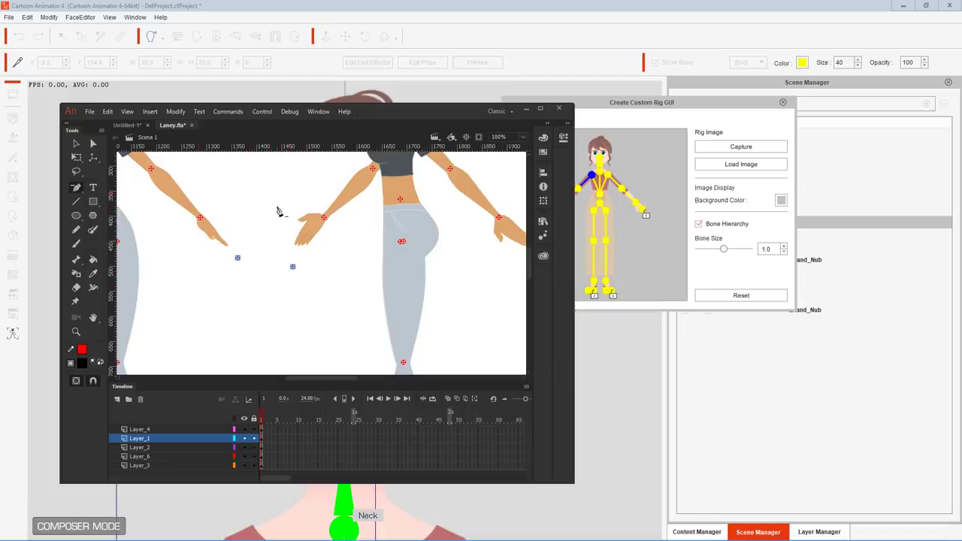
pyautogui.hotkey('ctrl', '-')
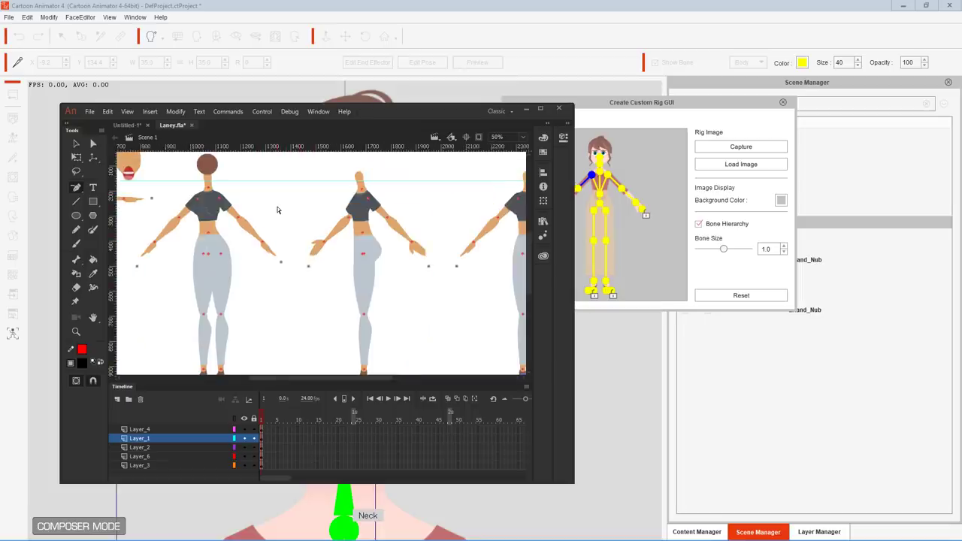
pyautogui.moveTo(278, 210); pyautogui.dragTo(421, 216)
pyautogui.click(75, 143)
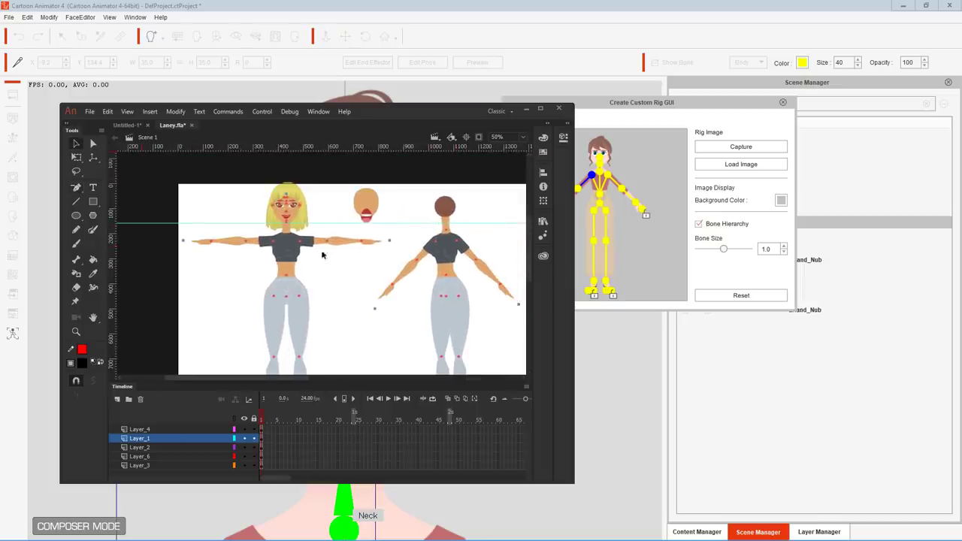
# Examine the front-facing character's torso and the joint markers placed over her face and shoulders.
pyautogui.click(286, 229)
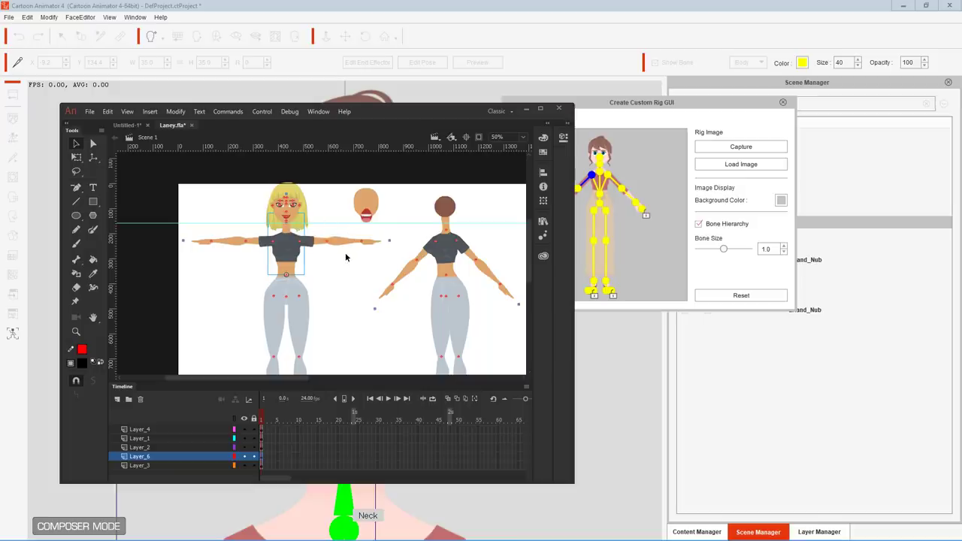
pyautogui.click(331, 213)
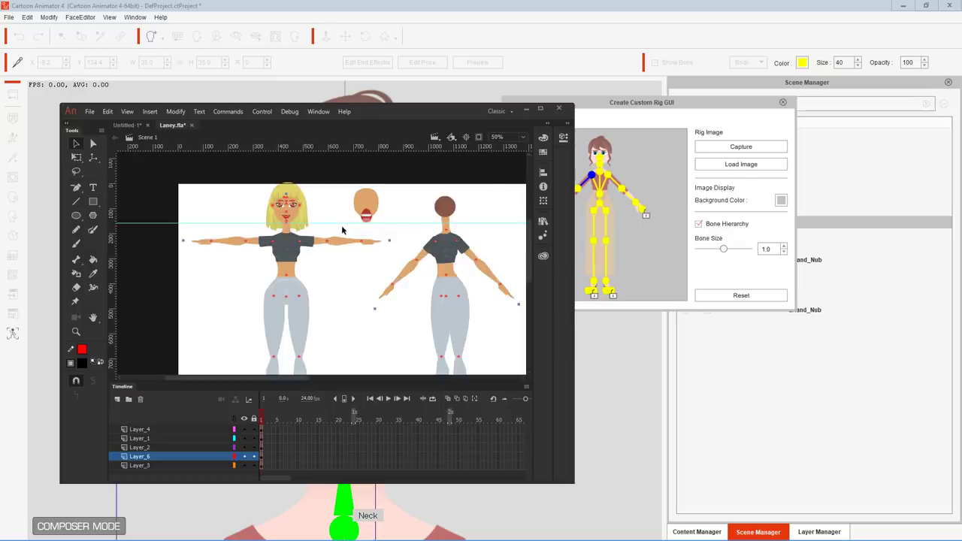
pyautogui.scroll(2, 343, 229)
pyautogui.scroll(5, 339, 243)
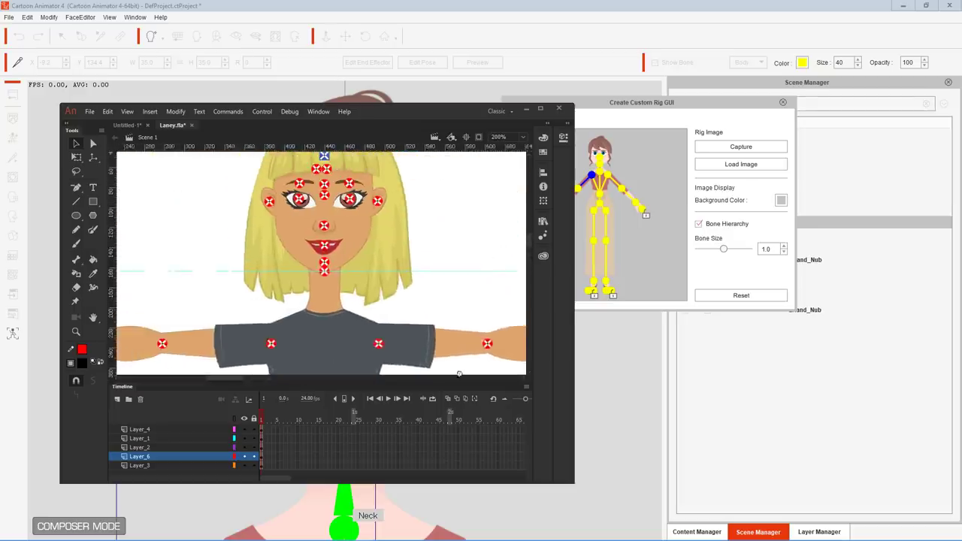
pyautogui.scroll(1, 459, 374)
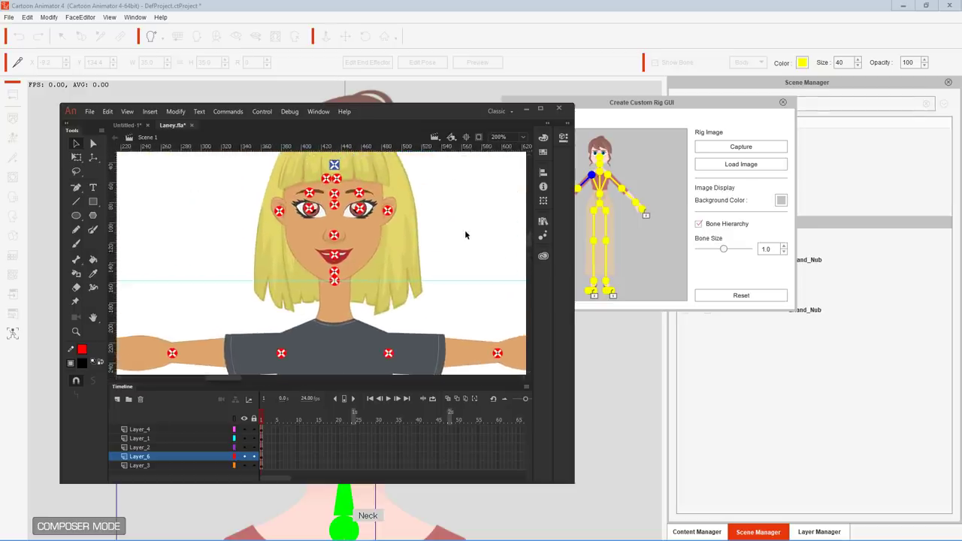
pyautogui.scroll(-1, 499, 210)
pyautogui.hscroll(-1, 498, 210)
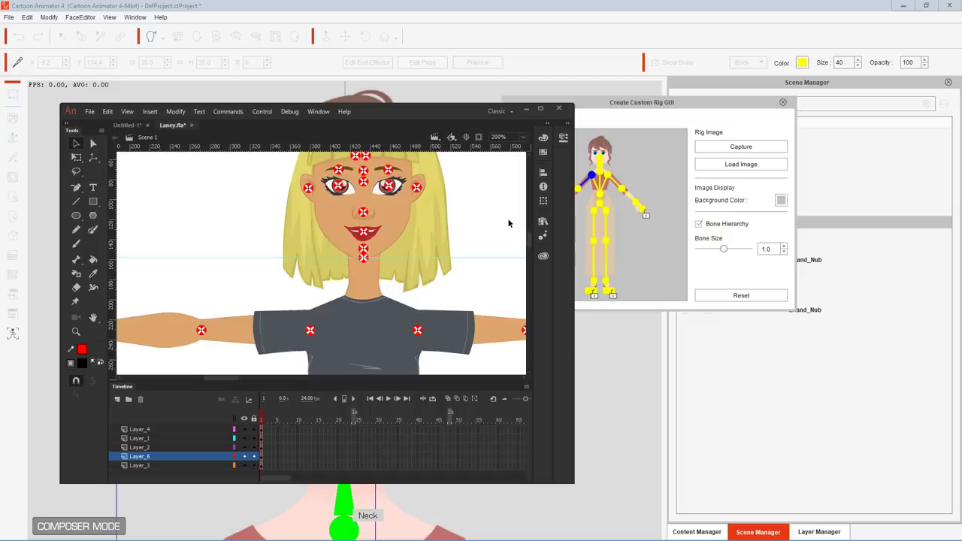
pyautogui.scroll(-4, 508, 224)
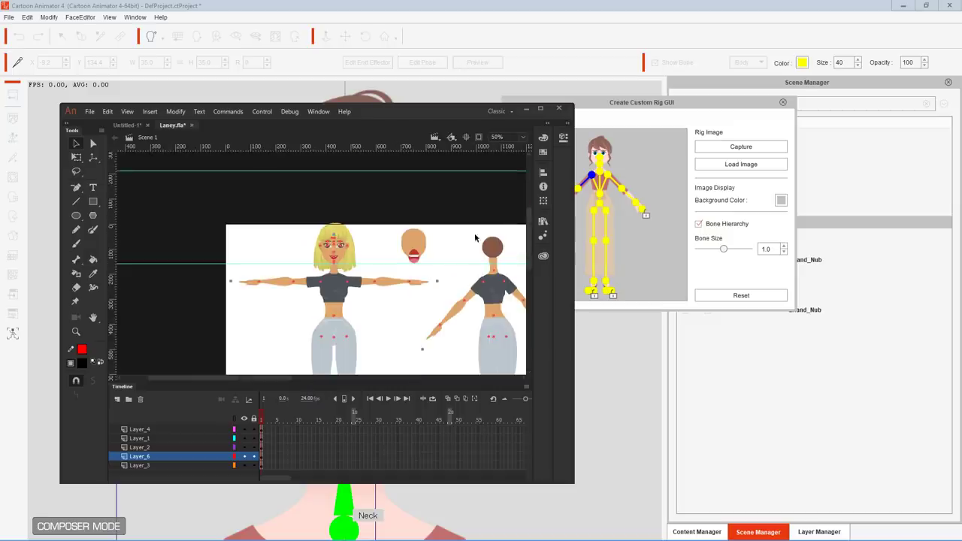
# Delete the spare open-mouthed head beside the front-facing character and bring the whole row of body poses into view.
pyautogui.click(419, 238)
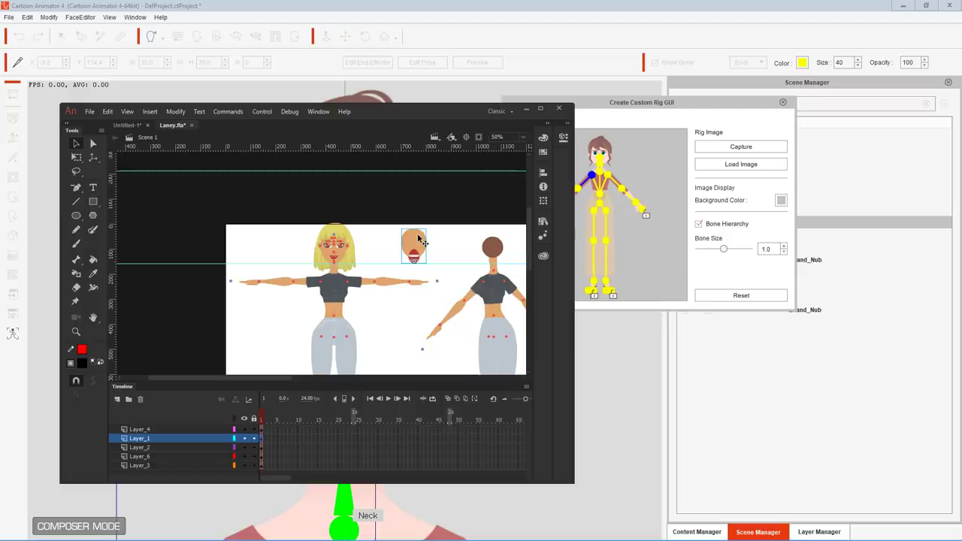
pyautogui.press('Delete')
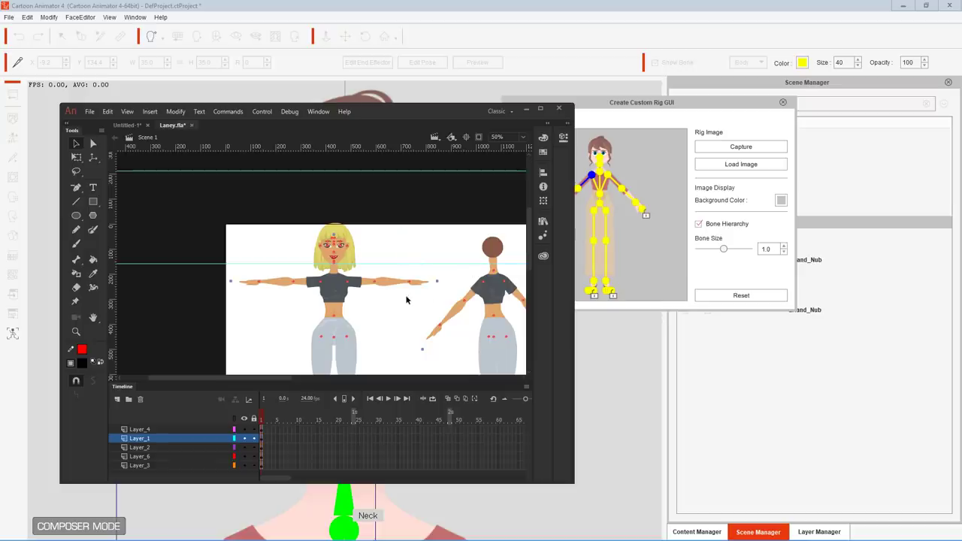
pyautogui.scroll(-2, 398, 300)
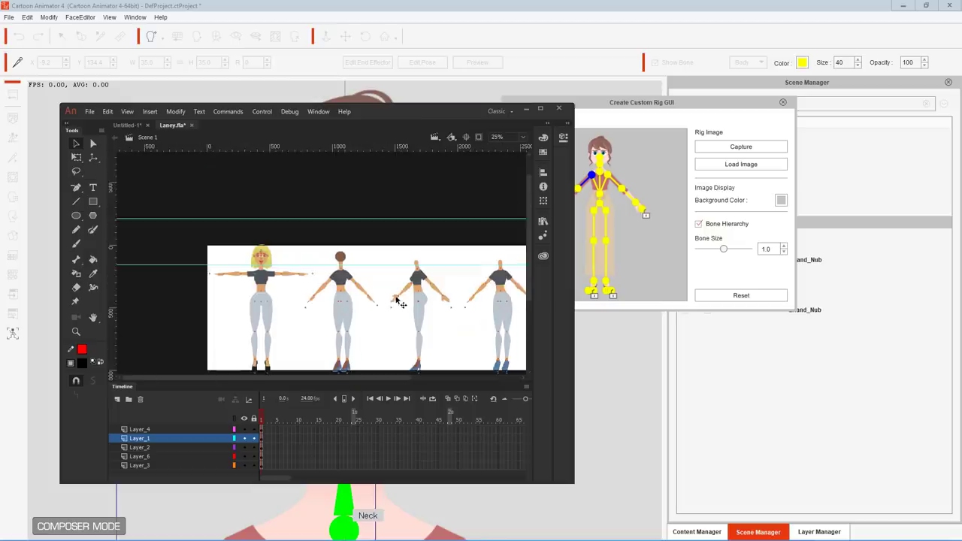
pyautogui.moveTo(430, 241); pyautogui.dragTo(348, 211)
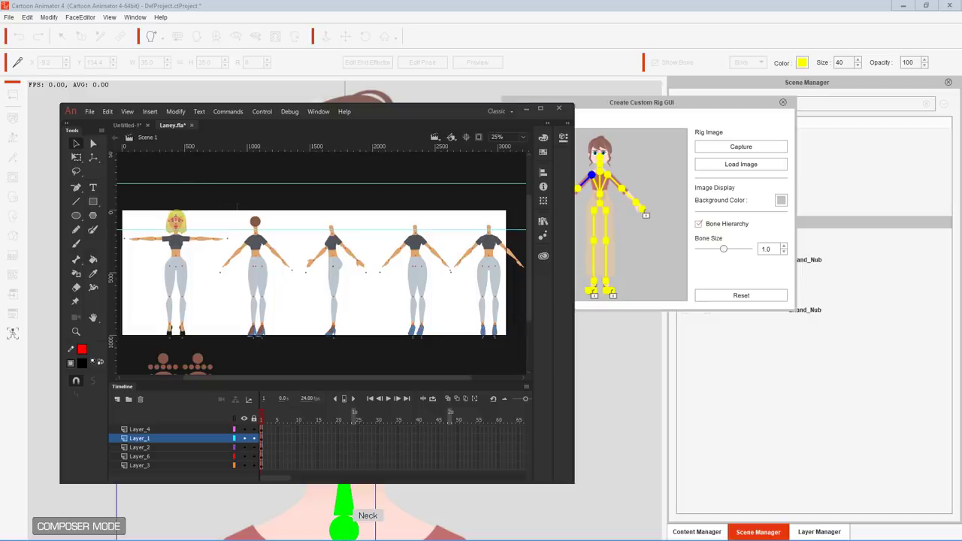
# Delete the other body poses, the leftover hand beside the blonde character, and the spare shapes below the stage.
pyautogui.moveTo(236, 205); pyautogui.dragTo(526, 375)
pyautogui.press('Delete')
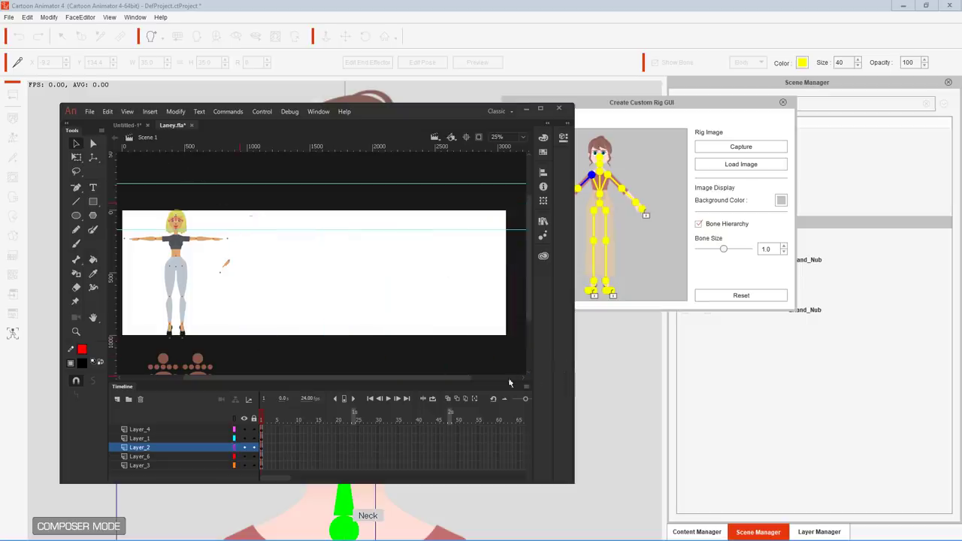
pyautogui.moveTo(255, 253); pyautogui.dragTo(216, 301)
pyautogui.press('Delete')
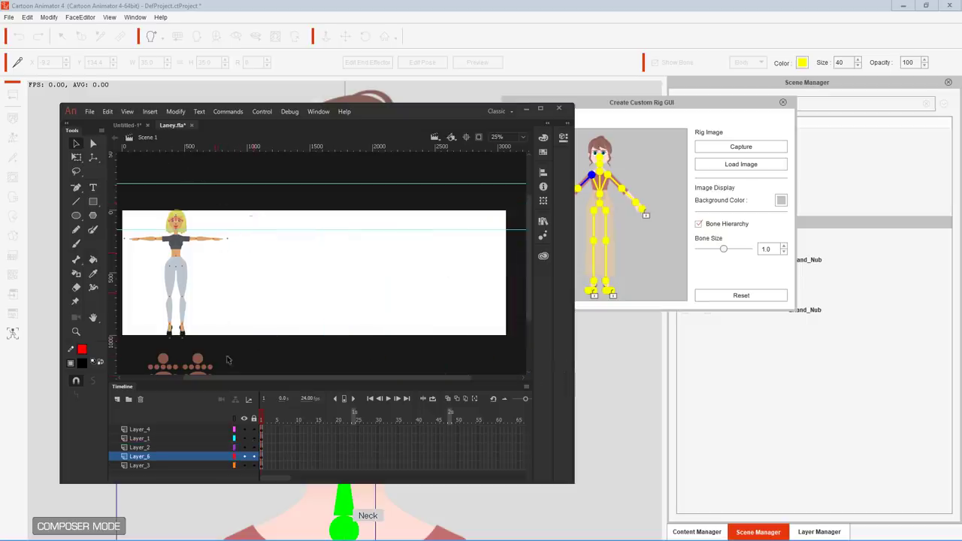
pyautogui.moveTo(233, 350); pyautogui.dragTo(151, 414)
pyautogui.press('Delete')
pyautogui.click(140, 447)
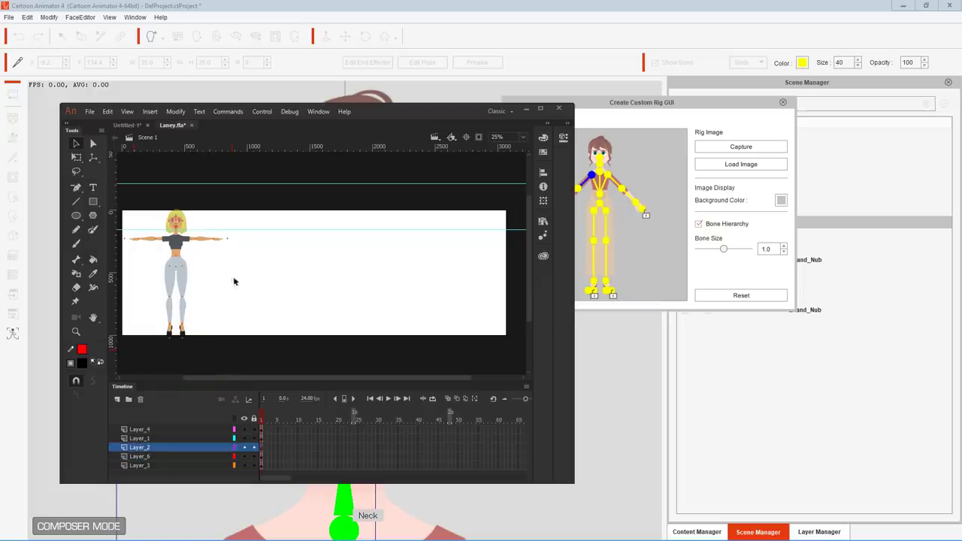
# Remove the stray joint markers beyond the blonde character's two hands, leaving only her figure on the stage.
pyautogui.click(228, 239)
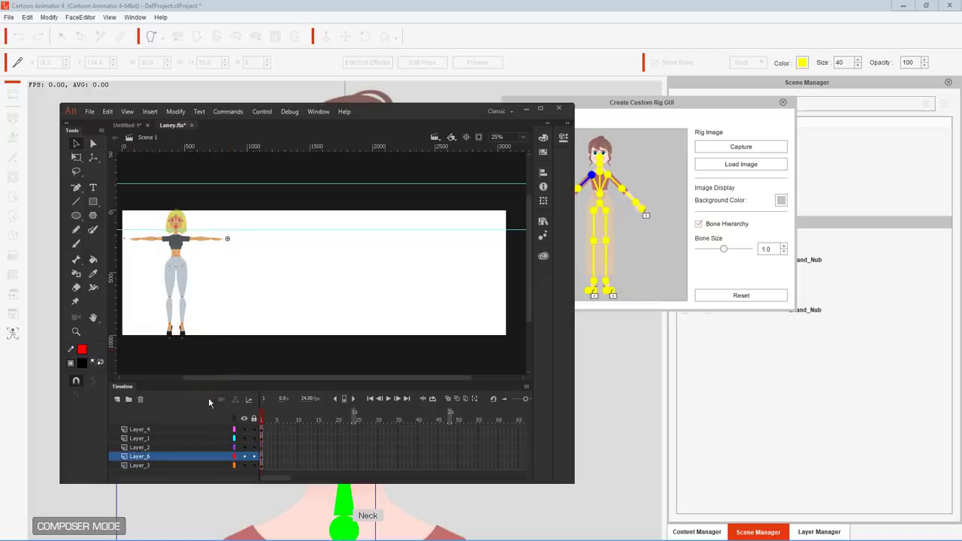
pyautogui.click(243, 458)
pyautogui.click(243, 457)
pyautogui.hscroll(-3, 361, 275)
pyautogui.scroll(2, 308, 305)
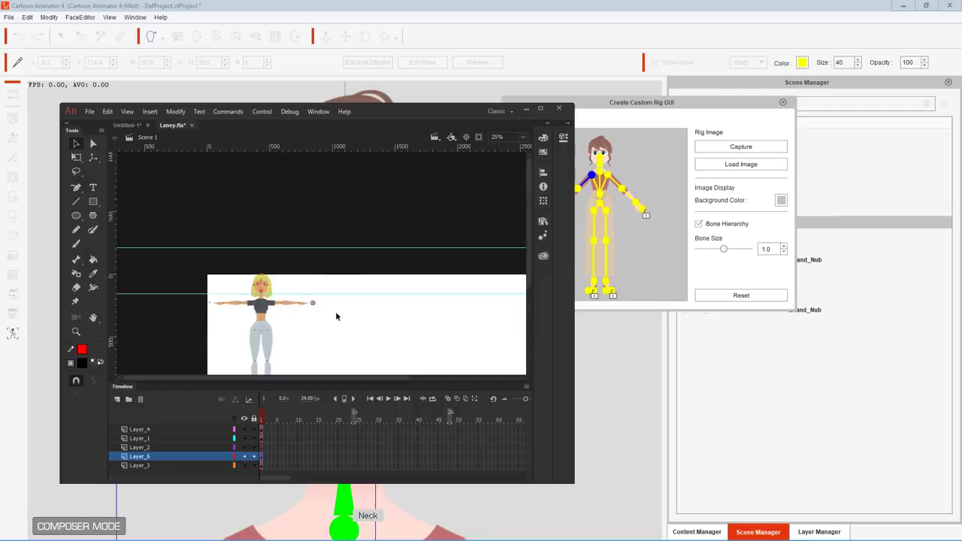
pyautogui.moveTo(196, 291); pyautogui.dragTo(211, 322)
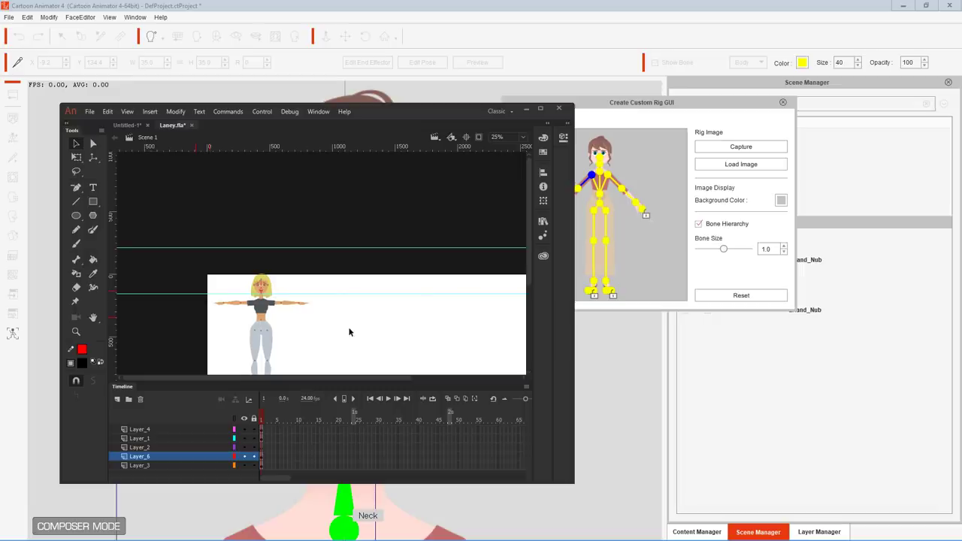
pyautogui.scroll(-3, 358, 327)
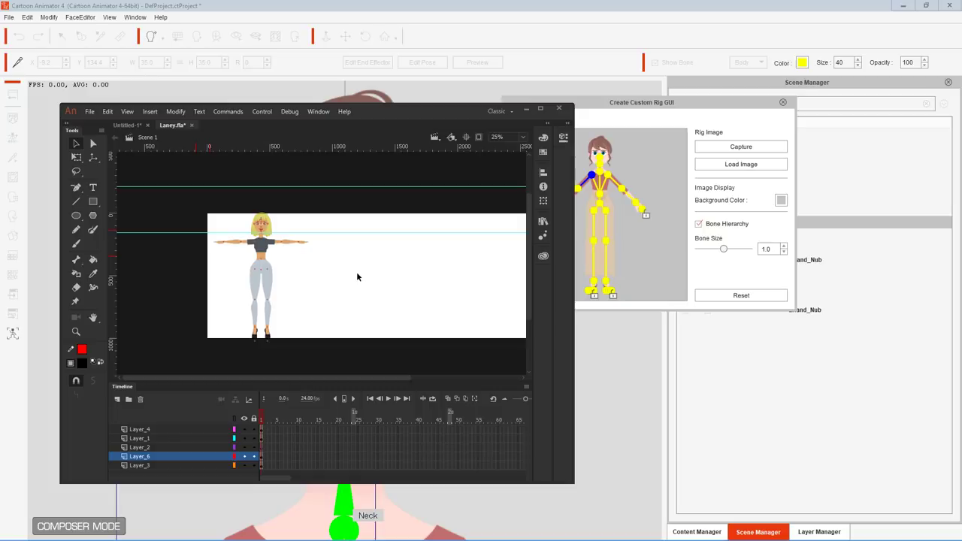
# Export the character to the Desktop as the PNG sequence Laney.png, using the minimum image area and 32-bit colours.
pyautogui.hotkey('ctrl', 'alt', 'shift', 's')
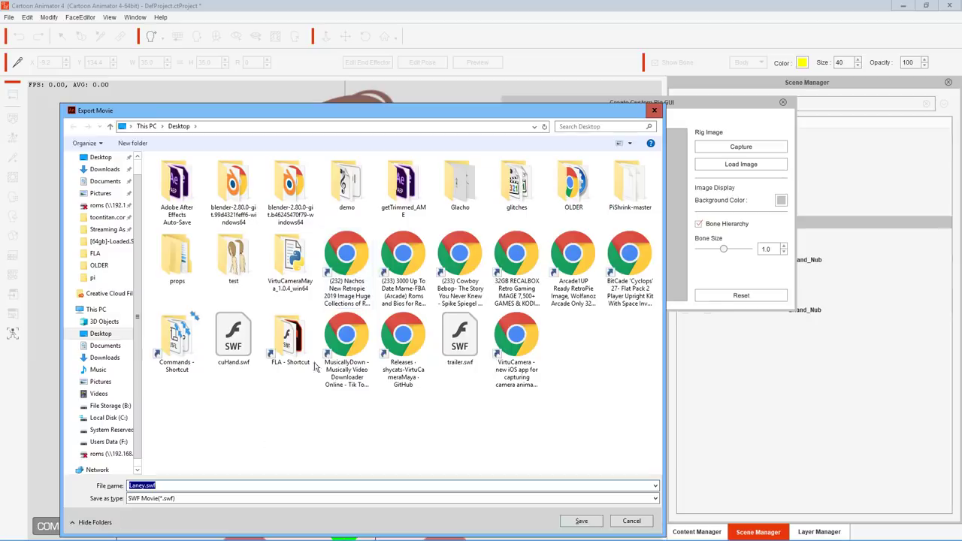
pyautogui.click(230, 498)
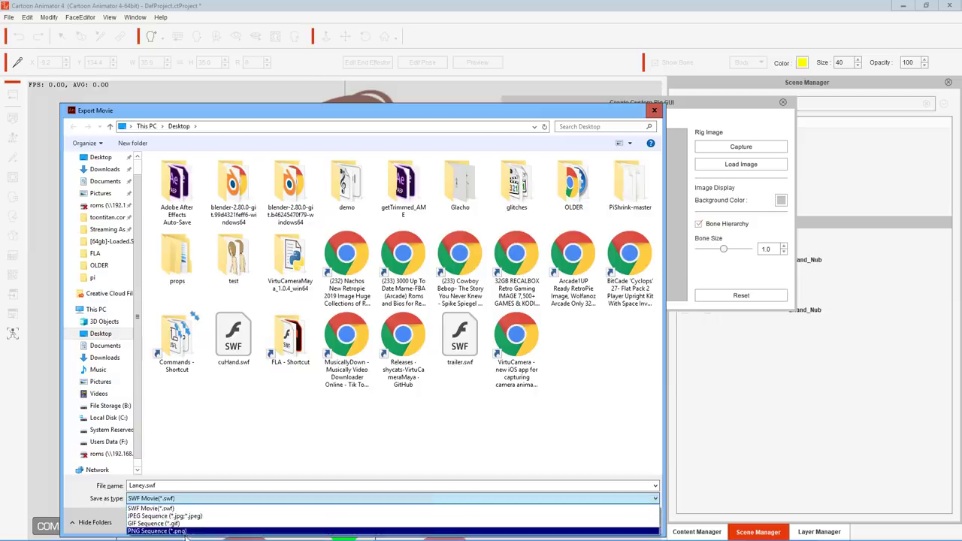
pyautogui.click(178, 534)
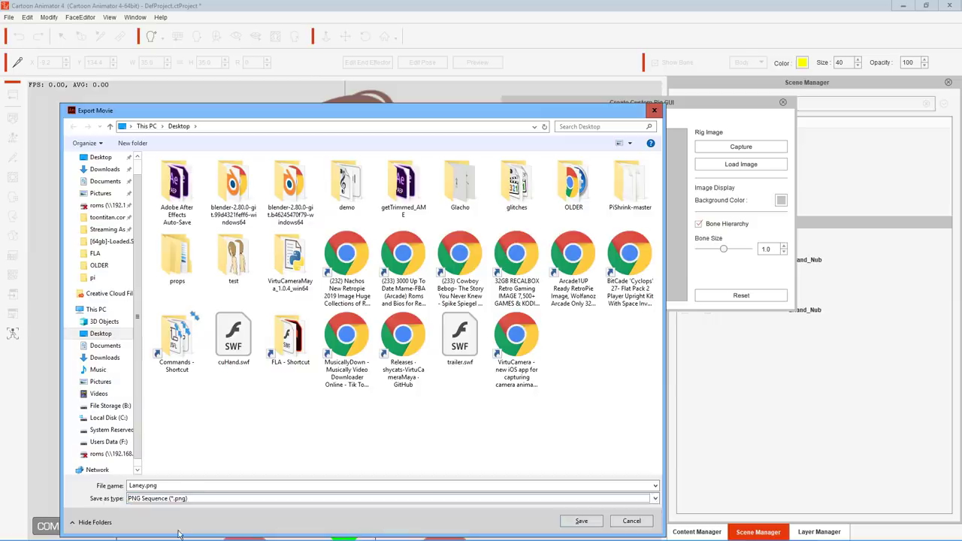
pyautogui.click(582, 522)
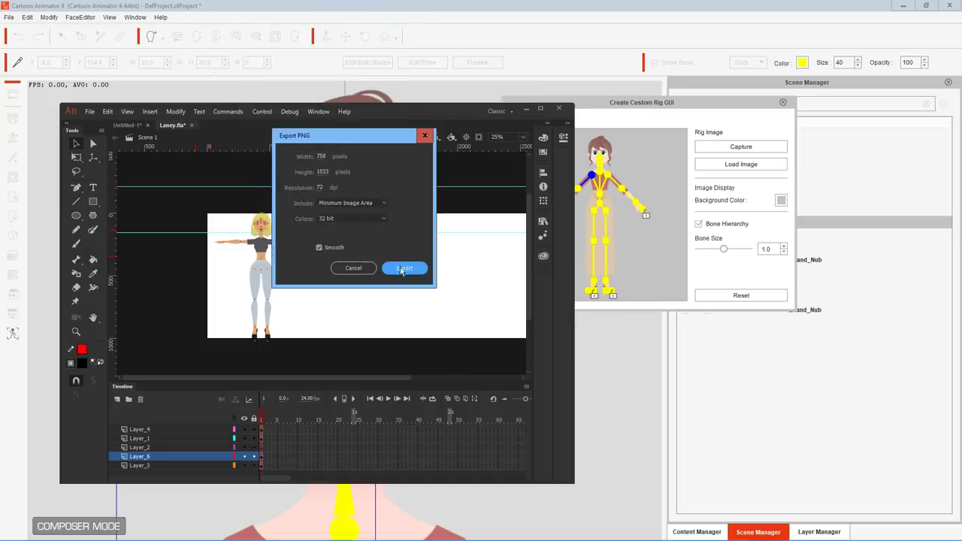
pyautogui.click(402, 270)
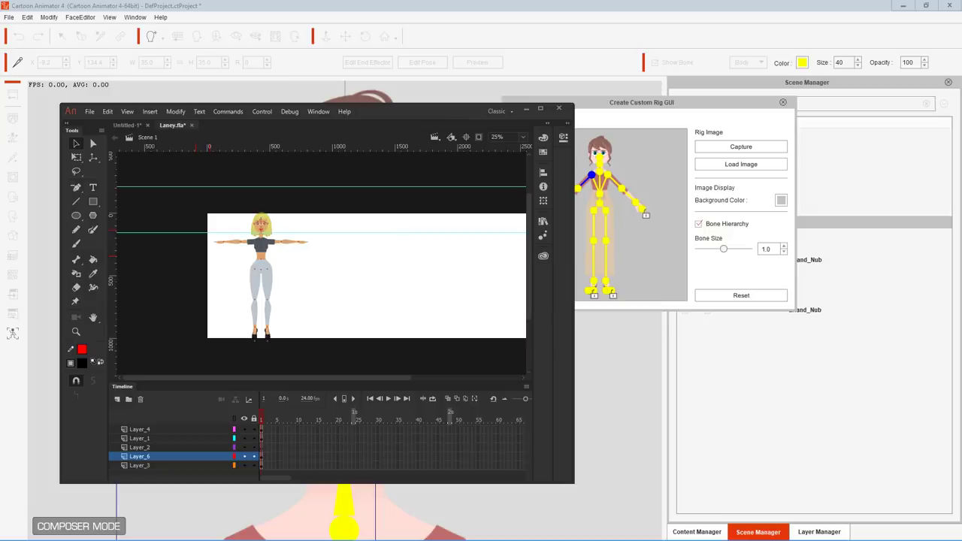
# Switch back to Cartoon Animator and load Laney.png from the Desktop as the custom rig image.
pyautogui.click(636, 252)
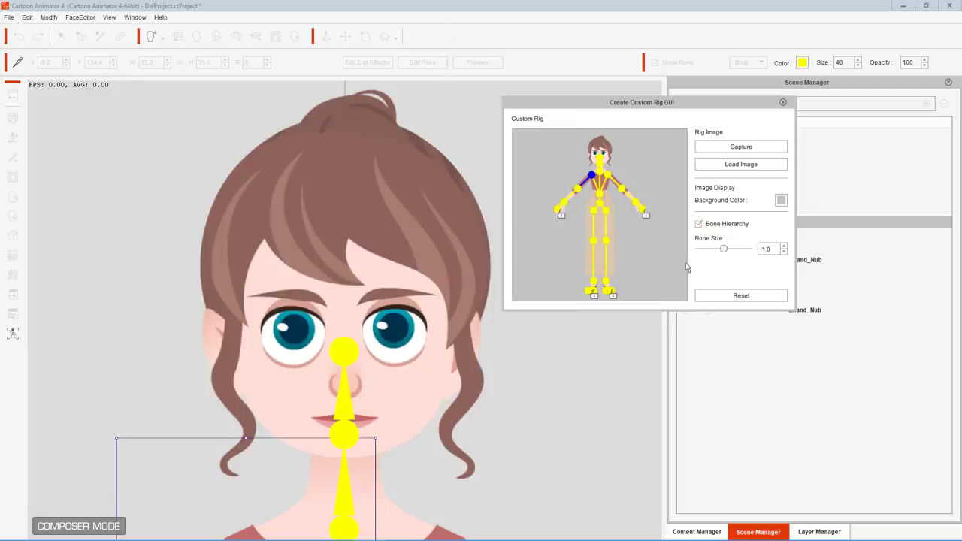
pyautogui.click(728, 165)
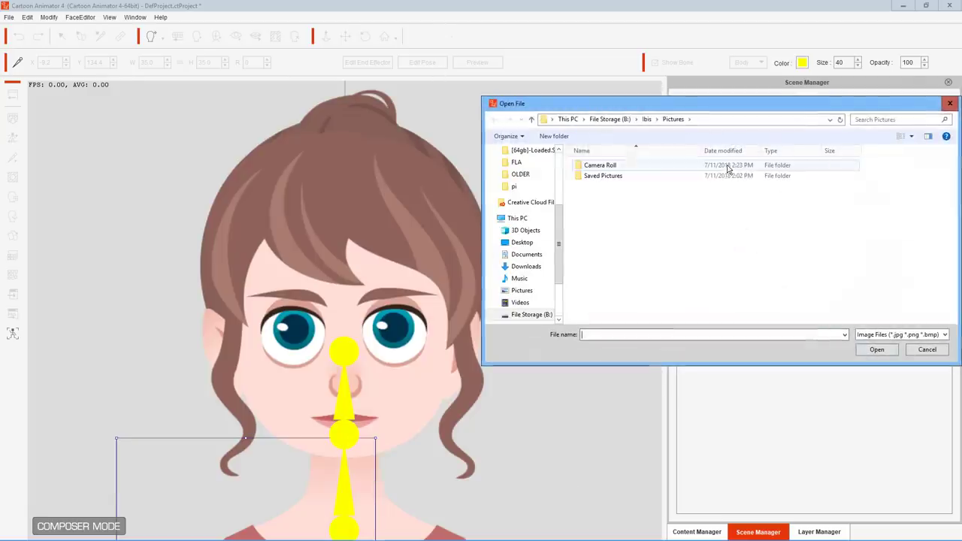
pyautogui.click(527, 243)
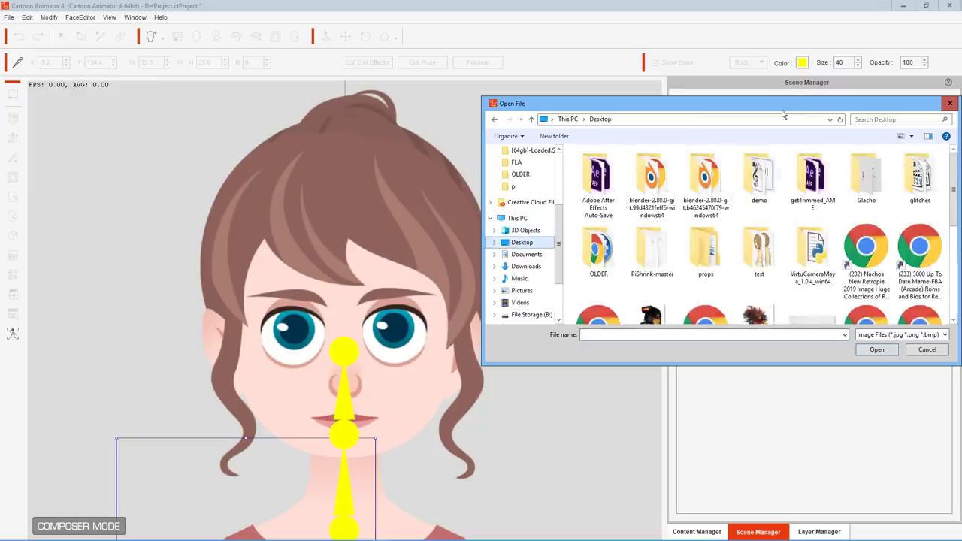
pyautogui.moveTo(783, 103); pyautogui.dragTo(558, 53)
pyautogui.scroll(-2, 567, 174)
pyautogui.scroll(-1, 567, 174)
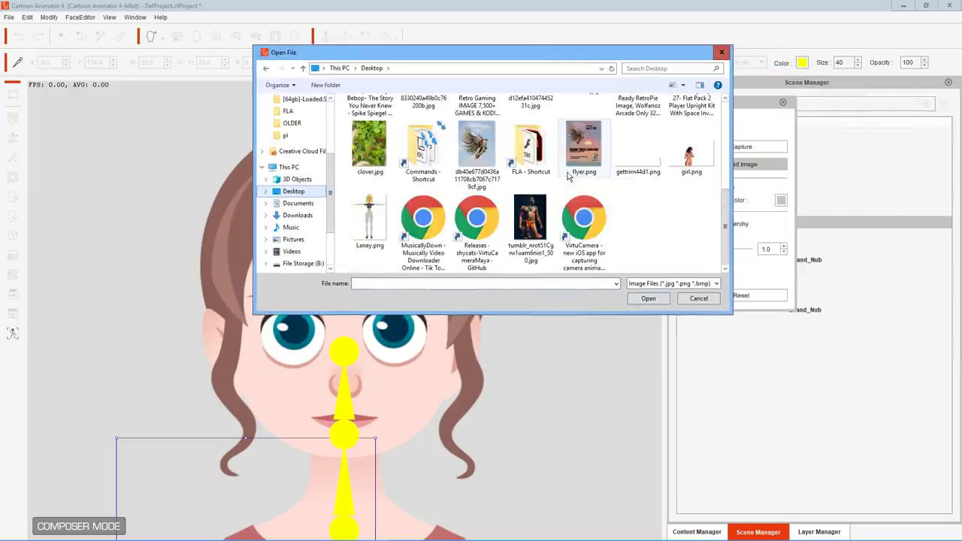
pyautogui.click(369, 222)
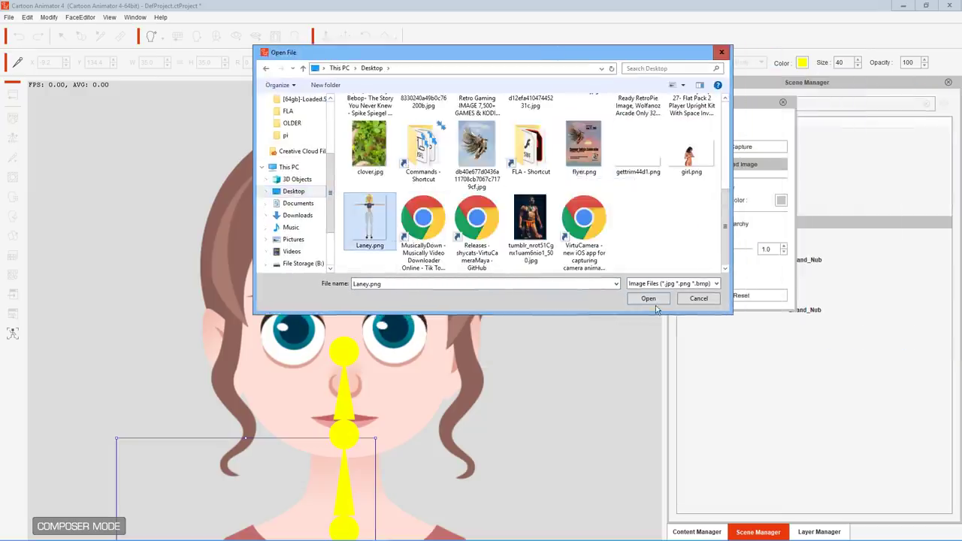
pyautogui.click(651, 298)
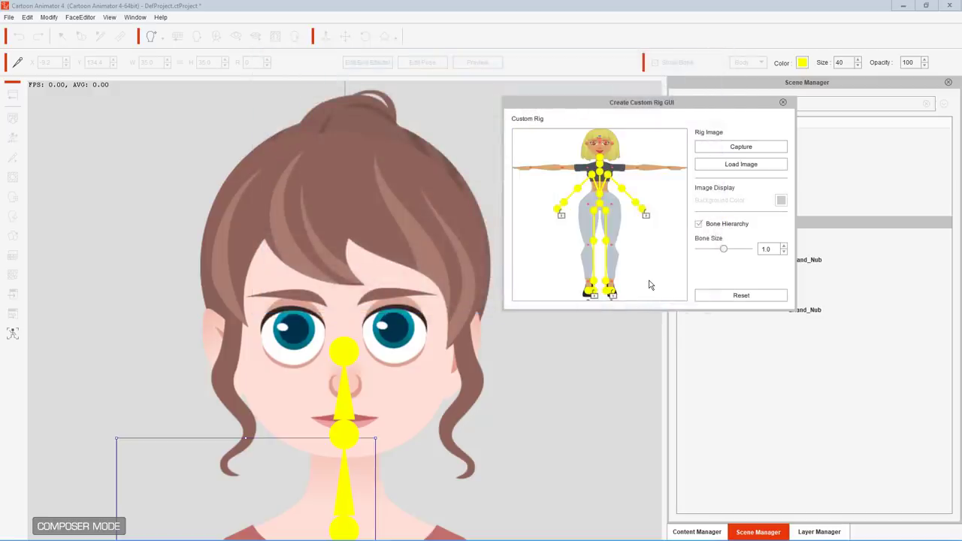
# Set the custom rig's bone size to 0.7 and move the rig window clear of Martha's face.
pyautogui.moveTo(632, 102); pyautogui.dragTo(393, 139)
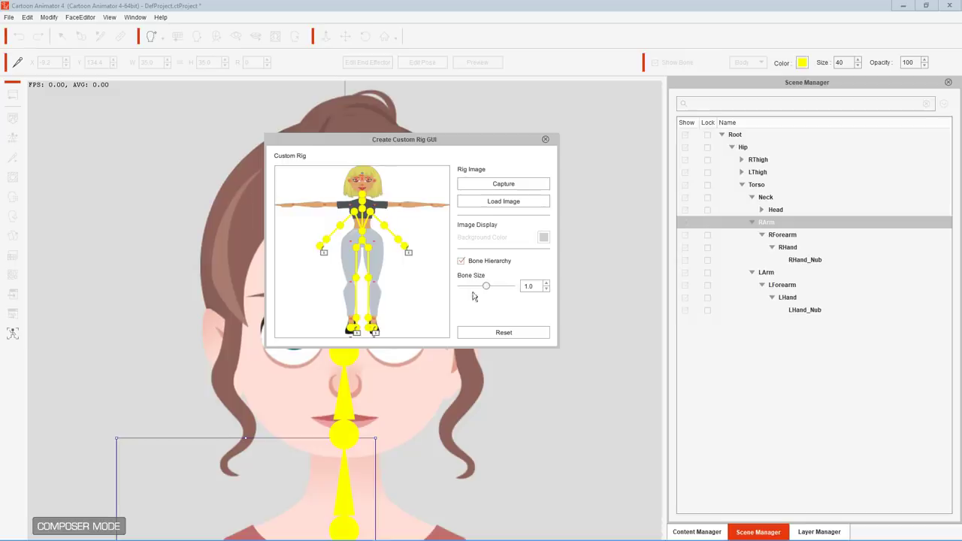
pyautogui.moveTo(487, 292); pyautogui.dragTo(472, 291)
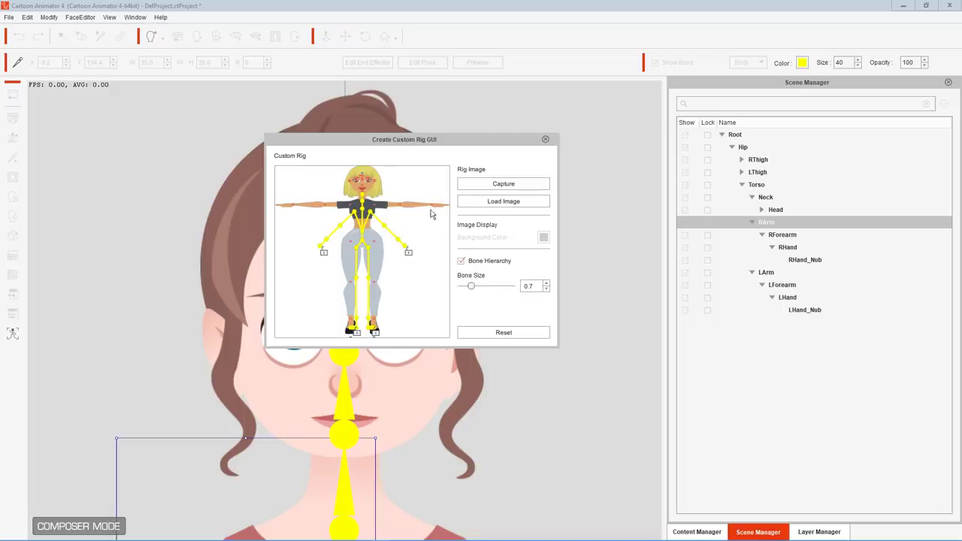
pyautogui.moveTo(472, 140); pyautogui.dragTo(634, 121)
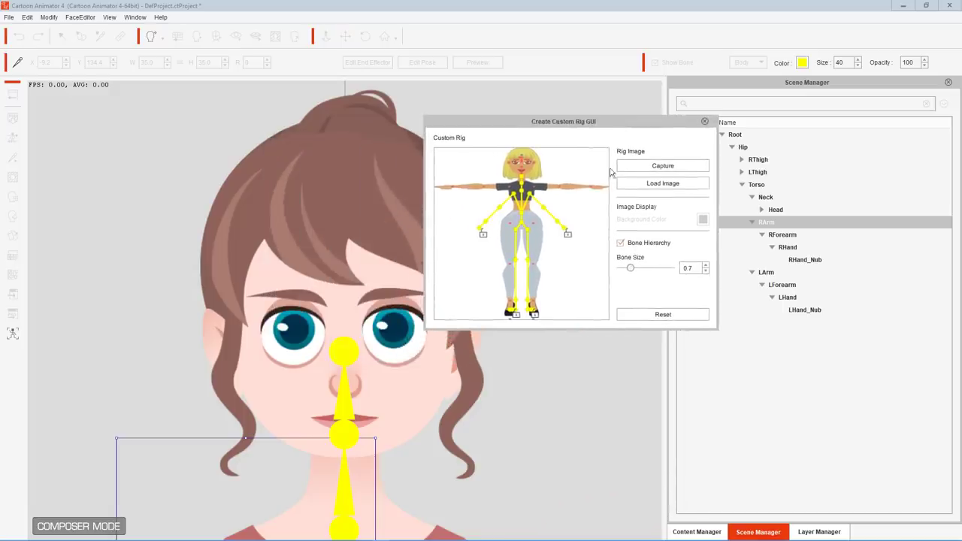
# Align the LShank and RShank joints with the character's knees and the LThigh and RThigh joints with her hip markers.
pyautogui.click(531, 268)
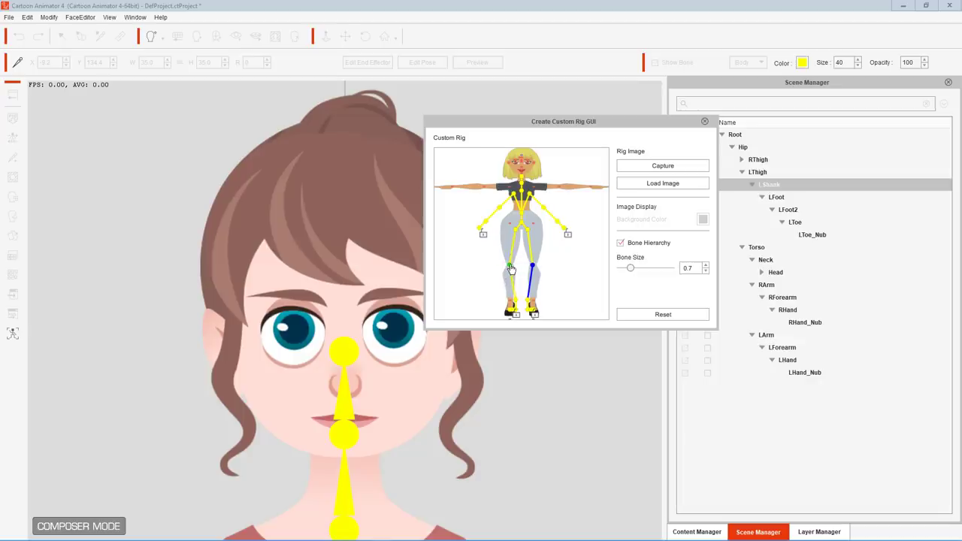
pyautogui.click(511, 268)
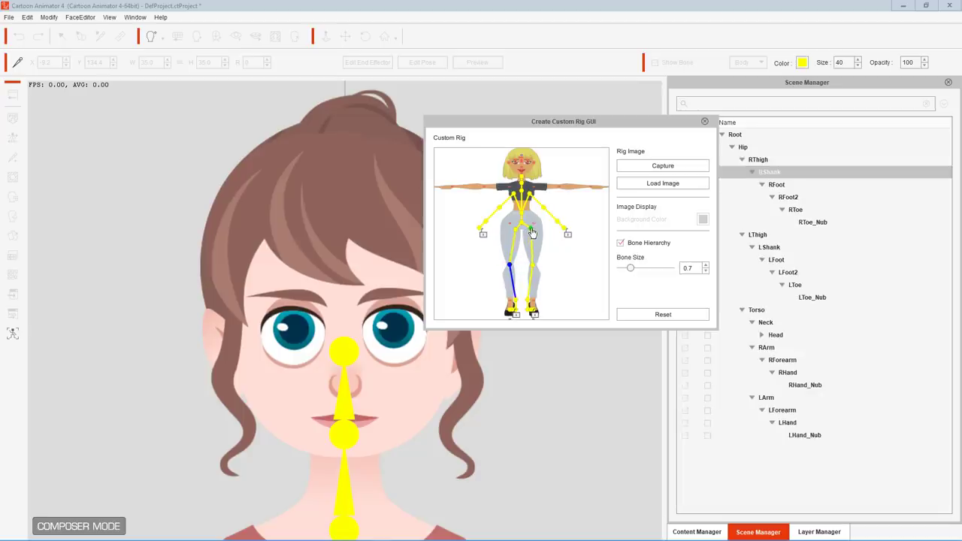
pyautogui.click(529, 230)
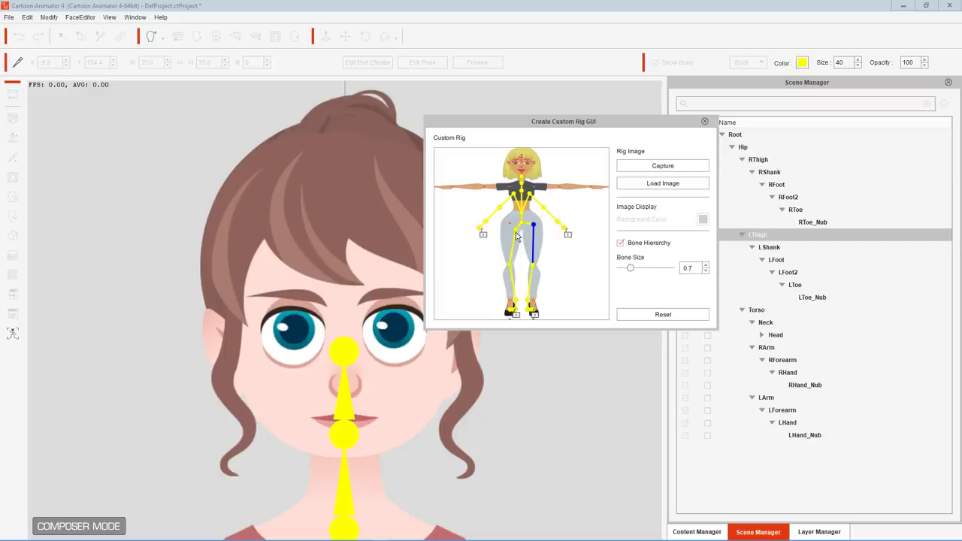
pyautogui.click(512, 230)
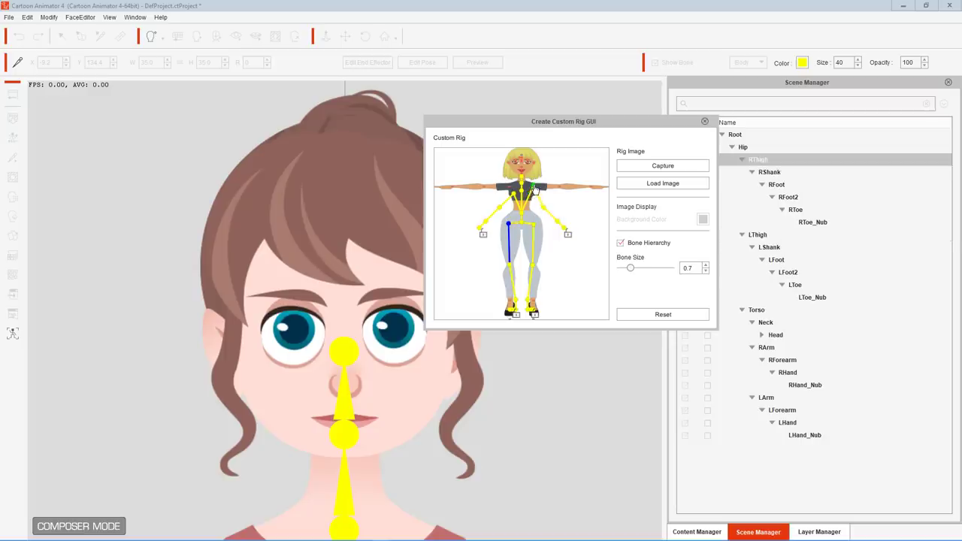
# Align the LArm, LForearm, LHand and LHand_Nub joints along the character's outstretched left arm, from shoulder to fingertips.
pyautogui.click(537, 194)
pyautogui.moveTo(543, 212); pyautogui.dragTo(561, 187)
pyautogui.click(561, 219)
pyautogui.moveTo(560, 224); pyautogui.dragTo(611, 193)
pyautogui.click(568, 228)
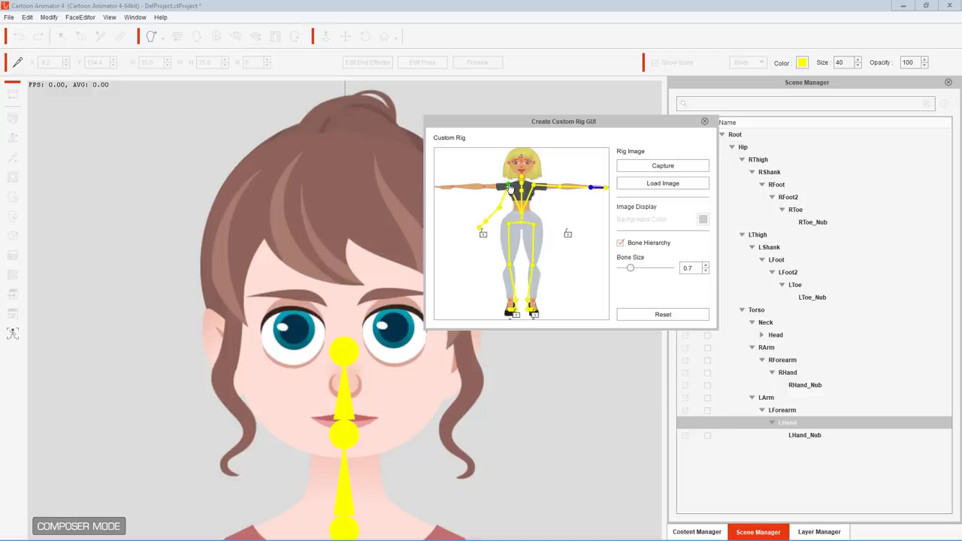
# Align the RArm, RForearm, RHand and RHand_Nub joints along the character's outstretched right arm, from shoulder to fingertips.
pyautogui.moveTo(510, 191); pyautogui.dragTo(482, 194)
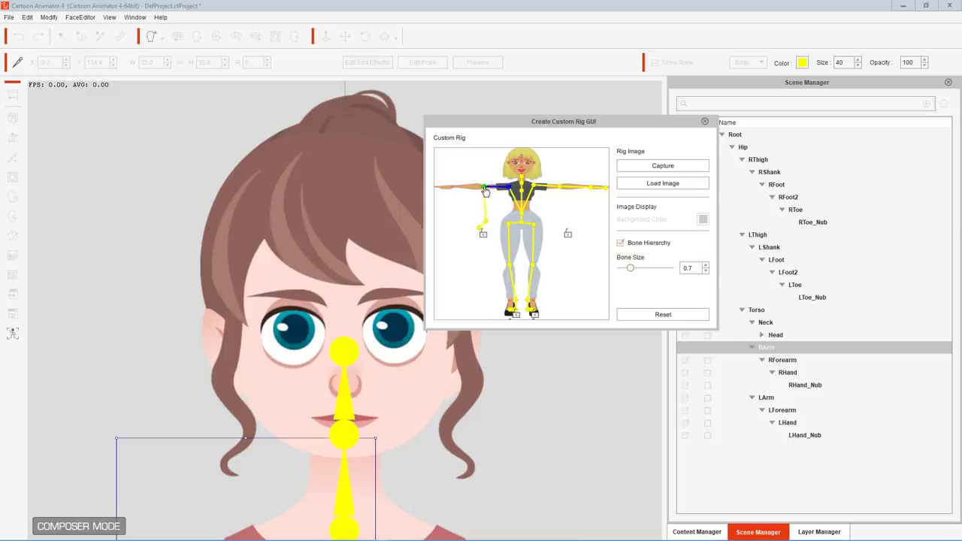
pyautogui.click(485, 190)
pyautogui.click(485, 223)
pyautogui.moveTo(485, 224); pyautogui.dragTo(452, 187)
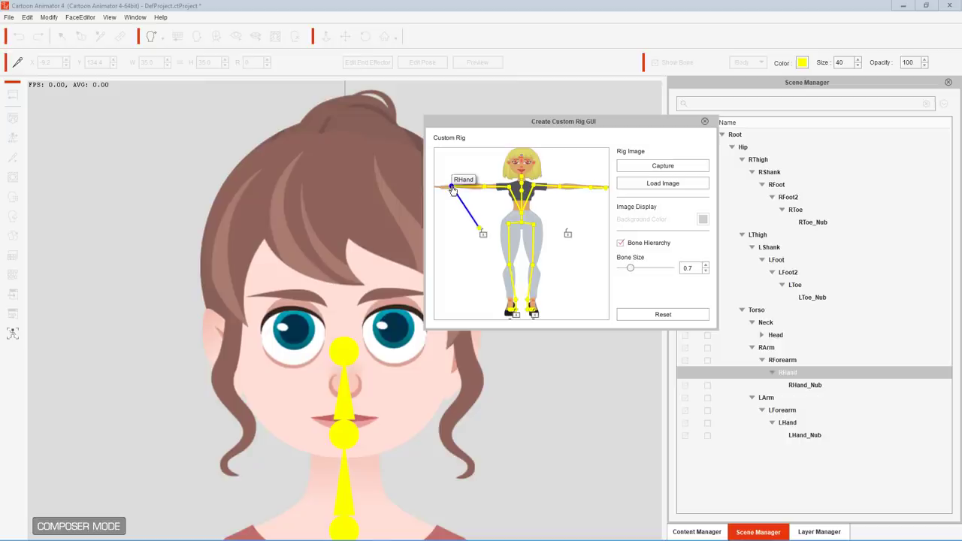
pyautogui.moveTo(481, 227); pyautogui.dragTo(434, 189)
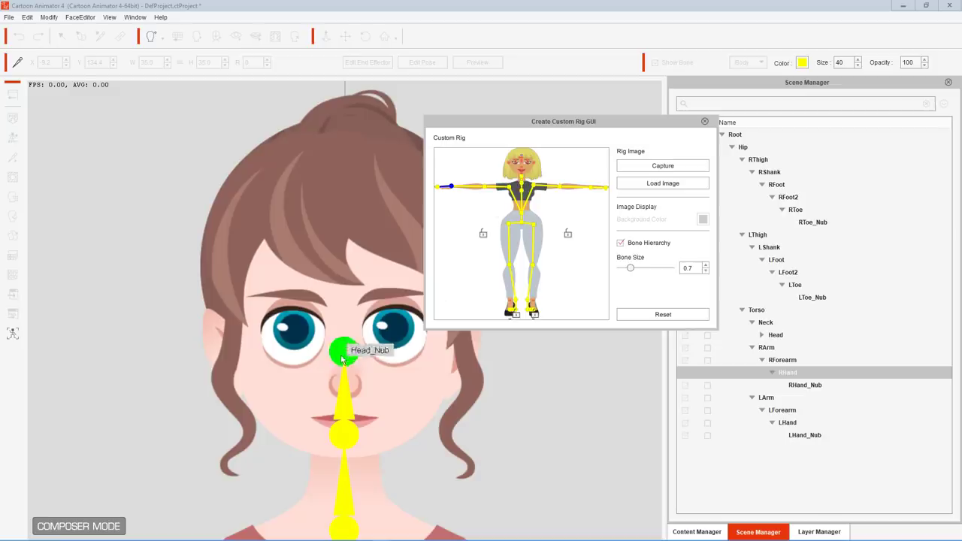
# Place the Head_Nub joint on the character's face, the Head joint at her chin and the Neck joint at her neck's base.
pyautogui.click(523, 171)
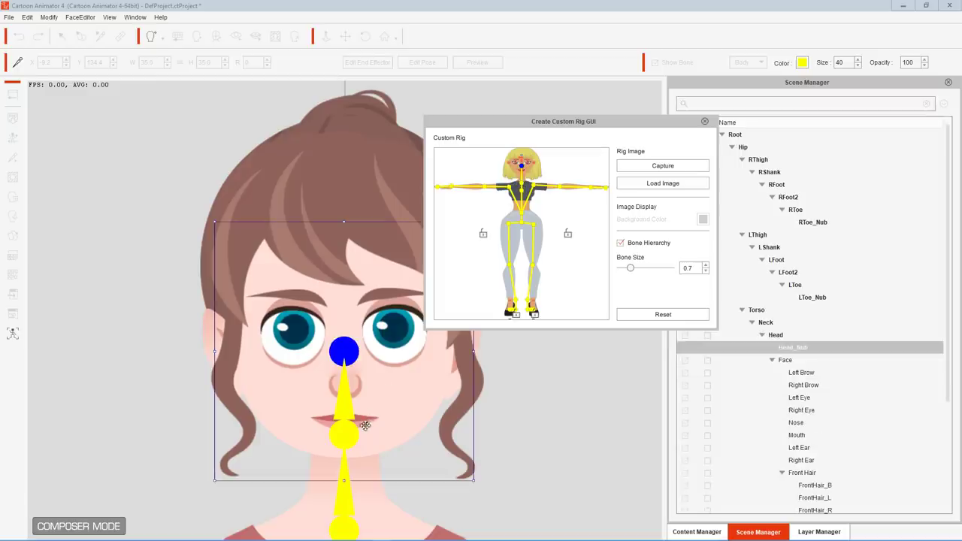
pyautogui.click(520, 184)
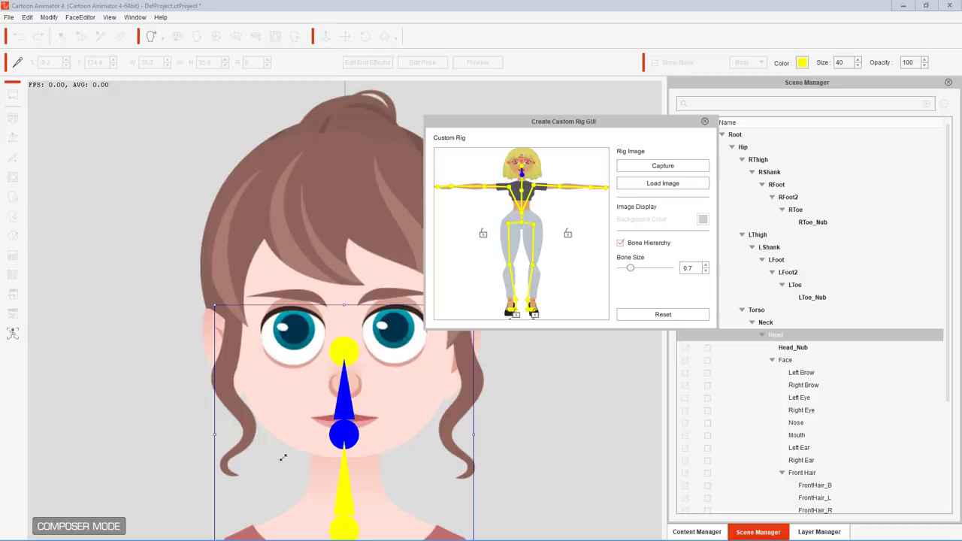
pyautogui.click(427, 330)
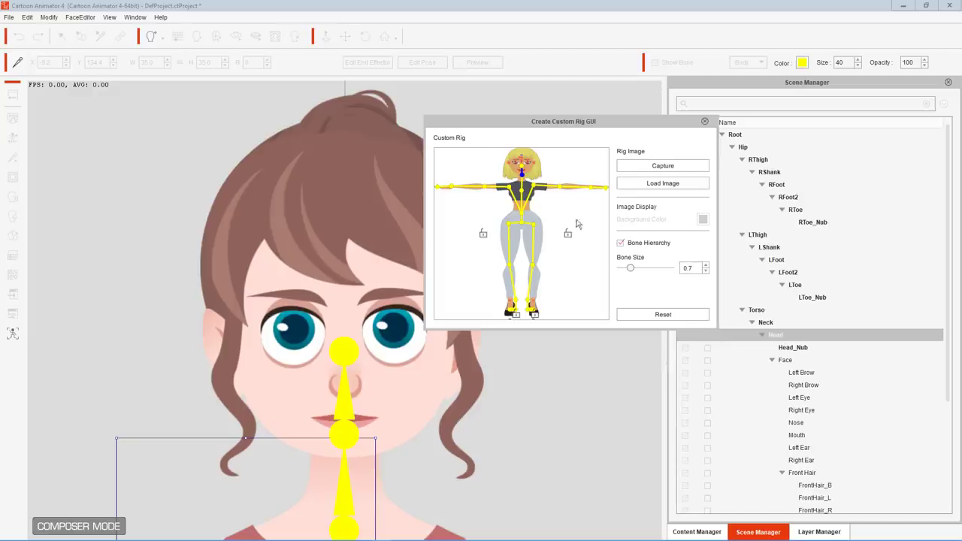
pyautogui.moveTo(559, 127); pyautogui.dragTo(529, 128)
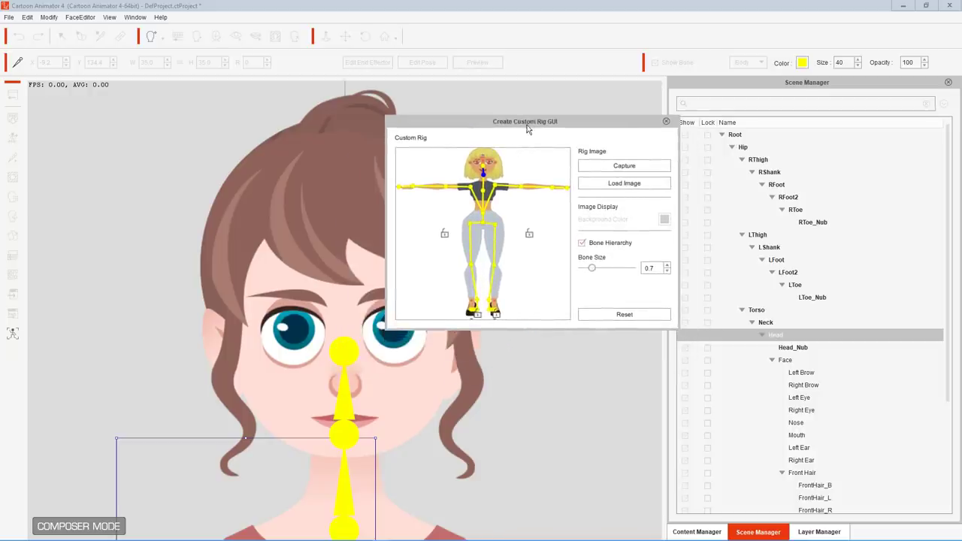
pyautogui.click(485, 186)
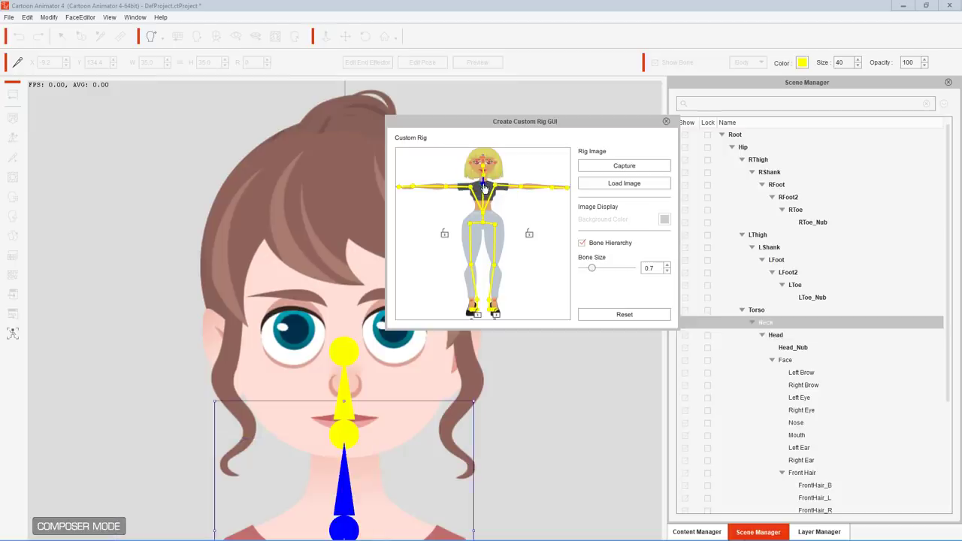
# Place the LFoot and RFoot joints at the character's ankles and the RFoot2, RToe and RToe_Nub joints along her right shoe.
pyautogui.click(494, 304)
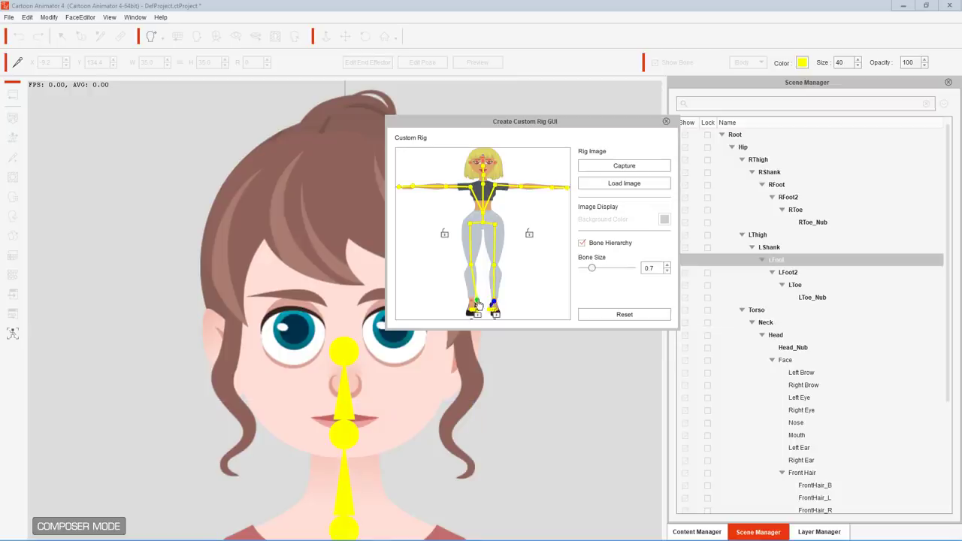
pyautogui.click(476, 304)
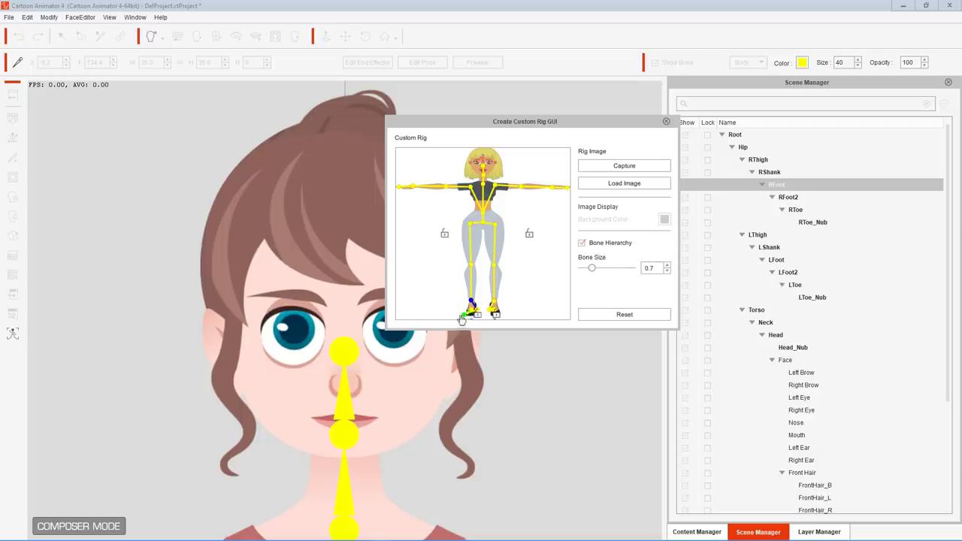
pyautogui.click(470, 316)
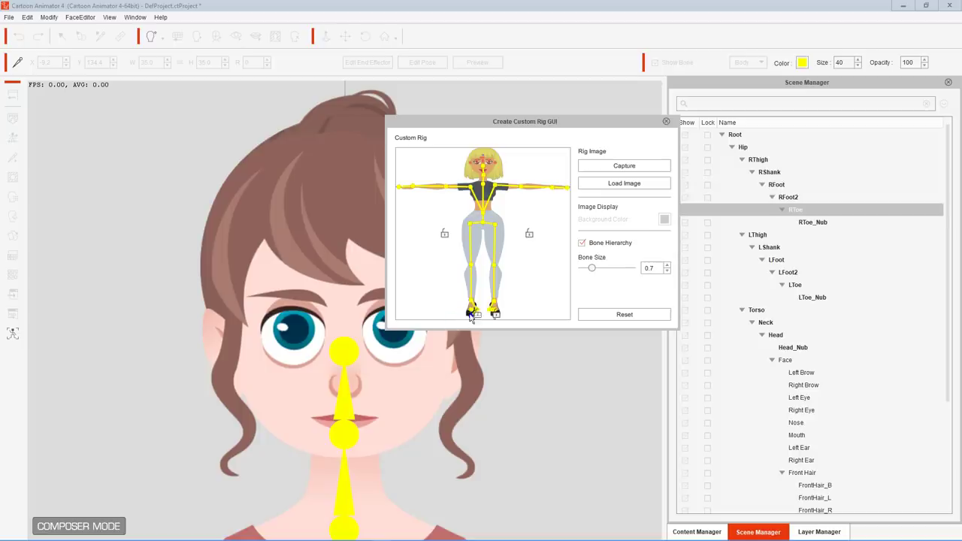
pyautogui.click(460, 317)
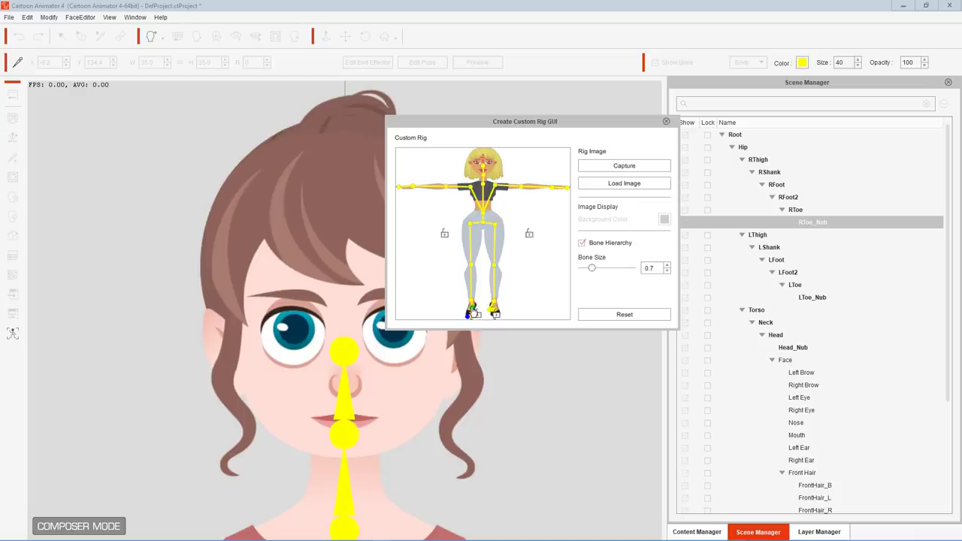
pyautogui.click(472, 309)
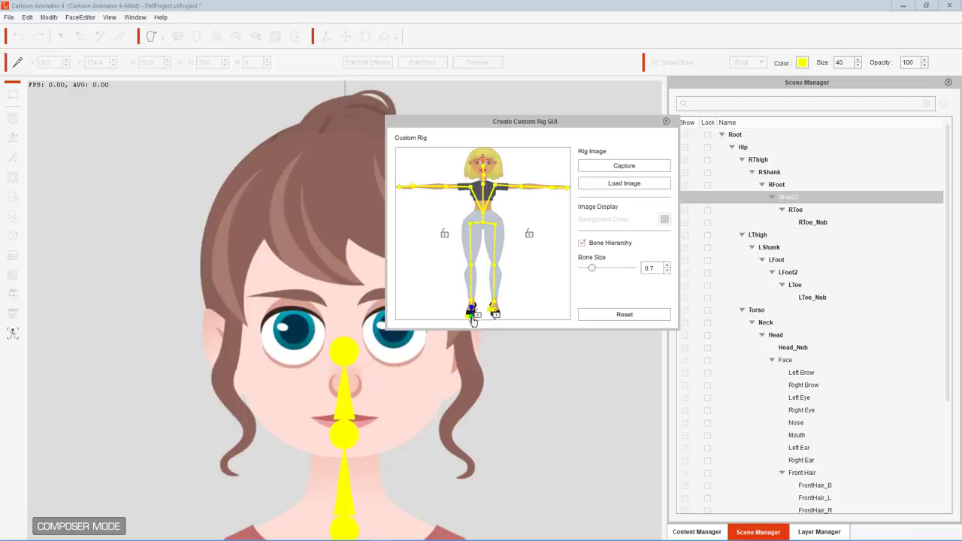
pyautogui.click(472, 314)
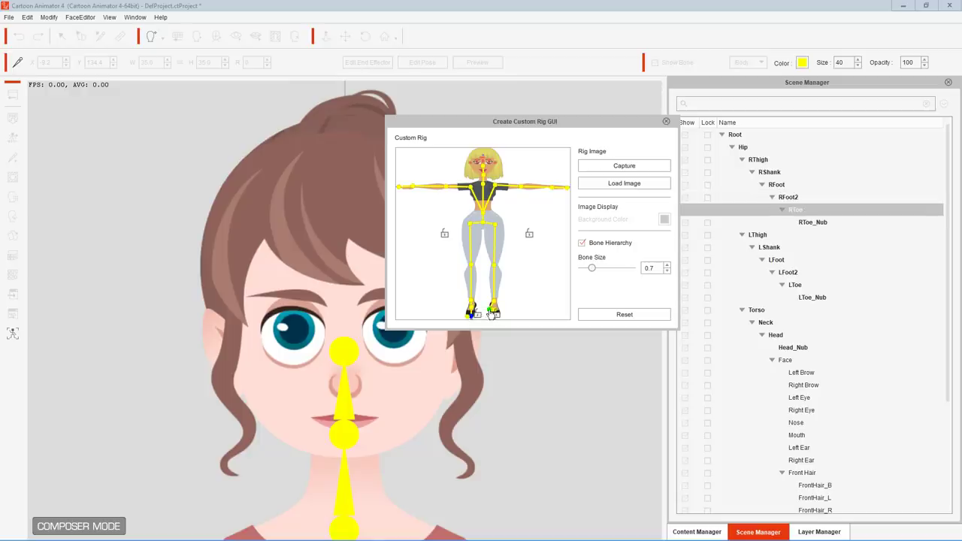
# Align the LFoot2 and LToe joints with the character's left shoe.
pyautogui.click(495, 314)
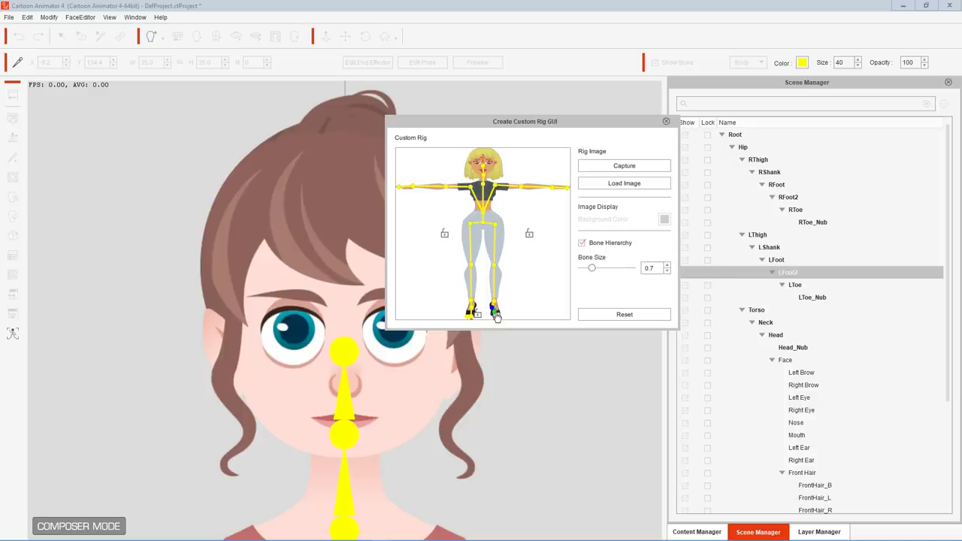
pyautogui.click(495, 313)
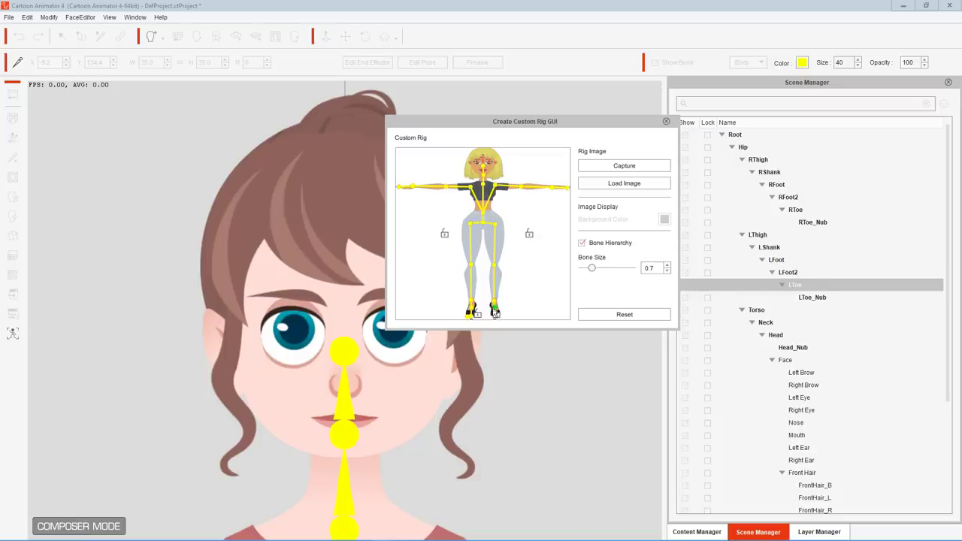
pyautogui.click(495, 311)
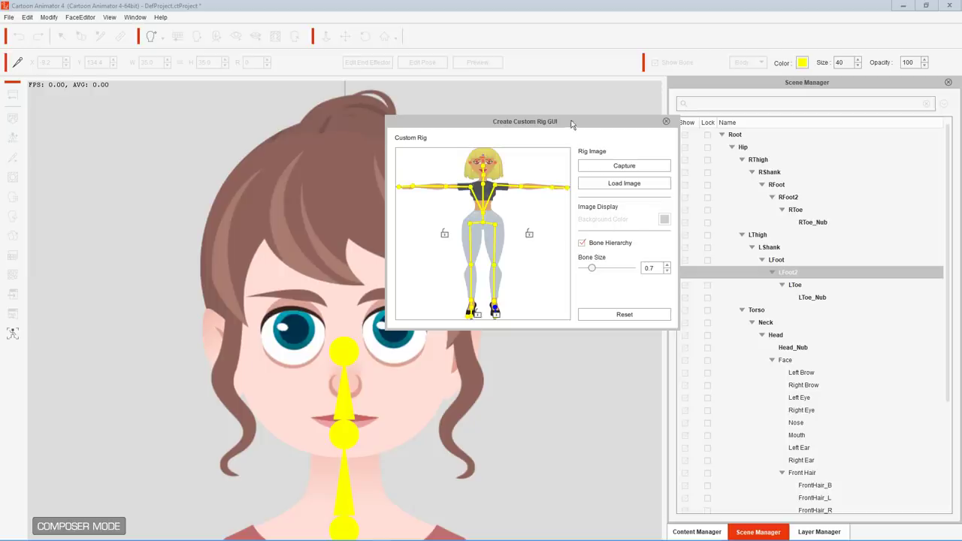
# Turn off the Bone Hierarchy display in the custom rig preview so only the joints are drawn.
pyautogui.moveTo(571, 124); pyautogui.dragTo(469, 95)
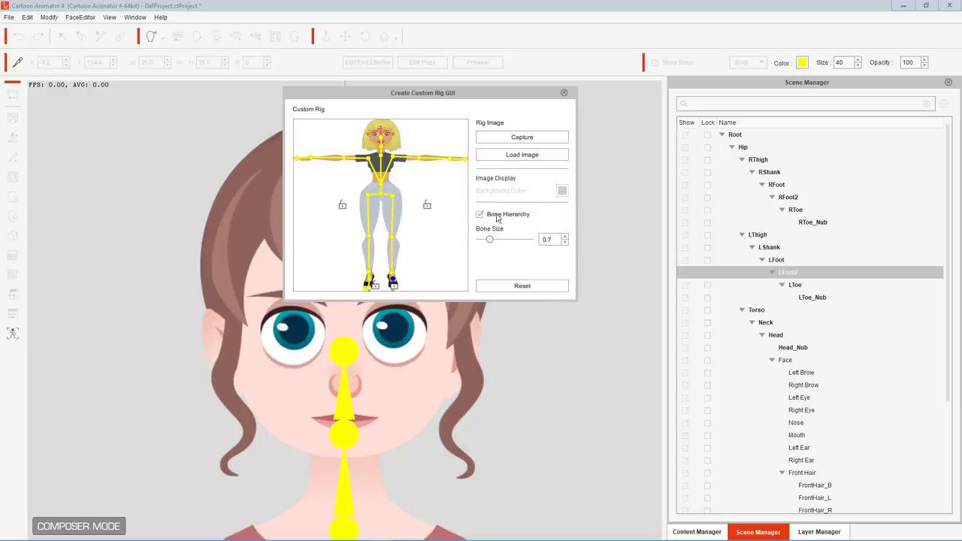
pyautogui.moveTo(460, 93); pyautogui.dragTo(637, 101)
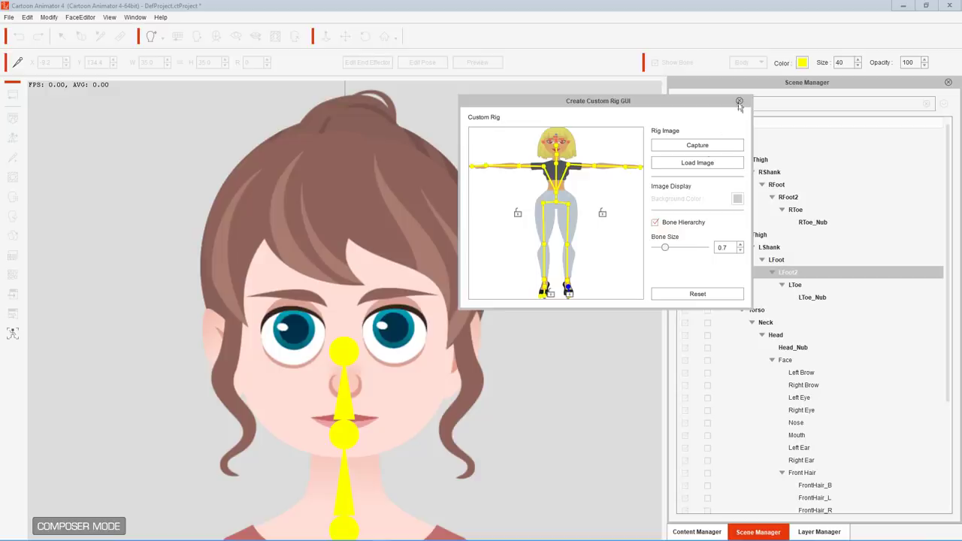
pyautogui.moveTo(645, 102); pyautogui.dragTo(485, 114)
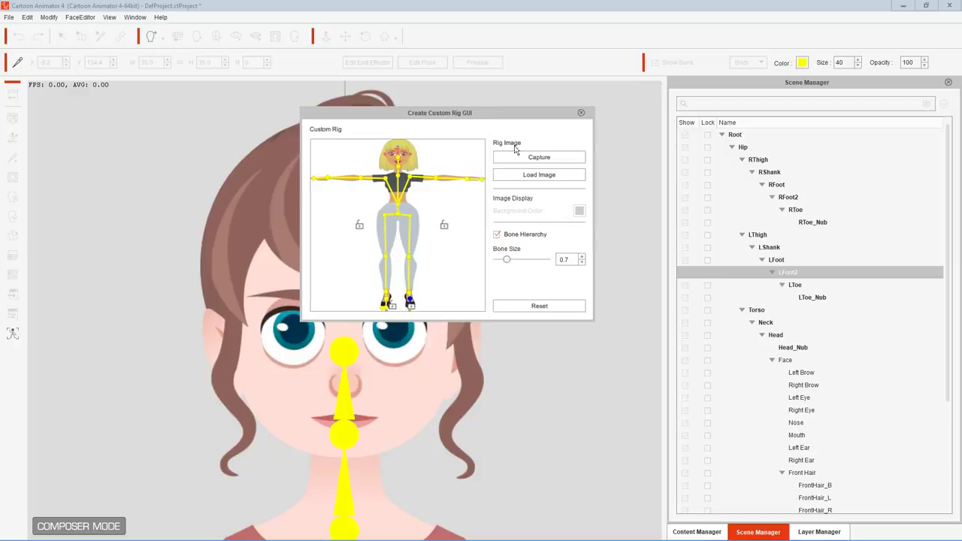
pyautogui.click(549, 307)
pyautogui.click(564, 235)
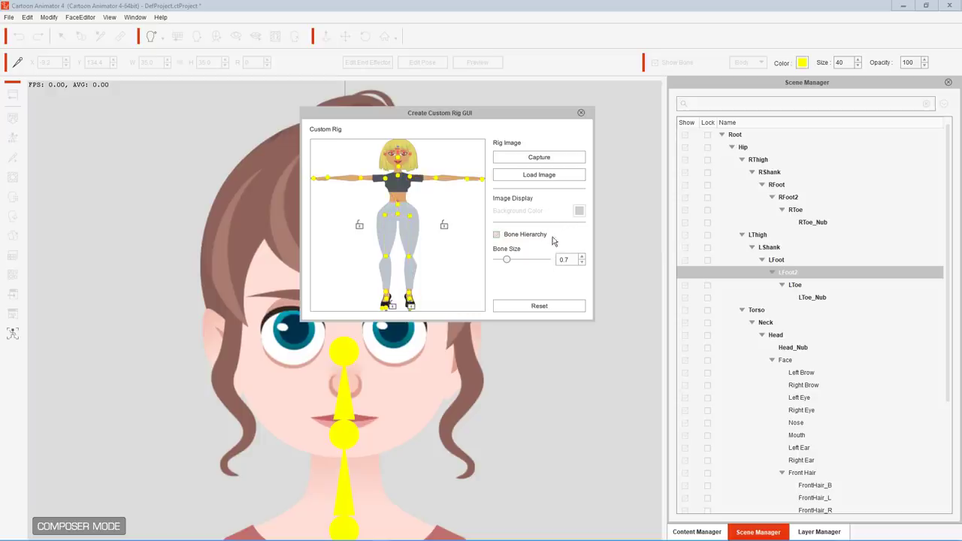
# Reset the custom rig to its default figure and close the Create Custom Rig window.
pyautogui.moveTo(483, 115); pyautogui.dragTo(669, 108)
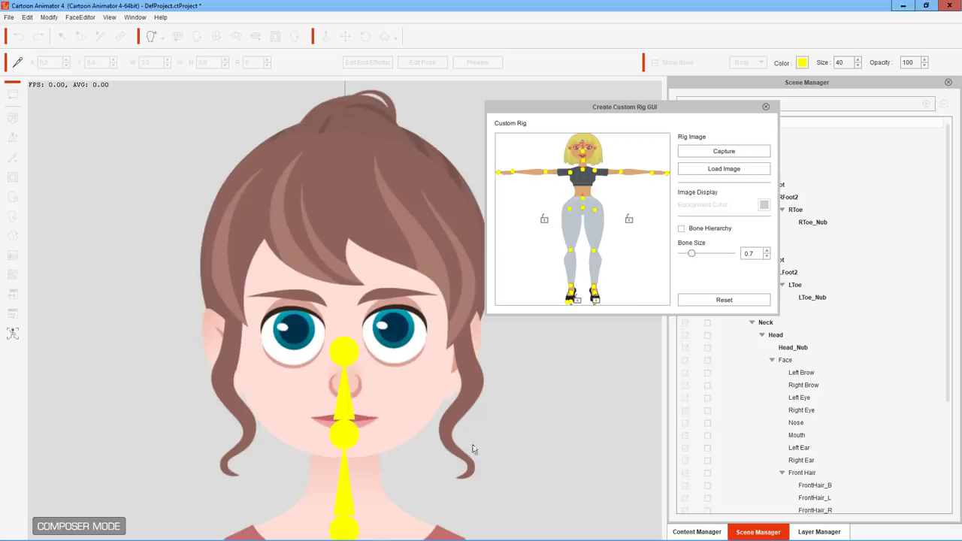
pyautogui.moveTo(644, 107); pyautogui.dragTo(477, 75)
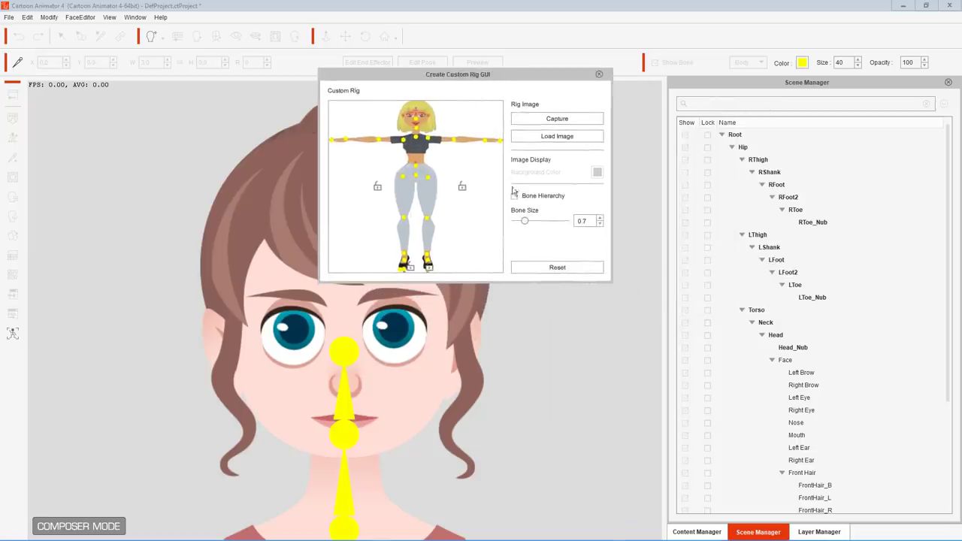
pyautogui.click(558, 269)
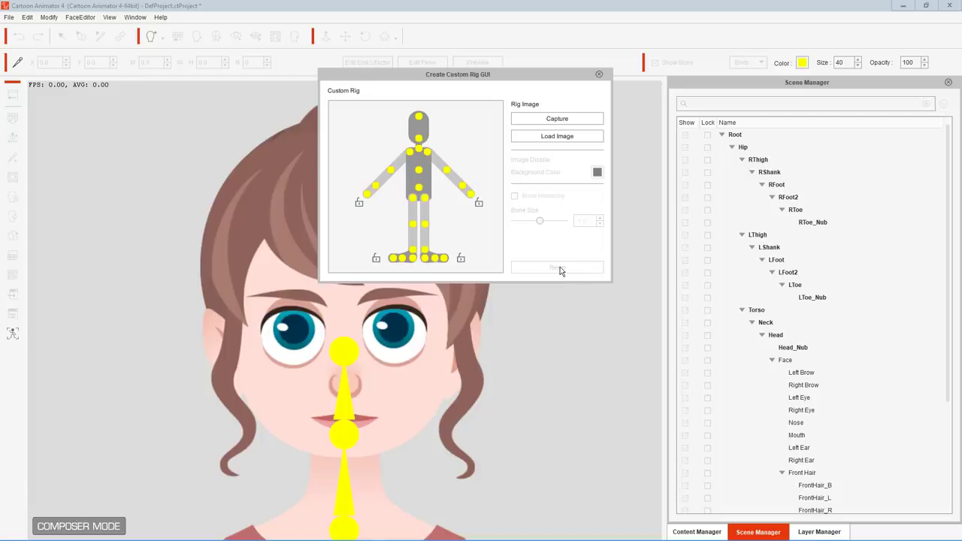
pyautogui.click(600, 74)
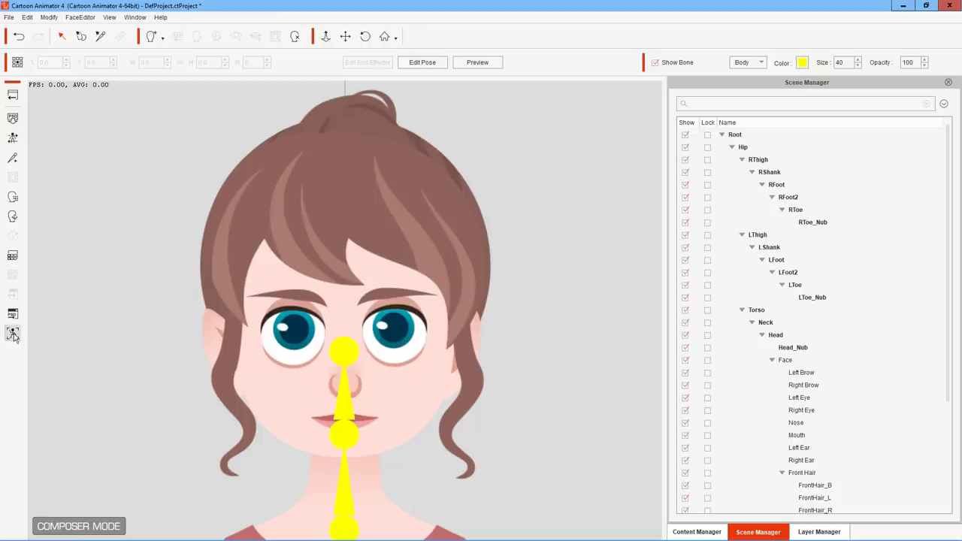
# Reopen the custom rig creator, load Laney.png from the Desktop as the rig image, and reset the rig again.
pyautogui.click(12, 334)
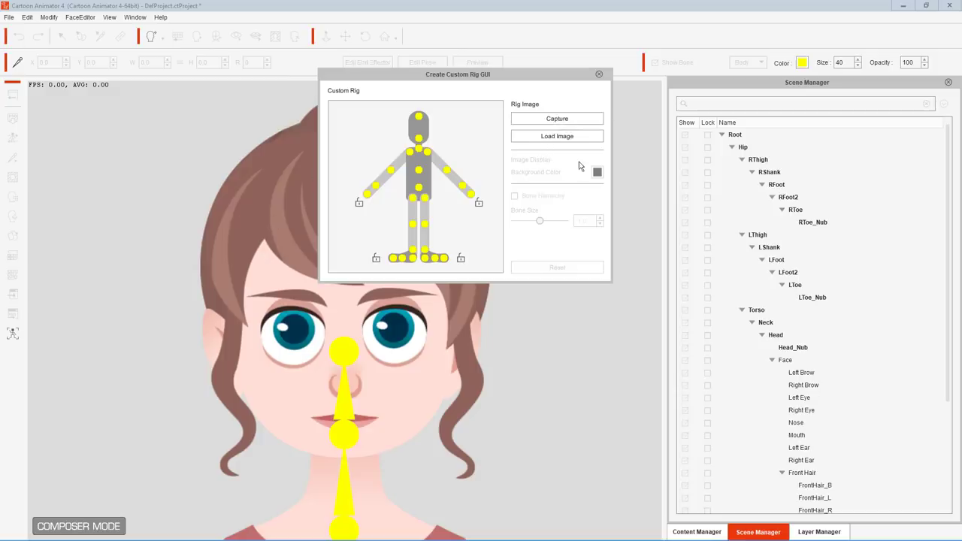
pyautogui.click(557, 137)
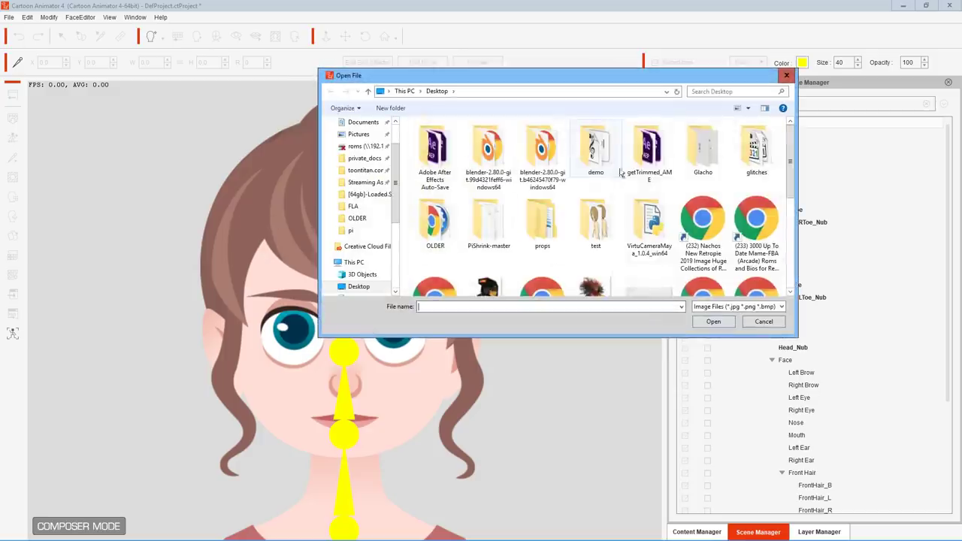
pyautogui.scroll(-5, 525, 224)
pyautogui.click(434, 240)
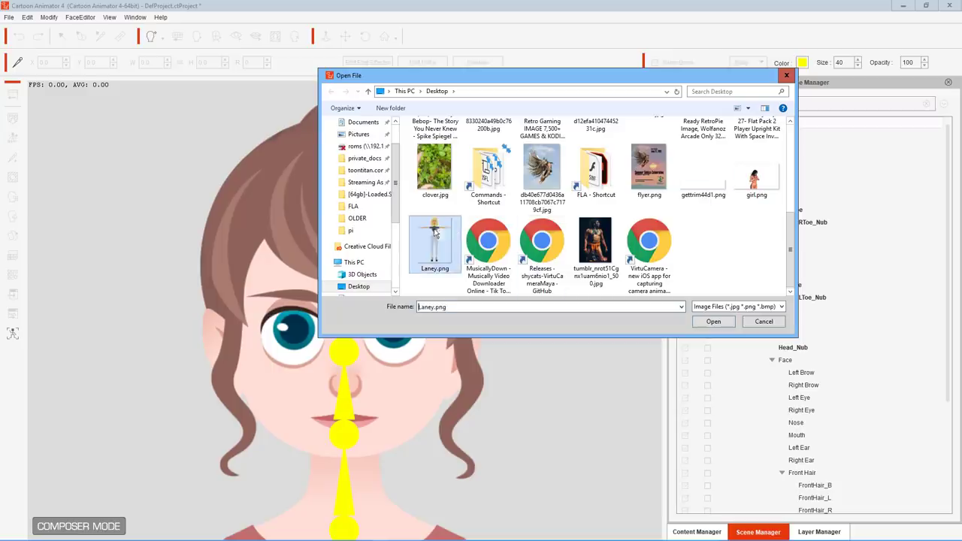
pyautogui.click(718, 323)
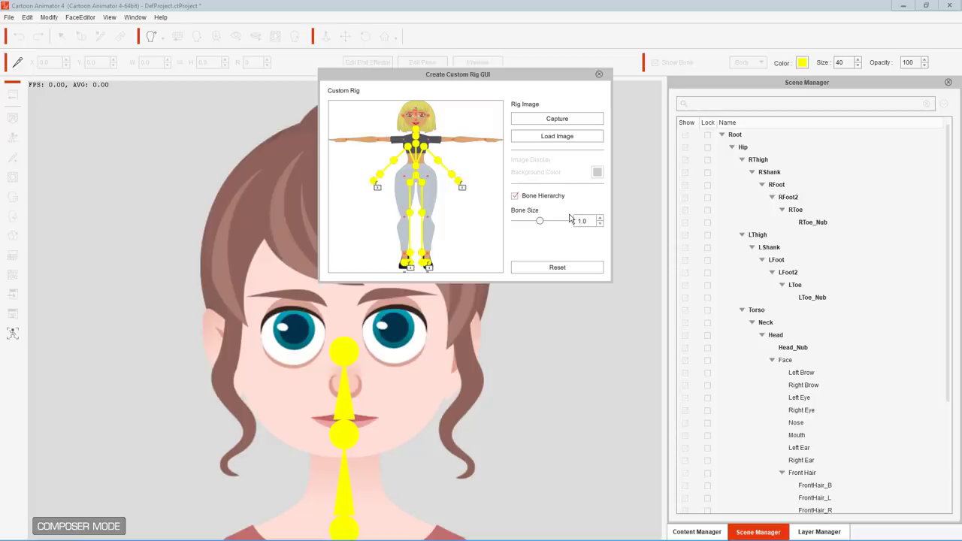
pyautogui.click(564, 268)
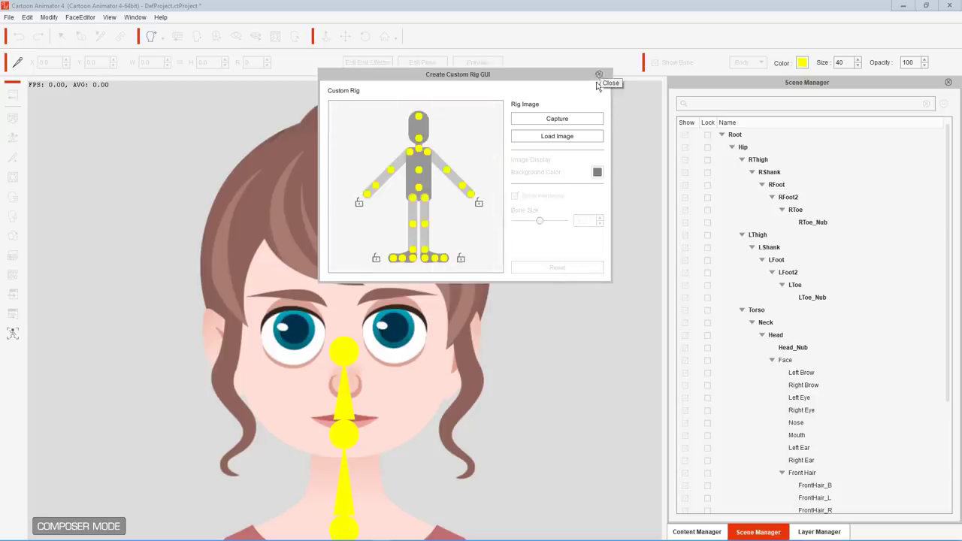
# Load Laney.png from the Desktop as the rig image once more and close the Create Custom Rig window.
pyautogui.moveTo(599, 75)
pyautogui.mouseDown()
pyautogui.moveTo(600, 130)
pyautogui.moveTo(600, 91)
pyautogui.mouseUp()
pyautogui.click(580, 149)
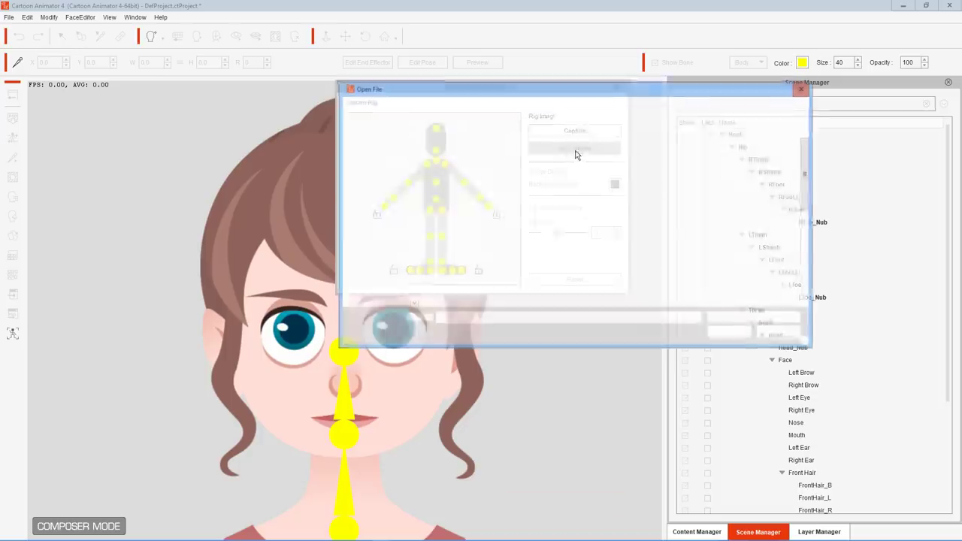
pyautogui.scroll(-3, 594, 268)
pyautogui.click(452, 255)
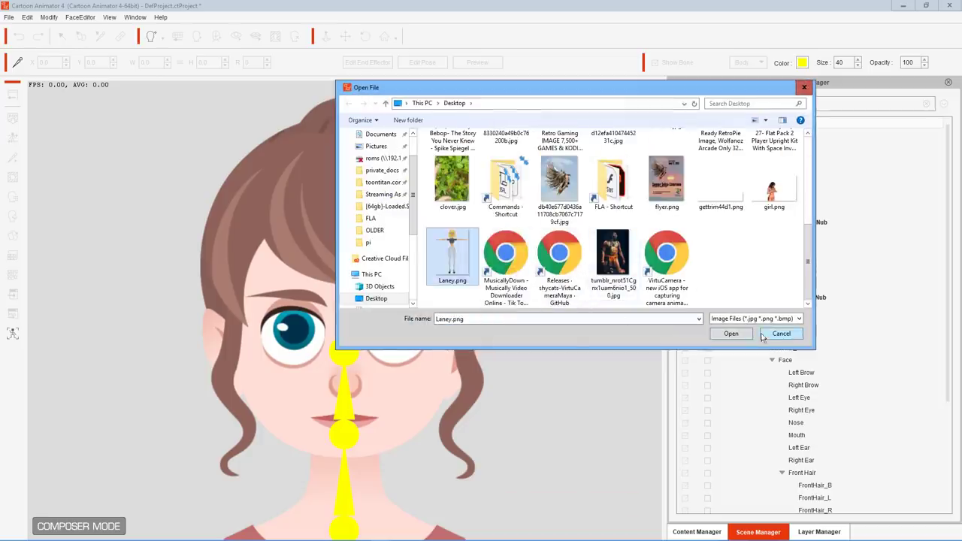
pyautogui.click(743, 333)
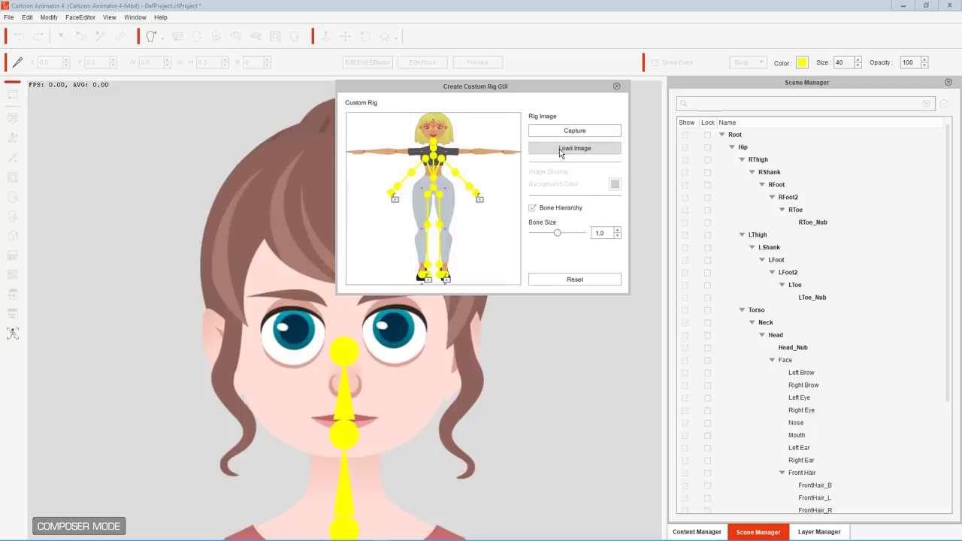
pyautogui.click(617, 86)
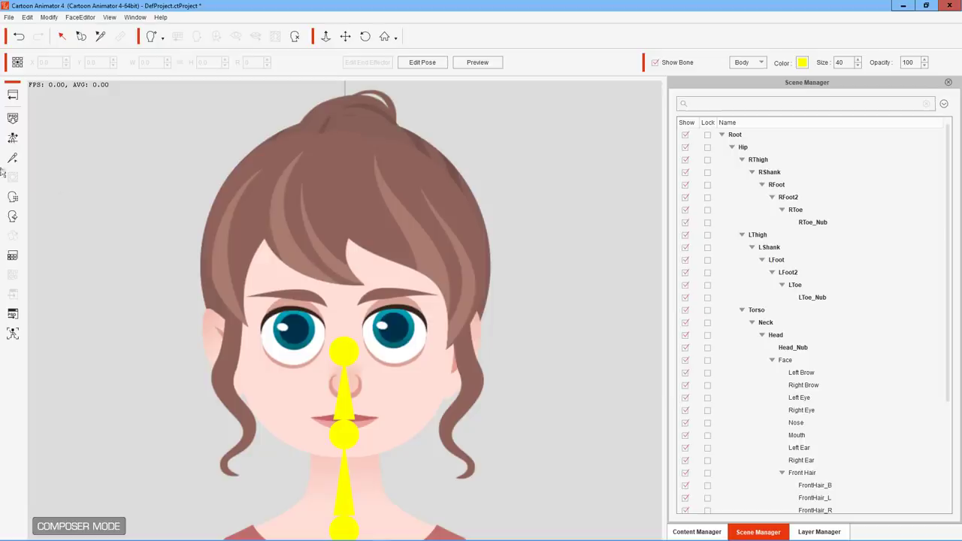
# Return to Stage mode and uncover the desktop by shrinking the Cartoon Animator window and minimizing Adobe Animate.
pyautogui.click(13, 94)
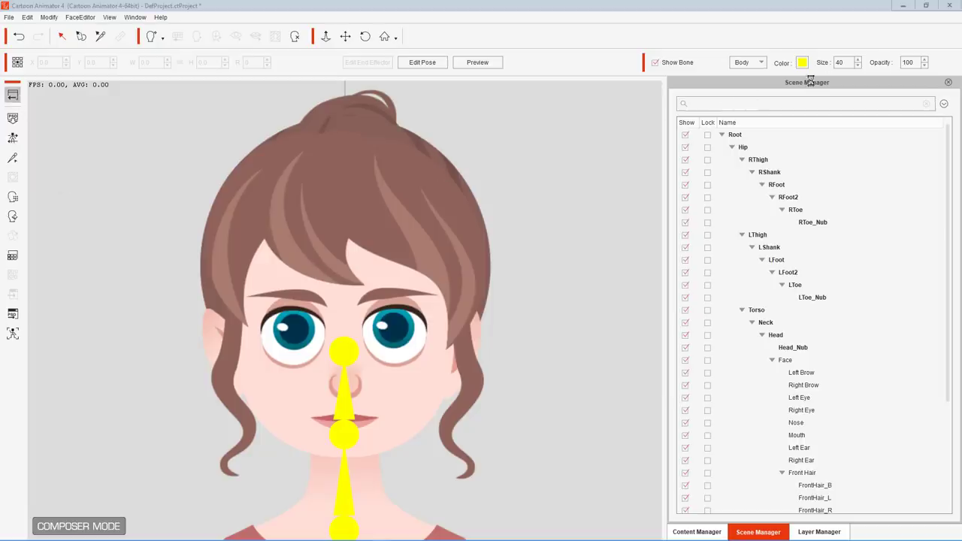
pyautogui.click(926, 6)
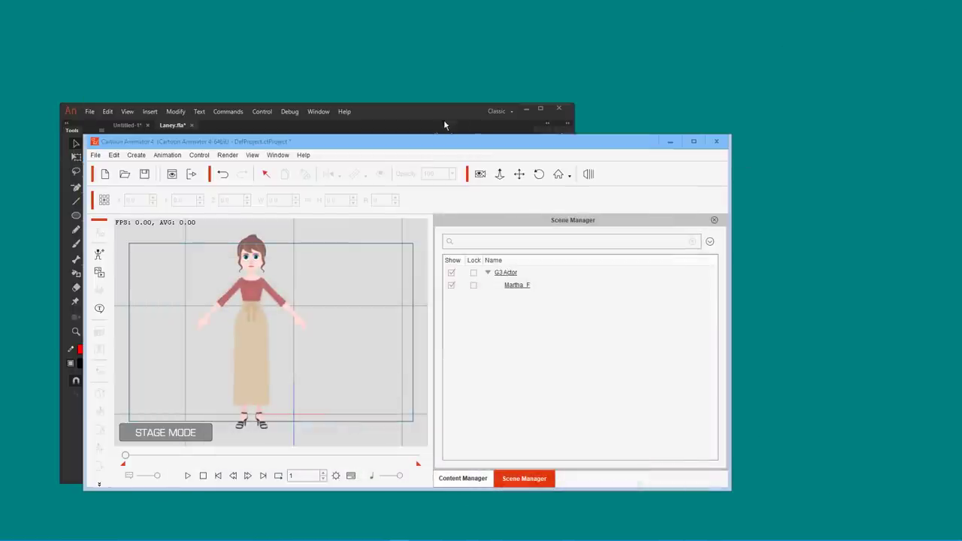
pyautogui.click(444, 121)
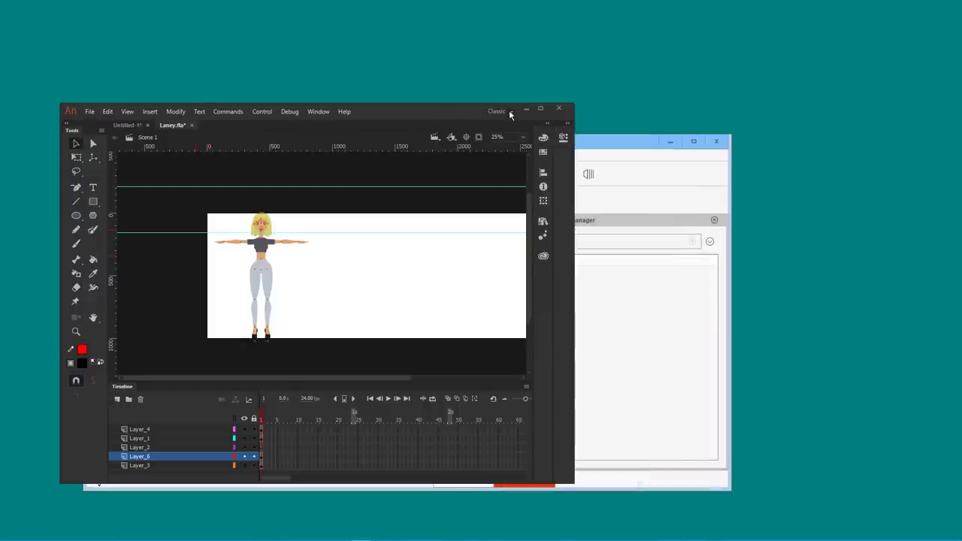
pyautogui.click(527, 110)
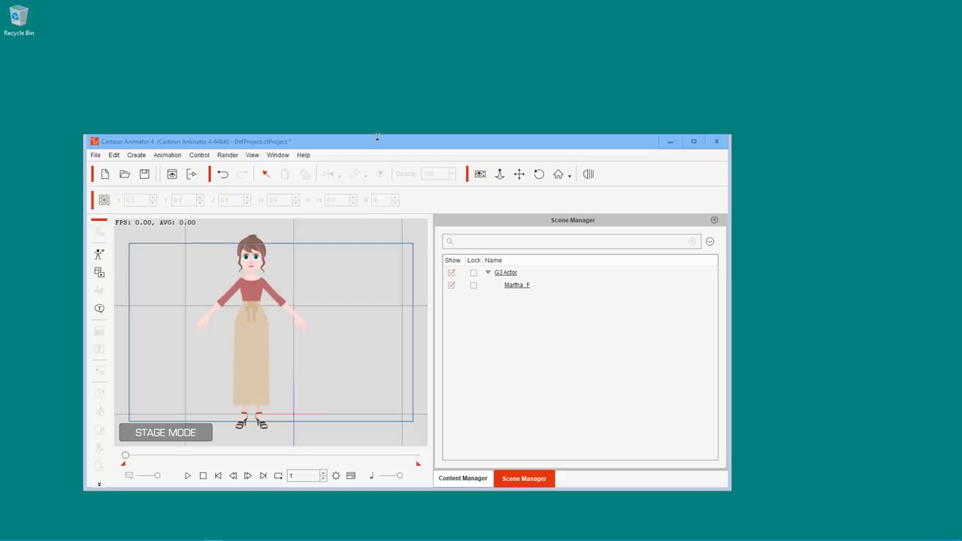
# Import the Laney character image onto the stage as a G3 Free Bone Actor.
pyautogui.moveTo(315, 259); pyautogui.dragTo(354, 308)
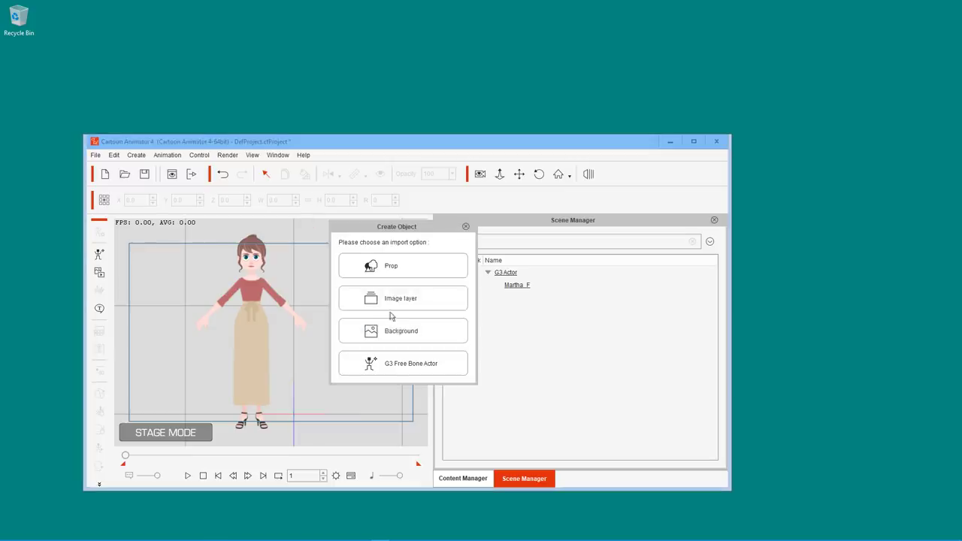
pyautogui.click(414, 368)
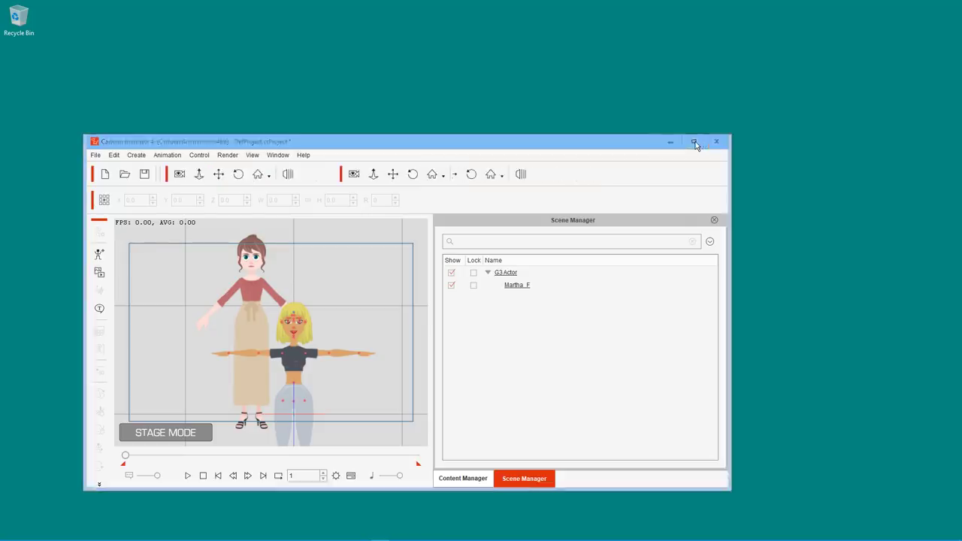
# Close the Bone Editor, select the whole character, and capture it as the image for the custom rig.
pyautogui.click(695, 141)
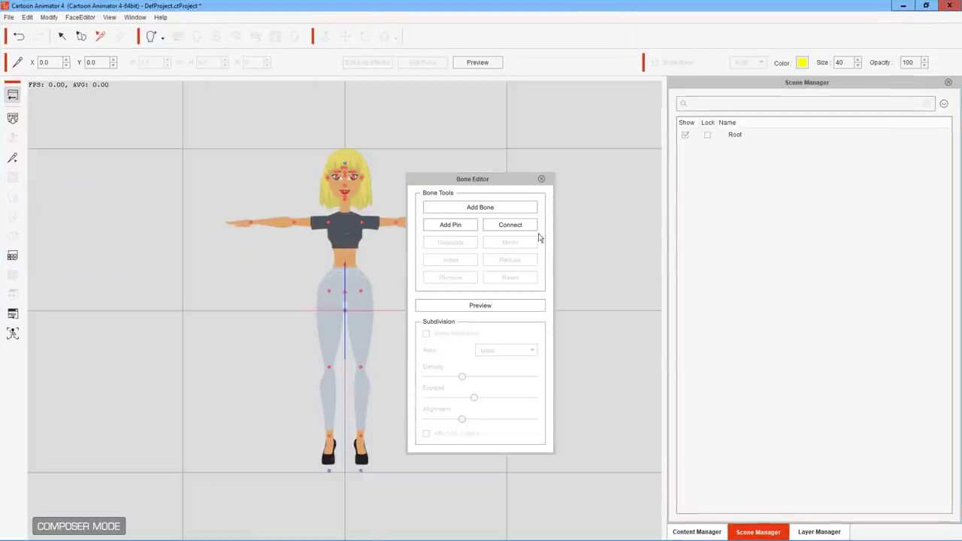
pyautogui.click(542, 179)
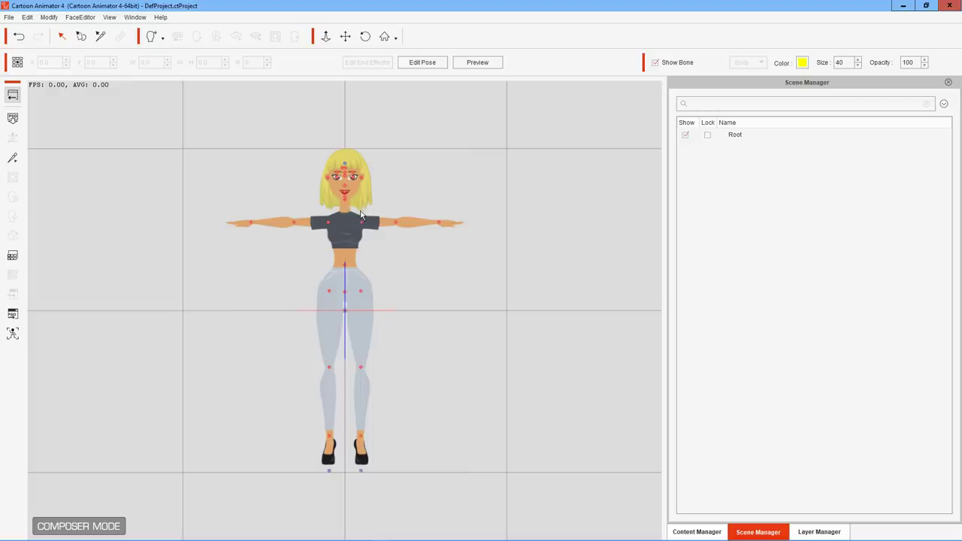
pyautogui.click(361, 216)
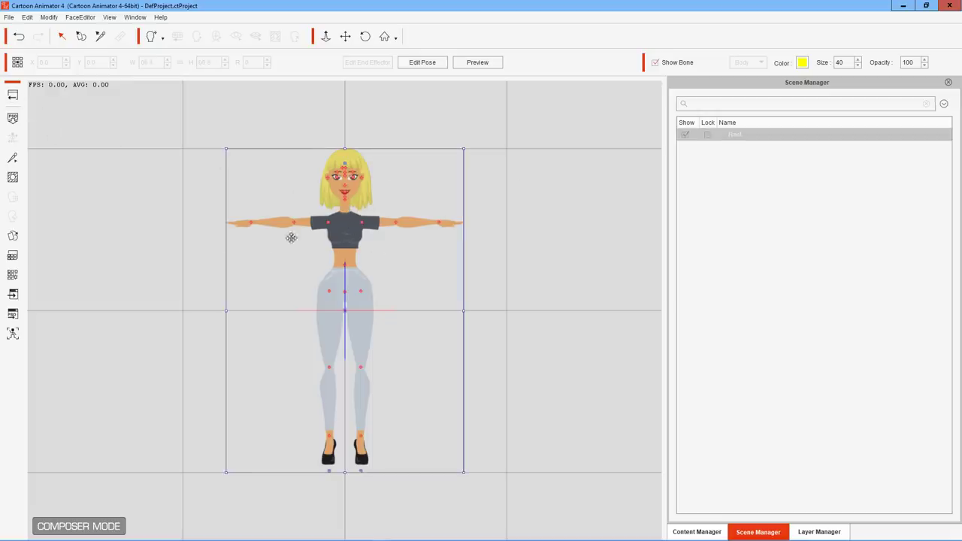
pyautogui.click(12, 333)
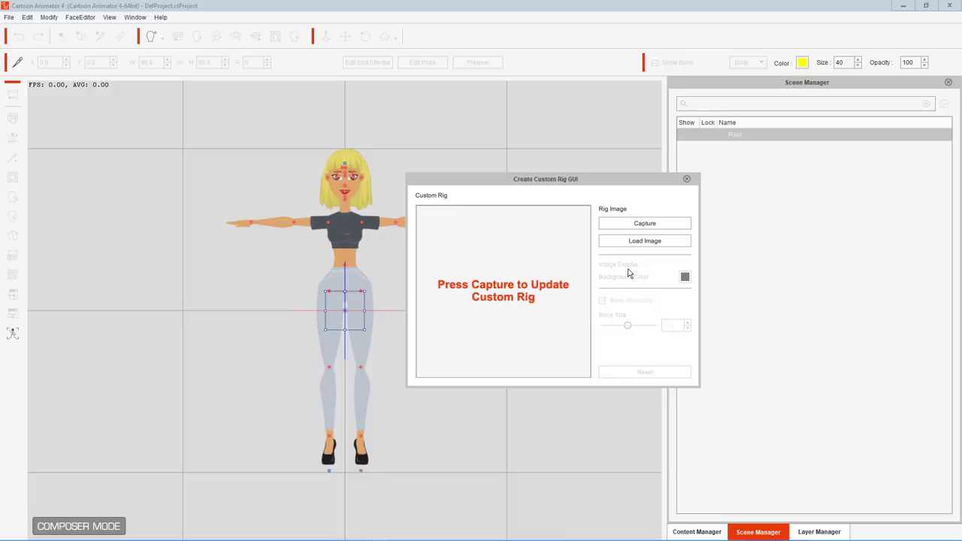
pyautogui.click(638, 226)
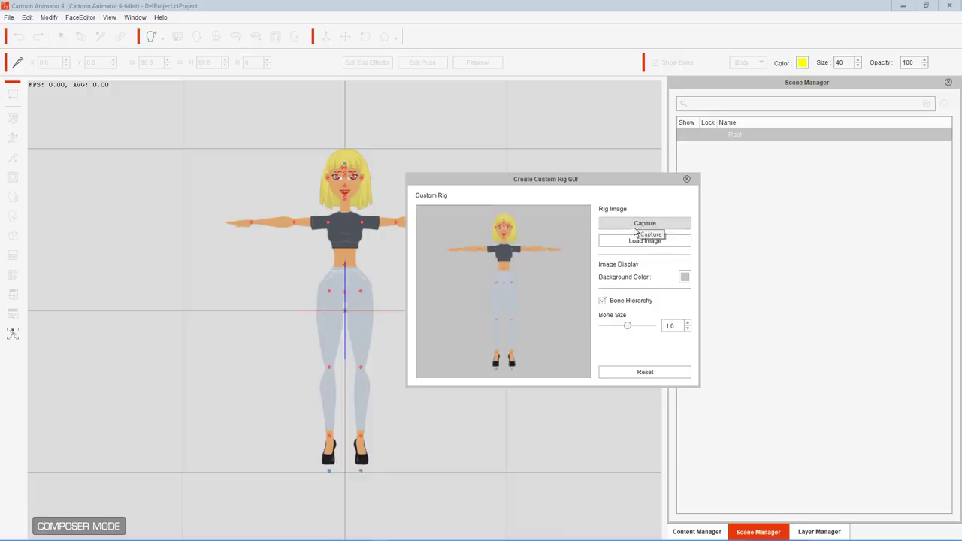
pyautogui.moveTo(636, 179); pyautogui.dragTo(687, 75)
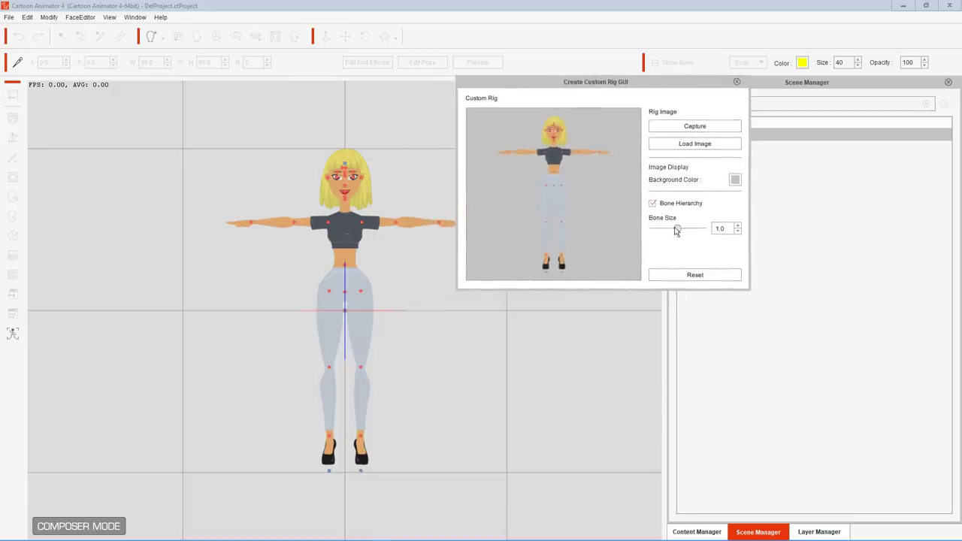
pyautogui.moveTo(677, 228)
pyautogui.mouseDown()
pyautogui.moveTo(699, 229)
pyautogui.moveTo(664, 231)
pyautogui.moveTo(678, 228)
pyautogui.mouseUp()
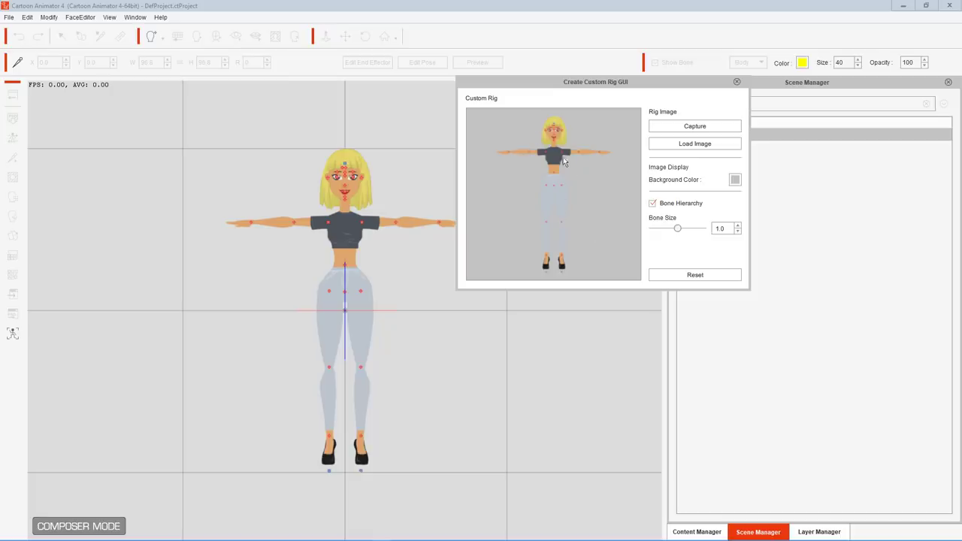
pyautogui.click(738, 82)
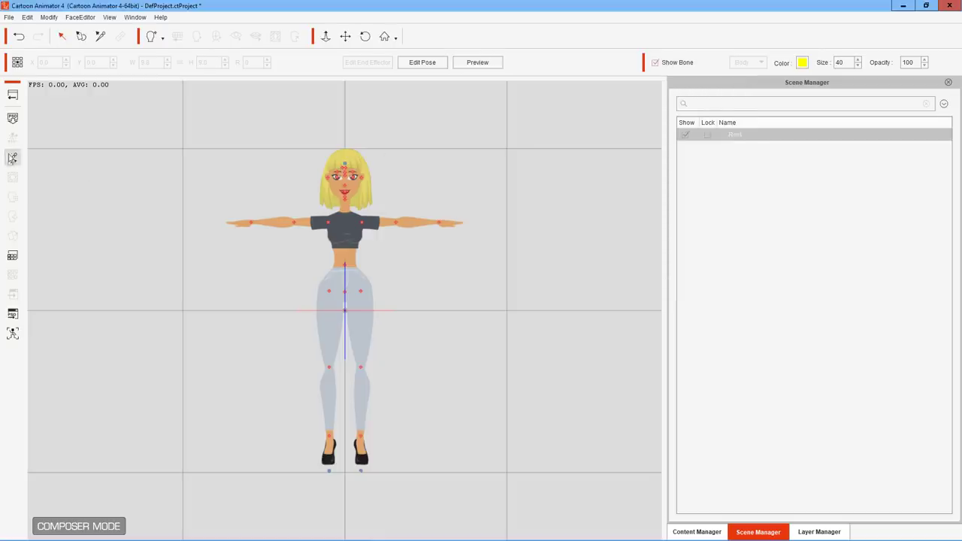
# Add a bone chain in the Bone Editor from the pelvis centre through the hip, knee and ankle of the screen-right leg to its toes.
pyautogui.click(12, 158)
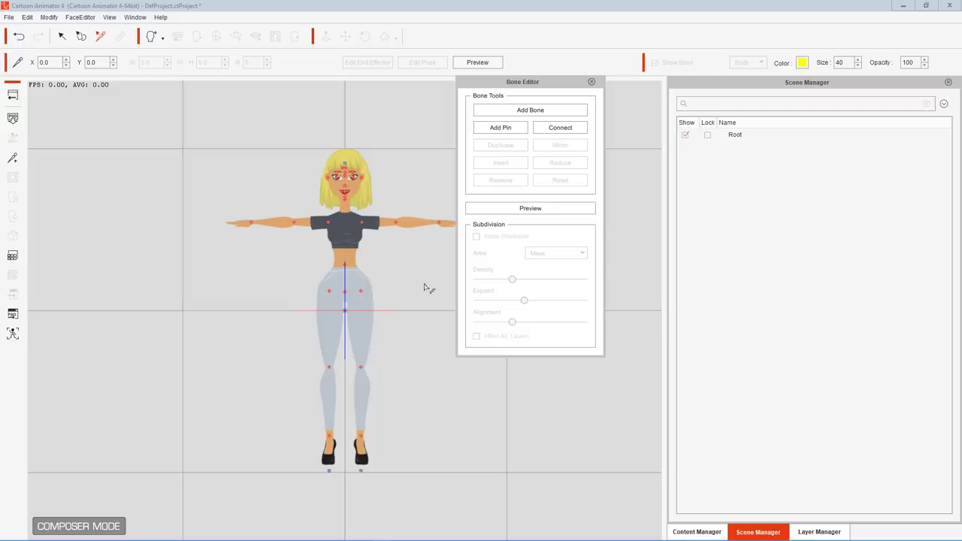
pyautogui.click(346, 294)
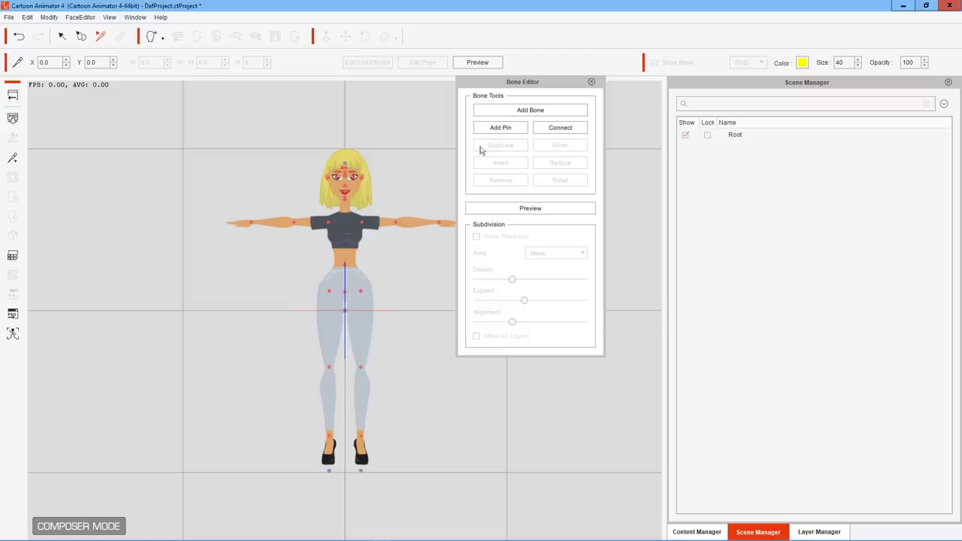
pyautogui.click(543, 113)
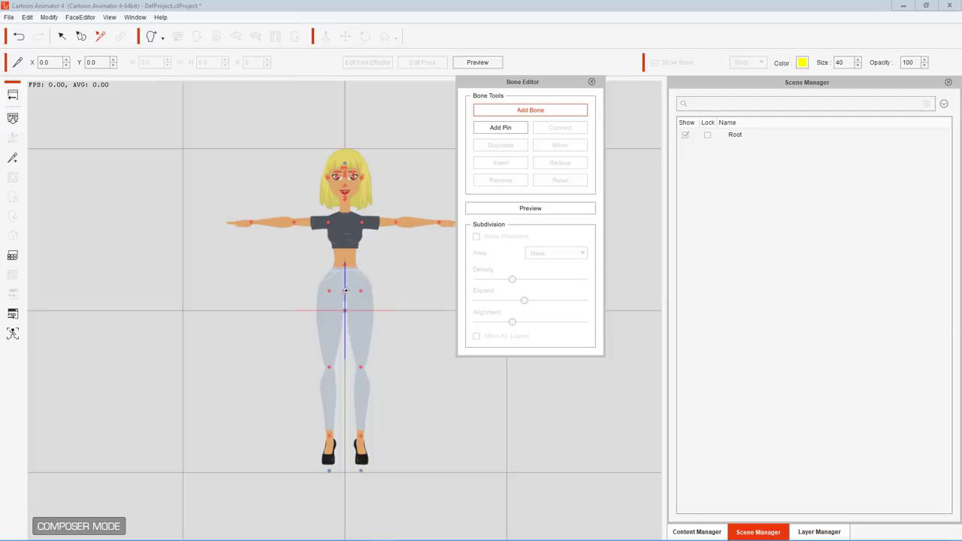
pyautogui.click(345, 291)
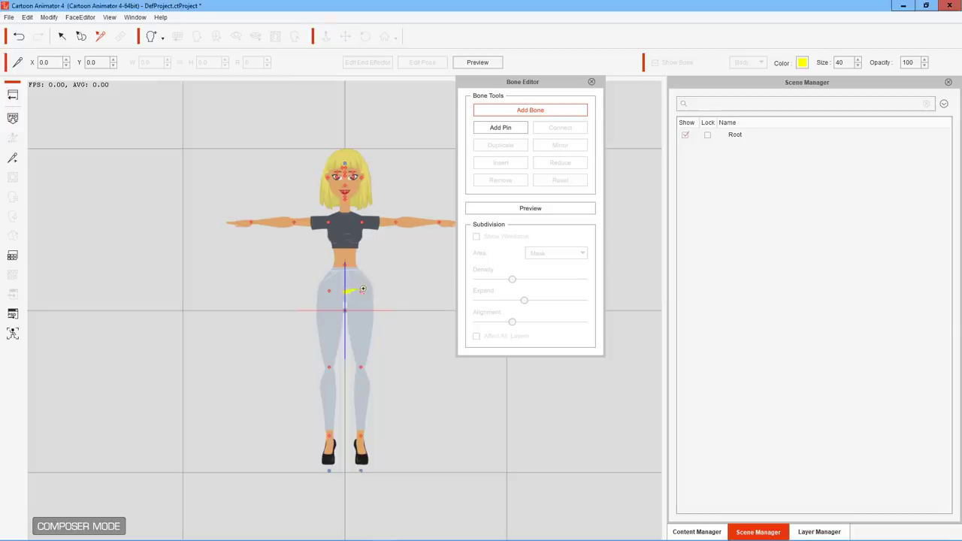
pyautogui.click(362, 291)
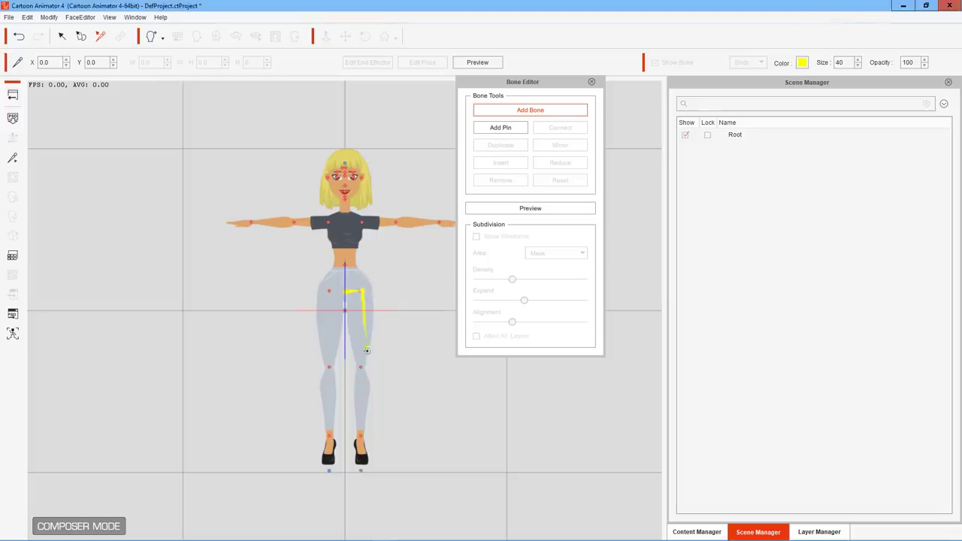
pyautogui.click(362, 368)
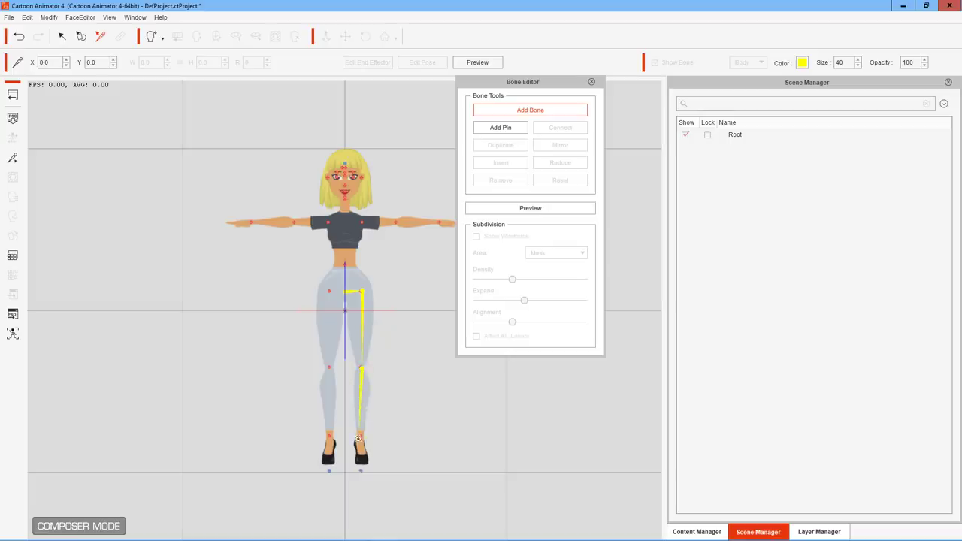
pyautogui.click(361, 435)
pyautogui.click(381, 464)
# Add a matching bone chain from the pelvis through the hip, knee and ankle of the screen-left leg down to its toes.
pyautogui.click(537, 113)
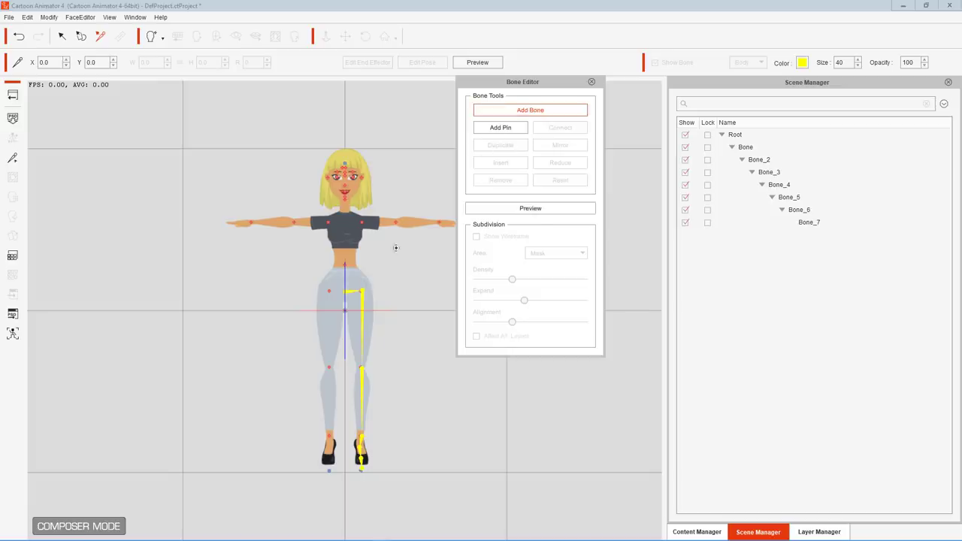
pyautogui.click(328, 291)
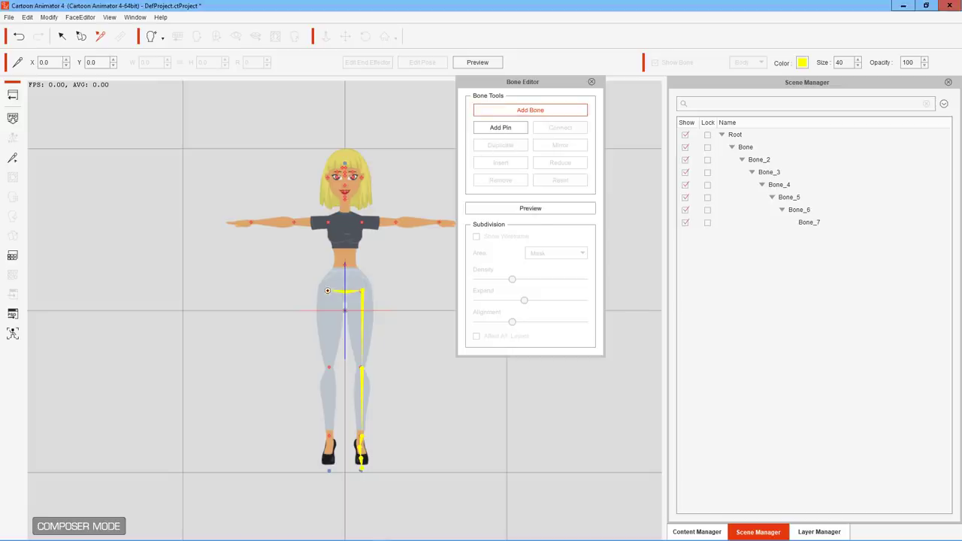
pyautogui.click(330, 366)
pyautogui.click(329, 445)
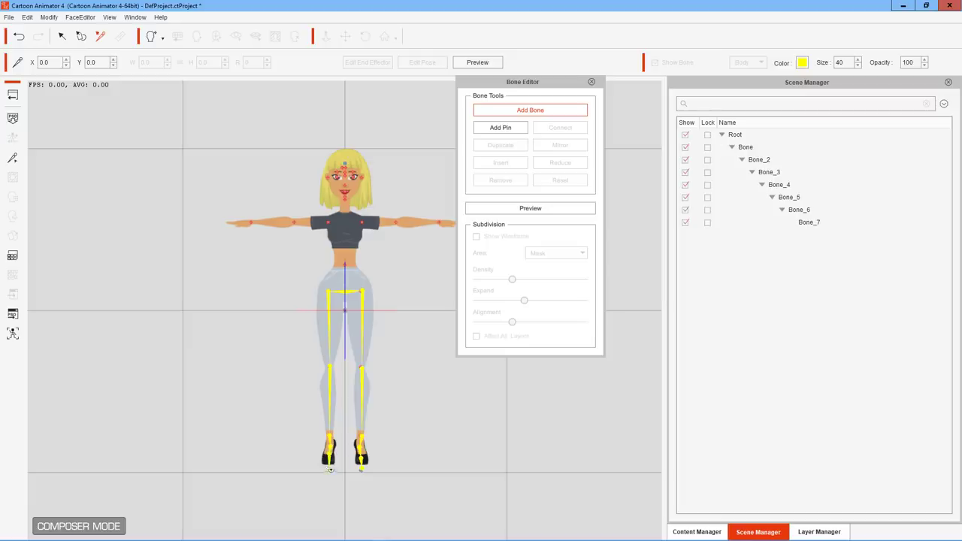
pyautogui.rightClick(331, 449)
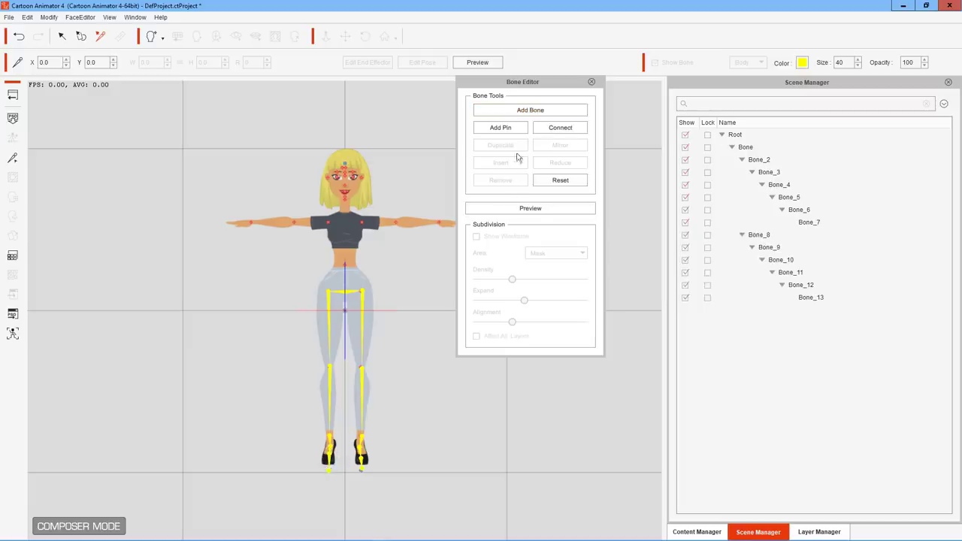
# Add bones from the pelvis to the waist and on through the shoulder, elbow and wrist of the screen-right arm.
pyautogui.click(527, 112)
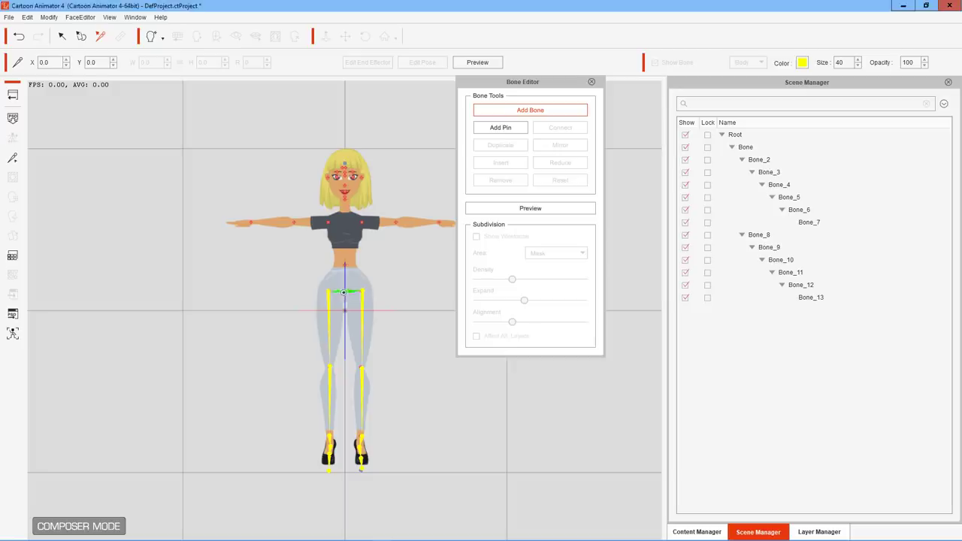
pyautogui.click(344, 291)
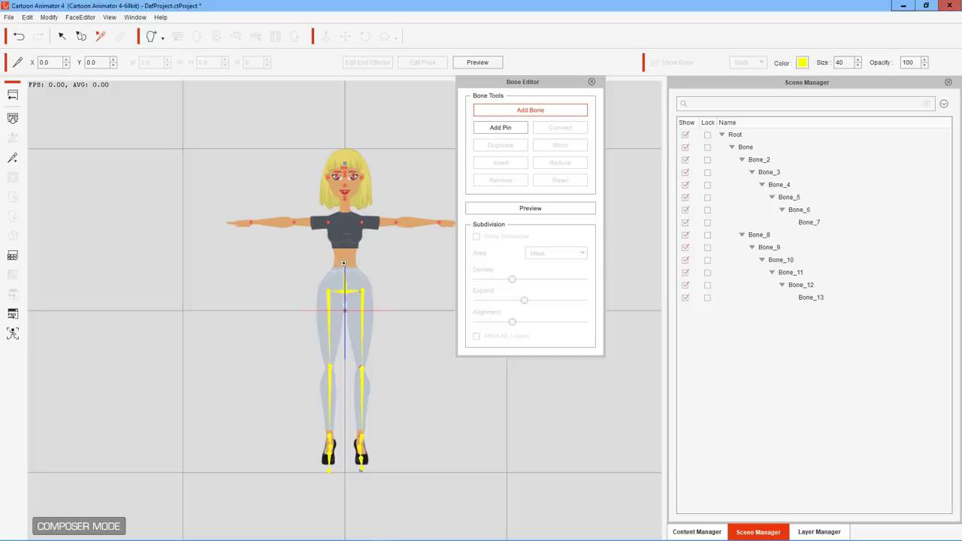
pyautogui.click(343, 261)
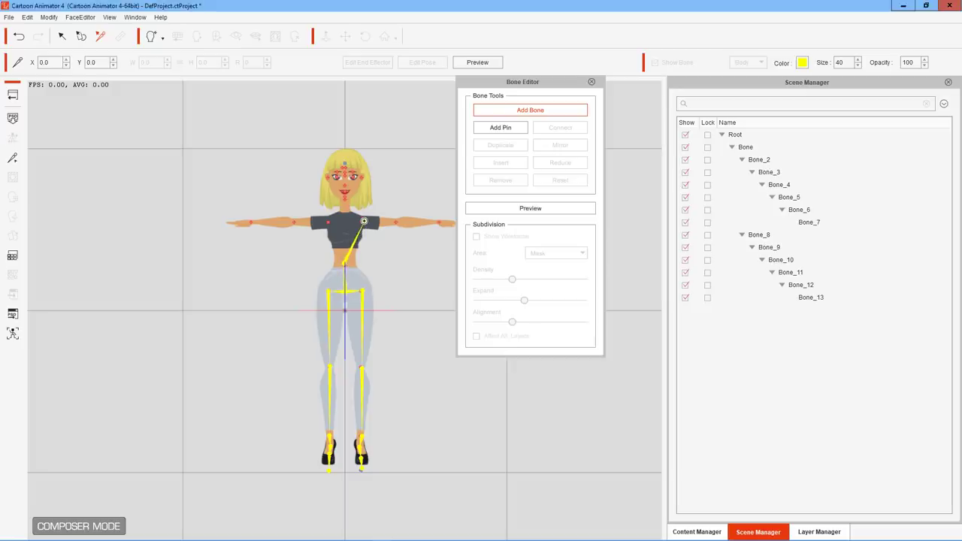
pyautogui.click(363, 221)
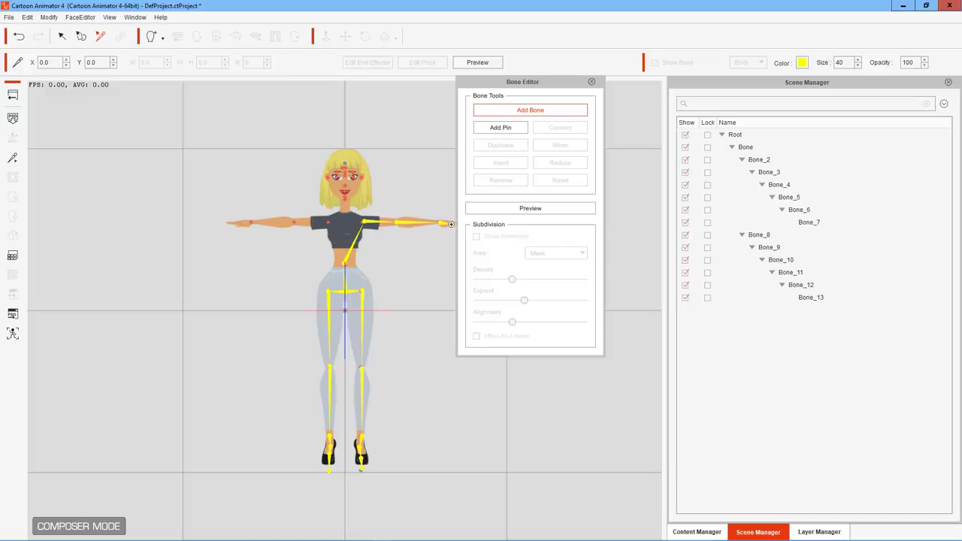
pyautogui.click(451, 224)
# Rotate the hand bone of the screen-right arm so it points outward along the hand.
pyautogui.moveTo(473, 83); pyautogui.dragTo(582, 98)
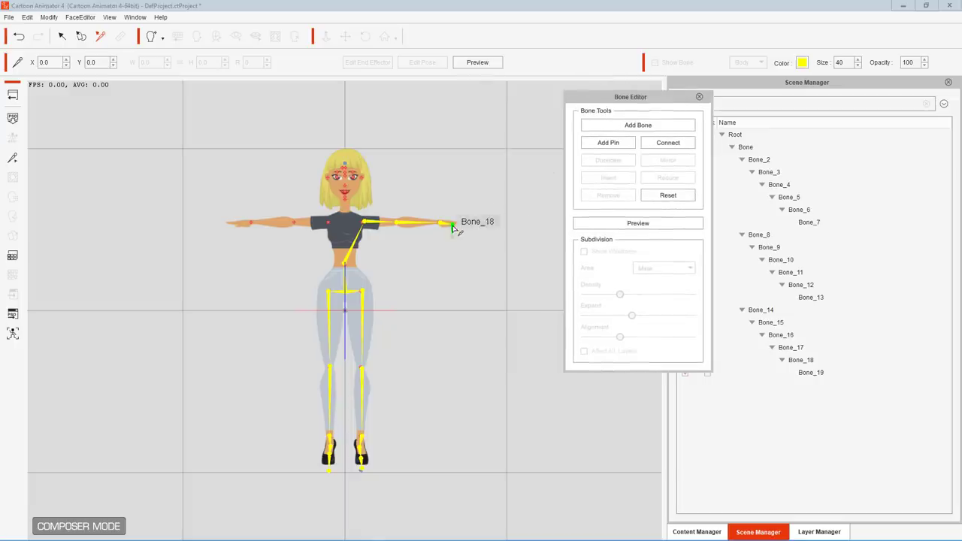
pyautogui.click(453, 227)
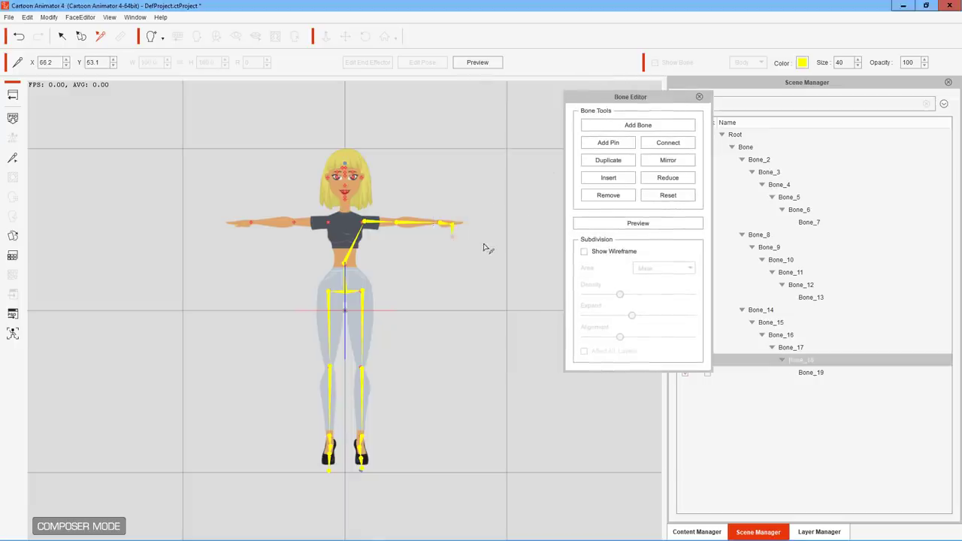
pyautogui.click(485, 248)
pyautogui.click(453, 225)
pyautogui.moveTo(481, 241); pyautogui.dragTo(500, 123)
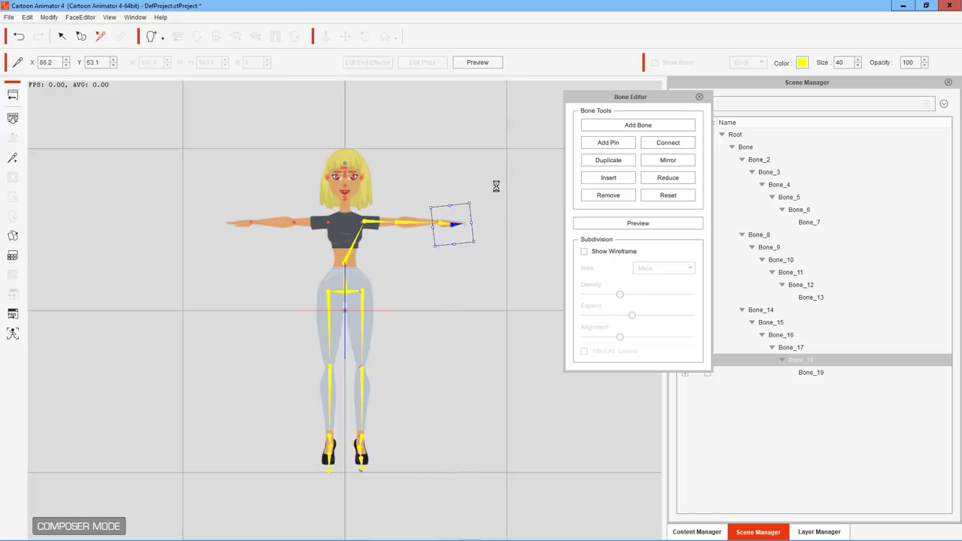
pyautogui.click(638, 126)
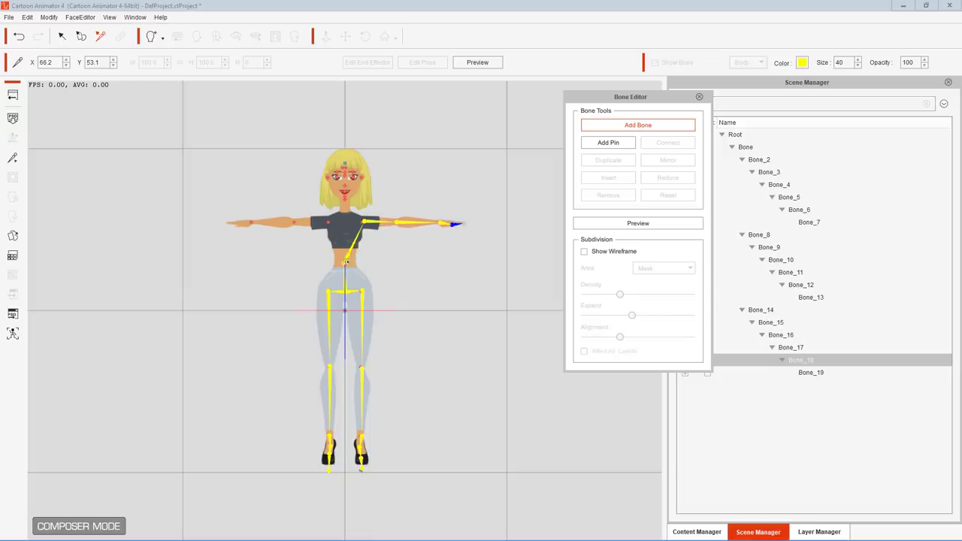
pyautogui.click(440, 223)
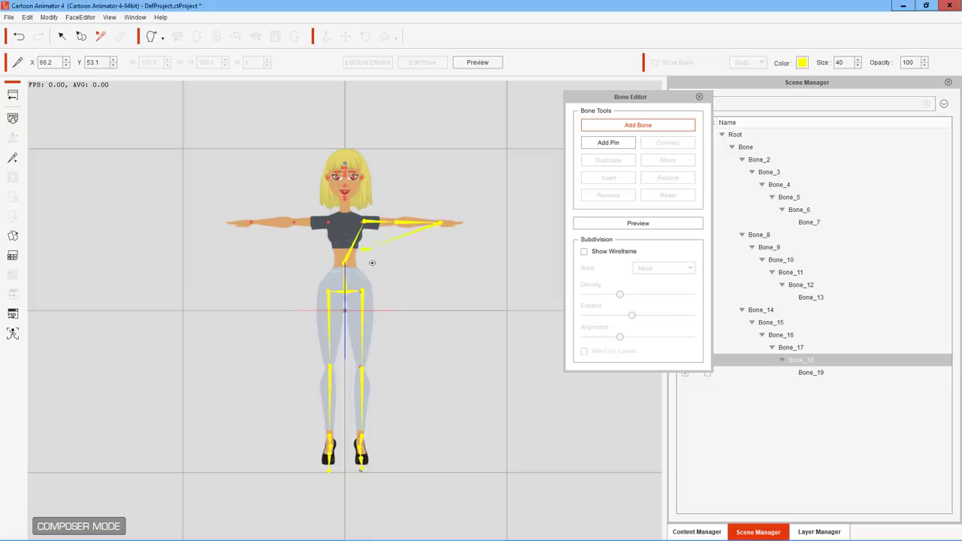
pyautogui.click(396, 259)
pyautogui.rightClick(498, 306)
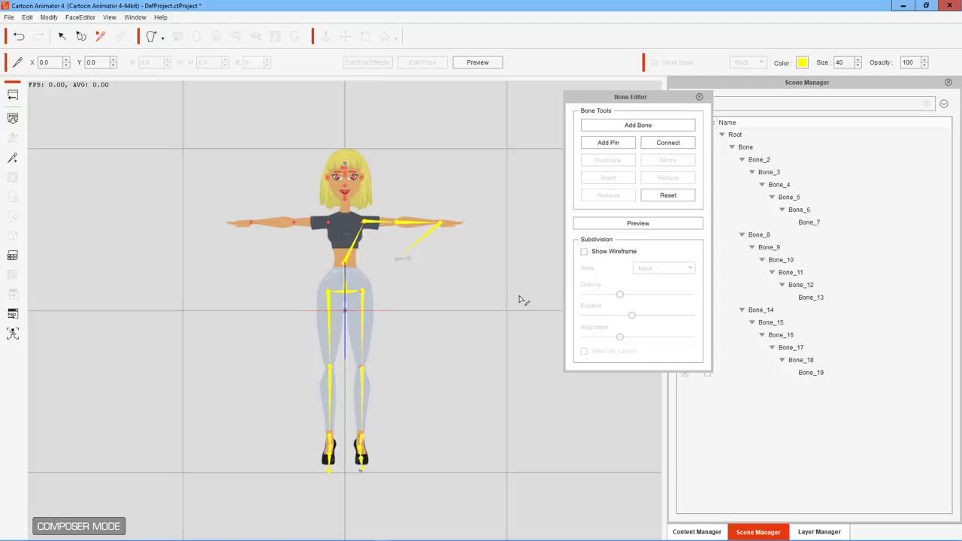
pyautogui.hotkey('ctrl', 'z')
# Add a bone chain from the waist through the shoulder, elbow and wrist of the screen-left arm to the fingertips.
pyautogui.click(621, 130)
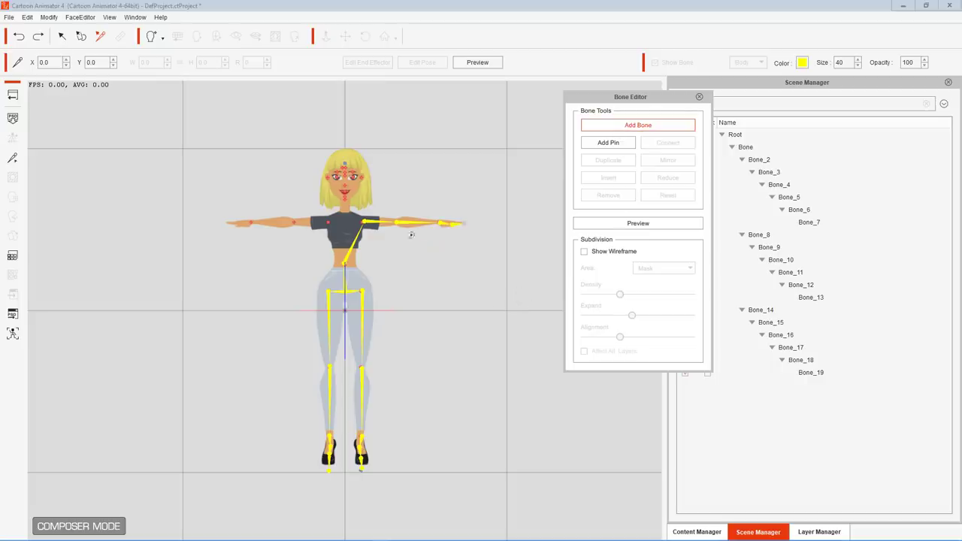
pyautogui.click(343, 263)
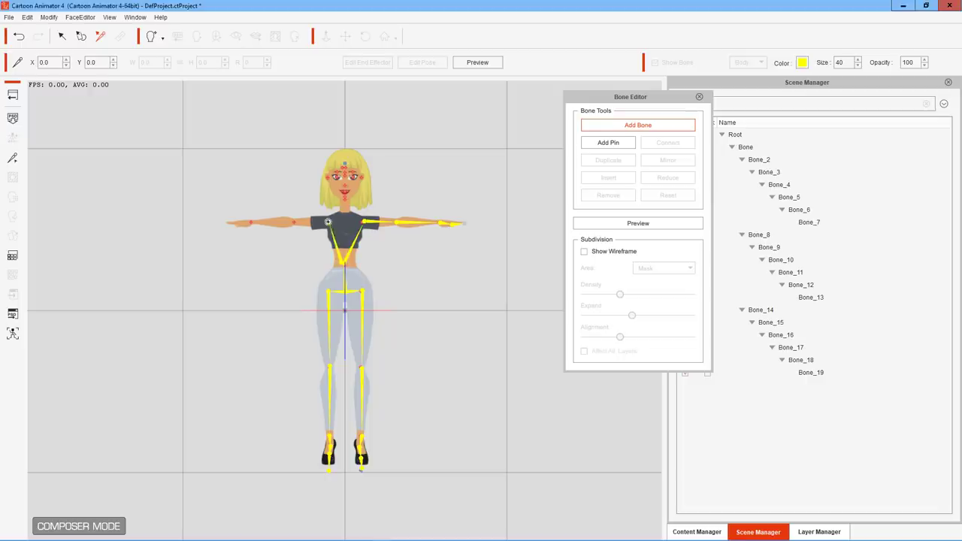
pyautogui.click(327, 220)
pyautogui.click(296, 222)
pyautogui.click(230, 223)
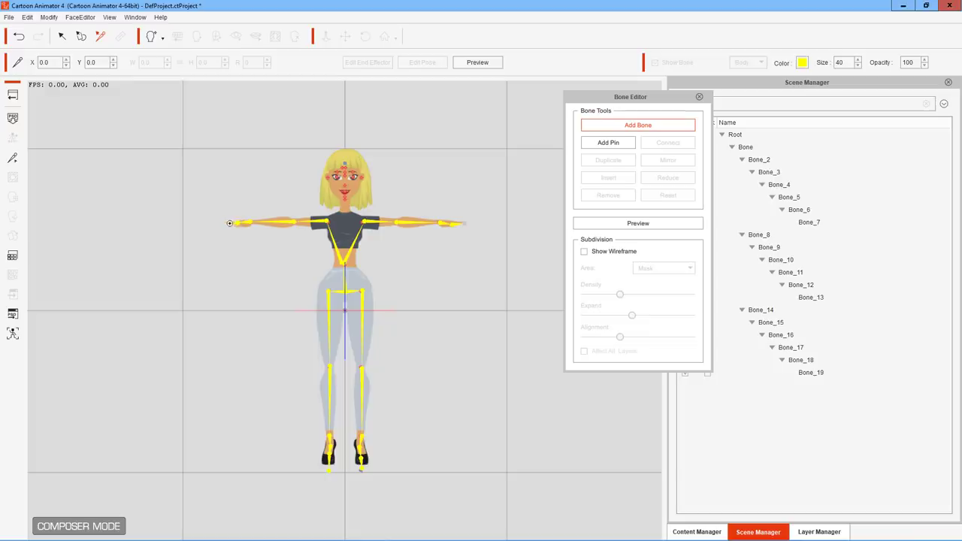
pyautogui.rightClick(298, 242)
# Add a bone chain from the waist up through the chest and neck to the top of the head.
pyautogui.click(634, 126)
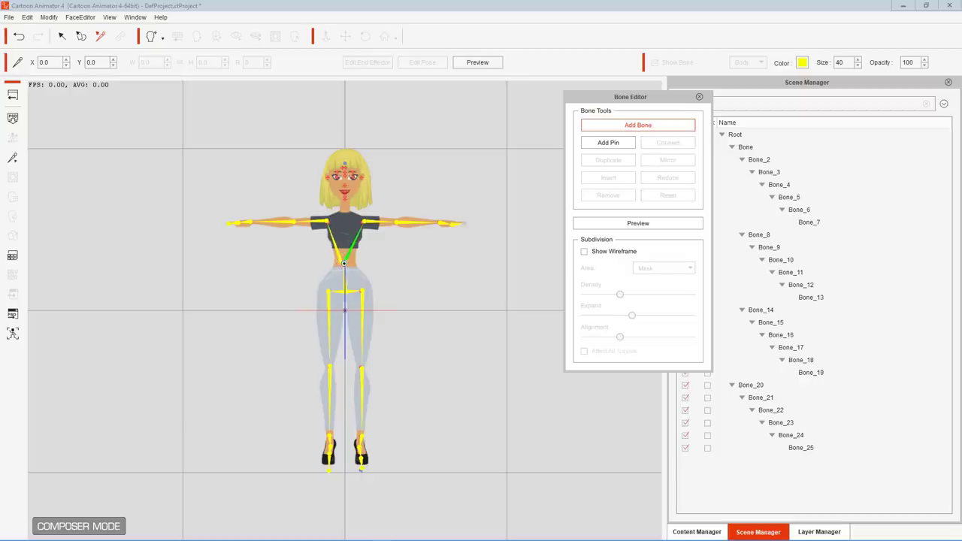
pyautogui.click(343, 263)
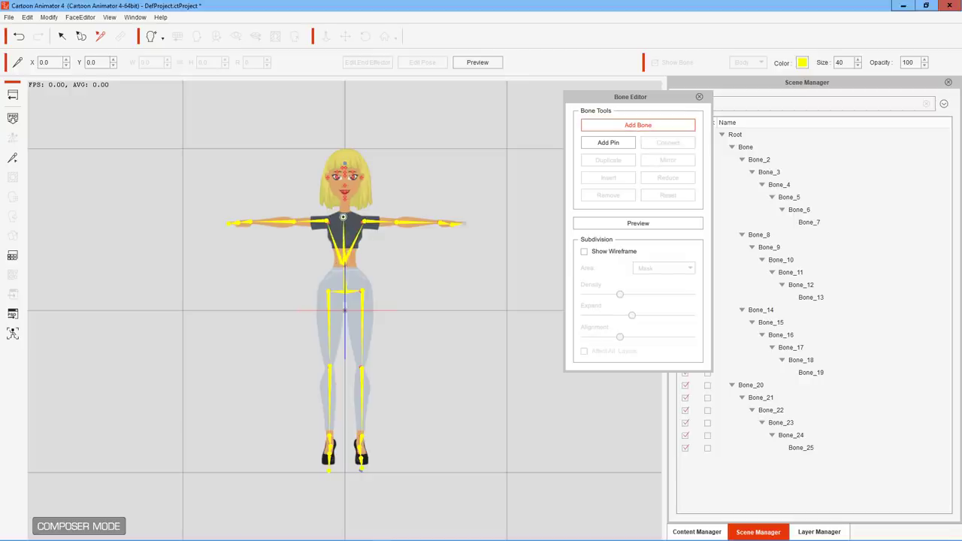
pyautogui.click(344, 197)
pyautogui.click(344, 161)
pyautogui.rightClick(358, 145)
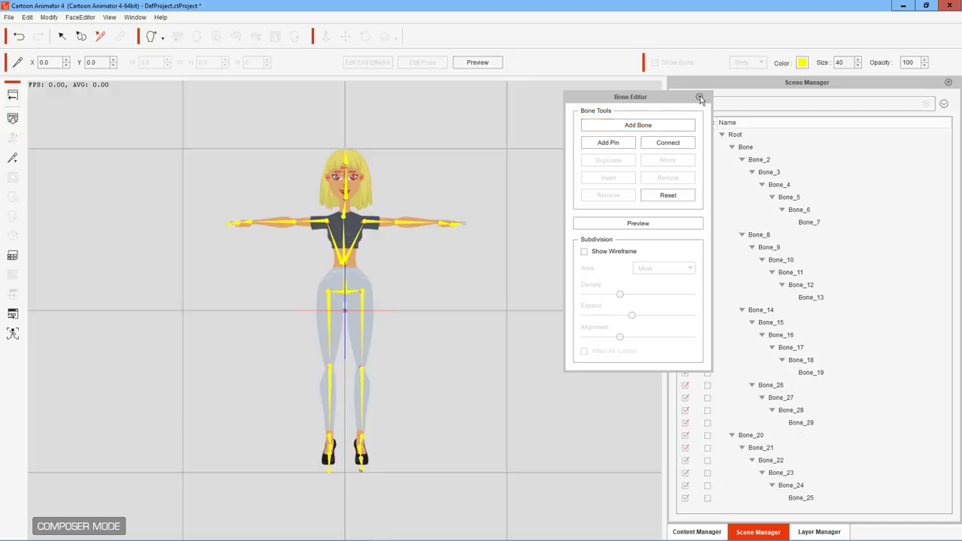
pyautogui.click(700, 96)
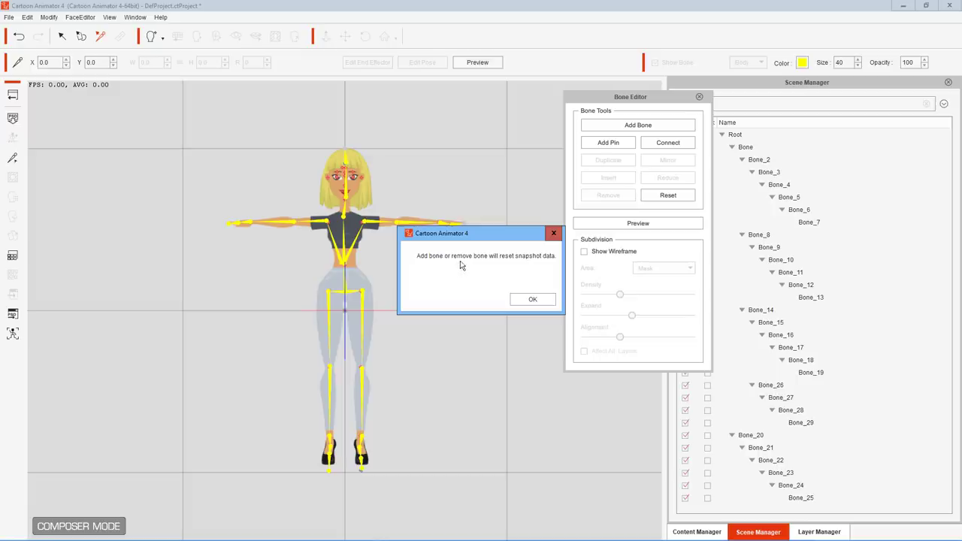
# Capture the character with its bones as the custom rig image and close the custom rig window.
pyautogui.click(534, 299)
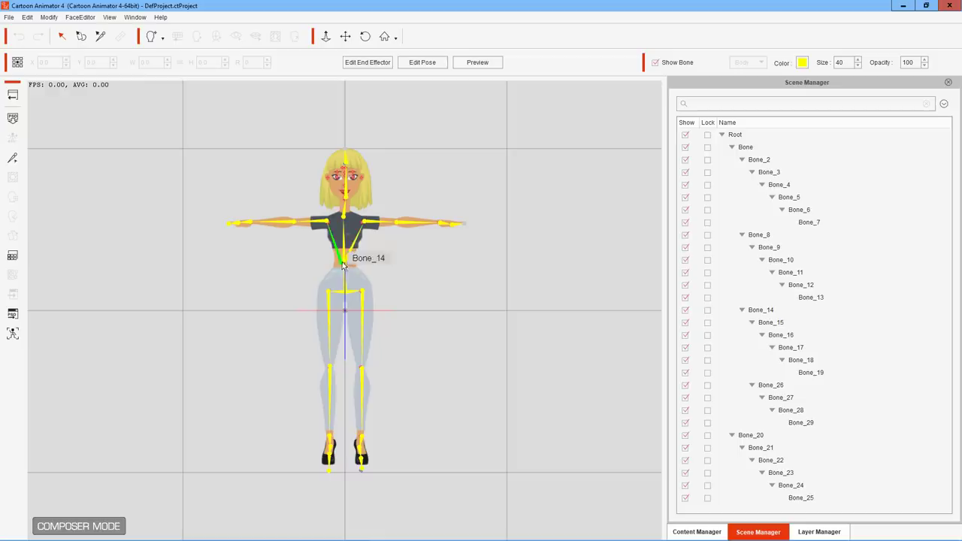
pyautogui.click(12, 333)
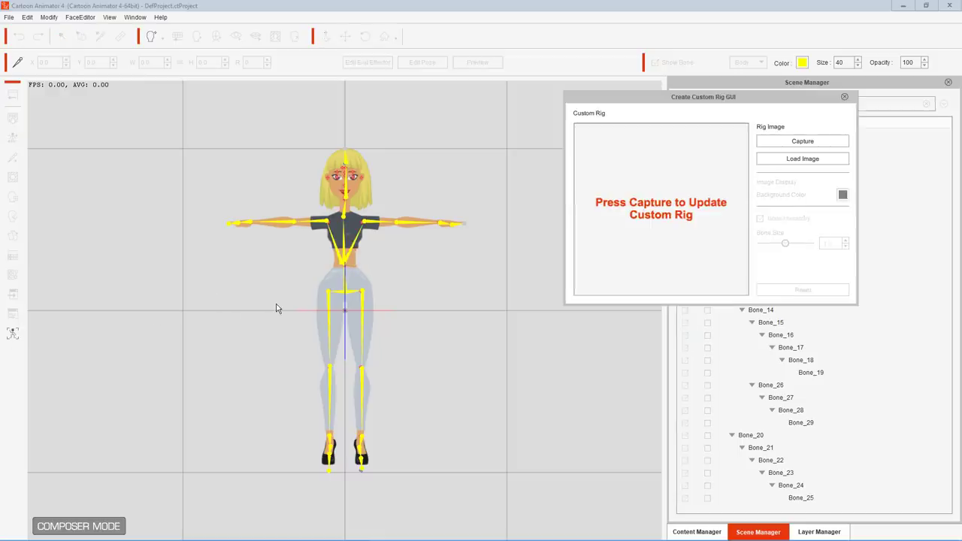
pyautogui.click(791, 143)
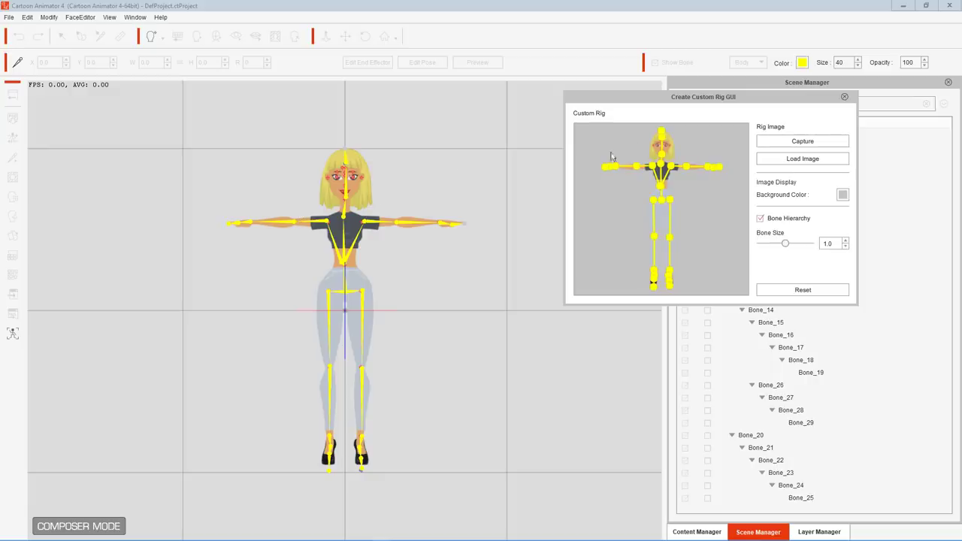
pyautogui.moveTo(672, 99); pyautogui.dragTo(584, 94)
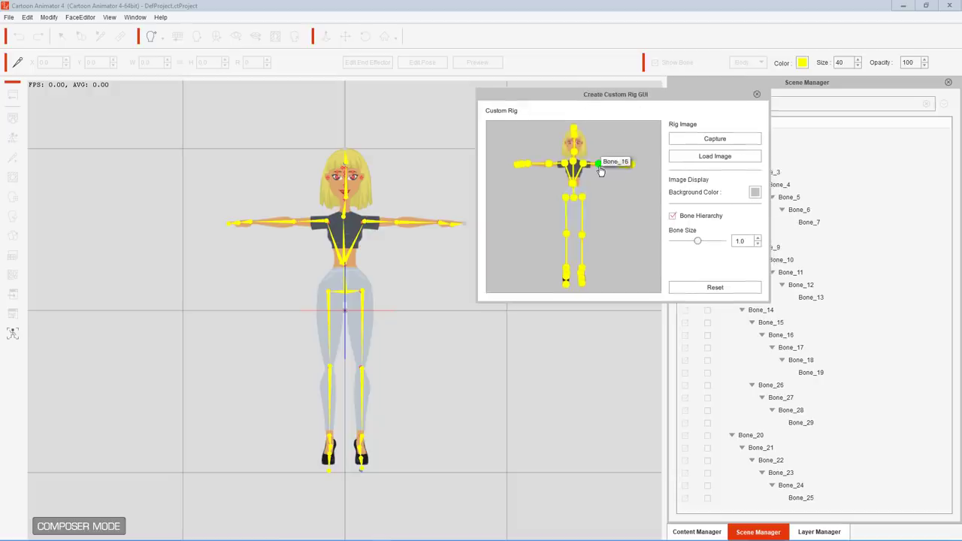
pyautogui.click(757, 94)
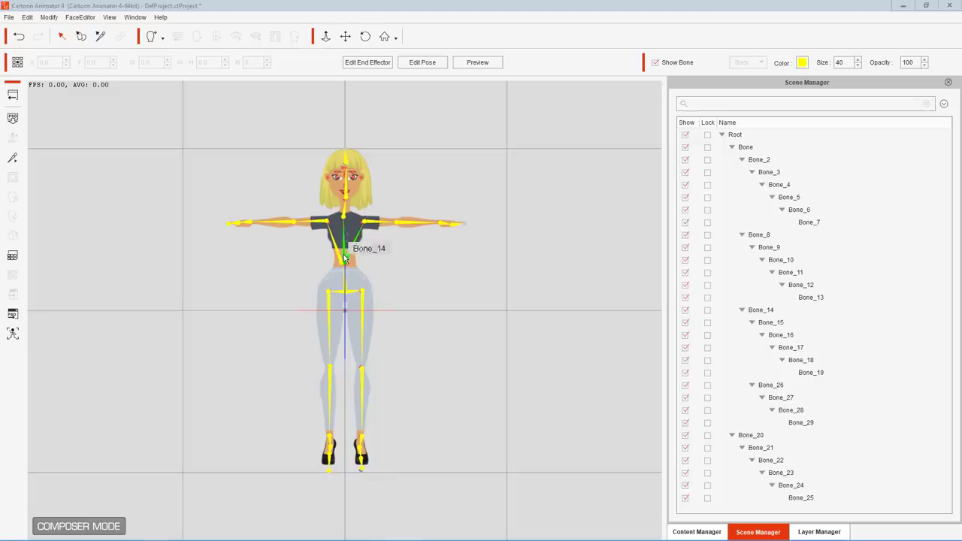
# Reopen the custom rig window to review the captured rig image, and close it.
pyautogui.click(12, 333)
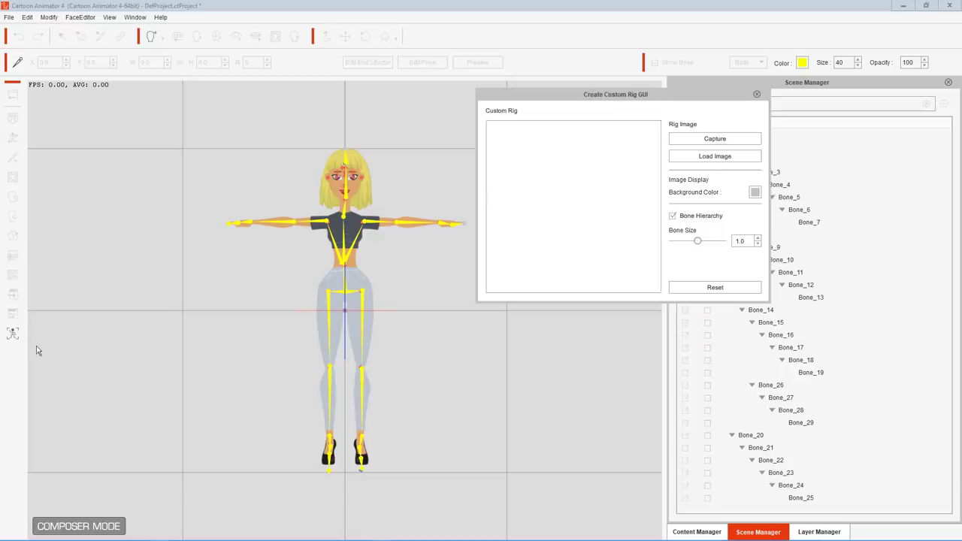
pyautogui.moveTo(641, 105)
pyautogui.mouseDown()
pyautogui.moveTo(575, 115)
pyautogui.moveTo(626, 95)
pyautogui.mouseUp()
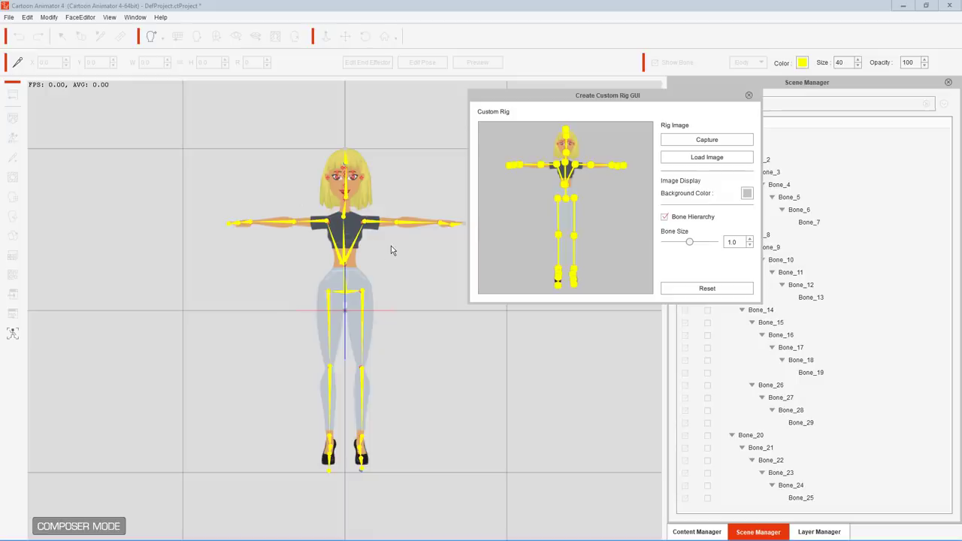
pyautogui.moveTo(713, 96); pyautogui.dragTo(739, 161)
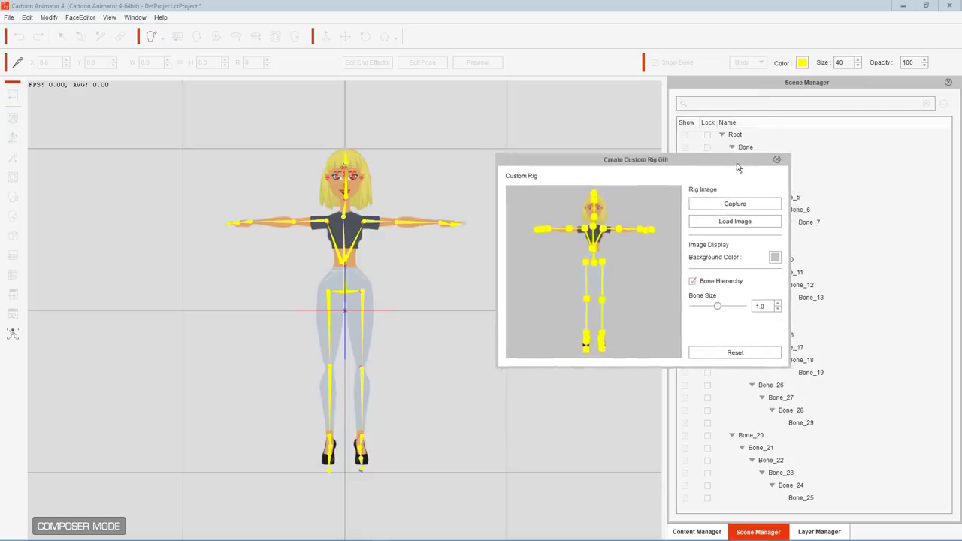
pyautogui.click(777, 159)
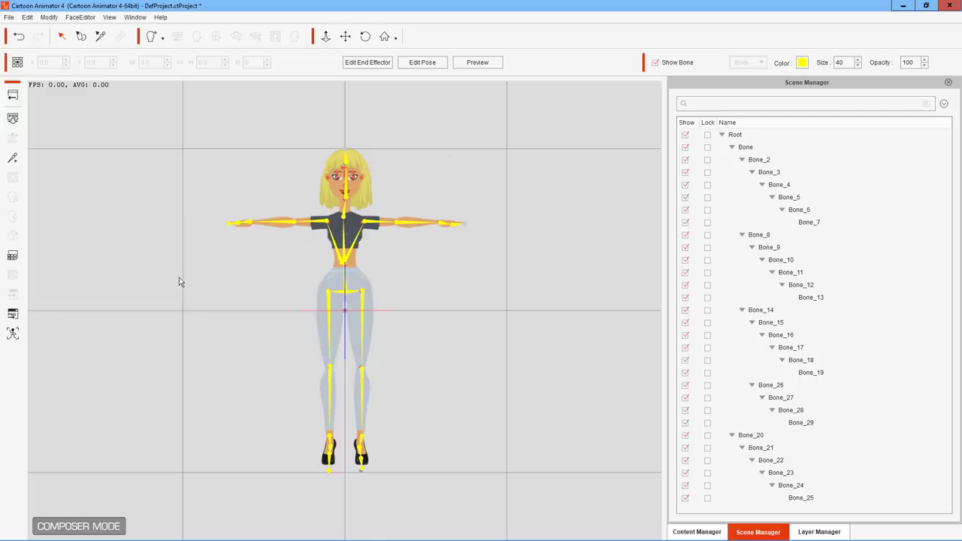
# Return to Stage Mode and delete the blonde character from the scene.
pyautogui.click(351, 200)
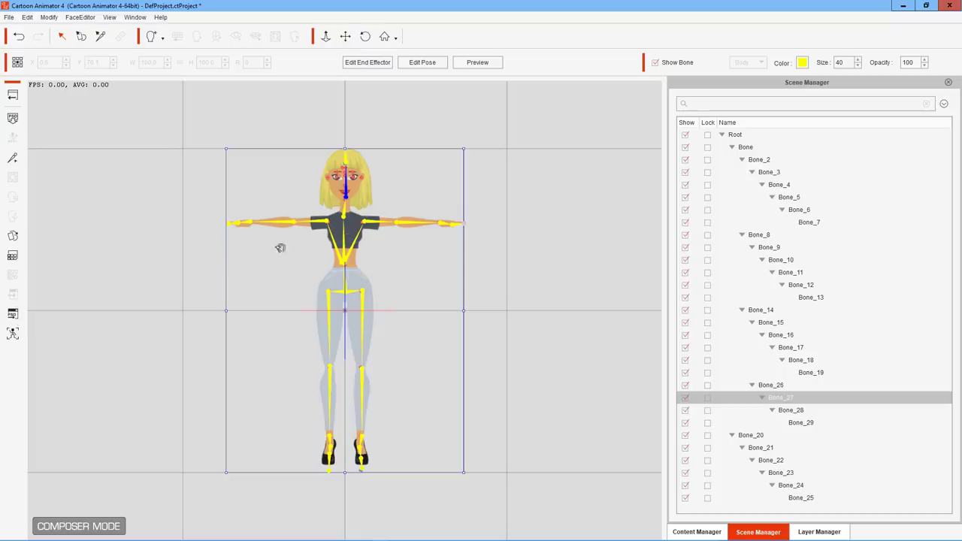
pyautogui.click(15, 98)
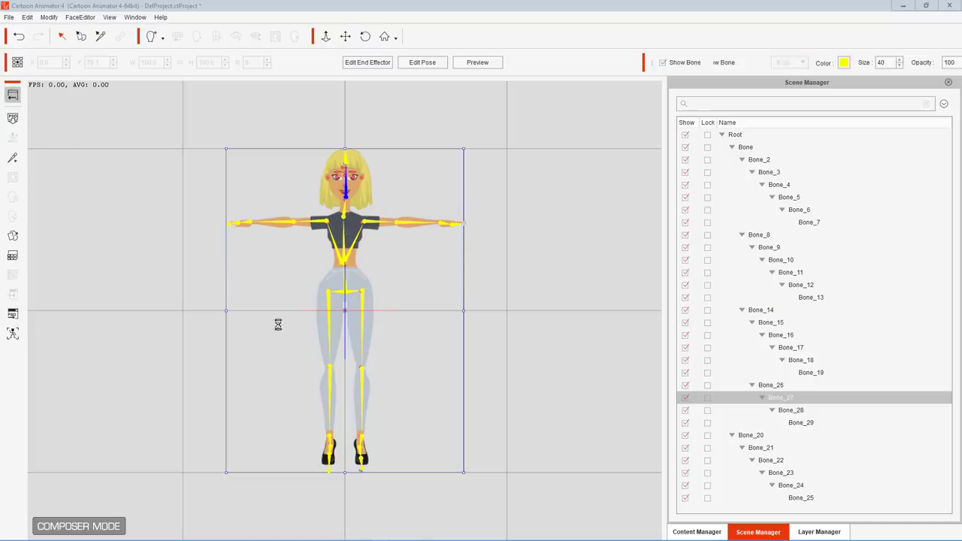
pyautogui.click(403, 293)
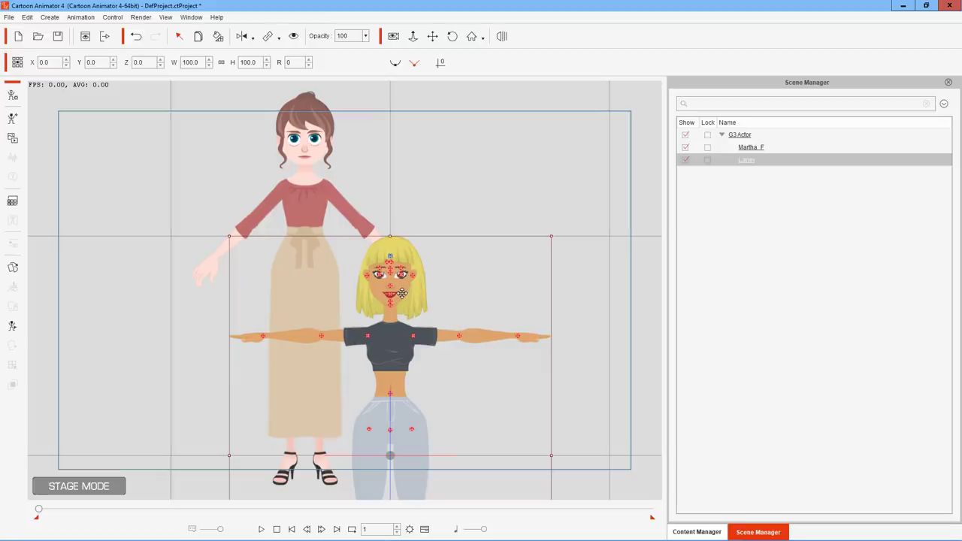
pyautogui.press('Delete')
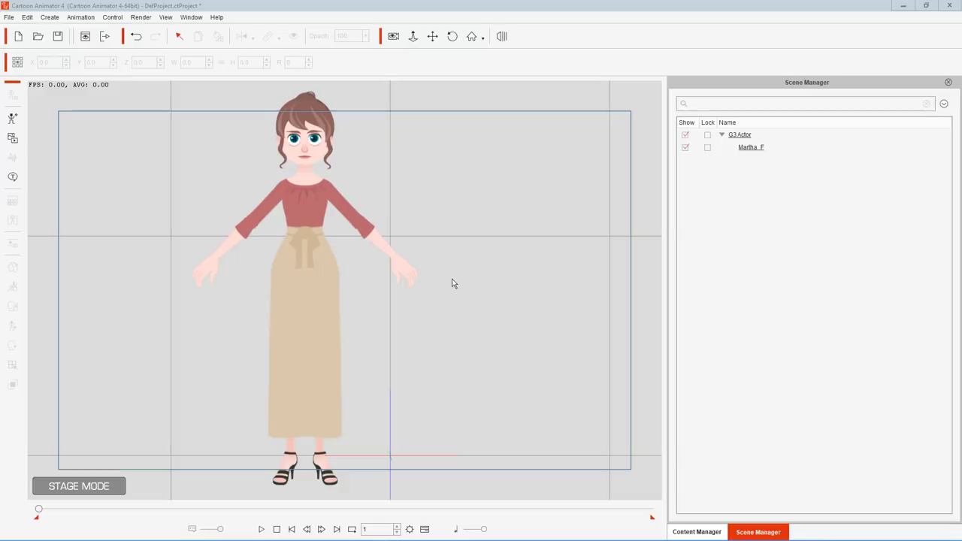
# Save the project to the Desktop as DefProject.ctProject.
pyautogui.click(6, 29)
pyautogui.click(8, 17)
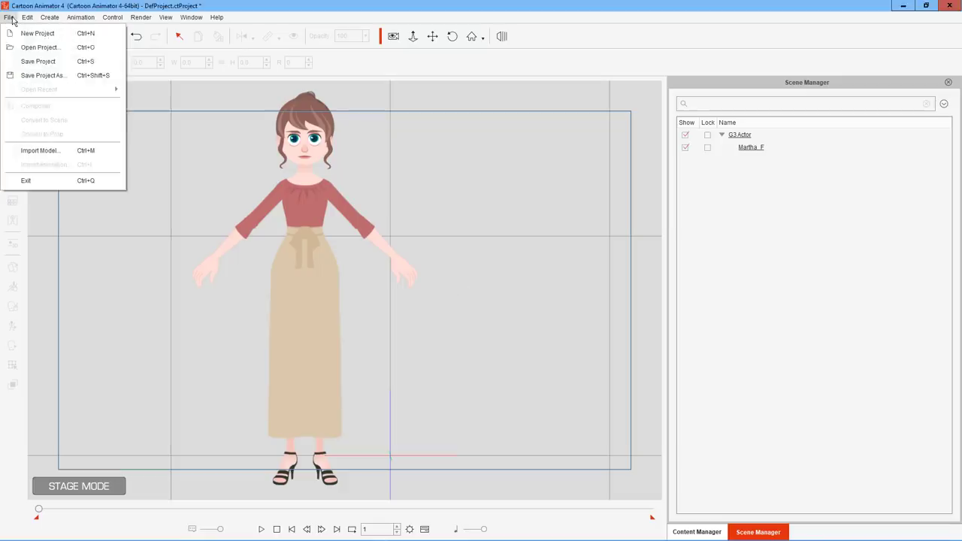
pyautogui.click(47, 72)
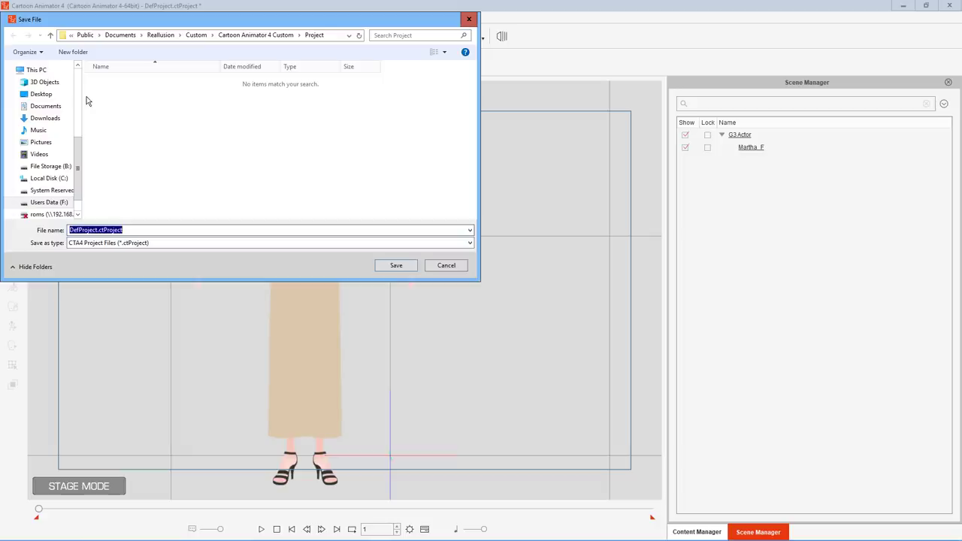
pyautogui.click(40, 94)
pyautogui.click(398, 267)
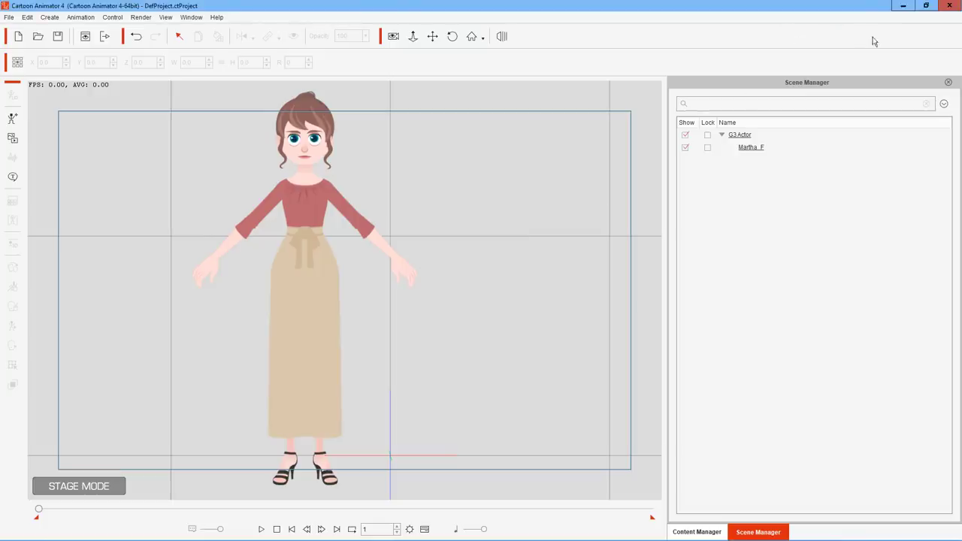
# Minimize Cartoon Animator, move the saved DefProject file on the desktop, and bring Cartoon Animator back maximized.
pyautogui.click(901, 6)
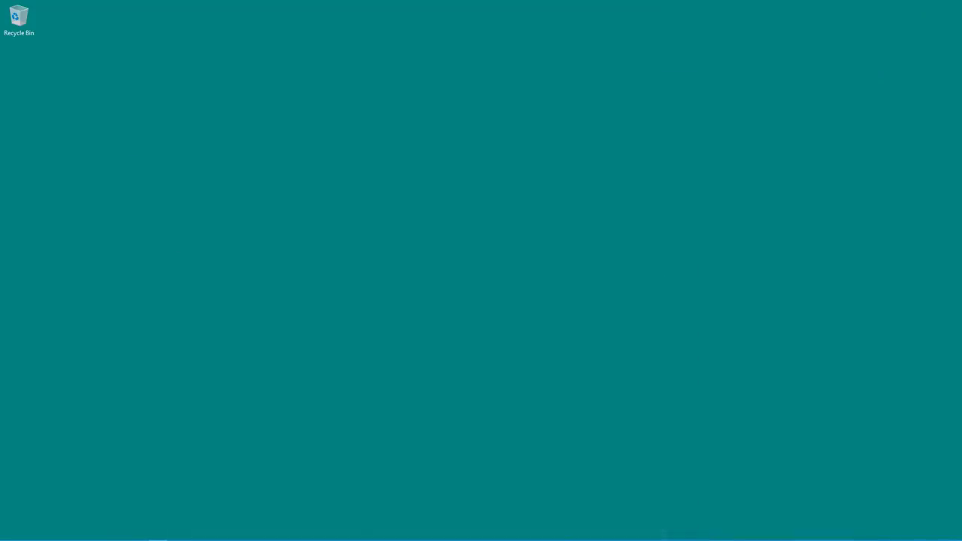
pyautogui.moveTo(231, 70); pyautogui.dragTo(203, 204)
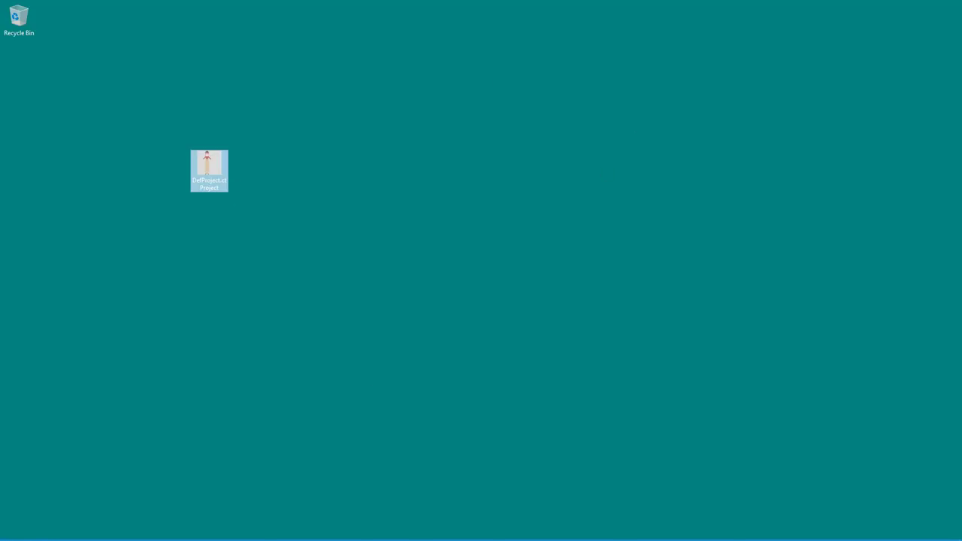
pyautogui.moveTo(383, 537)
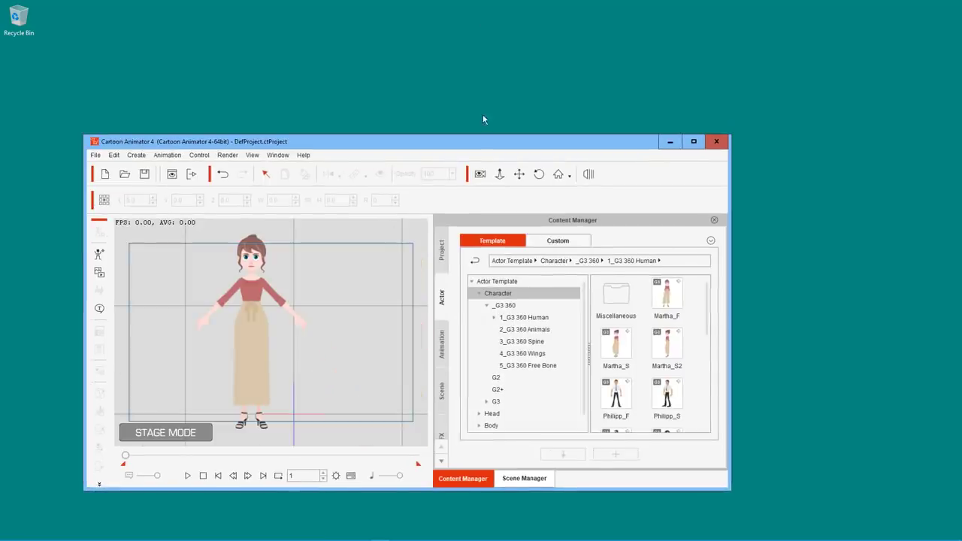
pyautogui.doubleClick(472, 144)
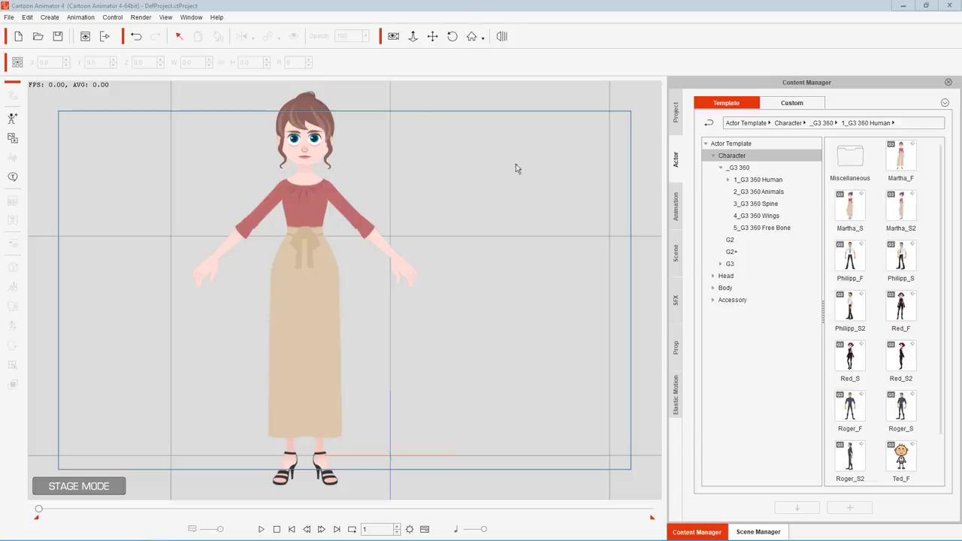
# Open the Martha_F character in Composer Mode and inspect her neck, head and mouth bones.
pyautogui.click(330, 149)
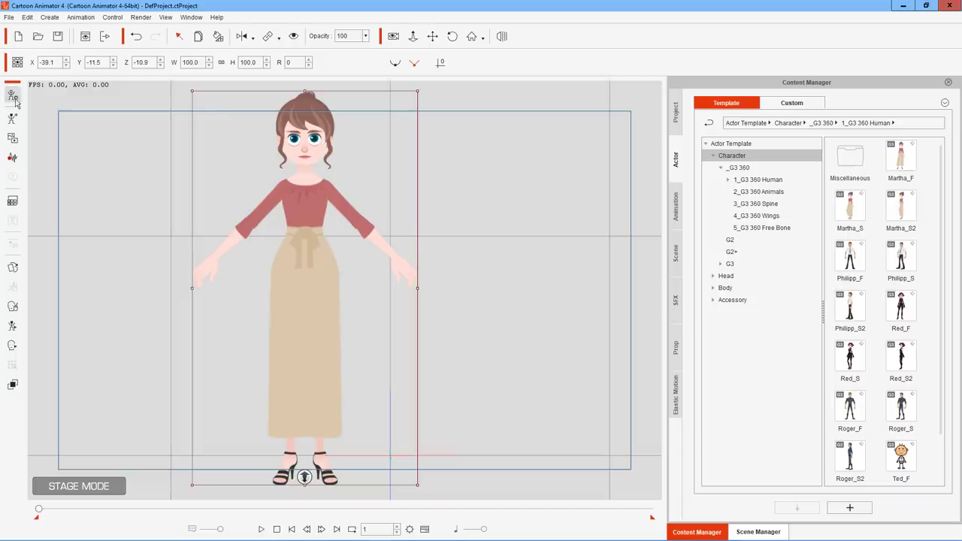
pyautogui.click(13, 96)
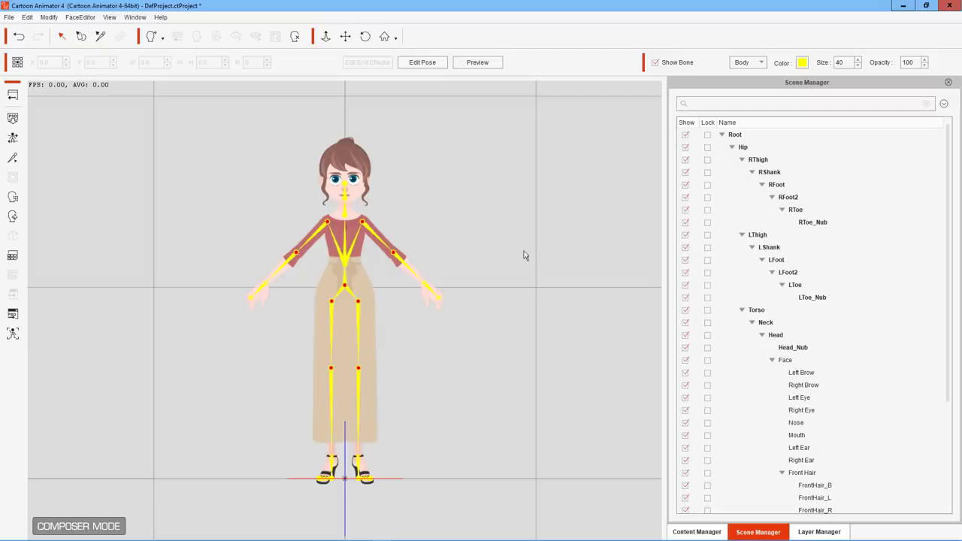
pyautogui.click(351, 207)
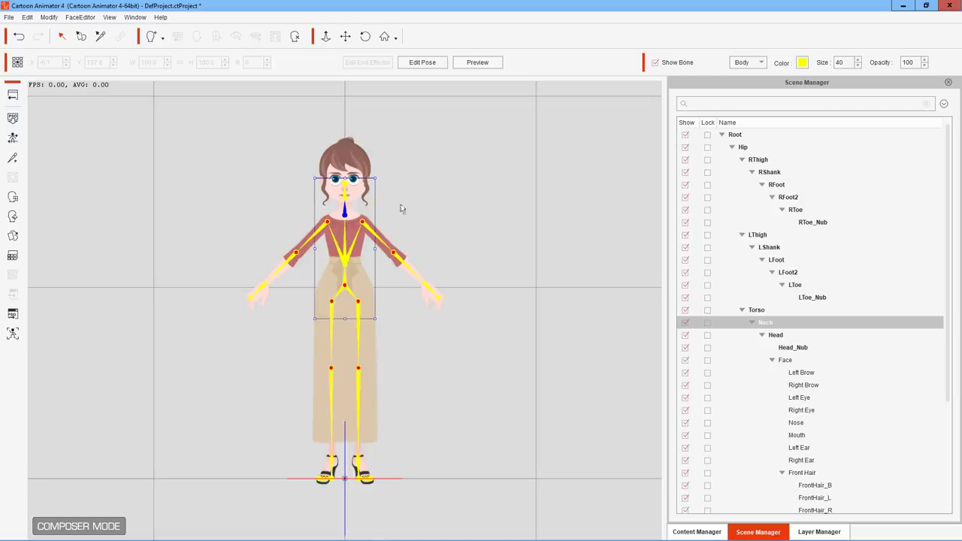
pyautogui.click(346, 190)
pyautogui.click(345, 193)
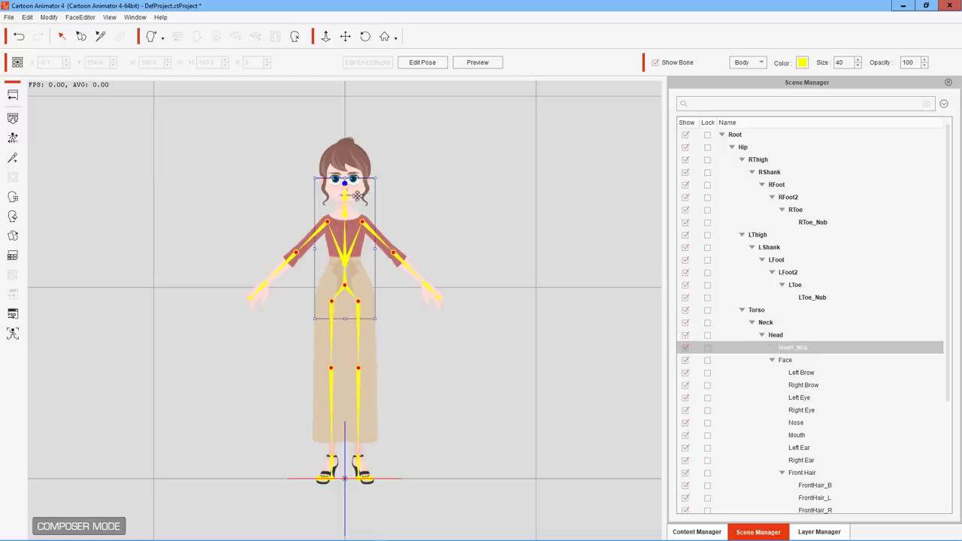
pyautogui.click(345, 196)
pyautogui.click(348, 189)
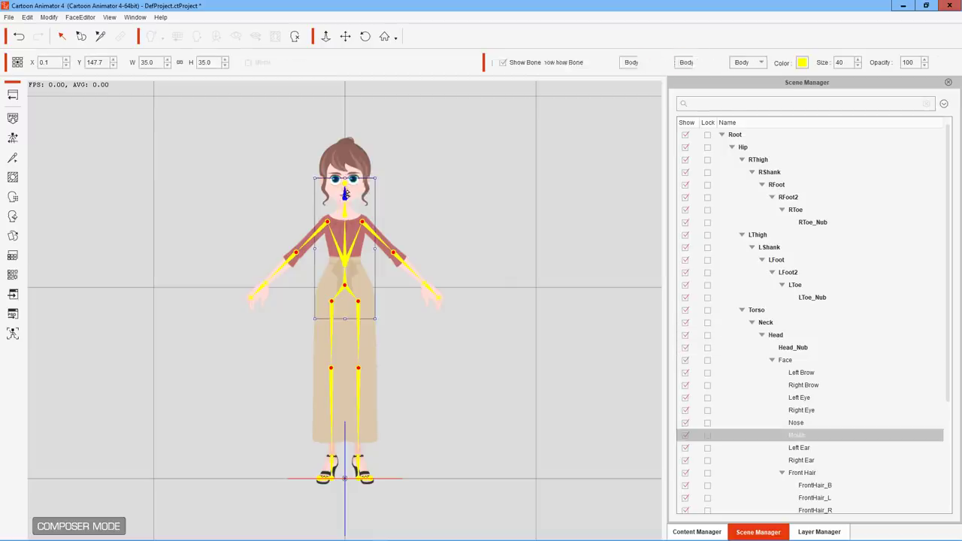
pyautogui.click(478, 206)
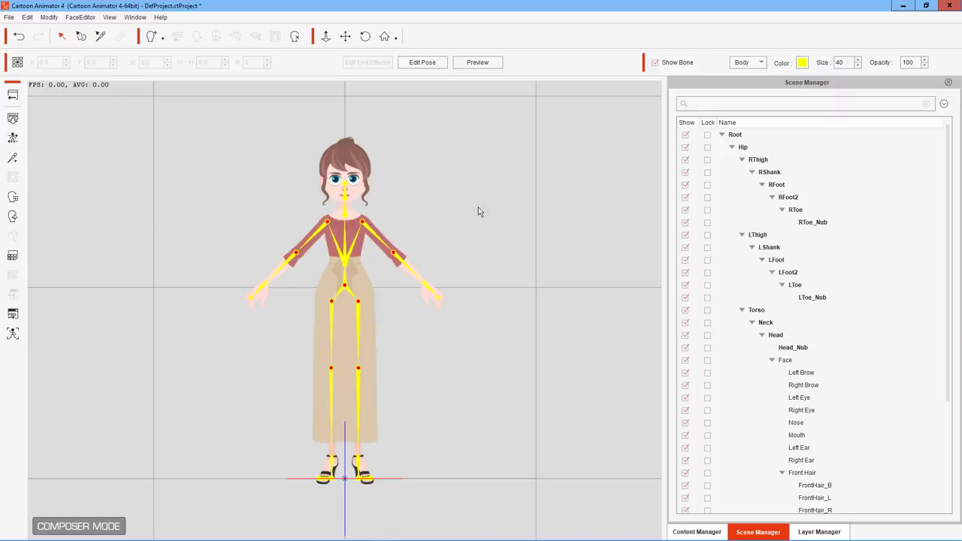
# Open the 360 Head Creator for Martha_F and view the head at the upper-left and upper-right angles.
pyautogui.scroll(-3, 466, 201)
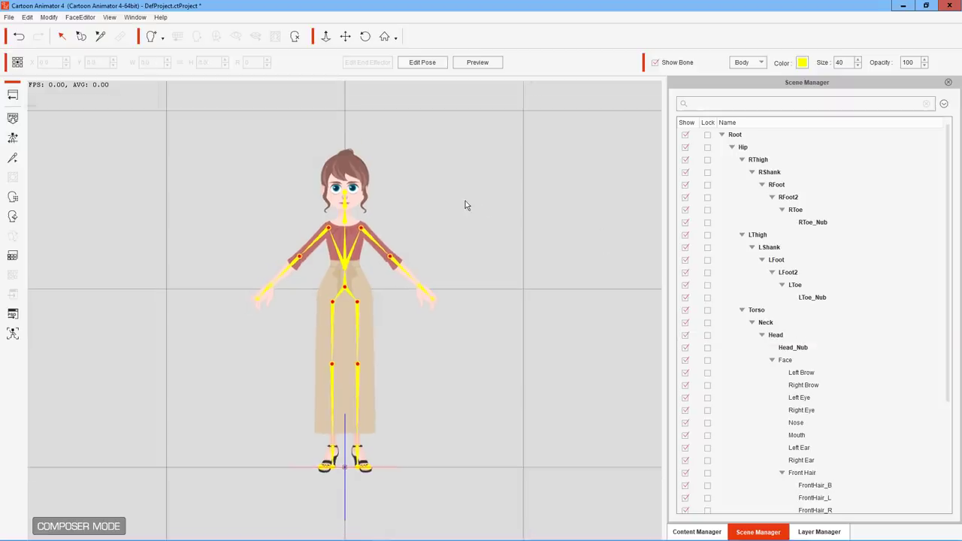
pyautogui.scroll(2, 465, 205)
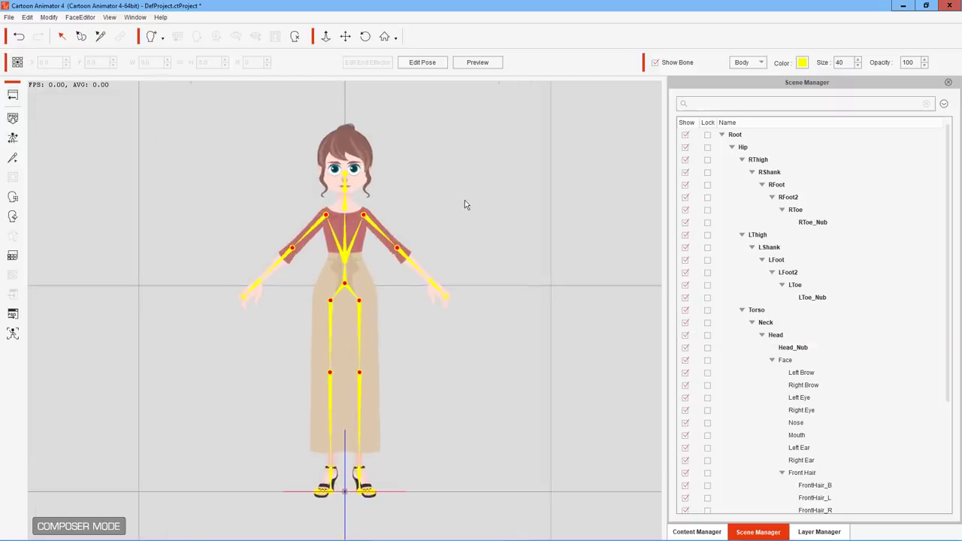
pyautogui.scroll(2, 464, 201)
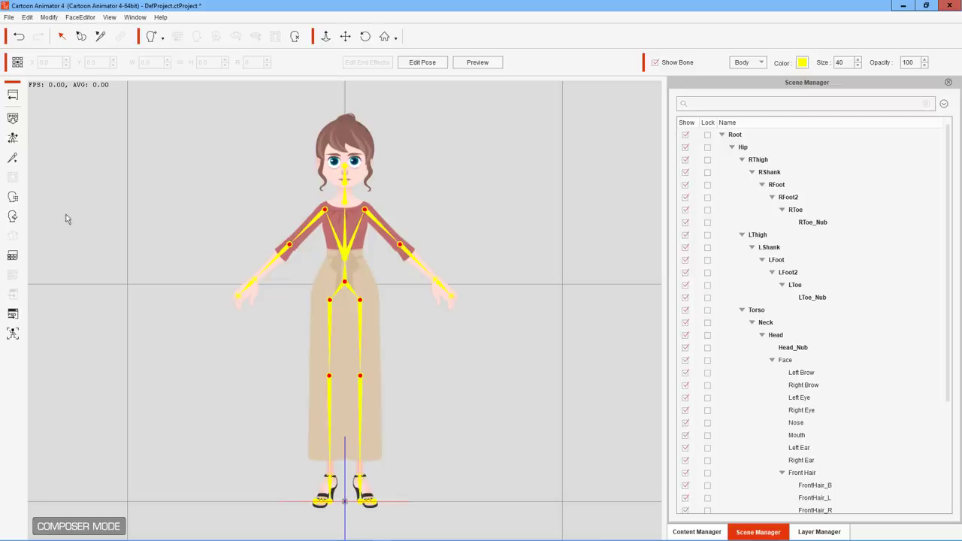
pyautogui.click(12, 216)
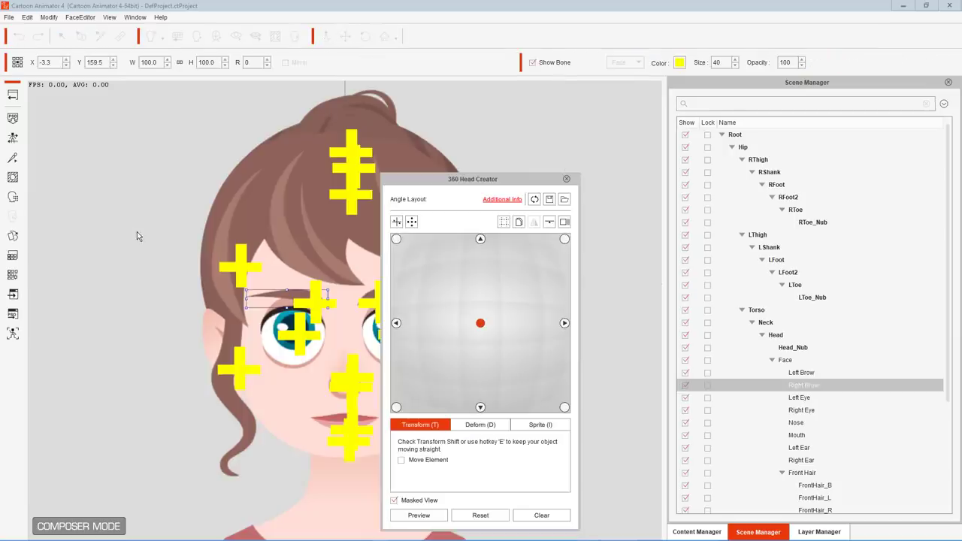
pyautogui.moveTo(453, 184); pyautogui.dragTo(575, 110)
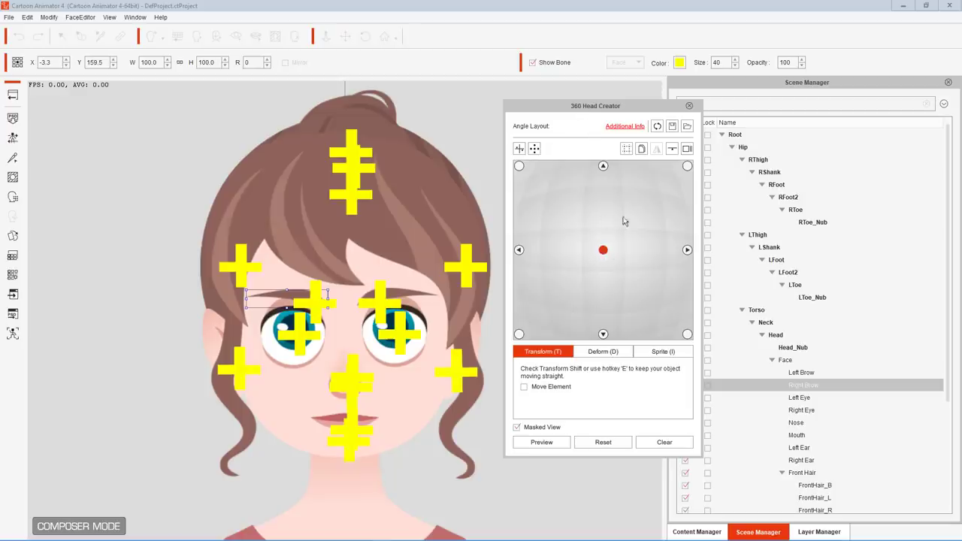
pyautogui.click(519, 166)
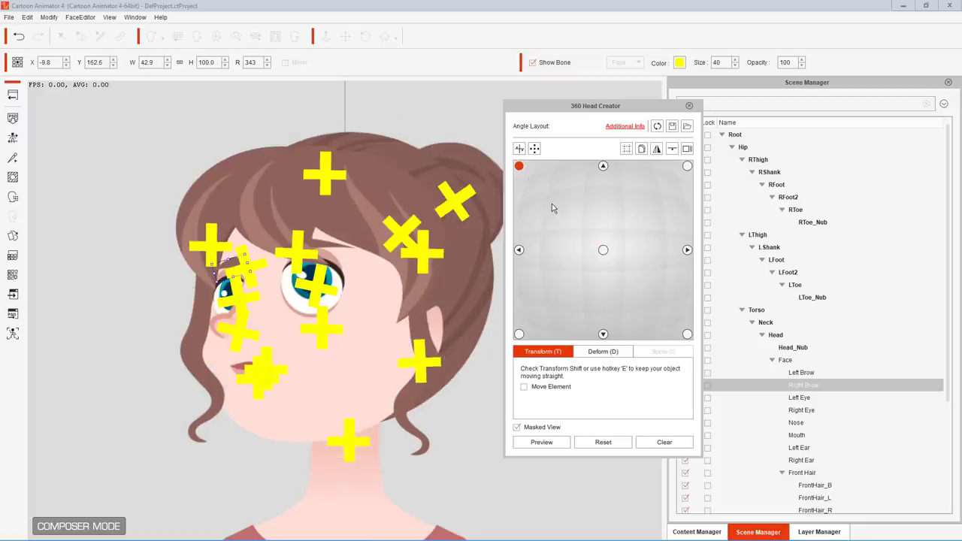
pyautogui.click(686, 167)
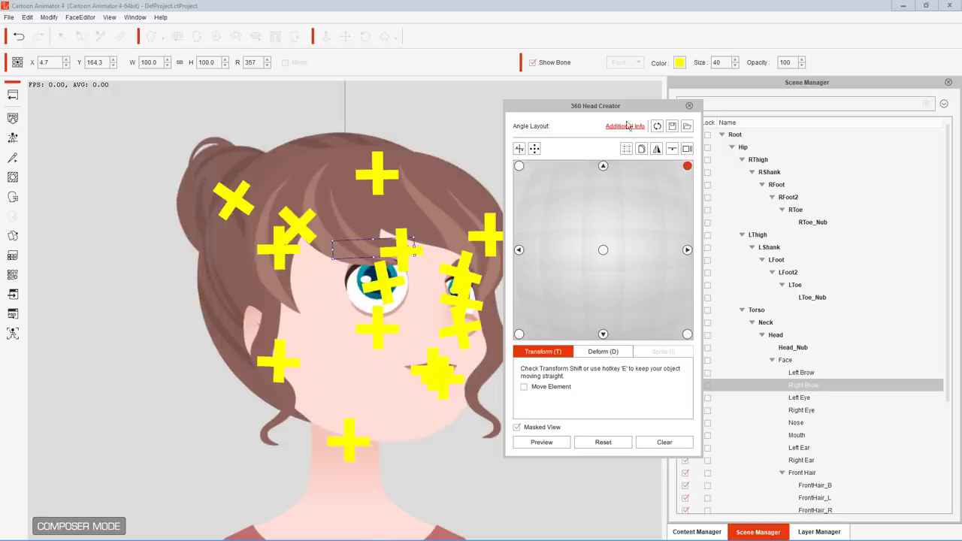
# Move the front hair slightly upward on the head at the upper-right angle.
pyautogui.moveTo(614, 108); pyautogui.dragTo(664, 85)
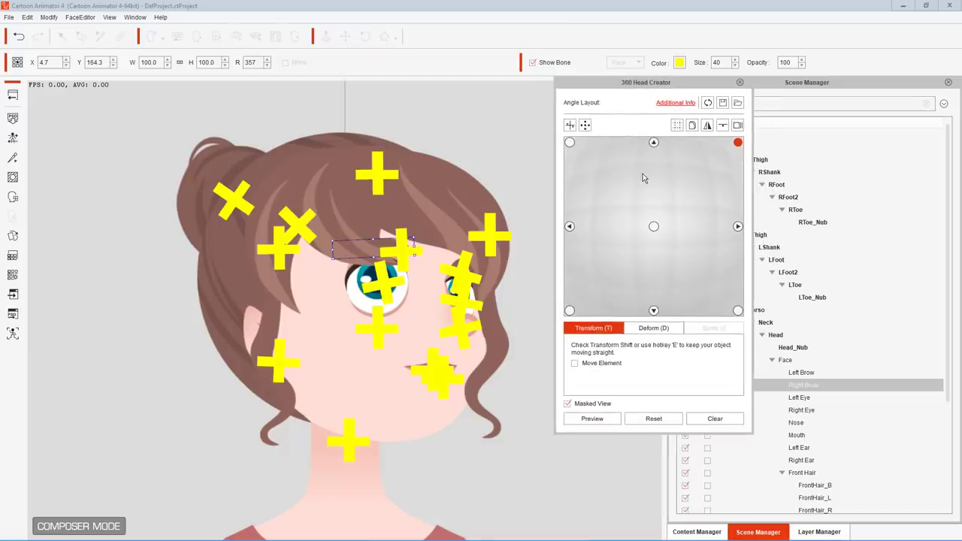
pyautogui.click(446, 212)
pyautogui.moveTo(446, 213); pyautogui.dragTo(443, 187)
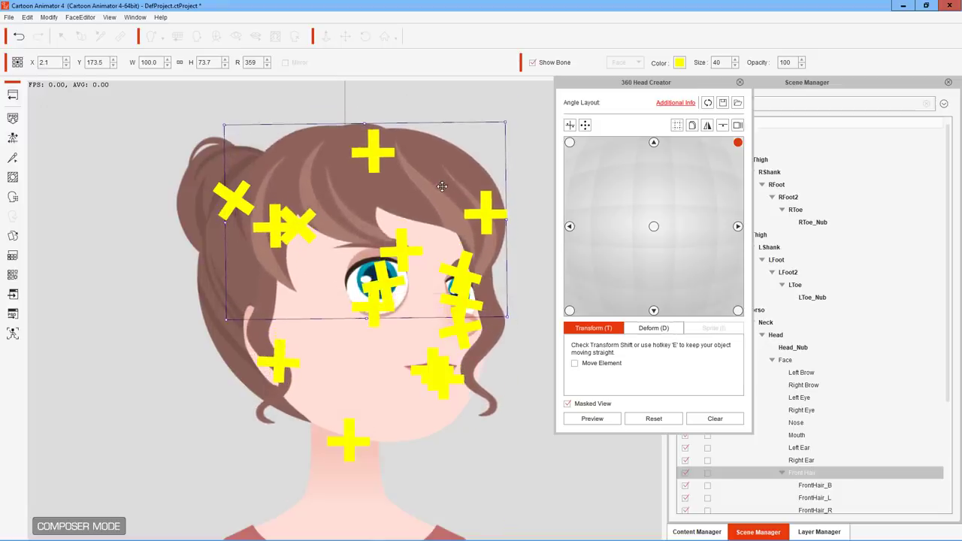
# Compare Martha_F's head at the front and left-facing angles and hide the bones from the front view.
pyautogui.click(654, 228)
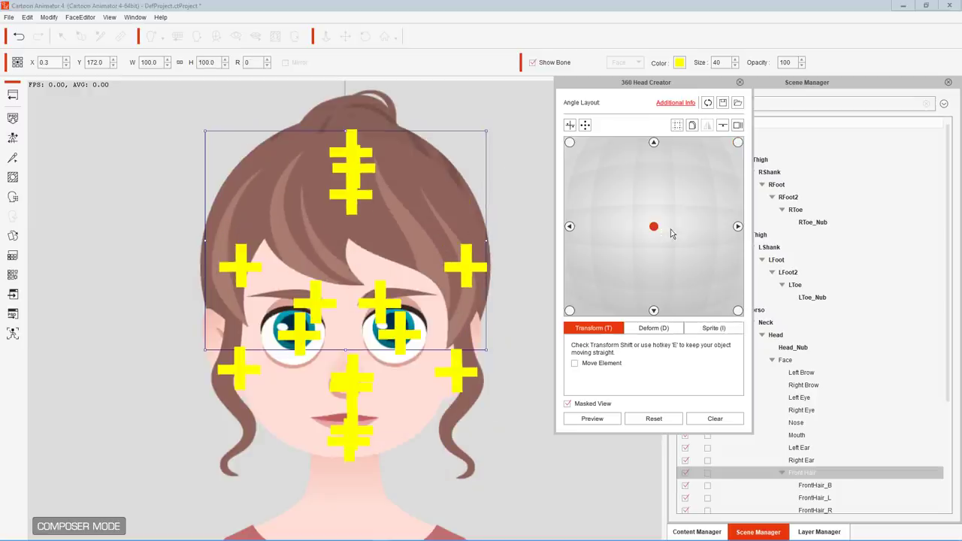
pyautogui.click(570, 227)
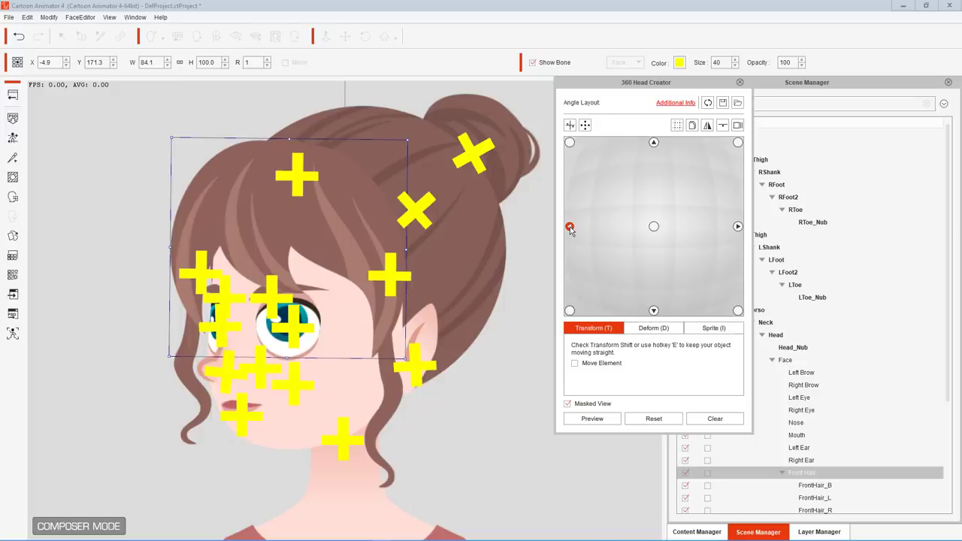
pyautogui.click(654, 228)
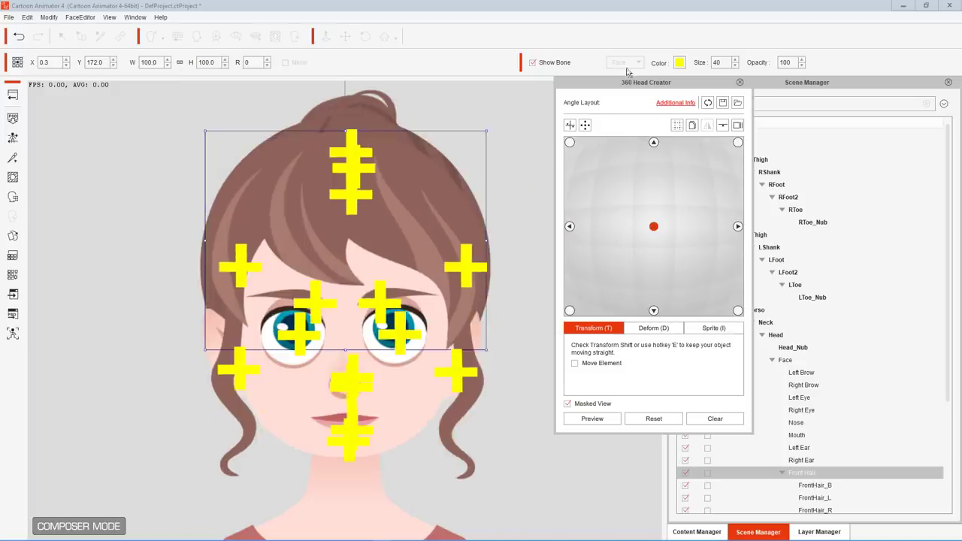
pyautogui.click(562, 66)
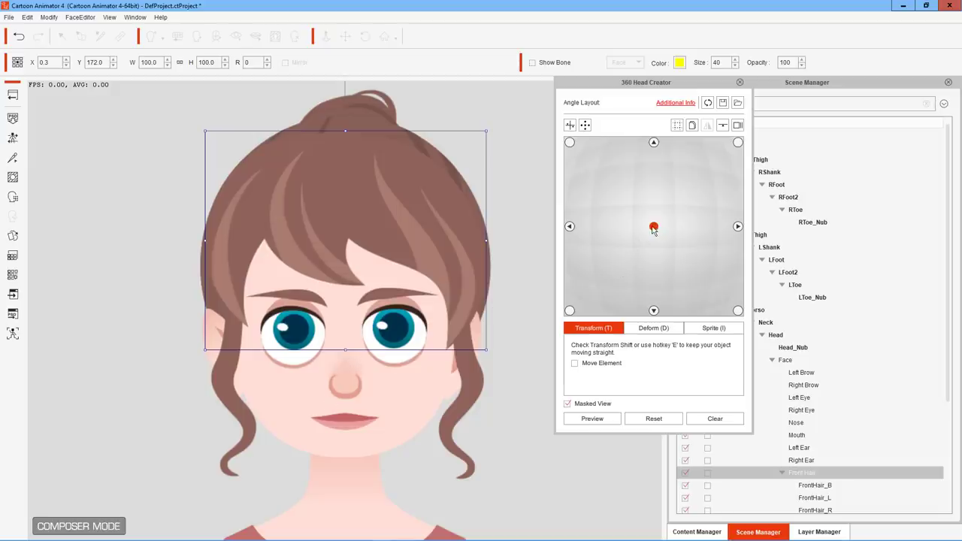
# View the head without bones at the left-facing, upward-facing and front angles.
pyautogui.click(570, 227)
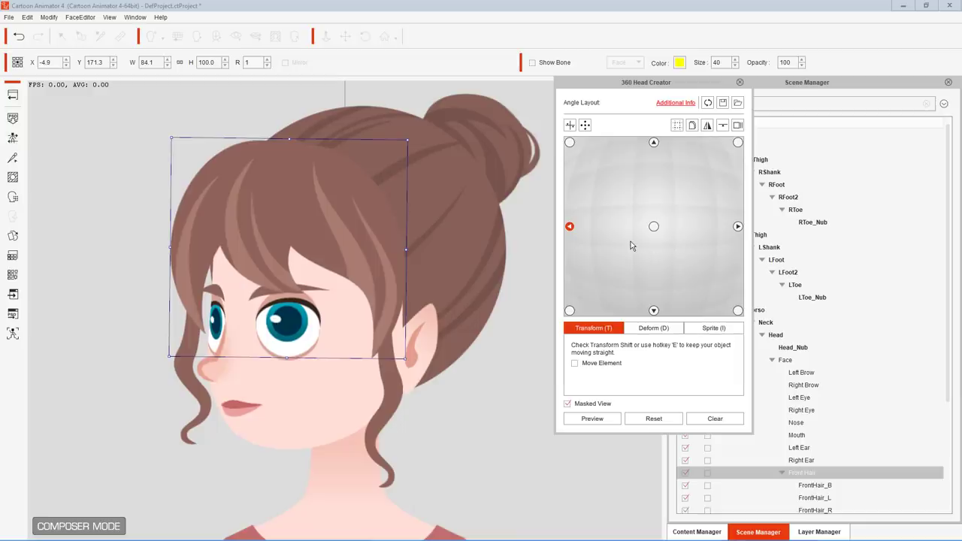
pyautogui.click(654, 142)
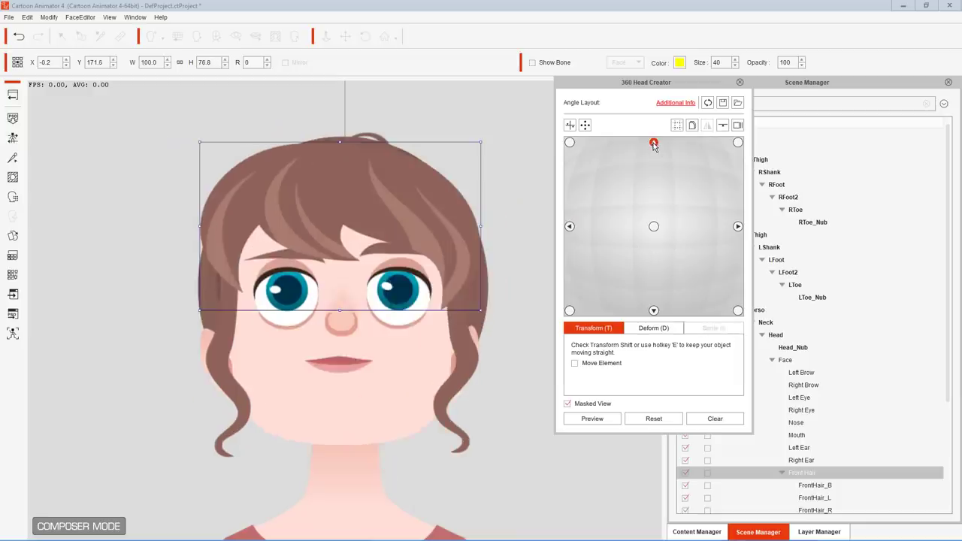
pyautogui.click(653, 227)
pyautogui.click(655, 228)
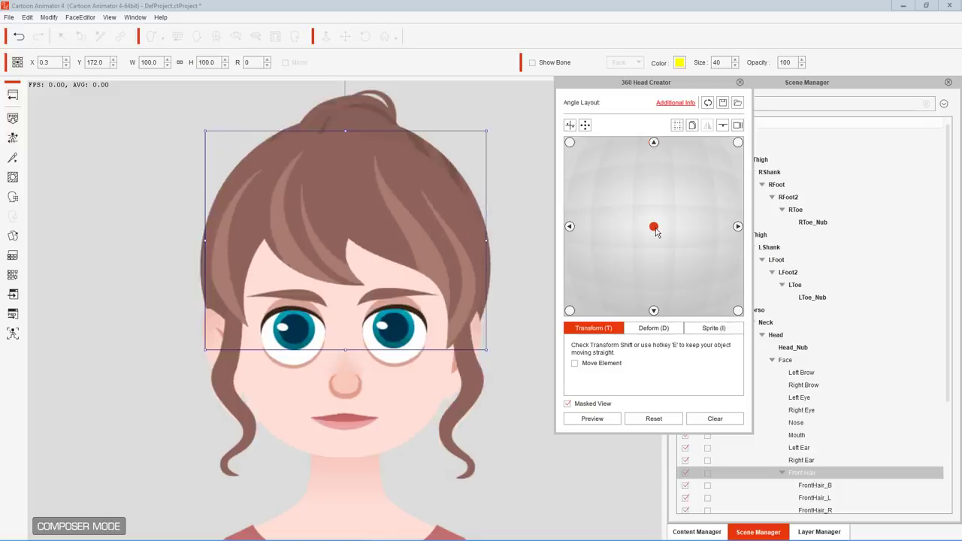
# At the downward-facing head angle, reduce the height of the Face element slightly to about 99.7.
pyautogui.click(655, 311)
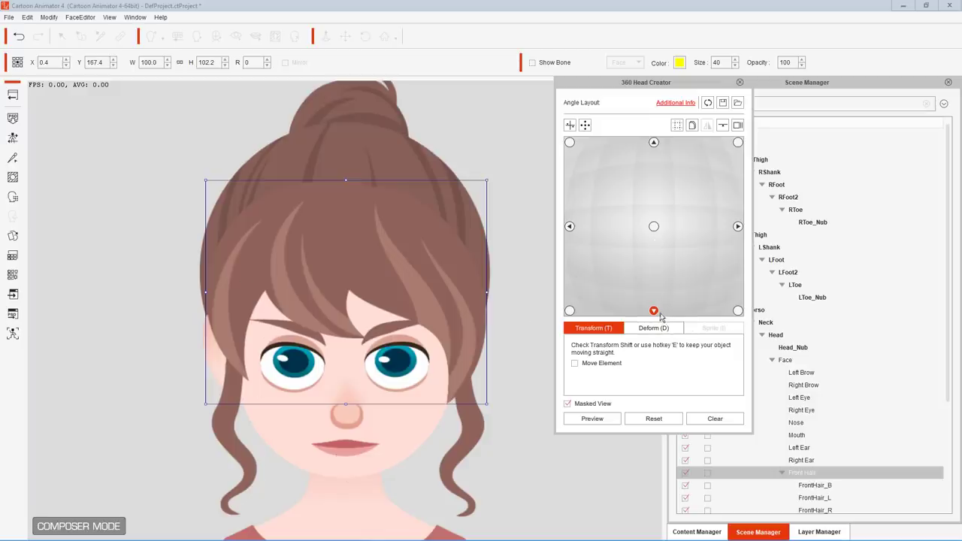
pyautogui.click(395, 465)
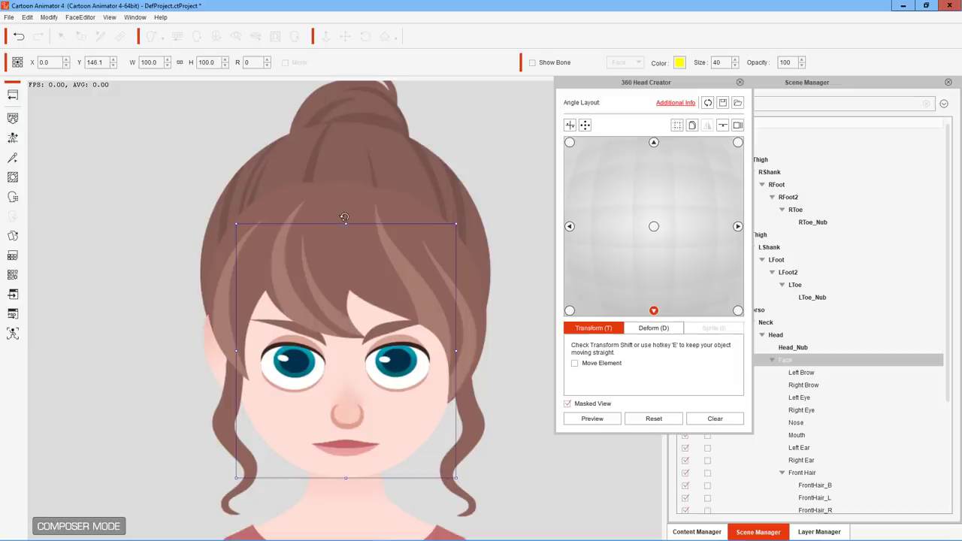
pyautogui.moveTo(345, 223); pyautogui.dragTo(344, 225)
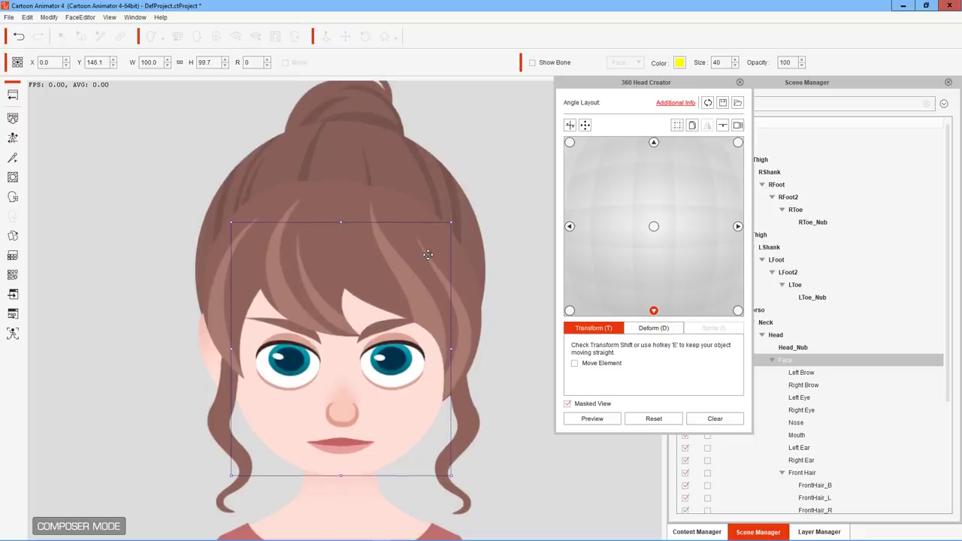
# Deform the face at the downward angle, pulling the cheek and jaw control points inward and up and the eye-level outer points outward.
pyautogui.click(655, 335)
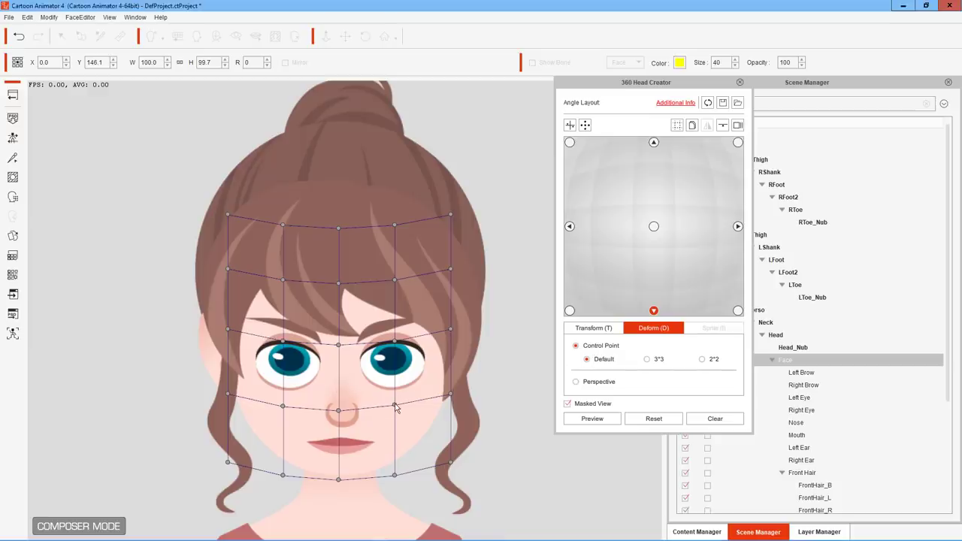
pyautogui.moveTo(395, 407); pyautogui.dragTo(386, 394)
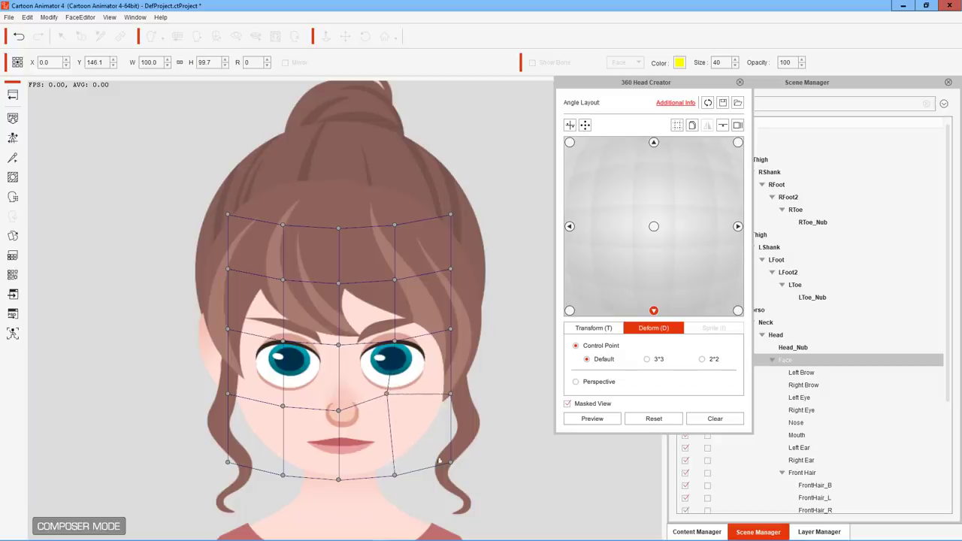
pyautogui.moveTo(452, 465); pyautogui.dragTo(444, 448)
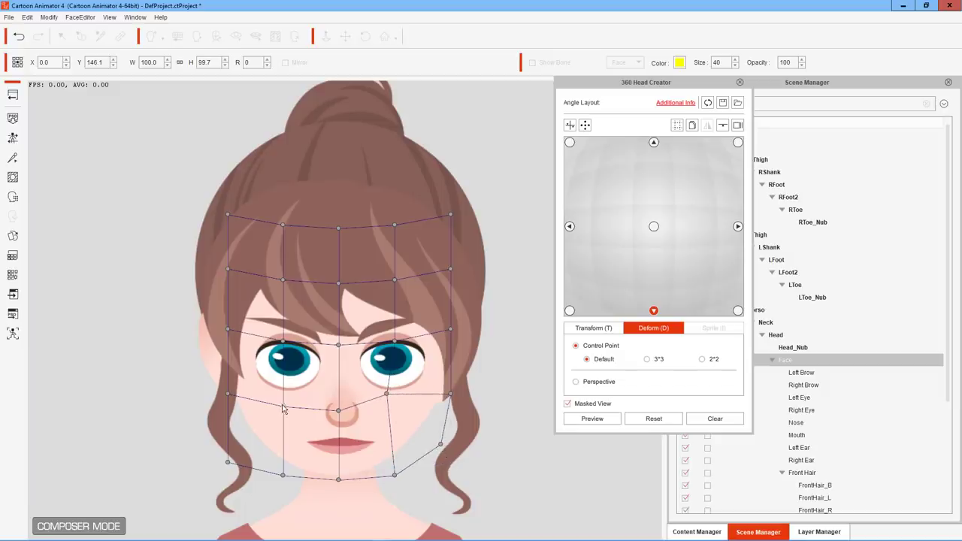
pyautogui.moveTo(283, 407); pyautogui.dragTo(288, 393)
pyautogui.moveTo(228, 462); pyautogui.dragTo(240, 445)
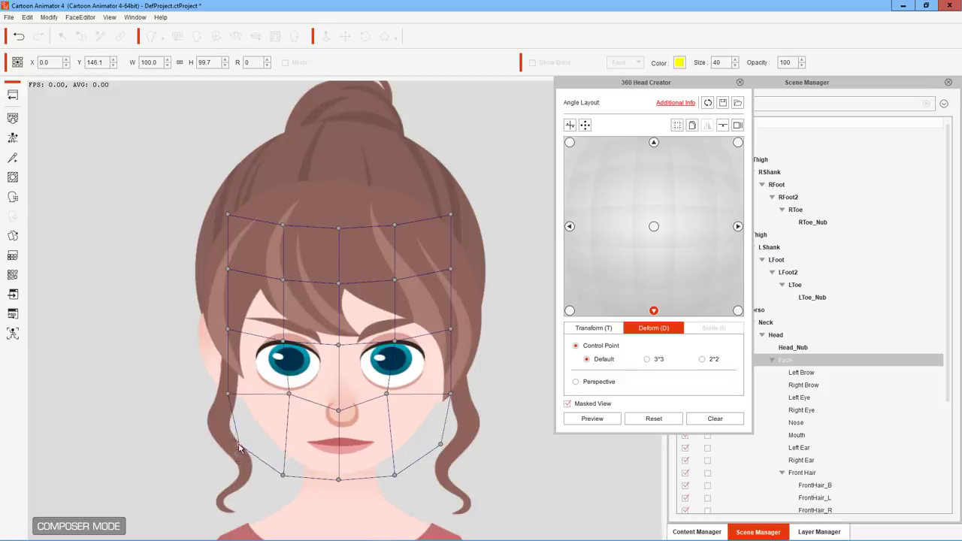
pyautogui.moveTo(286, 476); pyautogui.dragTo(296, 470)
pyautogui.moveTo(393, 475); pyautogui.dragTo(390, 472)
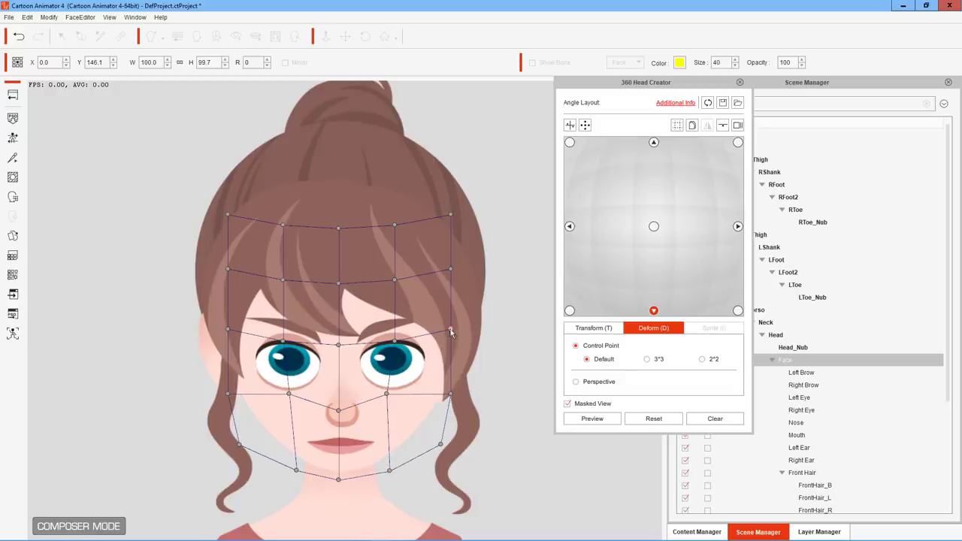
pyautogui.moveTo(451, 328); pyautogui.dragTo(462, 331)
pyautogui.moveTo(228, 328); pyautogui.dragTo(215, 328)
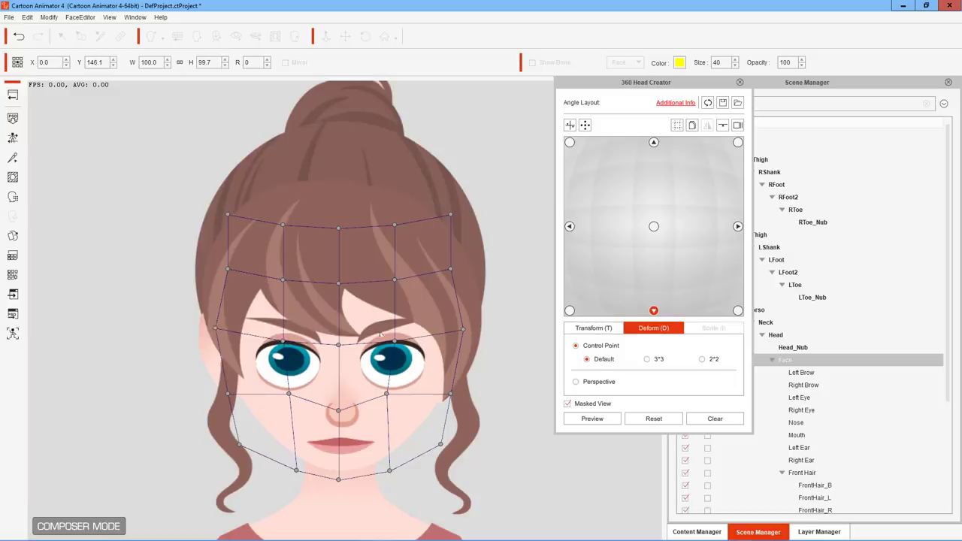
# Enlarge the front hair at the downward angle to about 105.2 wide and 107.5 high.
pyautogui.click(322, 202)
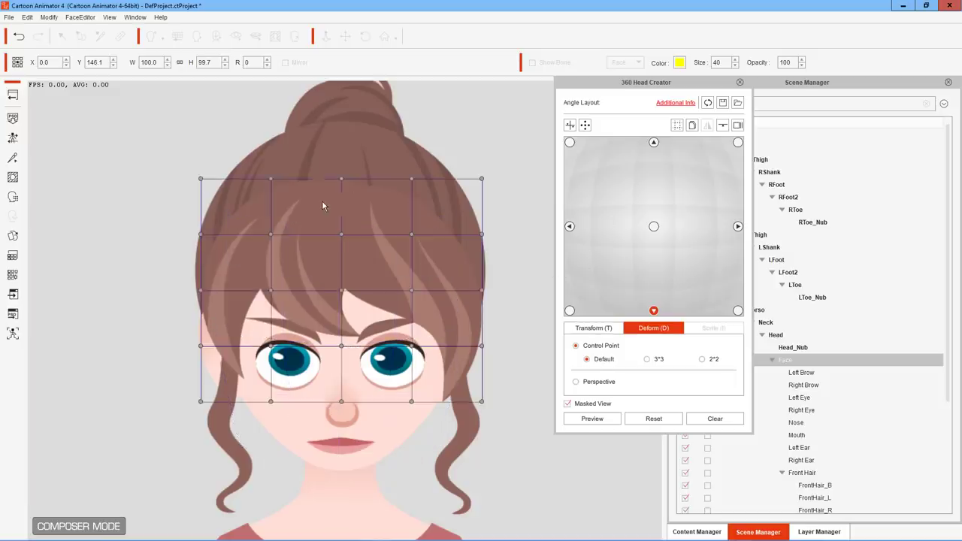
pyautogui.click(607, 329)
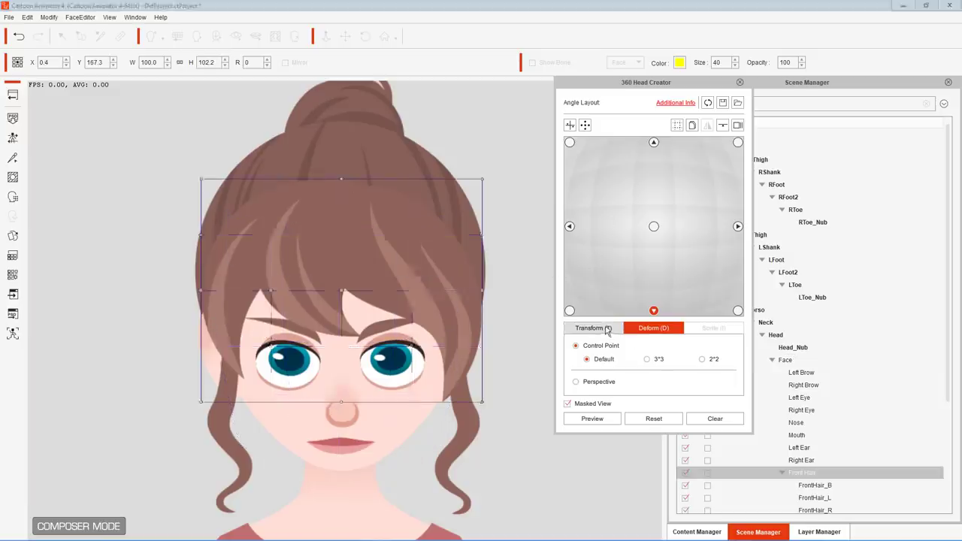
pyautogui.moveTo(482, 177); pyautogui.dragTo(490, 176)
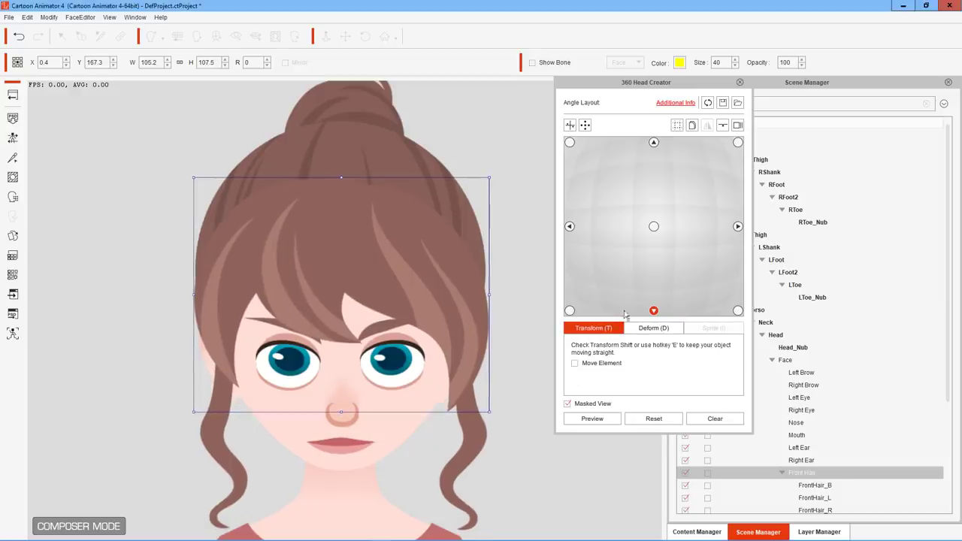
# Deform the front hair at the downward angle by moving the lower control points on both sides inward and upward.
pyautogui.click(659, 332)
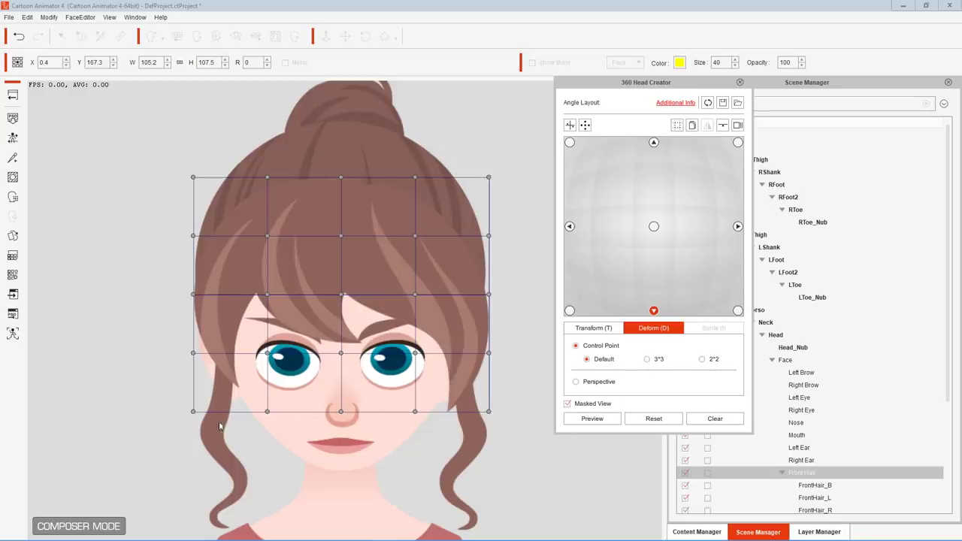
pyautogui.moveTo(193, 410); pyautogui.dragTo(206, 394)
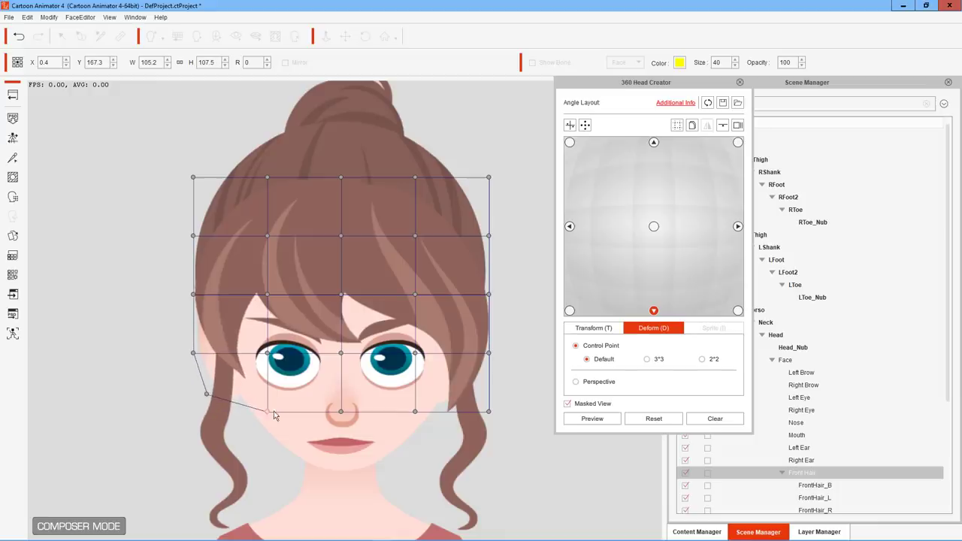
pyautogui.moveTo(269, 412); pyautogui.dragTo(277, 401)
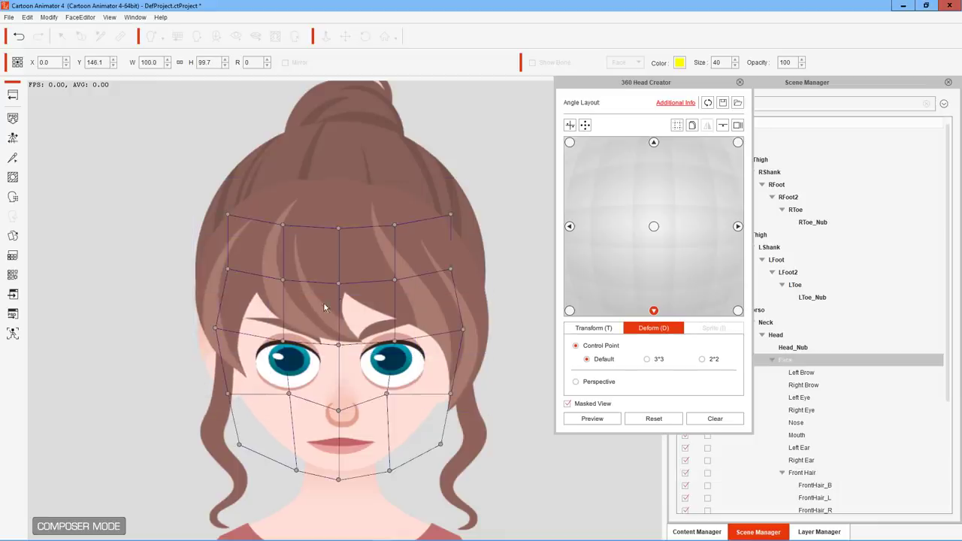
pyautogui.click(323, 303)
pyautogui.moveTo(415, 353); pyautogui.dragTo(404, 350)
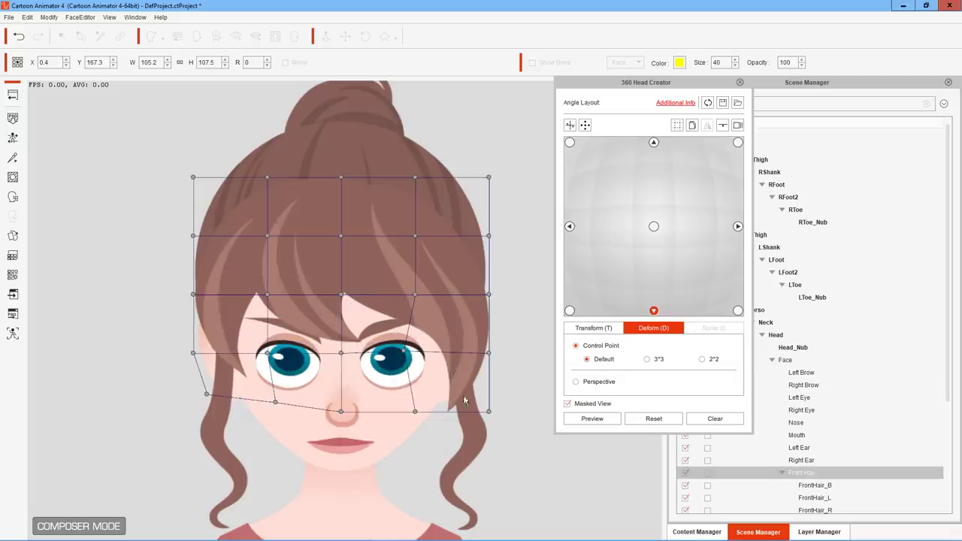
pyautogui.moveTo(491, 412); pyautogui.dragTo(474, 390)
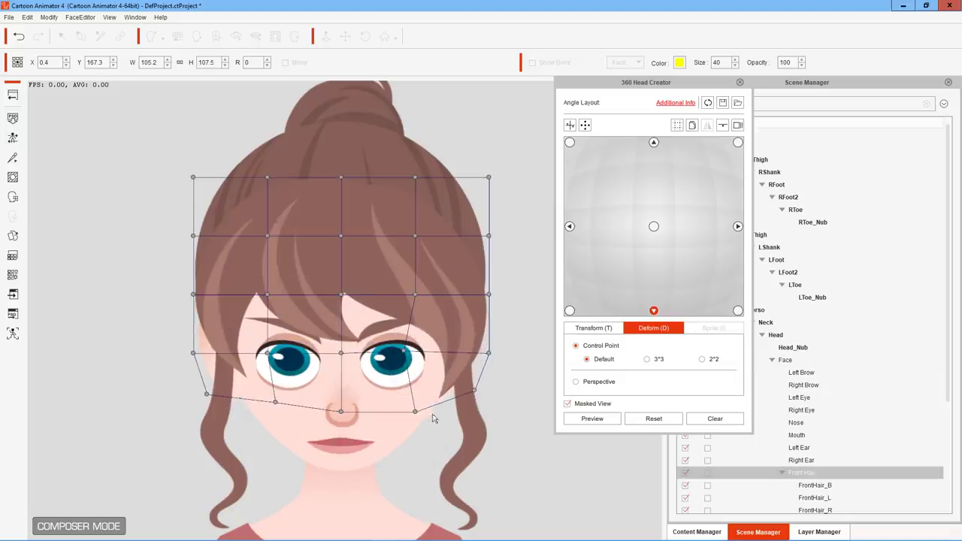
pyautogui.moveTo(413, 410); pyautogui.dragTo(415, 401)
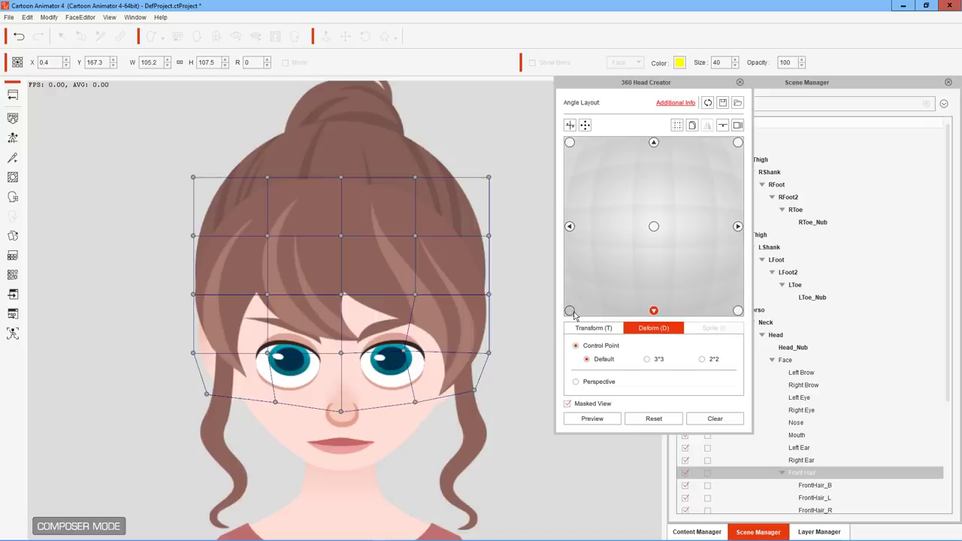
# Add a custom head angle midway between front and up, and lower the front hair's top row of control points there.
pyautogui.click(585, 125)
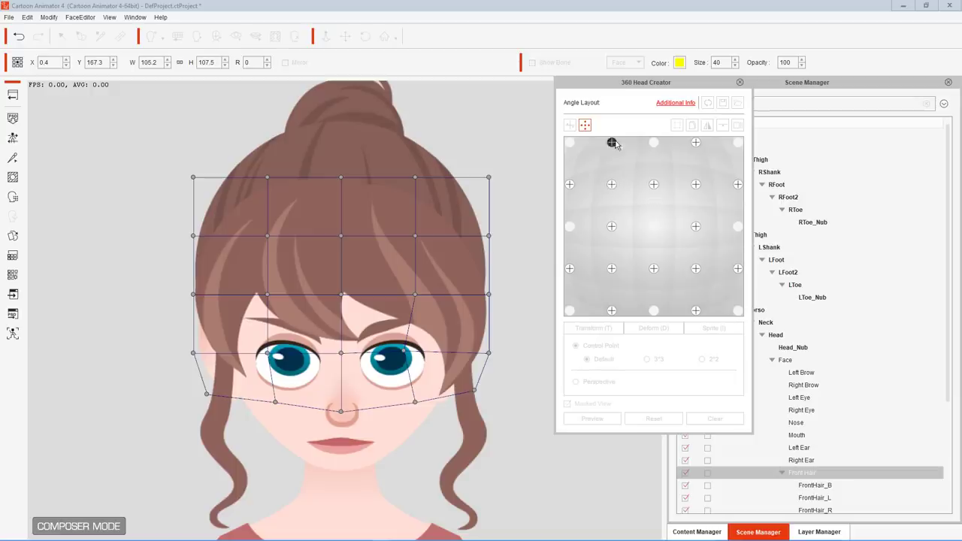
pyautogui.click(654, 185)
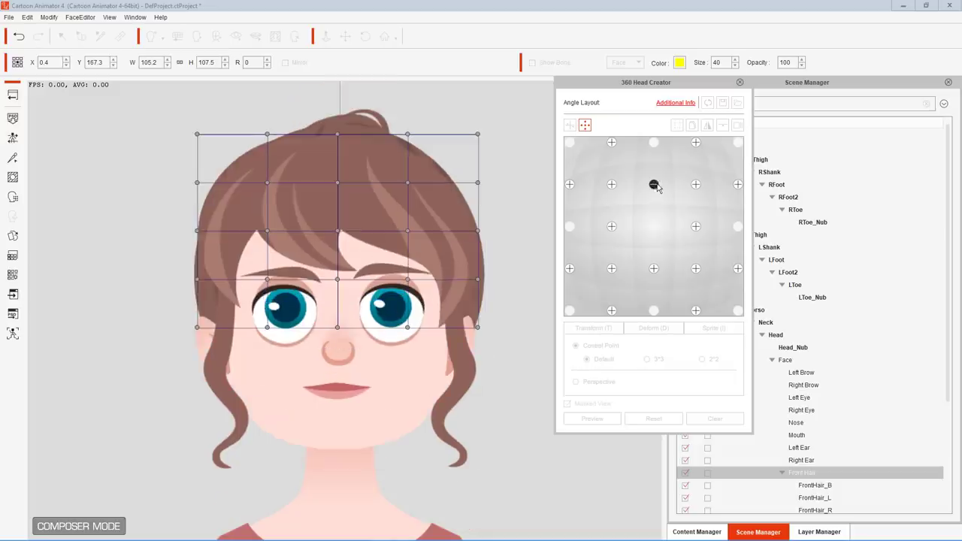
pyautogui.moveTo(197, 134); pyautogui.dragTo(204, 143)
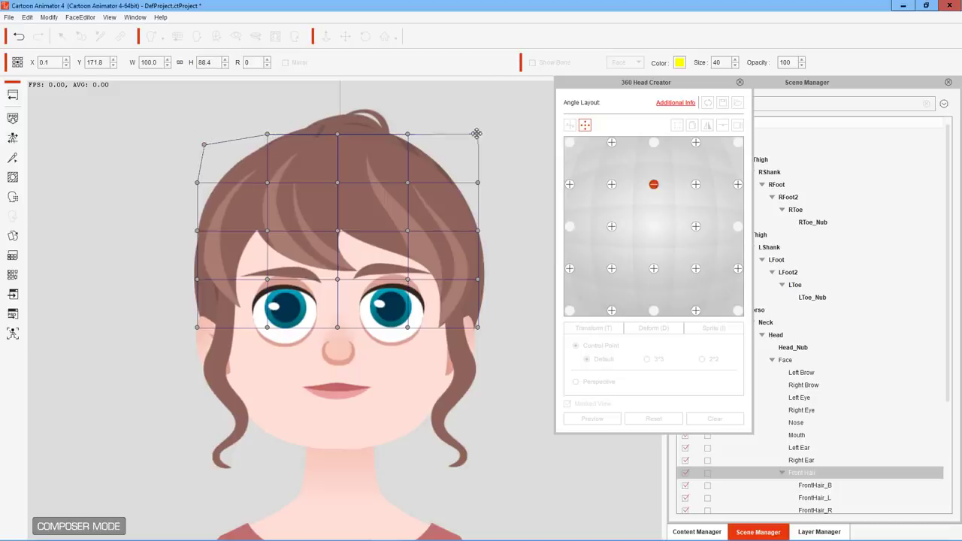
pyautogui.moveTo(477, 133); pyautogui.dragTo(471, 143)
pyautogui.moveTo(407, 135); pyautogui.dragTo(413, 140)
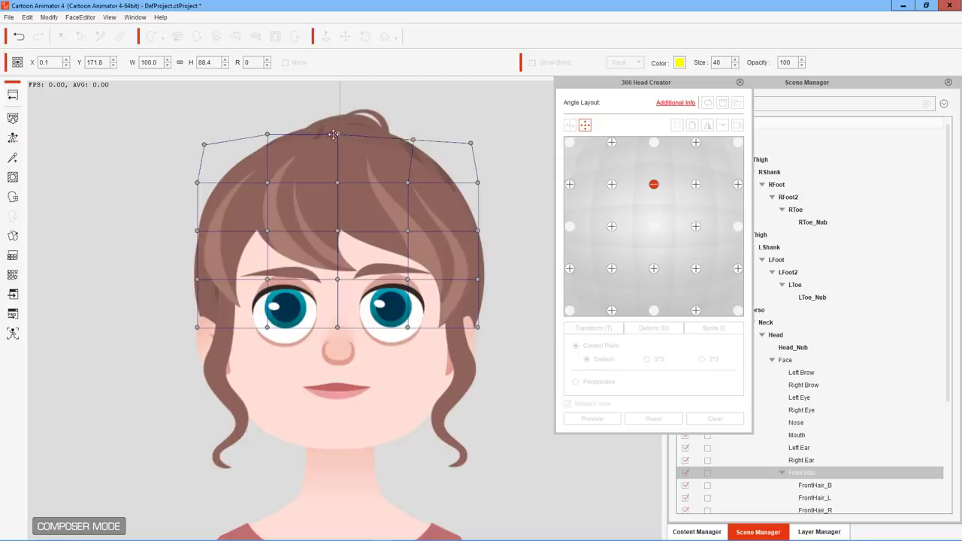
pyautogui.moveTo(333, 134); pyautogui.dragTo(339, 138)
pyautogui.moveTo(267, 134); pyautogui.dragTo(270, 143)
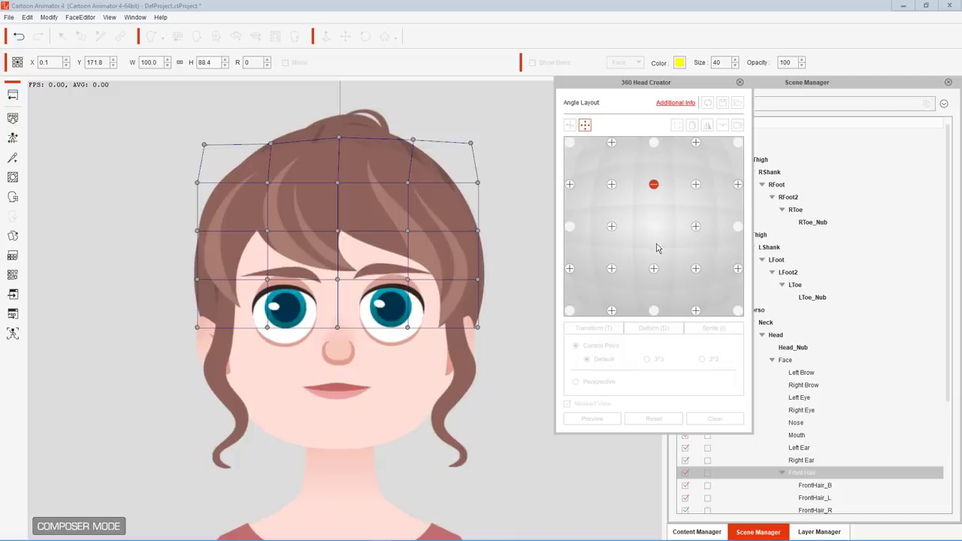
# Add a custom angle between up and upper-left, and pull the front hair's outer left control point inward and upward.
pyautogui.click(612, 142)
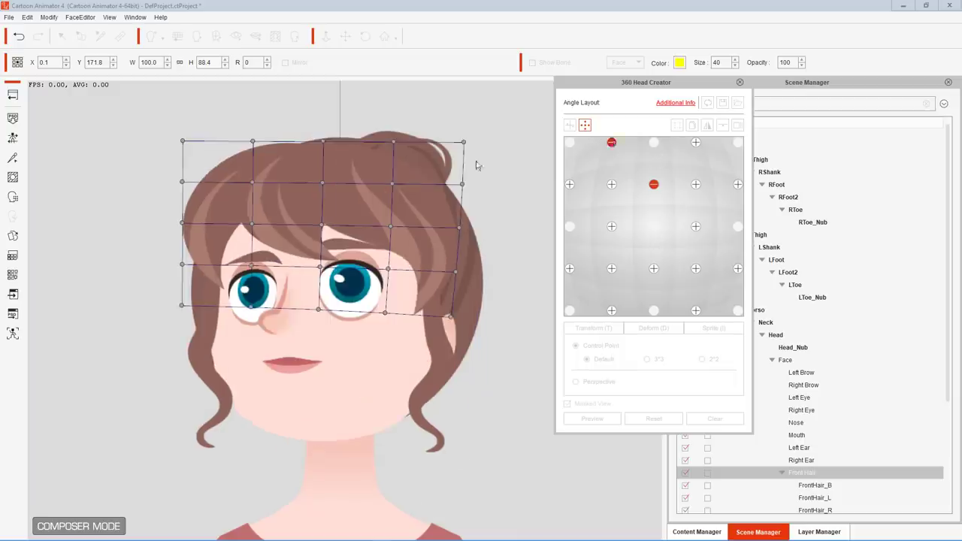
pyautogui.moveTo(182, 181); pyautogui.dragTo(194, 170)
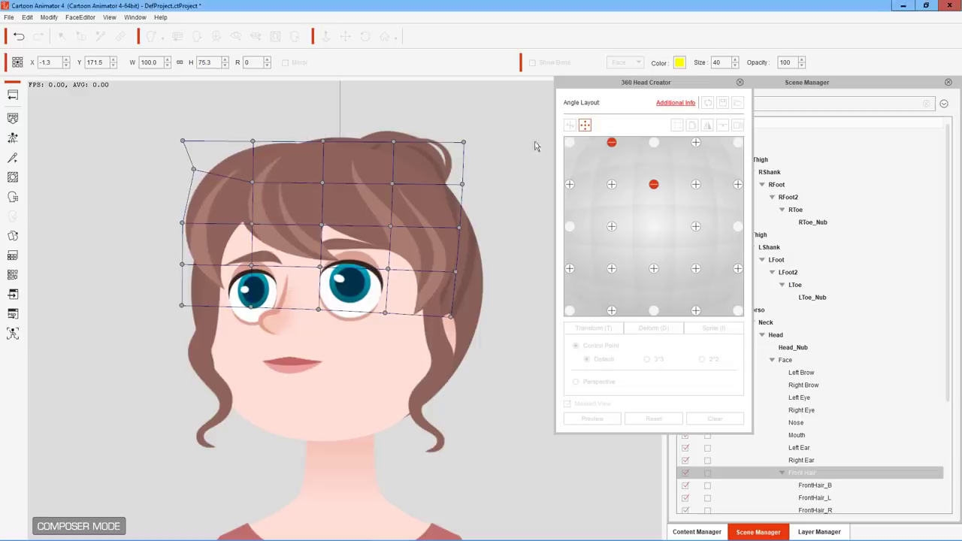
pyautogui.click(586, 125)
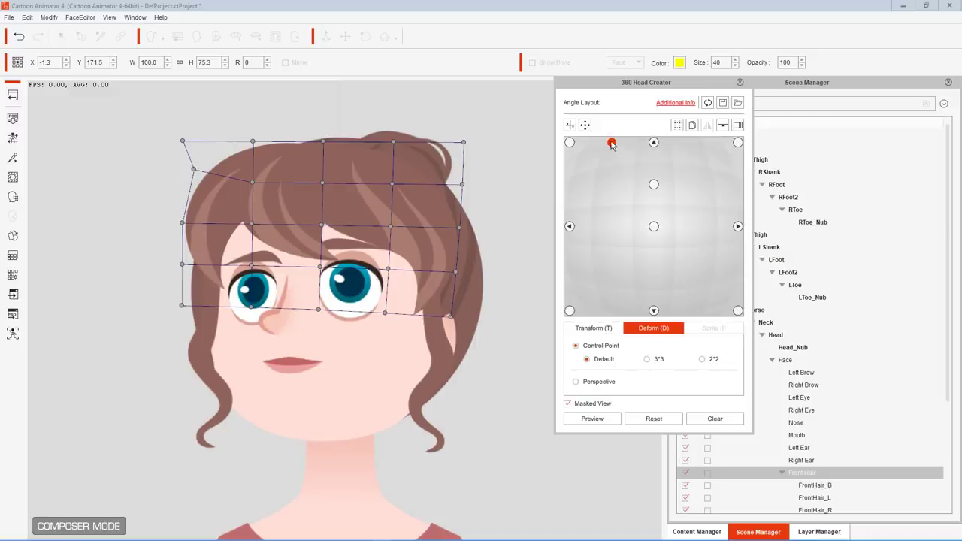
# Compare the head at the two added angles.
pyautogui.click(655, 185)
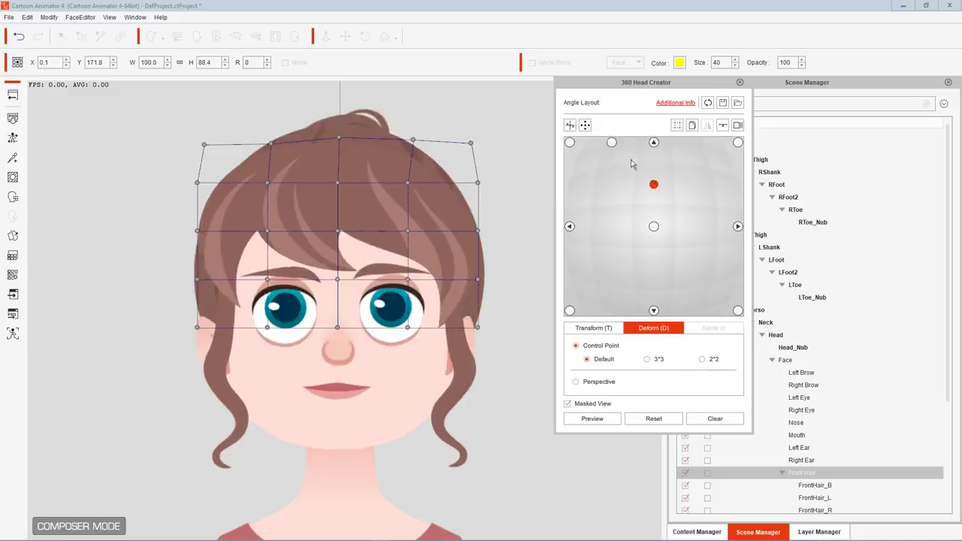
pyautogui.click(612, 143)
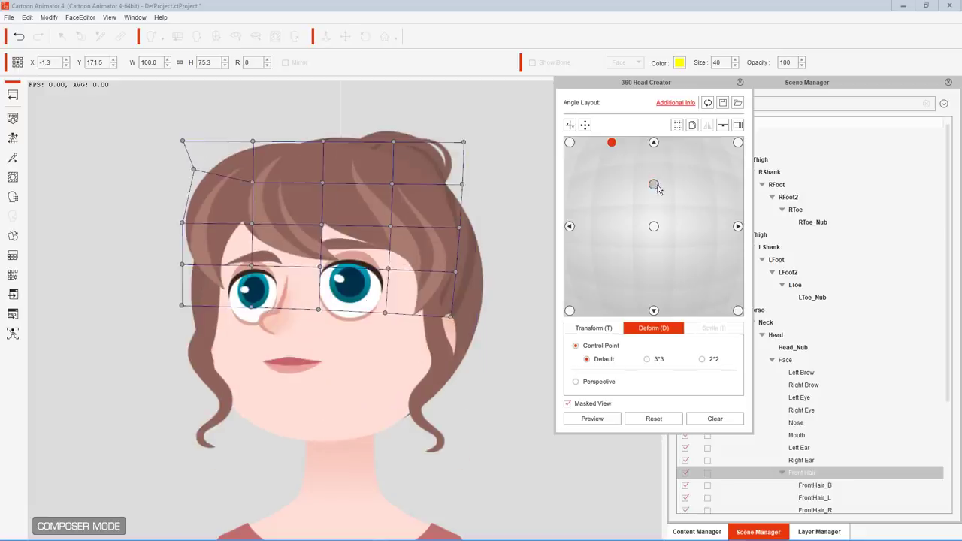
# At the up angle, deform the front hair by moving the two outer left control points of its top two rows inward and downward.
pyautogui.click(655, 185)
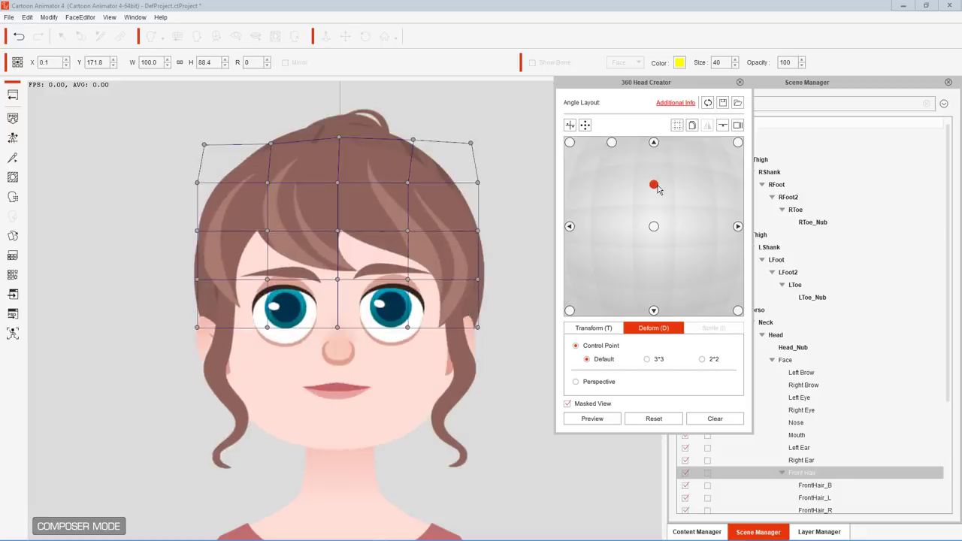
pyautogui.click(655, 142)
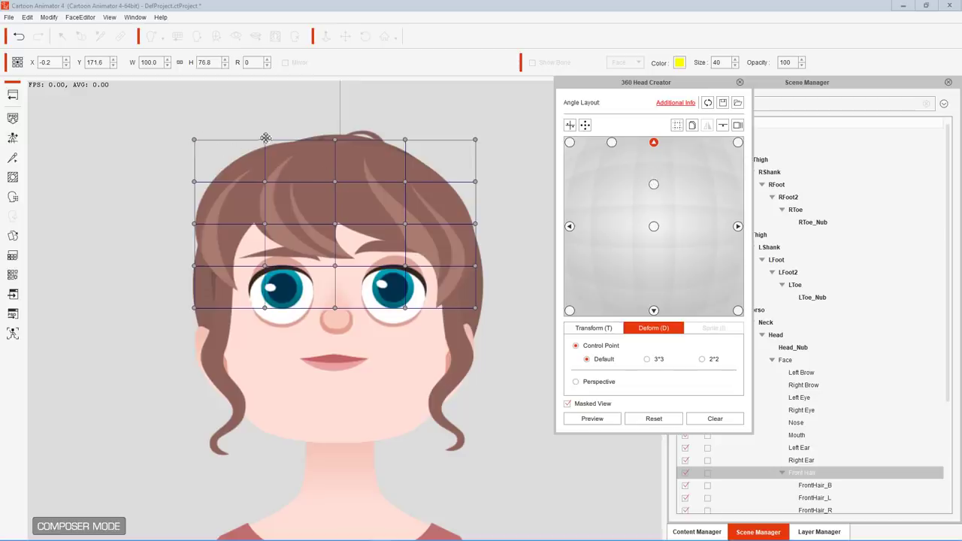
pyautogui.moveTo(266, 138); pyautogui.dragTo(273, 148)
pyautogui.moveTo(194, 182); pyautogui.dragTo(201, 189)
pyautogui.moveTo(264, 181); pyautogui.dragTo(269, 187)
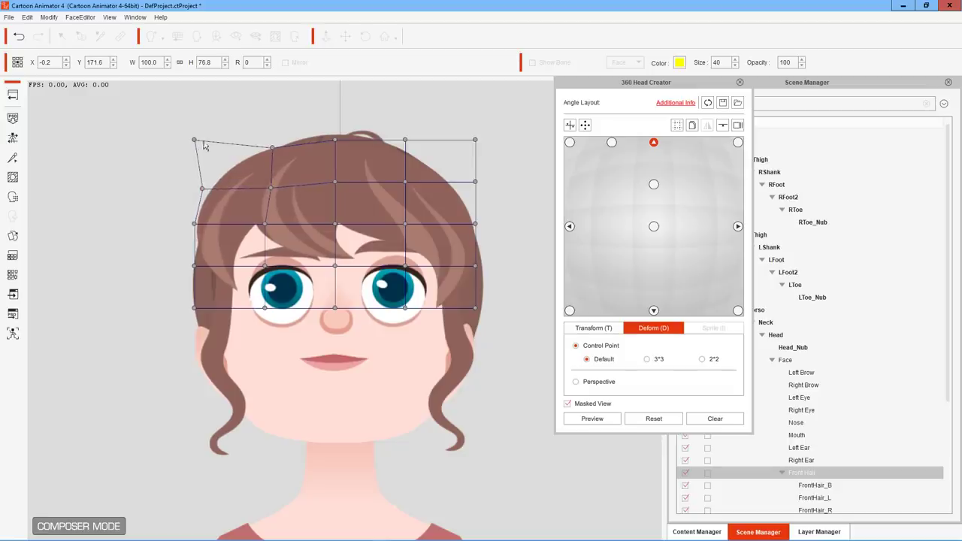
pyautogui.moveTo(194, 140); pyautogui.dragTo(210, 147)
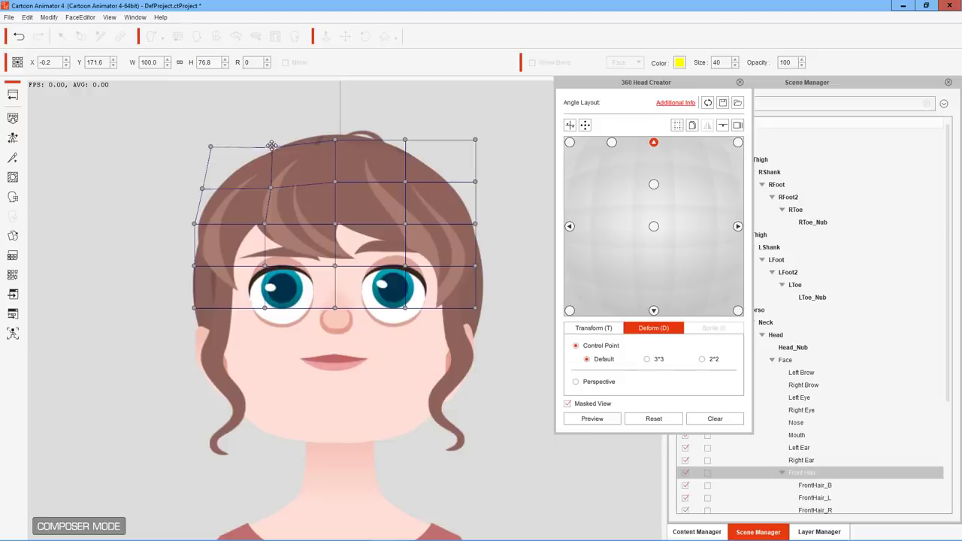
pyautogui.moveTo(271, 145); pyautogui.dragTo(270, 142)
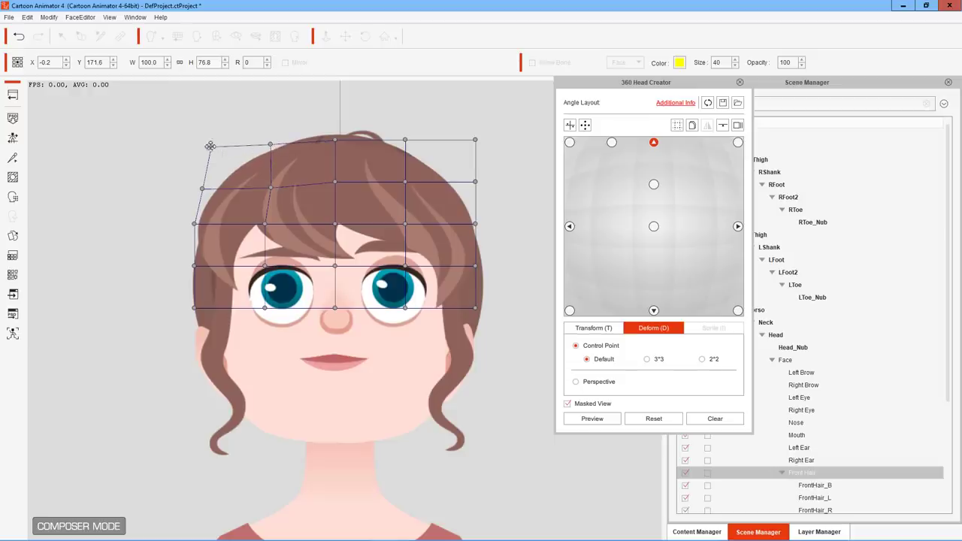
pyautogui.moveTo(204, 191); pyautogui.dragTo(202, 188)
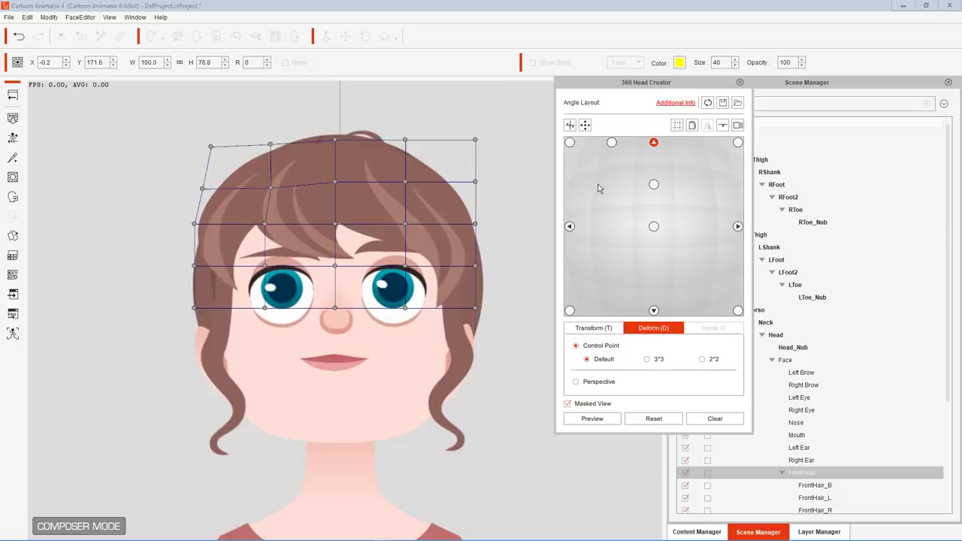
# Show the angle weight areas and examine them at the upper-right angle and at the custom angle between front and up.
pyautogui.click(611, 141)
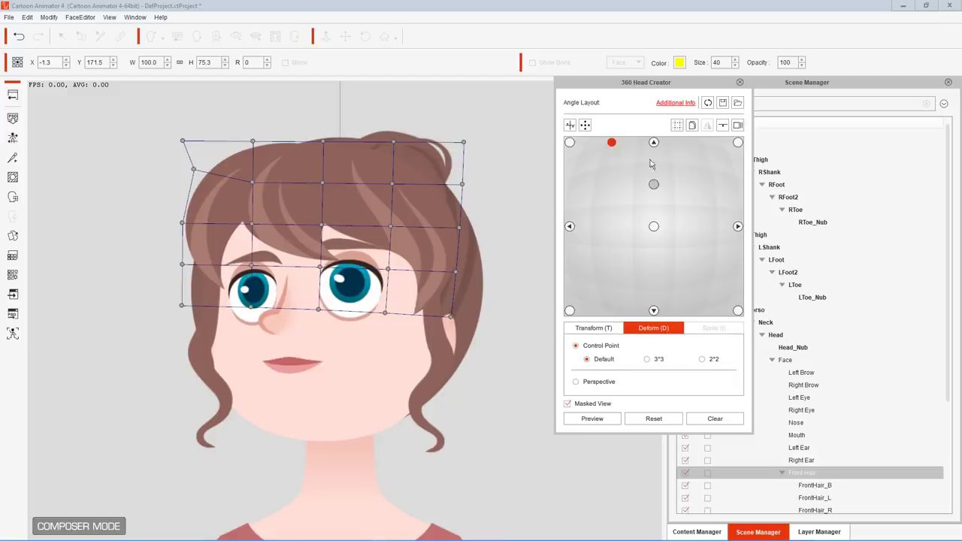
pyautogui.click(654, 184)
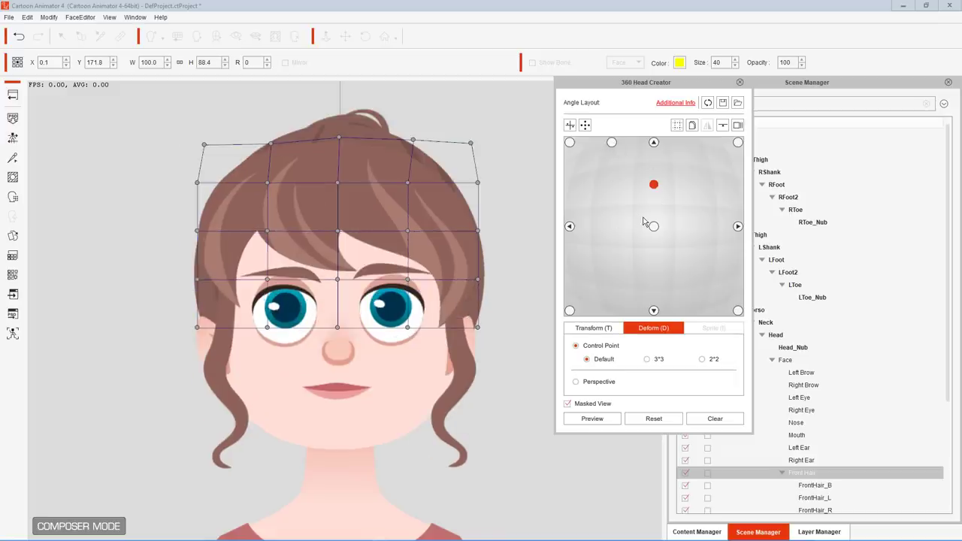
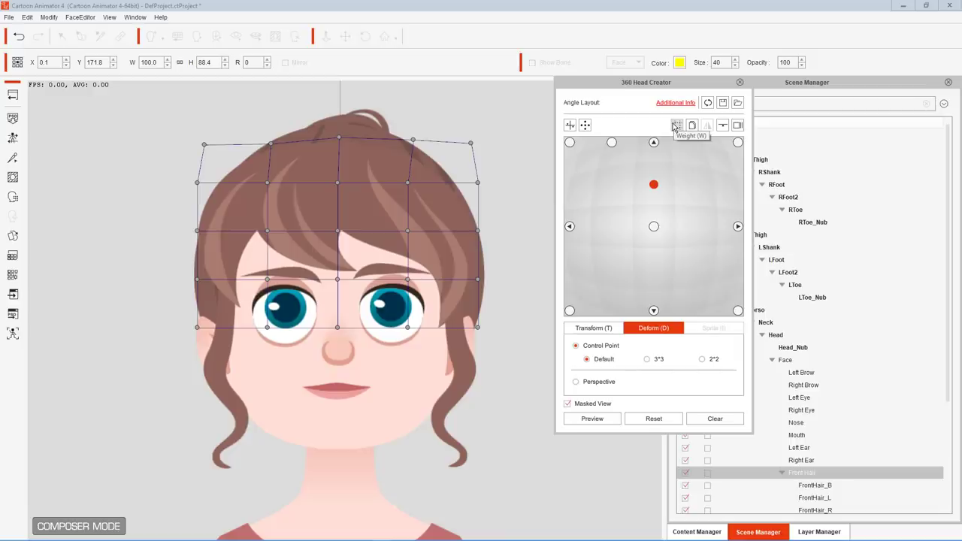
pyautogui.click(677, 125)
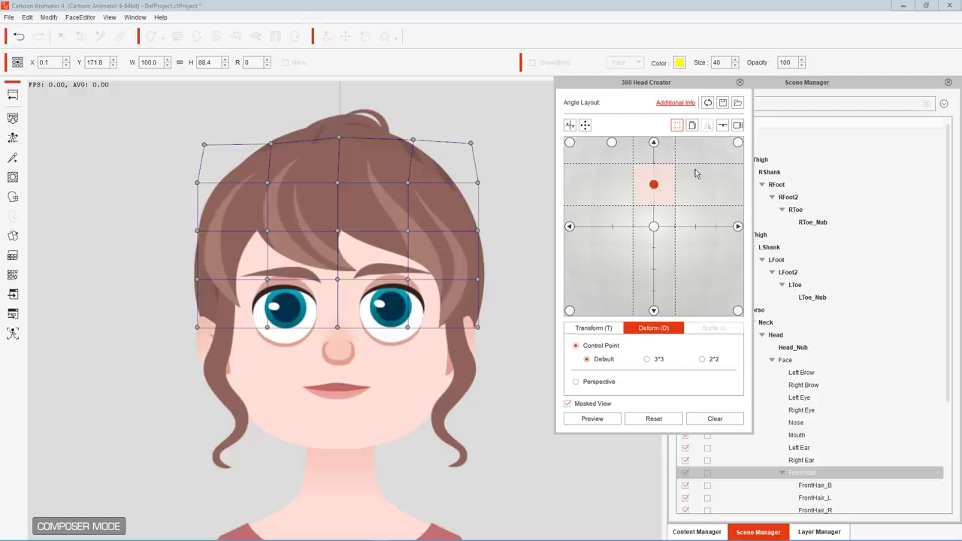
pyautogui.click(738, 144)
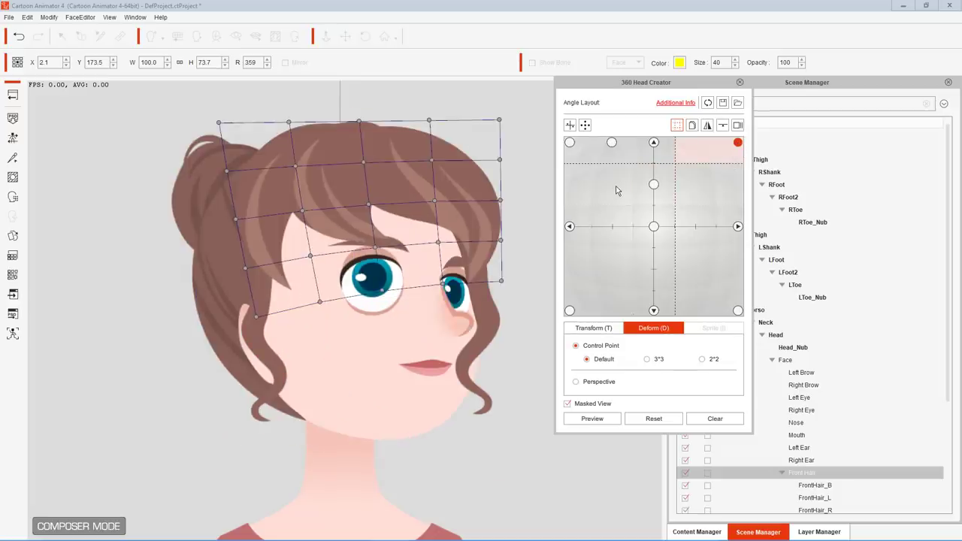
pyautogui.click(655, 185)
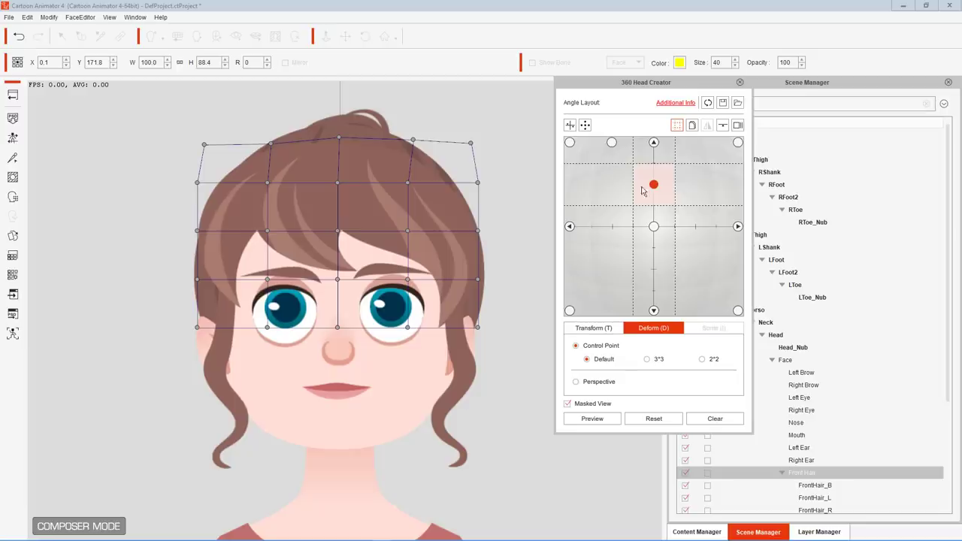
# Switch the front hair to Transform mode and back to Deform, and toggle Masked View off and on.
pyautogui.click(608, 328)
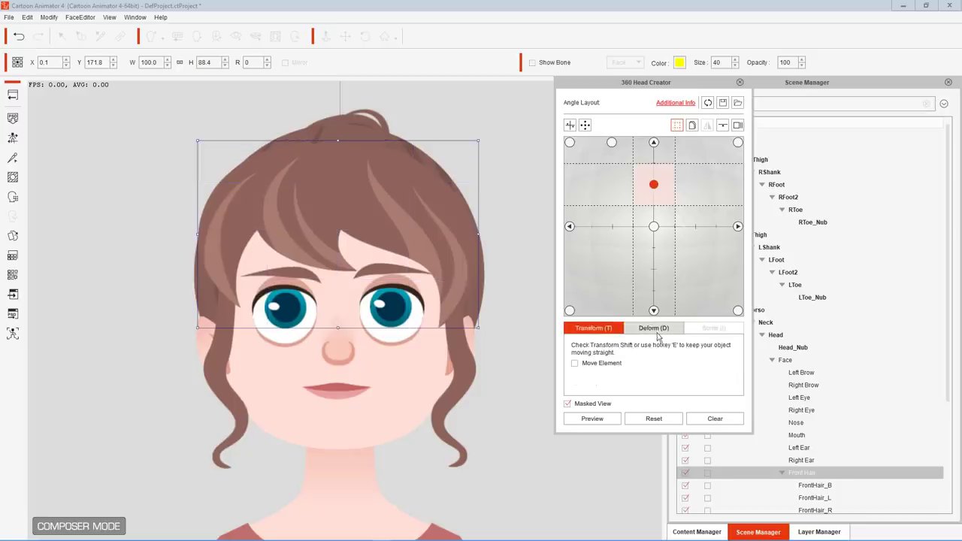
pyautogui.click(657, 333)
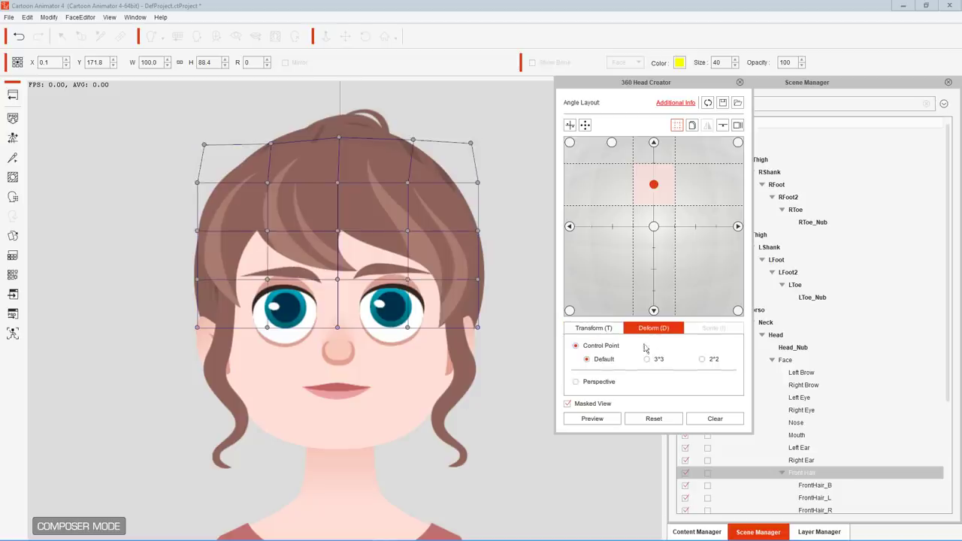
pyautogui.click(568, 405)
pyautogui.click(569, 405)
# Preview the head turning through the side, upward and downward angles, and leave the preview.
pyautogui.click(601, 421)
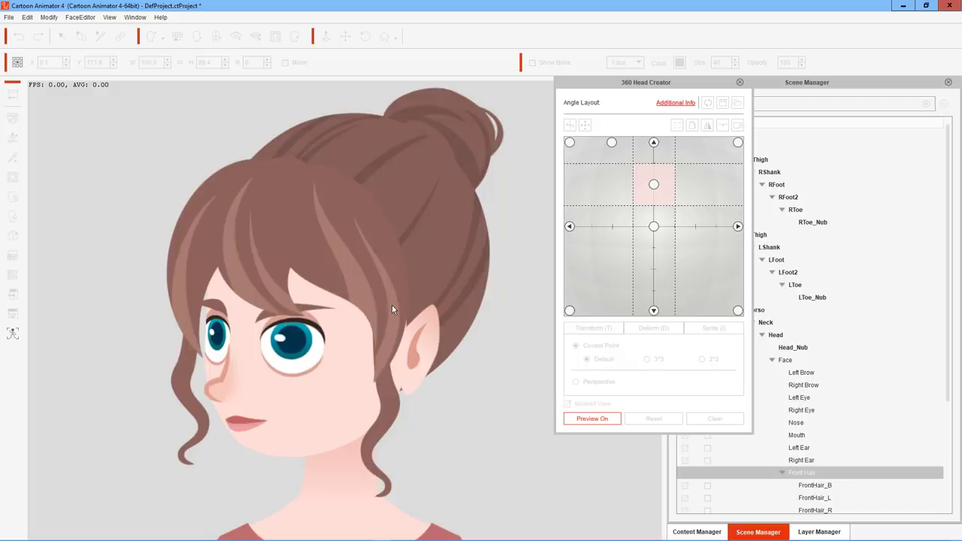
pyautogui.click(639, 203)
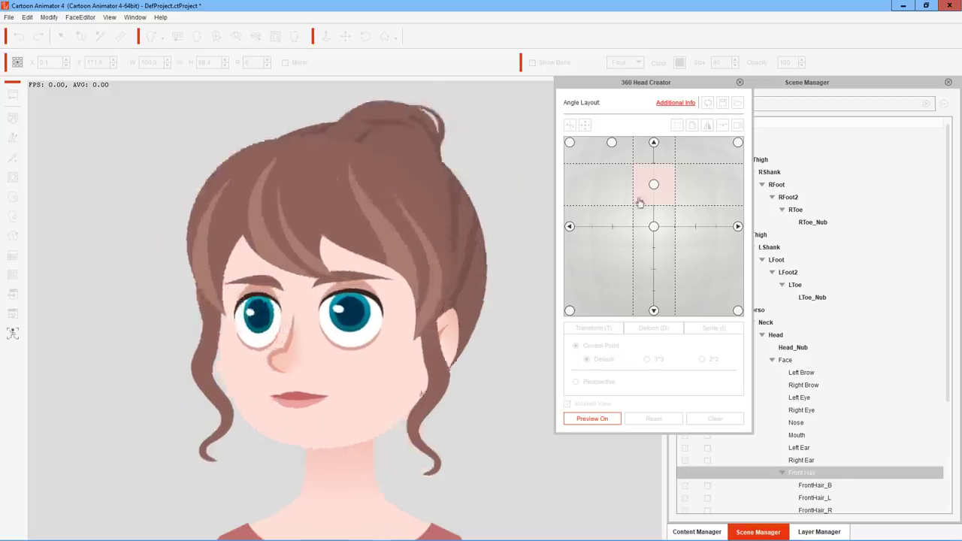
pyautogui.moveTo(639, 203); pyautogui.dragTo(820, 199)
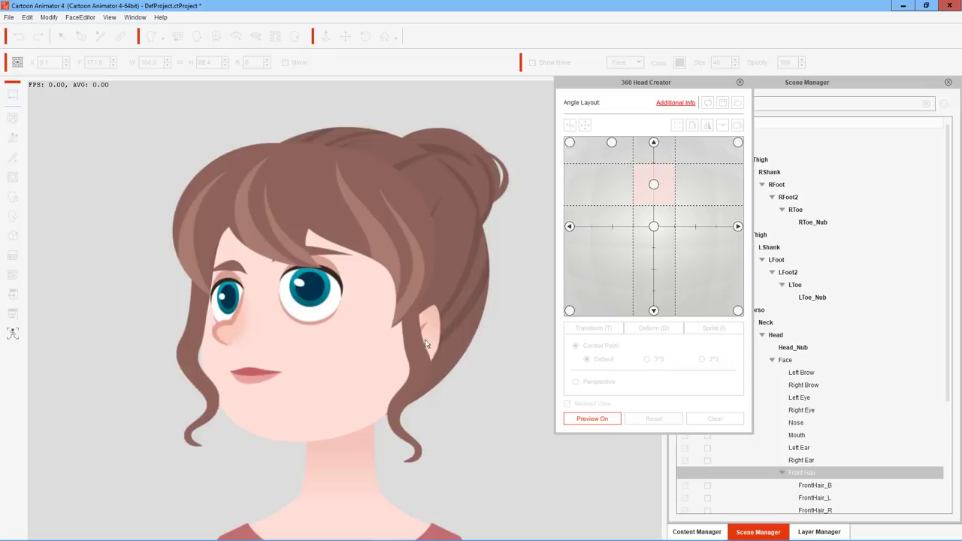
pyautogui.moveTo(563, 287); pyautogui.dragTo(577, 287)
pyautogui.moveTo(632, 260); pyautogui.dragTo(569, 294)
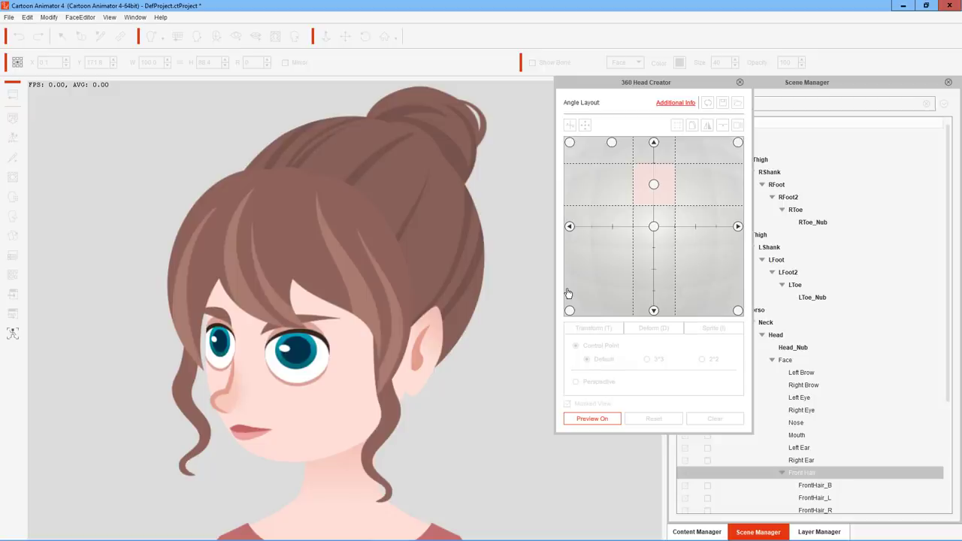
pyautogui.moveTo(568, 294); pyautogui.dragTo(641, 373)
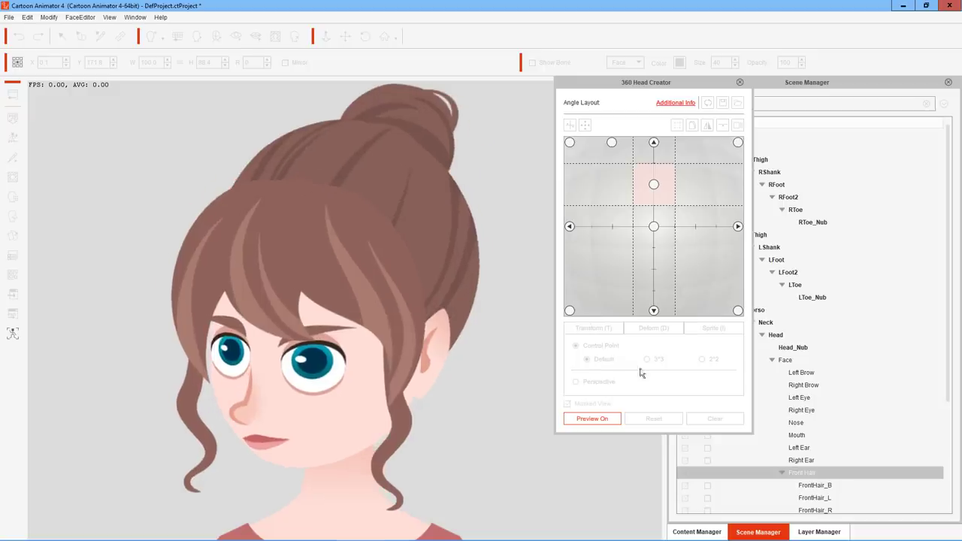
pyautogui.moveTo(579, 292); pyautogui.dragTo(450, 323)
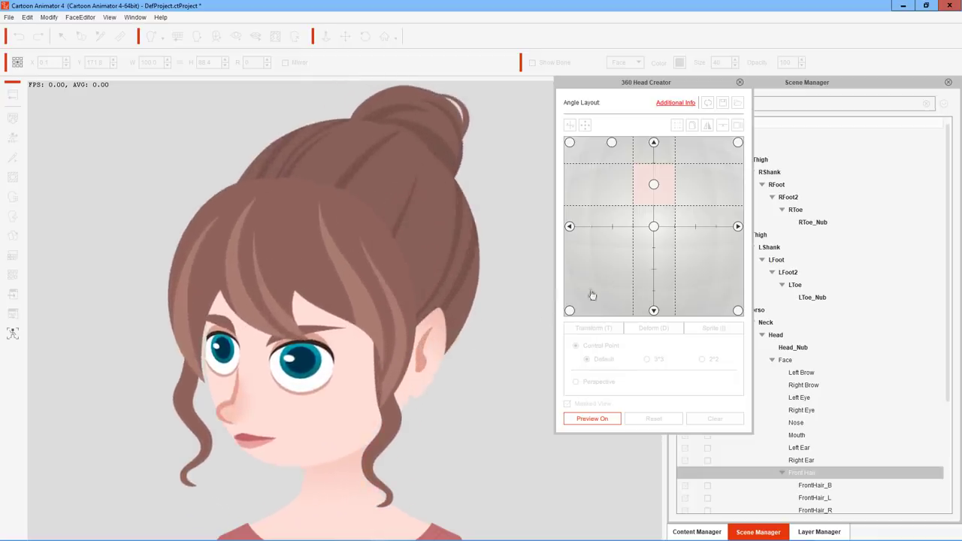
pyautogui.moveTo(592, 295); pyautogui.dragTo(327, 232)
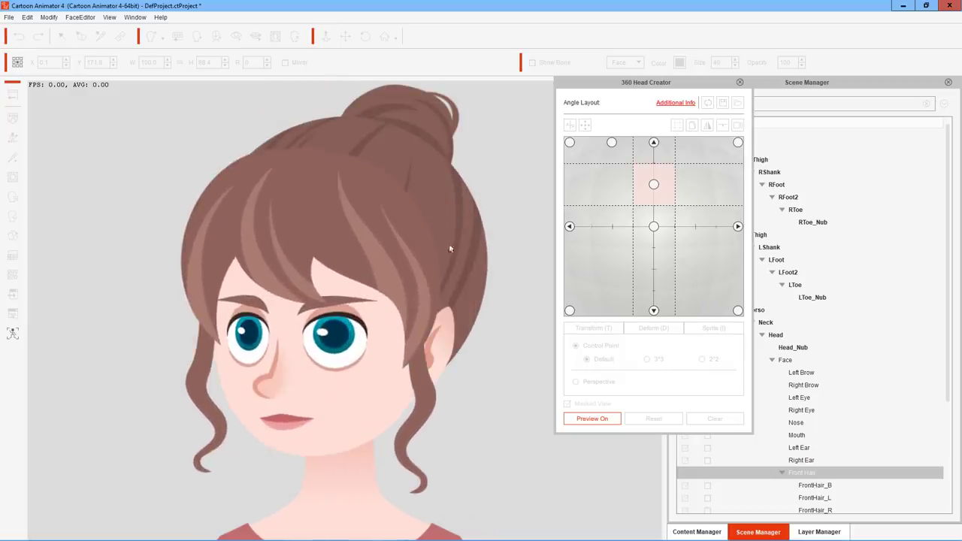
pyautogui.moveTo(536, 290); pyautogui.dragTo(689, 182)
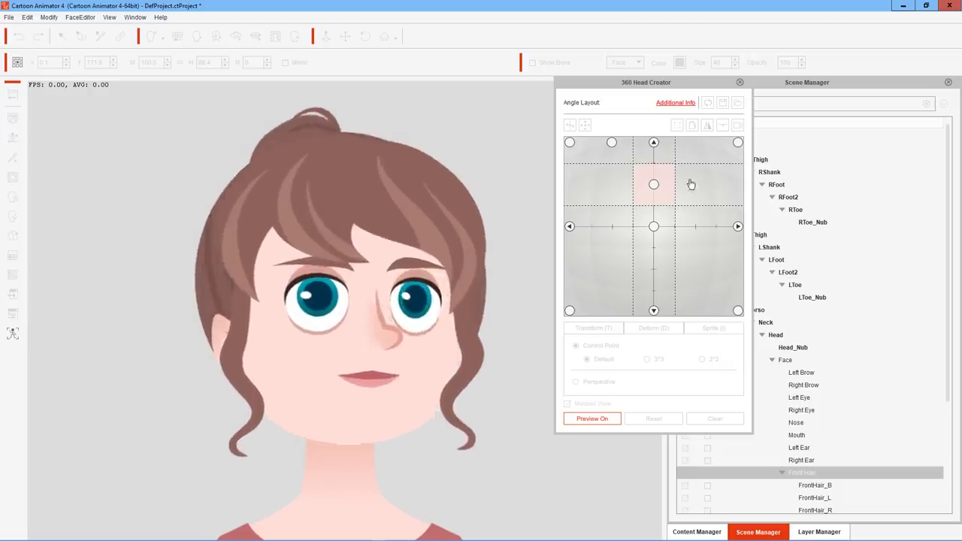
pyautogui.click(592, 418)
pyautogui.click(593, 419)
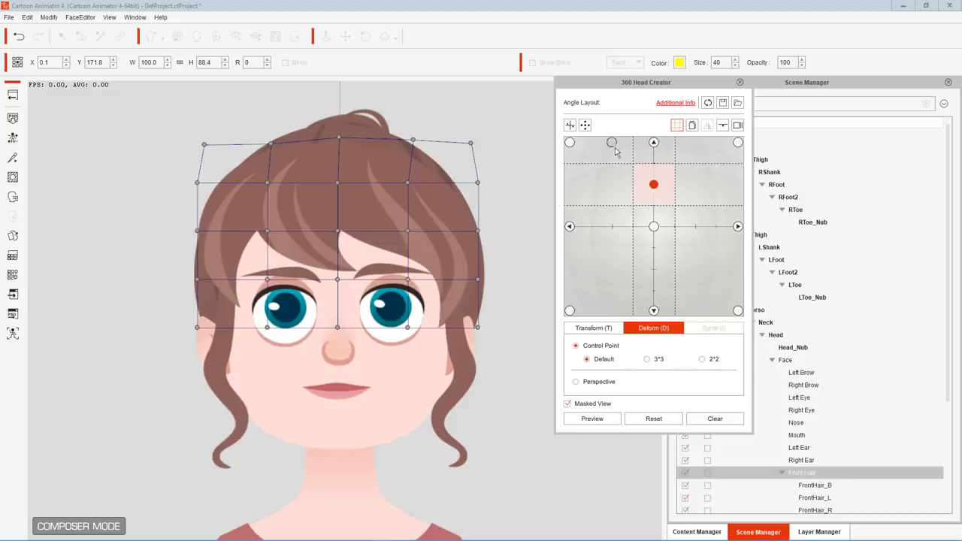
# Copy the front hair's shape from the front angle to the custom angle between front and up.
pyautogui.click(693, 126)
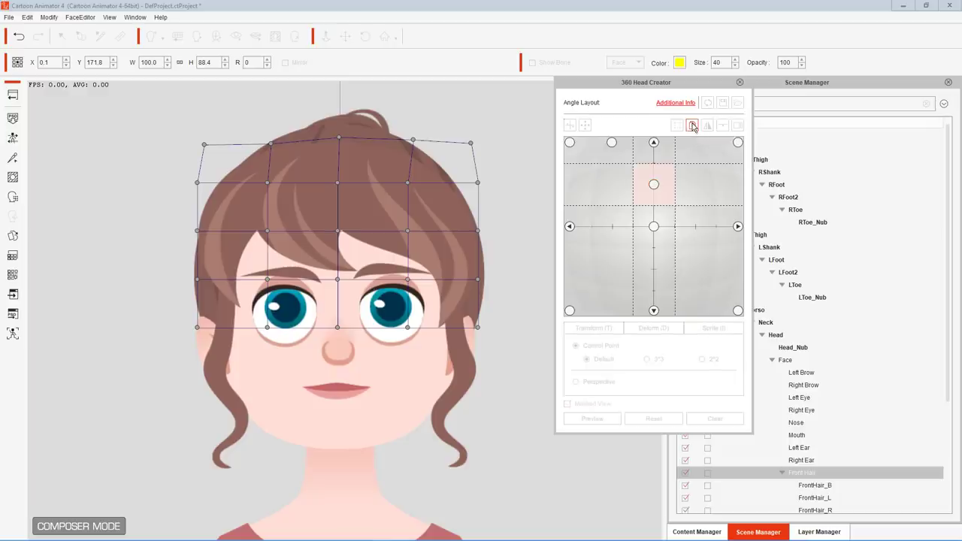
pyautogui.click(655, 226)
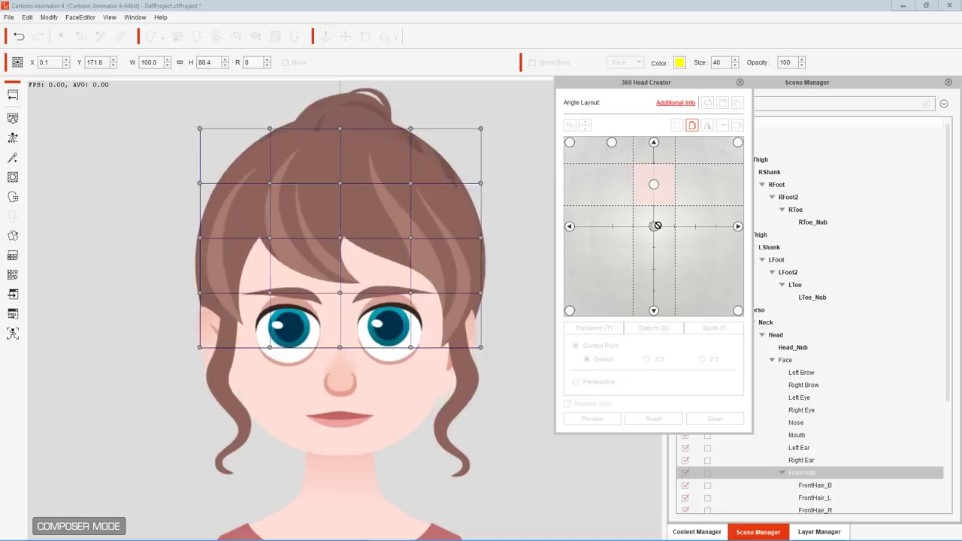
pyautogui.click(658, 226)
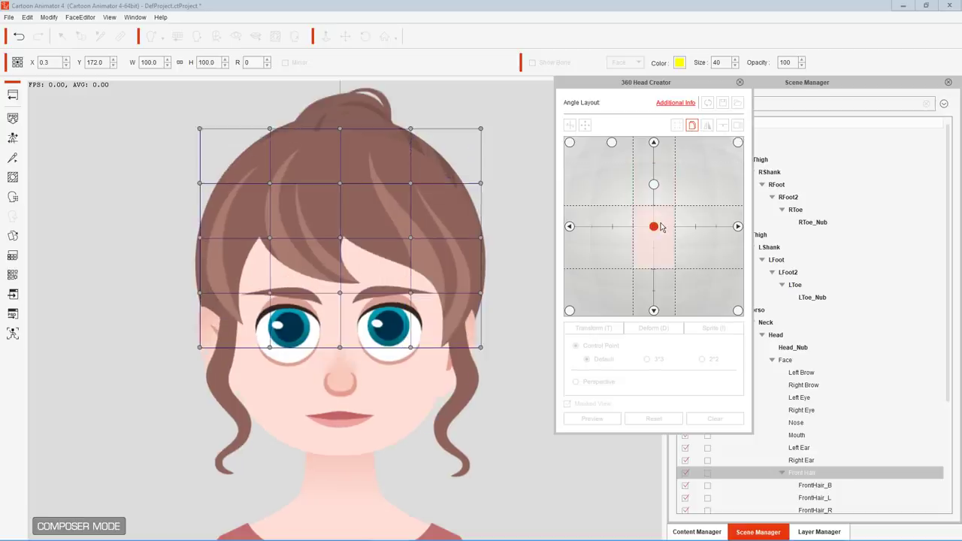
pyautogui.click(654, 185)
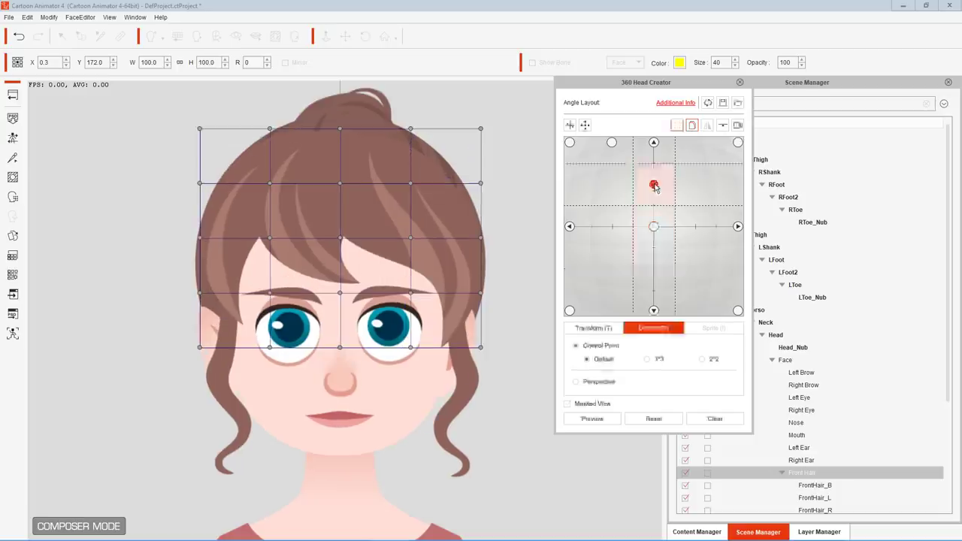
# At the front angle, lower the three middle control points of the front hair's top row onto the head's outline.
pyautogui.click(654, 227)
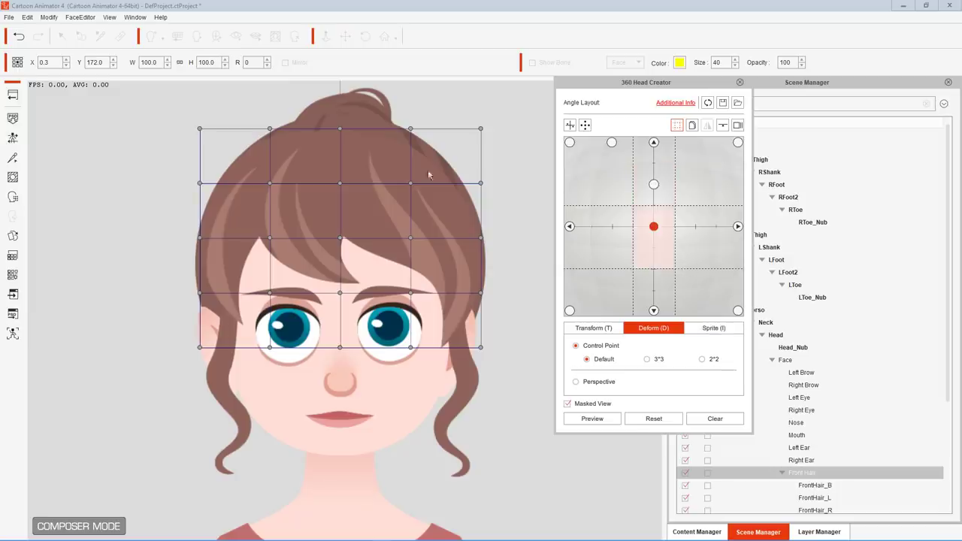
pyautogui.moveTo(270, 129); pyautogui.dragTo(275, 149)
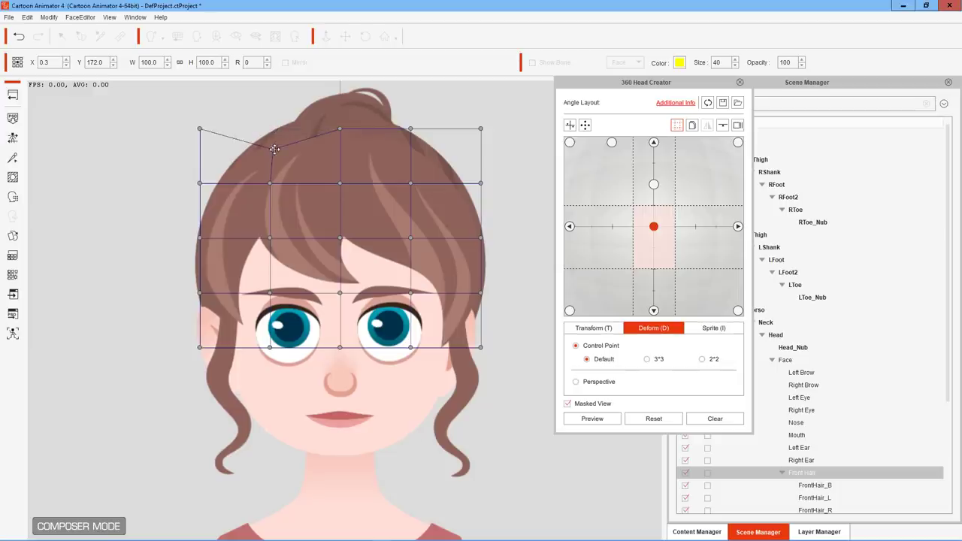
pyautogui.moveTo(340, 128); pyautogui.dragTo(340, 149)
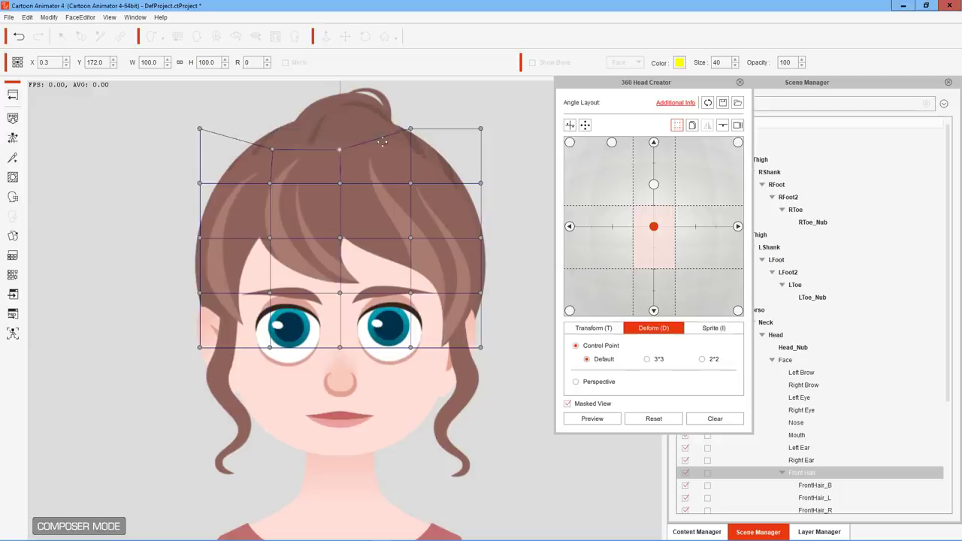
pyautogui.moveTo(410, 128); pyautogui.dragTo(419, 148)
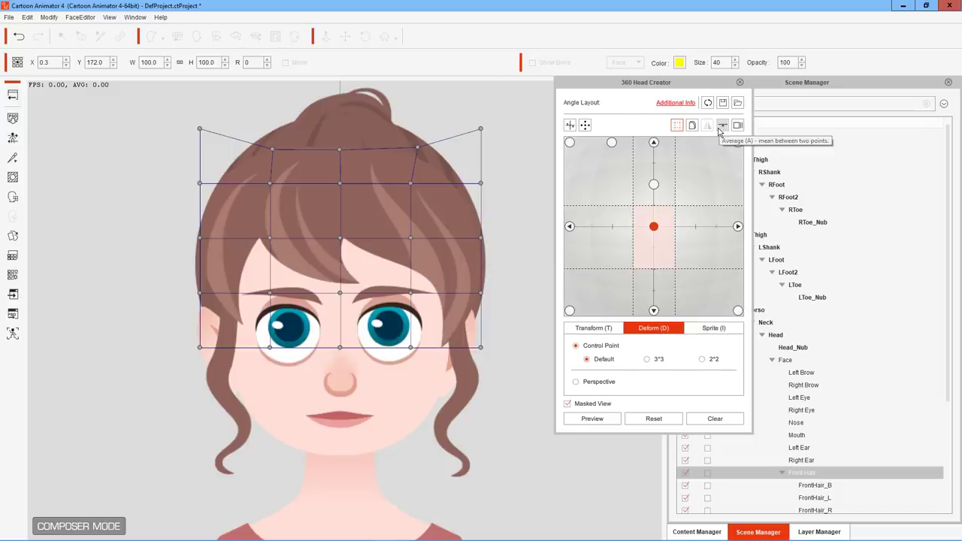
# At the custom angle between front and up, average the front hair's shape using the custom angle between up and the upper-left corner.
pyautogui.click(654, 185)
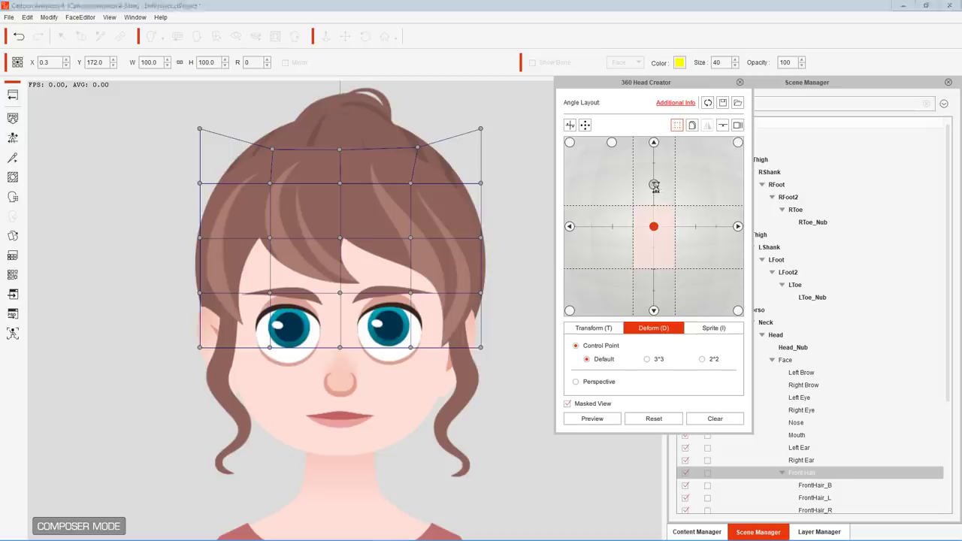
pyautogui.click(723, 125)
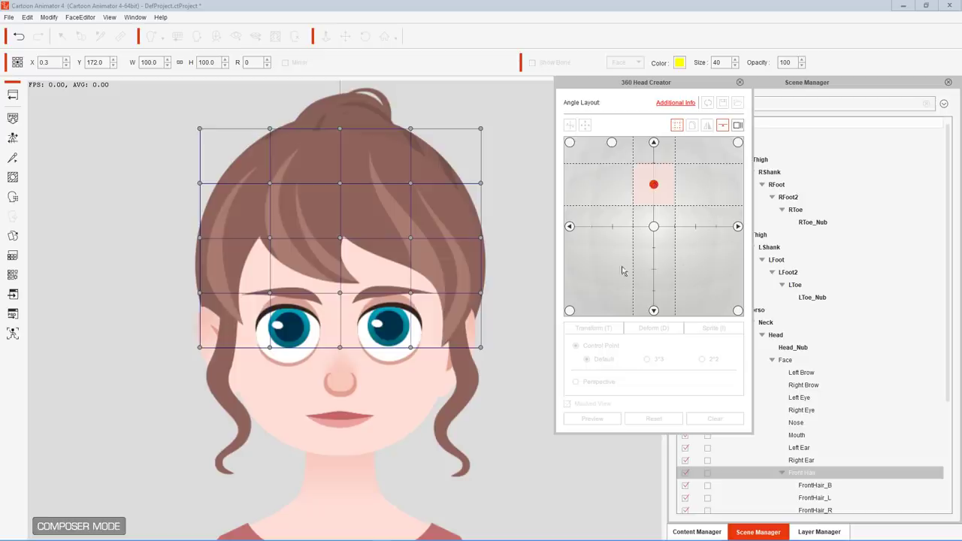
pyautogui.click(722, 126)
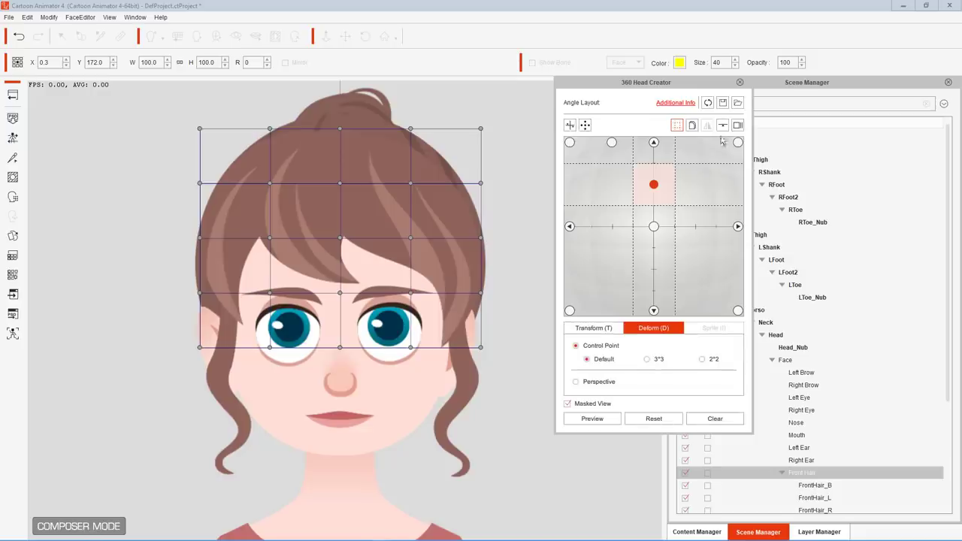
pyautogui.click(723, 127)
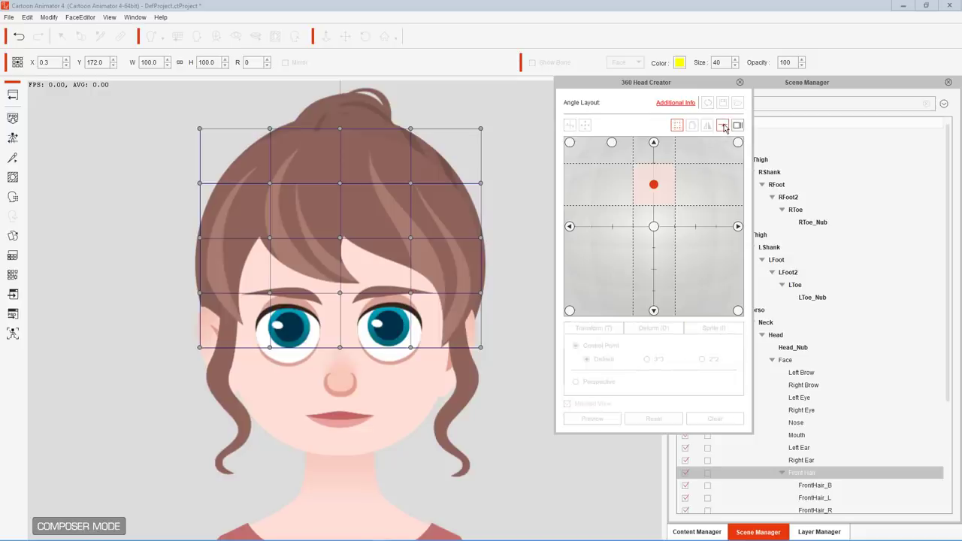
pyautogui.click(611, 143)
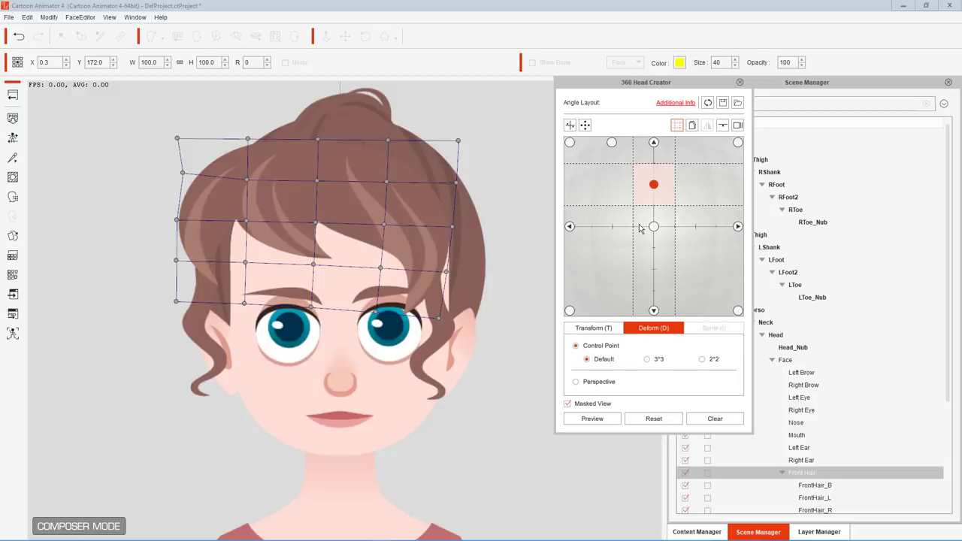
# At the left-facing angle, average the front hair's shape from the front angle and the custom angle between front and up.
pyautogui.click(570, 227)
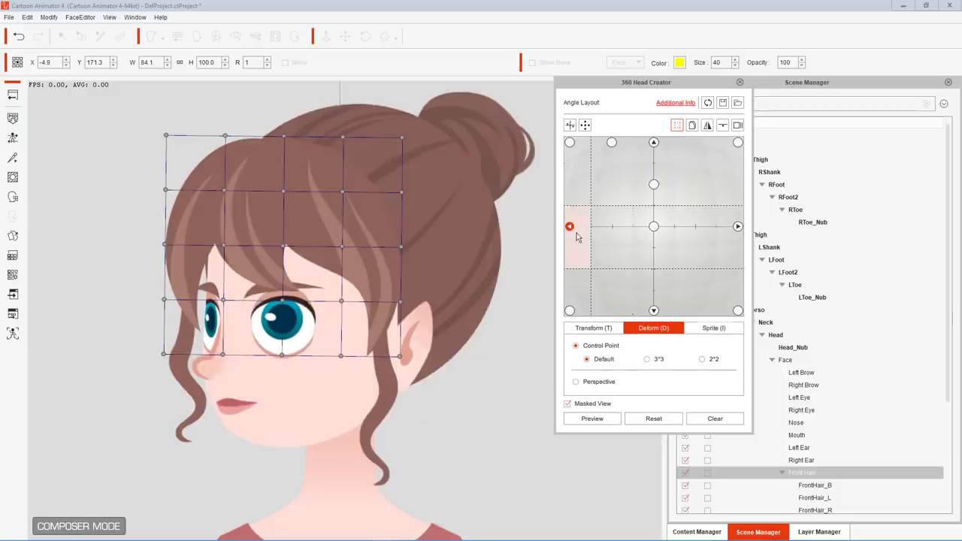
pyautogui.click(723, 125)
pyautogui.click(654, 227)
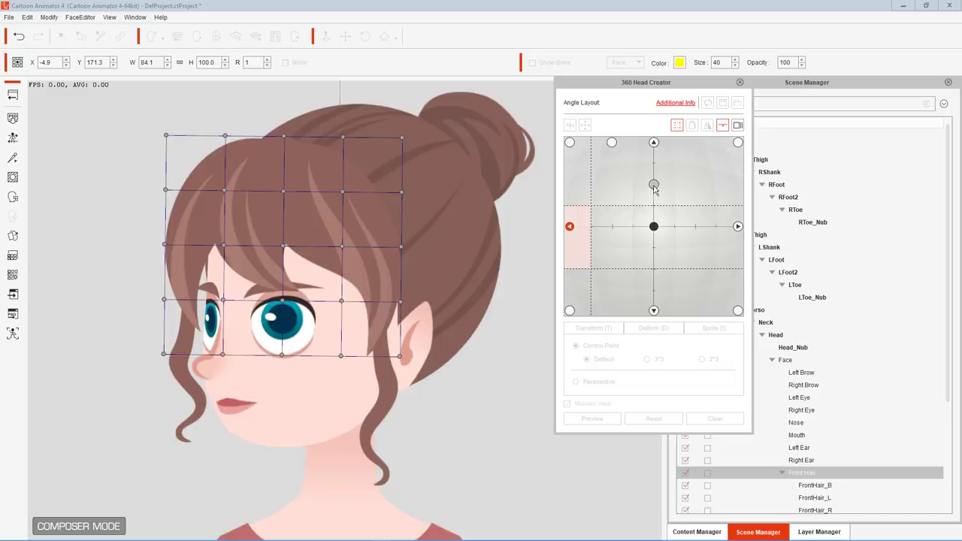
pyautogui.click(654, 185)
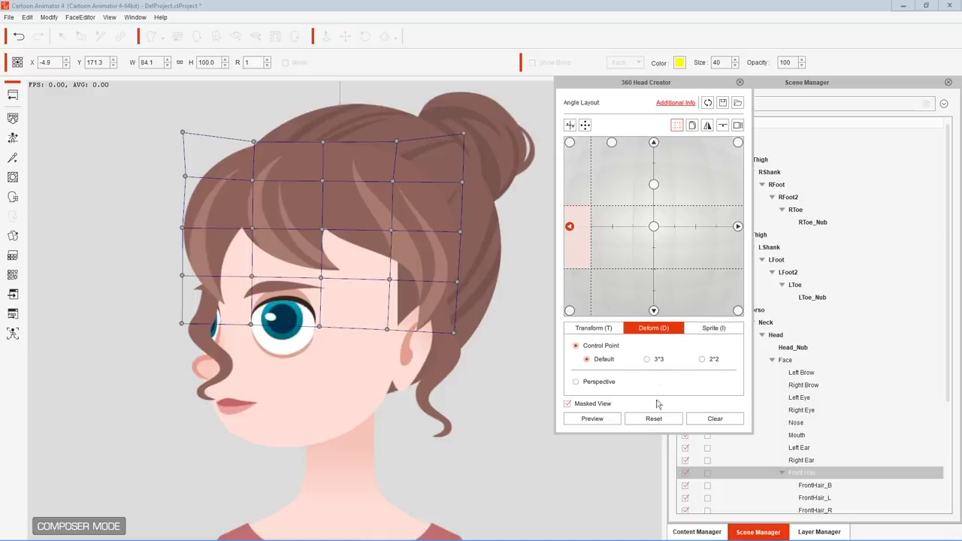
# Reset the front hair's deformation at the left-facing angle and at the two custom angles used for averaging.
pyautogui.click(654, 418)
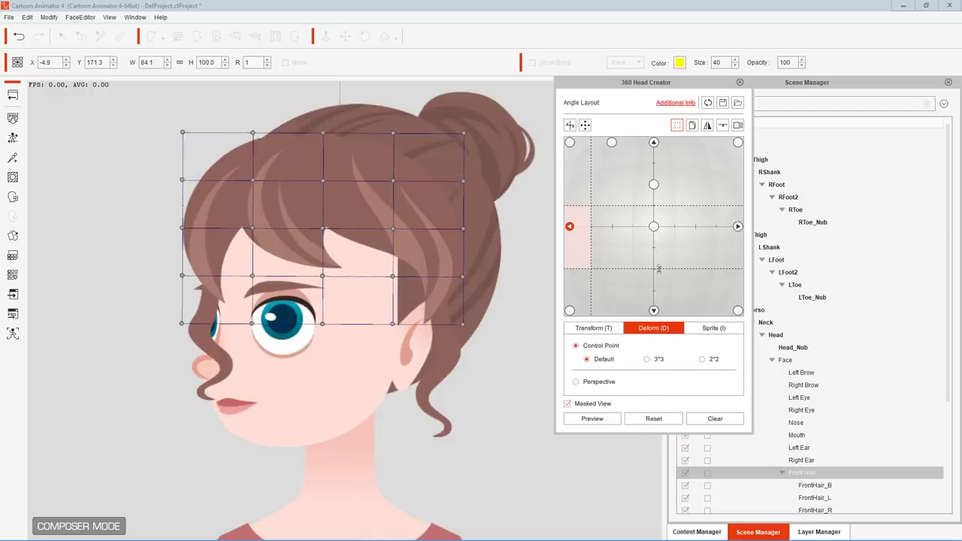
pyautogui.click(612, 142)
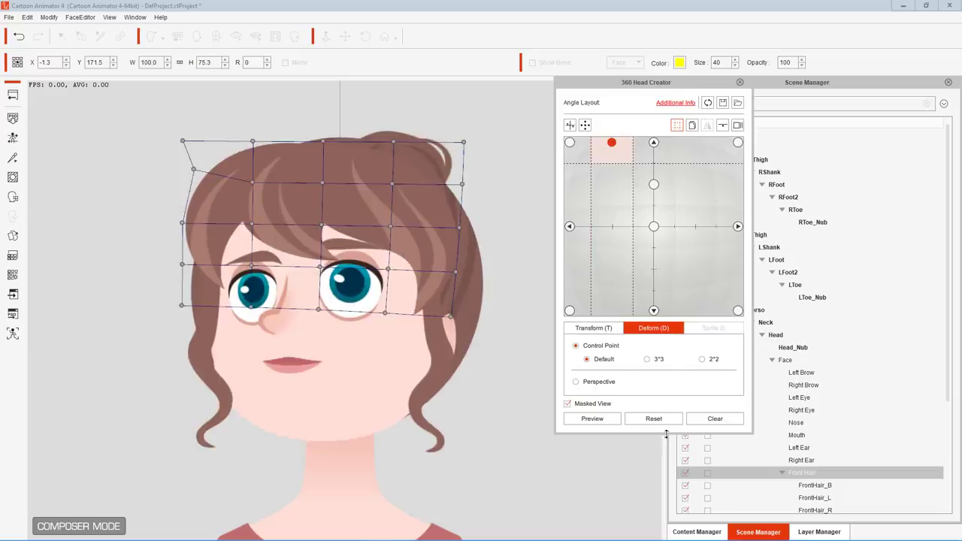
pyautogui.click(666, 426)
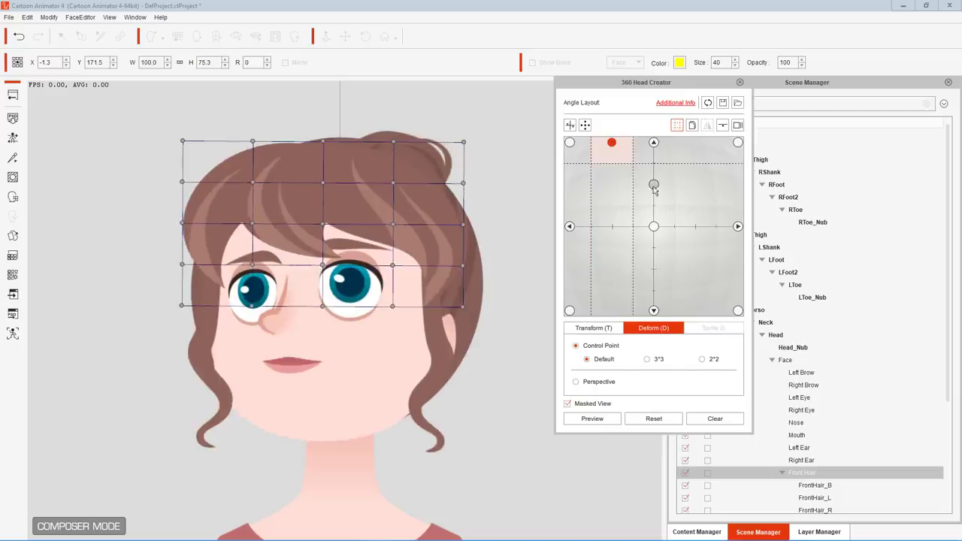
pyautogui.click(654, 186)
pyautogui.click(654, 418)
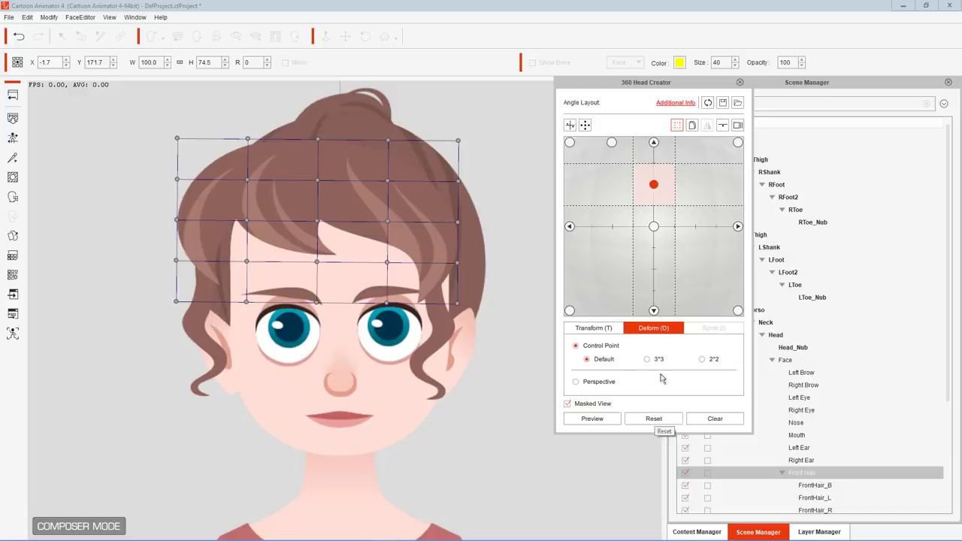
# At the front angle, enable Onion Layer and overlay the up angle and the custom angle between front and up.
pyautogui.click(654, 143)
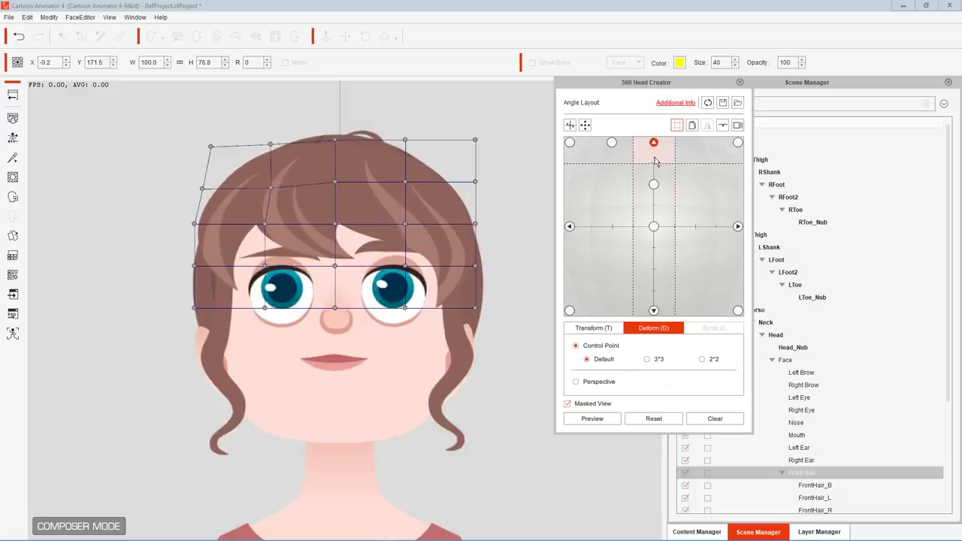
pyautogui.click(654, 227)
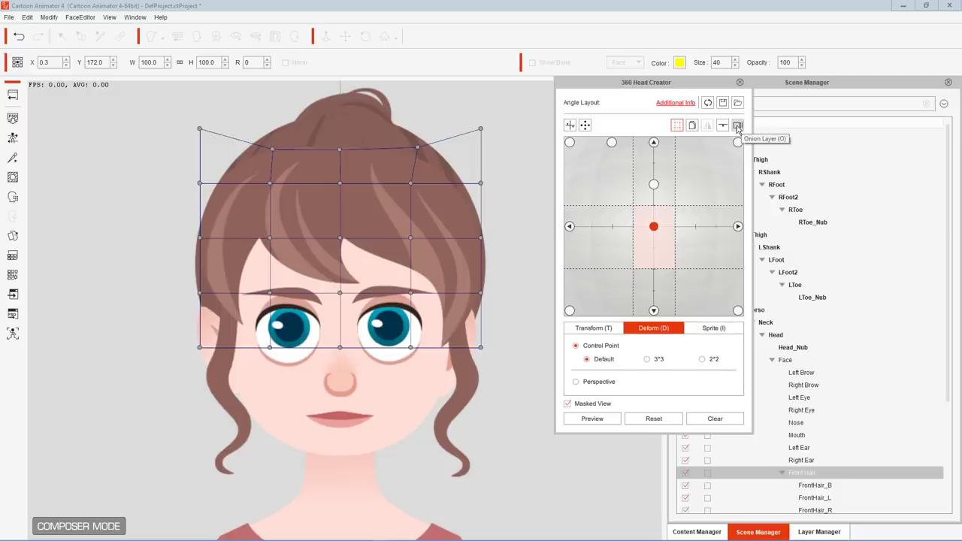
pyautogui.click(737, 127)
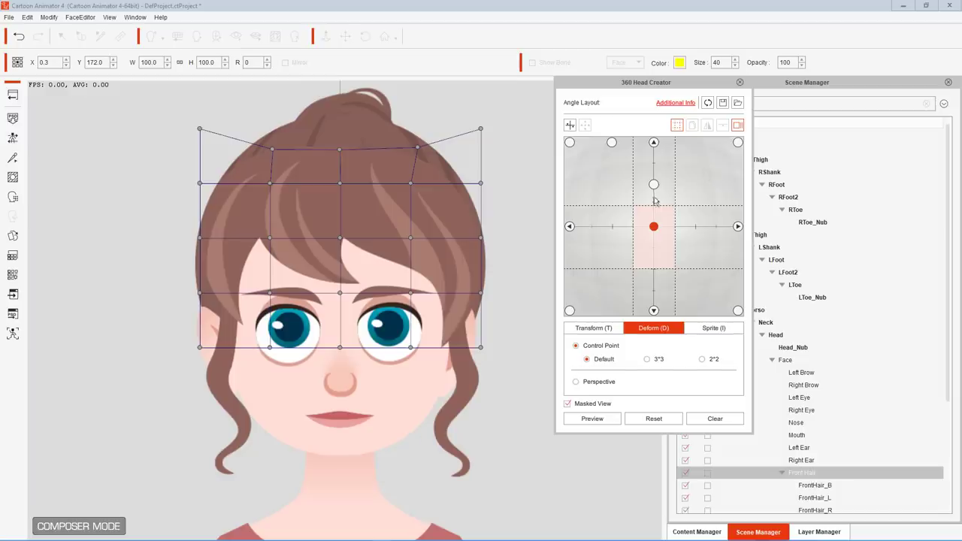
pyautogui.moveTo(657, 190)
pyautogui.click(653, 143)
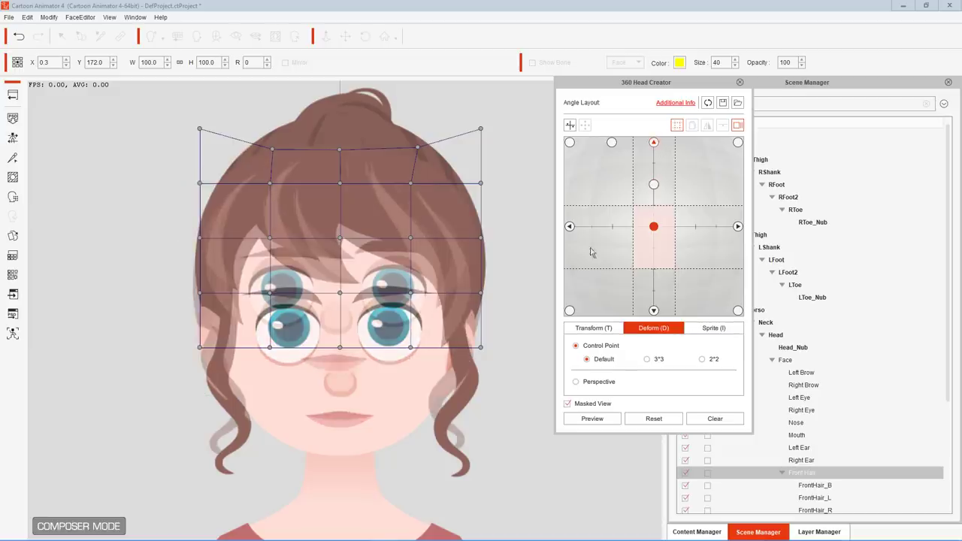
pyautogui.click(654, 185)
# Reposition the front hair's inner control points around the fringe against the onion overlay, then turn off the overlay and angle zones.
pyautogui.moveTo(272, 246); pyautogui.dragTo(256, 239)
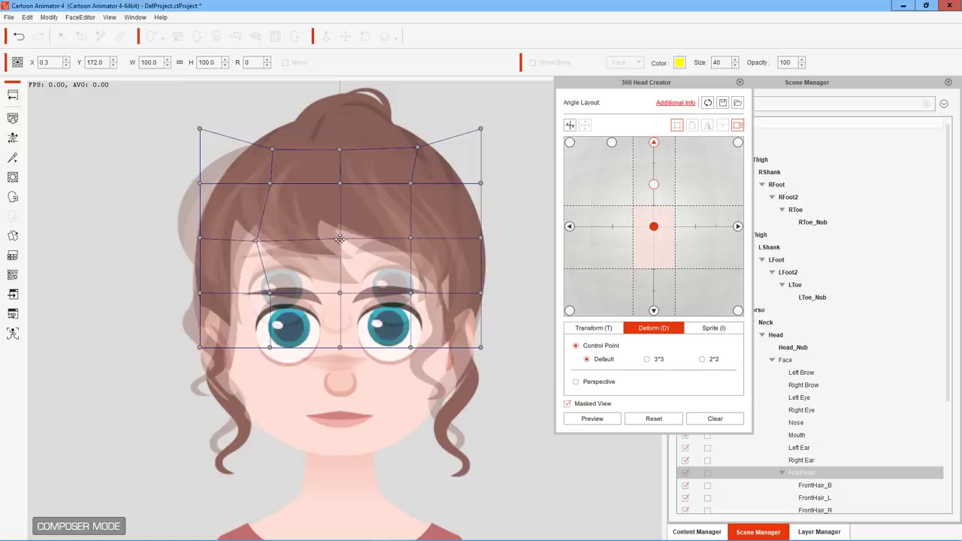
pyautogui.moveTo(407, 236); pyautogui.dragTo(412, 240)
pyautogui.moveTo(343, 293); pyautogui.dragTo(339, 291)
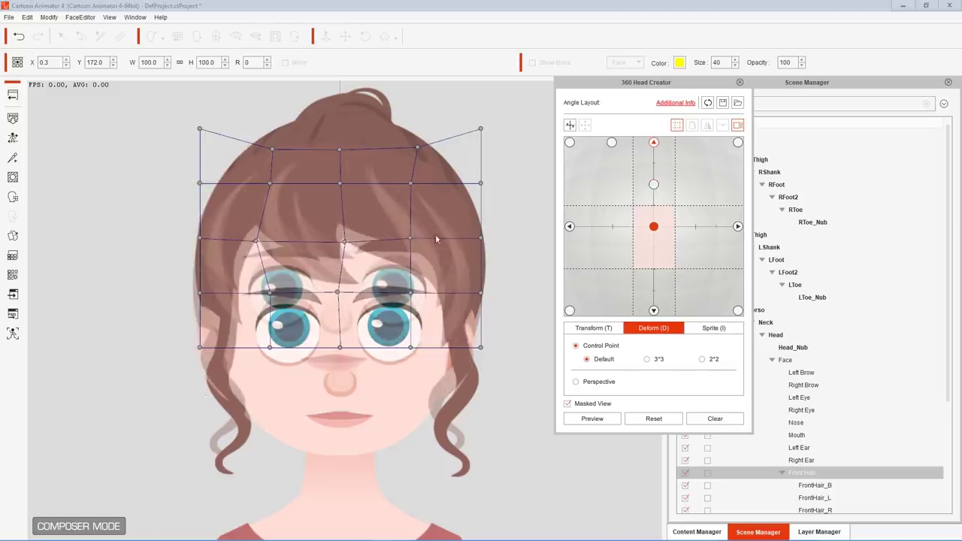
pyautogui.moveTo(343, 241)
pyautogui.mouseDown()
pyautogui.moveTo(281, 212)
pyautogui.moveTo(333, 232)
pyautogui.moveTo(328, 242)
pyautogui.moveTo(368, 221)
pyautogui.moveTo(331, 241)
pyautogui.moveTo(346, 195)
pyautogui.moveTo(338, 248)
pyautogui.moveTo(345, 8)
pyautogui.moveTo(318, 198)
pyautogui.moveTo(342, 223)
pyautogui.mouseUp()
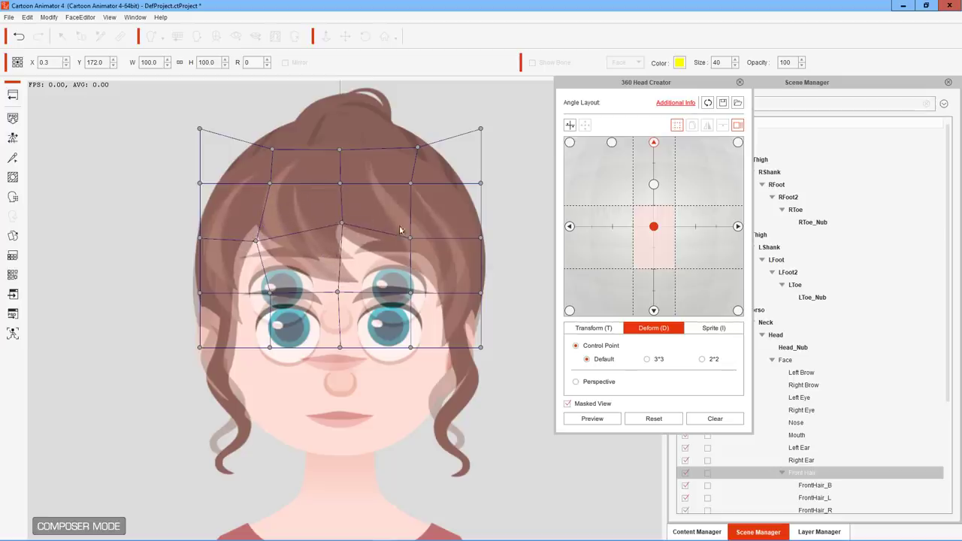
pyautogui.moveTo(418, 241); pyautogui.dragTo(414, 224)
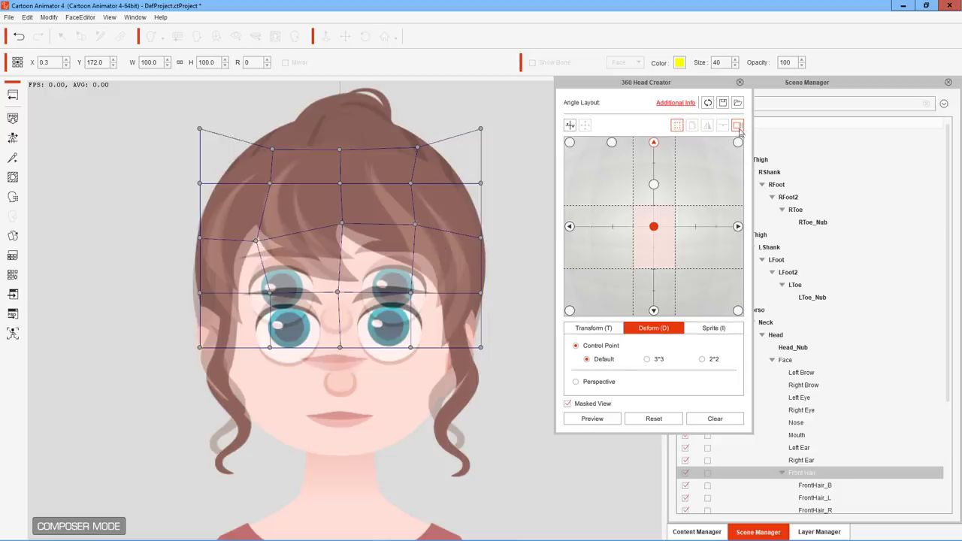
pyautogui.click(677, 126)
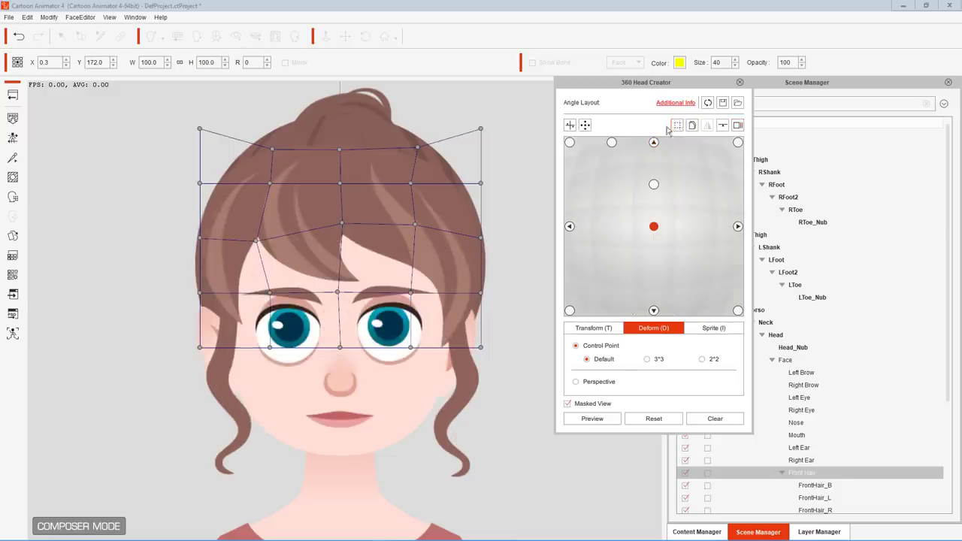
# Open Quick Head Turn Setup and, for the right-facing angle, shift the front hair over the head and the right ear outward.
pyautogui.click(572, 126)
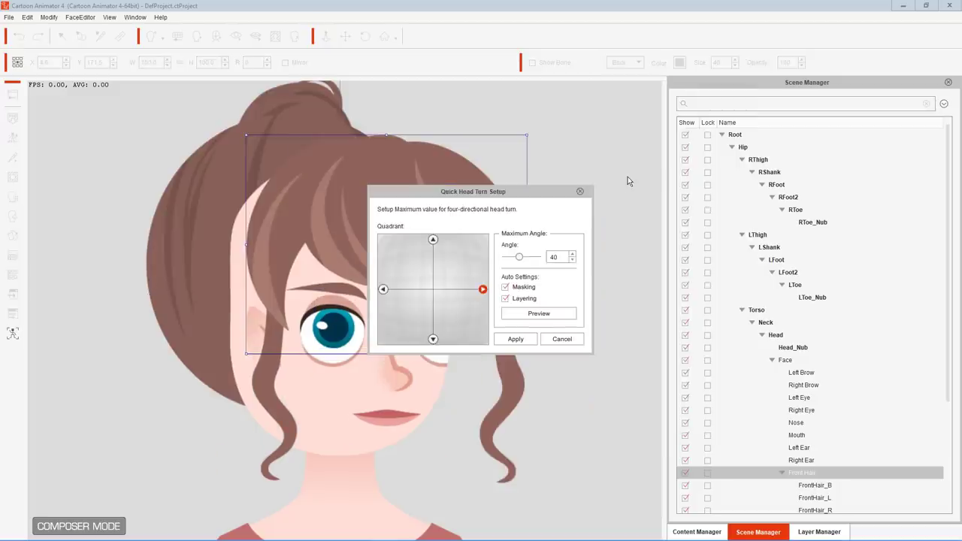
pyautogui.moveTo(511, 196); pyautogui.dragTo(737, 167)
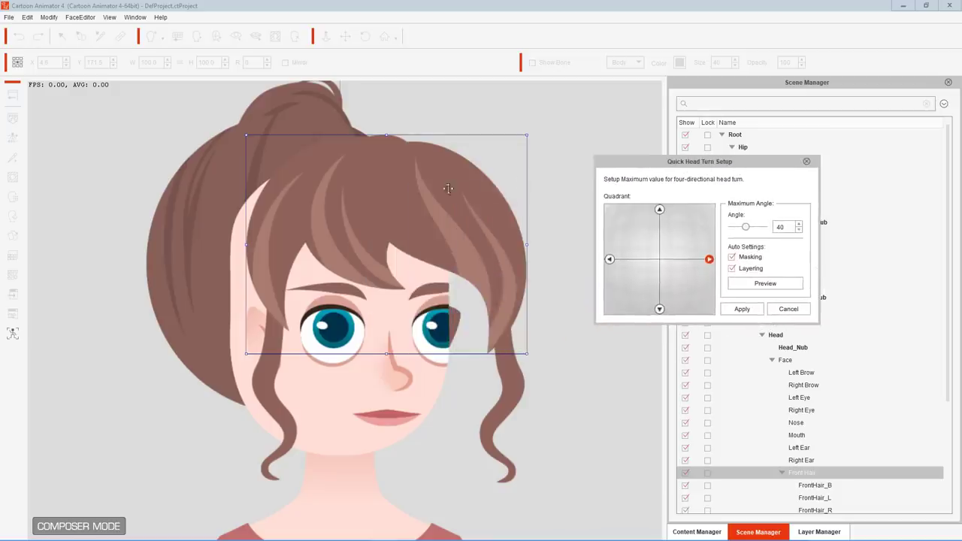
pyautogui.moveTo(435, 193); pyautogui.dragTo(402, 194)
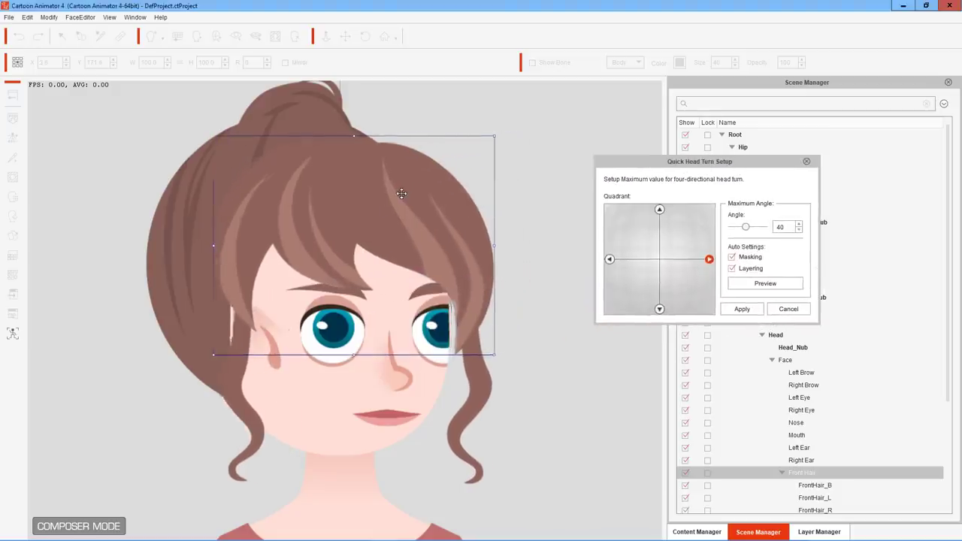
pyautogui.click(264, 336)
pyautogui.moveTo(266, 336); pyautogui.dragTo(231, 335)
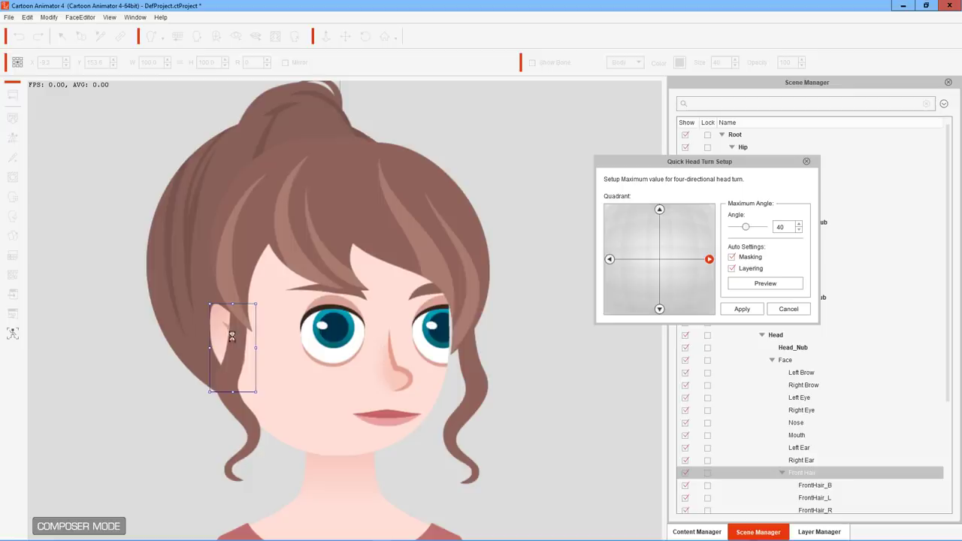
# For the left-facing quick turn, reposition the front hair, right eye and left ear to fit the head, and preview the turn.
pyautogui.click(611, 259)
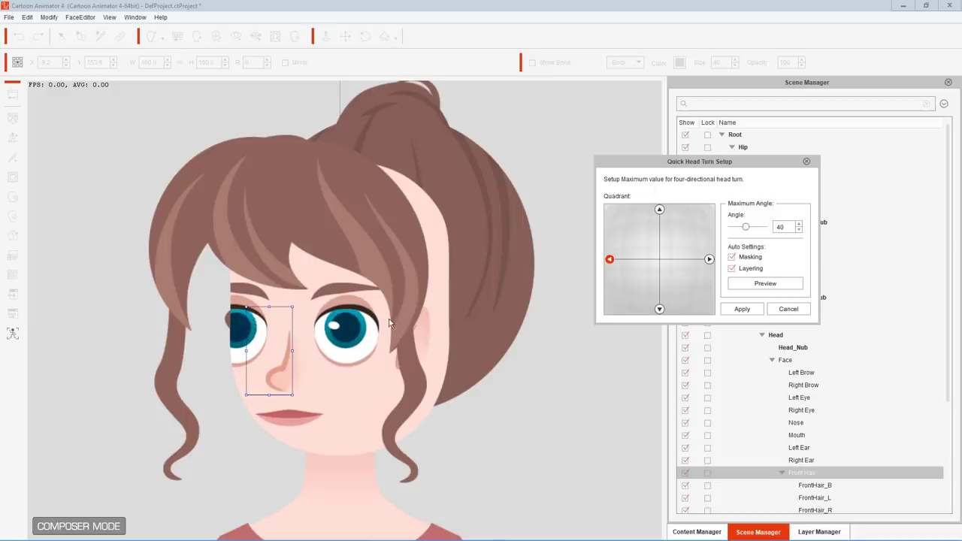
pyautogui.click(396, 242)
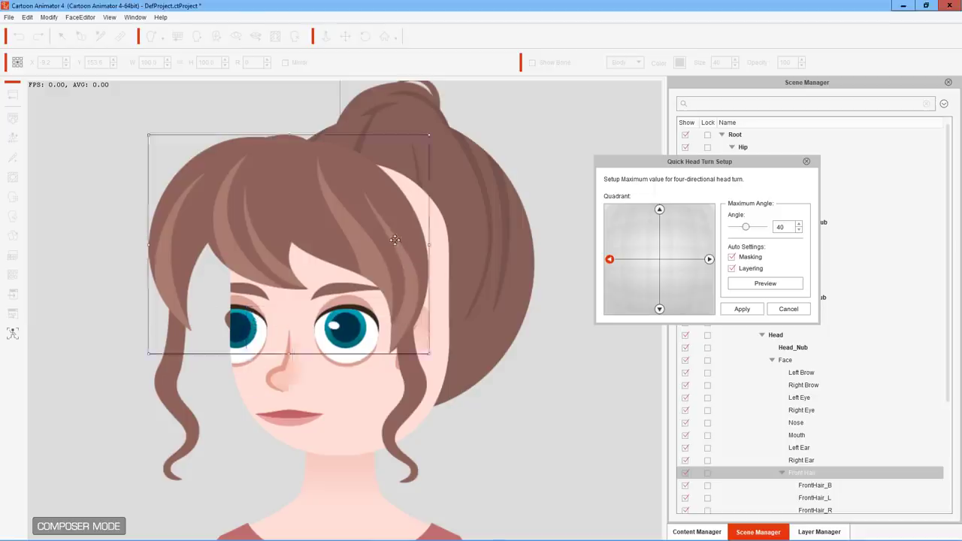
pyautogui.moveTo(330, 215); pyautogui.dragTo(371, 207)
pyautogui.moveTo(263, 325)
pyautogui.mouseDown()
pyautogui.moveTo(281, 322)
pyautogui.moveTo(275, 331)
pyautogui.mouseUp()
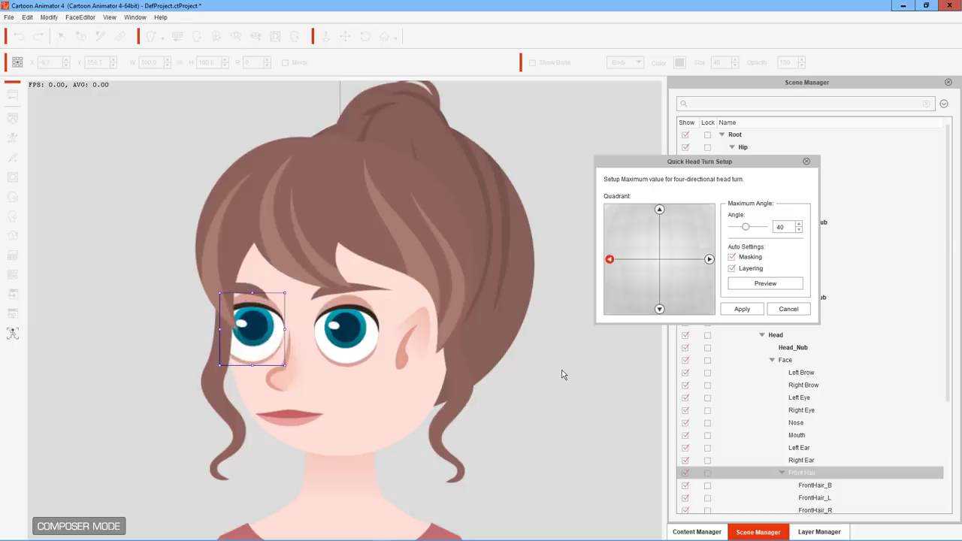
pyautogui.moveTo(415, 343); pyautogui.dragTo(474, 329)
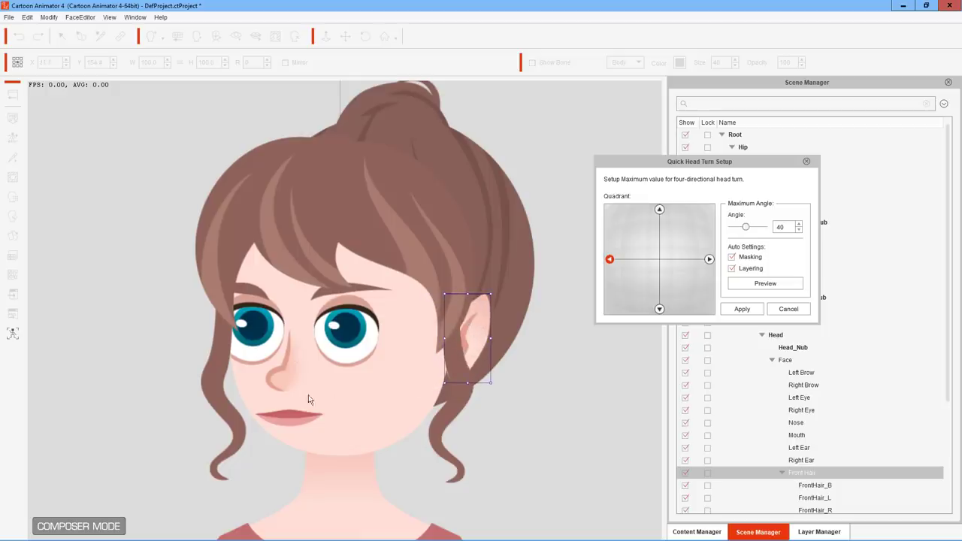
pyautogui.click(765, 283)
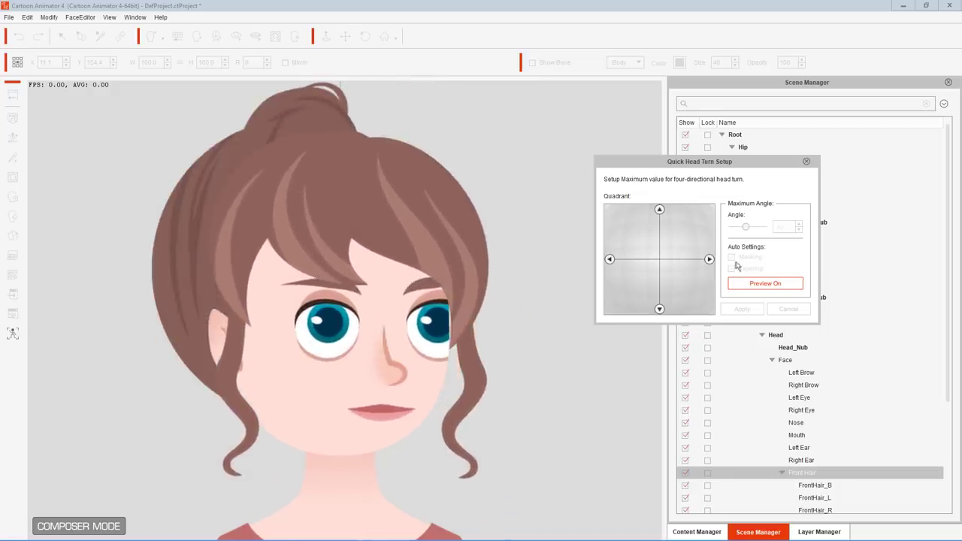
pyautogui.click(775, 285)
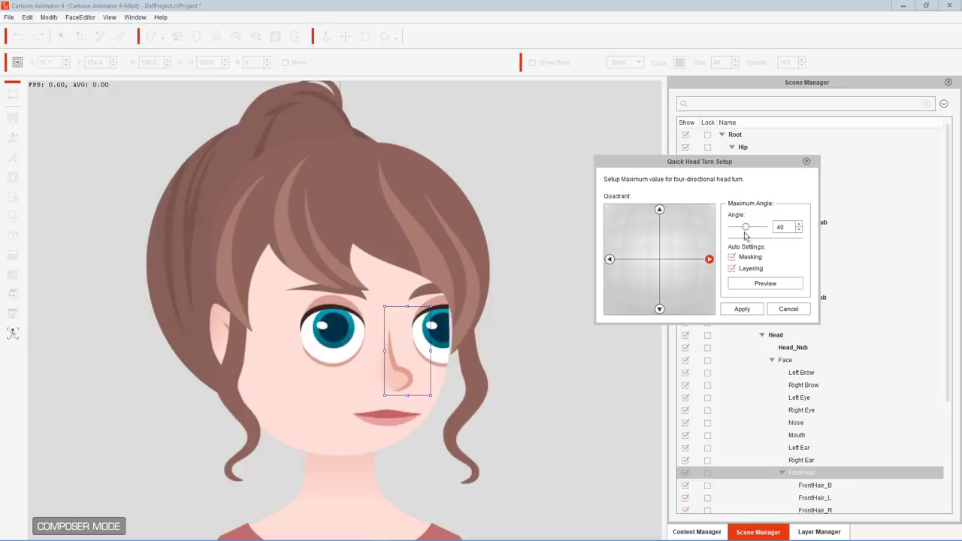
# Raise the right-facing quick turn's maximum angle to 90 and cancel the Quick Head Turn Setup.
pyautogui.moveTo(746, 227); pyautogui.dragTo(799, 226)
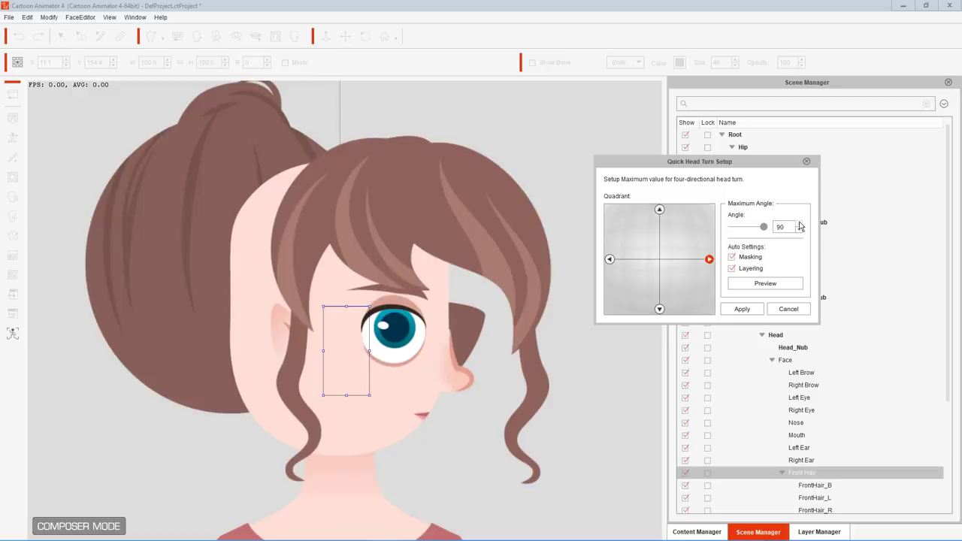
pyautogui.moveTo(764, 226)
pyautogui.mouseDown()
pyautogui.moveTo(725, 230)
pyautogui.moveTo(775, 227)
pyautogui.mouseUp()
pyautogui.moveTo(764, 227)
pyautogui.mouseDown()
pyautogui.moveTo(724, 233)
pyautogui.moveTo(803, 238)
pyautogui.moveTo(726, 228)
pyautogui.moveTo(780, 226)
pyautogui.mouseUp()
pyautogui.click(789, 310)
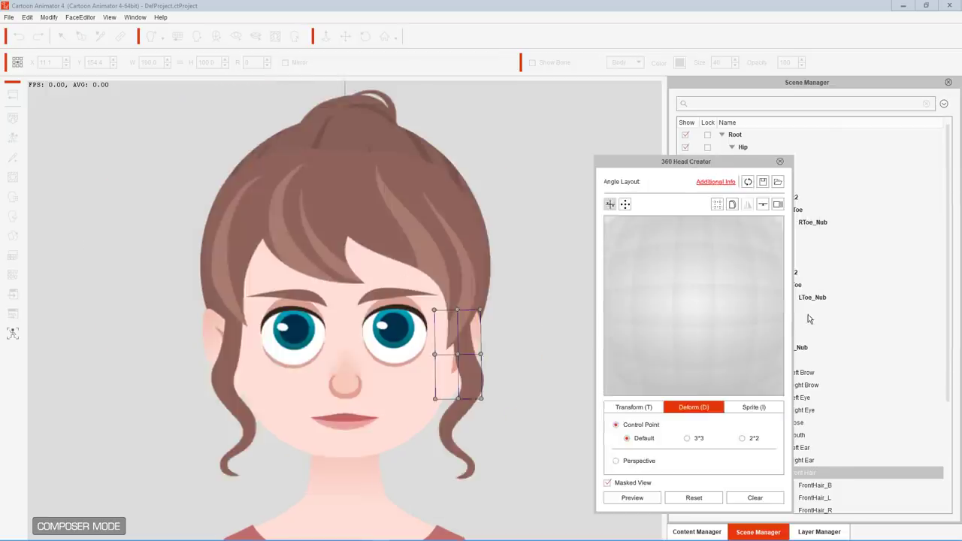
# Close 360 Head Creator and collapse the LThigh and RThigh branches of the scene hierarchy.
pyautogui.click(780, 163)
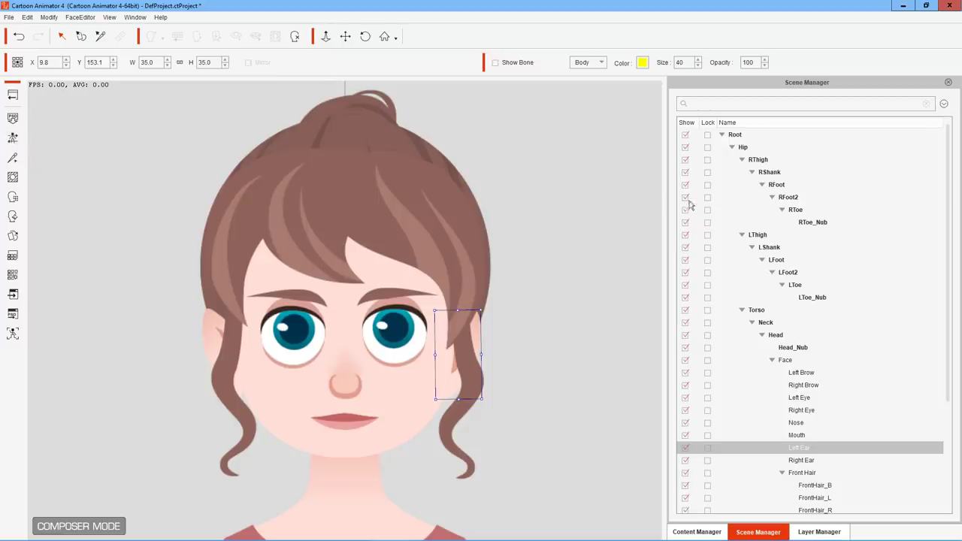
pyautogui.click(742, 235)
pyautogui.click(743, 159)
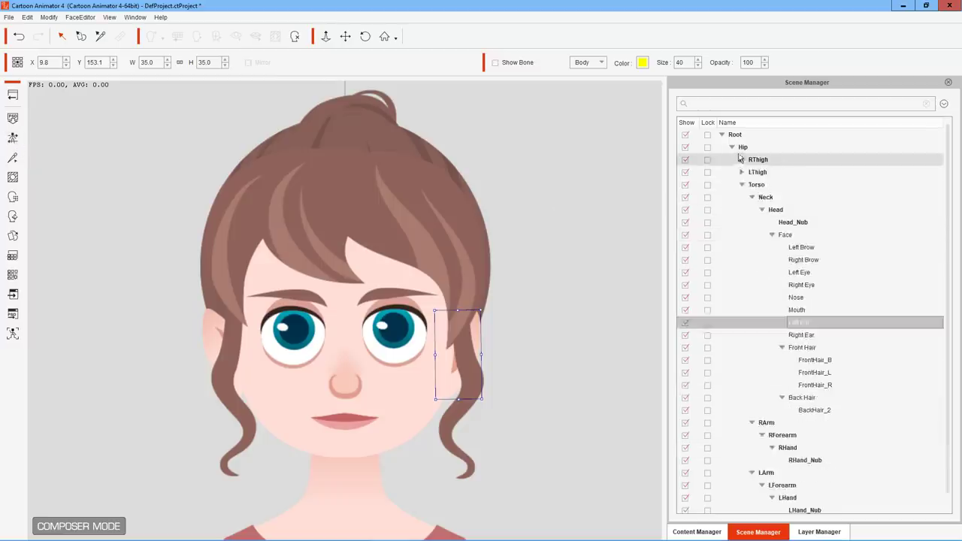
# Collapse the Hip branch, select the front hair, and return from Composer mode to the stage.
pyautogui.click(732, 147)
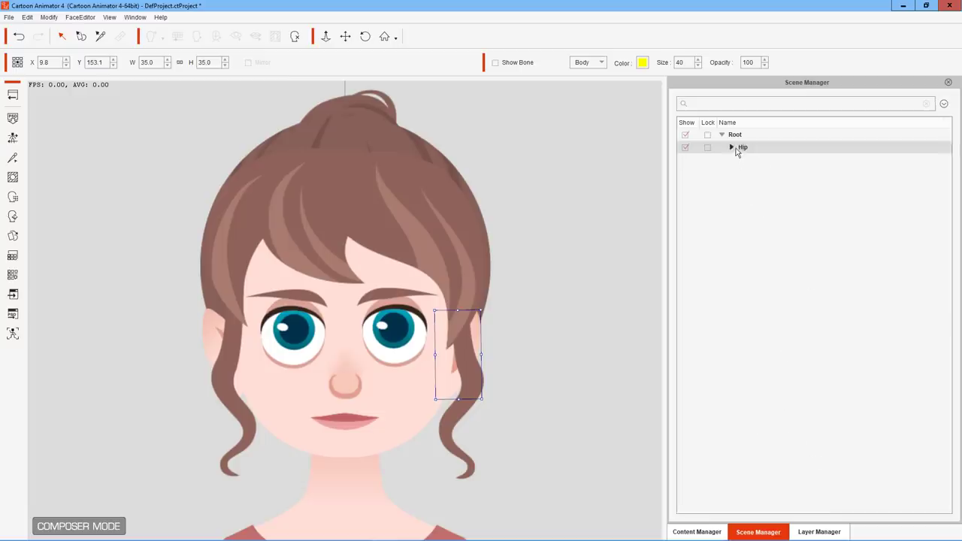
pyautogui.click(376, 213)
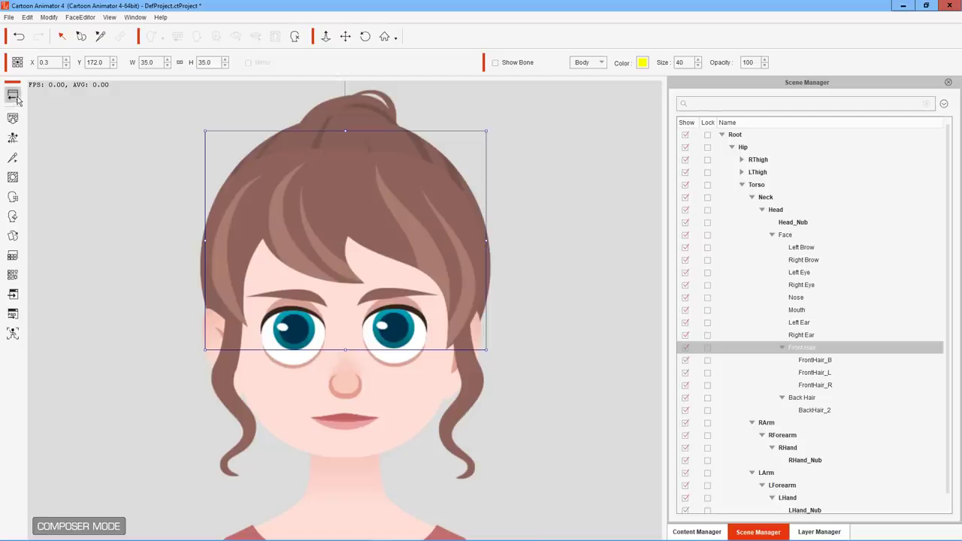
pyautogui.click(16, 100)
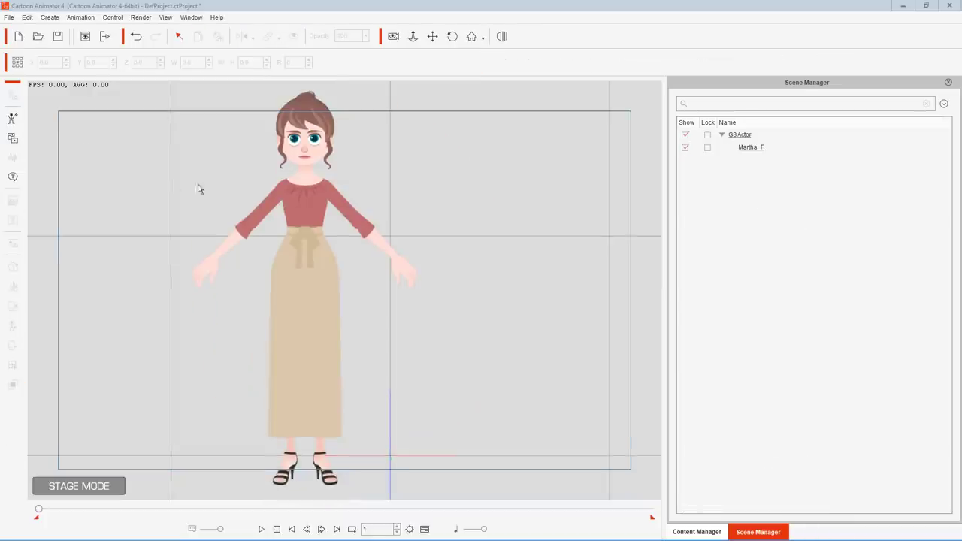
# Scale Martha_F down to 82.4 and reposition her on the stage at X -55.1, Y -1.4.
pyautogui.click(305, 284)
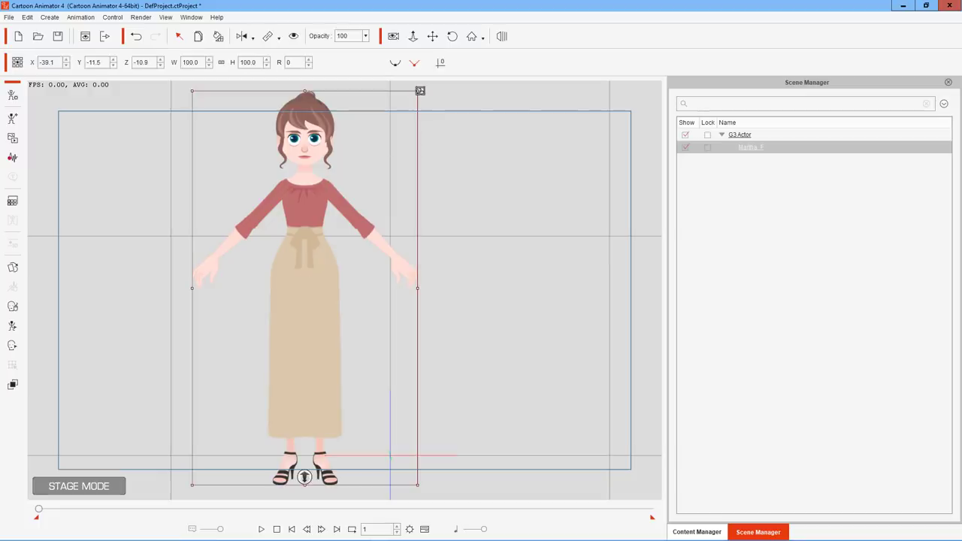
pyautogui.moveTo(421, 90); pyautogui.dragTo(363, 149)
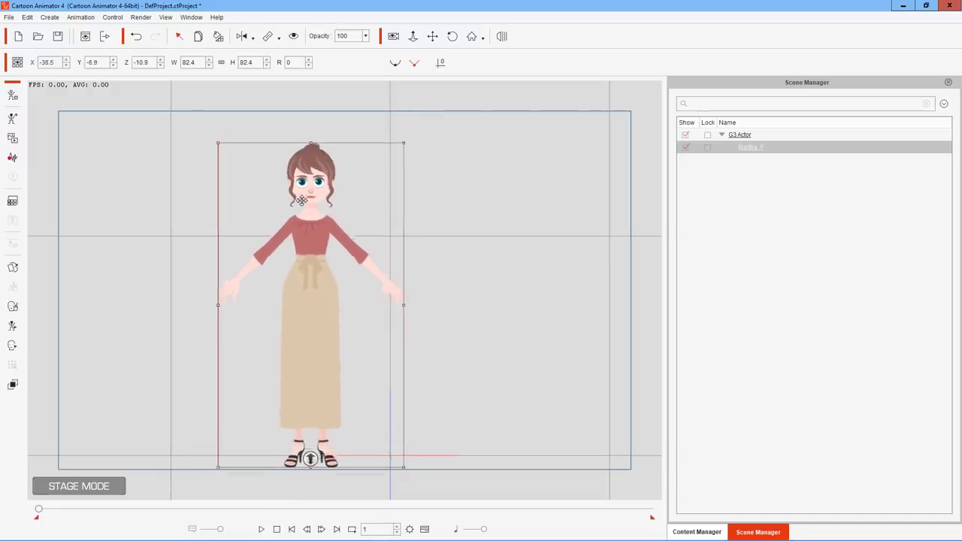
pyautogui.moveTo(302, 200); pyautogui.dragTo(260, 200)
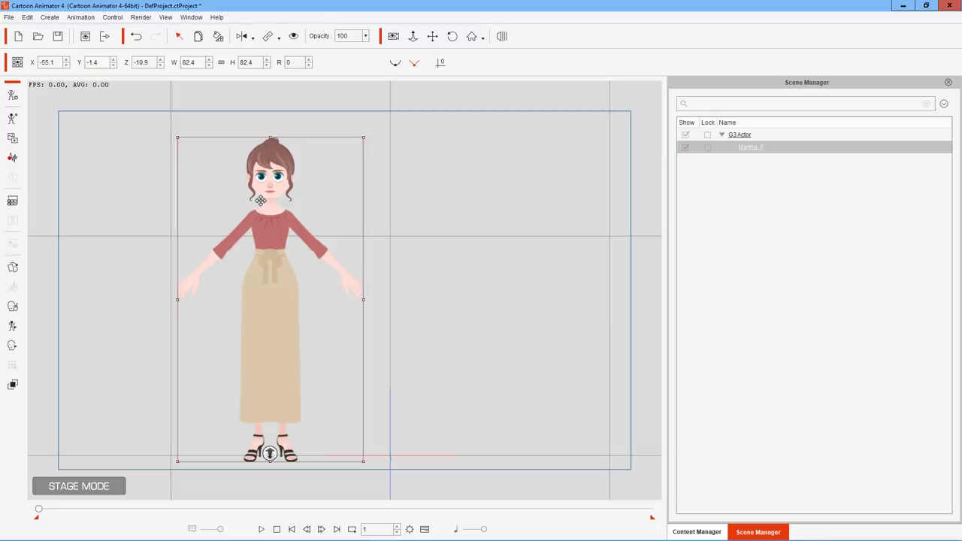
# Open the 2D Motion Key Editor for Martha_F, move it clear of the character, and compare its Hierarchy View with Image View.
pyautogui.click(12, 327)
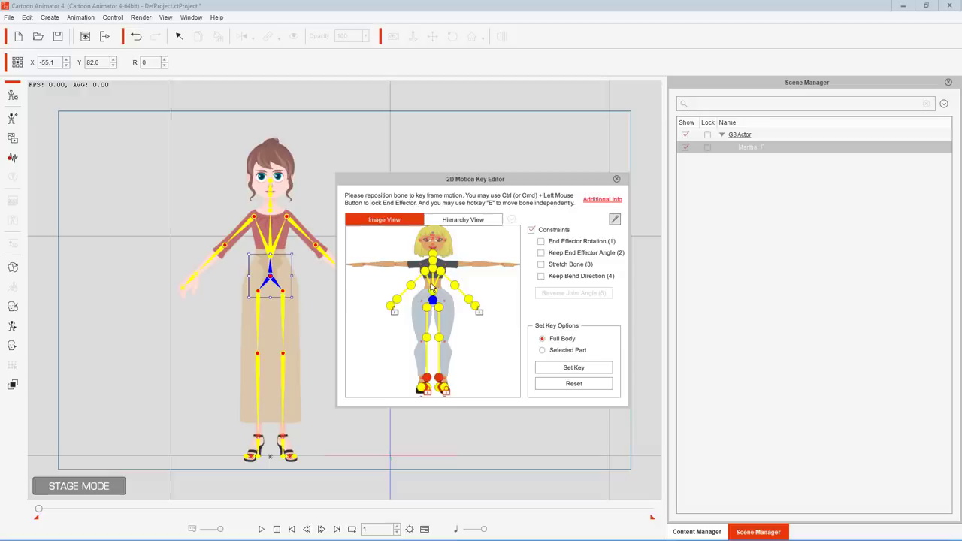
pyautogui.moveTo(478, 181); pyautogui.dragTo(511, 134)
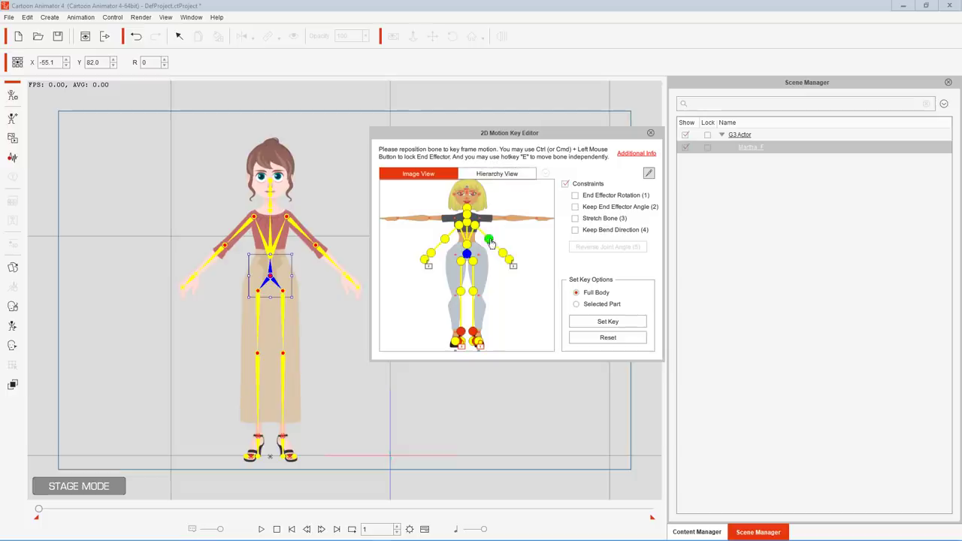
pyautogui.click(501, 177)
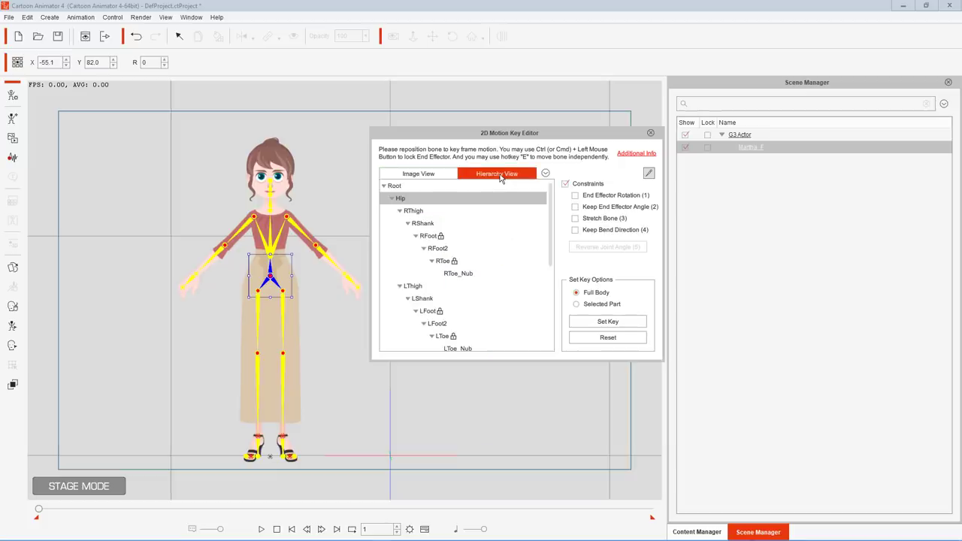
pyautogui.click(412, 175)
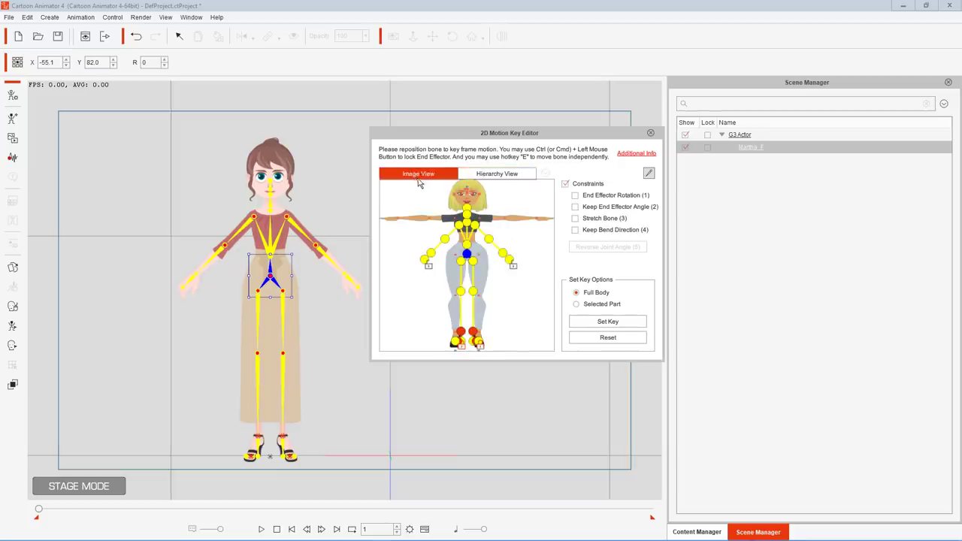
# Tilt the torso bone to a rotation of 347 and raise the left arm, bending the forearm upright at 322.
pyautogui.click(467, 243)
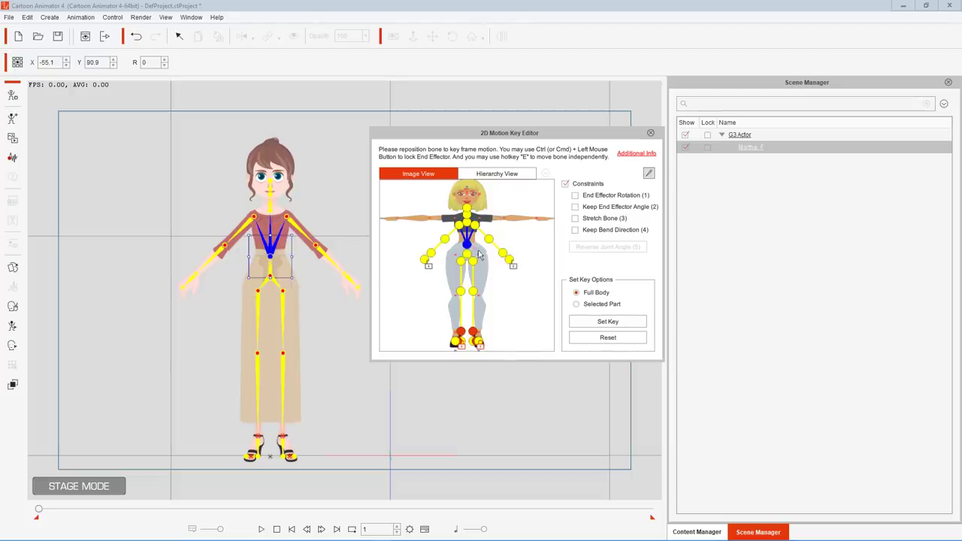
pyautogui.moveTo(305, 235)
pyautogui.mouseDown()
pyautogui.moveTo(279, 217)
pyautogui.moveTo(308, 219)
pyautogui.moveTo(300, 218)
pyautogui.mouseUp()
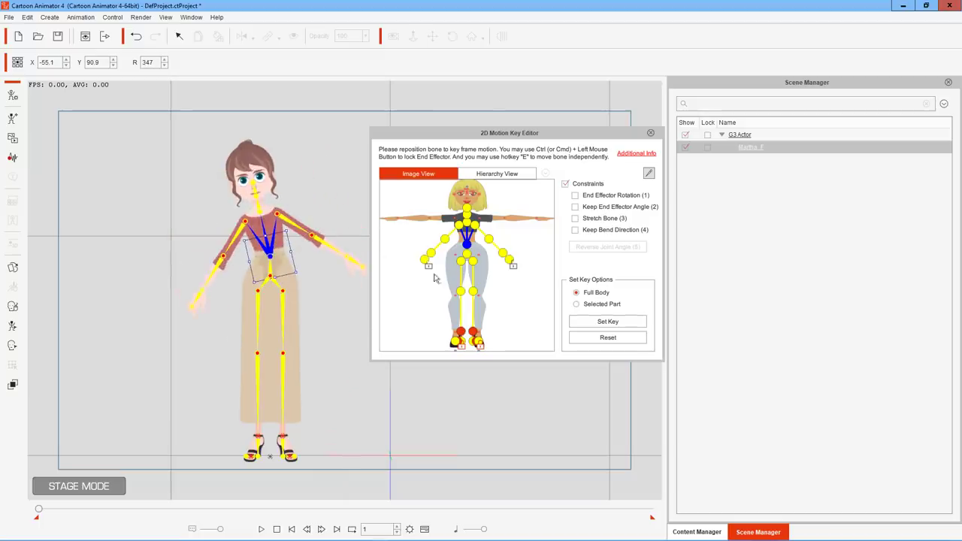
pyautogui.moveTo(496, 132); pyautogui.dragTo(575, 185)
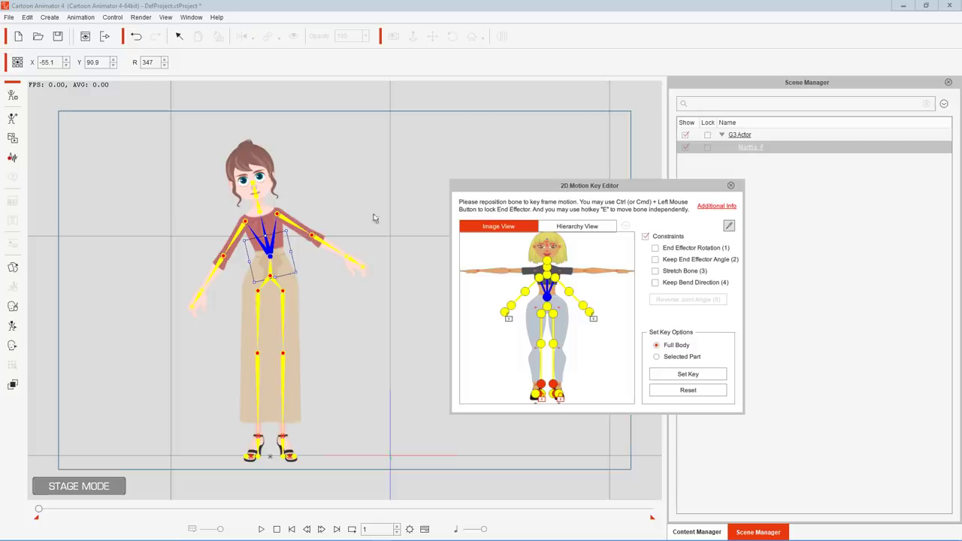
pyautogui.click(299, 219)
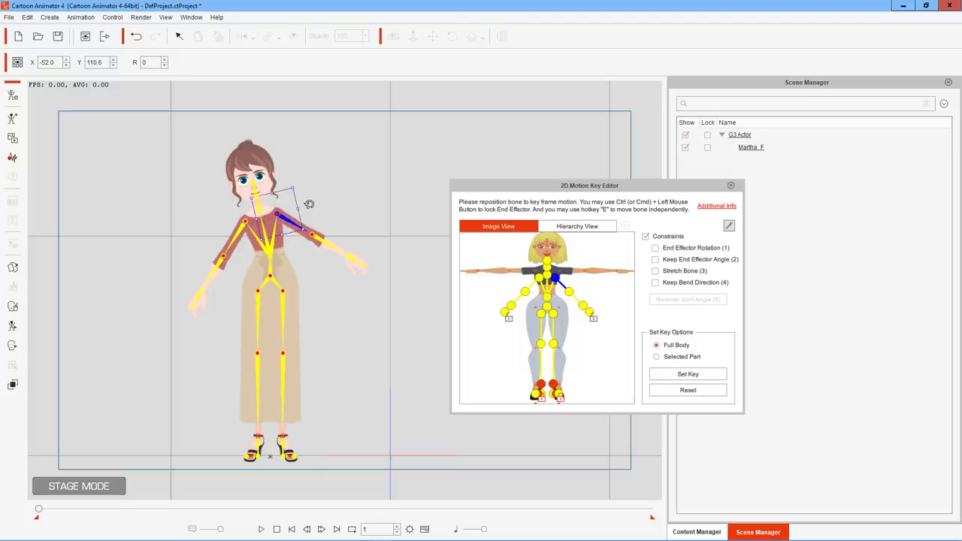
pyautogui.moveTo(309, 204); pyautogui.dragTo(309, 137)
pyautogui.click(335, 157)
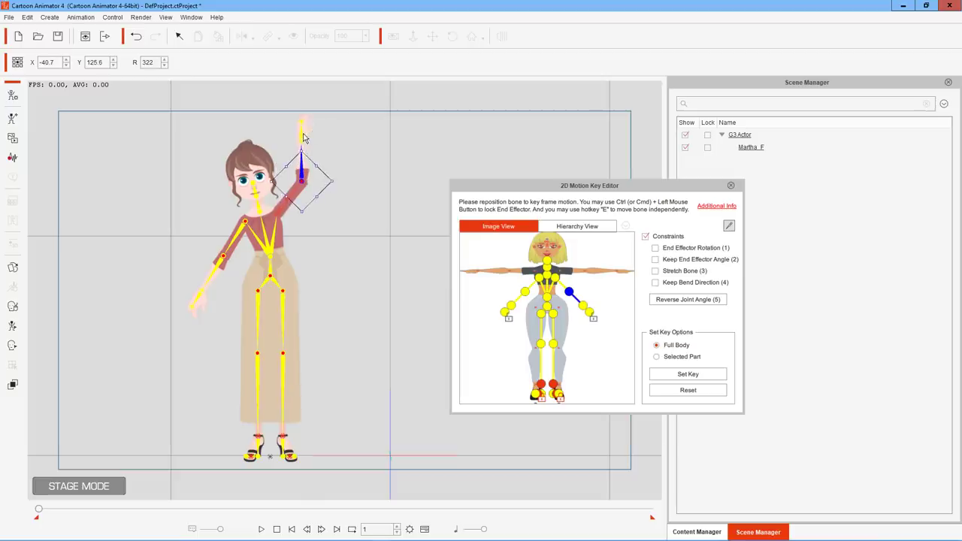
# Enable Keep End Effector Angle, rotate the left hand to 18 and swing the left forearm outward to 359.
pyautogui.click(304, 135)
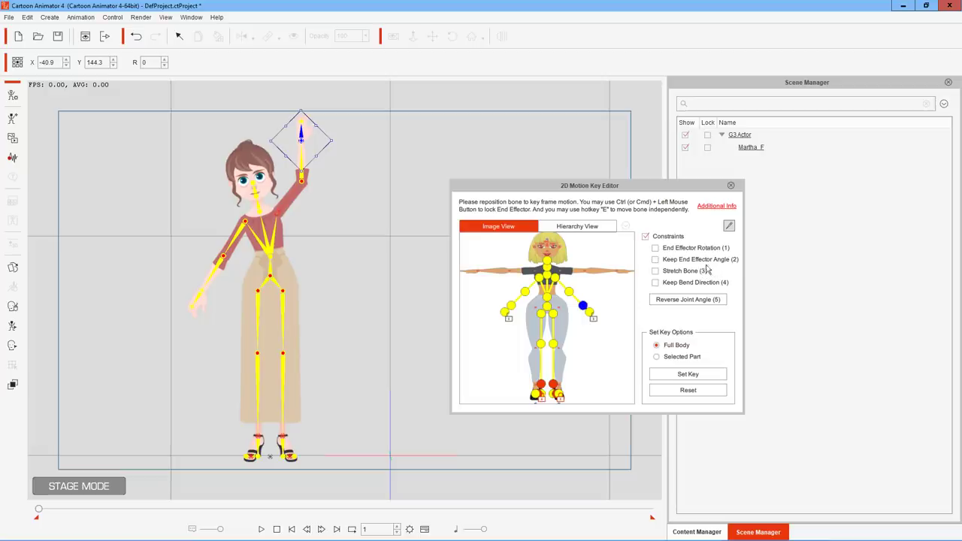
pyautogui.click(655, 259)
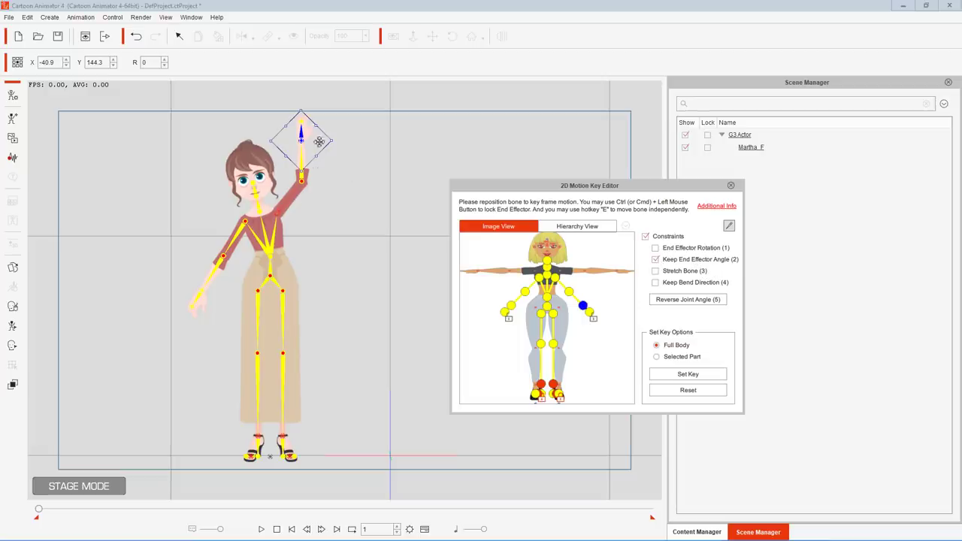
pyautogui.moveTo(337, 139)
pyautogui.mouseDown()
pyautogui.moveTo(370, 189)
pyautogui.moveTo(333, 122)
pyautogui.moveTo(351, 150)
pyautogui.mouseUp()
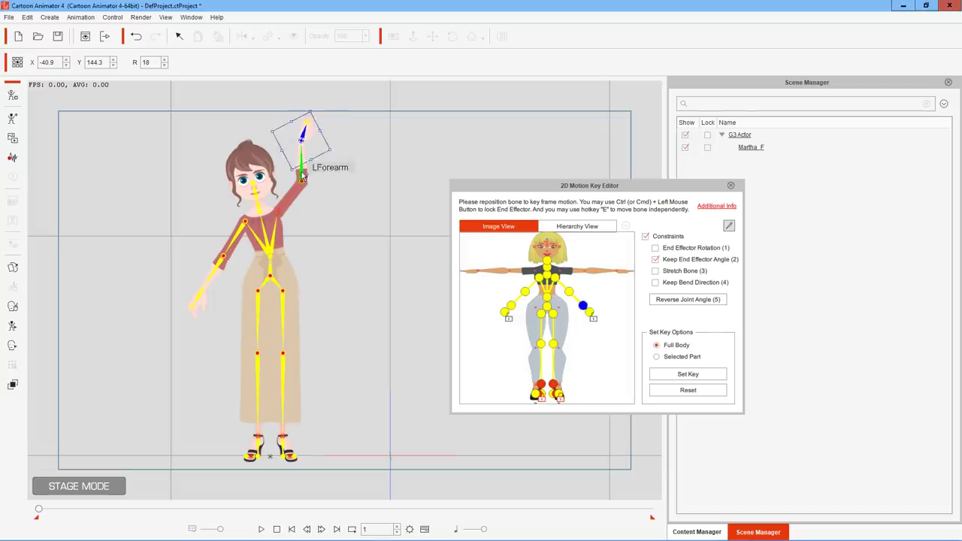
pyautogui.moveTo(301, 175); pyautogui.dragTo(363, 236)
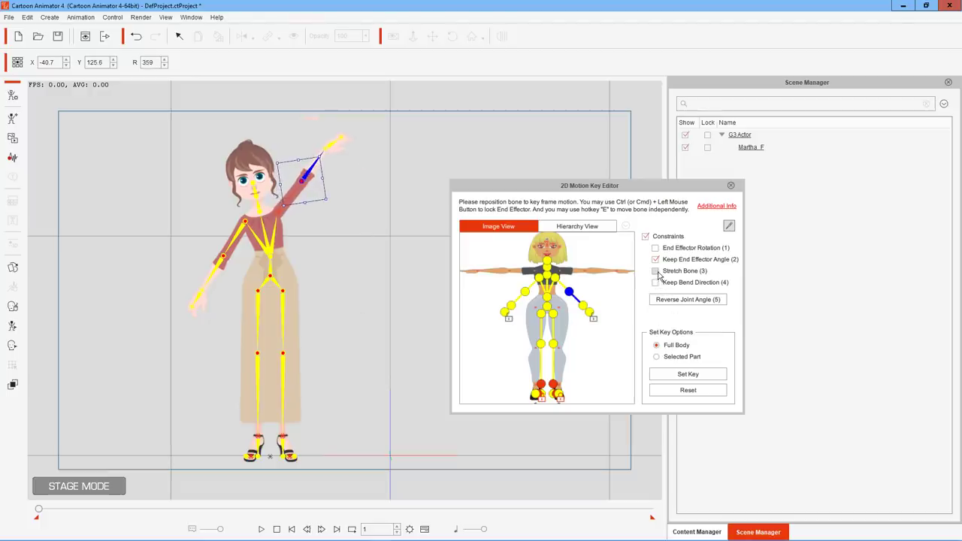
# Rotate the left forearm up to 327, trying Stretch Bone on and off, and disable Keep End Effector Angle.
pyautogui.click(656, 271)
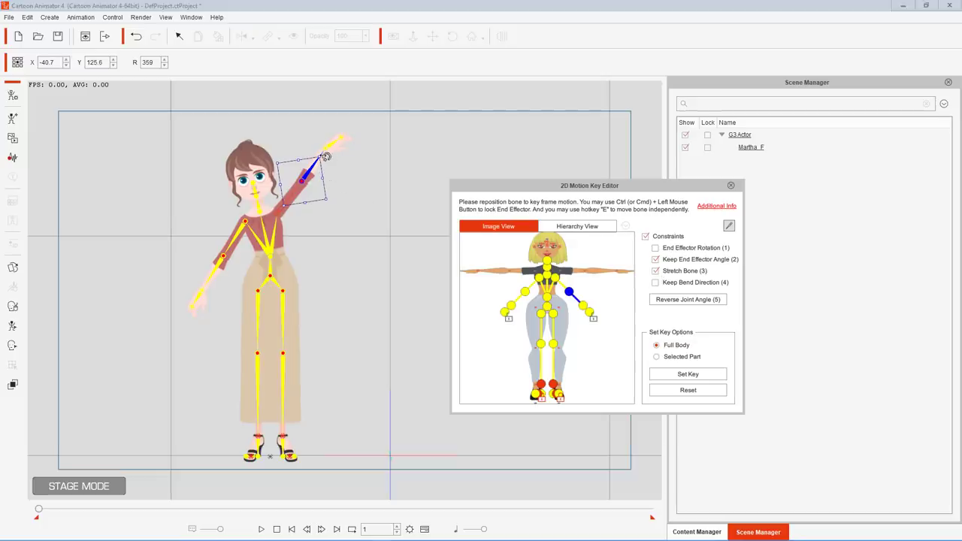
pyautogui.moveTo(333, 173)
pyautogui.mouseDown()
pyautogui.moveTo(339, 182)
pyautogui.moveTo(330, 141)
pyautogui.moveTo(303, 153)
pyautogui.moveTo(322, 167)
pyautogui.mouseUp()
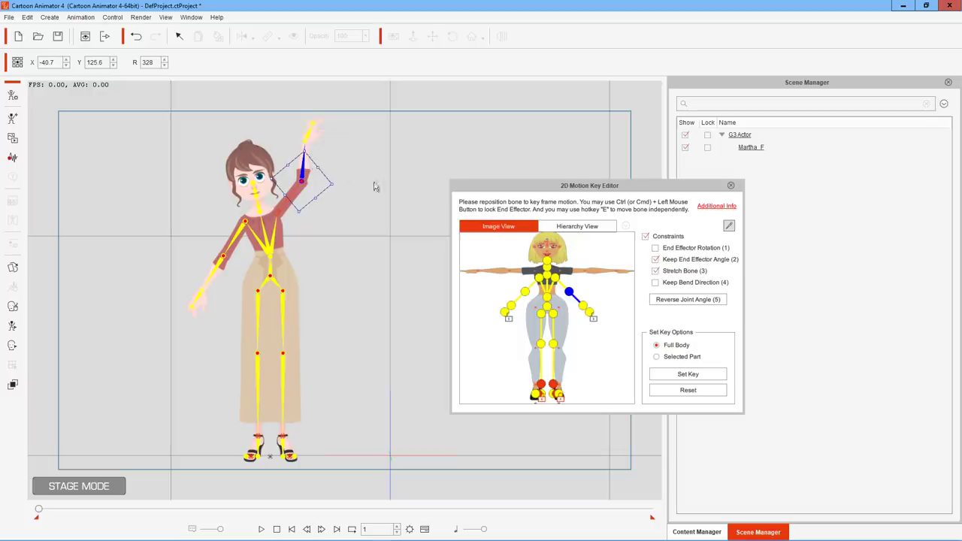
pyautogui.click(655, 271)
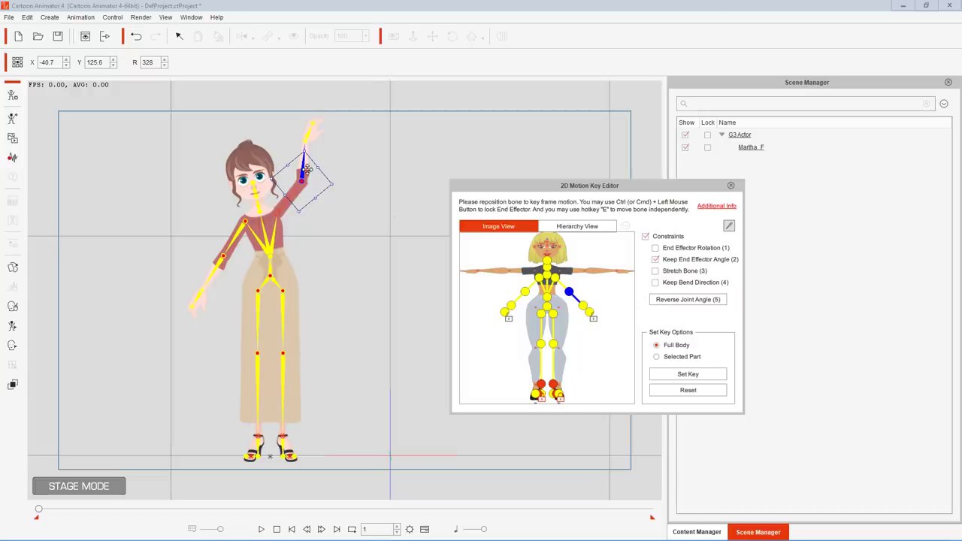
pyautogui.moveTo(316, 166); pyautogui.dragTo(320, 166)
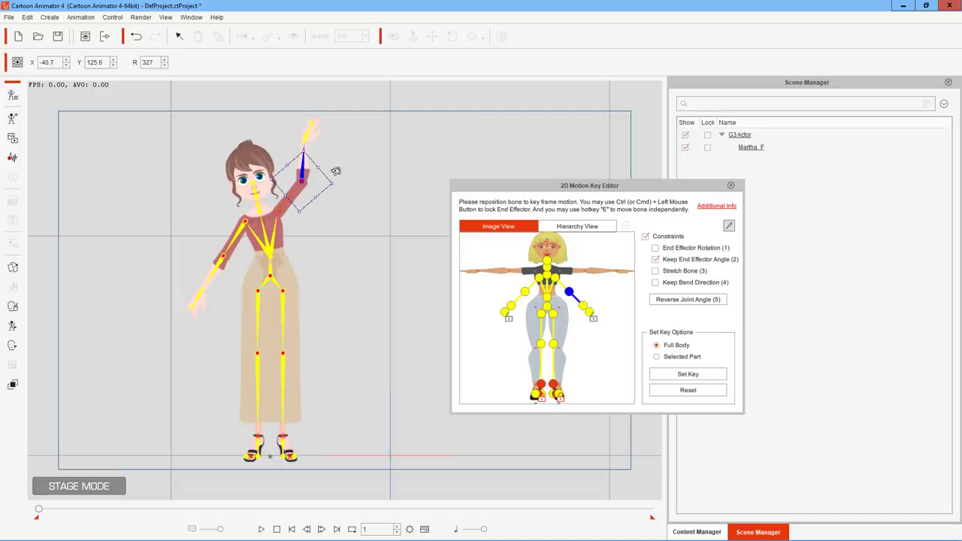
pyautogui.click(668, 260)
# Disable Constraints, try stretching the left forearm freely, undo the stretch and re-enable Constraints.
pyautogui.click(645, 236)
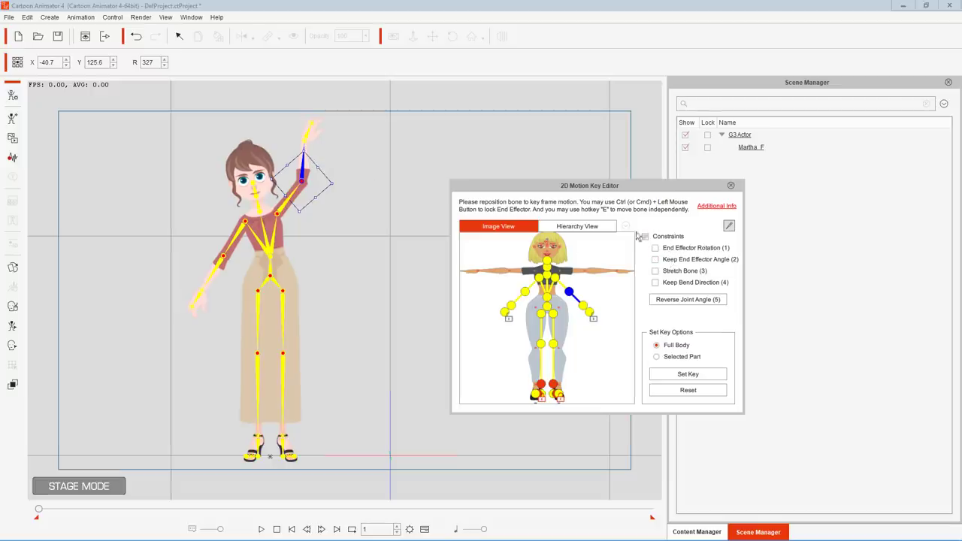
pyautogui.moveTo(314, 165); pyautogui.dragTo(340, 150)
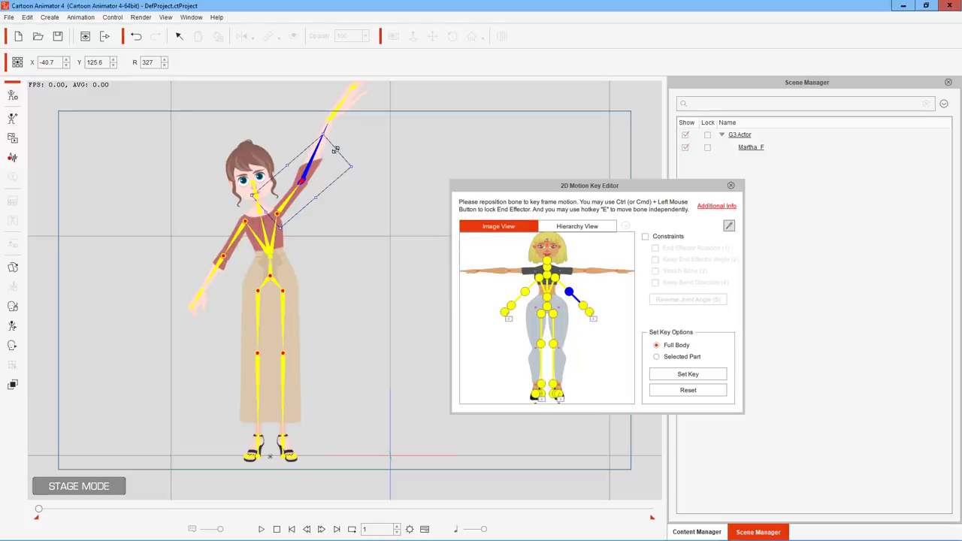
pyautogui.hotkey('ctrl', 'z')
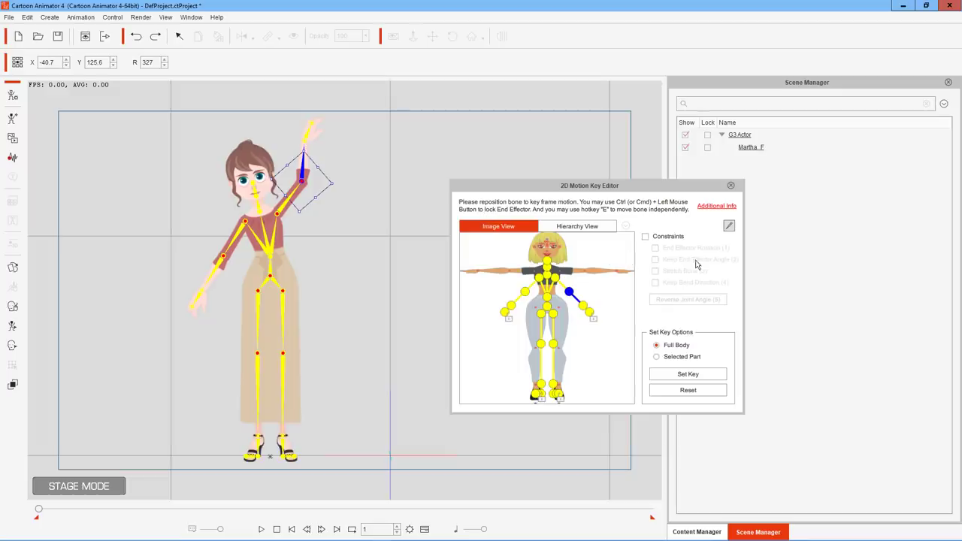
pyautogui.click(666, 236)
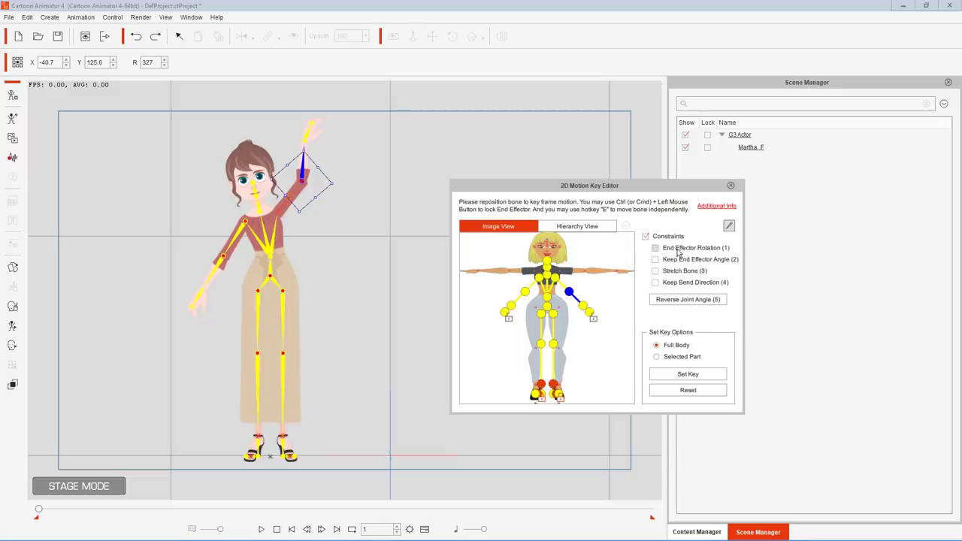
# Enable End Effector Rotation, swing the left hand down below the raised elbow, and close the 2D Motion Key Editor.
pyautogui.click(679, 252)
pyautogui.moveTo(333, 180); pyautogui.dragTo(354, 259)
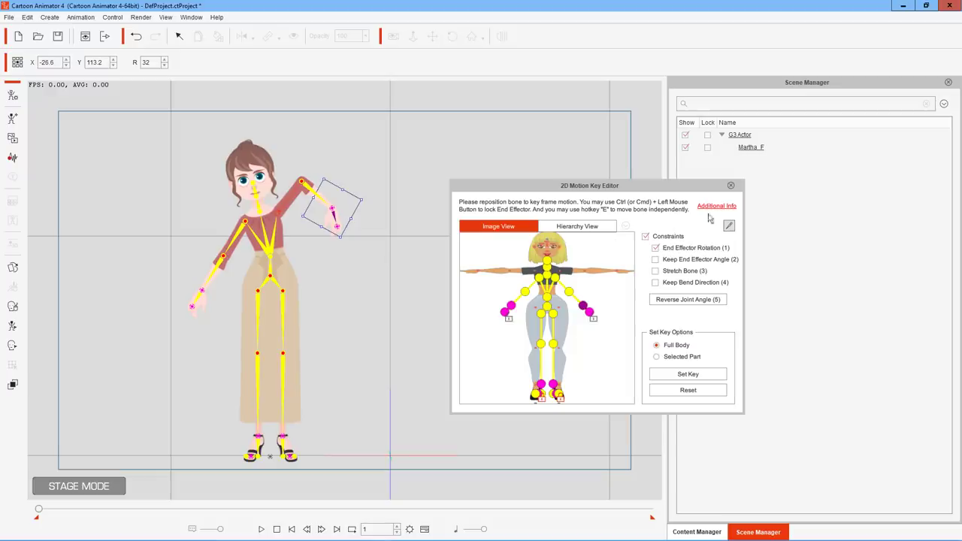
pyautogui.click(731, 185)
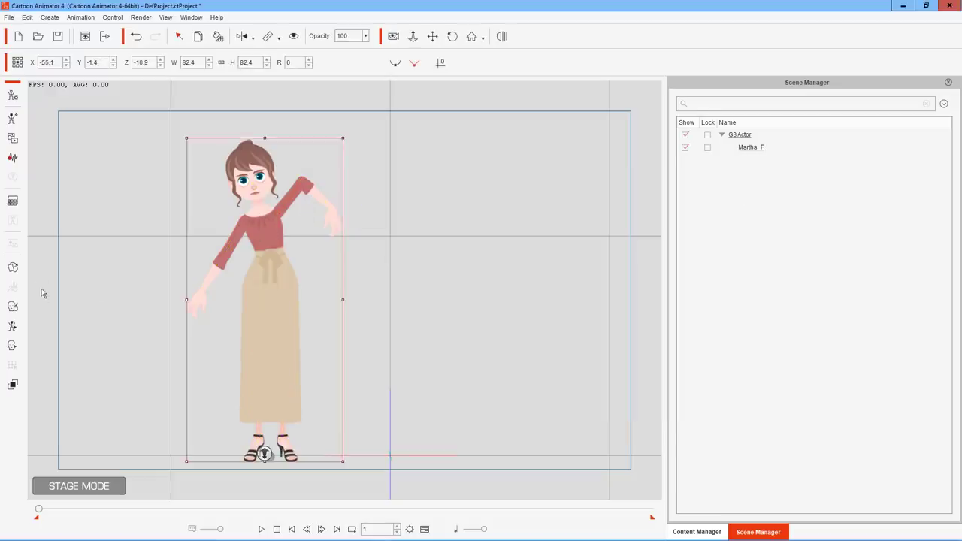
# Open the Sprite Editor for the left hand and try the 02_Seven, 05_Fist and 07_Reach hand sprites.
pyautogui.click(12, 267)
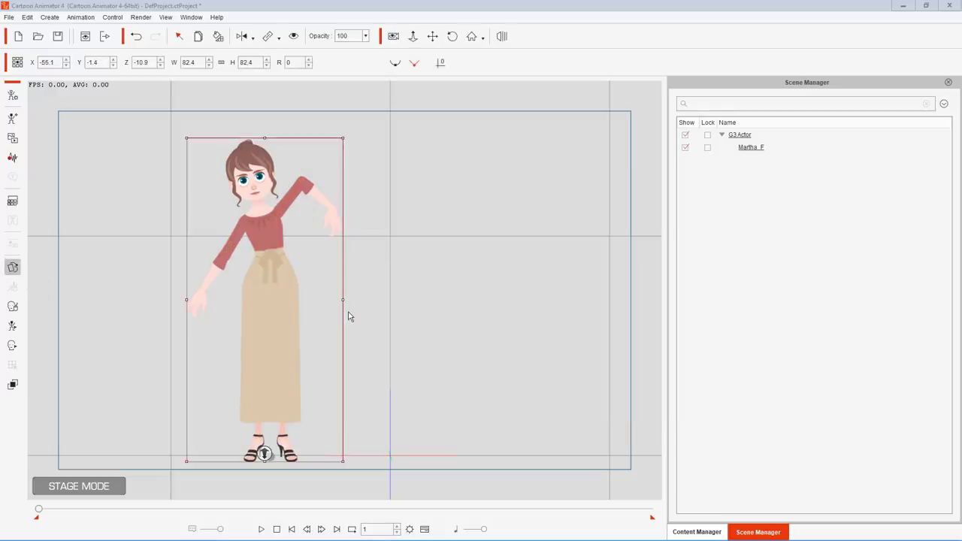
pyautogui.click(335, 218)
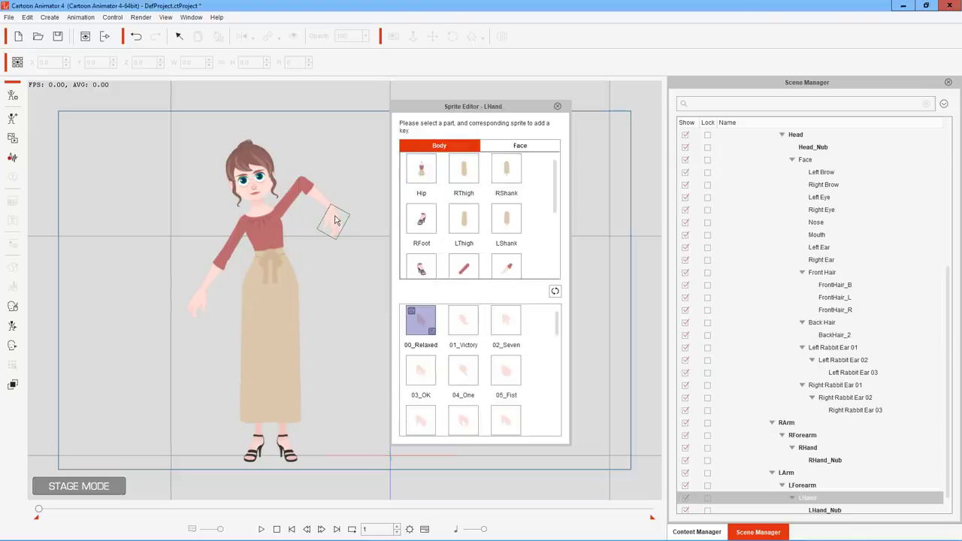
pyautogui.click(472, 323)
pyautogui.click(507, 328)
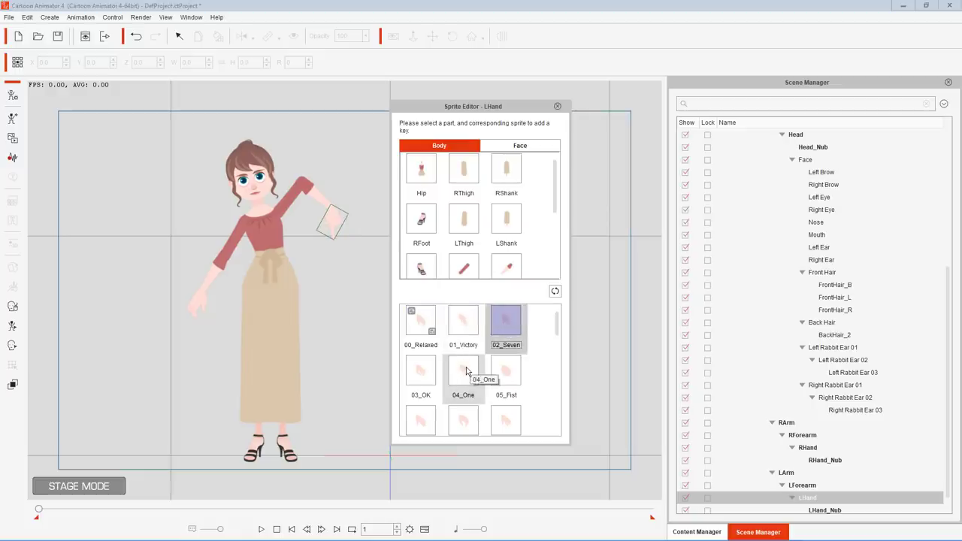
pyautogui.click(510, 378)
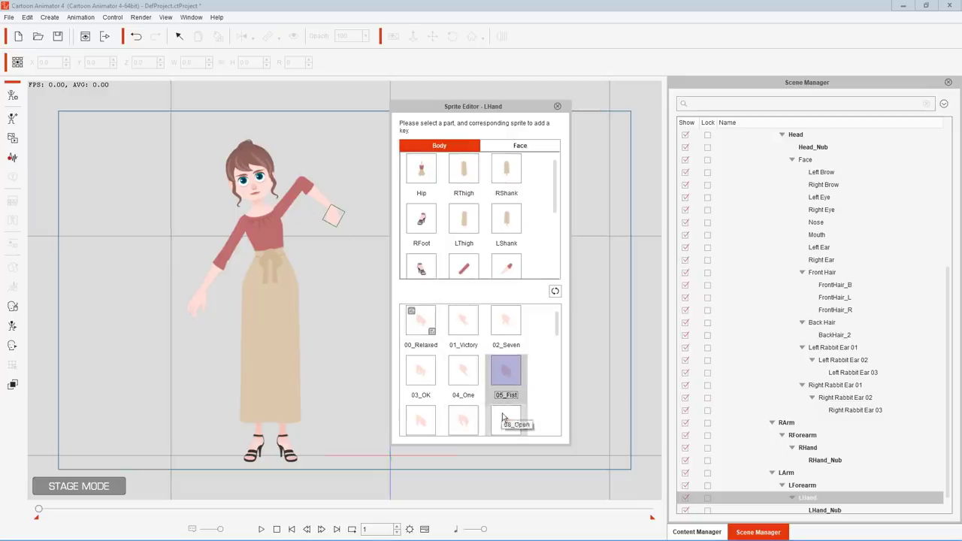
pyautogui.click(467, 419)
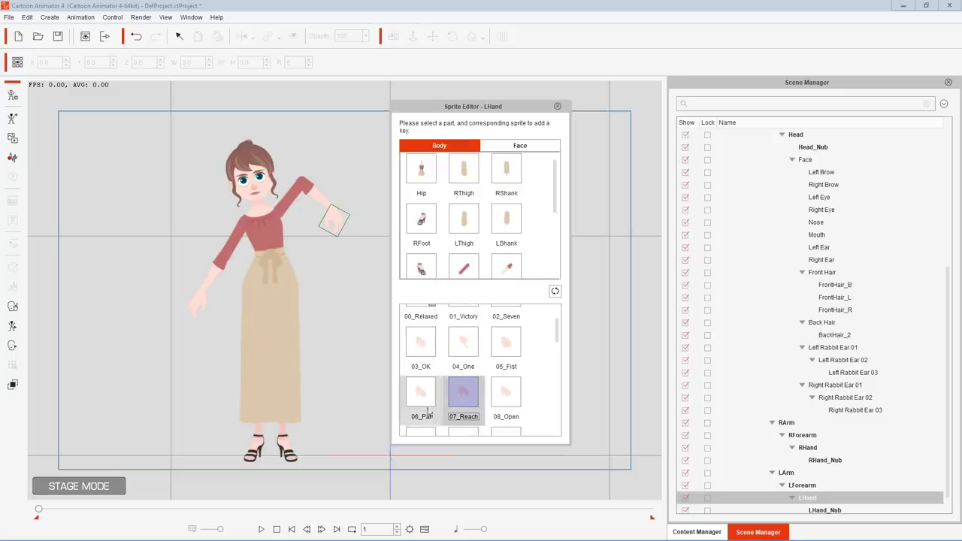
# Try the 06_Pat, 07_Reach and 10_Thumb sprites on the left hand, and set the hand to 28_Pat.
pyautogui.scroll(-2, 561, 346)
pyautogui.scroll(-3, 562, 355)
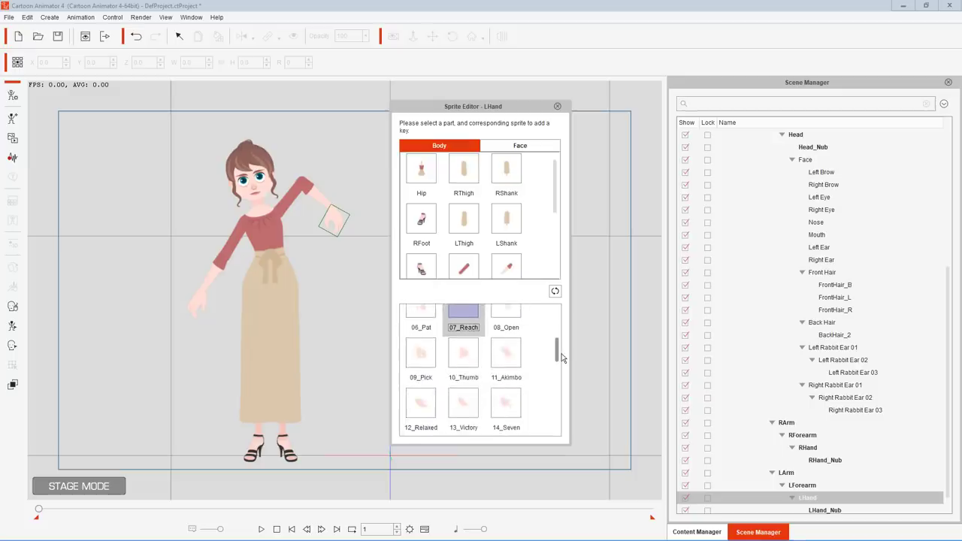
pyautogui.scroll(3, 560, 361)
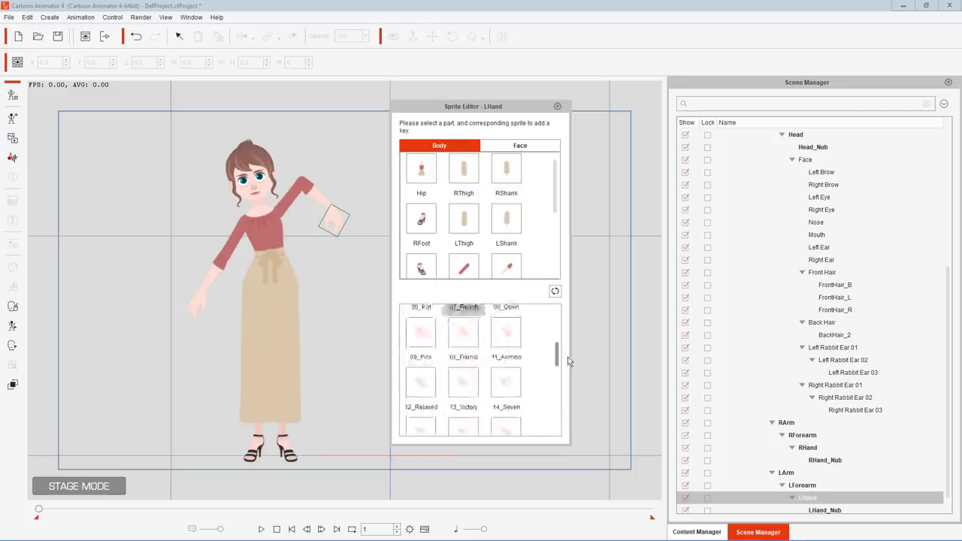
pyautogui.click(435, 364)
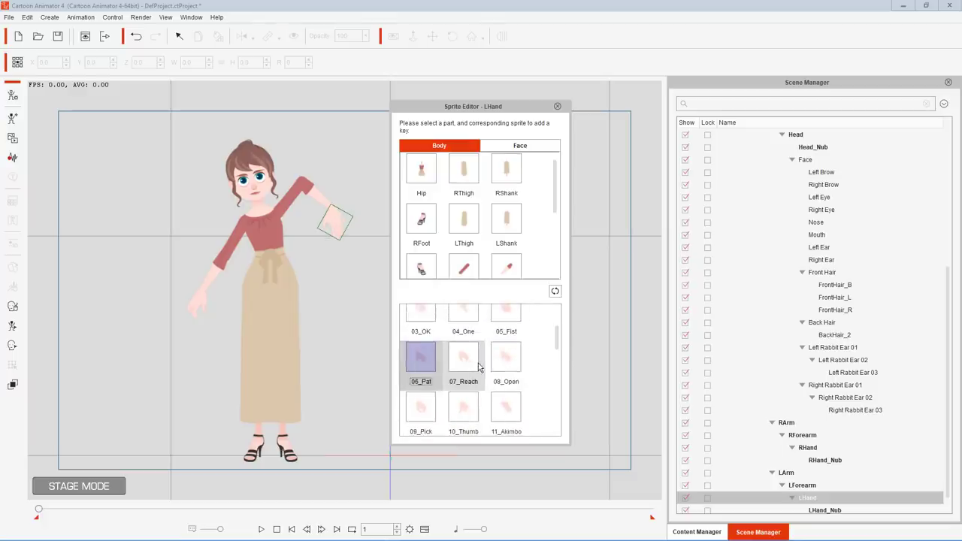
pyautogui.click(478, 364)
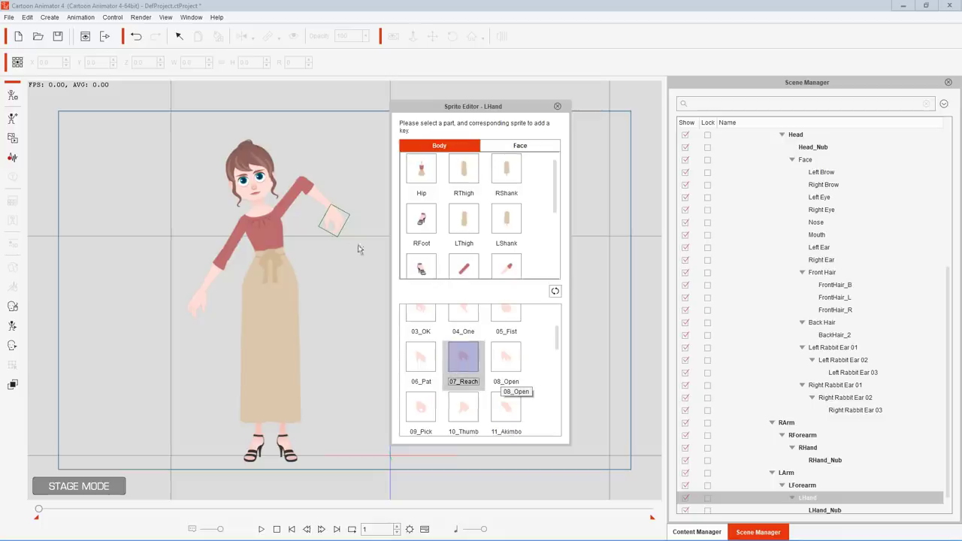
pyautogui.click(463, 408)
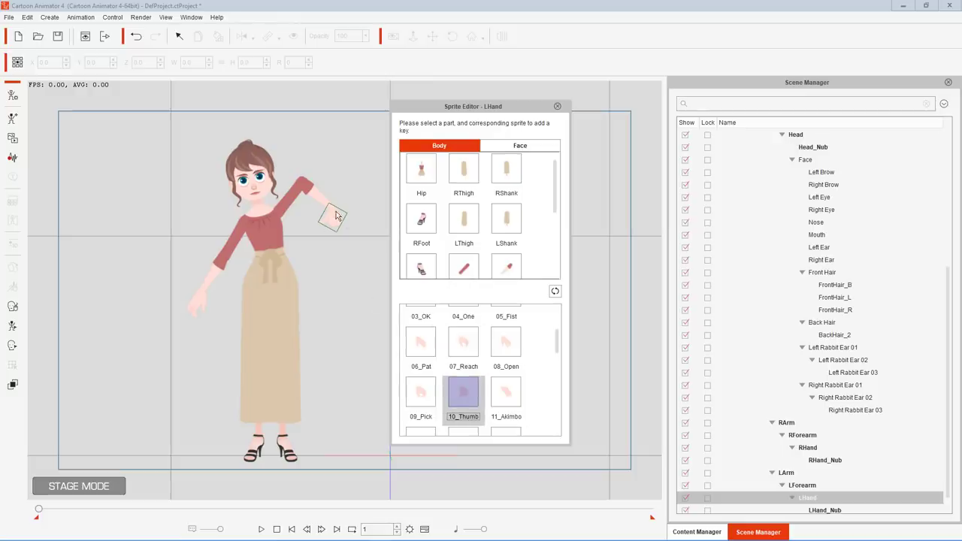
pyautogui.moveTo(558, 342); pyautogui.dragTo(558, 419)
pyautogui.click(467, 366)
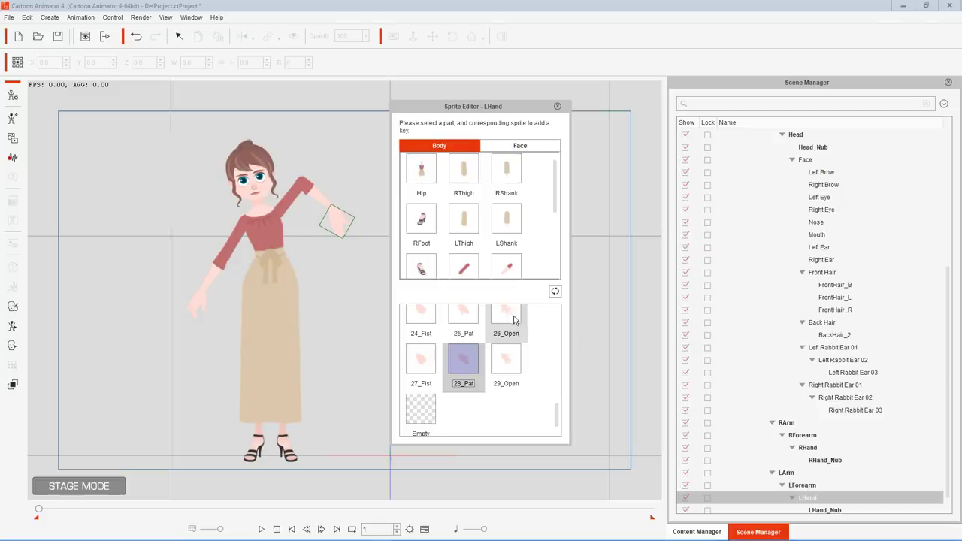
# Move the Sprite Editor away from the character and show the sprites available for the left arm and left thigh.
pyautogui.moveTo(547, 106); pyautogui.dragTo(597, 114)
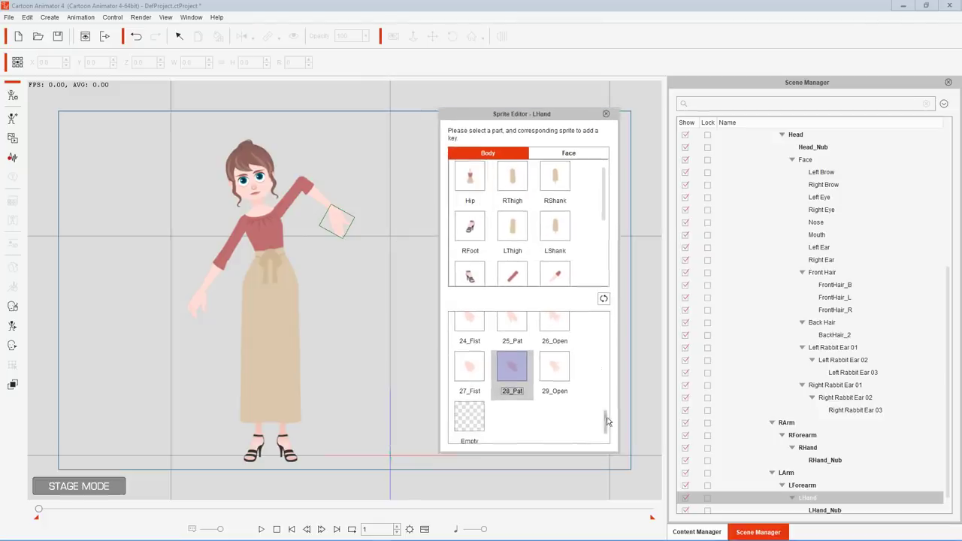
pyautogui.moveTo(606, 423); pyautogui.dragTo(569, 269)
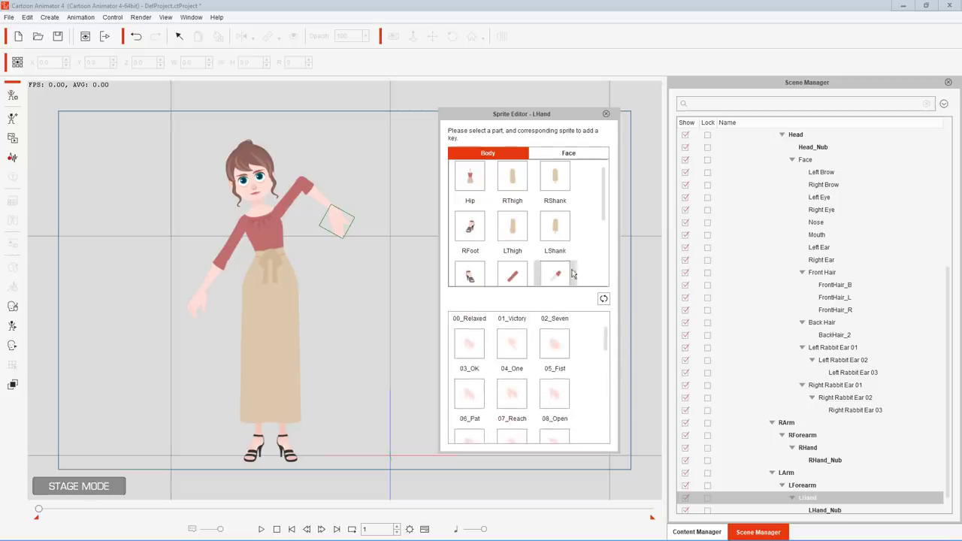
pyautogui.click(304, 205)
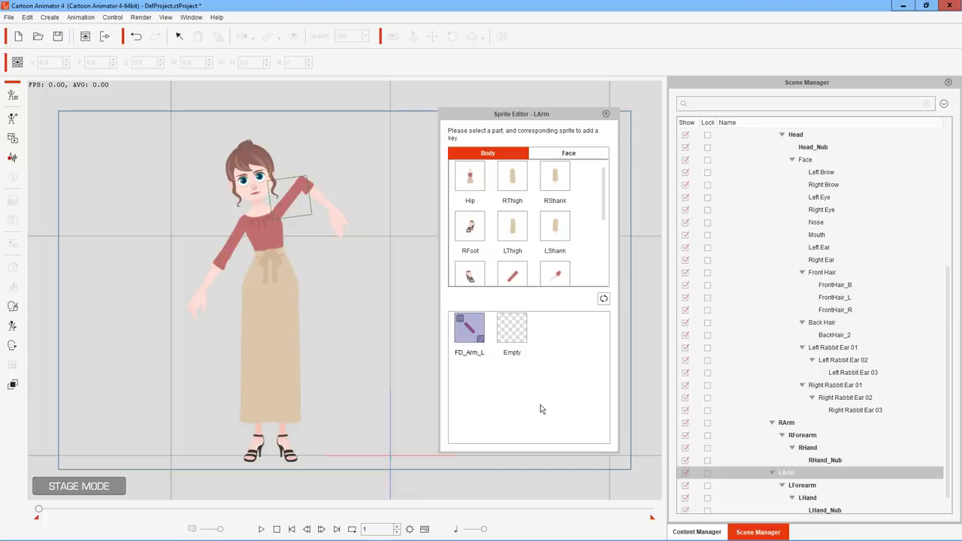
pyautogui.click(564, 404)
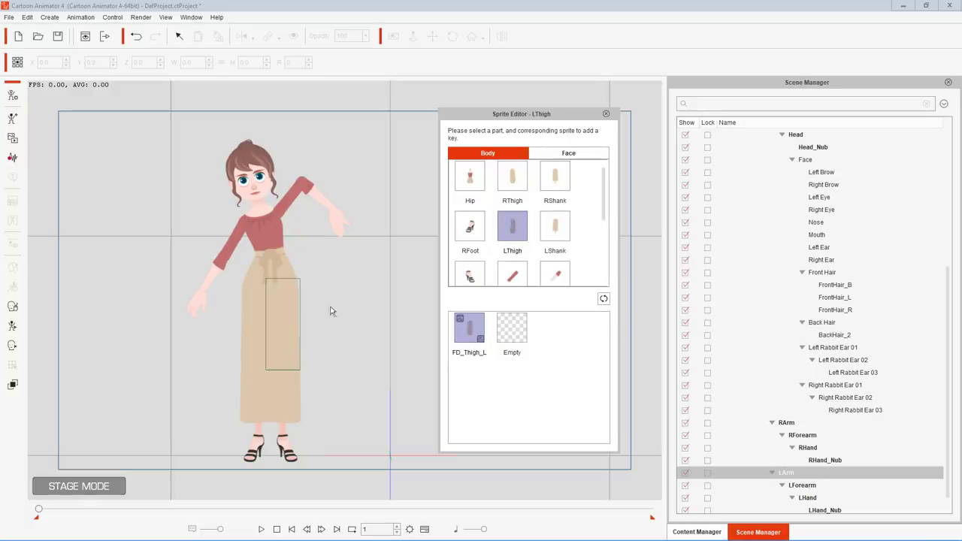
# In the 2D Motion Key Editor, rotate the left thigh to 327 and the left shank to 34, and close the editor.
pyautogui.click(12, 328)
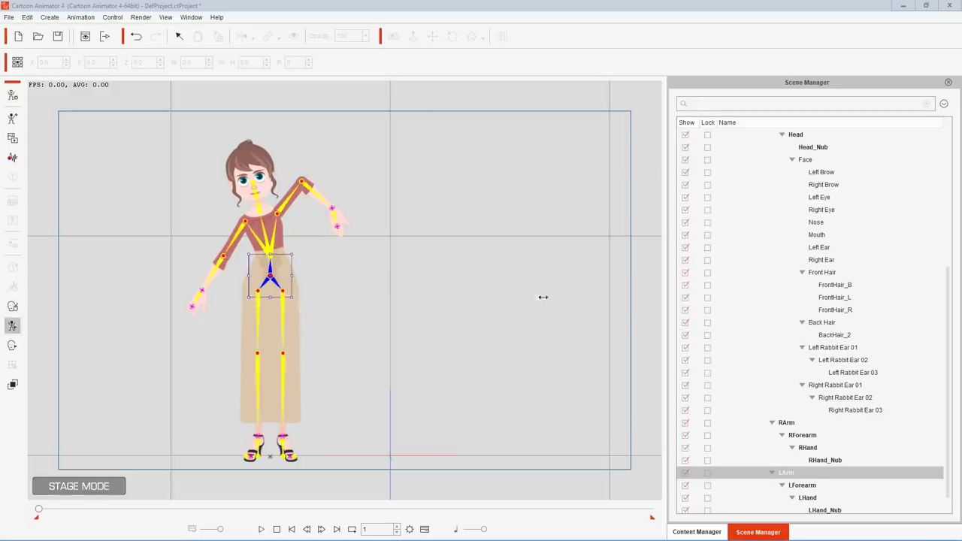
pyautogui.click(300, 302)
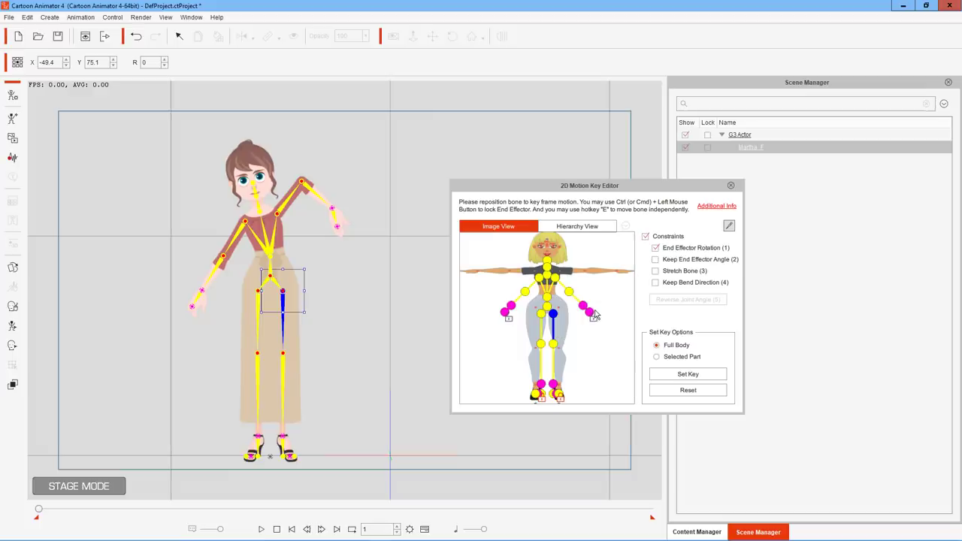
pyautogui.moveTo(311, 317); pyautogui.dragTo(370, 103)
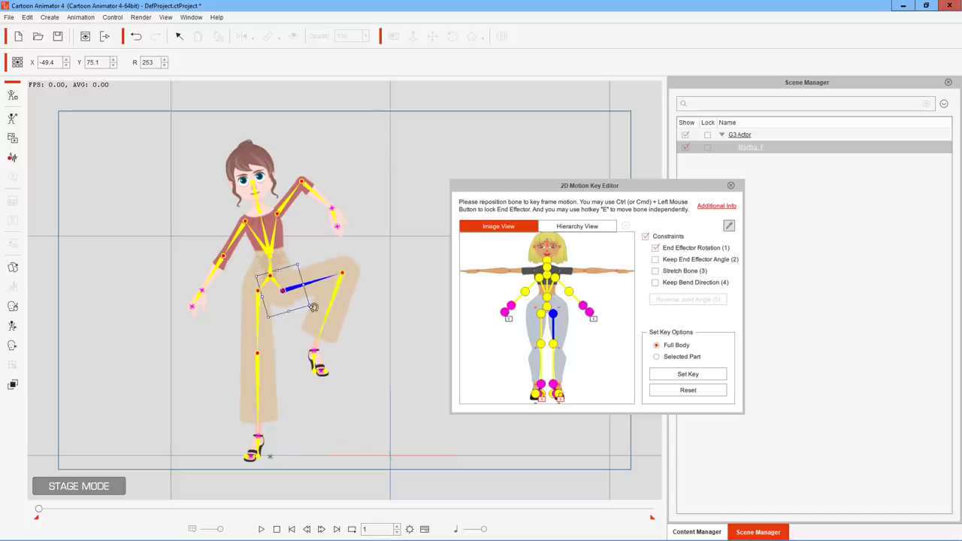
pyautogui.moveTo(313, 308); pyautogui.dragTo(261, 383)
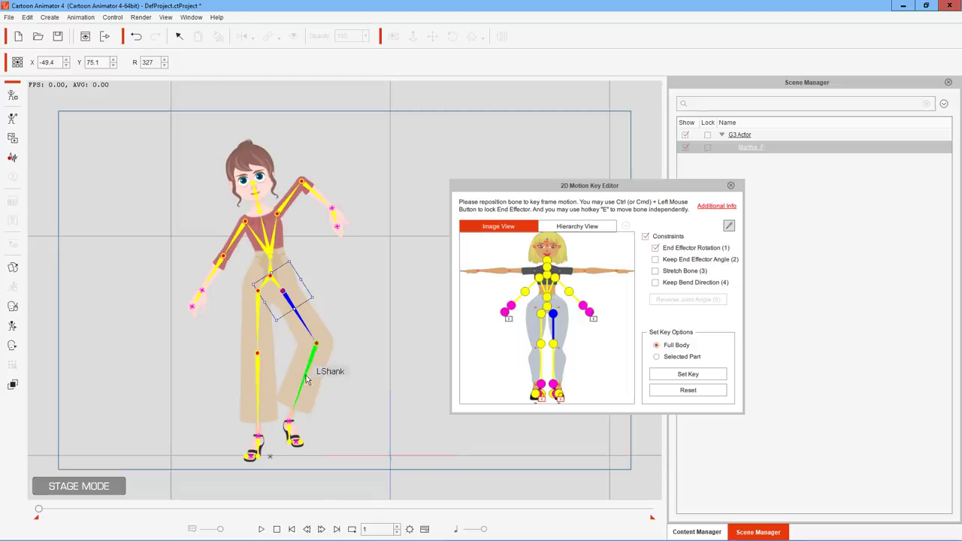
pyautogui.moveTo(307, 381); pyautogui.dragTo(350, 372)
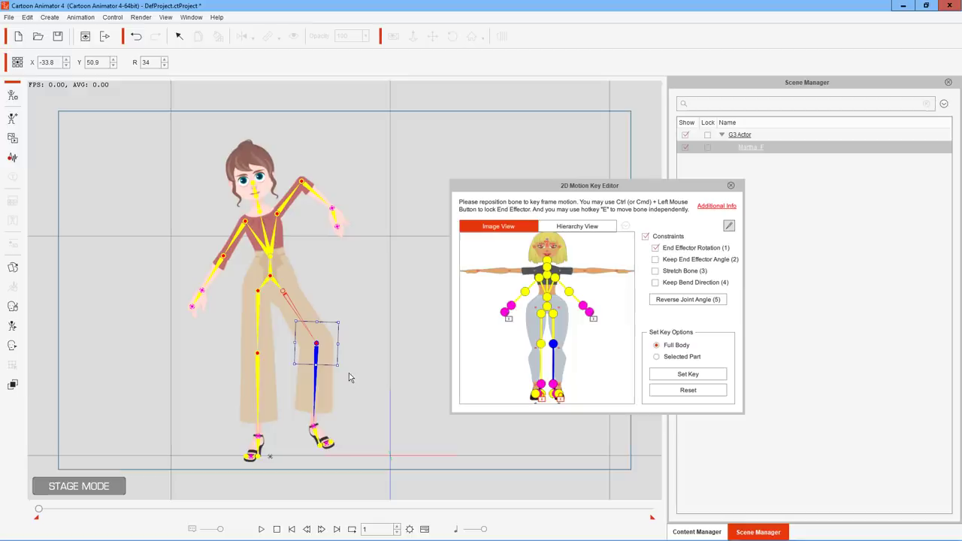
pyautogui.click(731, 185)
# In Composer Mode's Create Custom Rig GUI, place the right arm's joints along the template's outstretched arm, and return to the stage.
pyautogui.click(14, 95)
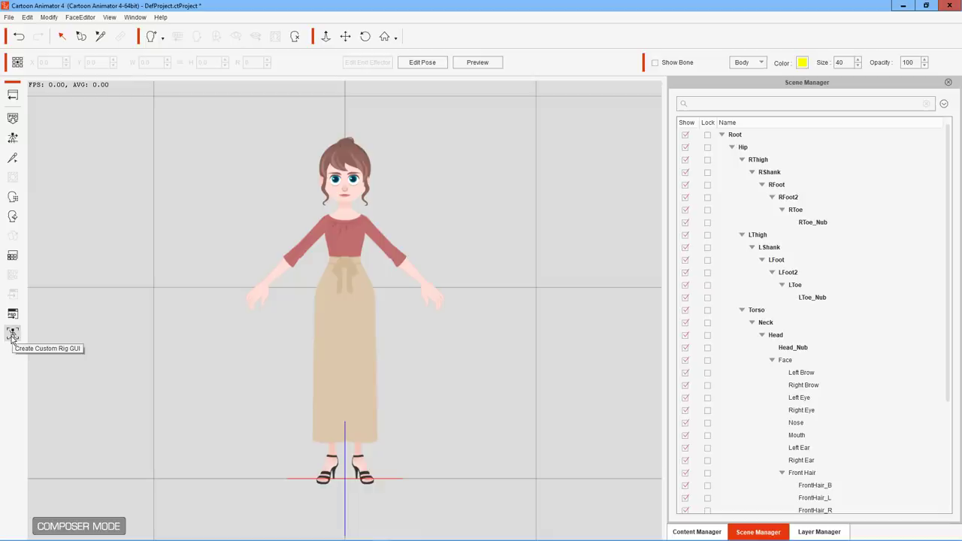
pyautogui.click(12, 335)
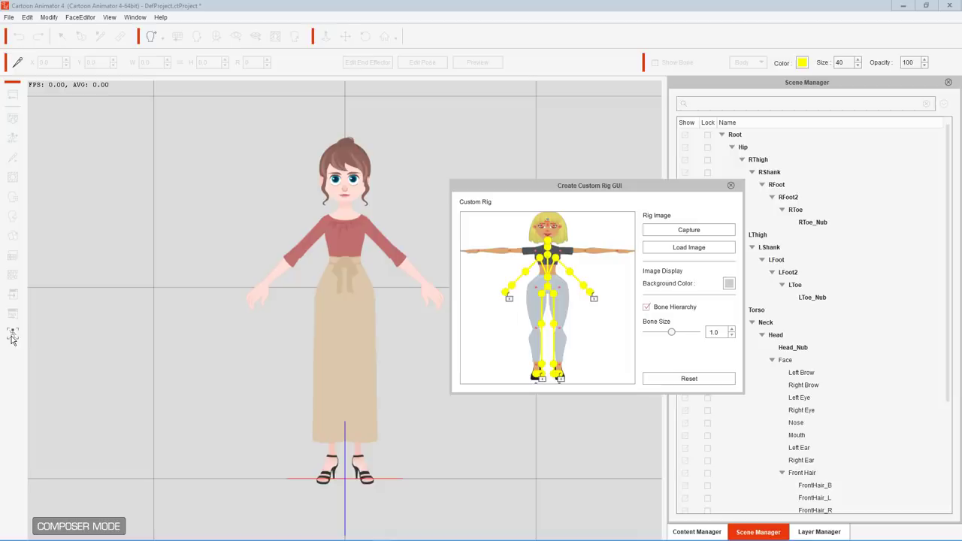
pyautogui.click(528, 259)
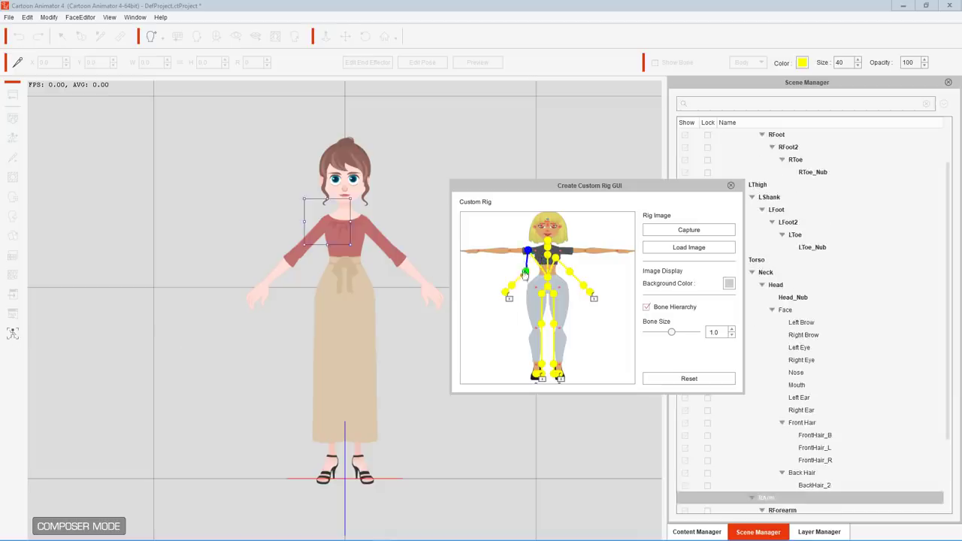
pyautogui.moveTo(525, 273); pyautogui.dragTo(464, 253)
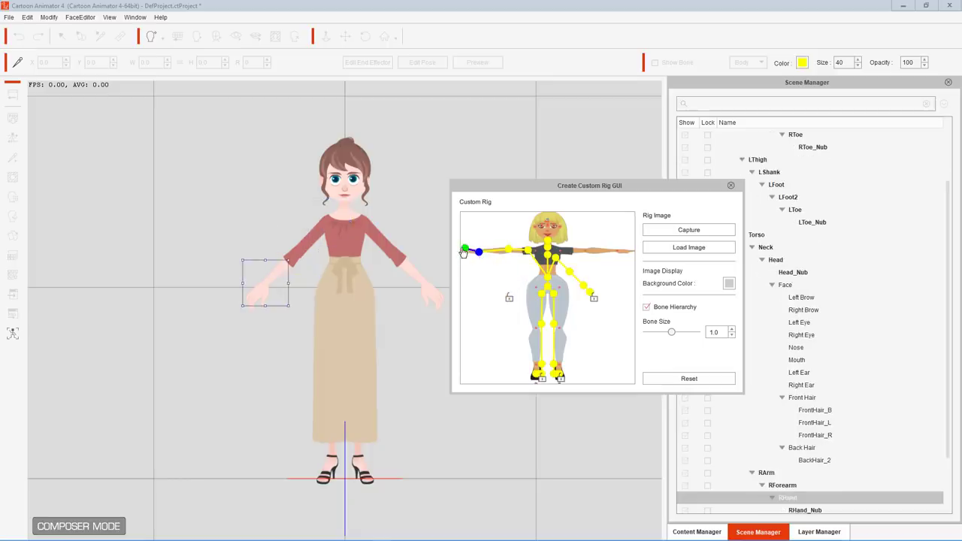
pyautogui.click(464, 249)
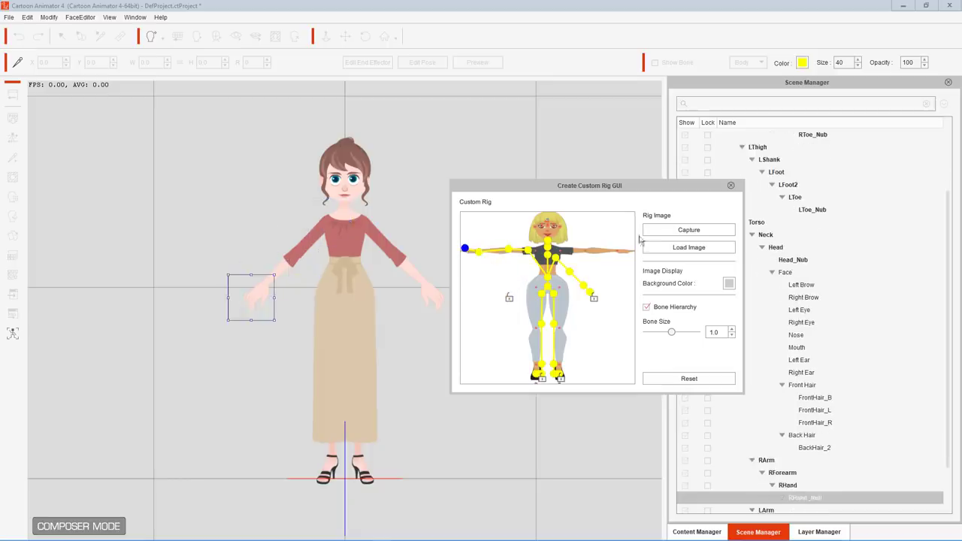
pyautogui.click(733, 185)
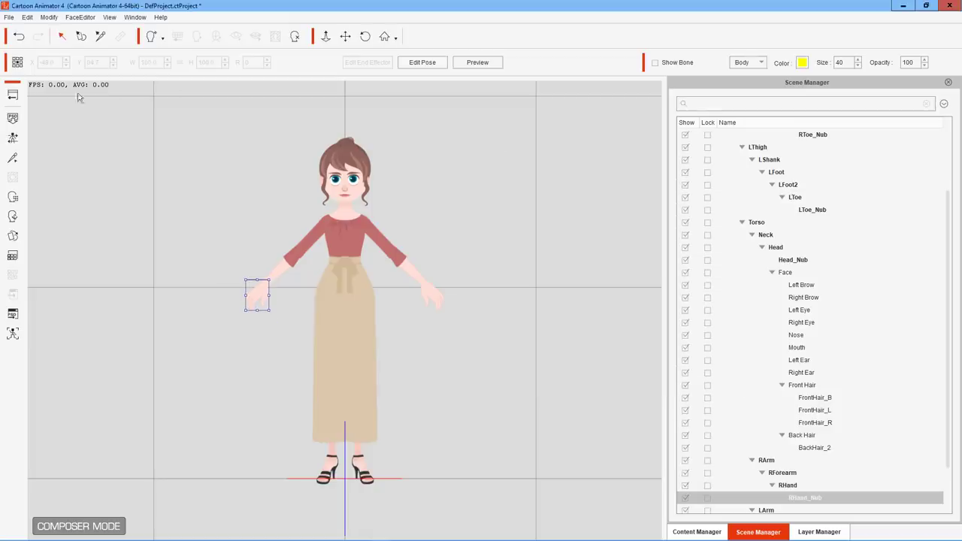
pyautogui.click(13, 94)
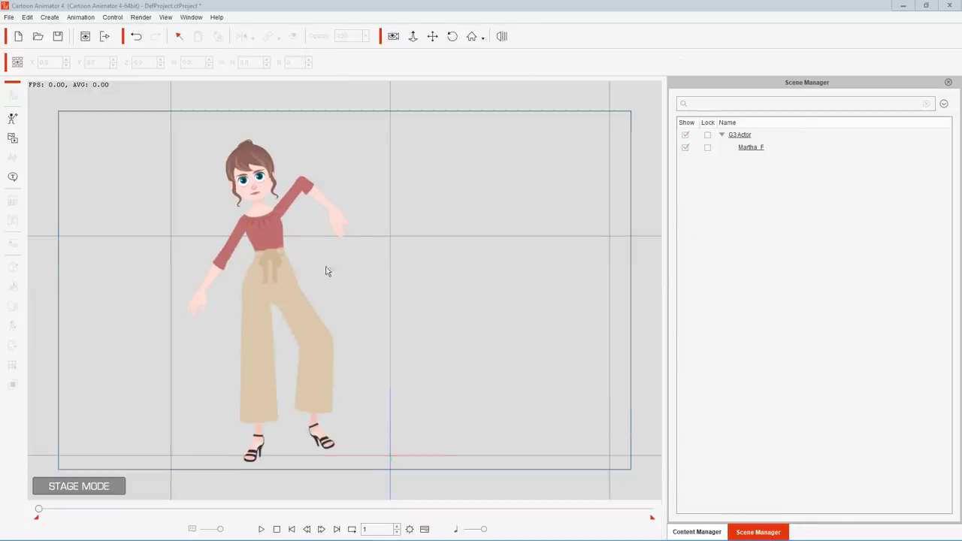
# Pick the left and right shanks on Martha_F's custom rig image, nudge the right shank to X -61.4, and close the 2D Motion Key Editor.
pyautogui.click(258, 269)
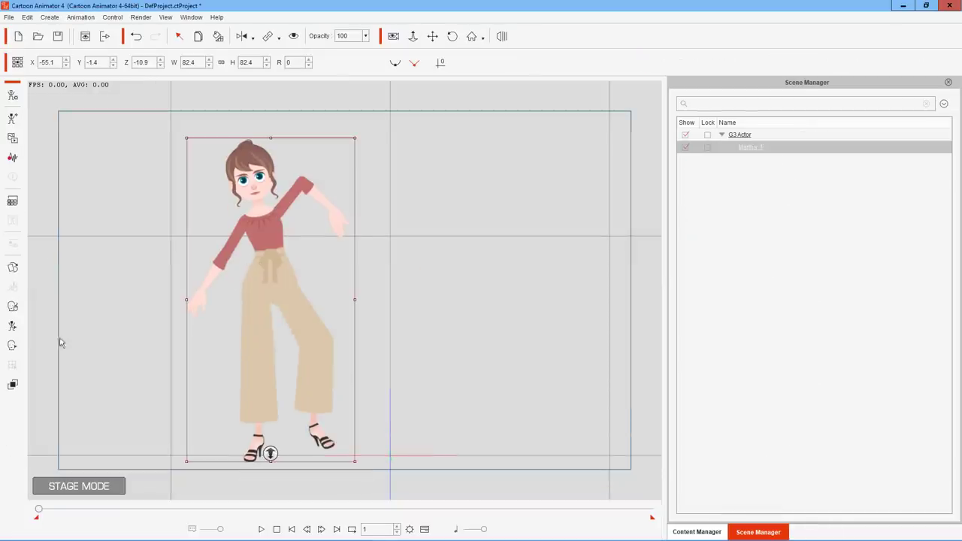
pyautogui.click(12, 327)
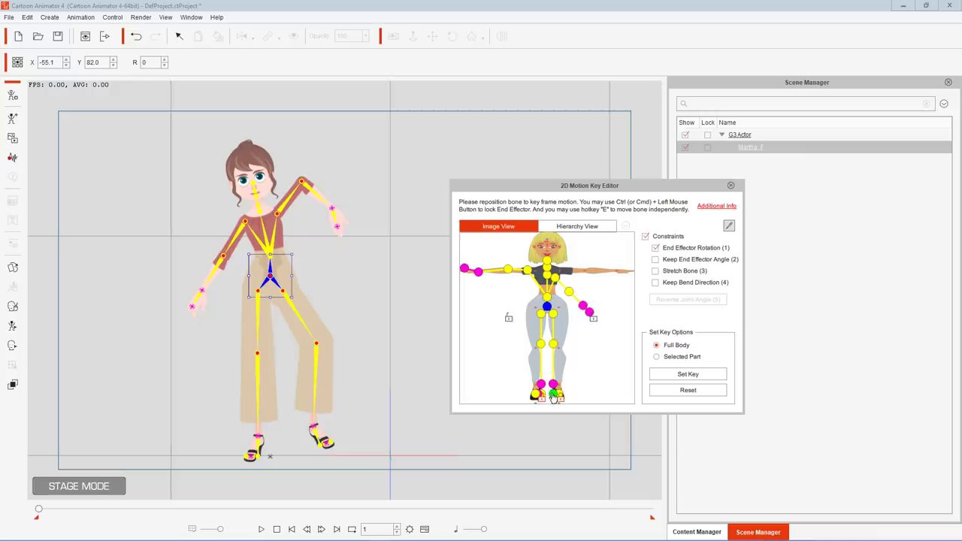
pyautogui.click(553, 345)
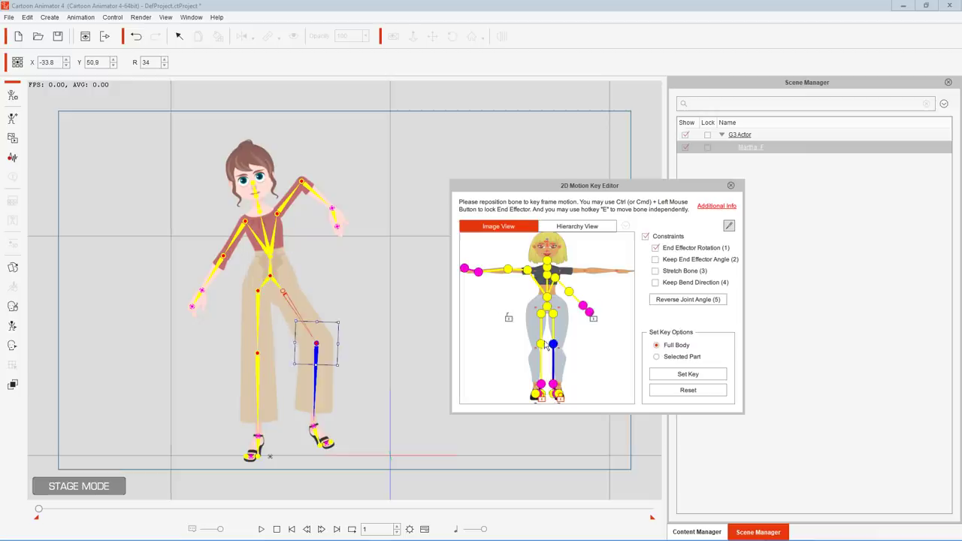
pyautogui.click(540, 344)
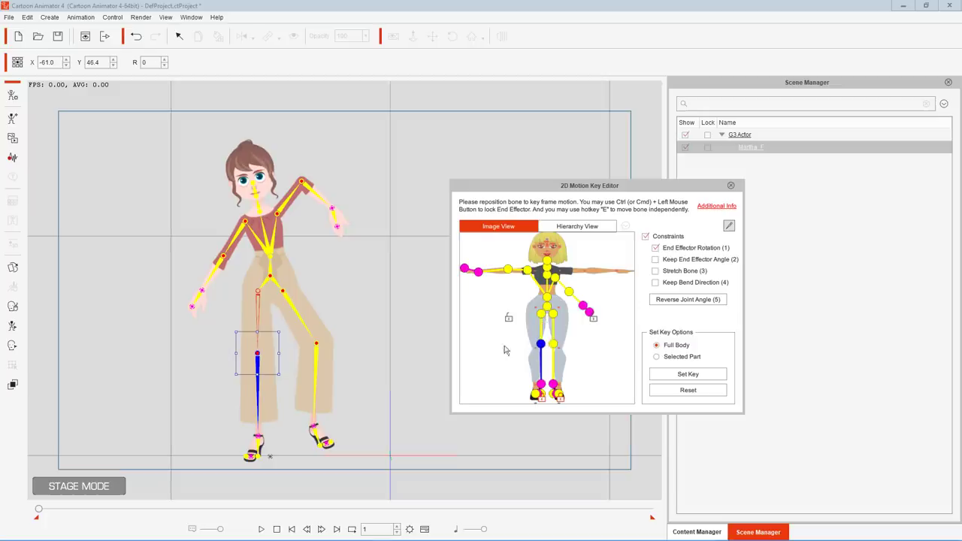
pyautogui.moveTo(258, 352)
pyautogui.mouseDown()
pyautogui.moveTo(245, 356)
pyautogui.moveTo(205, 314)
pyautogui.moveTo(255, 354)
pyautogui.mouseUp()
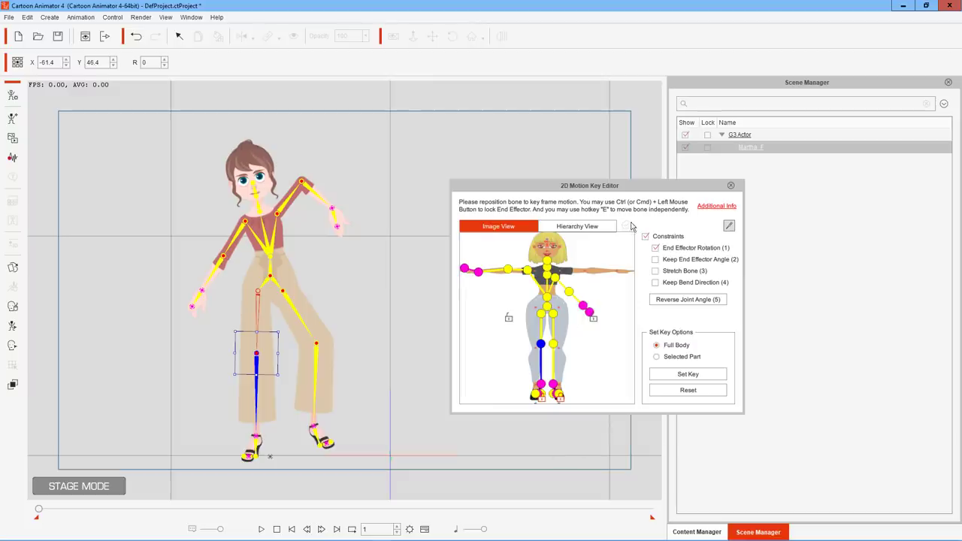
pyautogui.click(549, 284)
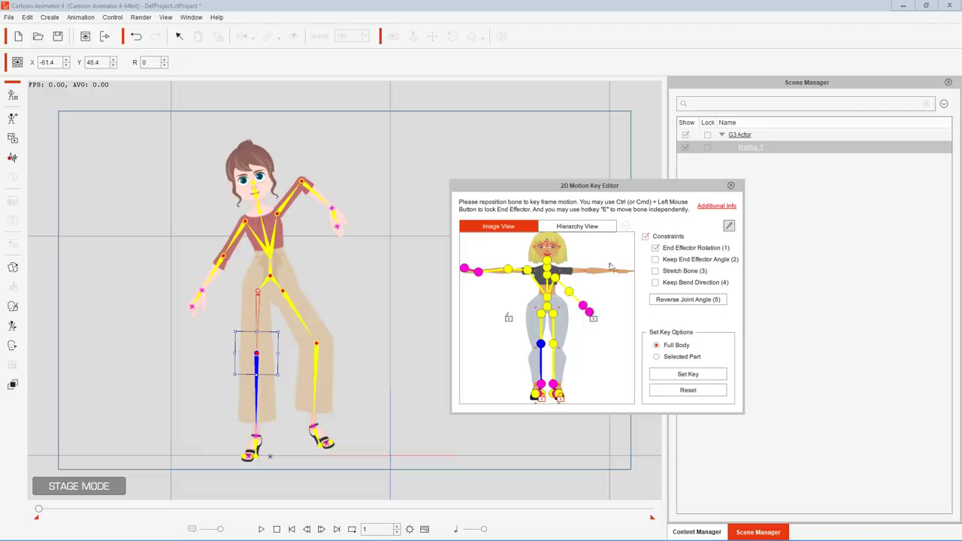
pyautogui.click(731, 185)
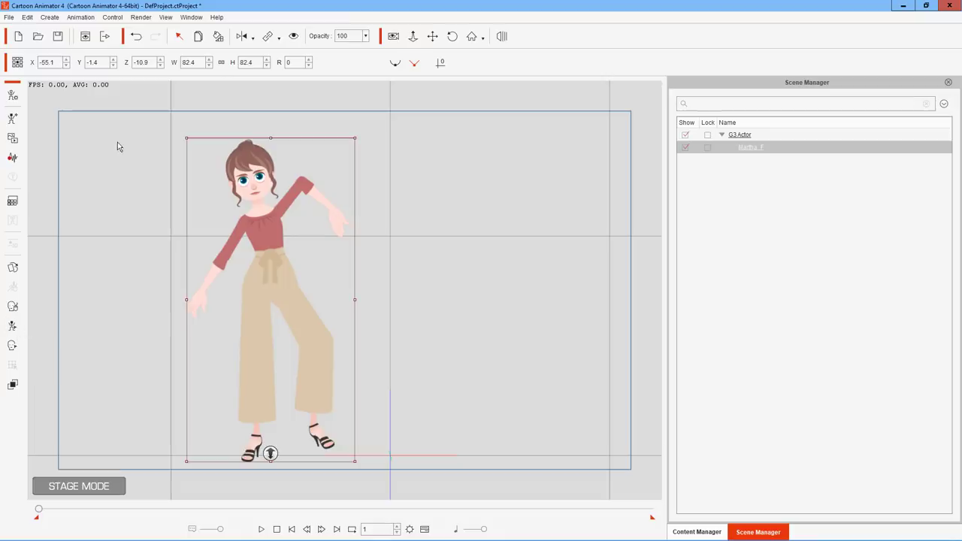
# Examine the 2D Motion Key Editor's hierarchy and image views and its Full Body and Selected Part key options, and close the editor.
pyautogui.click(13, 325)
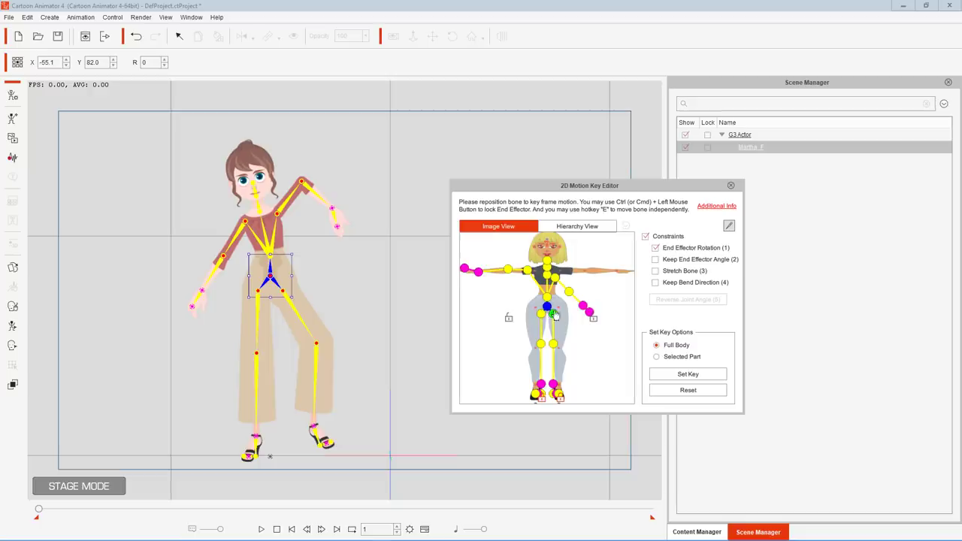
pyautogui.click(581, 230)
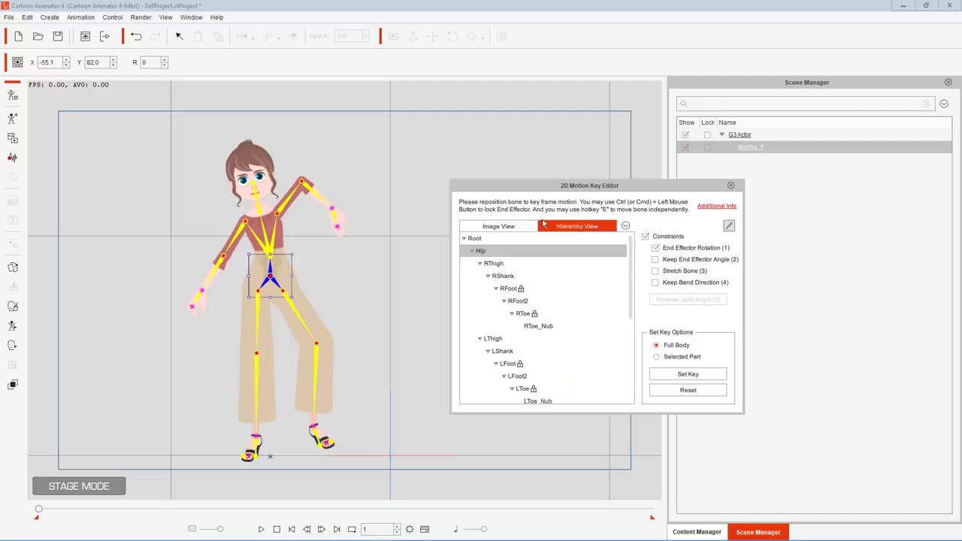
pyautogui.click(534, 226)
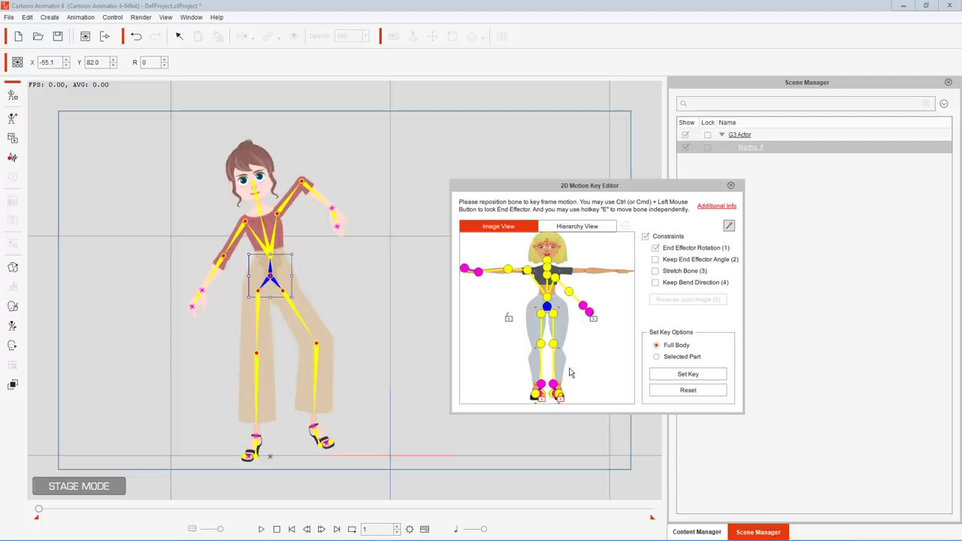
pyautogui.click(657, 357)
pyautogui.click(657, 346)
pyautogui.click(731, 185)
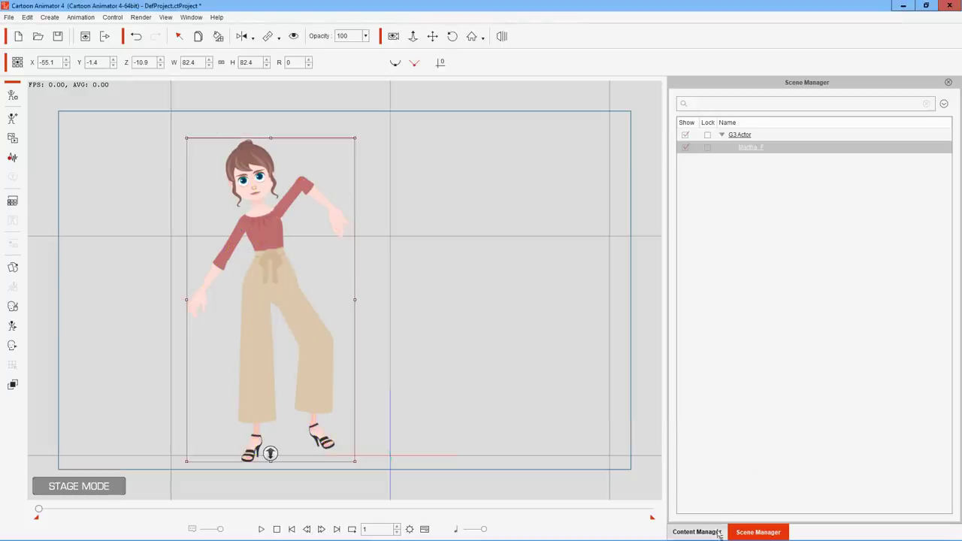
# Add the Red_S character from the 1_G3 360 Human templates to the stage and move it farther away from Martha_F.
pyautogui.moveTo(710, 537)
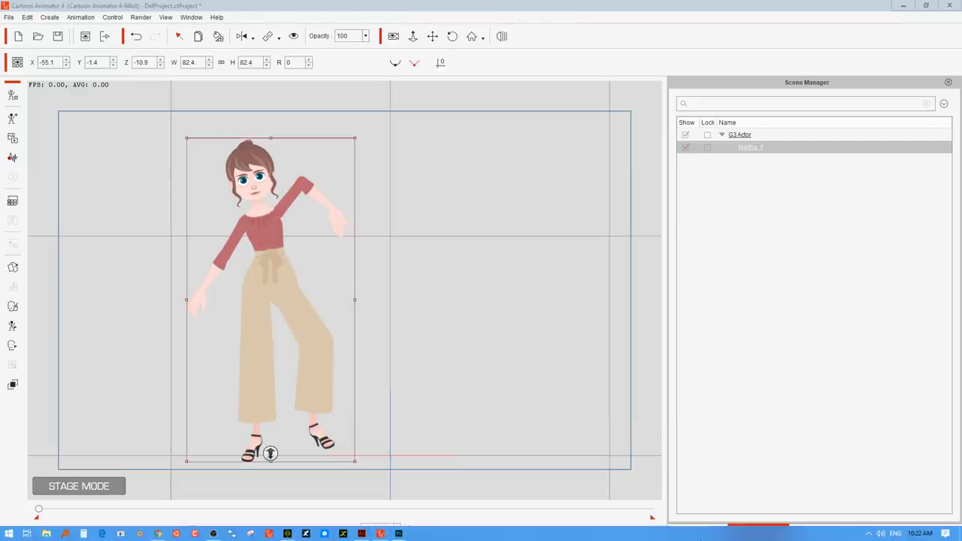
pyautogui.click(698, 531)
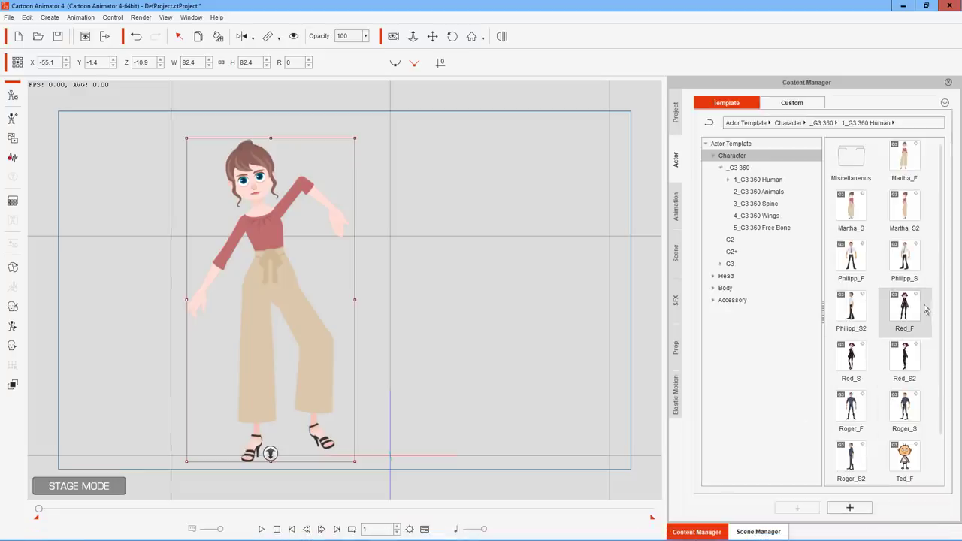
pyautogui.moveTo(909, 305)
pyautogui.mouseDown()
pyautogui.moveTo(516, 296)
pyautogui.moveTo(899, 309)
pyautogui.mouseUp()
pyautogui.moveTo(851, 354); pyautogui.dragTo(426, 291)
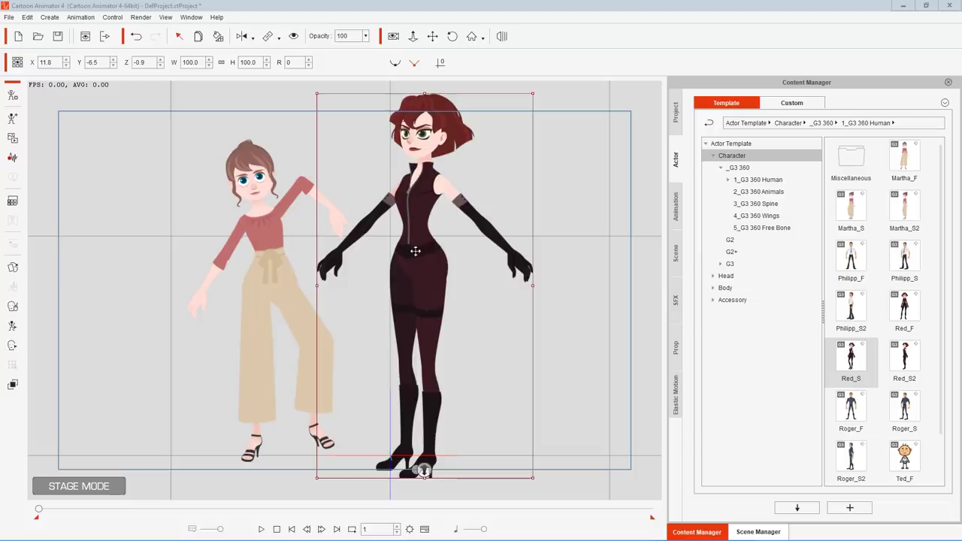
pyautogui.moveTo(416, 240); pyautogui.dragTo(467, 235)
# Delete Martha_F from the stage and add the Martha_S template in its place at about X -68.3, Y 0.9.
pyautogui.click(267, 268)
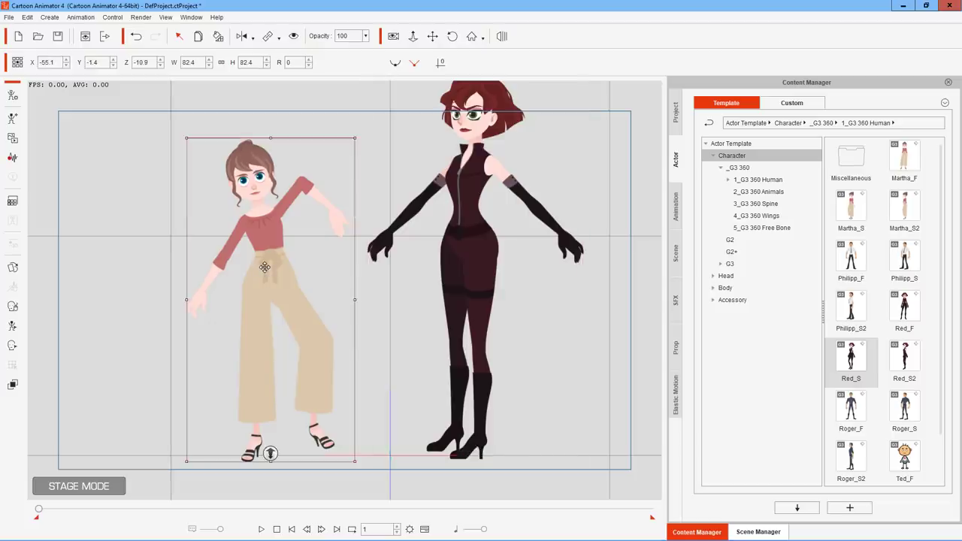
pyautogui.press('Delete')
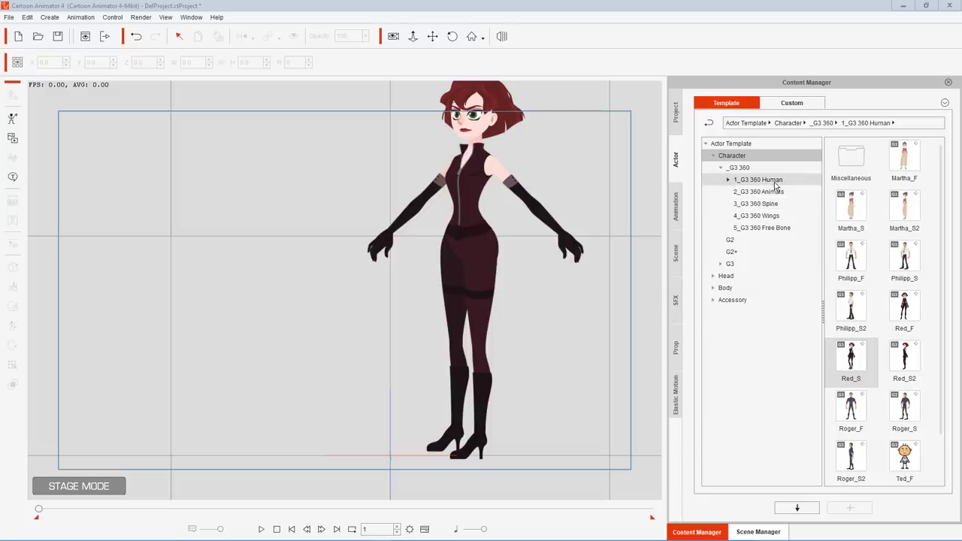
pyautogui.moveTo(848, 197); pyautogui.dragTo(288, 263)
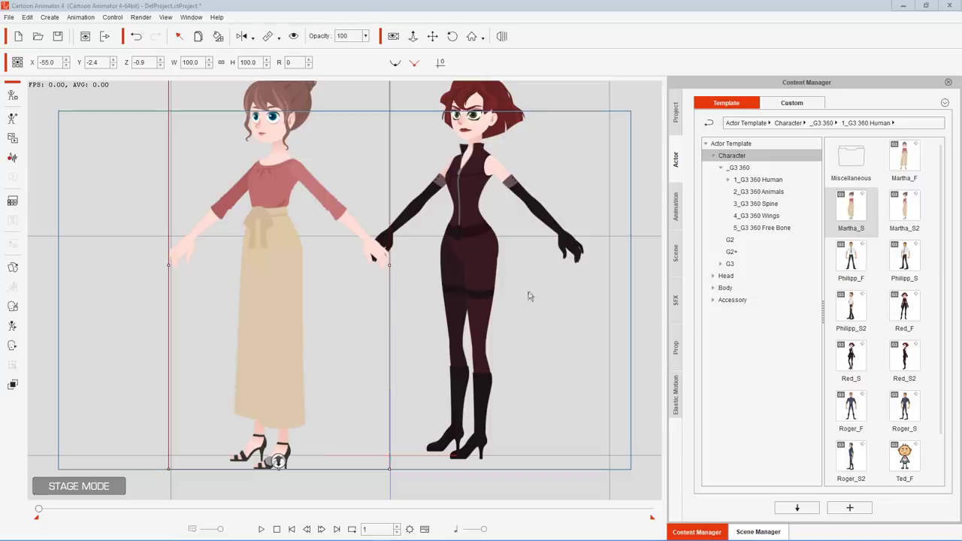
pyautogui.moveTo(277, 247); pyautogui.dragTo(244, 244)
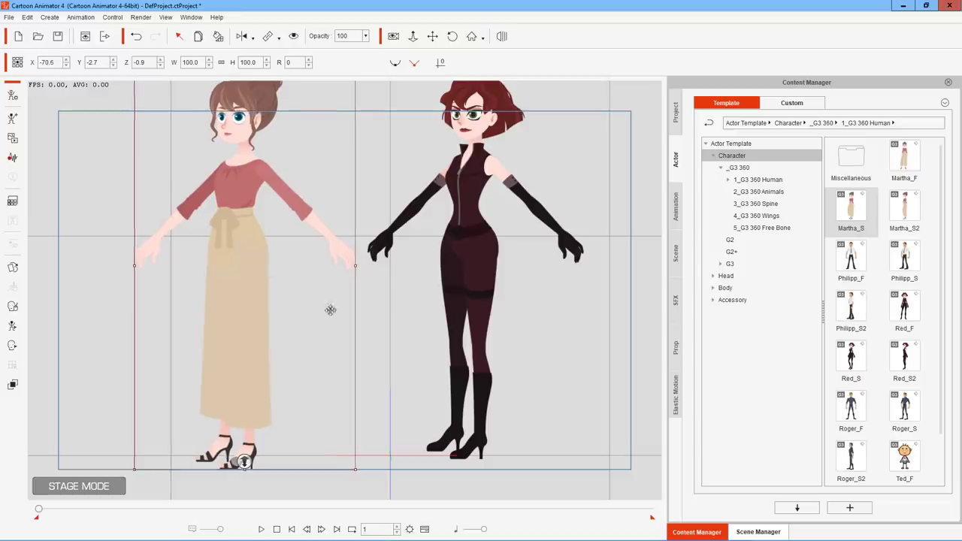
pyautogui.click(572, 326)
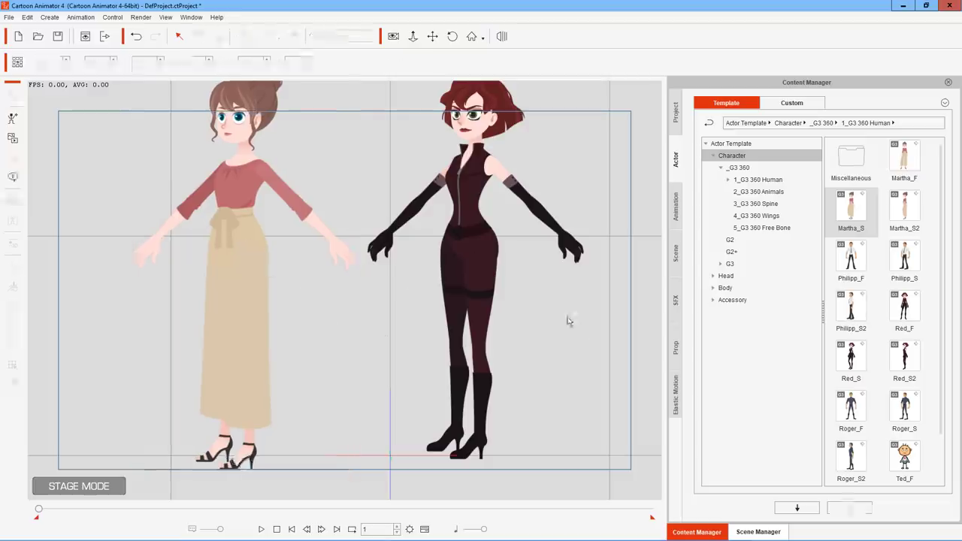
pyautogui.click(432, 37)
pyautogui.moveTo(391, 140); pyautogui.dragTo(408, 171)
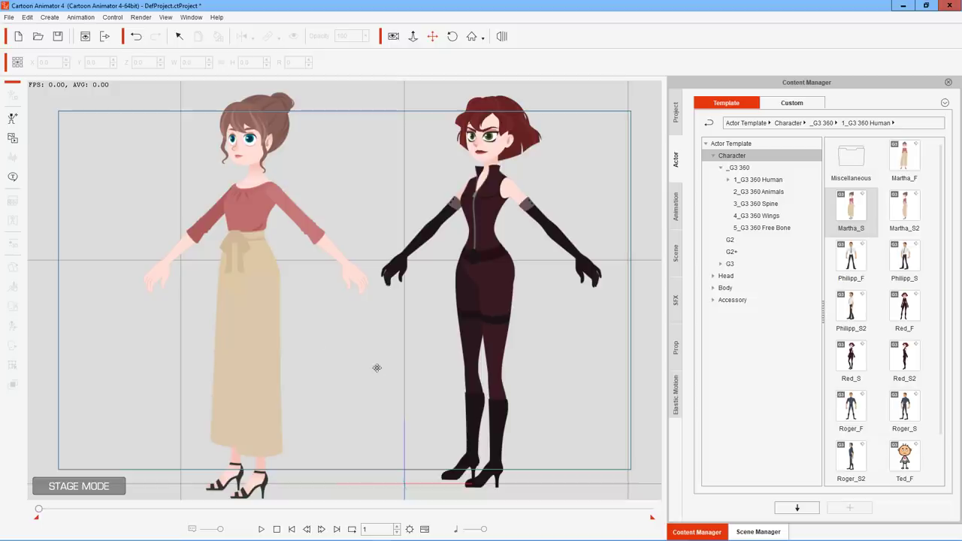
pyautogui.click(249, 378)
pyautogui.moveTo(247, 376)
pyautogui.mouseDown()
pyautogui.moveTo(320, 356)
pyautogui.moveTo(477, 358)
pyautogui.moveTo(477, 374)
pyautogui.moveTo(485, 361)
pyautogui.moveTo(501, 374)
pyautogui.moveTo(393, 360)
pyautogui.moveTo(245, 365)
pyautogui.mouseUp()
# Apply the Martha_S_Sad performance to Red_S, stopping at frame 130, and move Martha_S closer to about X -53.1, Y 2.5.
pyautogui.click(442, 229)
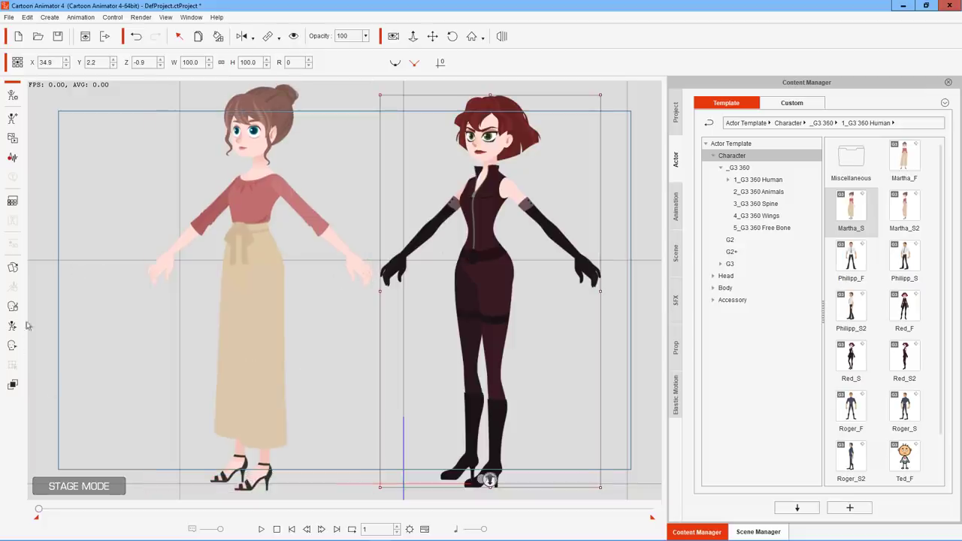
pyautogui.click(676, 205)
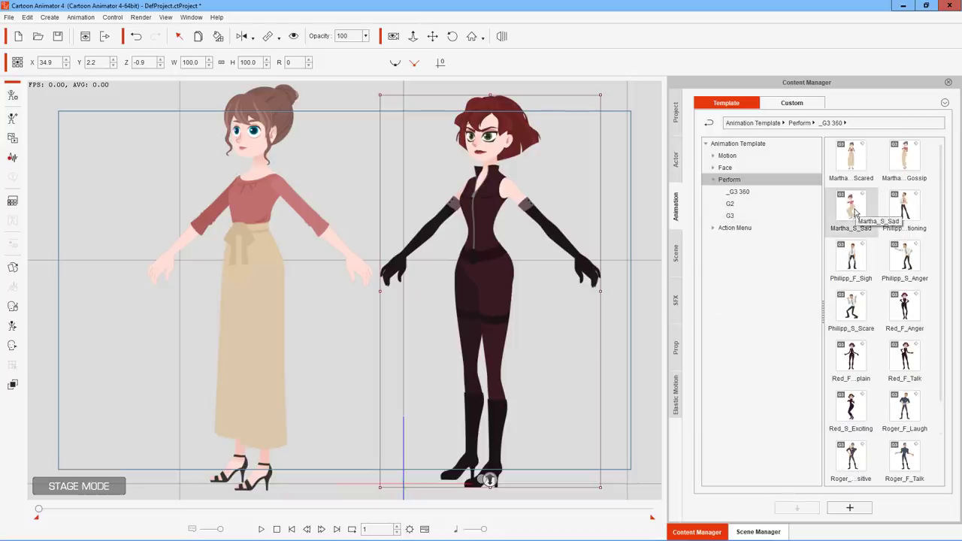
pyautogui.moveTo(853, 214); pyautogui.dragTo(483, 252)
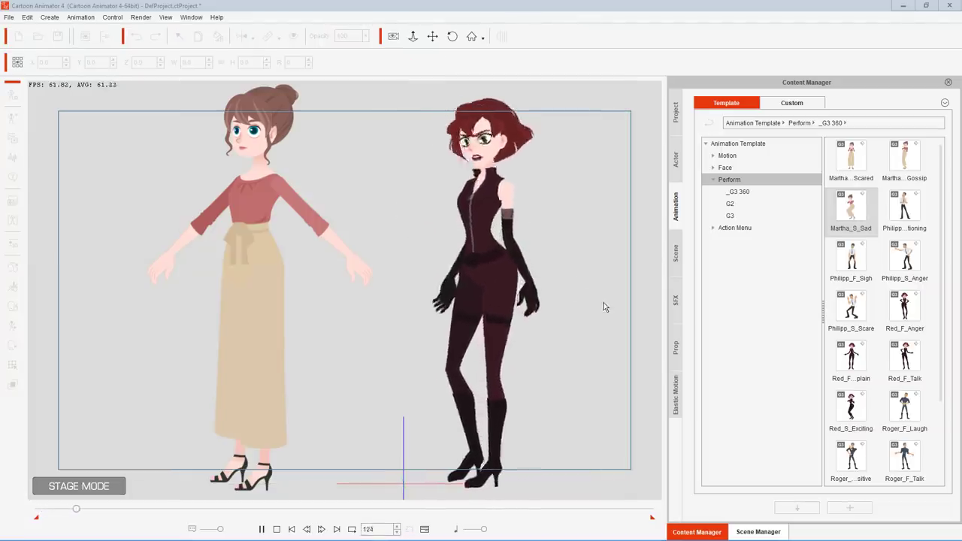
pyautogui.press('space')
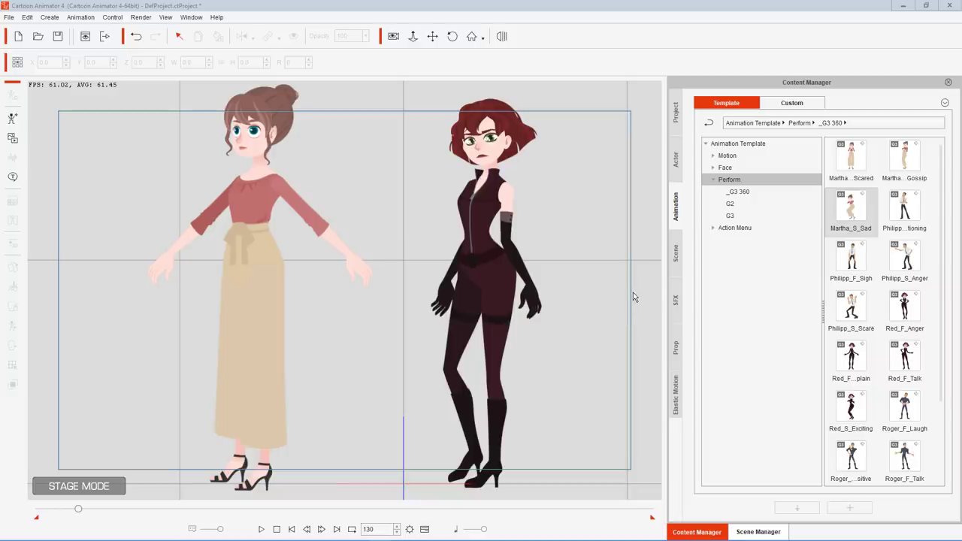
pyautogui.click(297, 214)
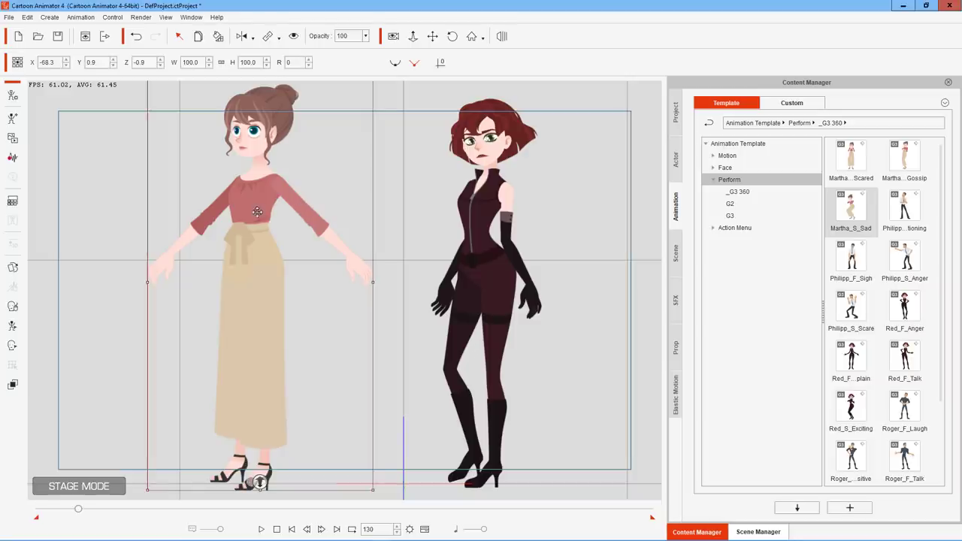
pyautogui.moveTo(259, 212); pyautogui.dragTo(291, 208)
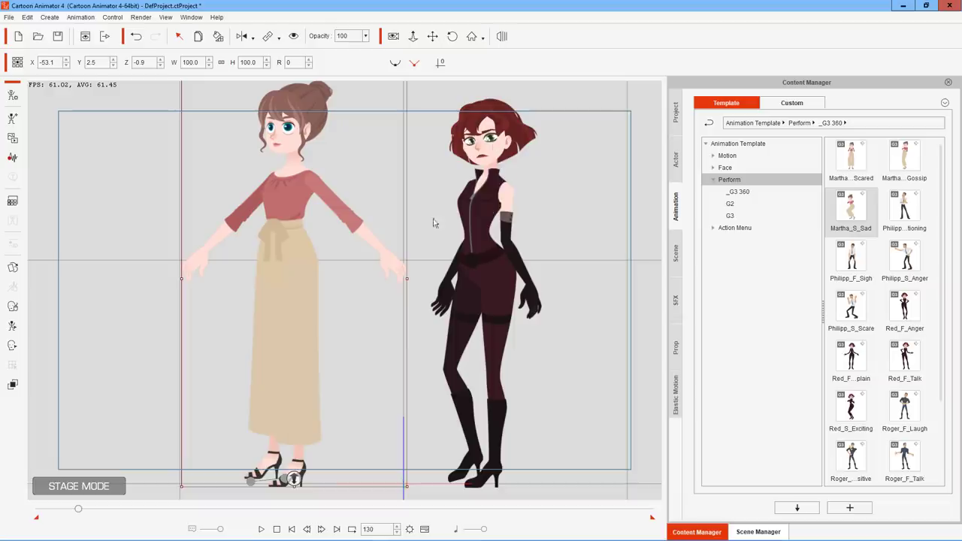
# Show the _G3 360 performance templates and delete Martha_S from the stage.
pyautogui.click(483, 216)
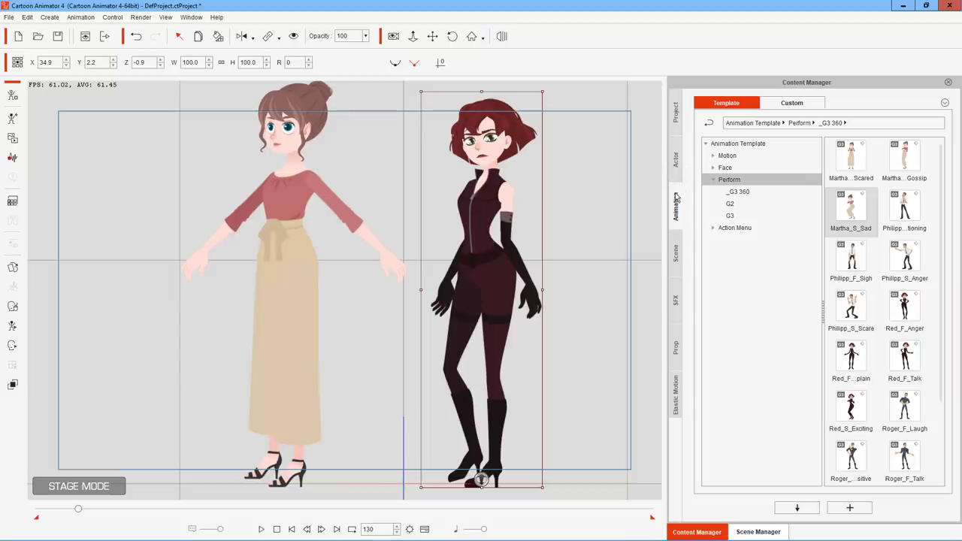
pyautogui.click(741, 195)
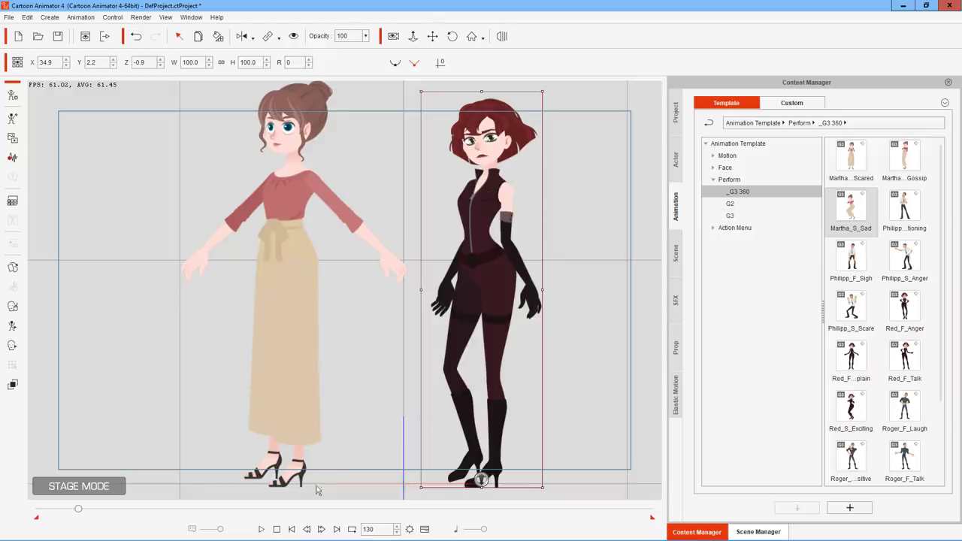
pyautogui.click(292, 340)
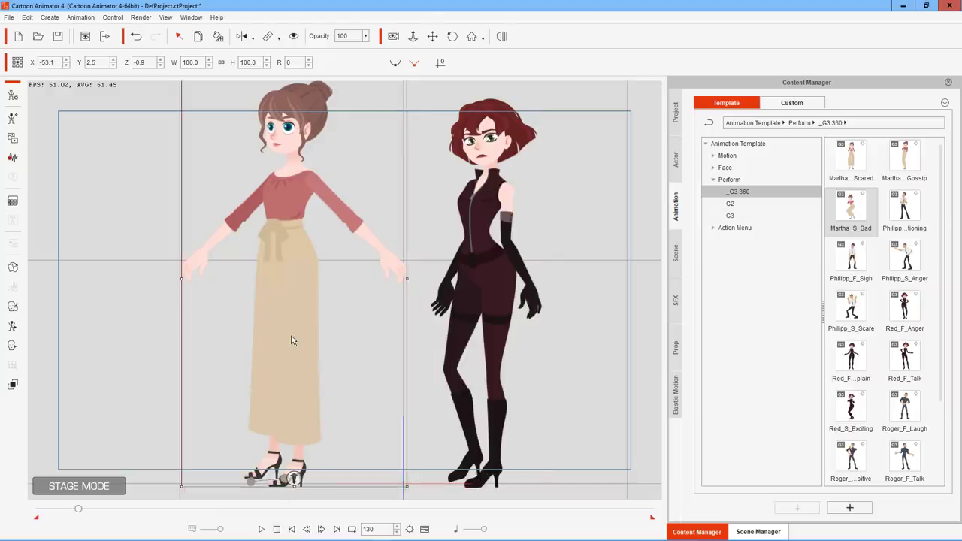
pyautogui.press('Delete')
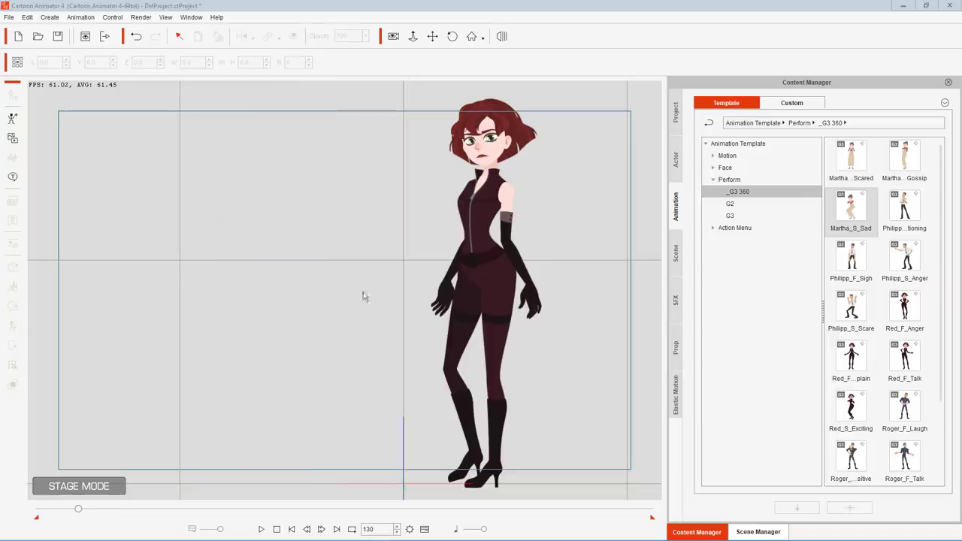
# Apply Roger's Refuse performance from the _G3 360 templates to Red_S after the existing motion.
pyautogui.scroll(-3, 336, 276)
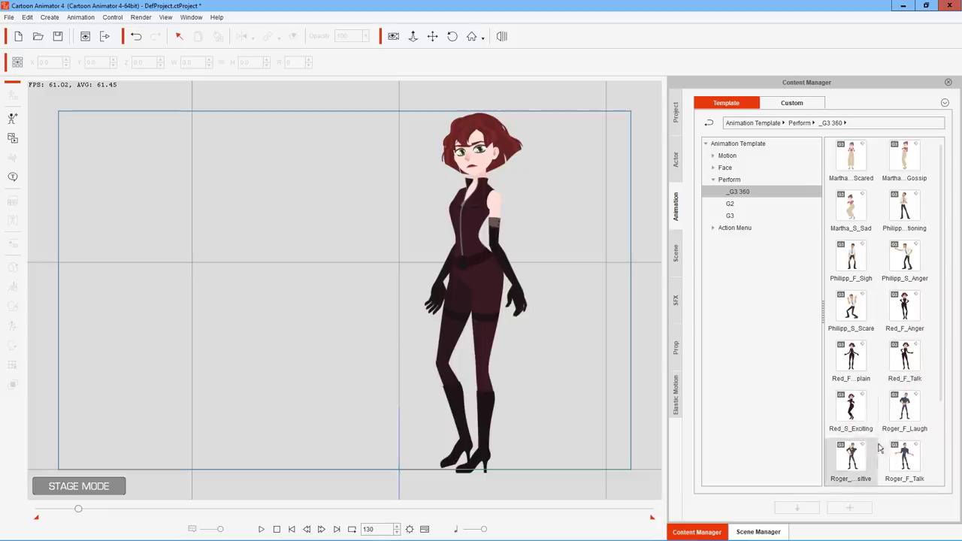
pyautogui.scroll(-2, 880, 448)
pyautogui.moveTo(859, 454); pyautogui.dragTo(477, 276)
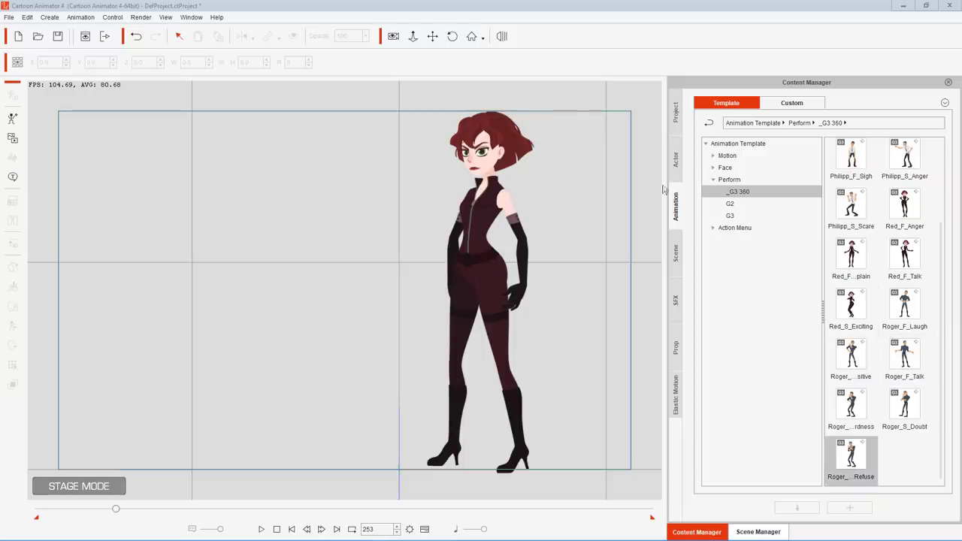
# Replace Red_S on the stage with the Roger_S2 template from the 1_G3 360 Human characters.
pyautogui.click(674, 159)
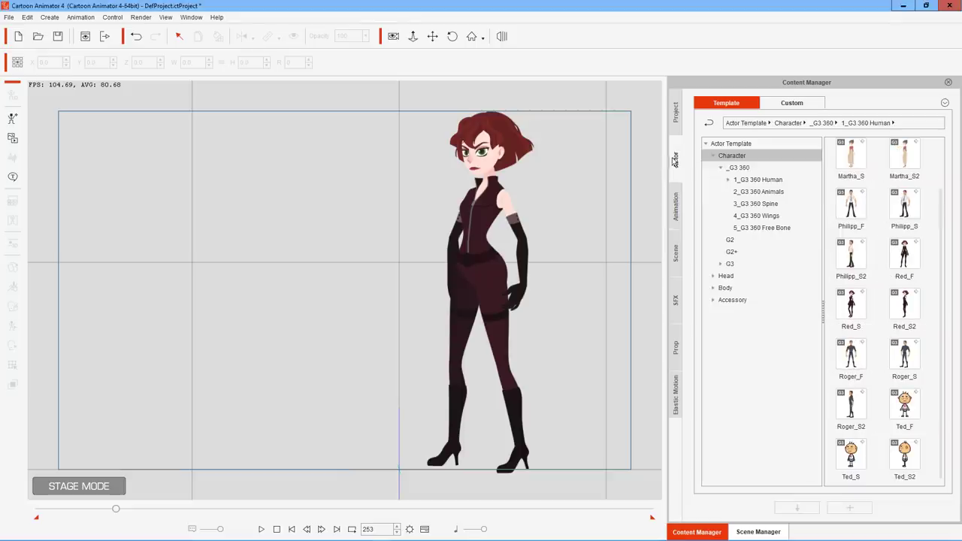
pyautogui.click(766, 180)
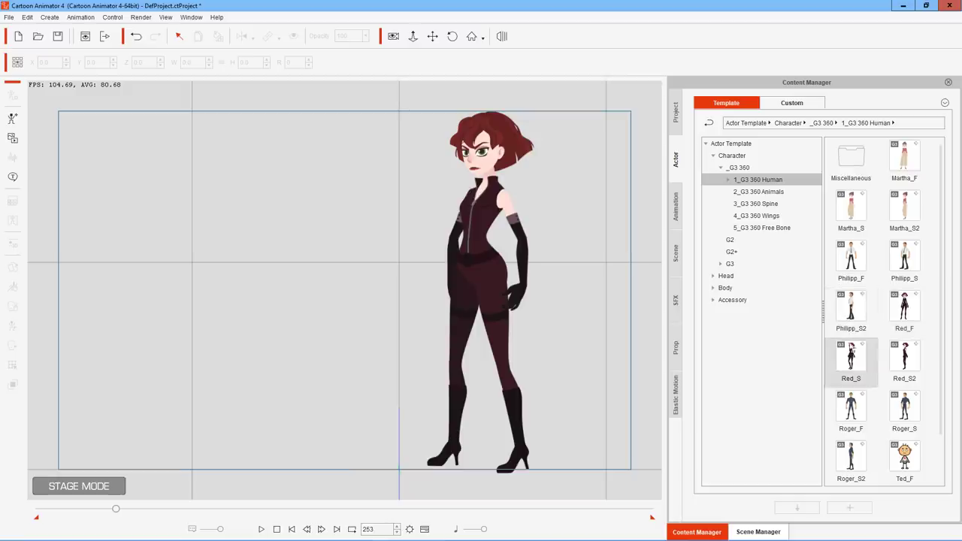
pyautogui.moveTo(842, 442); pyautogui.dragTo(477, 265)
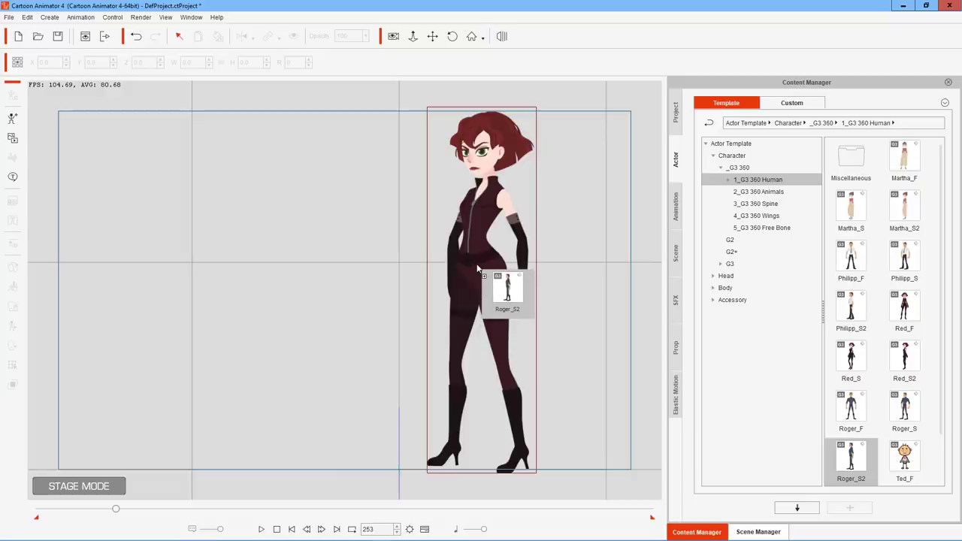
pyautogui.moveTo(477, 268); pyautogui.dragTo(477, 267)
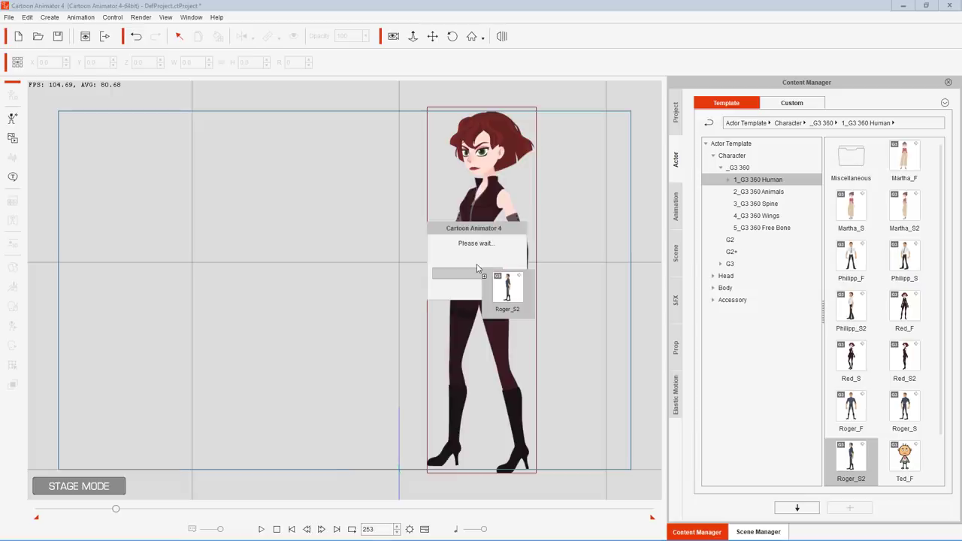
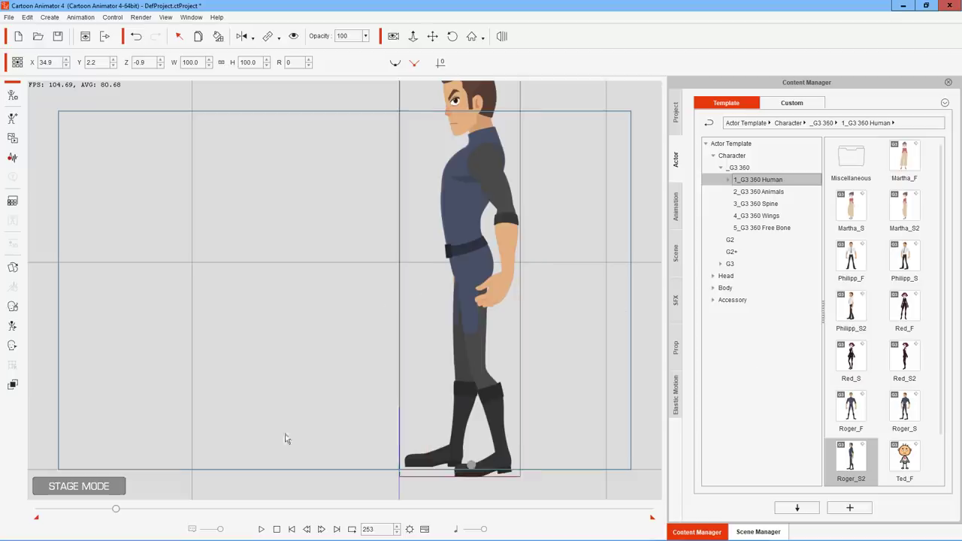
# Preview Roger_S2's animation from the first frame, and replace the character with the Philipp_S2 template.
pyautogui.click(278, 529)
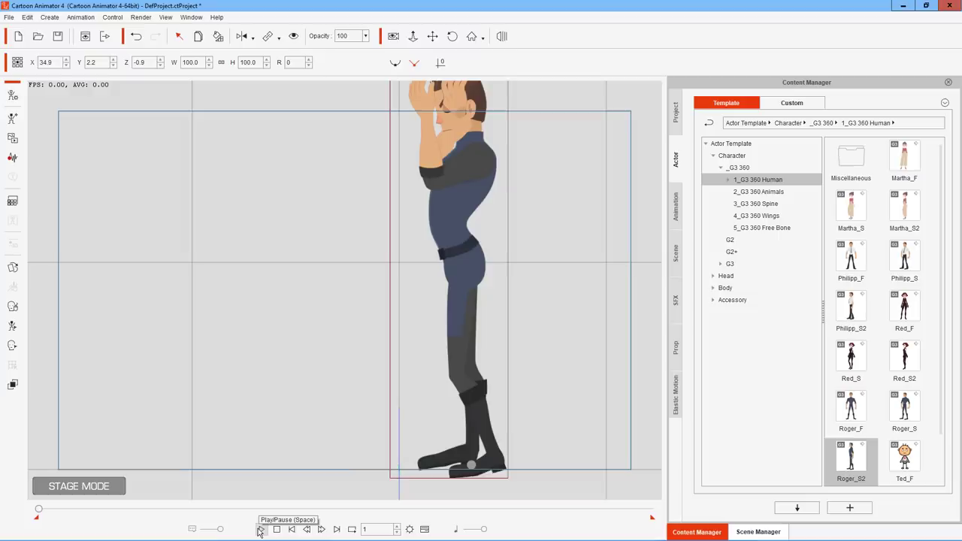
pyautogui.click(260, 530)
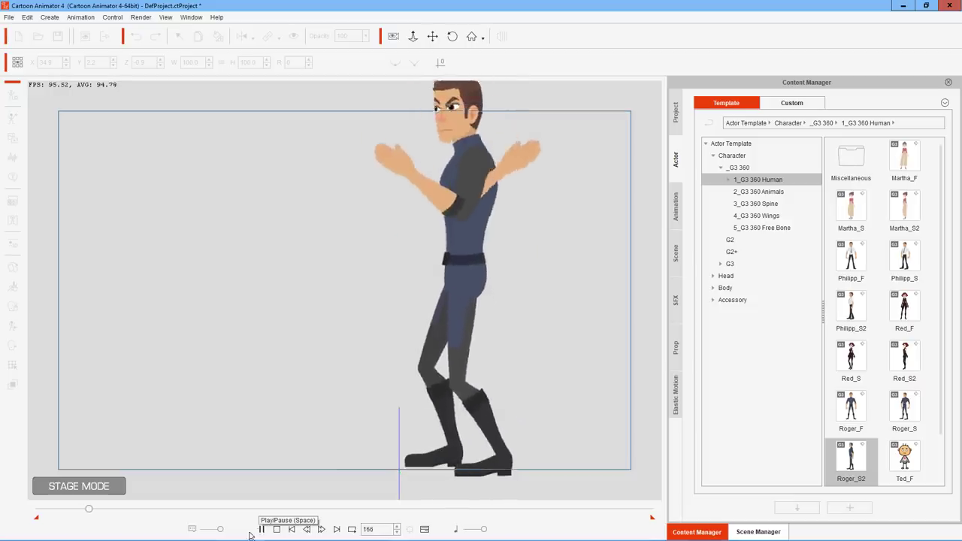
pyautogui.click(277, 529)
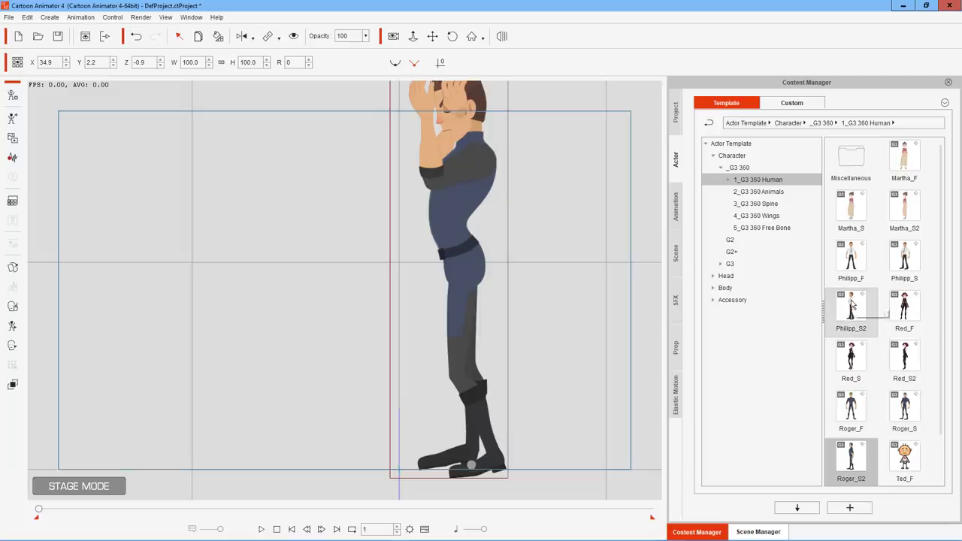
pyautogui.moveTo(852, 303); pyautogui.dragTo(445, 214)
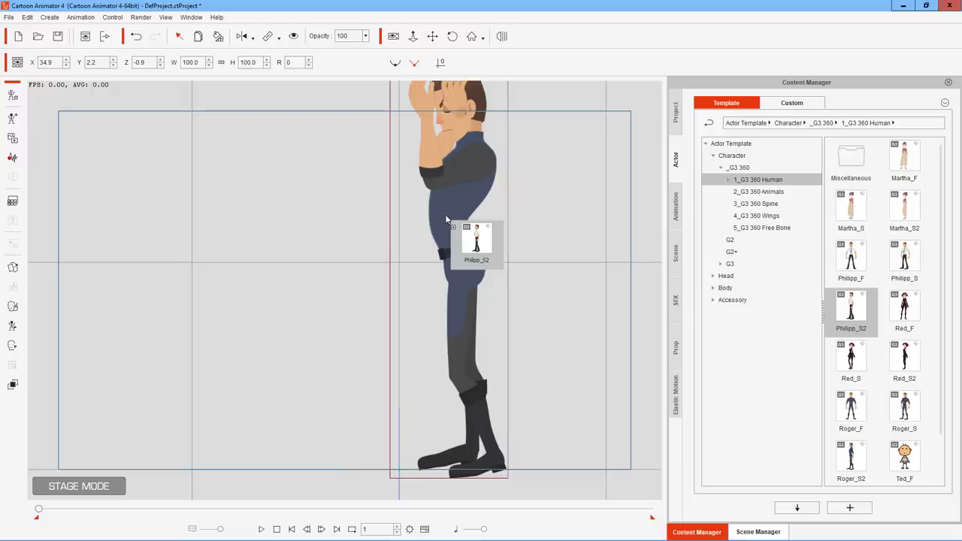
pyautogui.moveTo(446, 214); pyautogui.dragTo(445, 214)
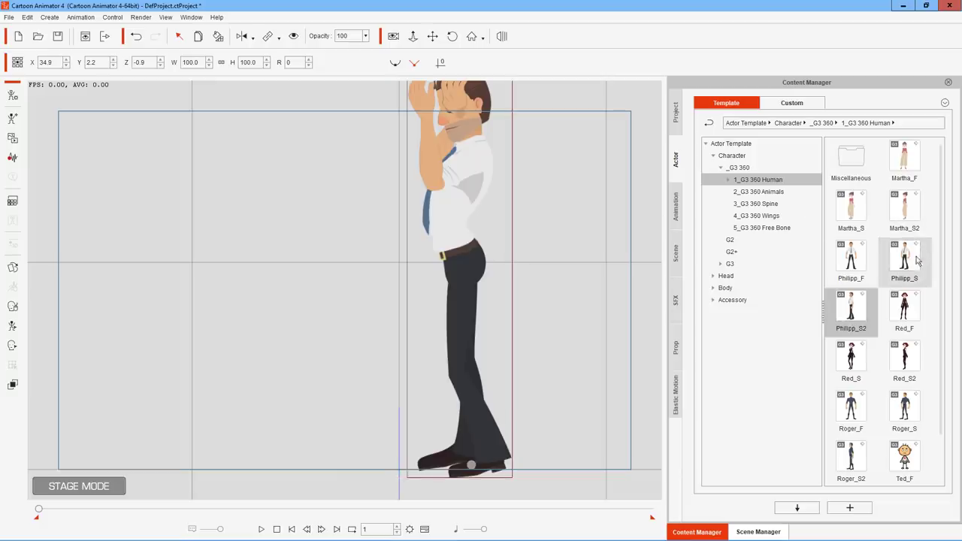
# Replace the character on the stage with the Philipp_S template and preview its animation with the whole figure in the camera view.
pyautogui.moveTo(905, 259); pyautogui.dragTo(445, 249)
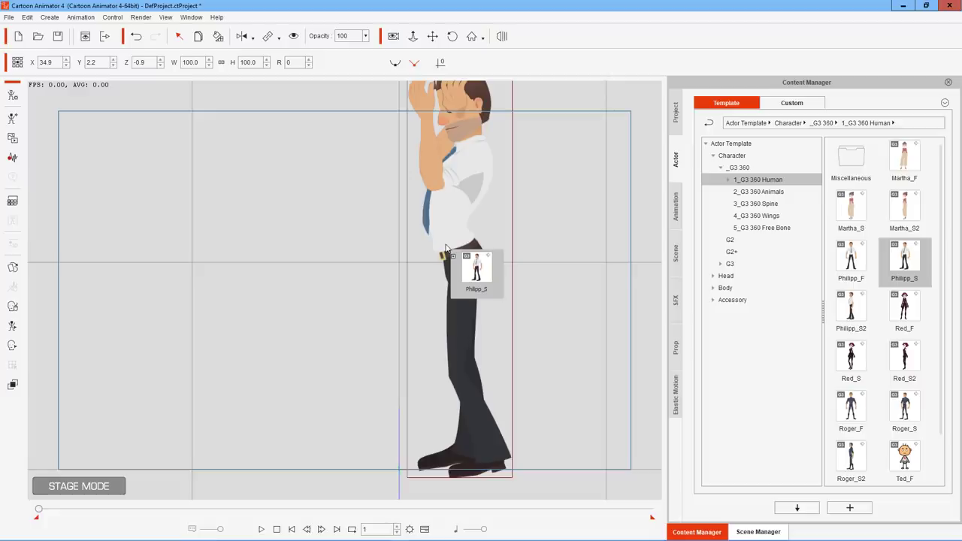
pyautogui.moveTo(445, 248); pyautogui.dragTo(445, 248)
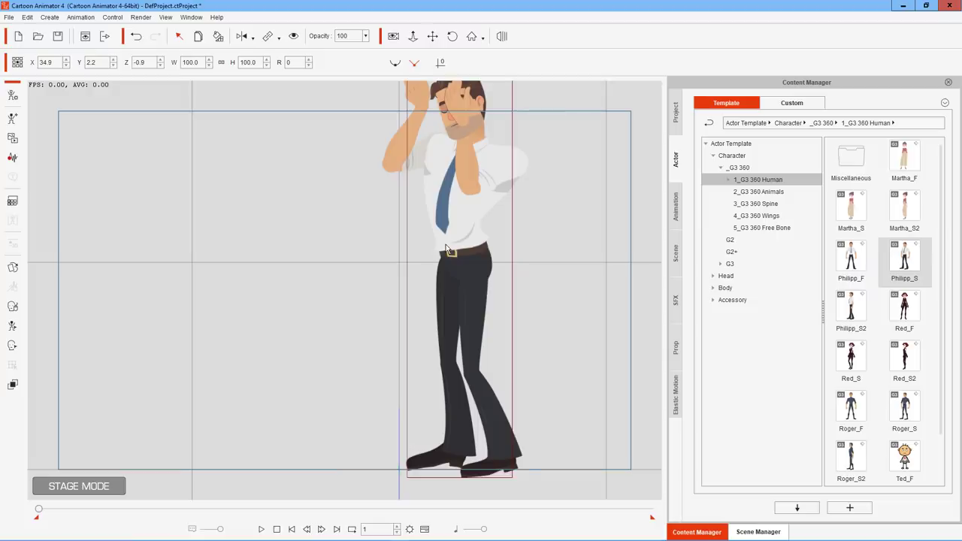
pyautogui.click(262, 529)
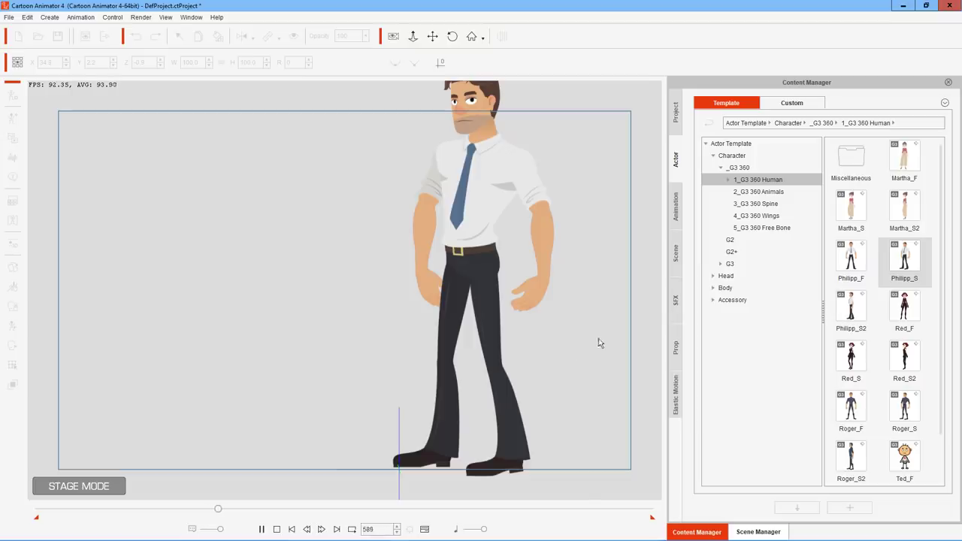
pyautogui.click(413, 36)
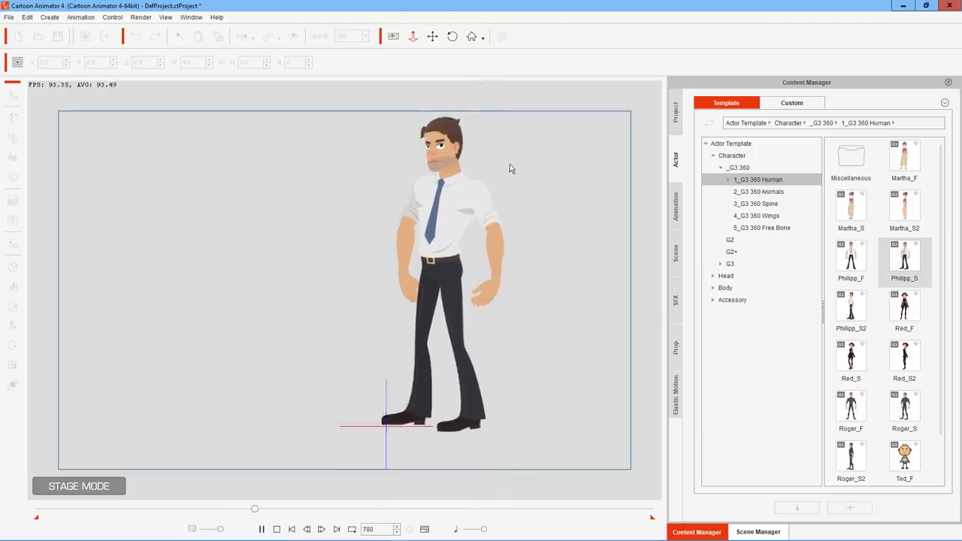
pyautogui.press('w')
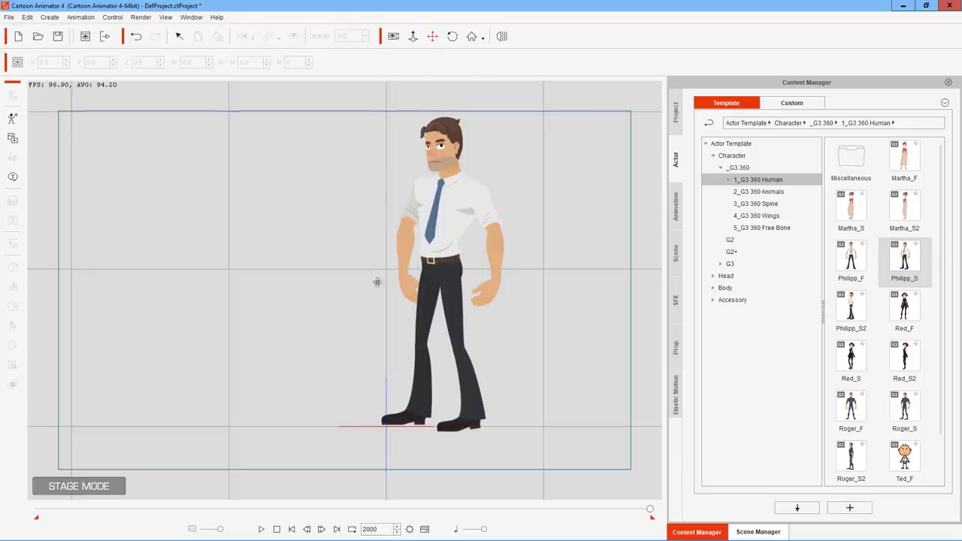
pyautogui.click(277, 529)
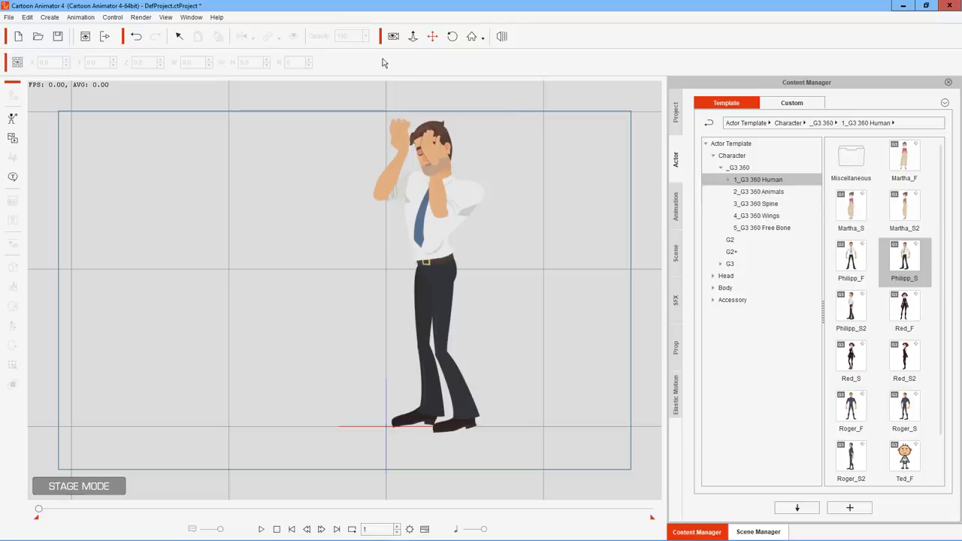
# Delete Philipp_S from the stage and add the Martha_F template from the 1_G3 360 Human characters.
pyautogui.click(441, 214)
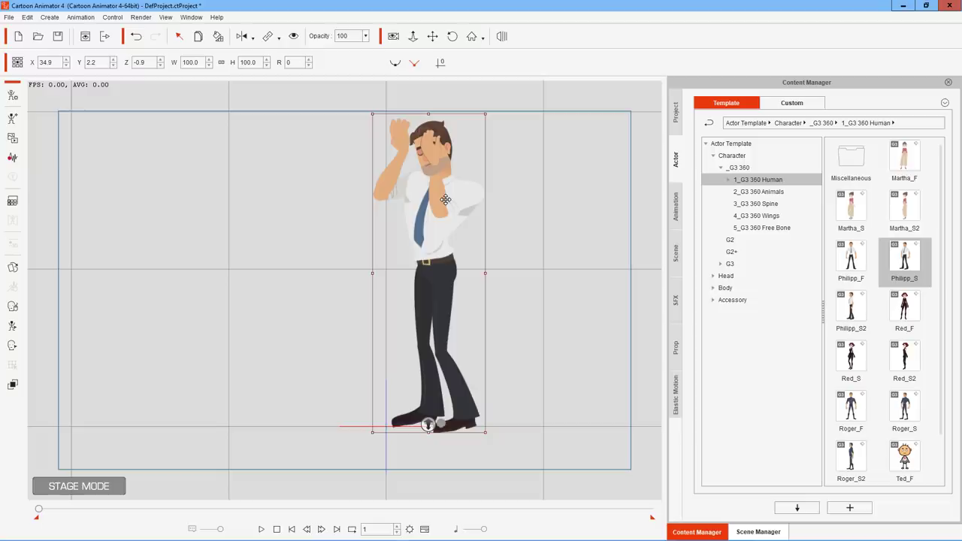
pyautogui.press('Delete')
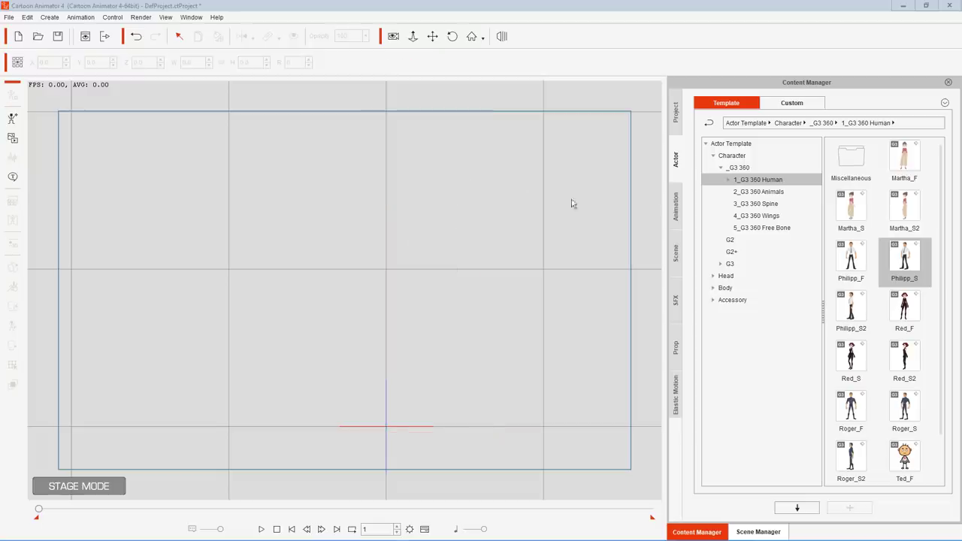
pyautogui.click(759, 183)
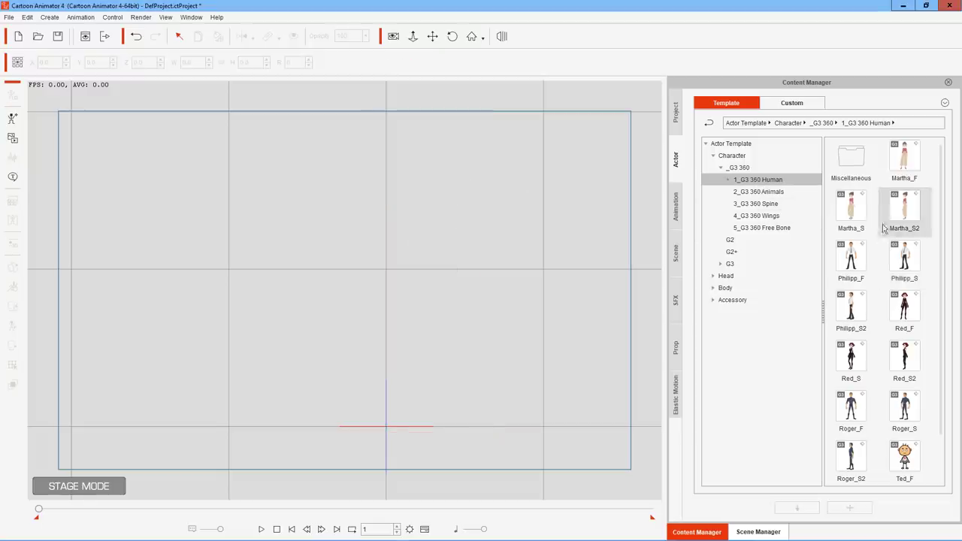
pyautogui.moveTo(905, 159); pyautogui.dragTo(346, 301)
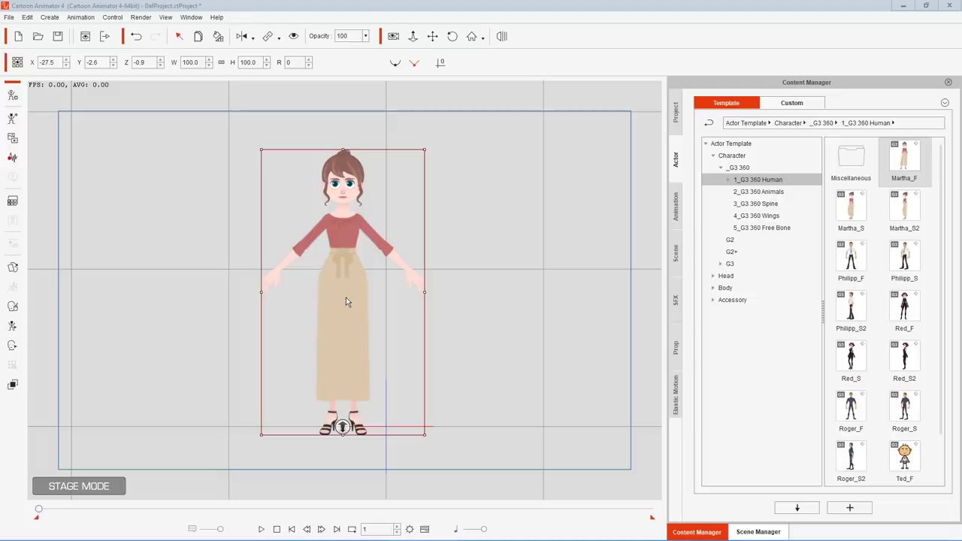
# Move Martha_F to the centre of the stage, at about X -1.4 and Y 0.6.
pyautogui.moveTo(348, 233)
pyautogui.mouseDown()
pyautogui.moveTo(343, 250)
pyautogui.moveTo(341, 242)
pyautogui.mouseUp()
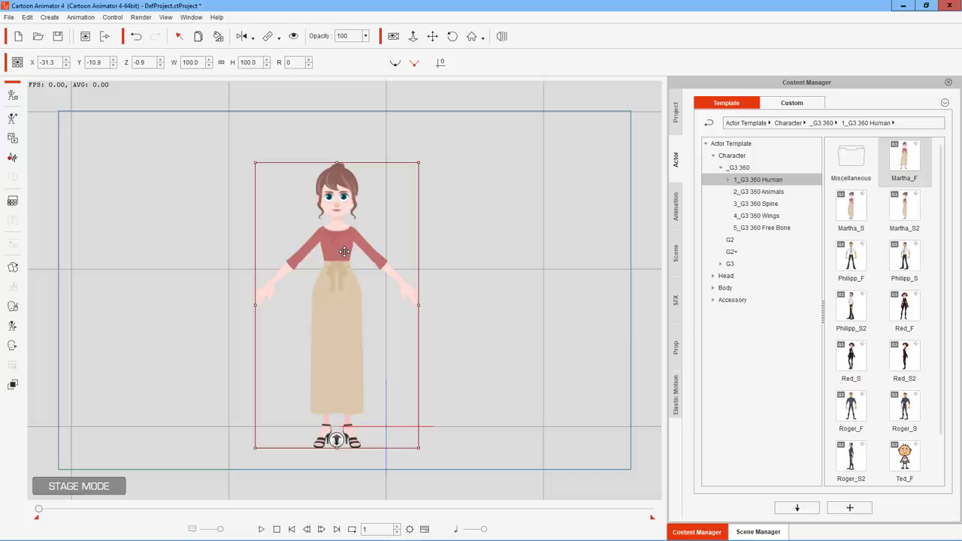
pyautogui.click(29, 249)
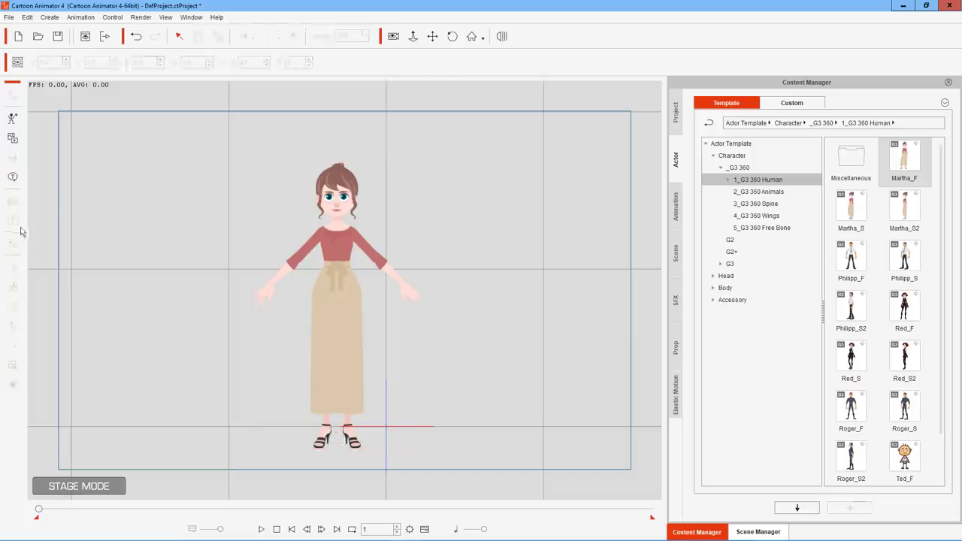
pyautogui.click(347, 209)
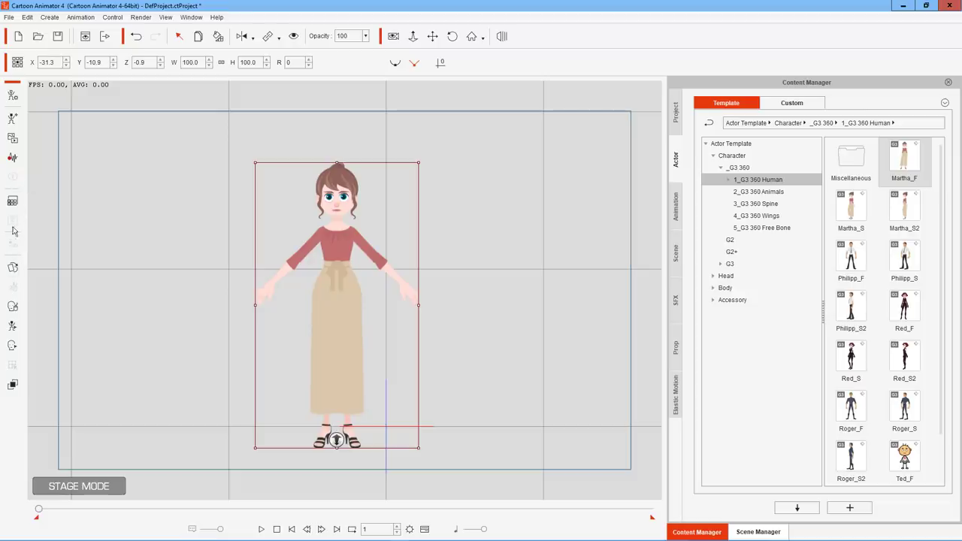
pyautogui.moveTo(342, 199); pyautogui.dragTo(392, 180)
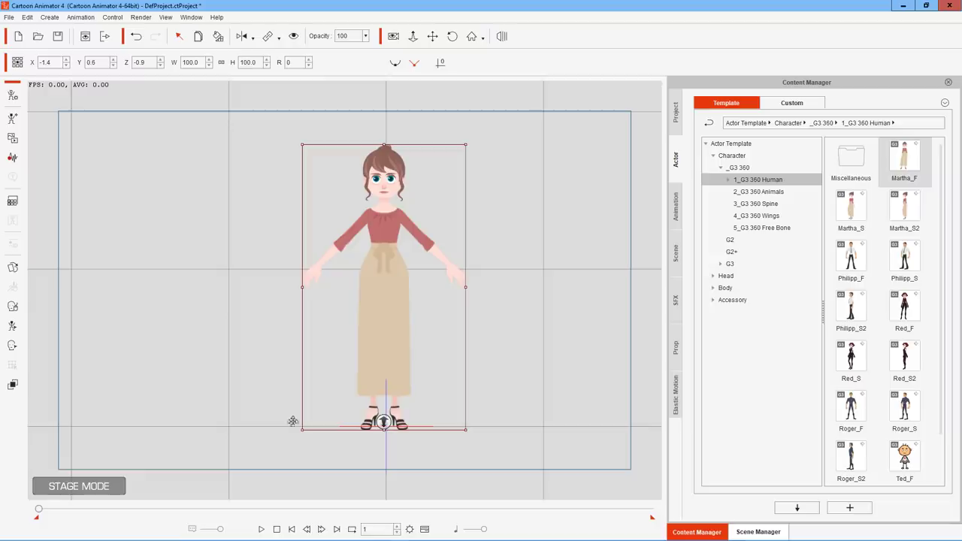
# Launch CrazyTalk Animator v3.31 Pipeline alongside the open Cartoon Animator project.
pyautogui.moveTo(78, 536)
pyautogui.click(9, 536)
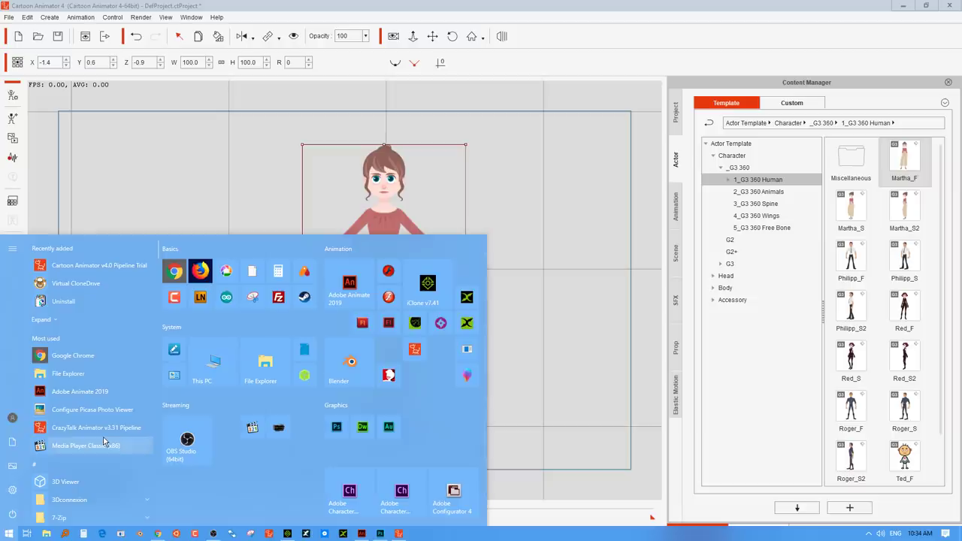
pyautogui.click(190, 428)
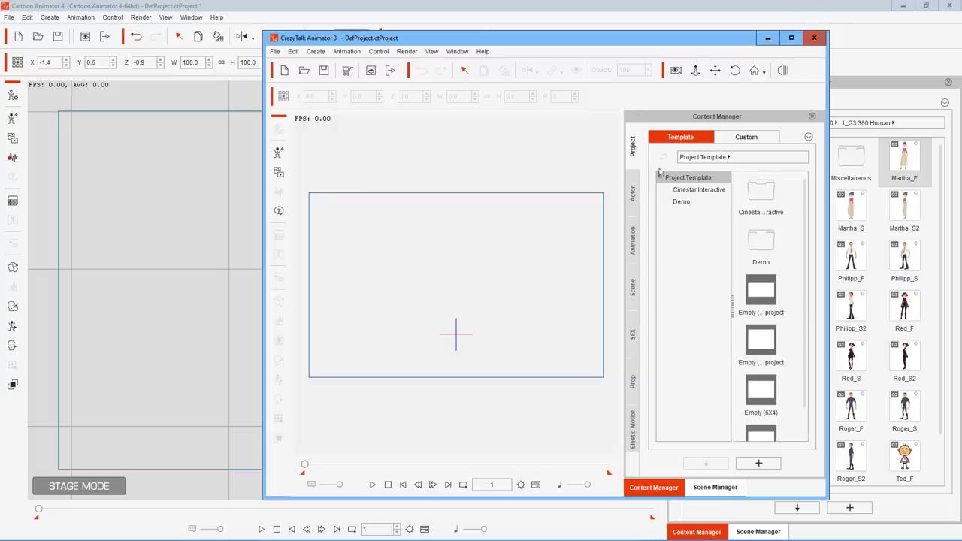
# Find the Kevin template among the Toon Titan actor characters and add it to the CrazyTalk Animator stage.
pyautogui.click(634, 197)
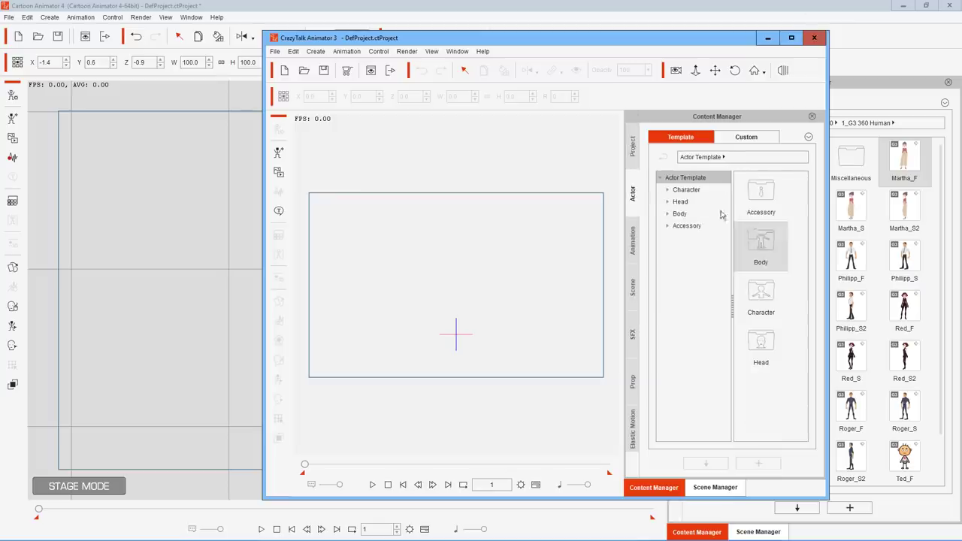
pyautogui.click(695, 191)
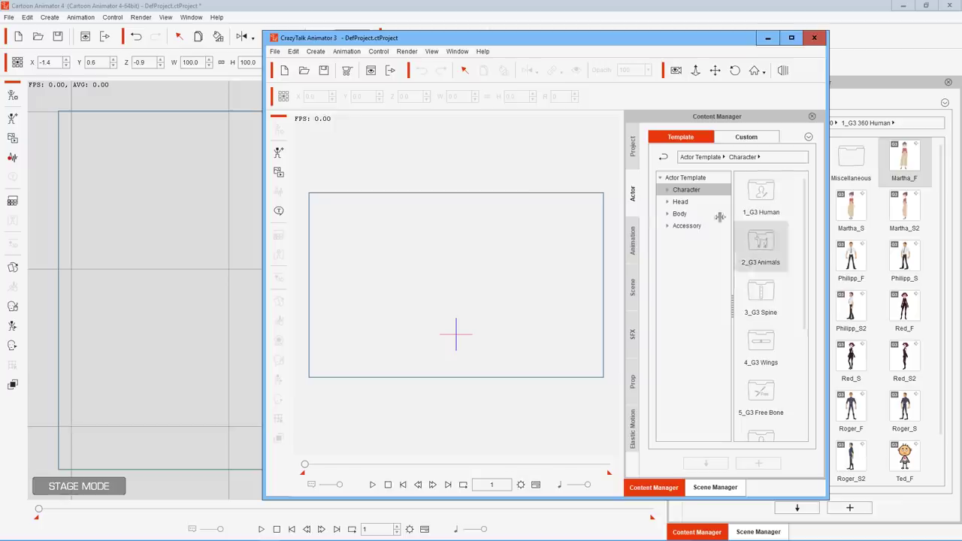
pyautogui.click(667, 189)
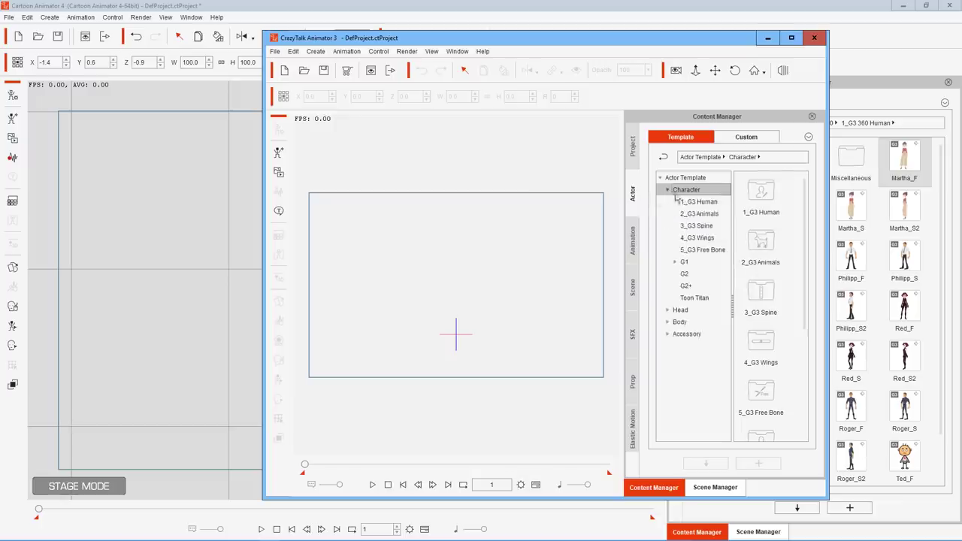
pyautogui.click(690, 298)
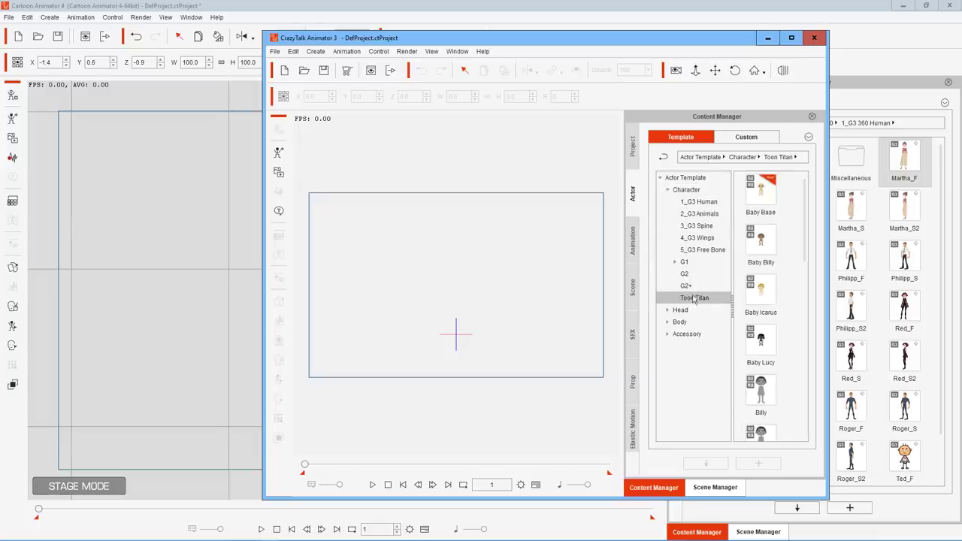
pyautogui.scroll(-5, 773, 300)
pyautogui.scroll(5, 771, 302)
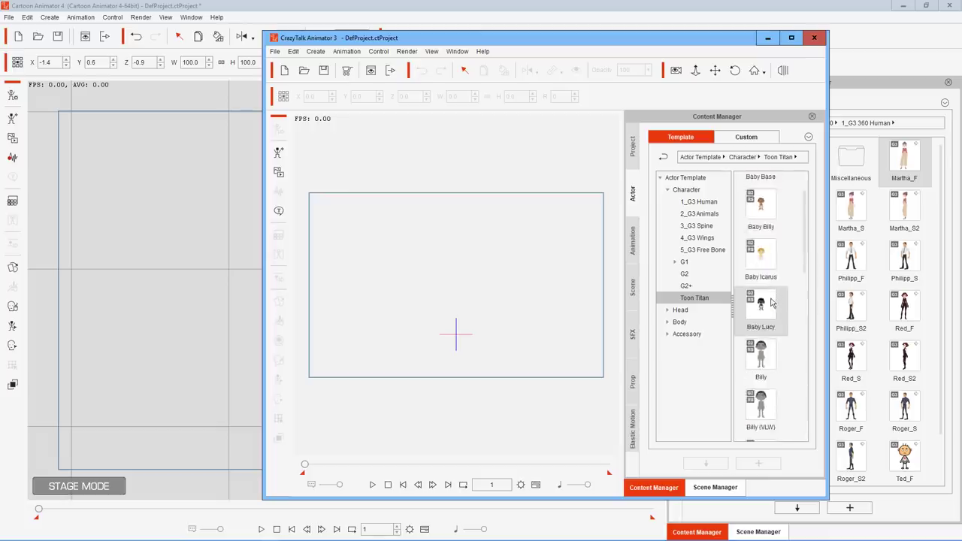
pyautogui.scroll(-5, 771, 302)
pyautogui.scroll(3, 771, 303)
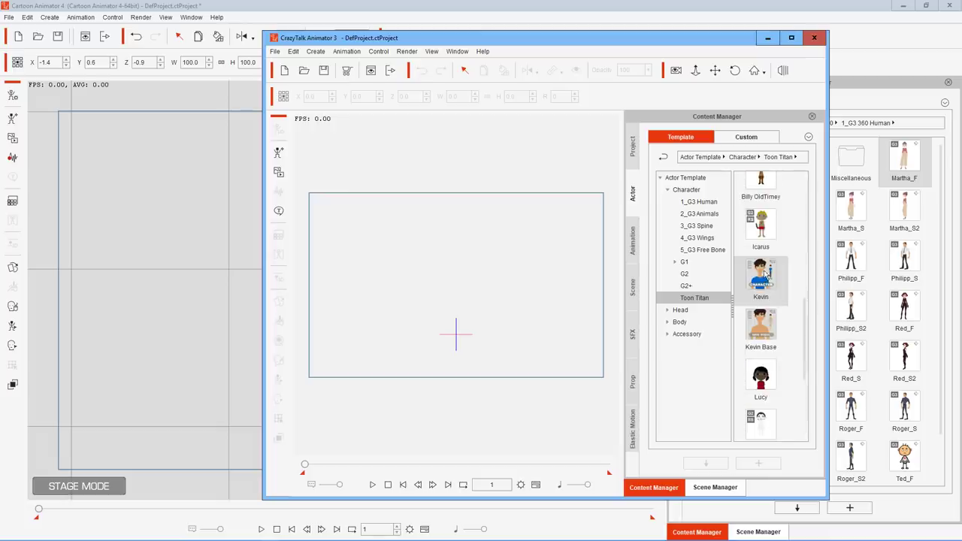
pyautogui.moveTo(765, 280); pyautogui.dragTo(464, 294)
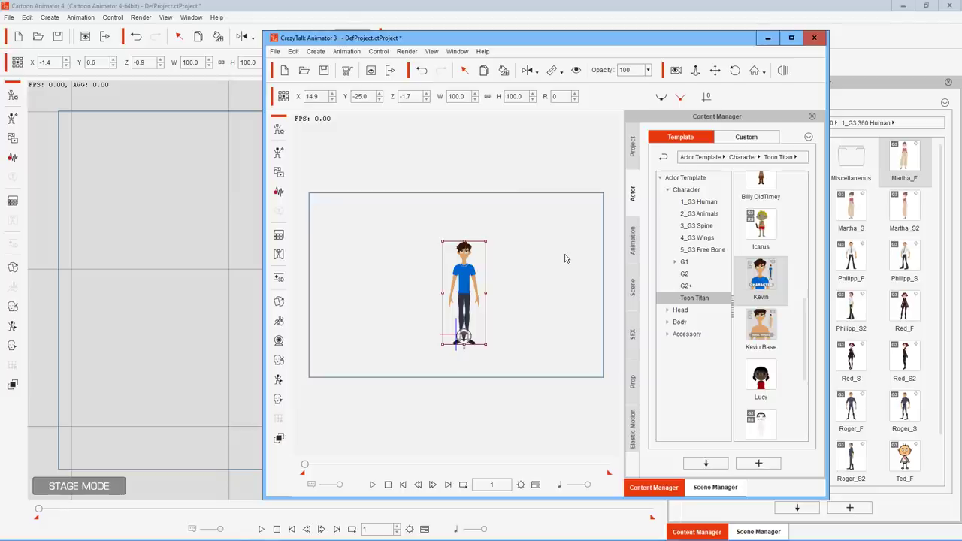
# Maximize the window, enlarge Kevin proportionally to about 160.5, and centre him in the camera frame at about X 0.6, Y -73.2.
pyautogui.doubleClick(576, 44)
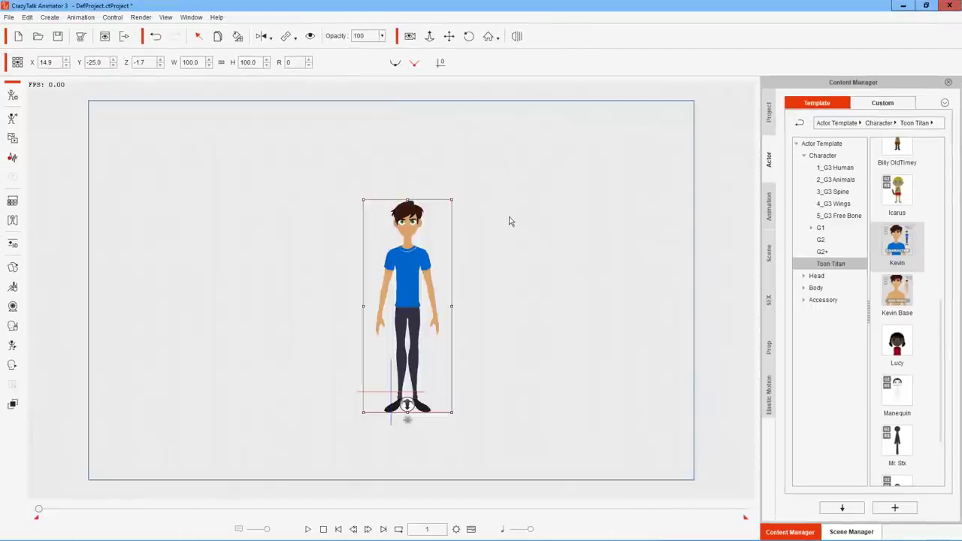
pyautogui.click(413, 265)
pyautogui.moveTo(413, 265); pyautogui.dragTo(396, 248)
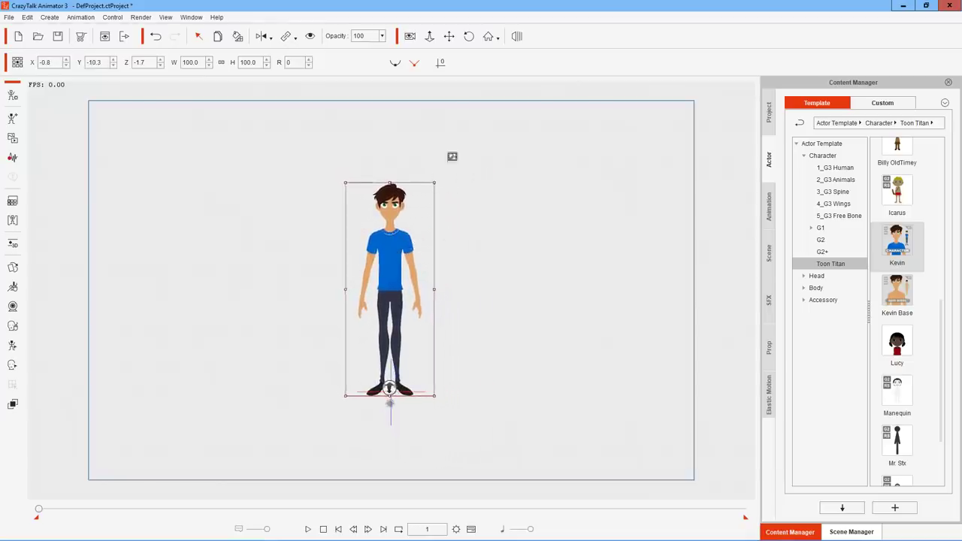
pyautogui.moveTo(434, 183); pyautogui.dragTo(467, 104)
pyautogui.moveTo(404, 175); pyautogui.dragTo(400, 220)
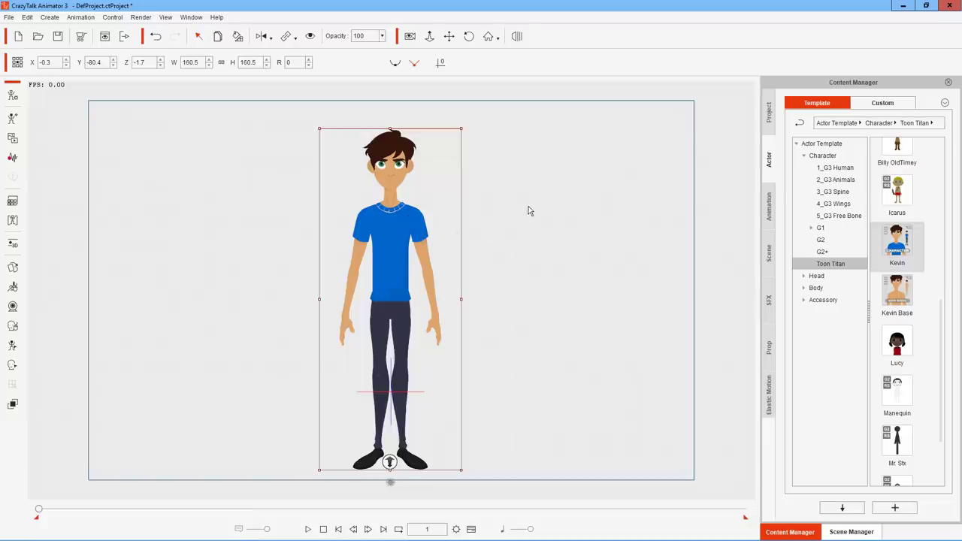
pyautogui.moveTo(411, 220)
pyautogui.mouseDown()
pyautogui.moveTo(418, 205)
pyautogui.moveTo(405, 195)
pyautogui.moveTo(416, 209)
pyautogui.moveTo(408, 210)
pyautogui.moveTo(423, 208)
pyautogui.moveTo(429, 222)
pyautogui.mouseUp()
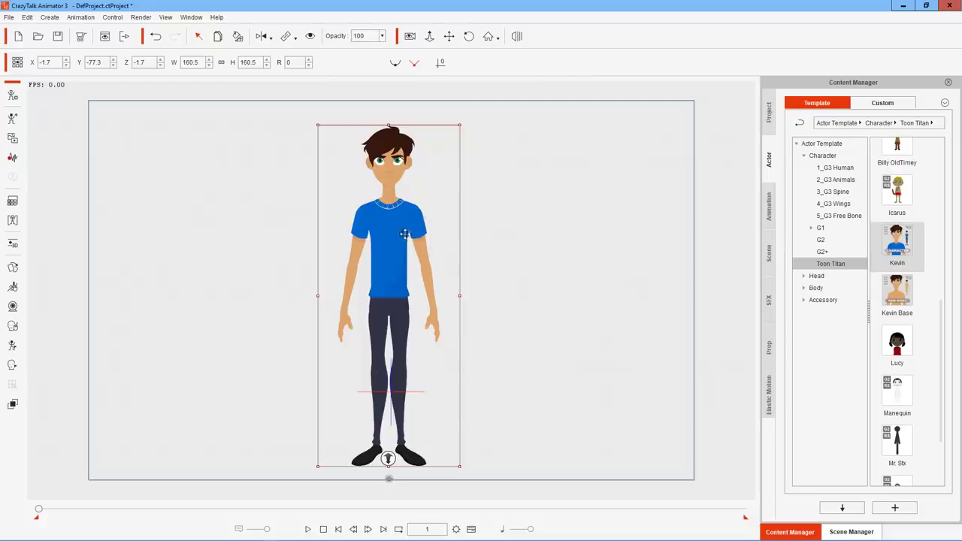
pyautogui.moveTo(406, 235)
pyautogui.mouseDown()
pyautogui.moveTo(398, 237)
pyautogui.moveTo(405, 228)
pyautogui.mouseUp()
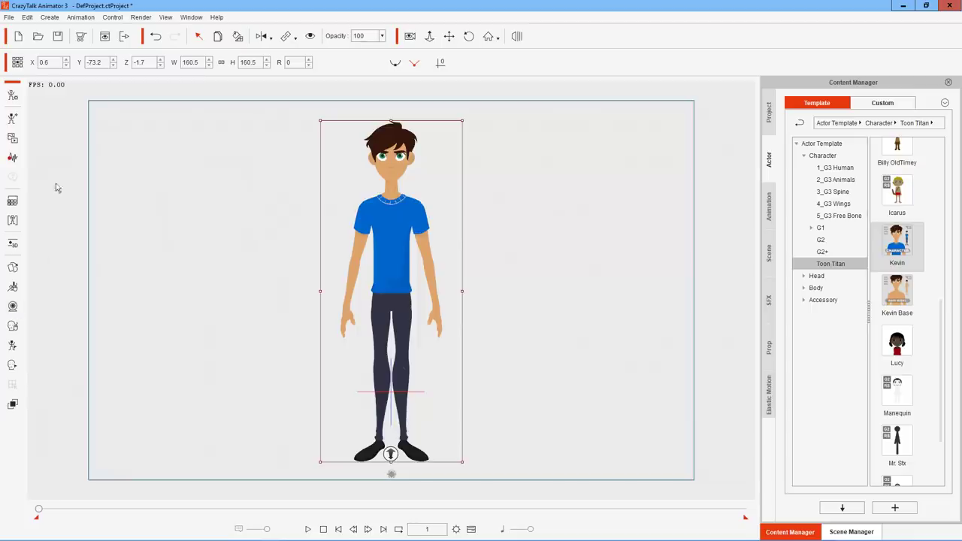
# Move the CrazyTalk Animator window aside to compare Kevin with Martha_F, and return it to full size with Kevin in view.
pyautogui.doubleClick(304, 6)
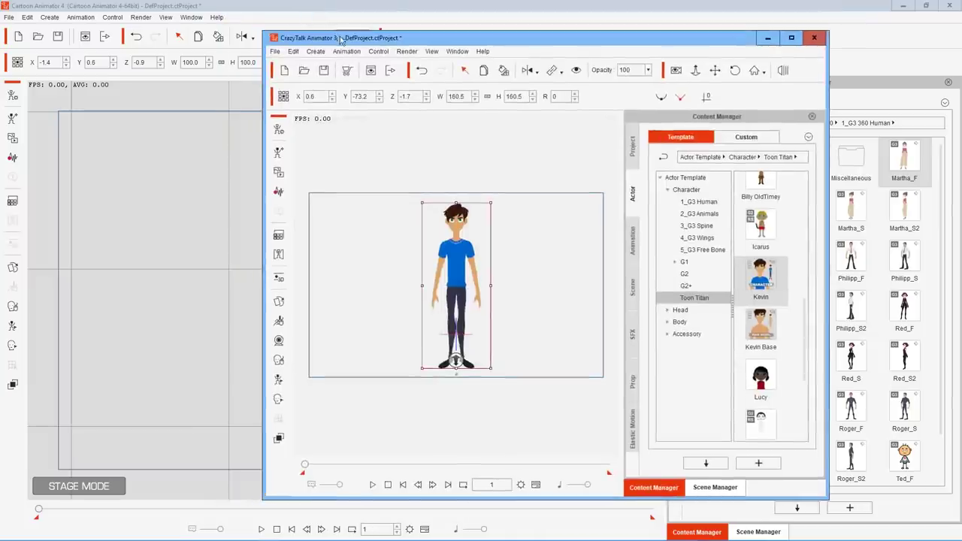
pyautogui.moveTo(339, 37); pyautogui.dragTo(570, 51)
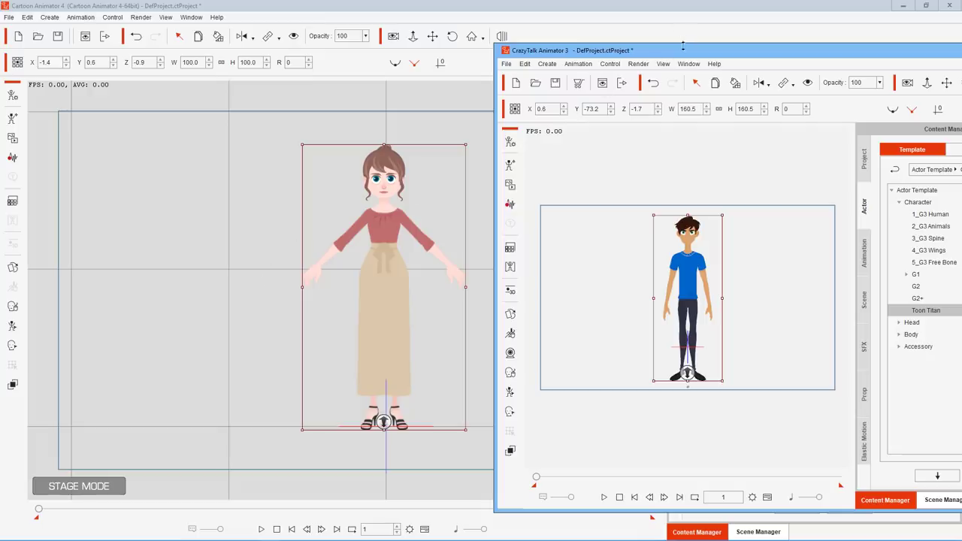
pyautogui.moveTo(683, 55); pyautogui.dragTo(381, 53)
pyautogui.doubleClick(381, 48)
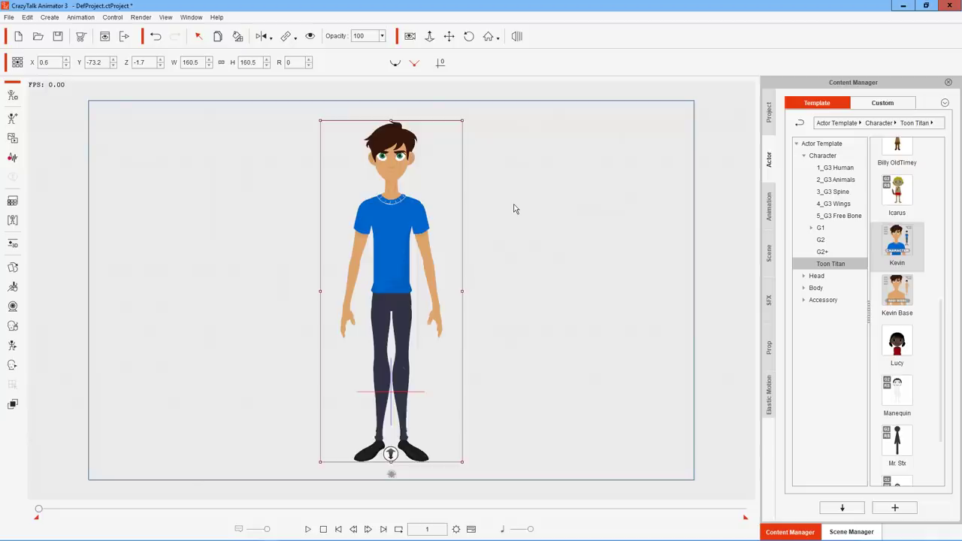
pyautogui.moveTo(398, 219); pyautogui.dragTo(399, 219)
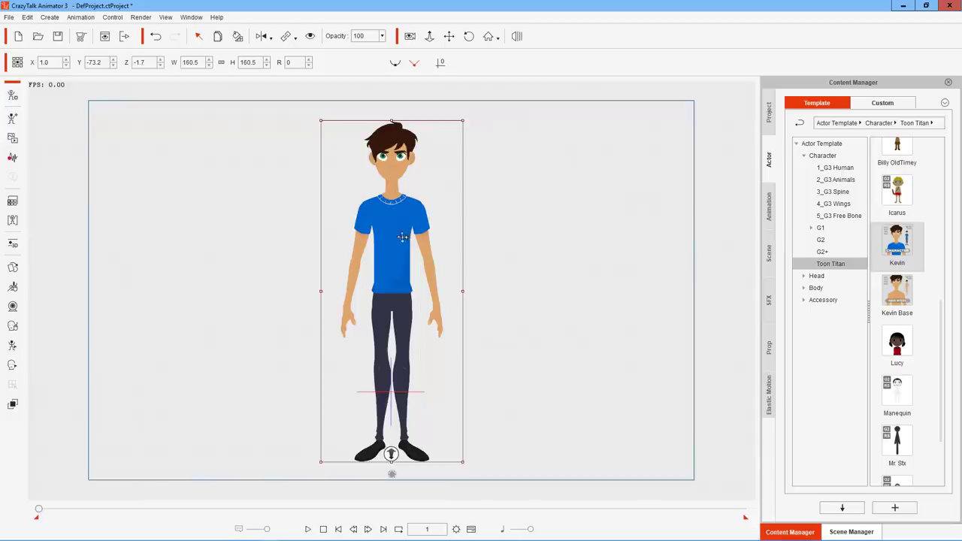
# Preview live facial motion capture on the Kevin character, stop the preview and close the Facial Mocap settings.
pyautogui.click(12, 306)
pyautogui.click(276, 303)
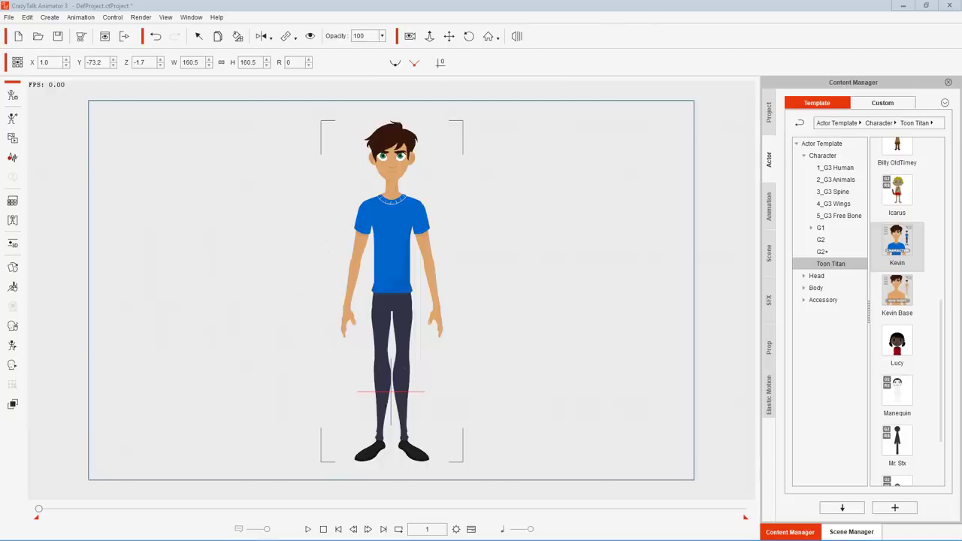
pyautogui.moveTo(586, 64); pyautogui.dragTo(607, 90)
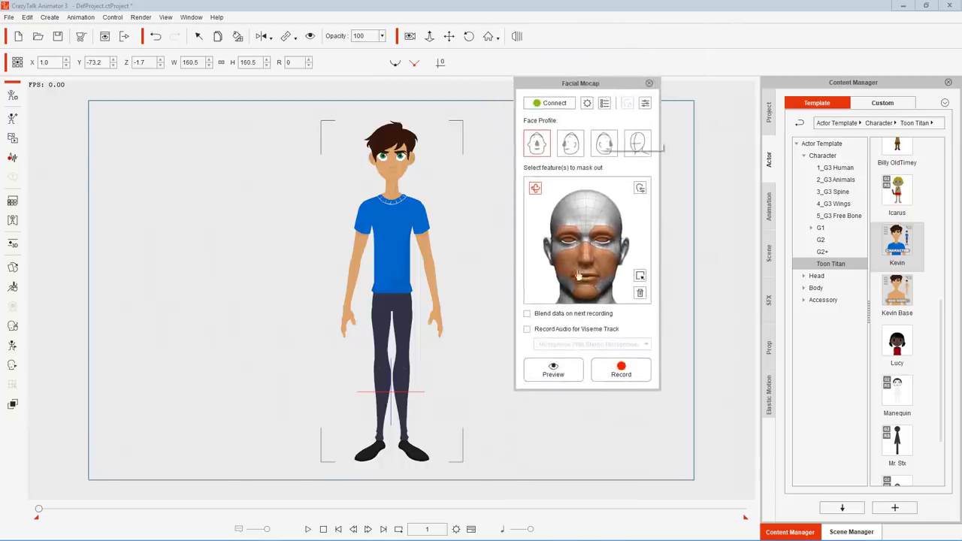
pyautogui.click(569, 369)
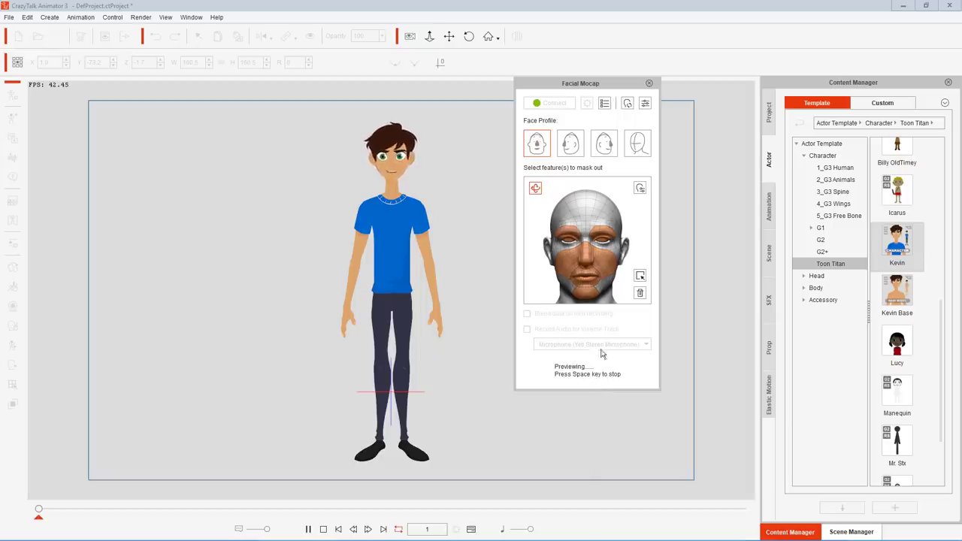
pyautogui.press('space')
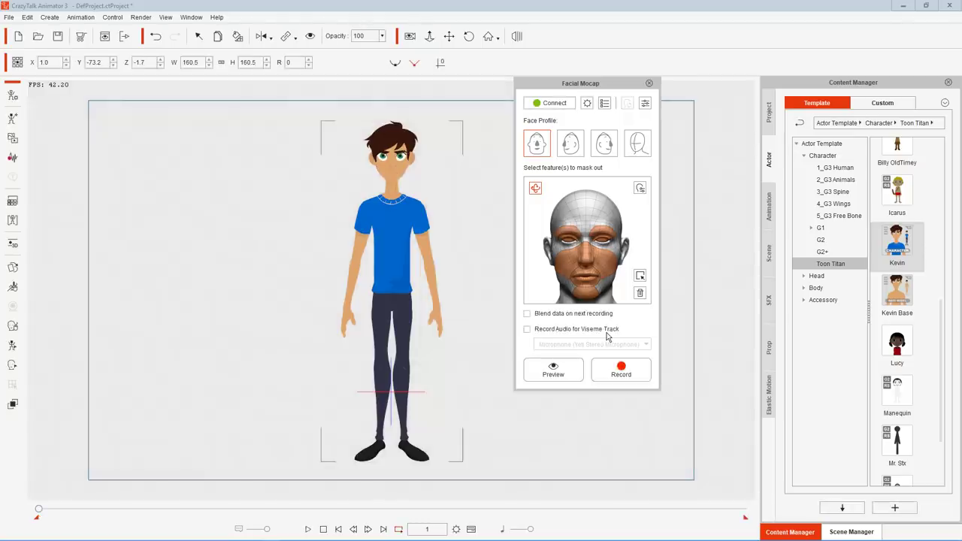
pyautogui.click(649, 83)
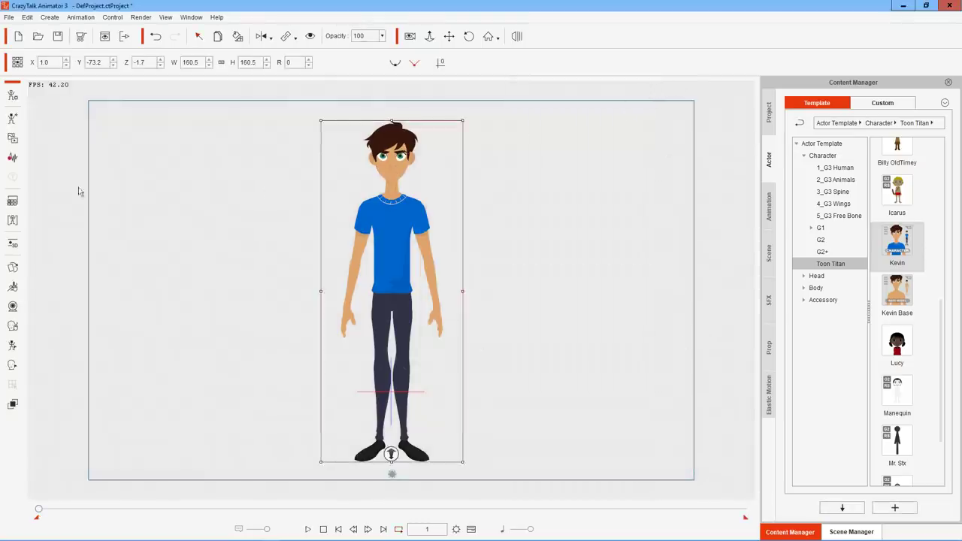
# Open Kevin in the character composer and convert his head to the G2+ facial system, converting the previous sprites to extra sprites.
pyautogui.click(12, 97)
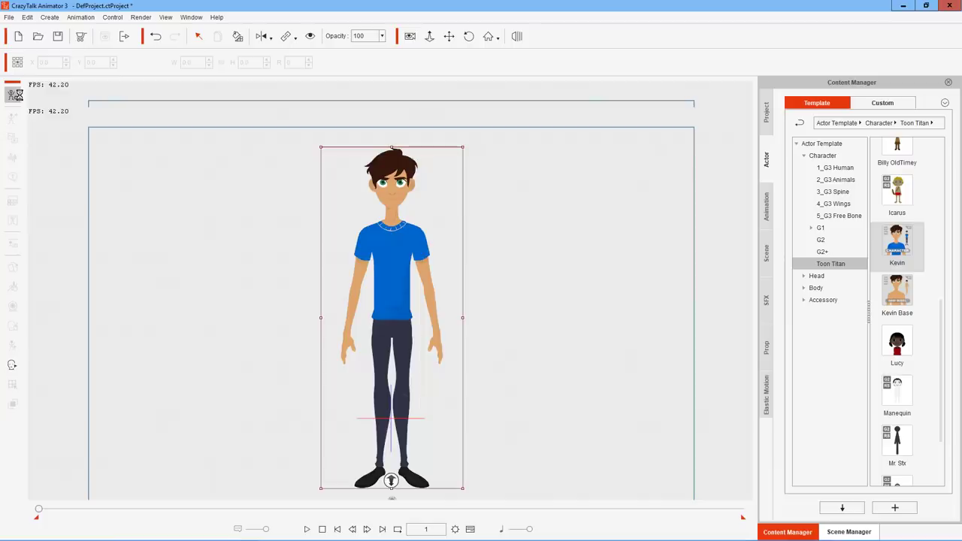
pyautogui.click(15, 95)
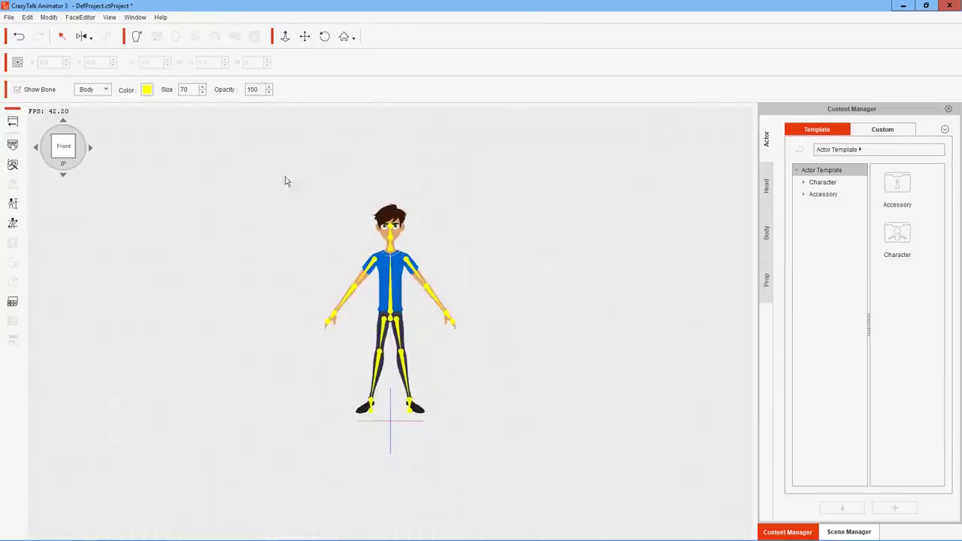
pyautogui.click(391, 239)
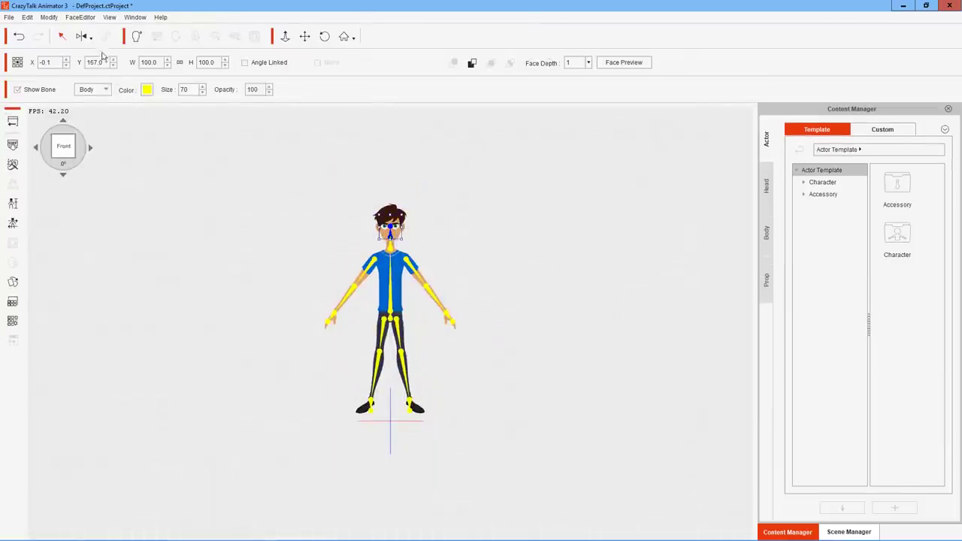
pyautogui.click(27, 16)
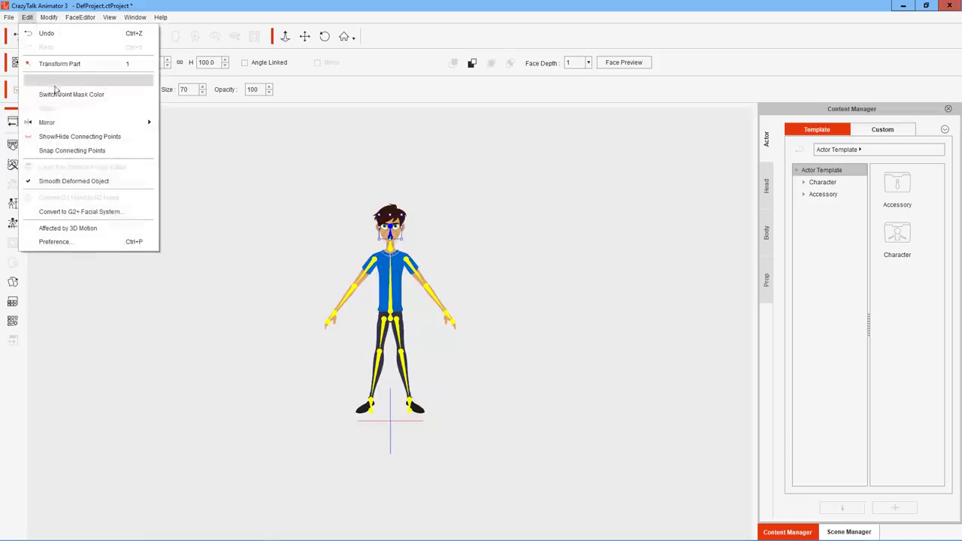
pyautogui.click(69, 213)
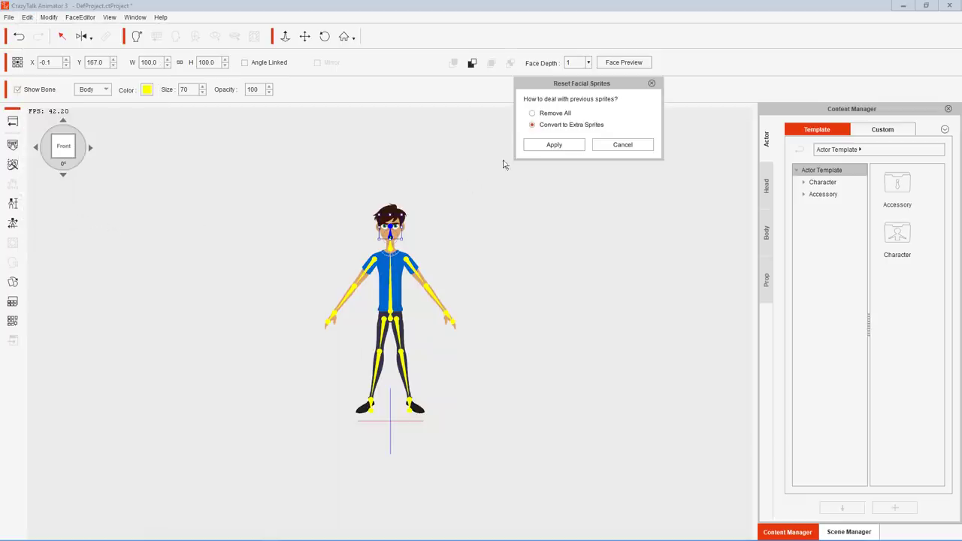
pyautogui.click(560, 145)
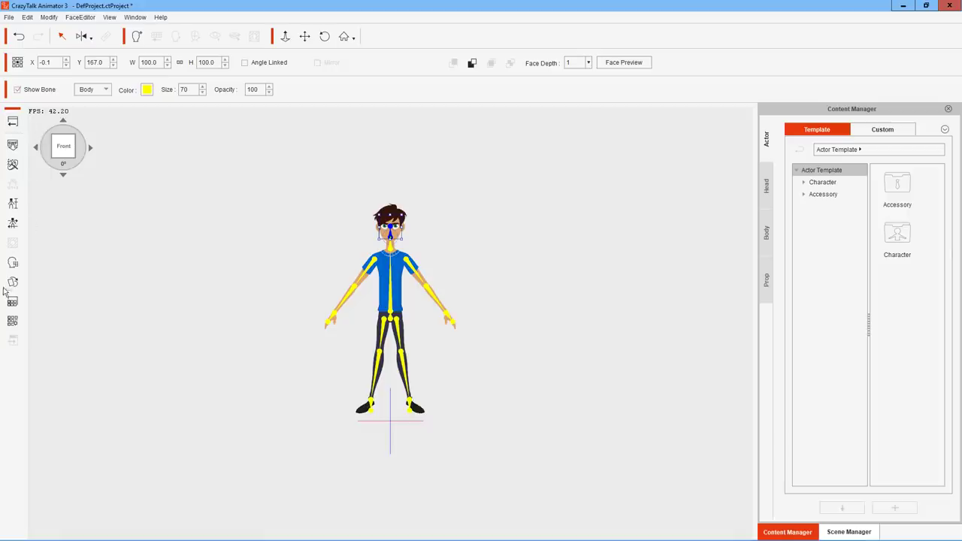
# Open the facial animation setup and check the eyebrow's inner-end and rotation expressions on the face.
pyautogui.click(15, 264)
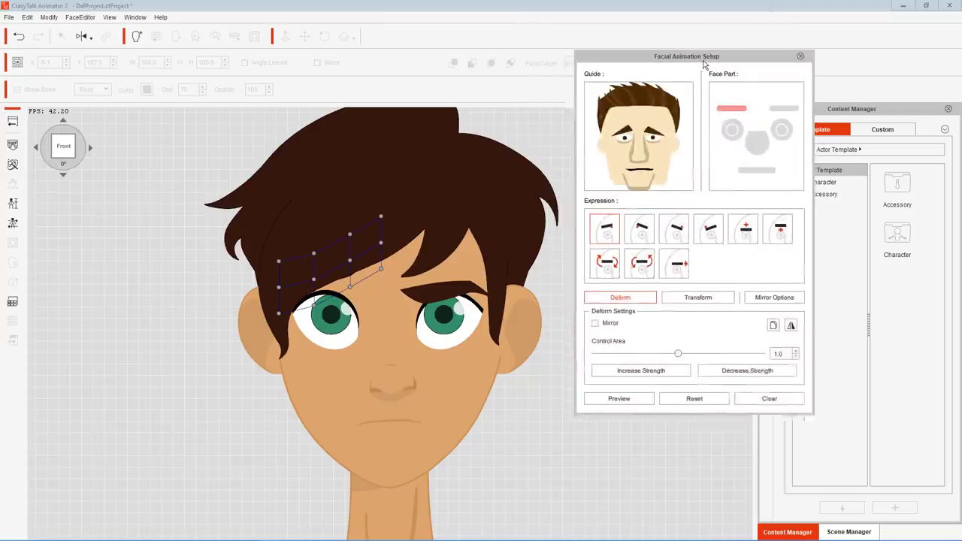
pyautogui.click(656, 245)
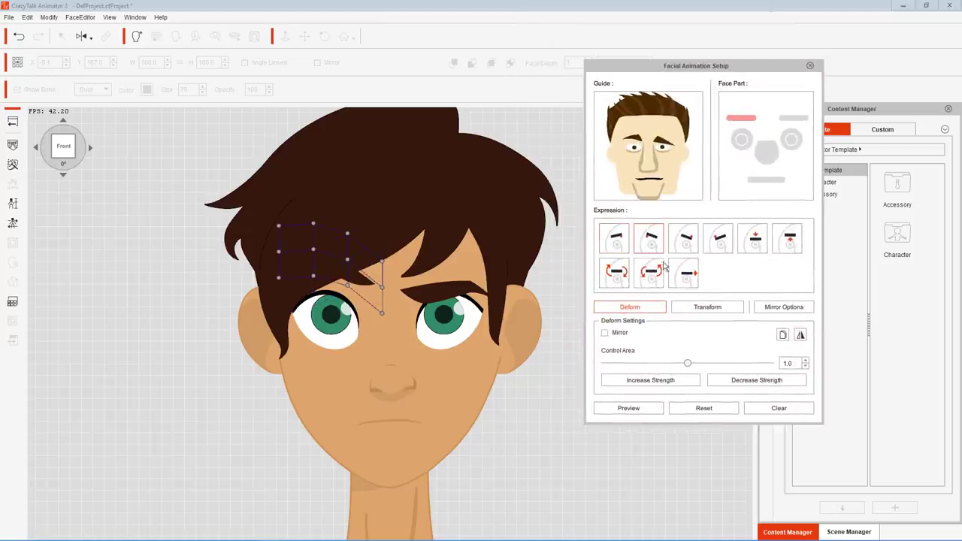
pyautogui.click(652, 282)
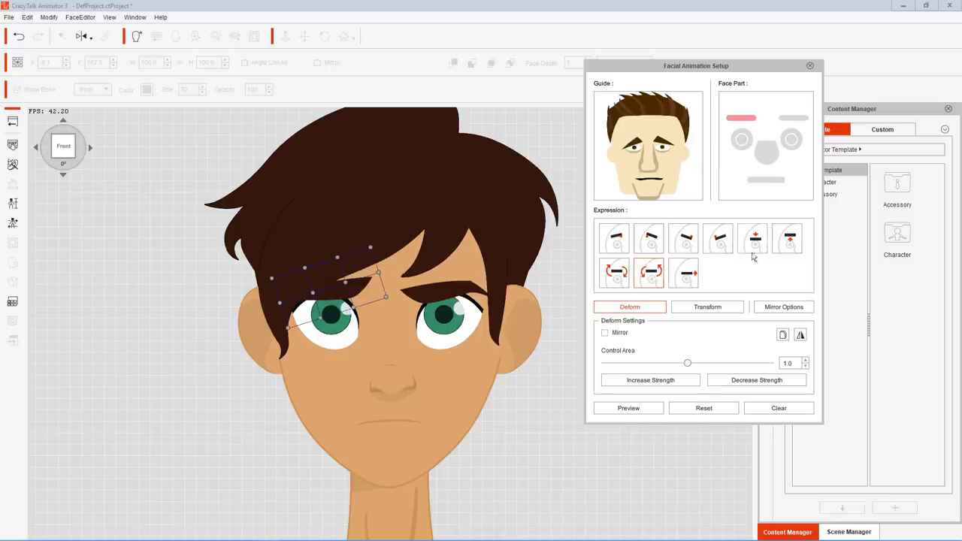
# Reshape the first mouth expression by shifting the deform grid's two inner points near the right-hand cheek outward and down.
pyautogui.click(768, 184)
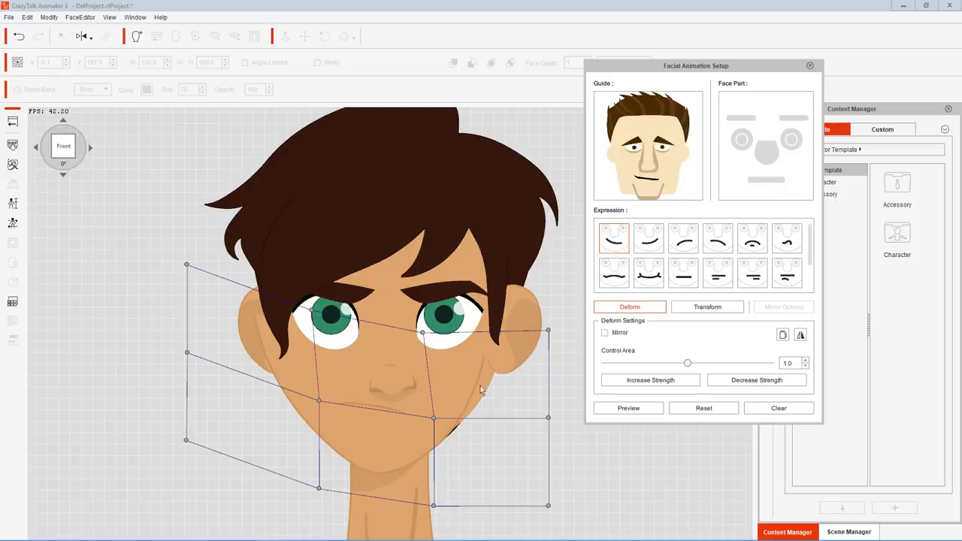
pyautogui.moveTo(434, 417); pyautogui.dragTo(455, 430)
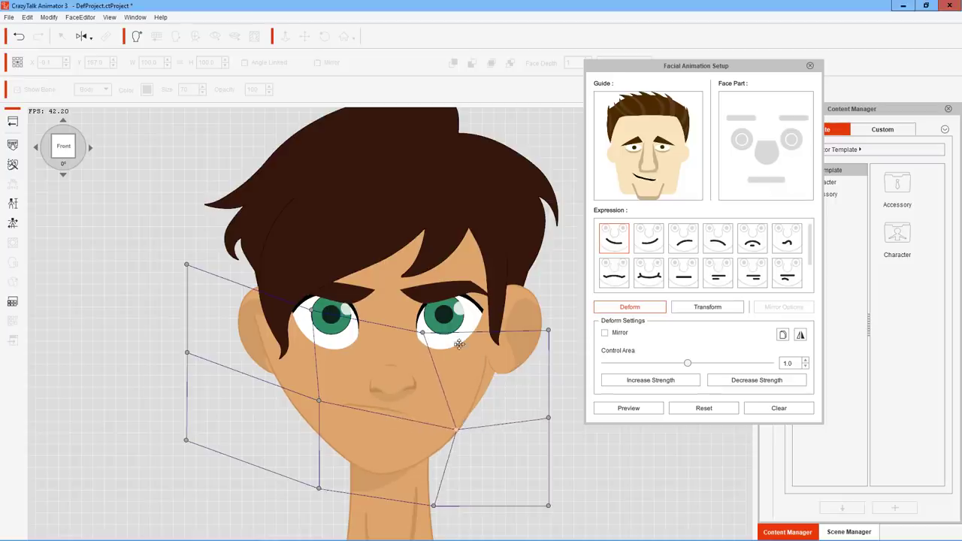
pyautogui.moveTo(422, 332); pyautogui.dragTo(462, 358)
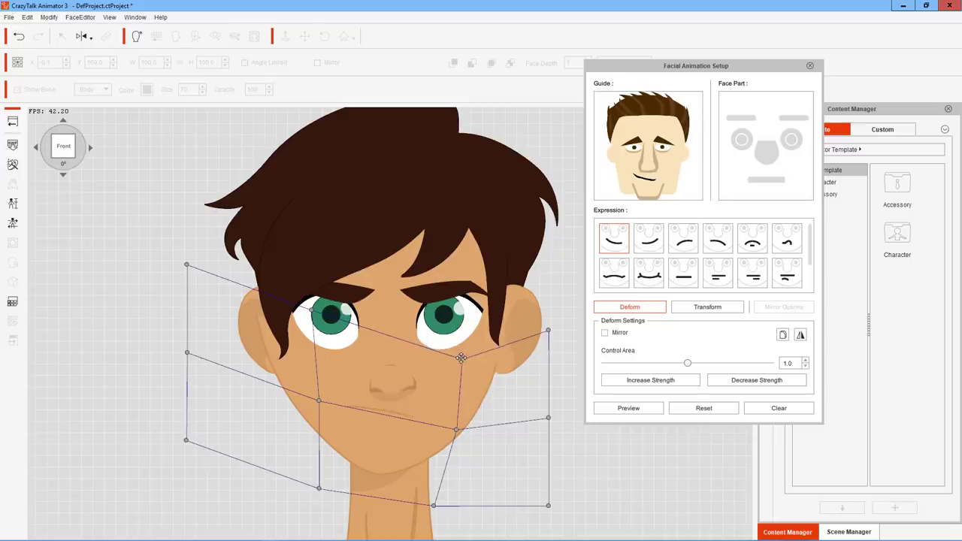
# Reshape the second mouth expression by shifting the deform grid's upper and middle outer points on the left-hand edge downward.
pyautogui.click(644, 253)
pyautogui.moveTo(230, 333); pyautogui.dragTo(191, 355)
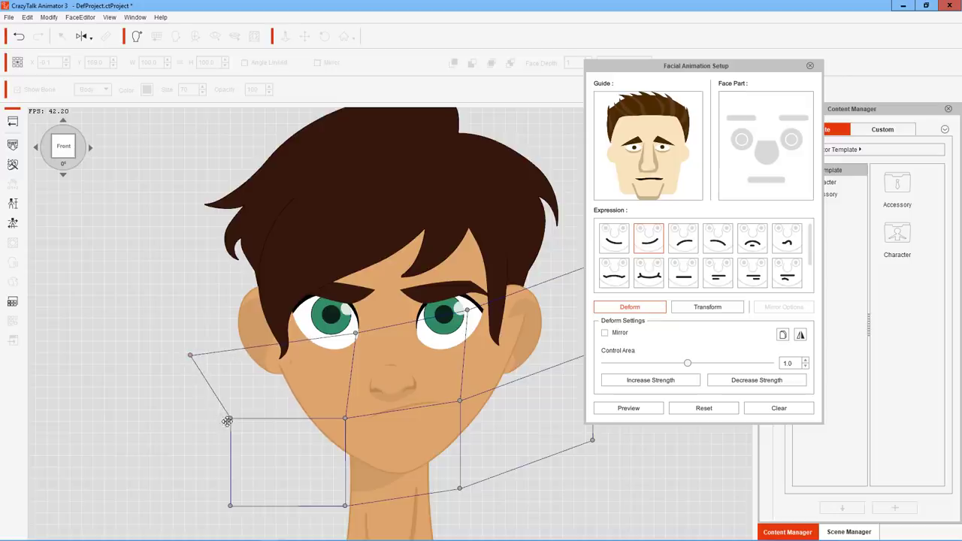
pyautogui.moveTo(227, 421); pyautogui.dragTo(236, 427)
pyautogui.moveTo(193, 354)
pyautogui.mouseDown()
pyautogui.moveTo(213, 366)
pyautogui.moveTo(199, 367)
pyautogui.mouseUp()
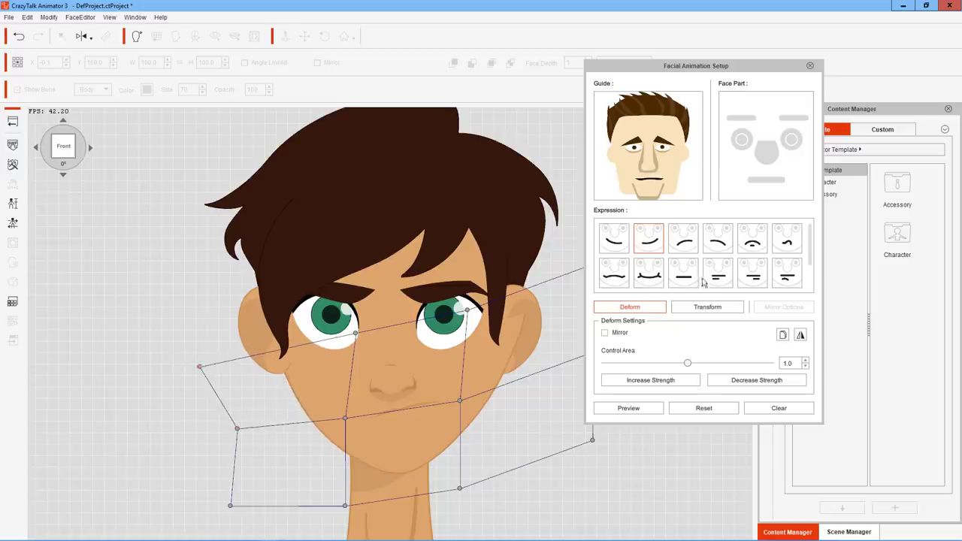
# Check the wide smile mouth expression, close the facial animation setup and return to the stage.
pyautogui.click(662, 278)
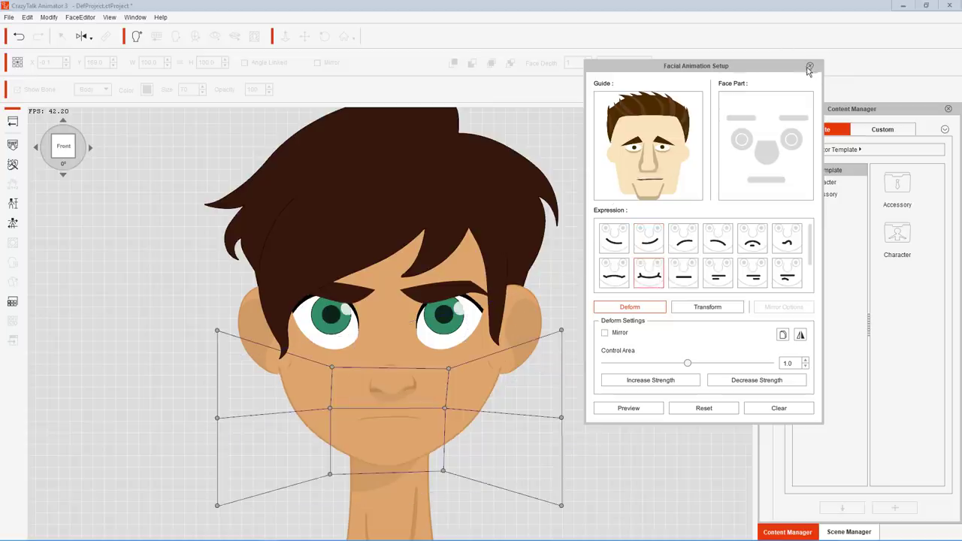
pyautogui.click(810, 67)
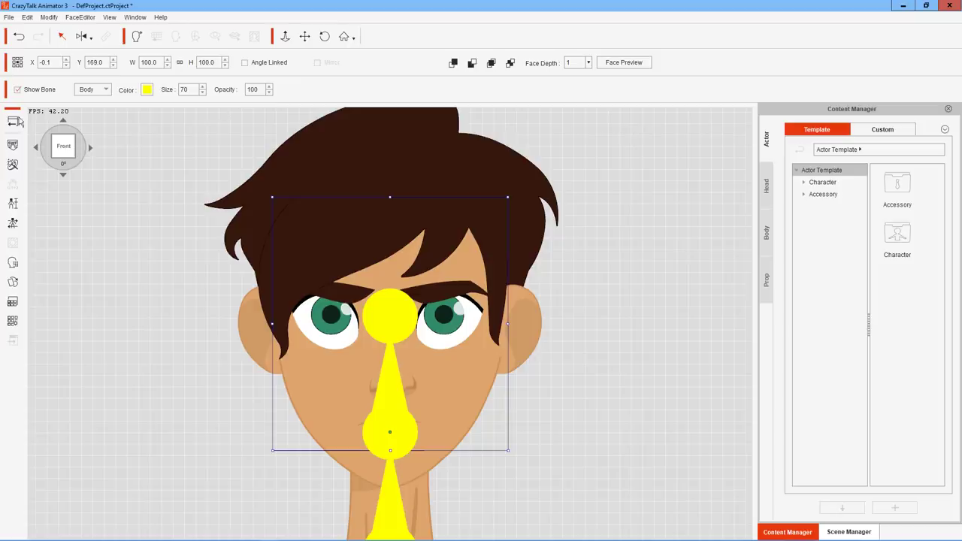
pyautogui.click(17, 122)
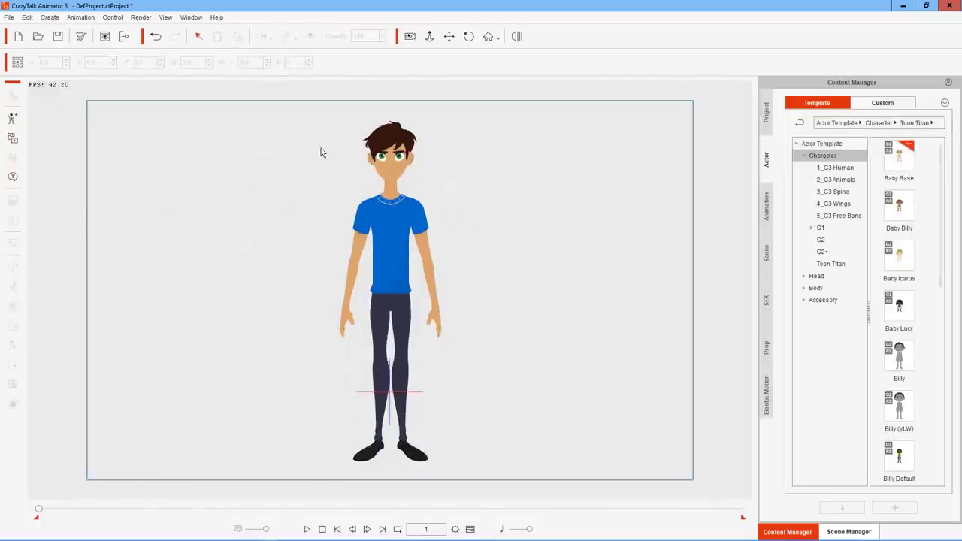
# Preview facial motion capture again on the converted Kevin character and stop the preview.
pyautogui.click(392, 170)
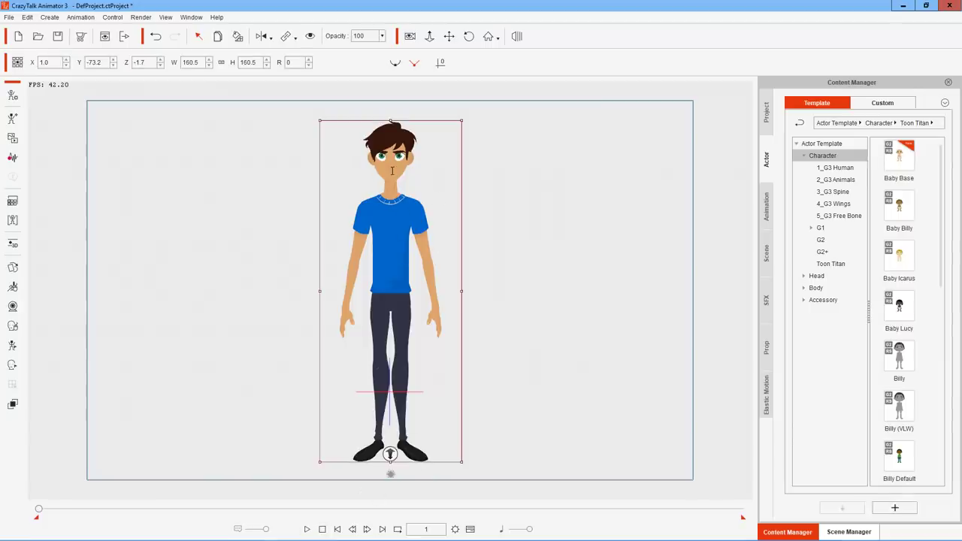
pyautogui.click(14, 306)
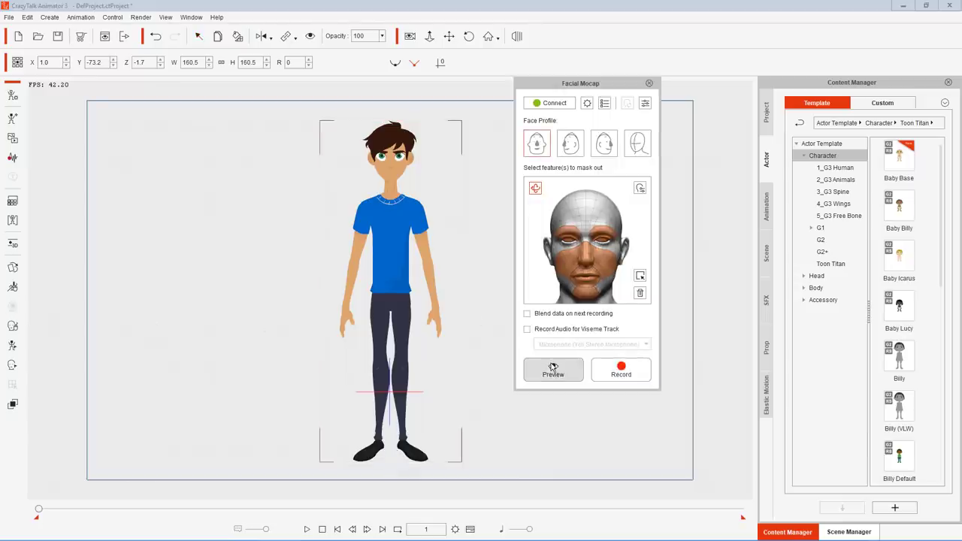
pyautogui.click(553, 370)
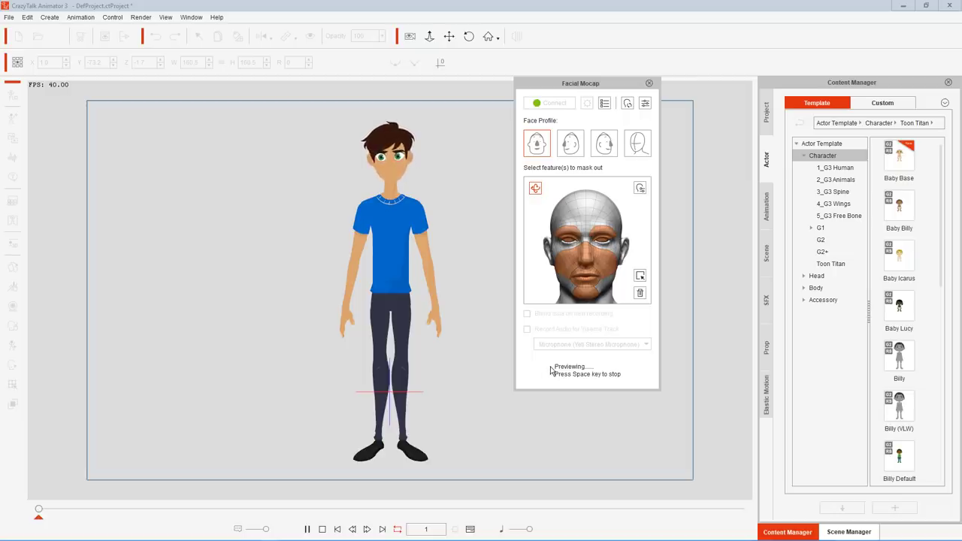
pyautogui.press('space')
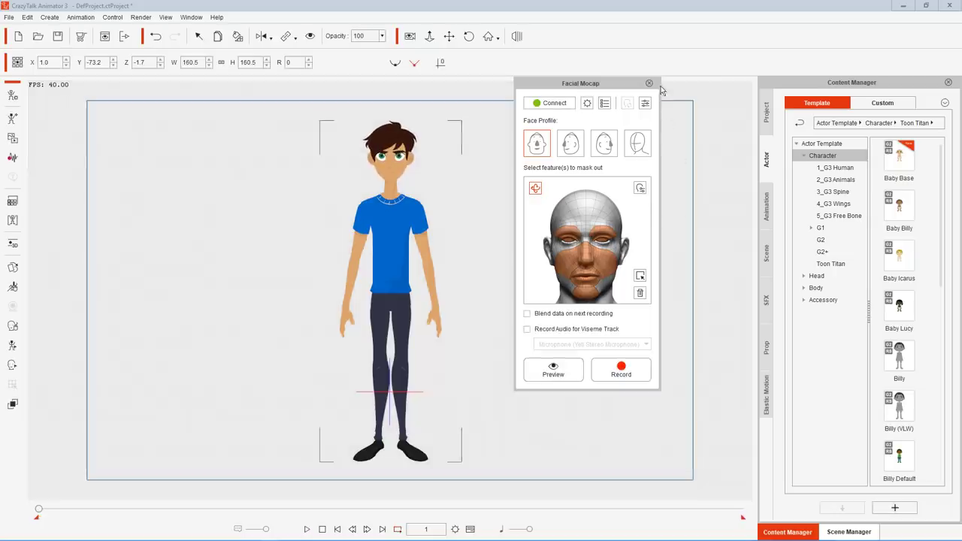
# Shrink and move the CrazyTalk Animator 3 window aside, and switch to Cartoon Animator 4.
pyautogui.click(926, 6)
pyautogui.moveTo(640, 46); pyautogui.dragTo(785, 45)
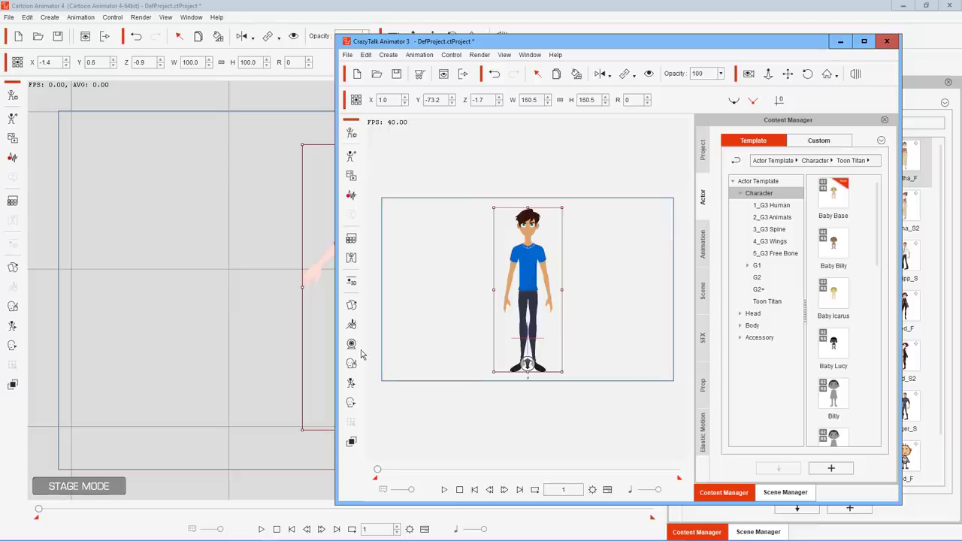
pyautogui.click(392, 14)
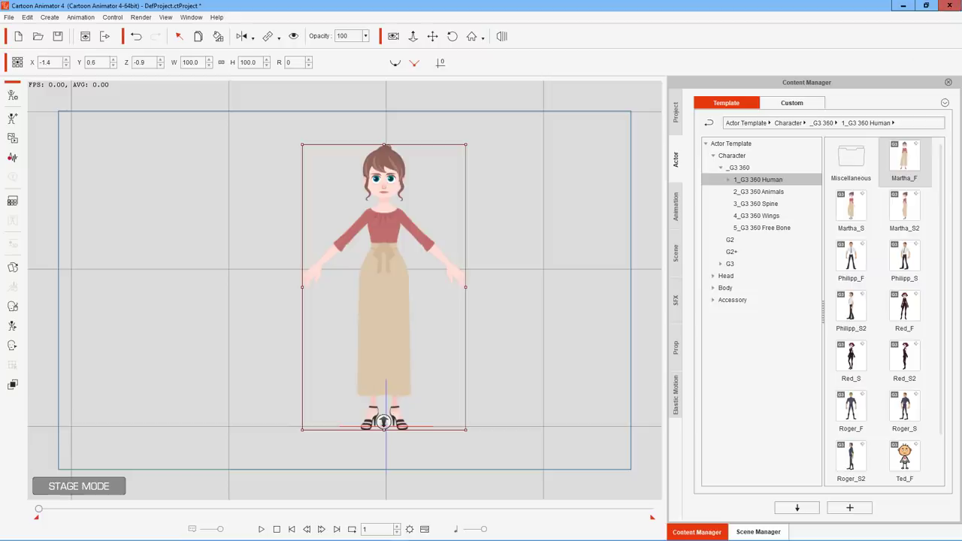
pyautogui.click(949, 5)
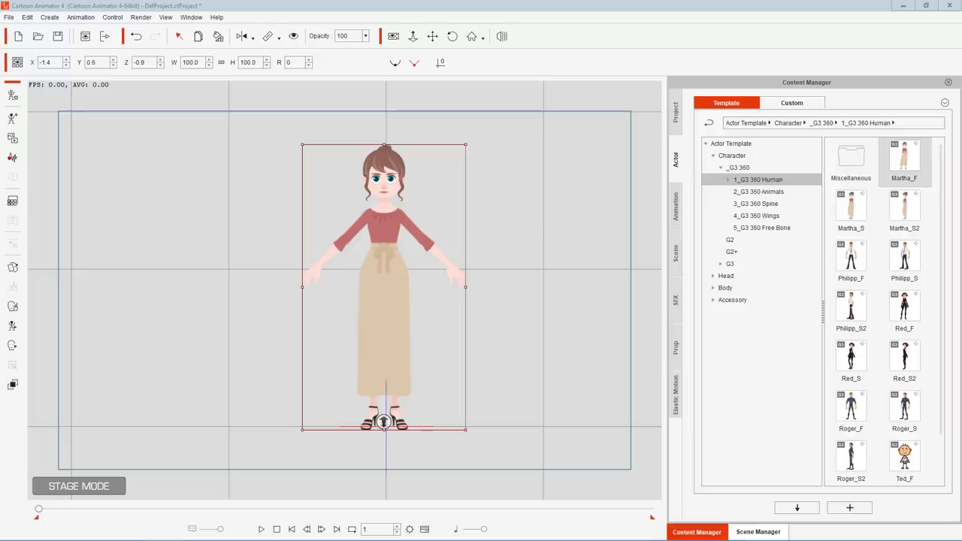
pyautogui.click(508, 123)
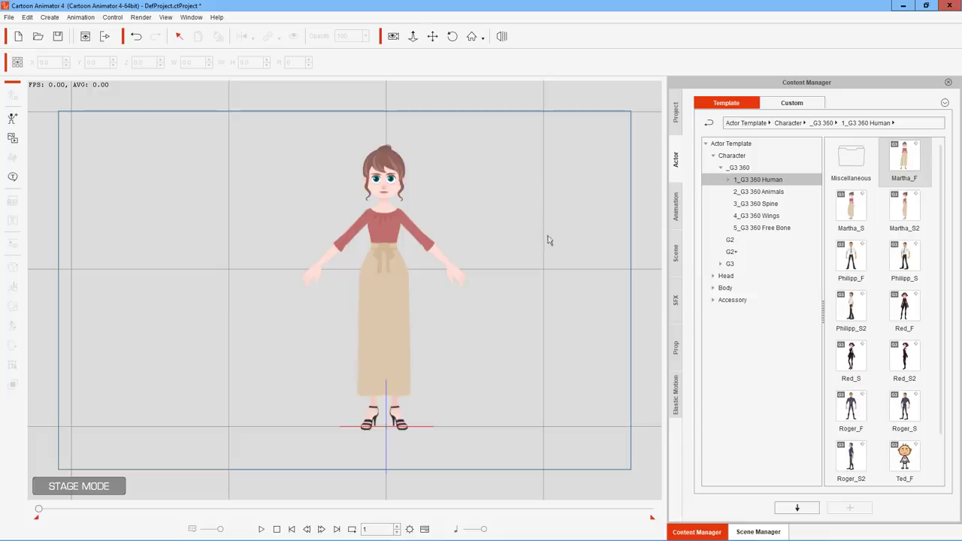
pyautogui.click(740, 350)
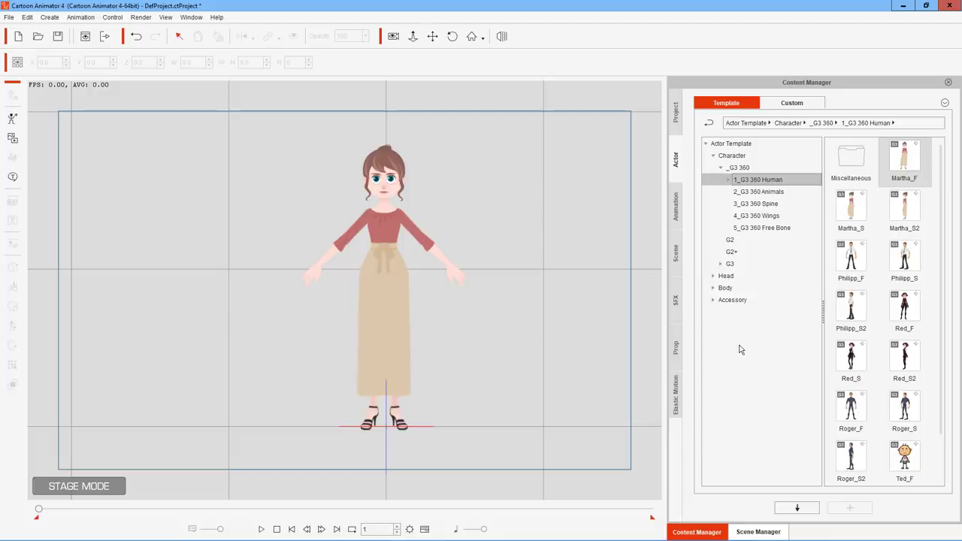
pyautogui.click(729, 180)
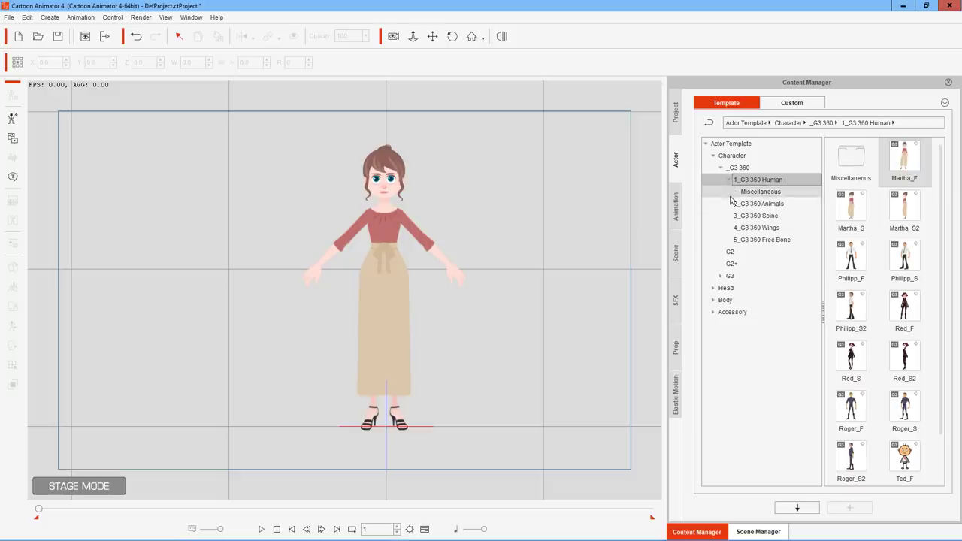
pyautogui.click(729, 181)
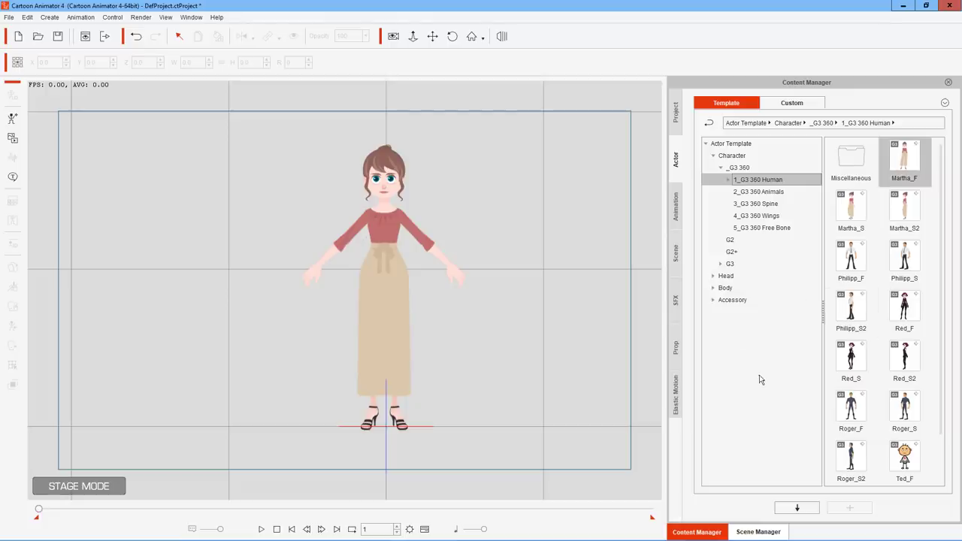
pyautogui.click(581, 129)
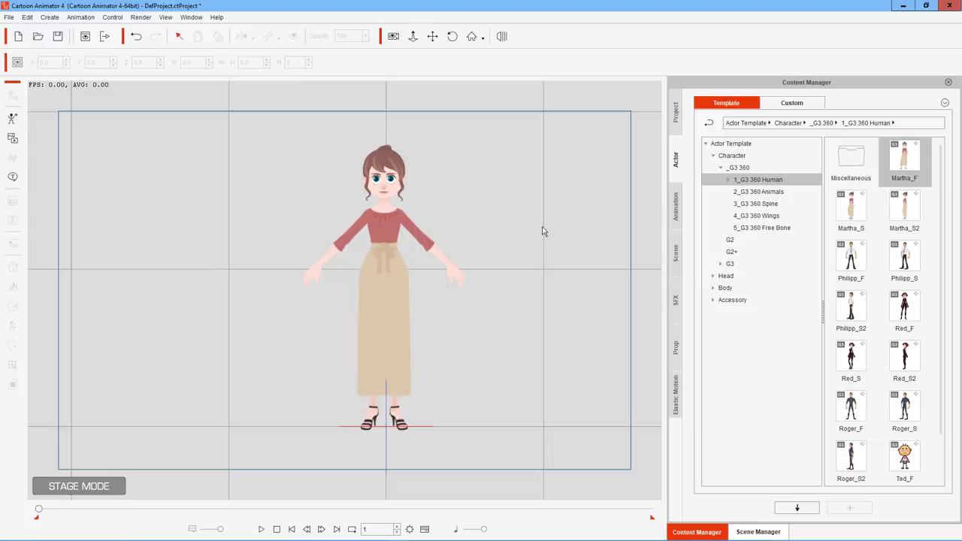
pyautogui.scroll(1, 543, 227)
pyautogui.scroll(2, 543, 231)
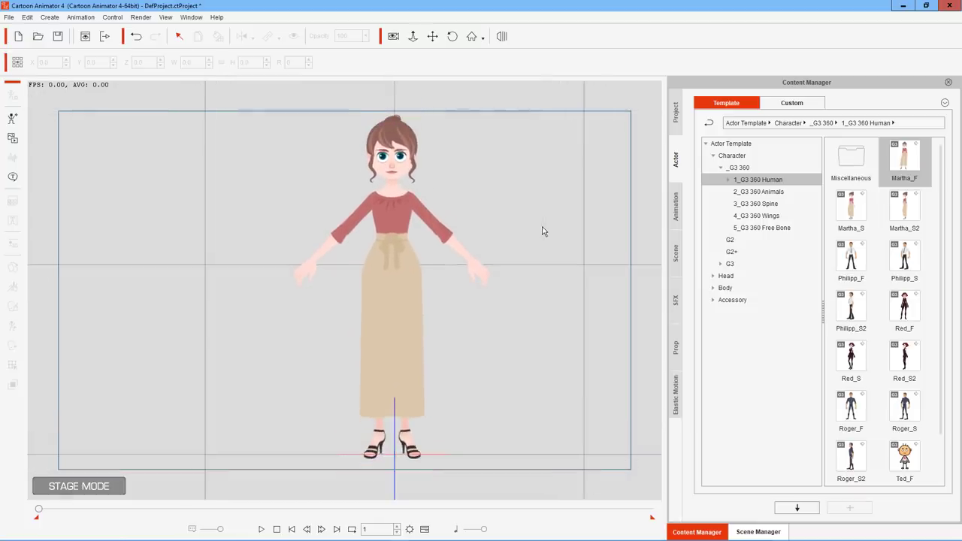
# Move the Martha character slightly left on the stage, to about X -2.2, Y 0.1.
pyautogui.click(432, 36)
pyautogui.moveTo(496, 144); pyautogui.dragTo(393, 146)
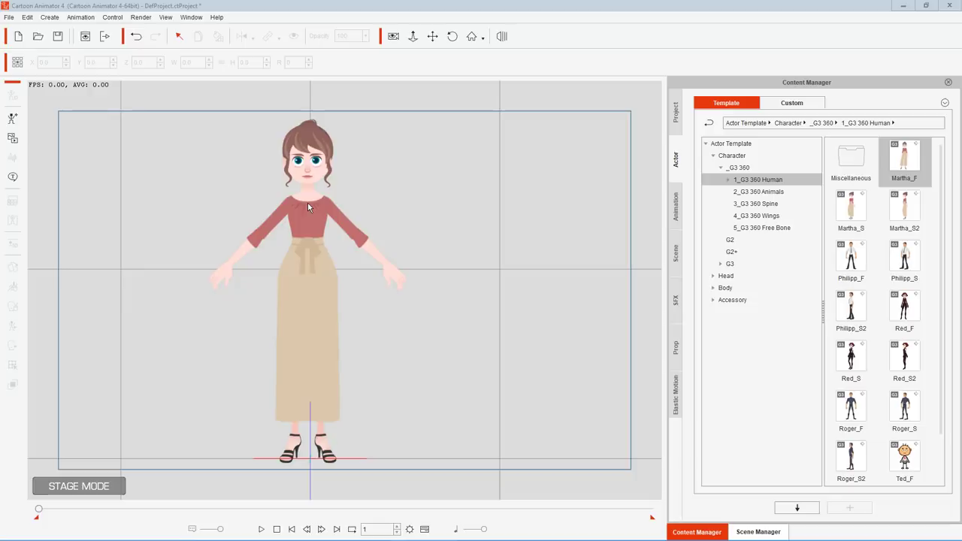
pyautogui.click(316, 174)
pyautogui.moveTo(317, 173)
pyautogui.mouseDown()
pyautogui.moveTo(344, 188)
pyautogui.moveTo(323, 176)
pyautogui.mouseUp()
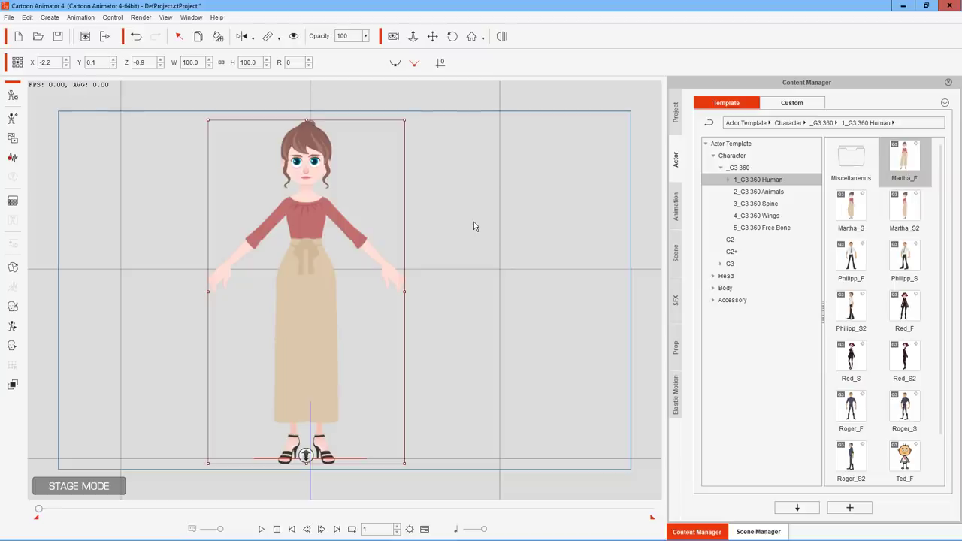
# Examine the front-facing Martha character's facial features up close and her head and upper body from farther back.
pyautogui.click(474, 222)
pyautogui.click(412, 36)
pyautogui.moveTo(384, 199); pyautogui.dragTo(455, 94)
pyautogui.click(432, 36)
pyautogui.moveTo(402, 129); pyautogui.dragTo(459, 308)
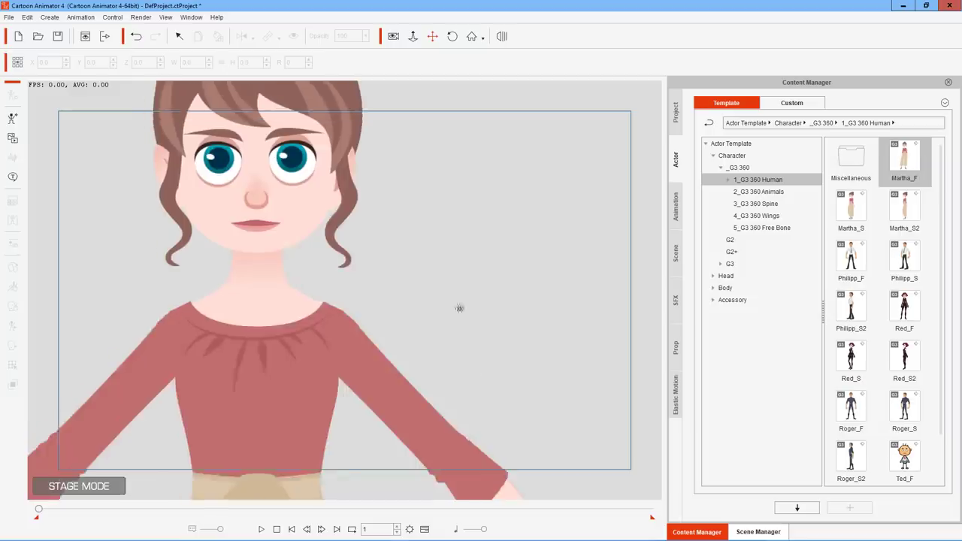
pyautogui.scroll(6, 460, 308)
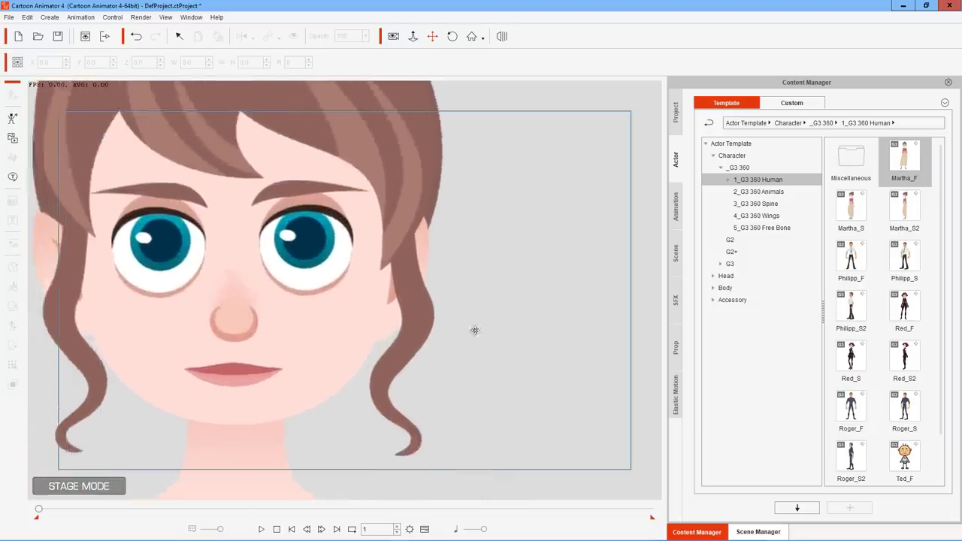
pyautogui.scroll(-1, 513, 358)
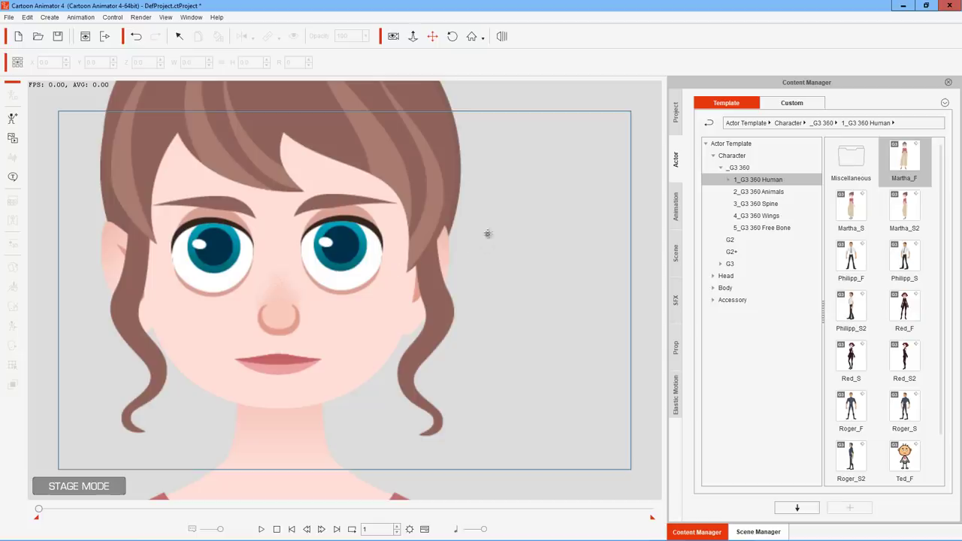
pyautogui.click(413, 36)
pyautogui.moveTo(455, 112); pyautogui.dragTo(444, 80)
pyautogui.moveTo(411, 183); pyautogui.dragTo(433, 219)
pyautogui.click(433, 36)
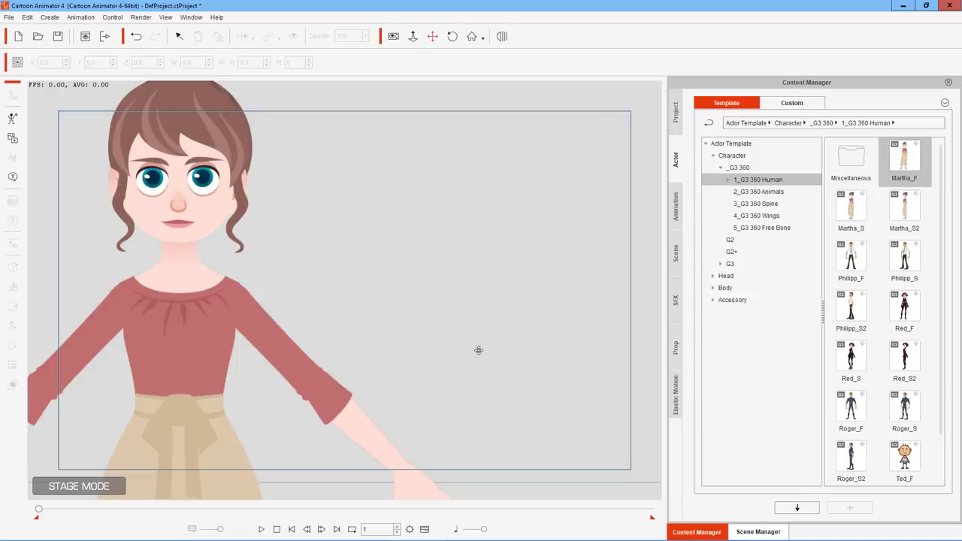
pyautogui.moveTo(438, 196); pyautogui.dragTo(567, 238)
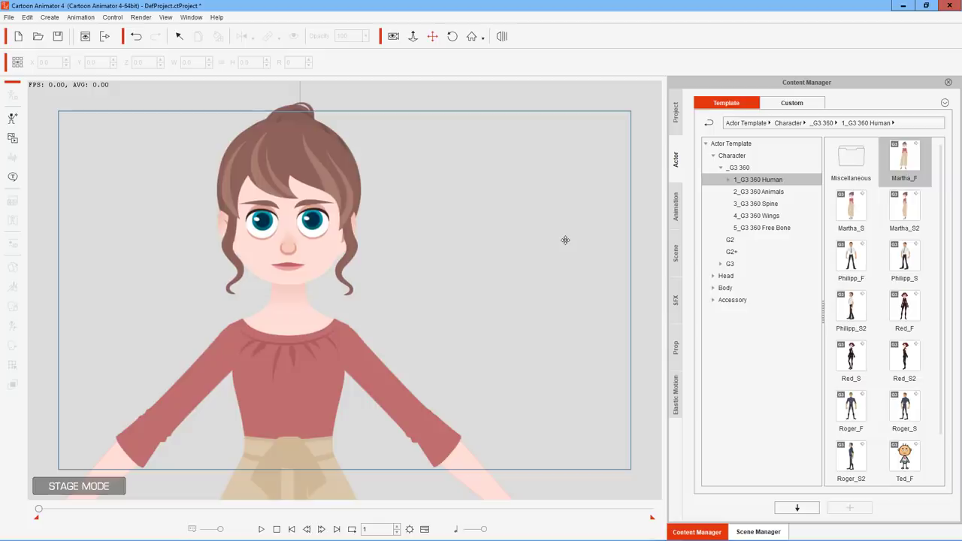
pyautogui.scroll(5, 422, 257)
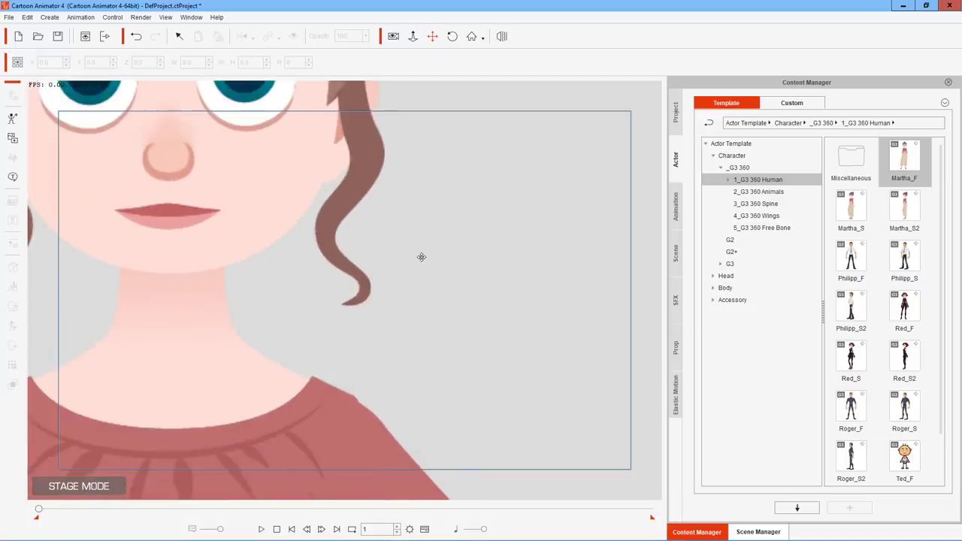
pyautogui.moveTo(438, 143); pyautogui.dragTo(539, 349)
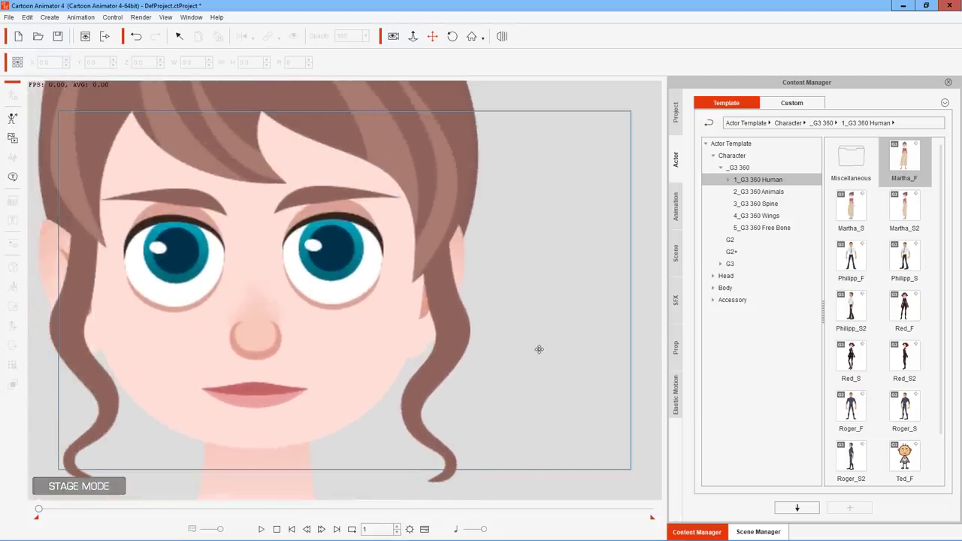
pyautogui.scroll(-5, 528, 331)
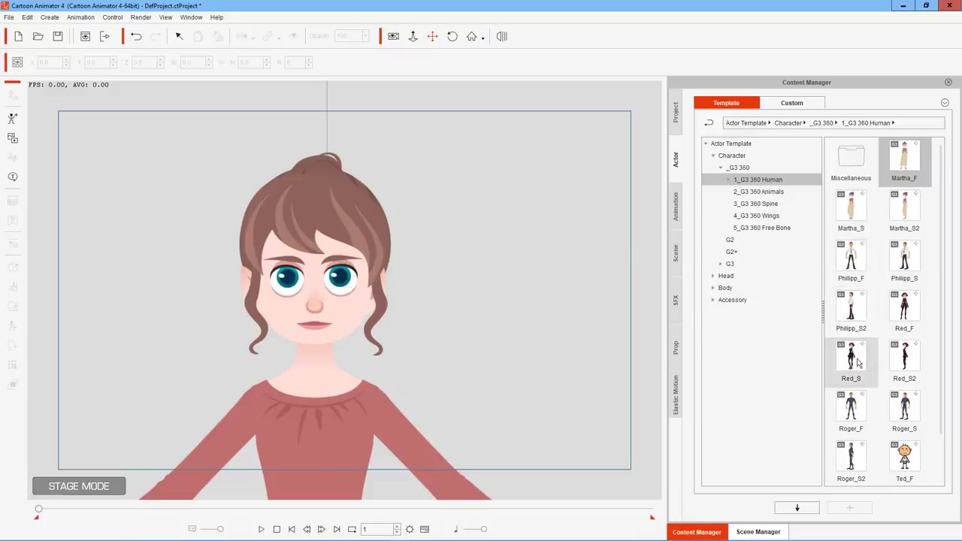
# Add the G3 360 human Red_S beside Martha and position her at about X 25.7, Y 3.7.
pyautogui.moveTo(859, 360); pyautogui.dragTo(479, 297)
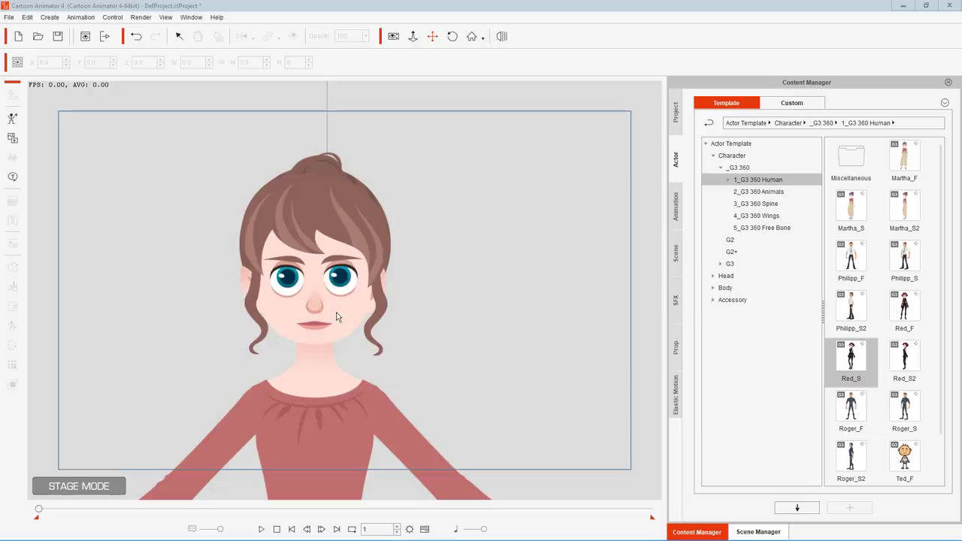
pyautogui.moveTo(430, 180); pyautogui.dragTo(475, 337)
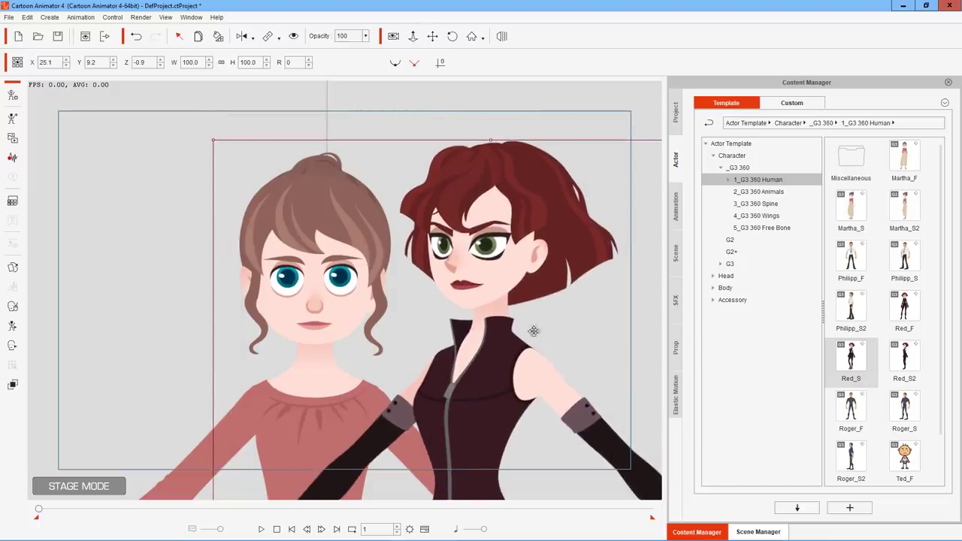
pyautogui.moveTo(485, 292); pyautogui.dragTo(481, 312)
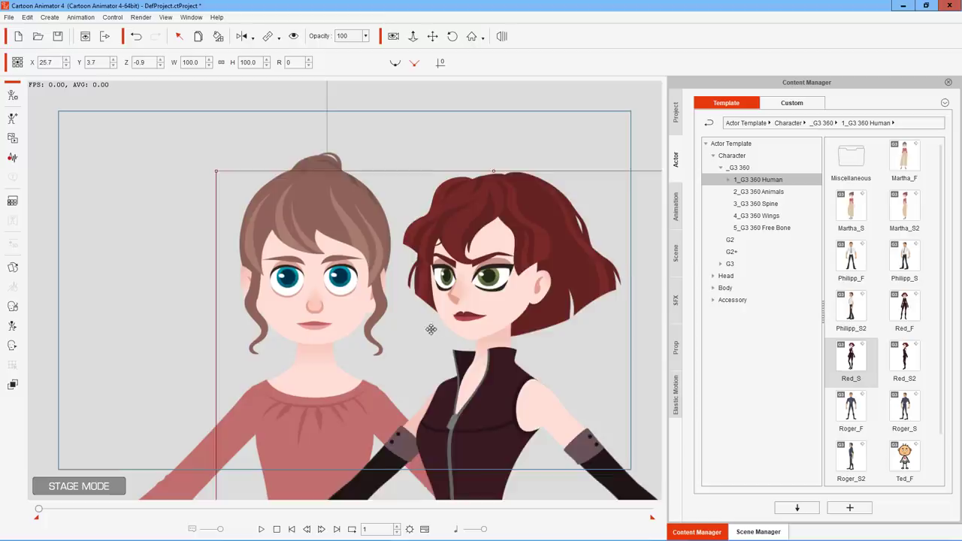
# Bring Red toward the camera to about Z 239.1 and move her in front of Martha.
pyautogui.scroll(5, 421, 326)
pyautogui.scroll(15, 421, 327)
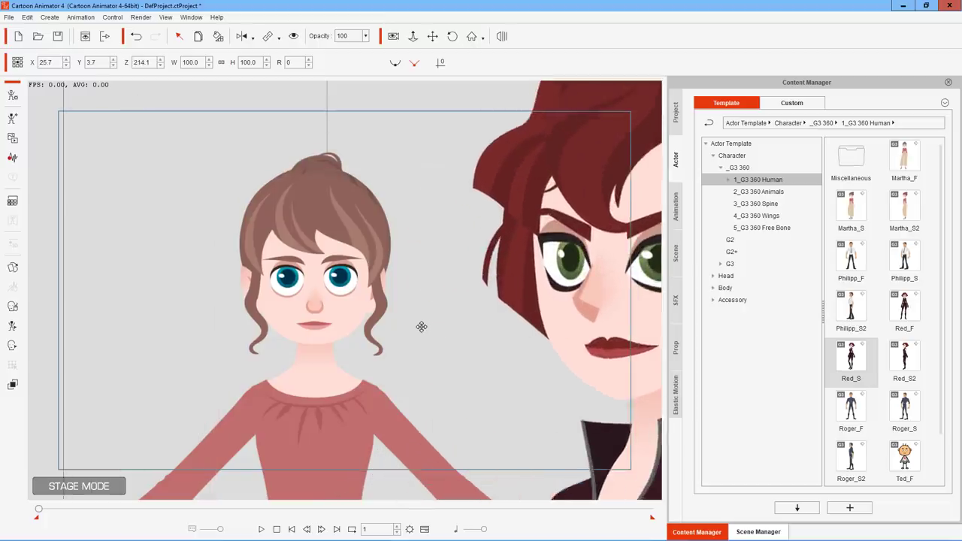
pyautogui.moveTo(544, 325); pyautogui.dragTo(291, 274)
pyautogui.scroll(2, 416, 304)
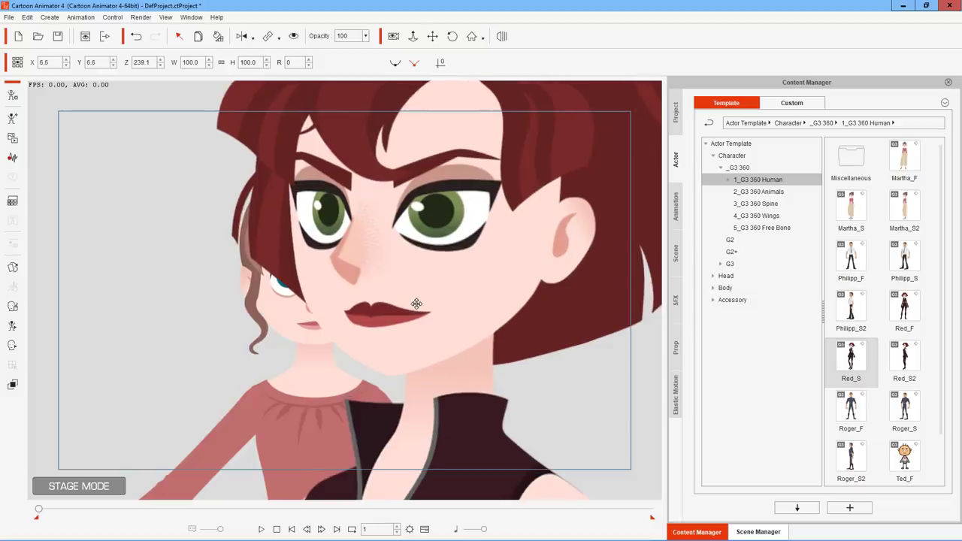
# Push Red back in depth to about Z -165.9 and place her beside Martha at about X 46.1, Y 14.5.
pyautogui.scroll(-5, 417, 305)
pyautogui.scroll(-20, 416, 304)
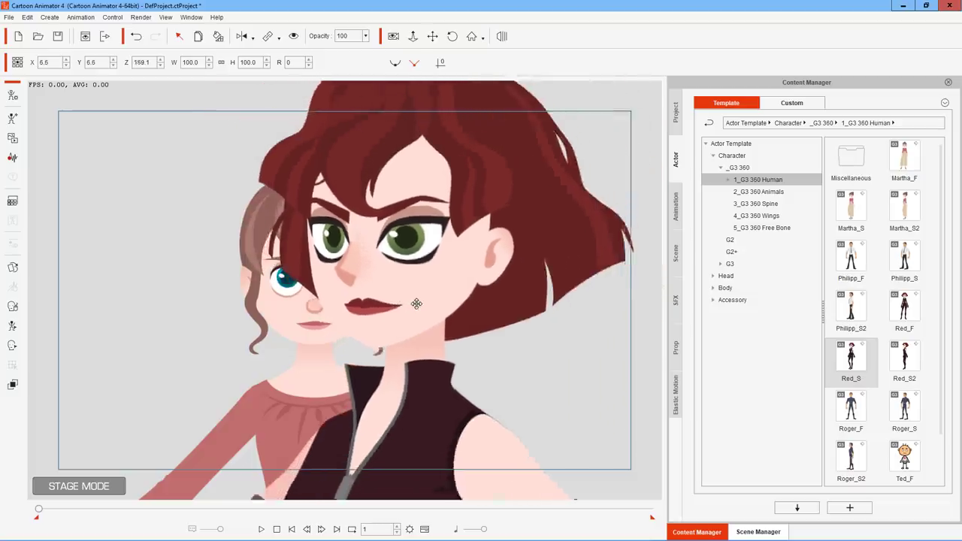
pyautogui.moveTo(419, 297); pyautogui.dragTo(550, 239)
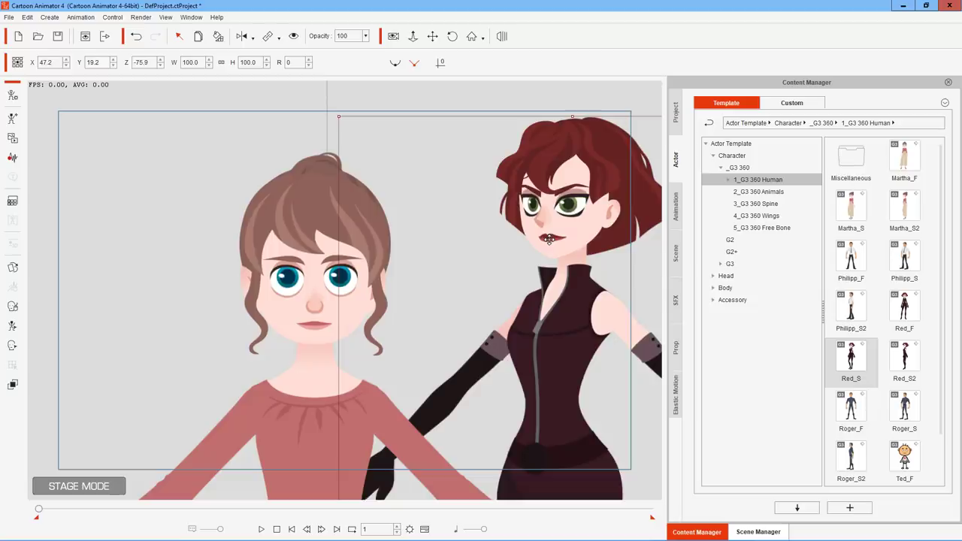
pyautogui.scroll(-9, 550, 239)
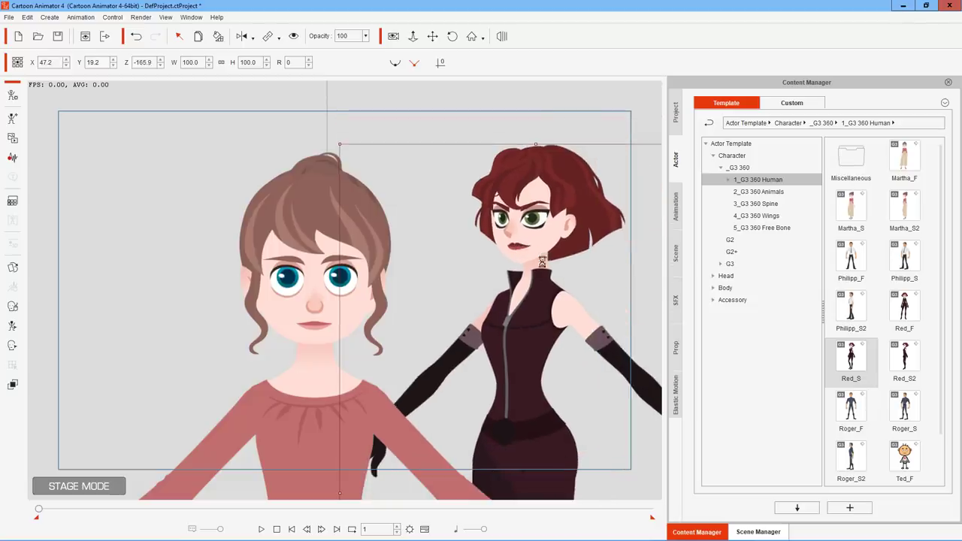
pyautogui.moveTo(541, 251); pyautogui.dragTo(492, 254)
pyautogui.moveTo(540, 269); pyautogui.dragTo(530, 290)
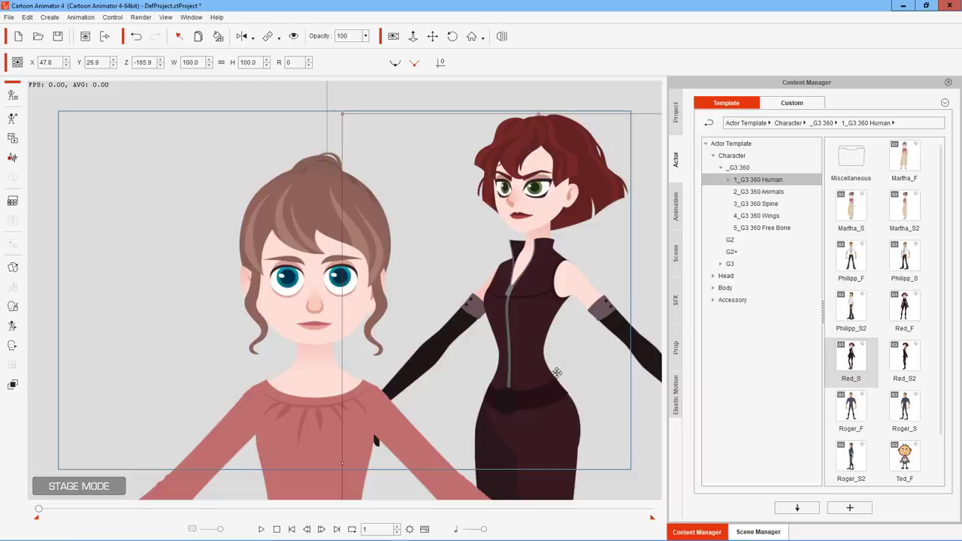
pyautogui.moveTo(521, 258); pyautogui.dragTo(568, 332)
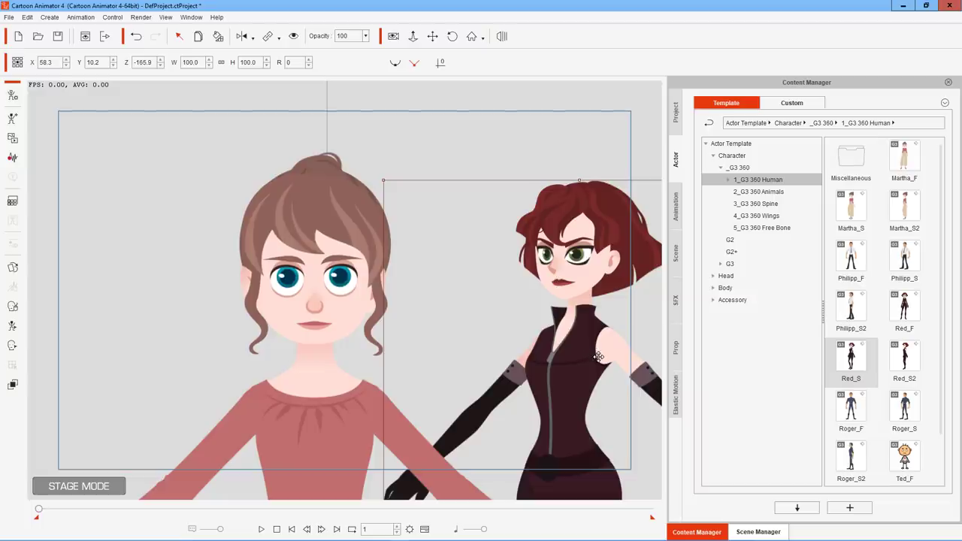
pyautogui.moveTo(587, 348); pyautogui.dragTo(538, 336)
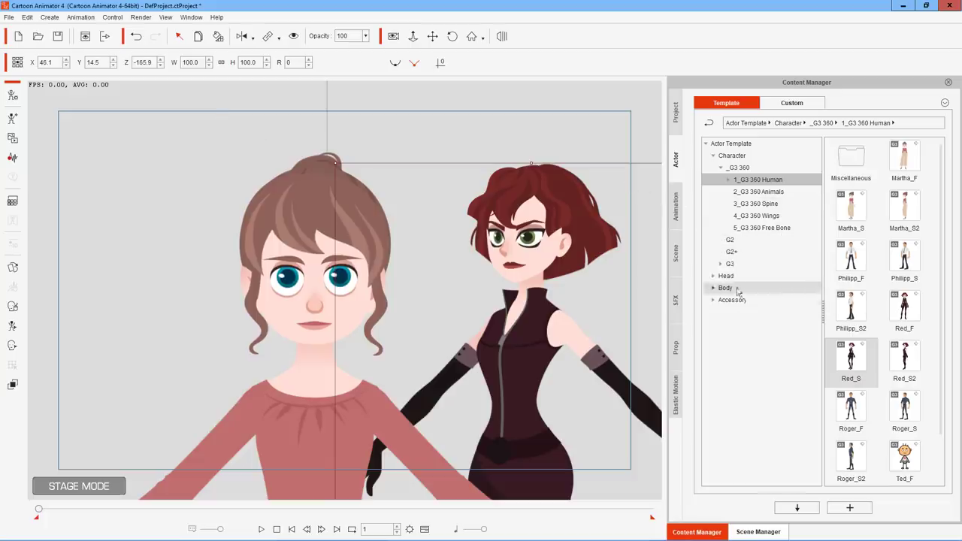
# Browse the G2, G2+ and G3 character templates, glance at the Perform animation templates and return to the actor templates.
pyautogui.click(733, 253)
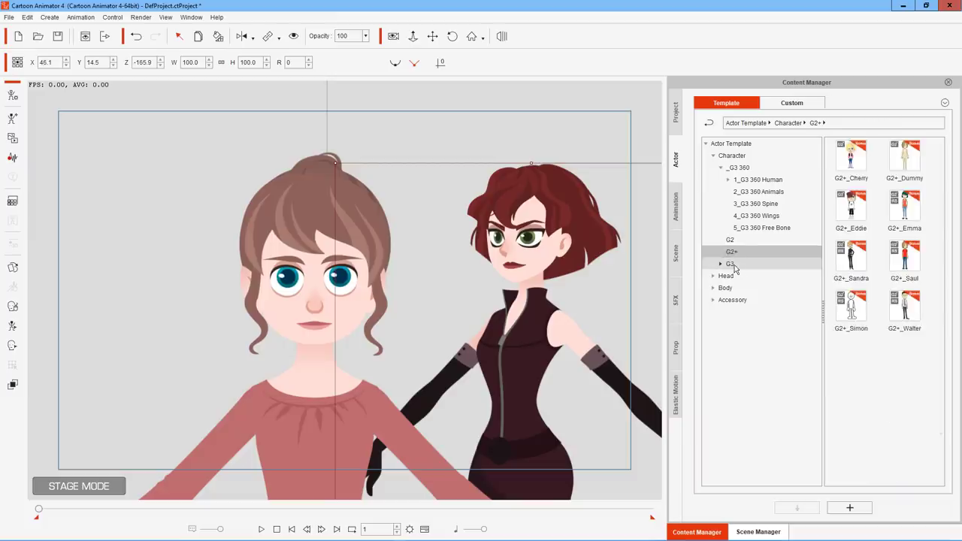
pyautogui.click(734, 264)
pyautogui.click(733, 253)
pyautogui.click(734, 240)
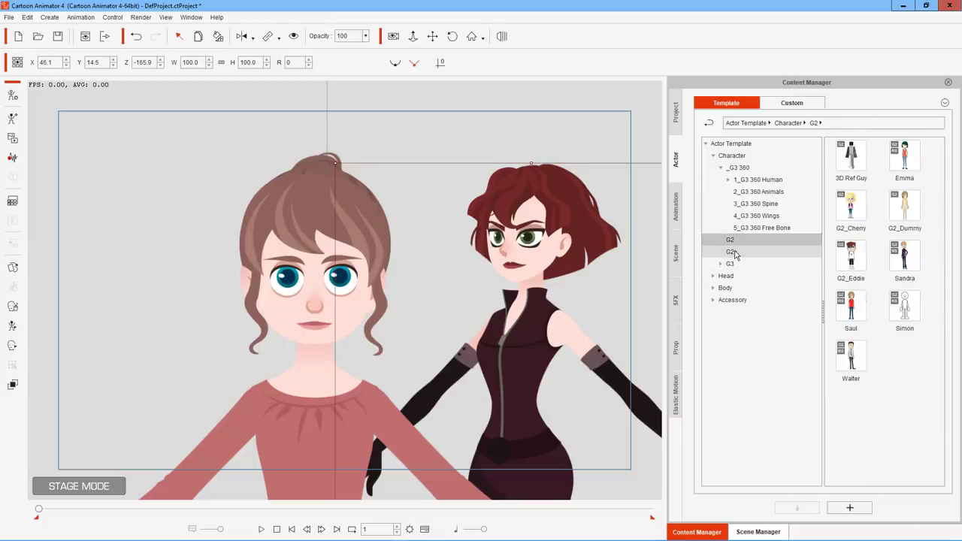
pyautogui.click(734, 252)
pyautogui.click(731, 264)
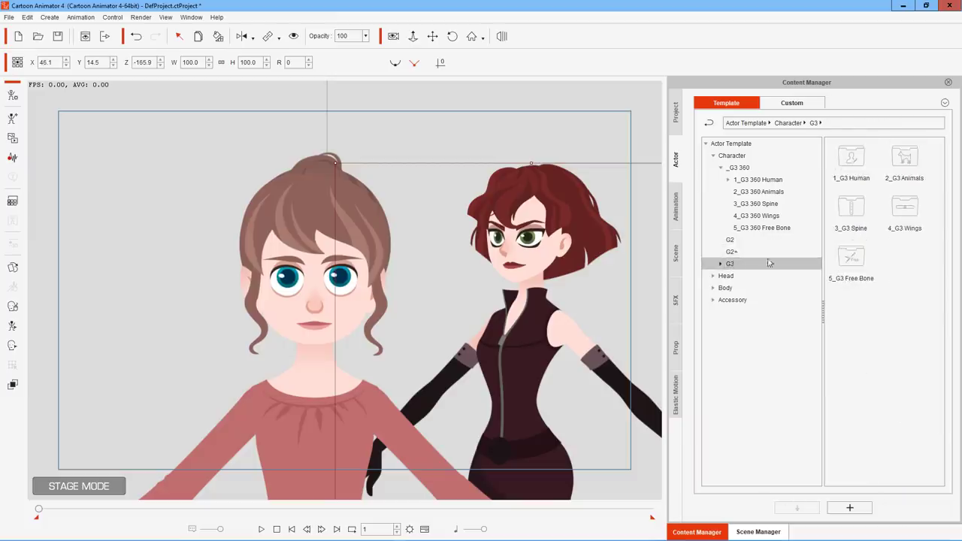
pyautogui.click(733, 253)
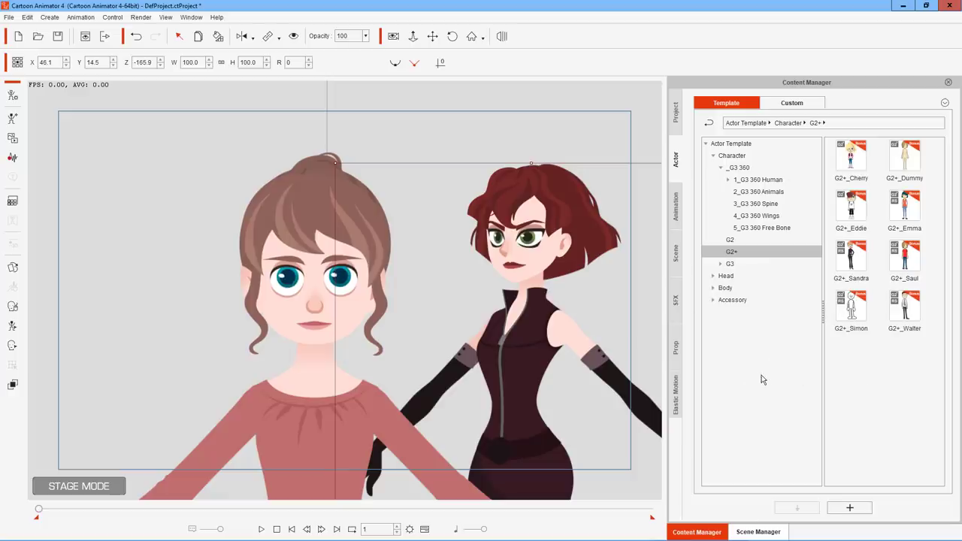
pyautogui.click(730, 240)
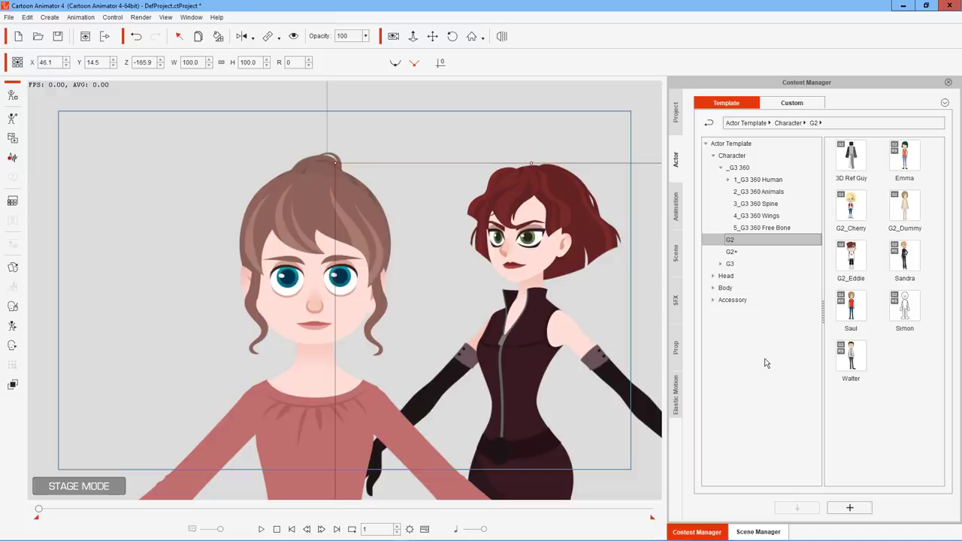
pyautogui.click(679, 248)
pyautogui.click(673, 201)
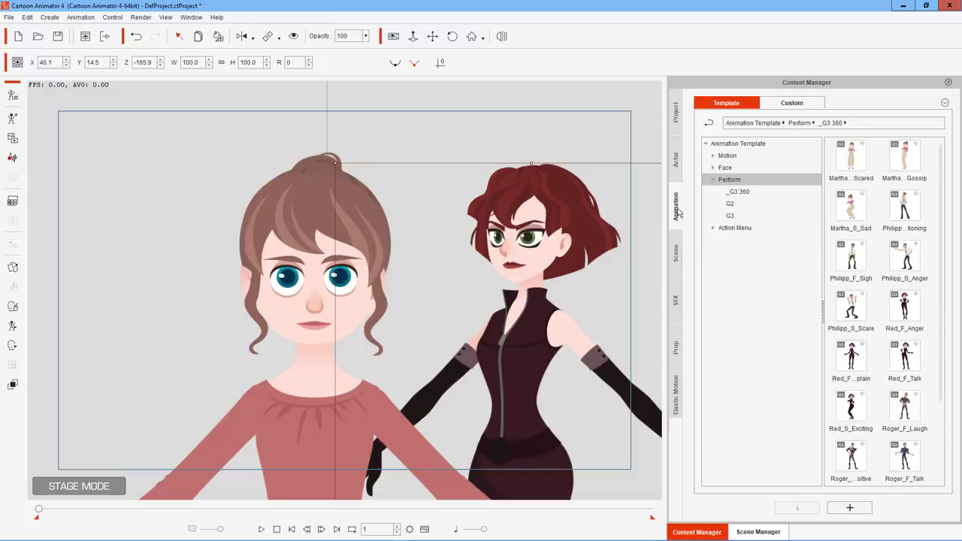
pyautogui.click(673, 170)
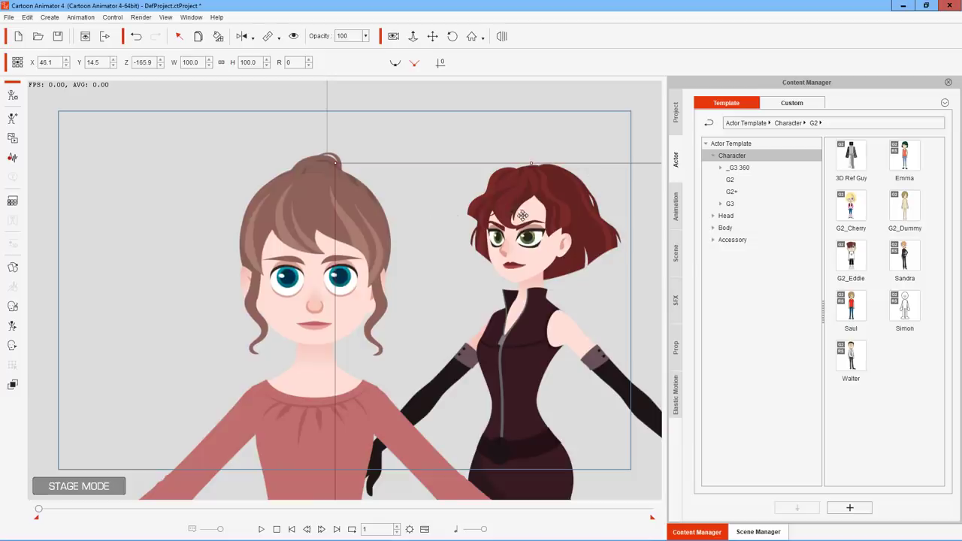
# Move Red closer to Martha, to about X 32.9, Y 17.6, and open her in Composer mode with the Face_2 sprite selected.
pyautogui.moveTo(523, 215); pyautogui.dragTo(469, 203)
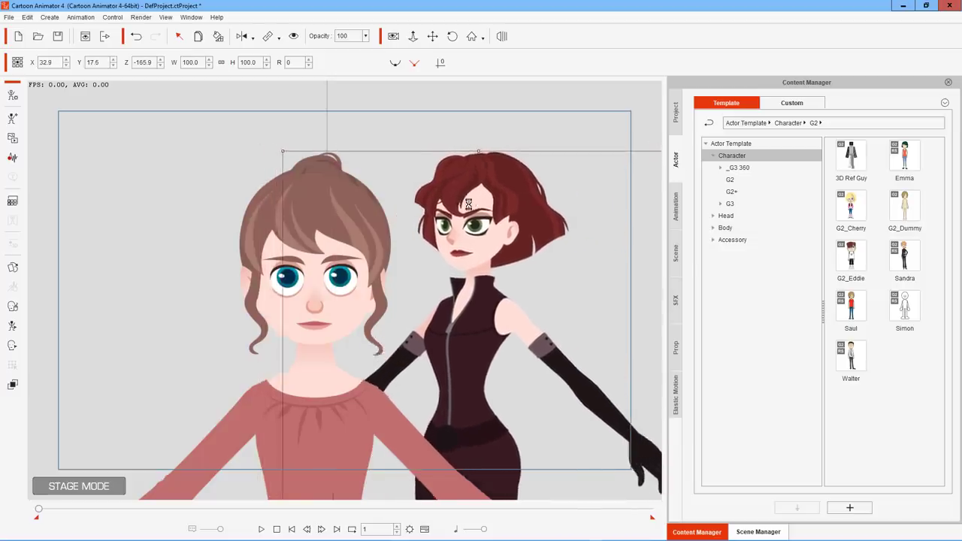
pyautogui.click(12, 91)
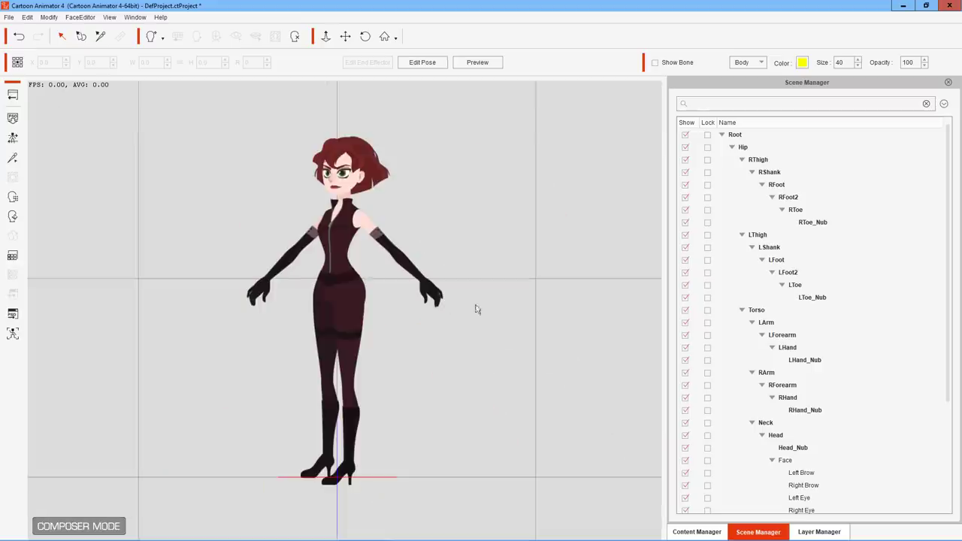
pyautogui.click(346, 185)
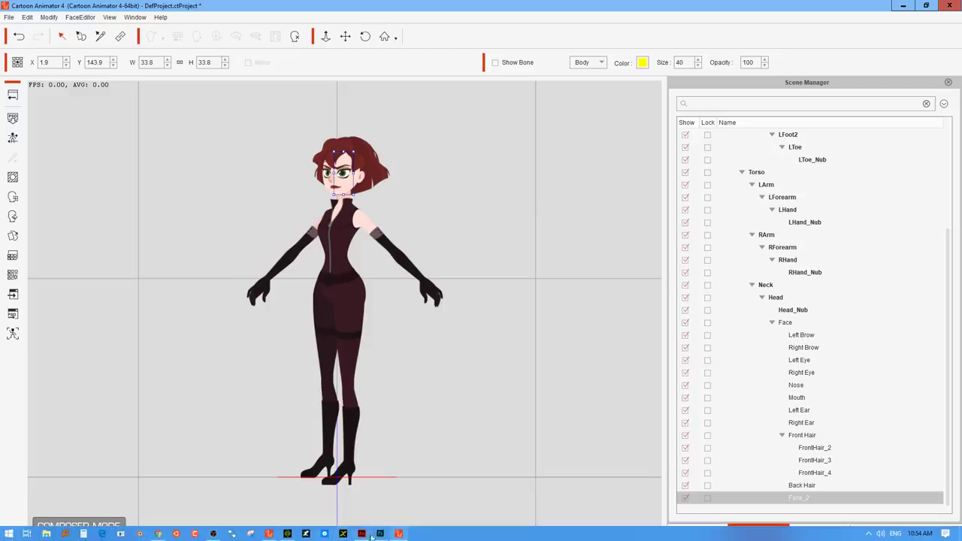
# Select the Left Eye sprite, send it to an external image editor and browse This PC for the editor's executable.
pyautogui.click(379, 534)
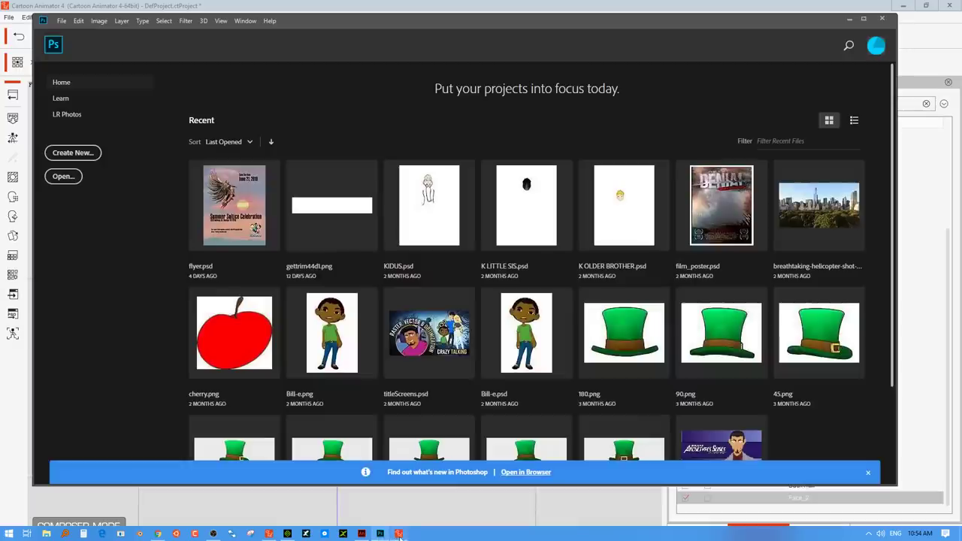
pyautogui.click(399, 534)
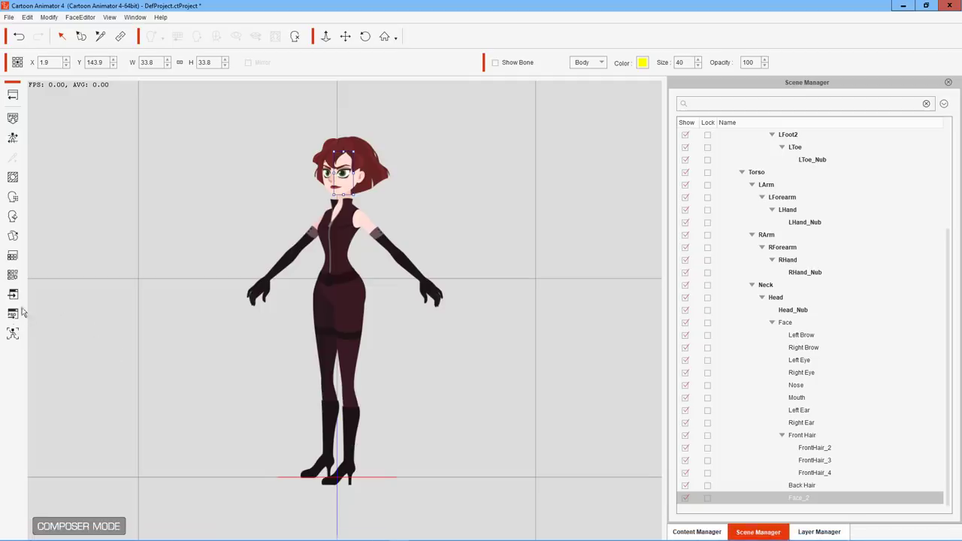
pyautogui.click(345, 174)
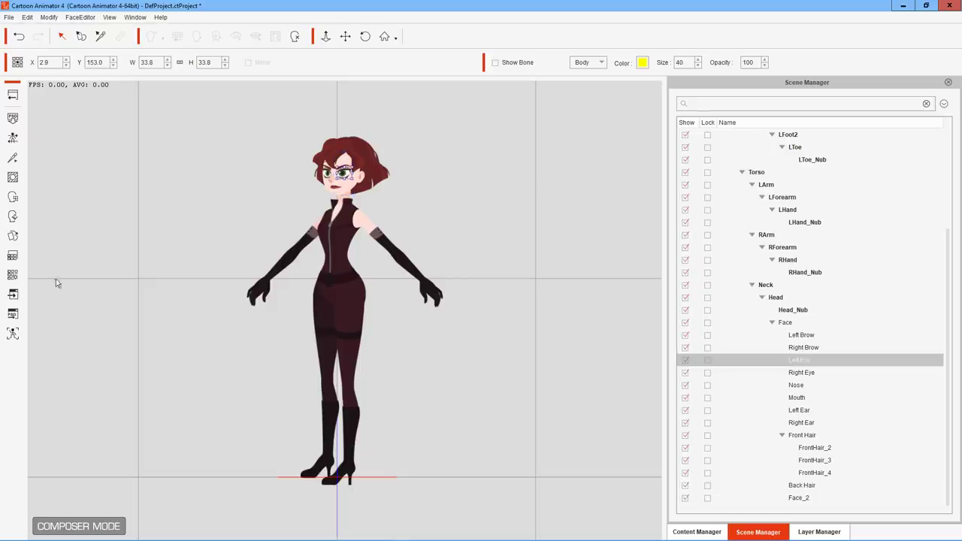
pyautogui.click(12, 296)
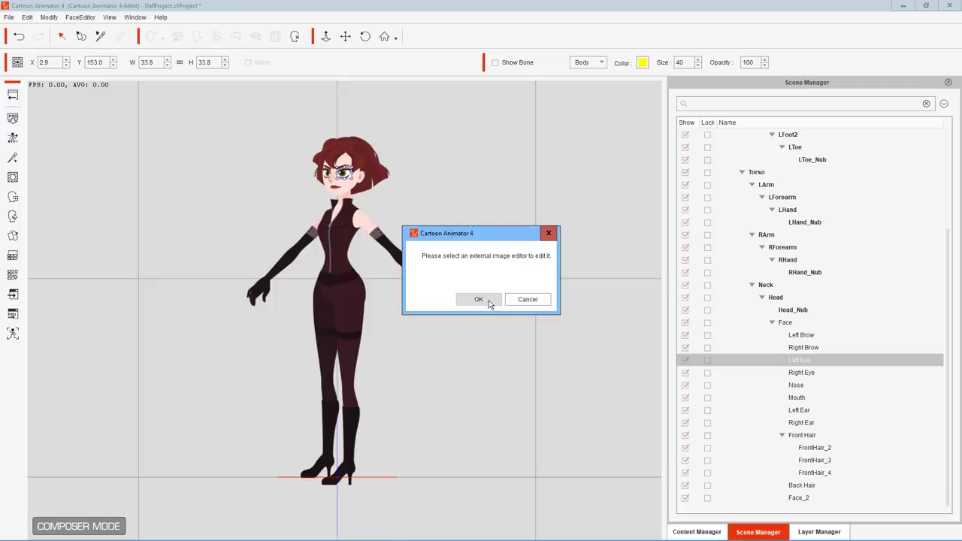
pyautogui.click(490, 301)
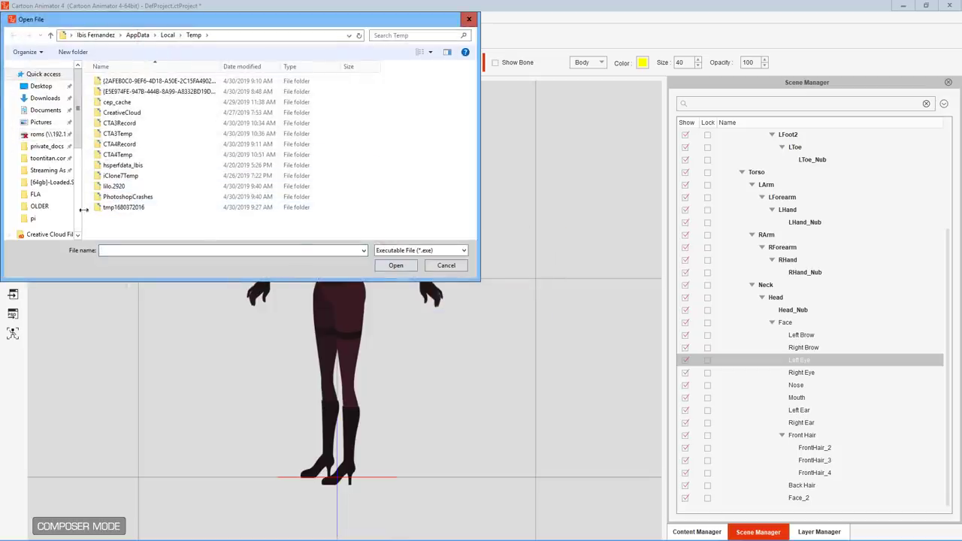
pyautogui.scroll(-1, 38, 199)
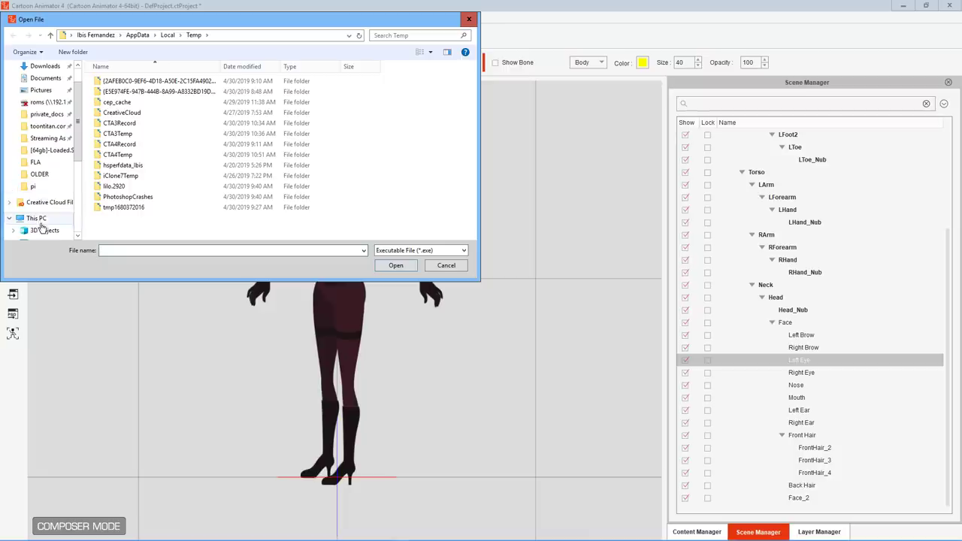
pyautogui.scroll(-1, 41, 228)
pyautogui.click(36, 194)
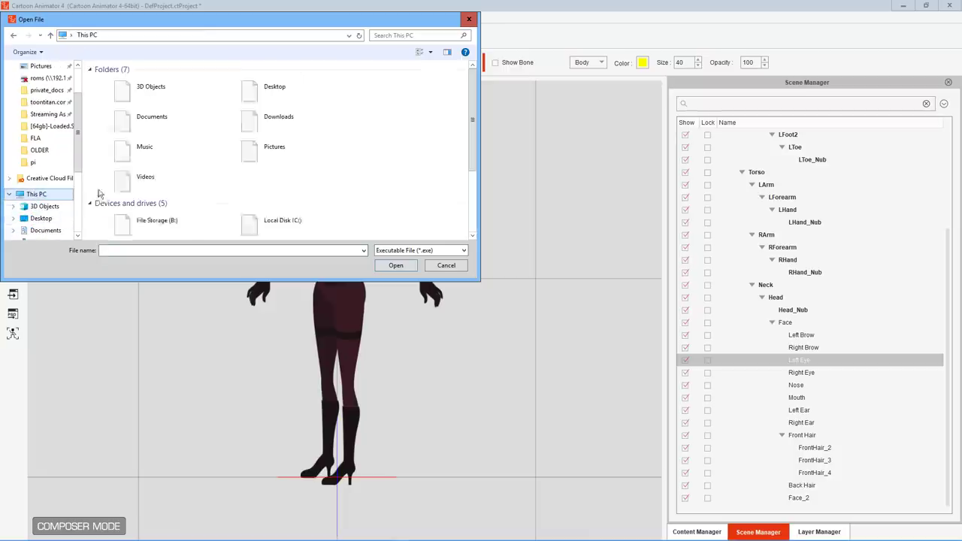
pyautogui.scroll(-3, 323, 194)
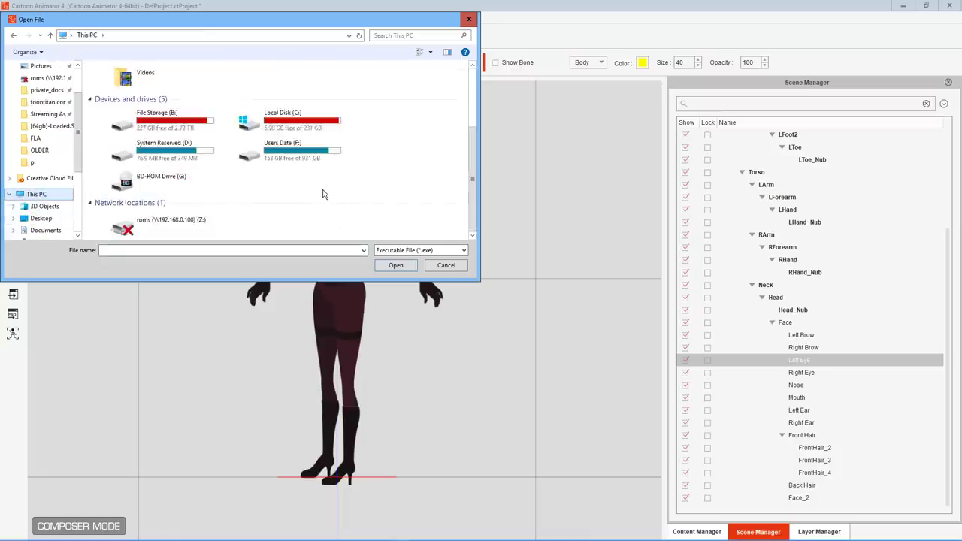
pyautogui.doubleClick(247, 155)
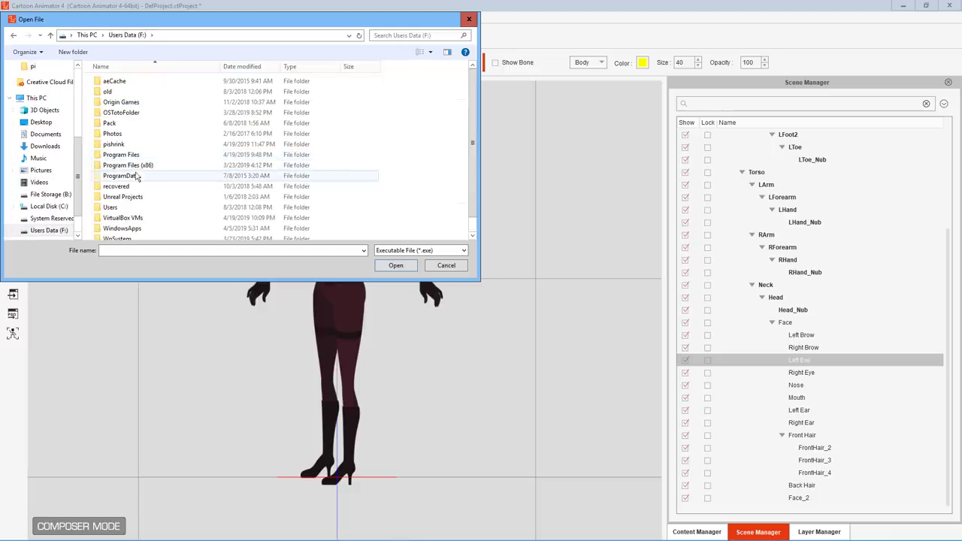
pyautogui.click(97, 168)
pyautogui.doubleClick(97, 168)
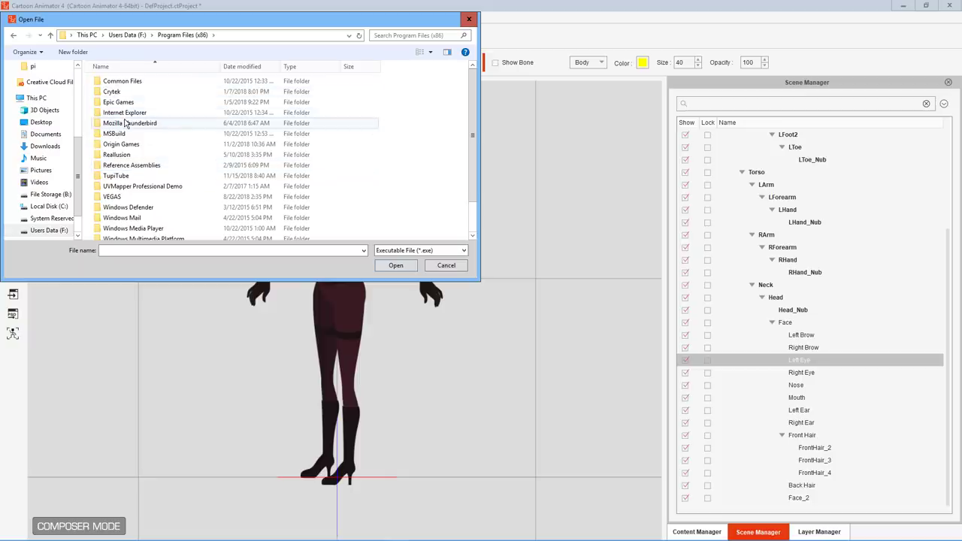
pyautogui.click(13, 35)
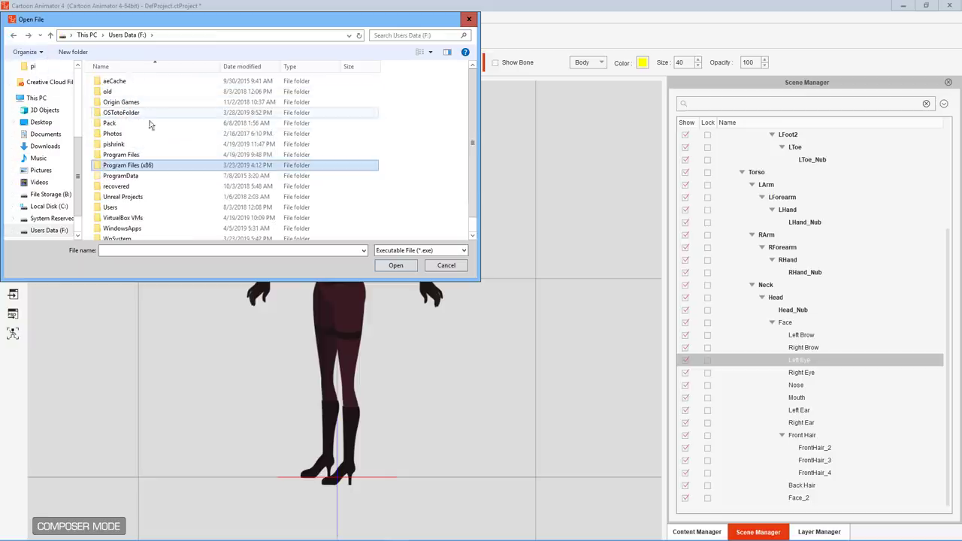
pyautogui.doubleClick(100, 155)
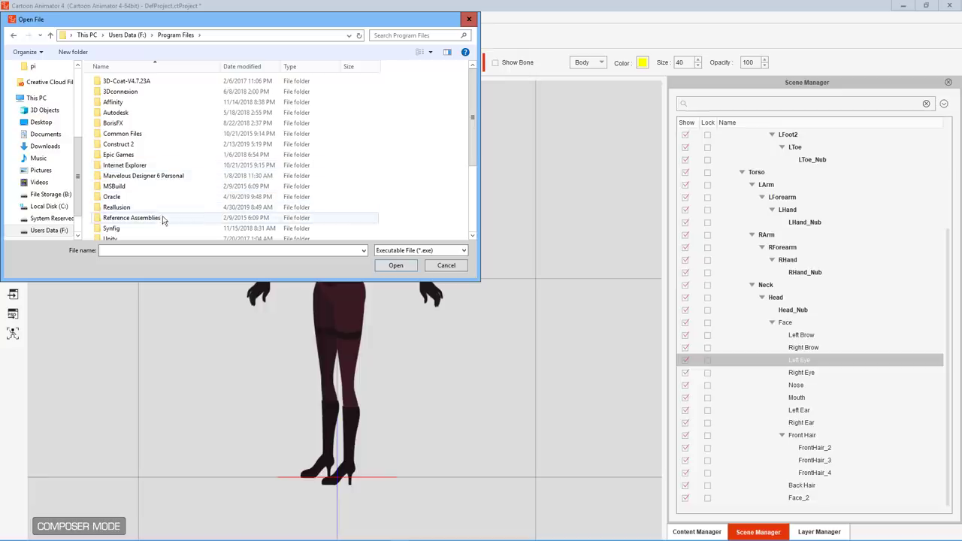
pyautogui.click(14, 37)
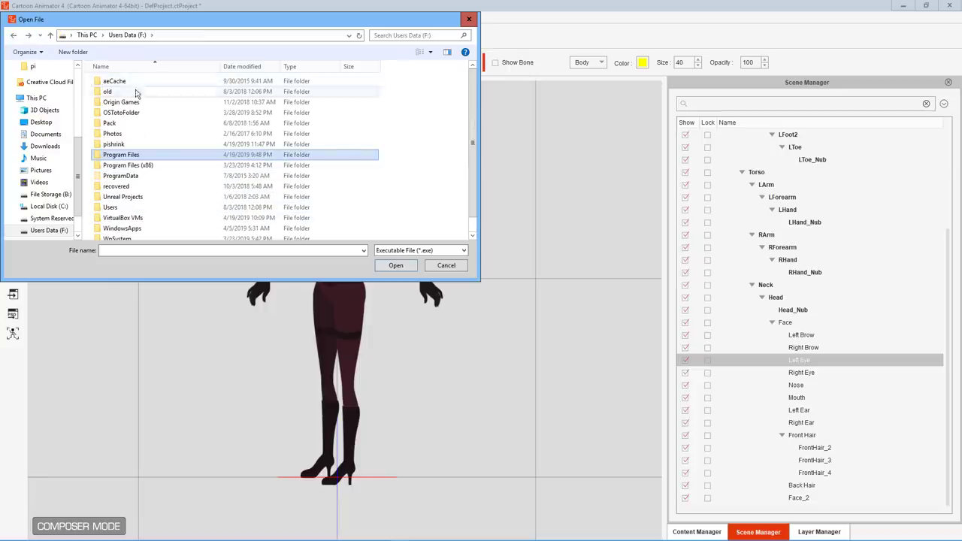
pyautogui.click(87, 35)
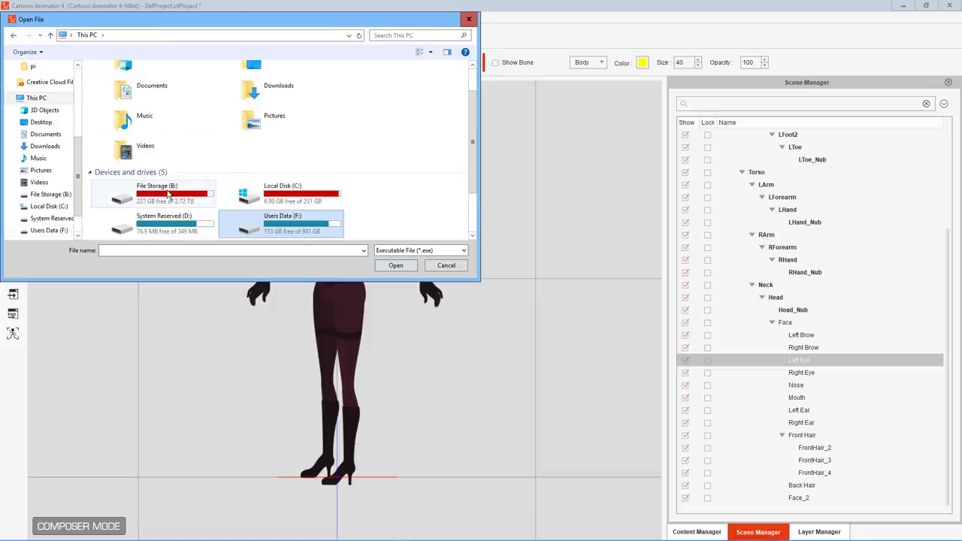
# Choose Photoshop.exe from the Local Disk (C:) Program Files > Adobe > Adobe Photoshop CC 2019 folder as the external image editor.
pyautogui.click(168, 192)
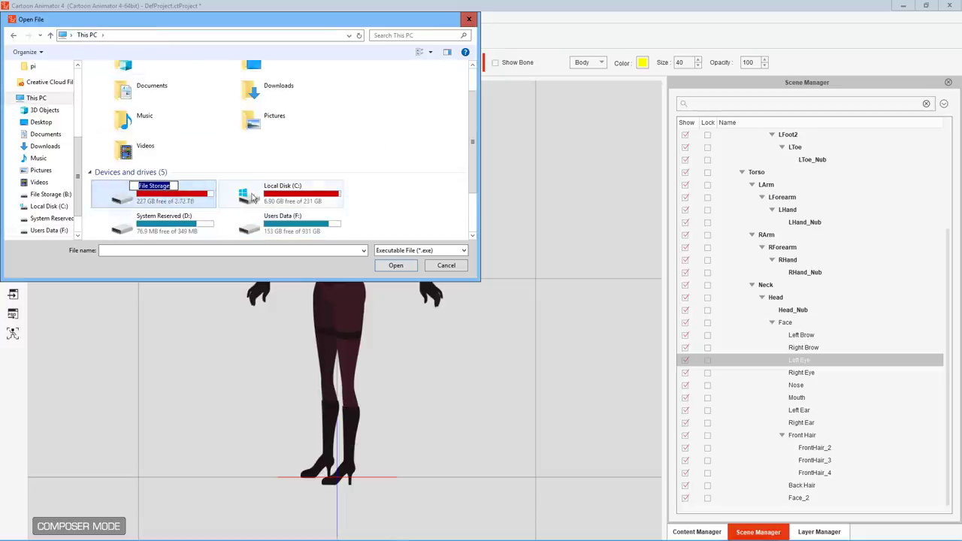
pyautogui.click(253, 197)
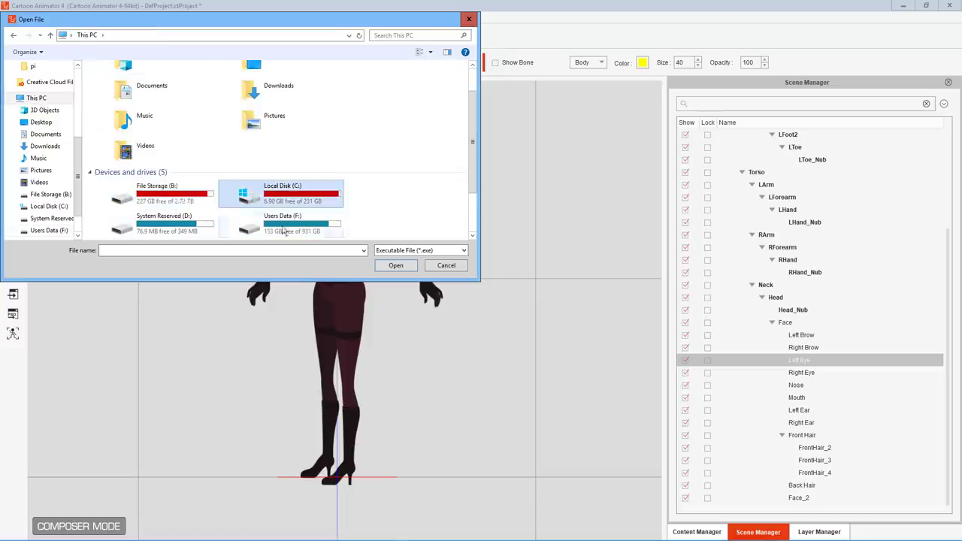
pyautogui.doubleClick(250, 199)
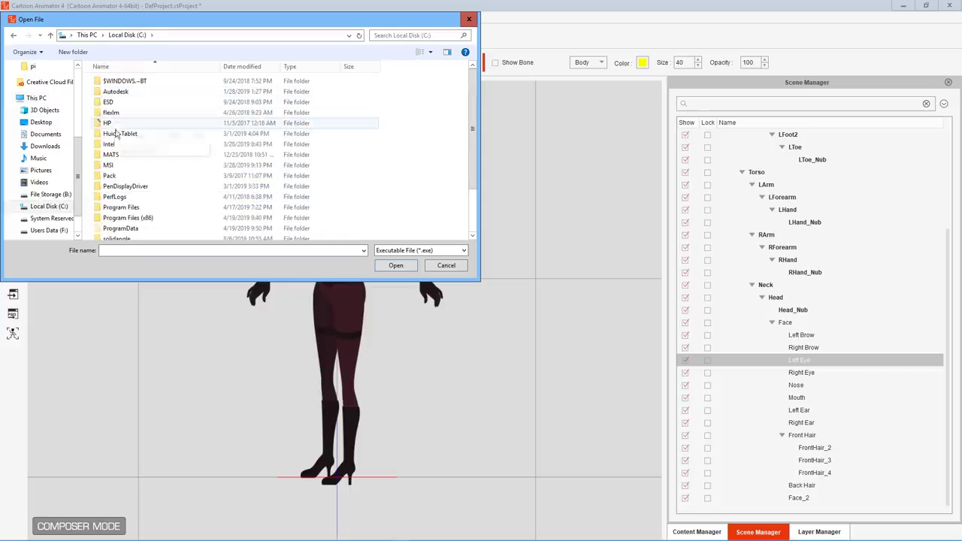
pyautogui.doubleClick(105, 207)
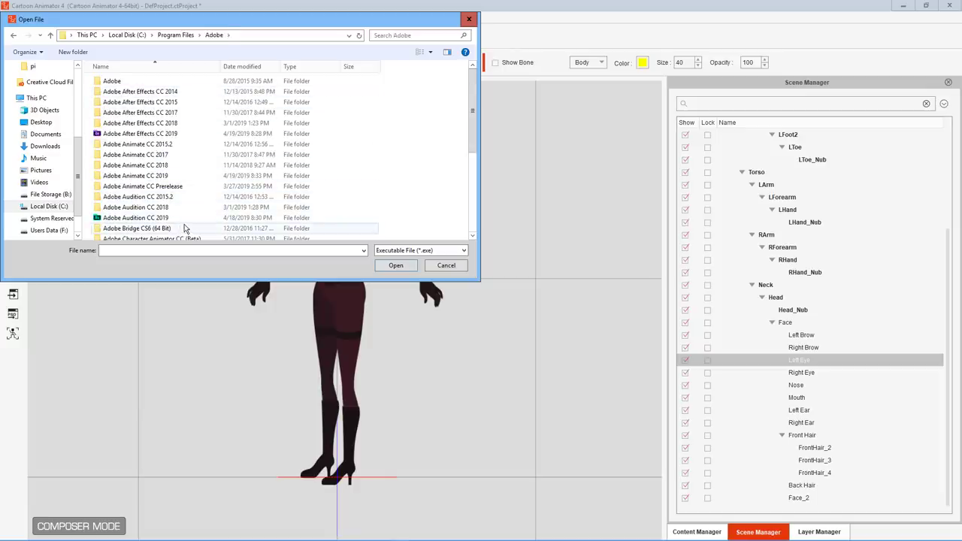
pyautogui.scroll(-2, 177, 228)
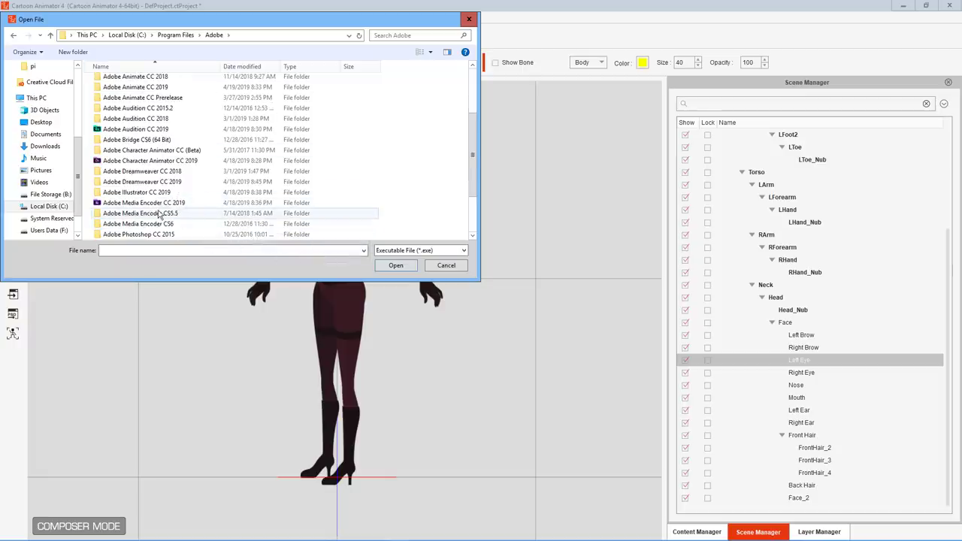
pyautogui.scroll(-3, 173, 214)
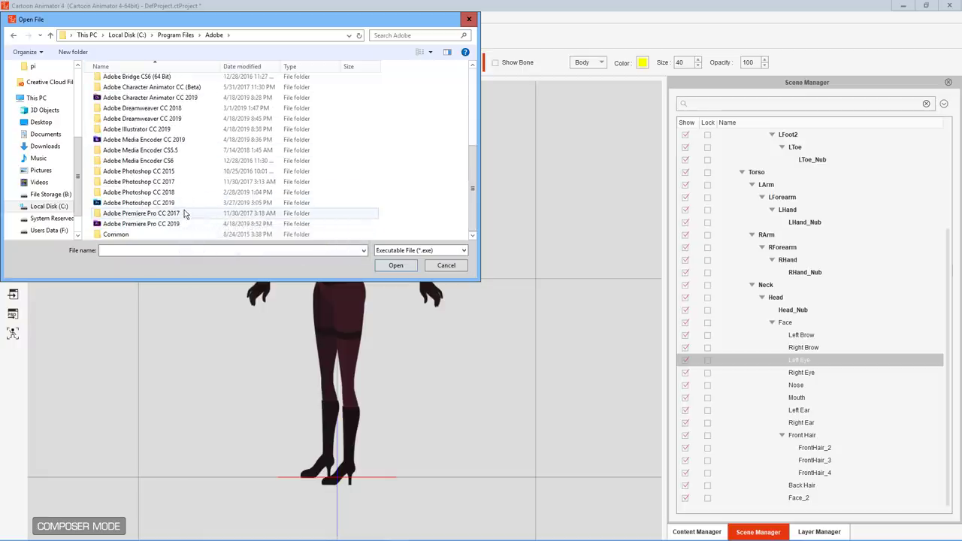
pyautogui.doubleClick(185, 203)
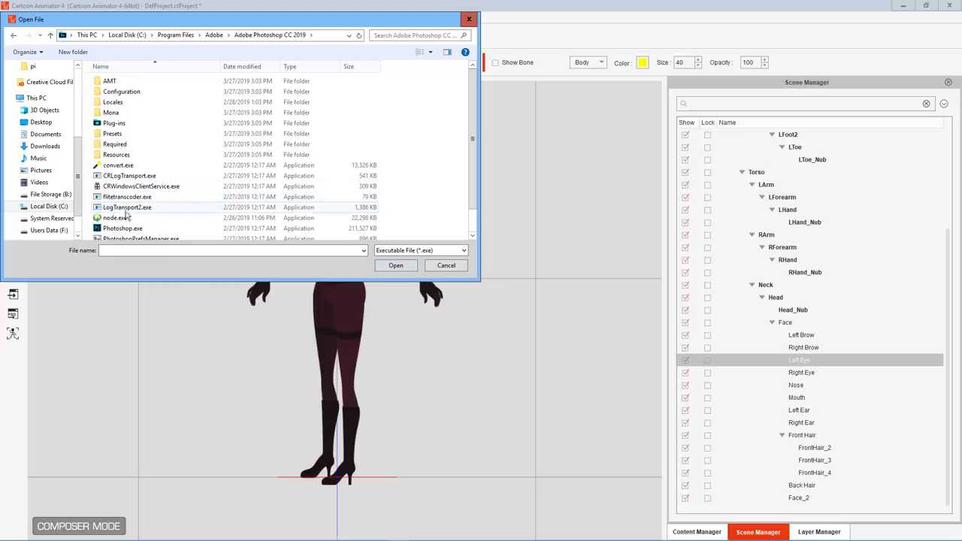
pyautogui.click(124, 229)
pyautogui.click(395, 266)
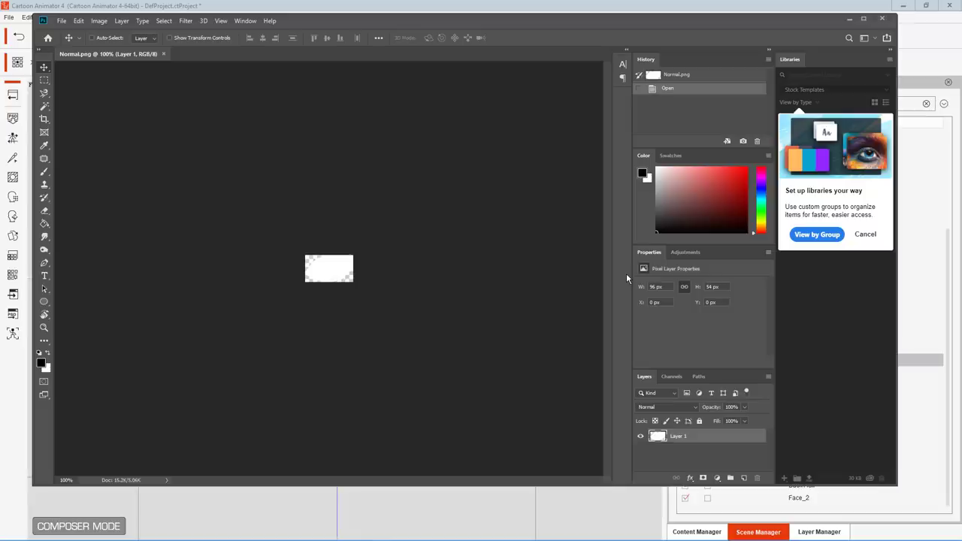
# Set the foreground color to red e23030 and fill the white eye shape in Normal.png with the Paint Bucket.
pyautogui.hotkey('ctrl', '+')
pyautogui.hotkey('ctrl', '+')
pyautogui.hotkey('ctrl', '+')
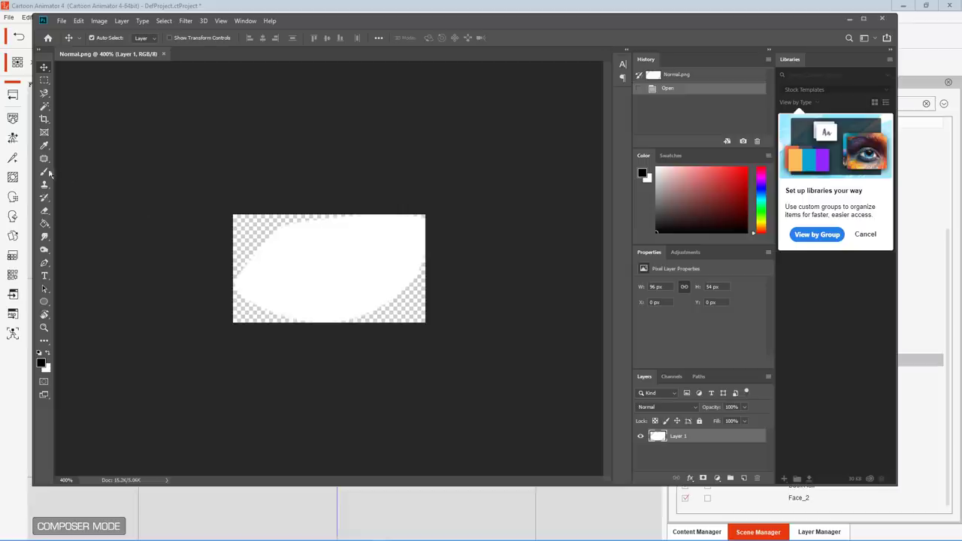
pyautogui.press('b')
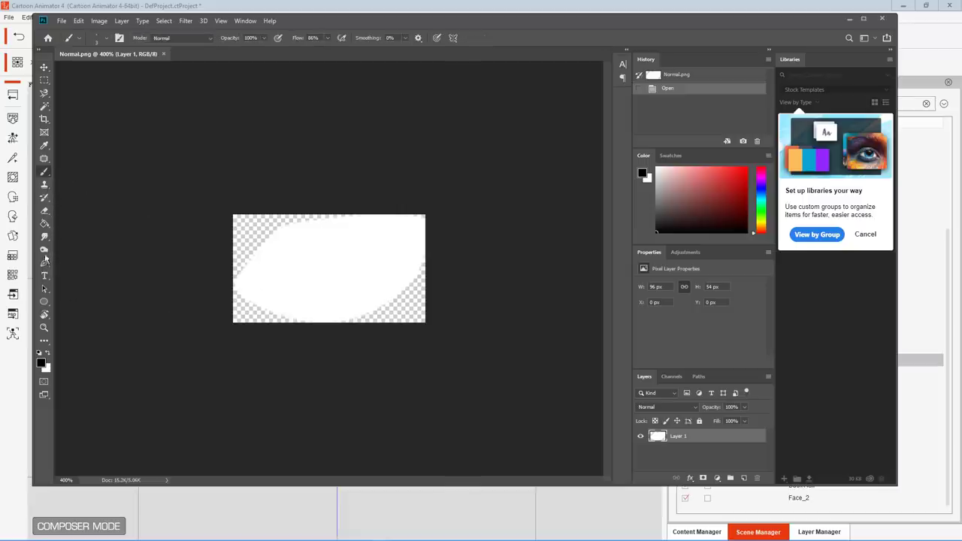
pyautogui.click(45, 225)
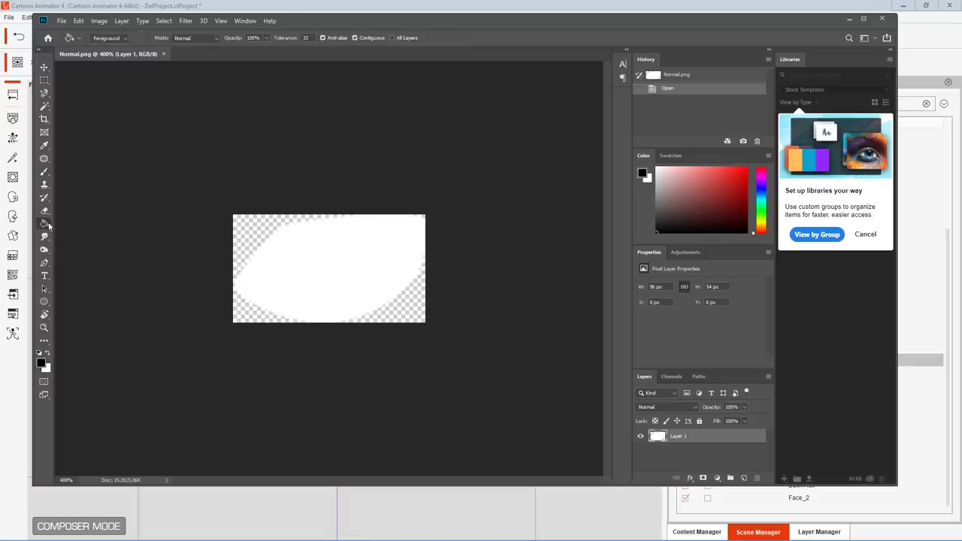
pyautogui.click(48, 353)
pyautogui.press('i')
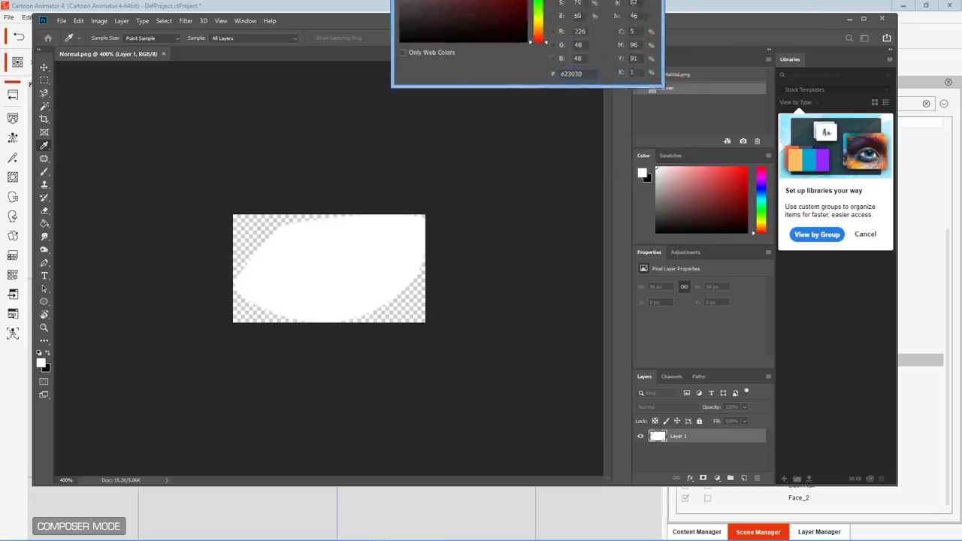
pyautogui.moveTo(521, 0); pyautogui.dragTo(608, 76)
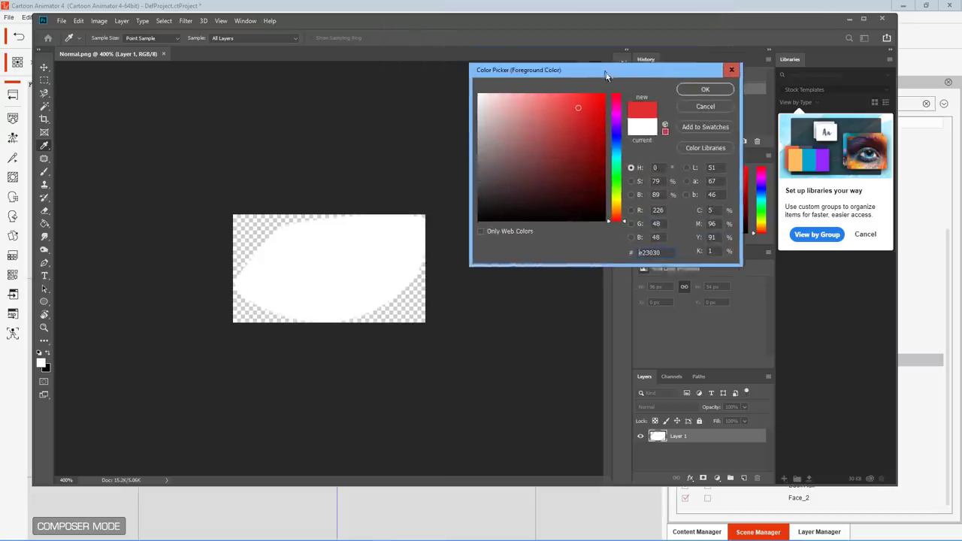
pyautogui.click(708, 94)
pyautogui.press('g')
pyautogui.click(372, 252)
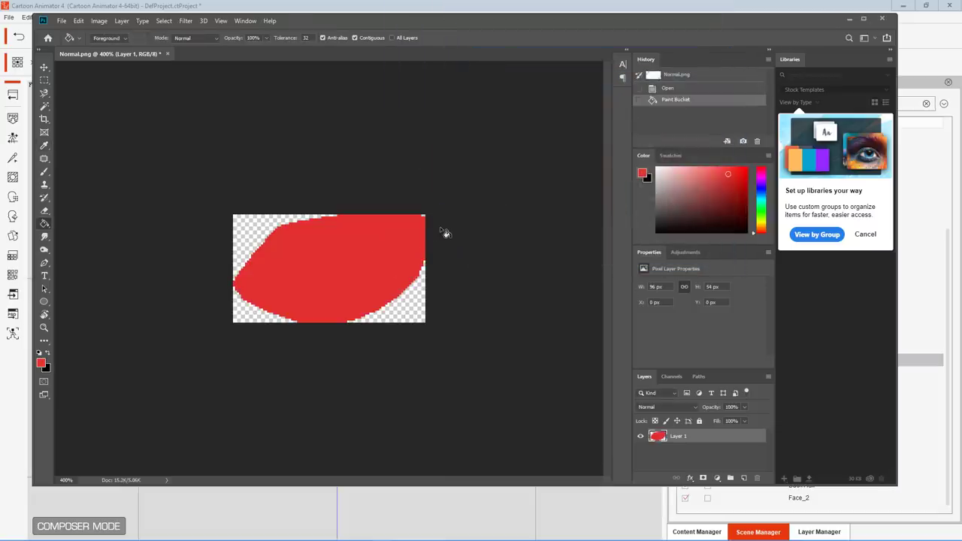
# Save and close Normal.png, switch back to Cartoon Animator and deselect the left eye.
pyautogui.click(167, 54)
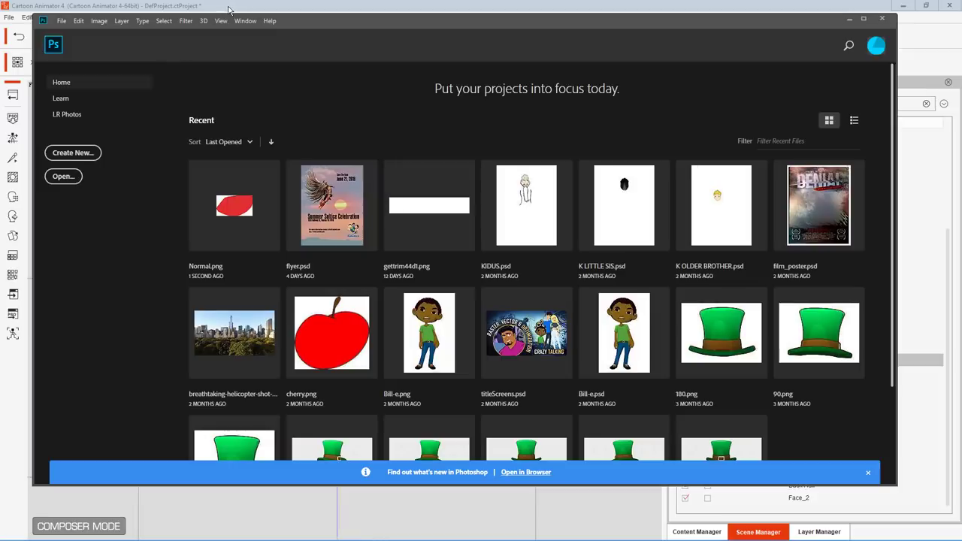
pyautogui.click(229, 9)
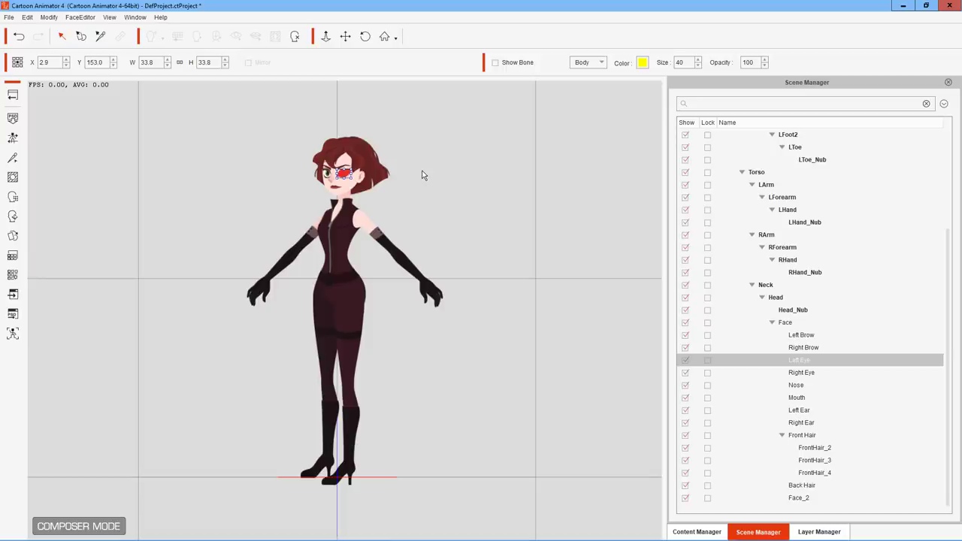
pyautogui.click(455, 208)
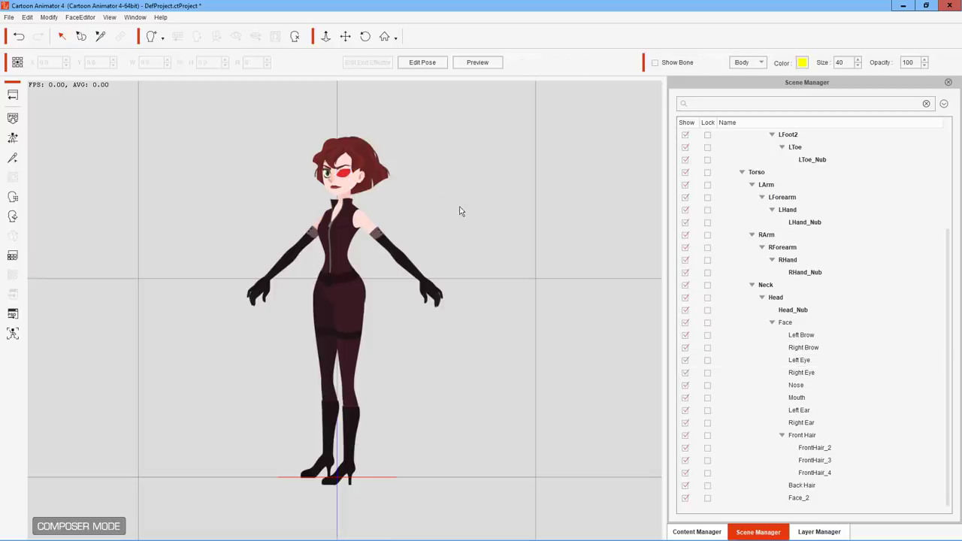
# Open the 360 Head Creator for the Face_2 sprite, show the head's right-side angle and move the panel clear of the face.
pyautogui.click(354, 181)
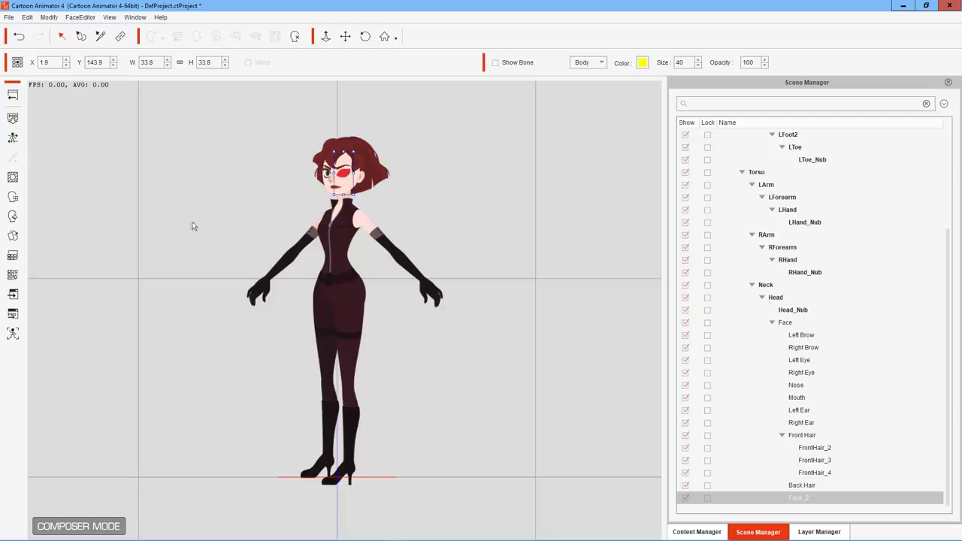
pyautogui.click(12, 216)
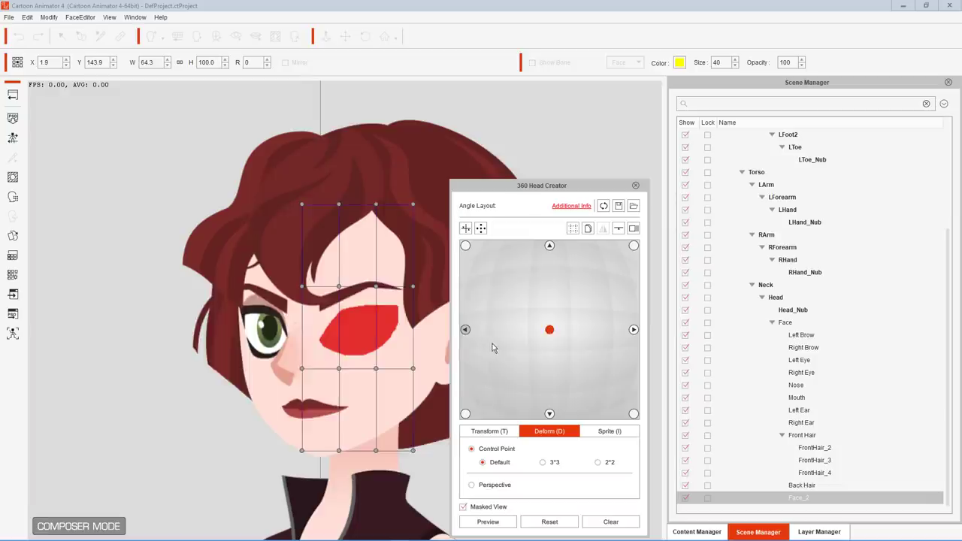
pyautogui.click(551, 329)
pyautogui.click(634, 331)
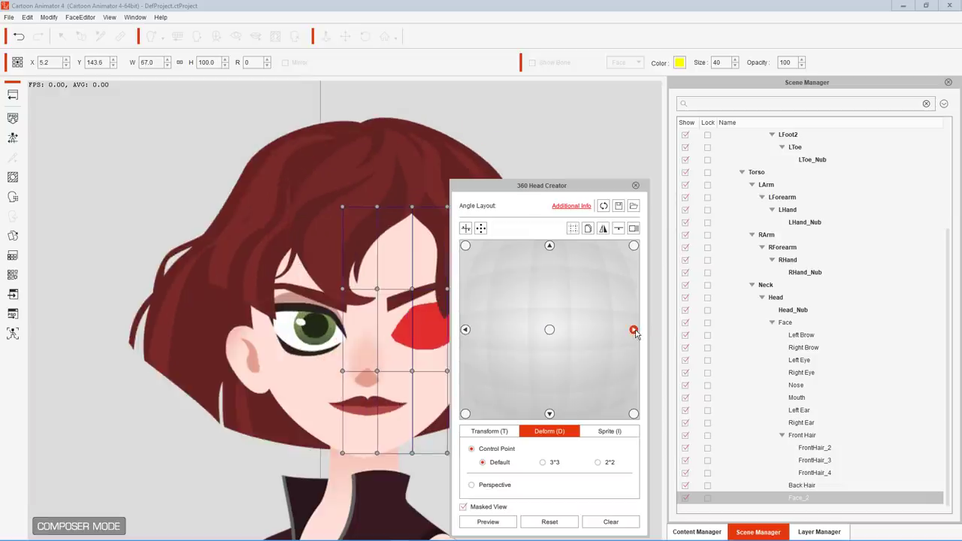
pyautogui.moveTo(540, 186); pyautogui.dragTo(629, 102)
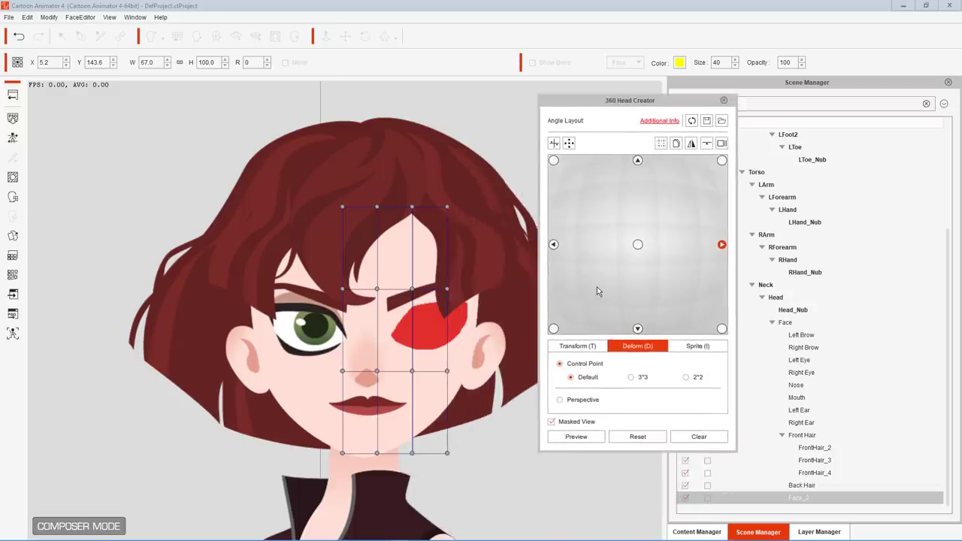
# Change the Face_2 sprite's editing mode to Transform, return the head to its centre angle and close the 360 Head Creator.
pyautogui.click(598, 348)
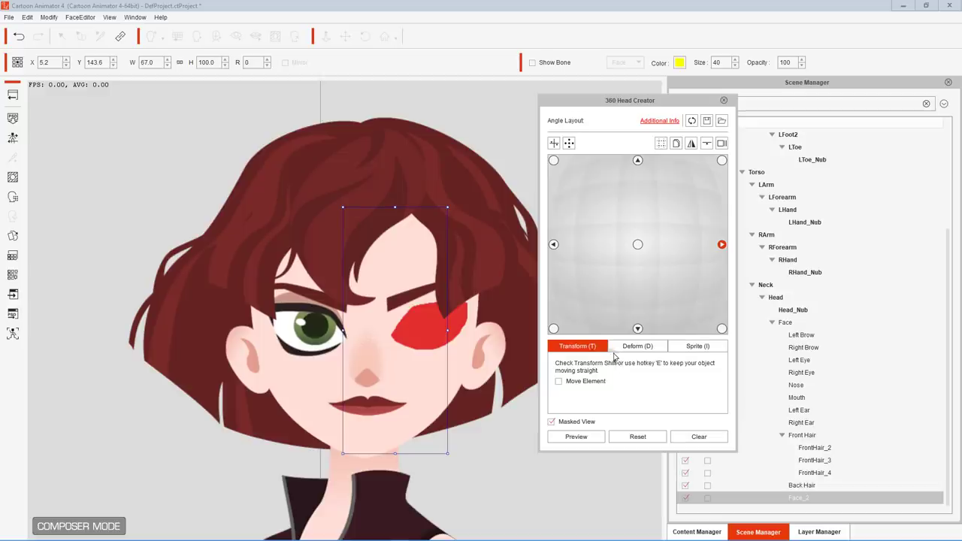
pyautogui.click(638, 246)
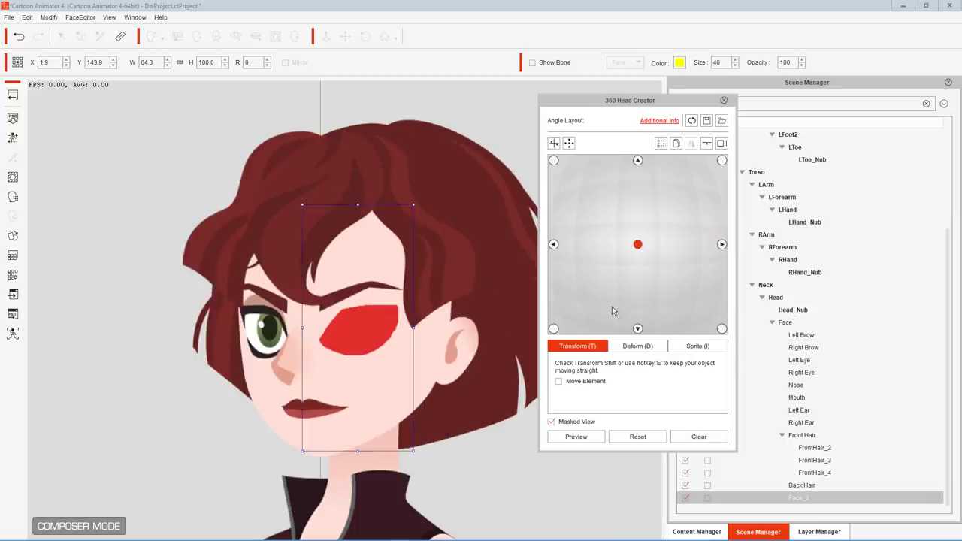
pyautogui.click(725, 97)
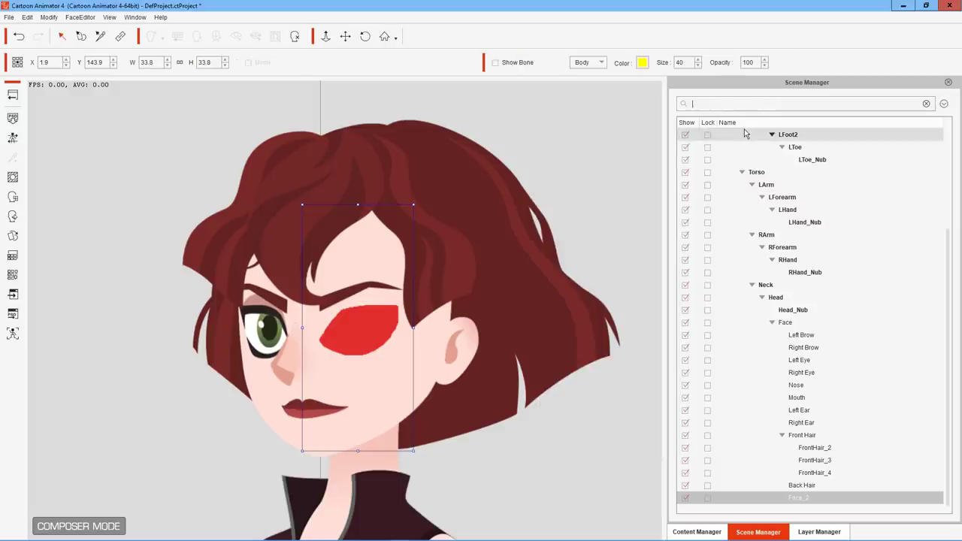
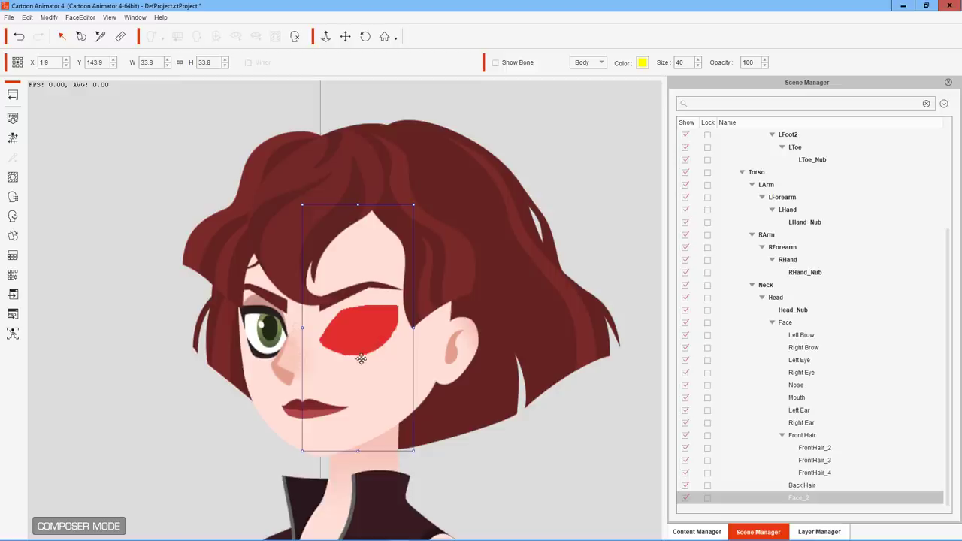
# Try to send the character to Photoshop from the right eye, with head and body in one file, image scale 2.5 and Edit Current angle.
pyautogui.click(522, 441)
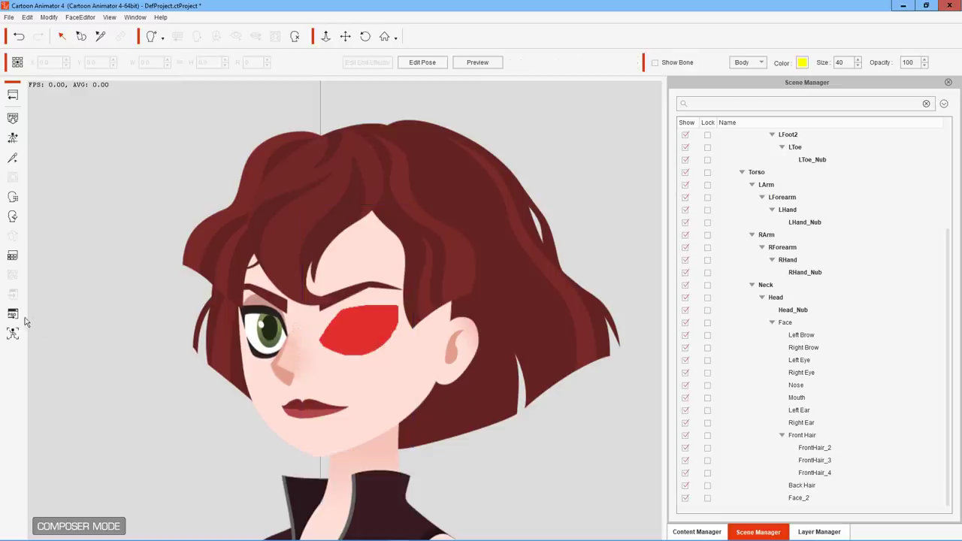
pyautogui.click(267, 346)
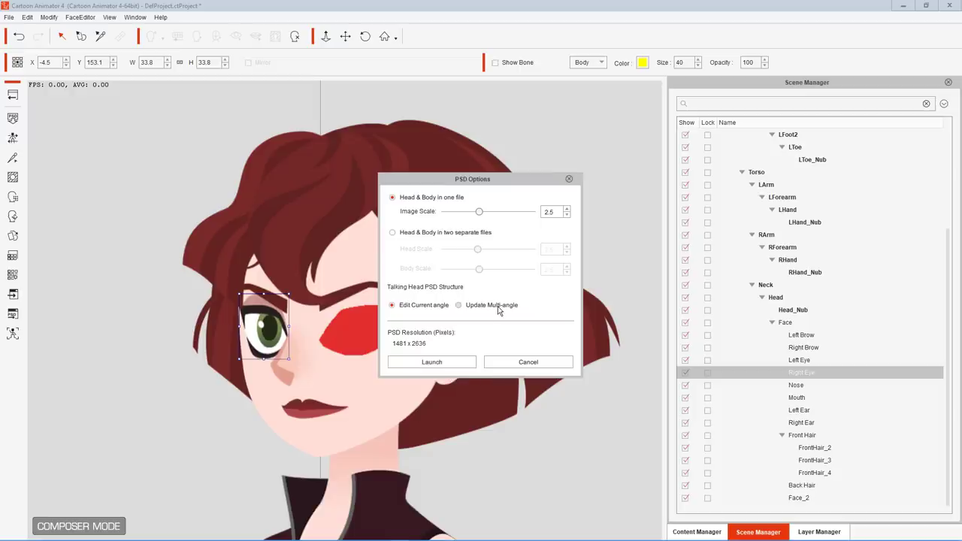
pyautogui.click(453, 367)
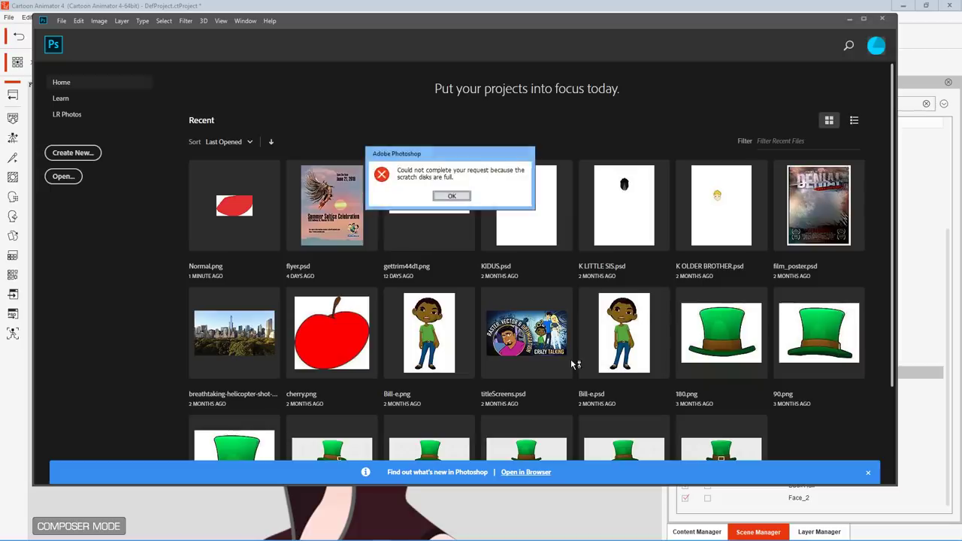
pyautogui.click(453, 198)
pyautogui.moveTo(713, 27)
pyautogui.mouseDown()
pyautogui.moveTo(758, 215)
pyautogui.moveTo(717, 109)
pyautogui.moveTo(718, 43)
pyautogui.mouseUp()
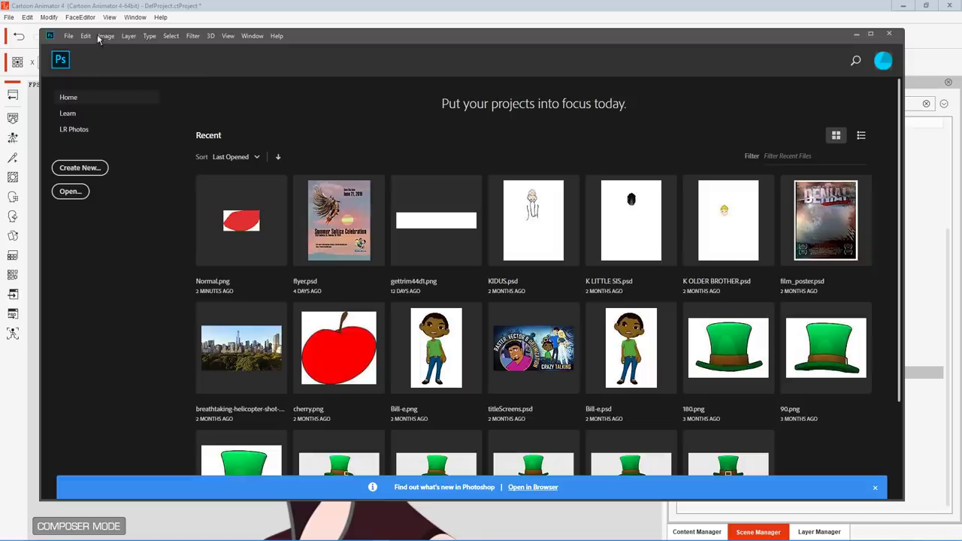
# Purge Photoshop's video cache and switch back to Cartoon Animator.
pyautogui.click(98, 37)
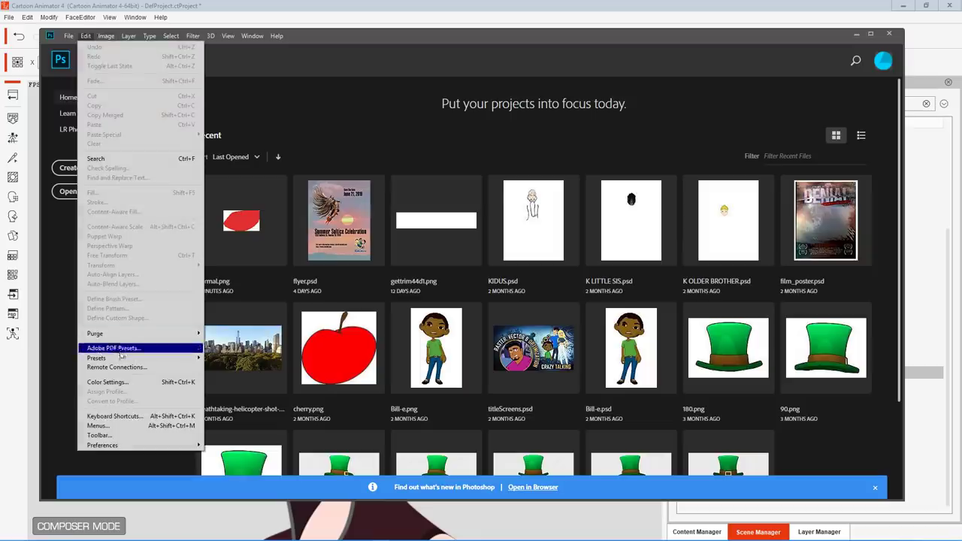
pyautogui.moveTo(69, 36)
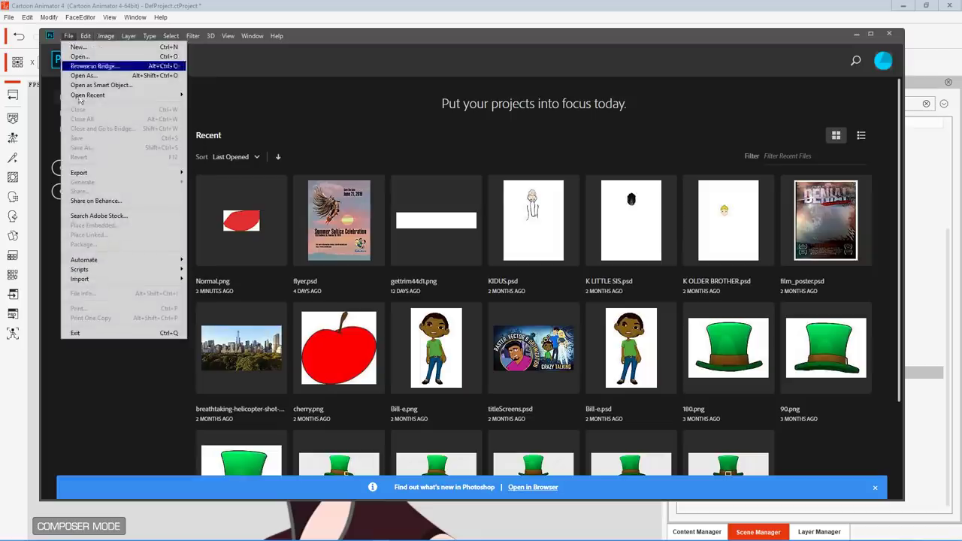
pyautogui.moveTo(108, 263)
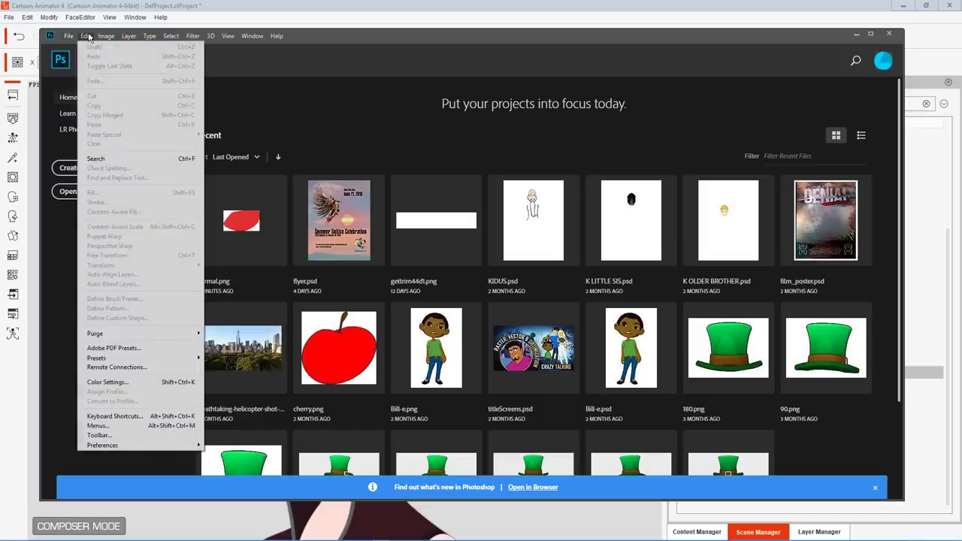
pyautogui.moveTo(118, 336)
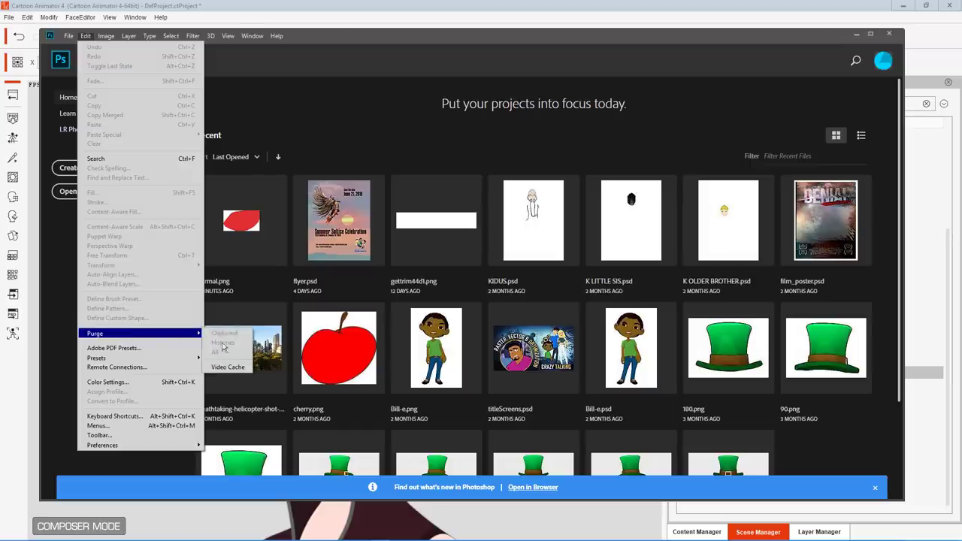
pyautogui.click(228, 367)
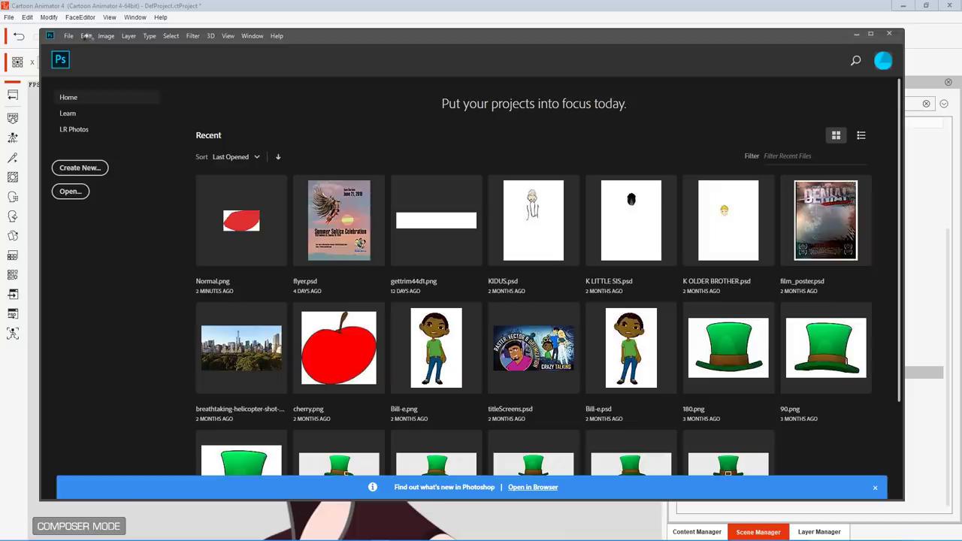
pyautogui.click(306, 15)
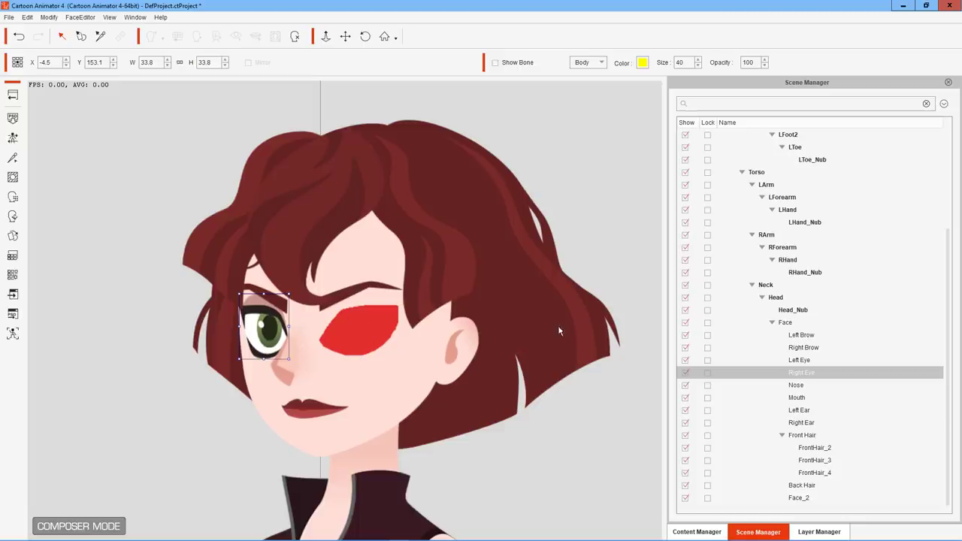
# Deselect the right eye and look through the Head and Prop template categories in the Content Manager.
pyautogui.click(465, 121)
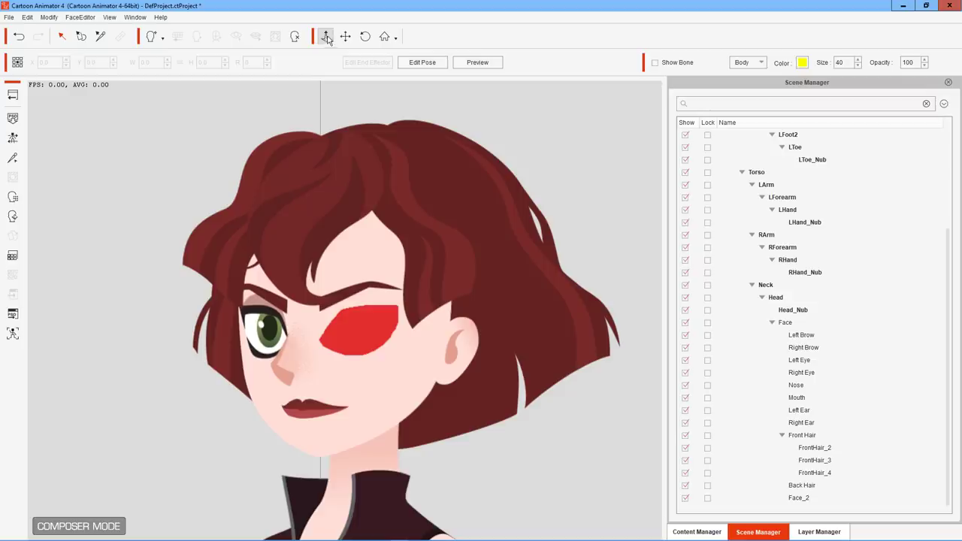
pyautogui.scroll(-5, 489, 270)
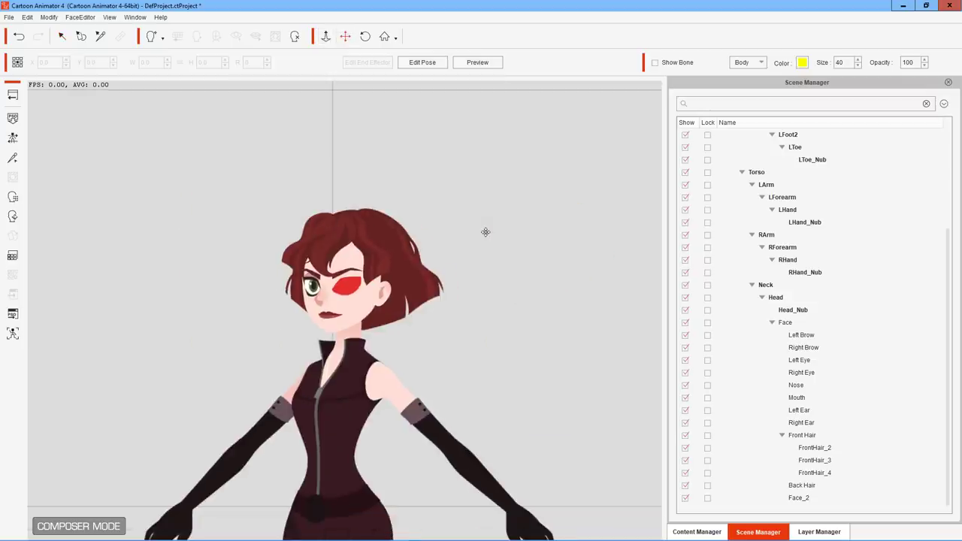
pyautogui.scroll(-5, 481, 240)
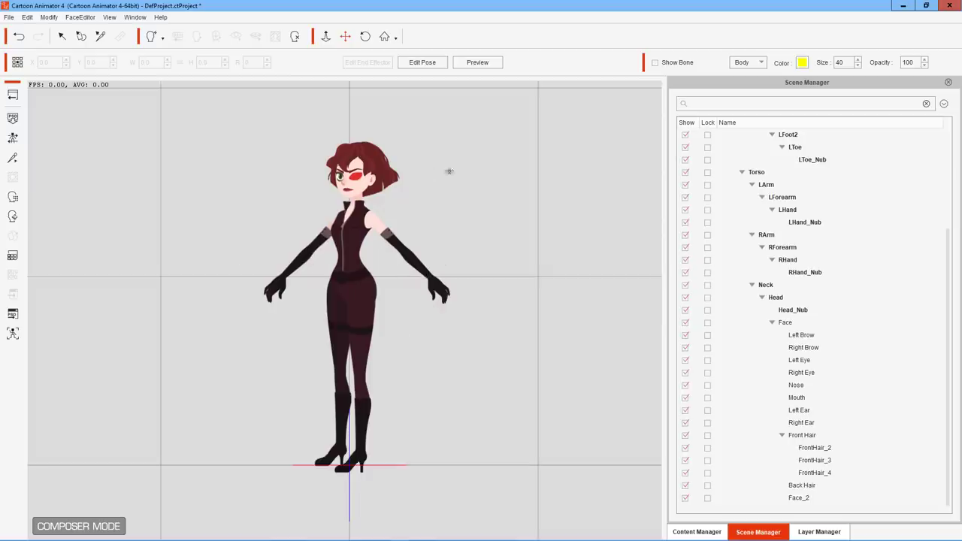
pyautogui.moveTo(460, 178); pyautogui.dragTo(451, 173)
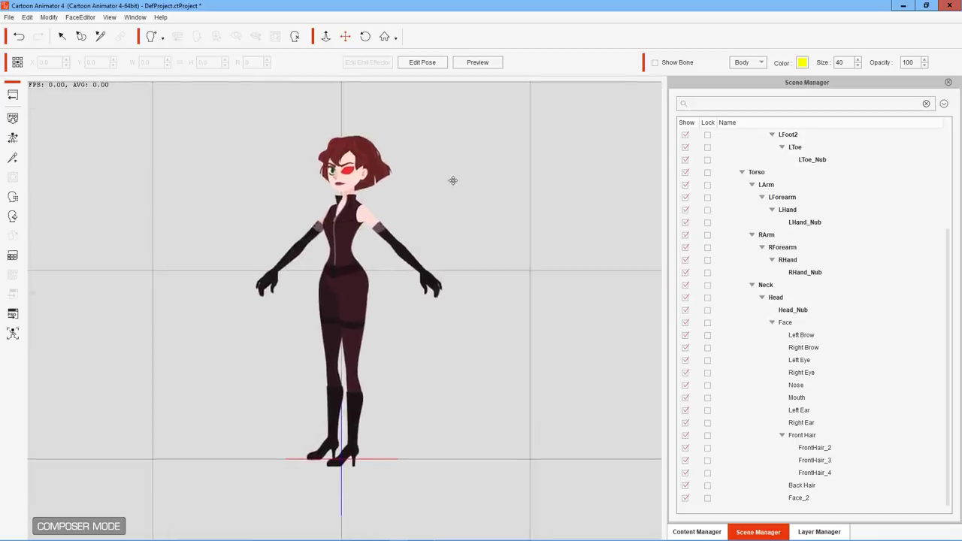
pyautogui.scroll(1, 394, 192)
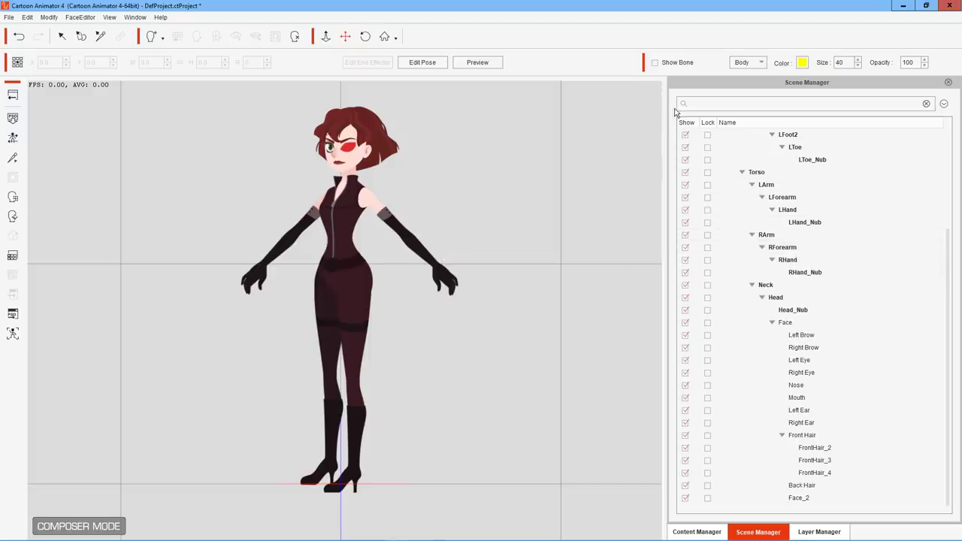
pyautogui.click(715, 530)
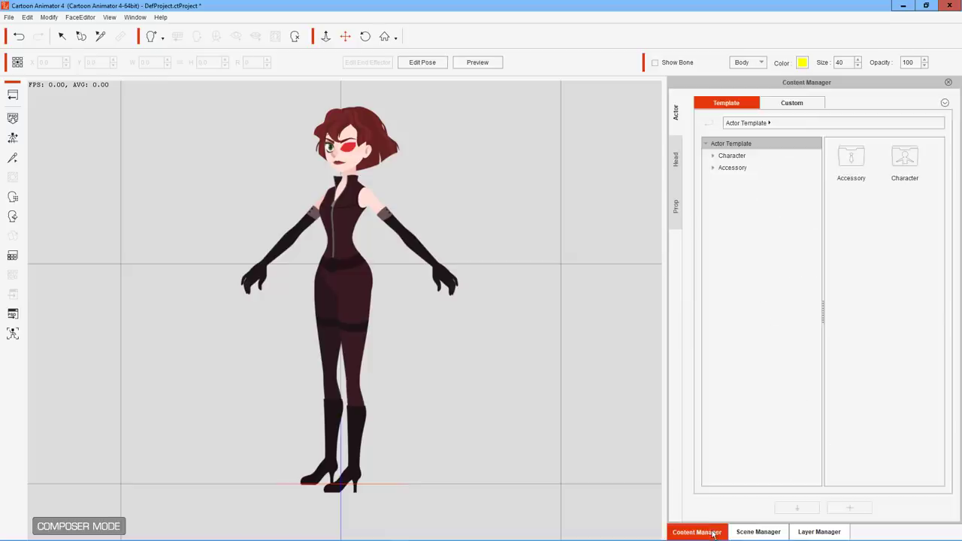
pyautogui.click(677, 160)
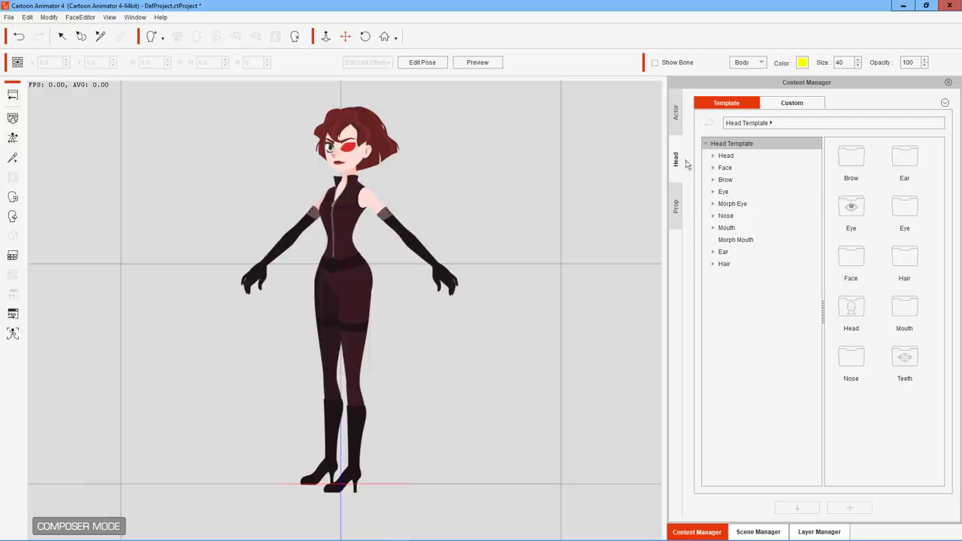
pyautogui.click(766, 332)
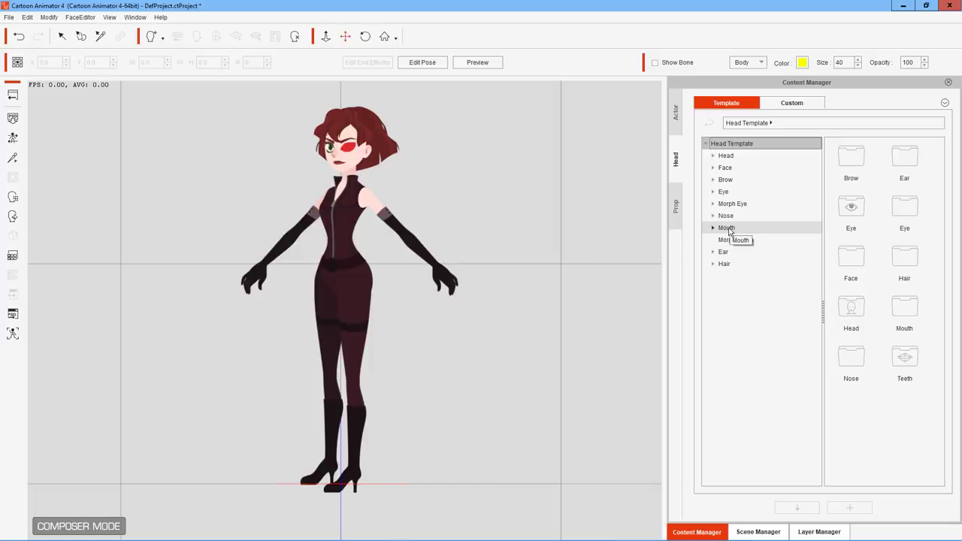
pyautogui.click(677, 206)
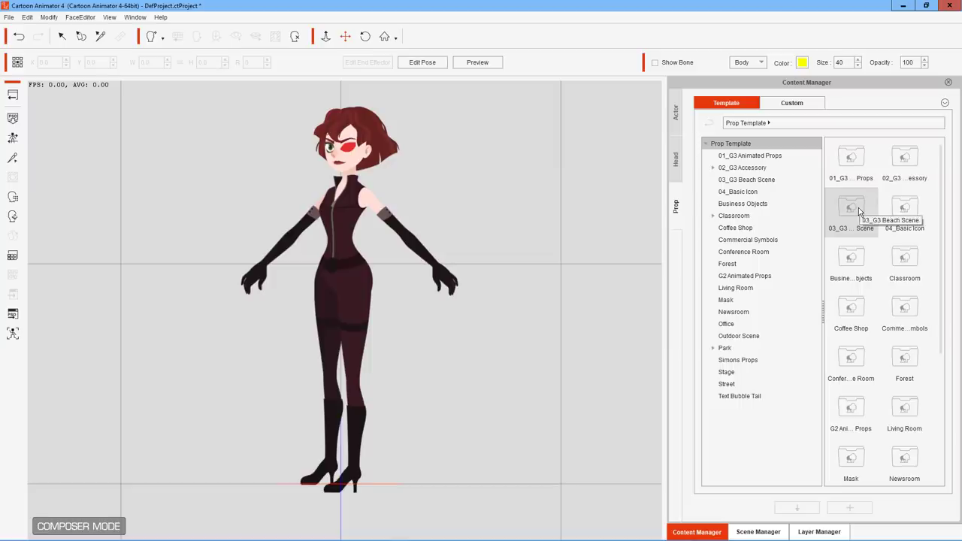
# Switch to File Explorer's Reallusion Template folder, move the archiving progress window clear of the files and select the Cartoon Animator 4 Template folder.
pyautogui.click(46, 534)
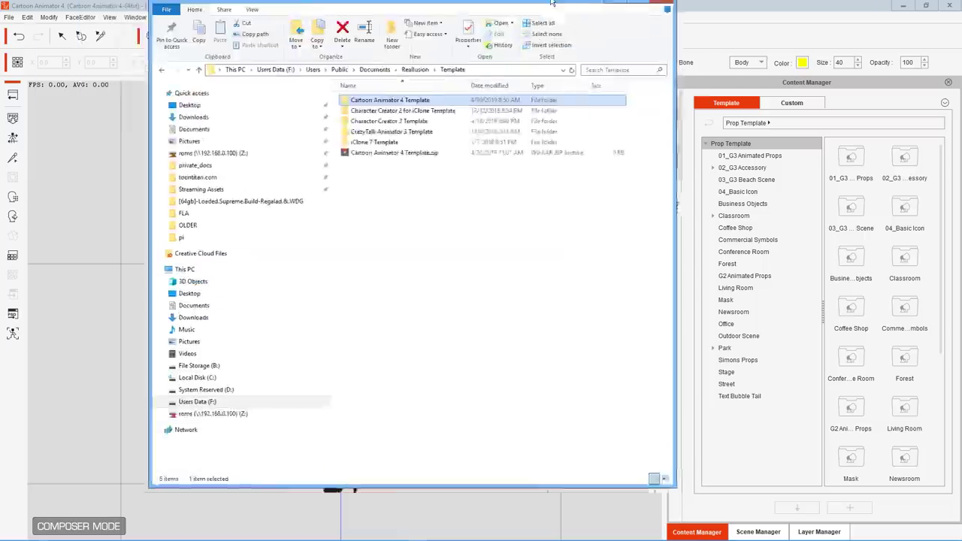
pyautogui.moveTo(553, 3); pyautogui.dragTo(855, 36)
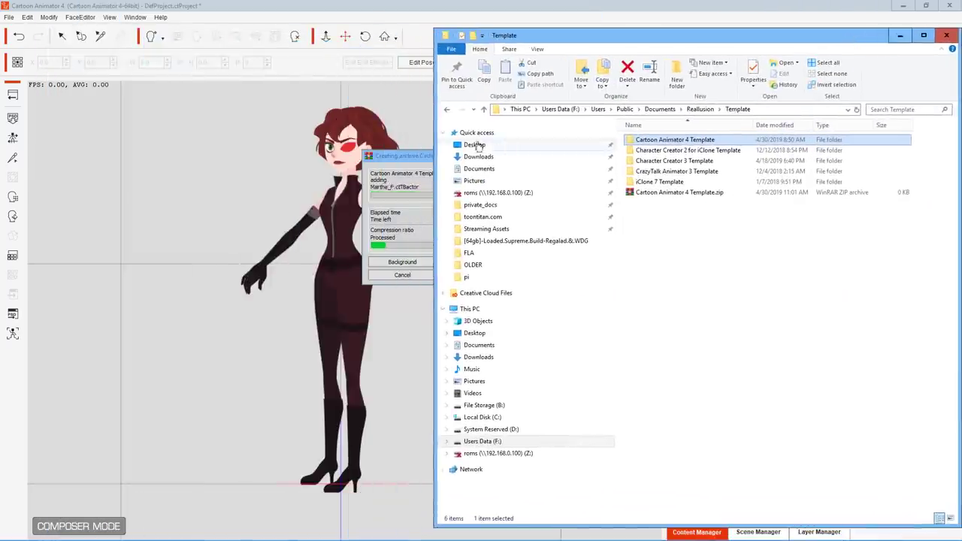
pyautogui.moveTo(424, 162); pyautogui.dragTo(308, 160)
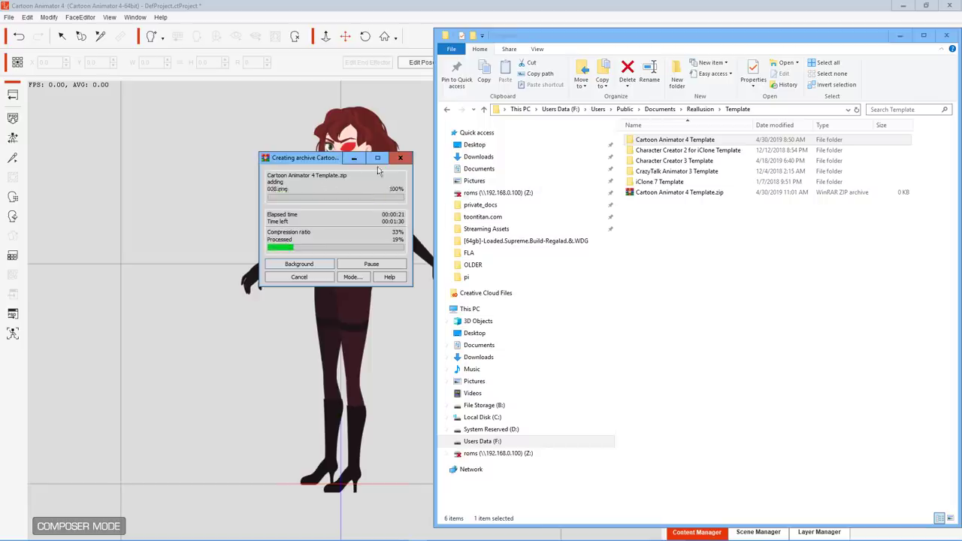
pyautogui.moveTo(328, 160); pyautogui.dragTo(626, 228)
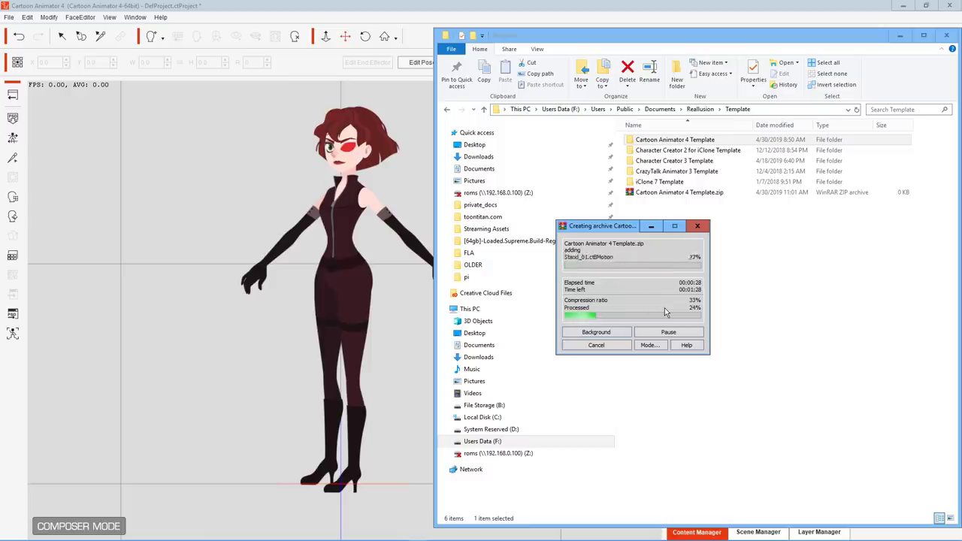
pyautogui.moveTo(602, 227); pyautogui.dragTo(421, 247)
pyautogui.click(632, 140)
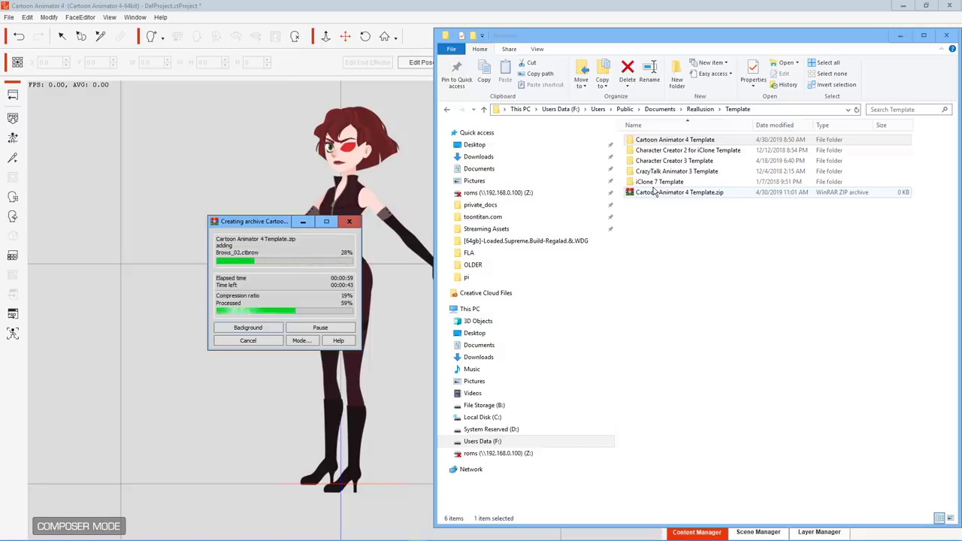
# Rearrange the File Explorer and archiving progress windows so both are readable, and show the Template folder's full path.
pyautogui.moveTo(573, 40); pyautogui.dragTo(592, 103)
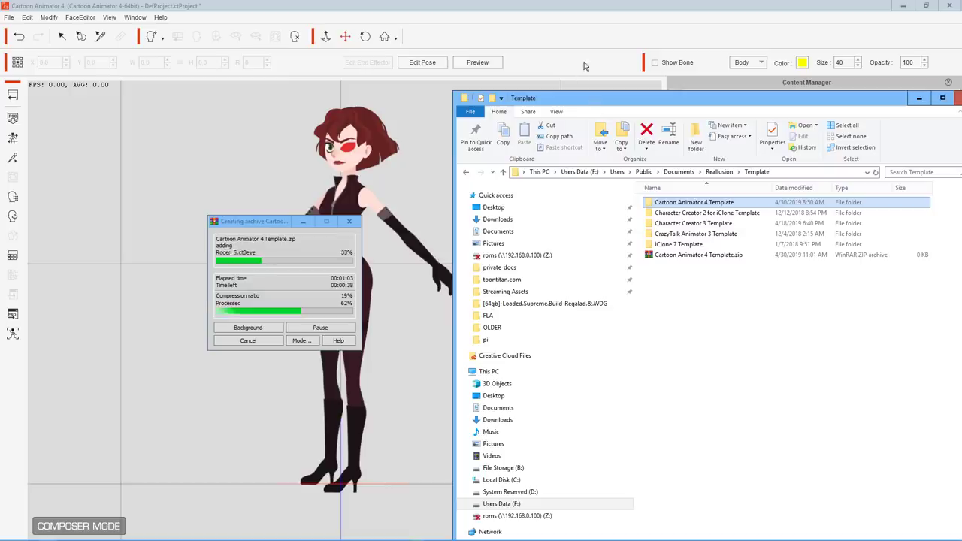
pyautogui.moveTo(250, 229); pyautogui.dragTo(740, 284)
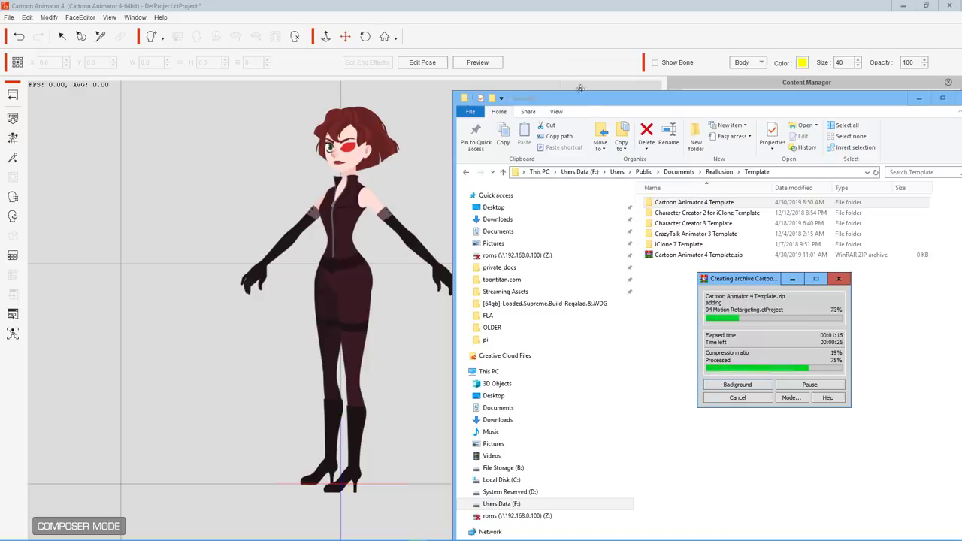
pyautogui.moveTo(585, 101); pyautogui.dragTo(294, 42)
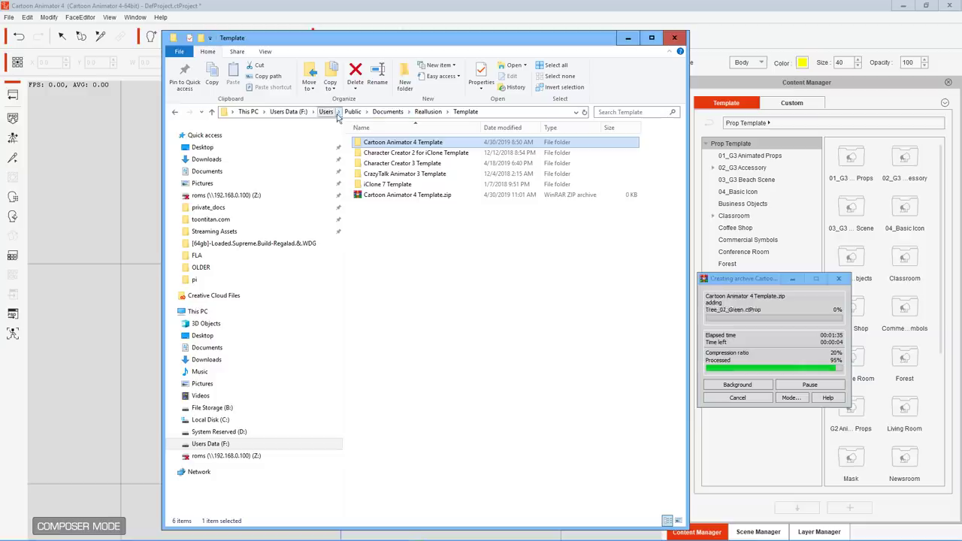
pyautogui.click(476, 112)
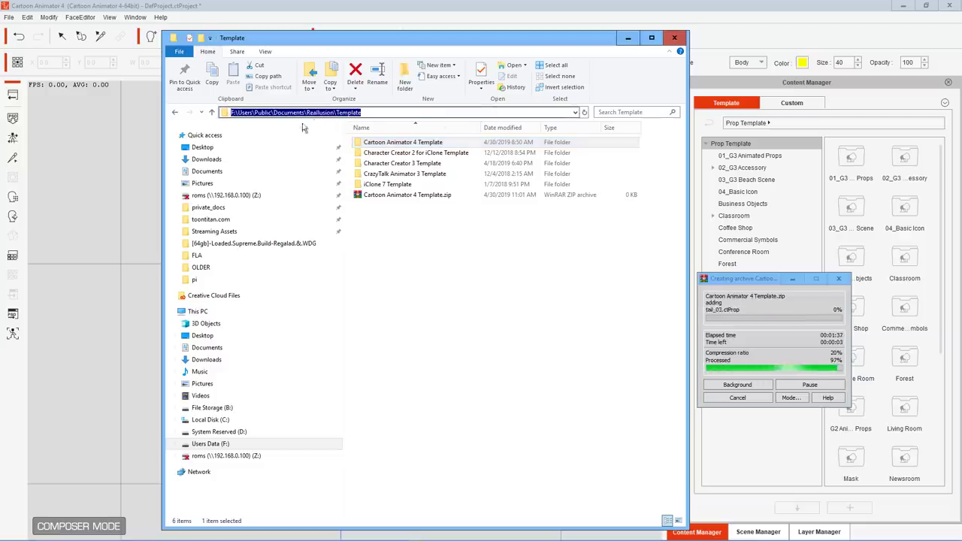
pyautogui.click(255, 113)
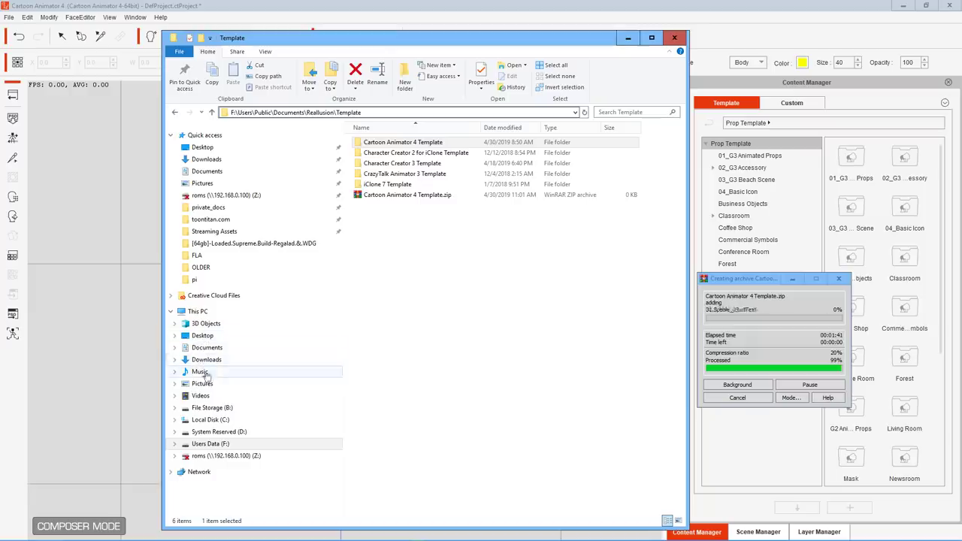
# Navigate from This PC through Users Data (F:), Users, Public and Documents to the Reallusion folder, and look inside its Custom folder.
pyautogui.click(198, 311)
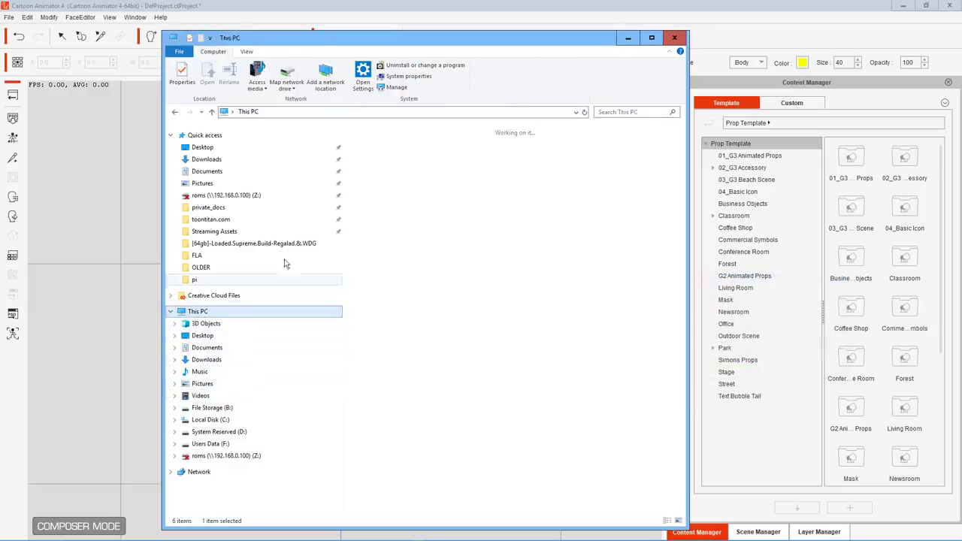
pyautogui.doubleClick(511, 322)
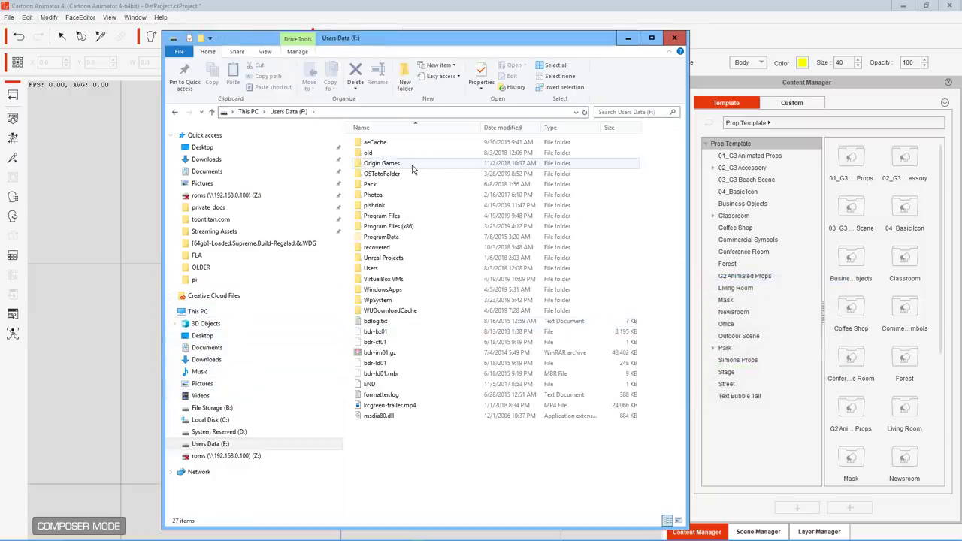
pyautogui.doubleClick(371, 269)
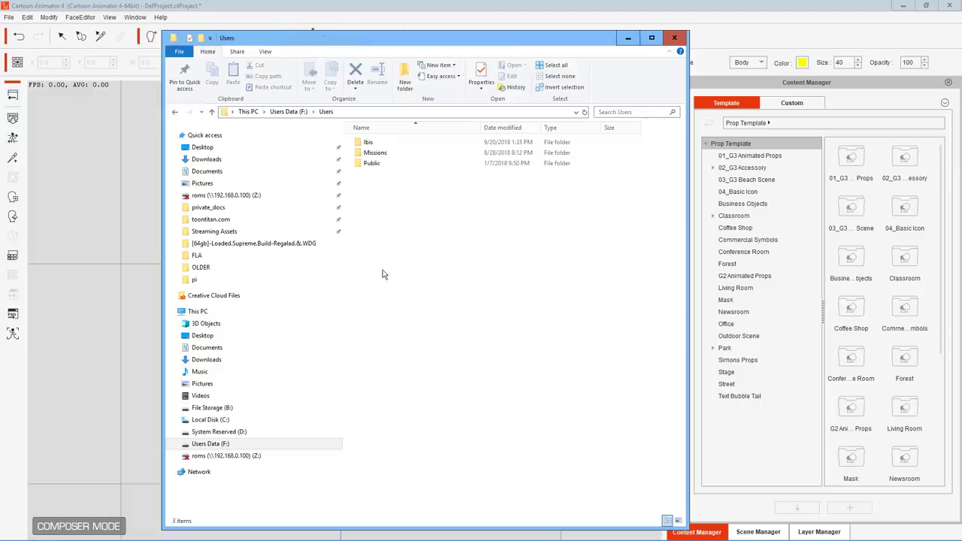
pyautogui.doubleClick(393, 167)
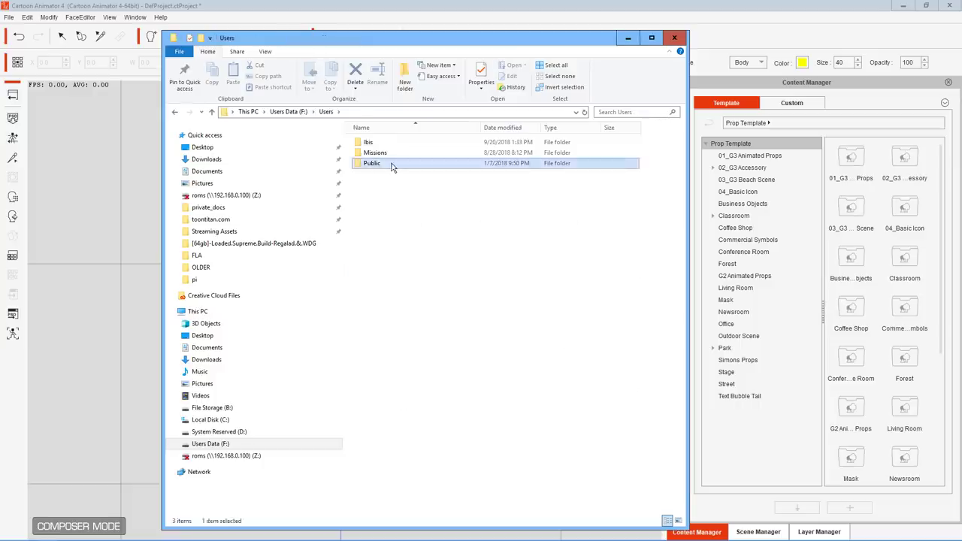
pyautogui.click(399, 146)
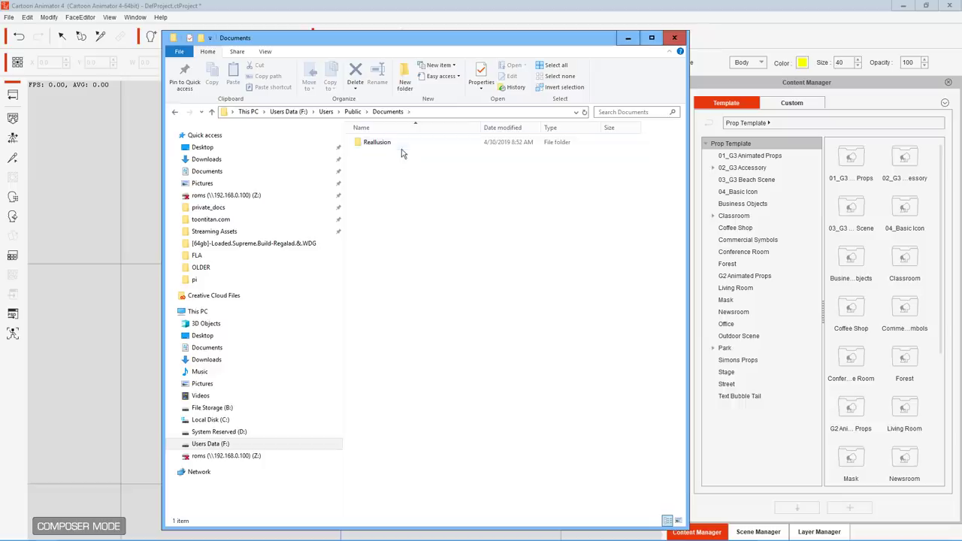
pyautogui.doubleClick(406, 143)
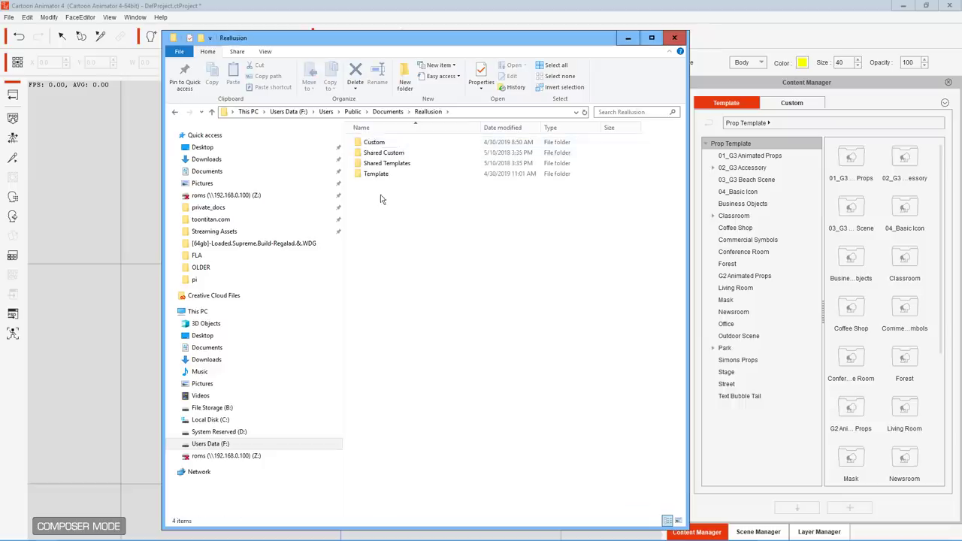
pyautogui.doubleClick(371, 143)
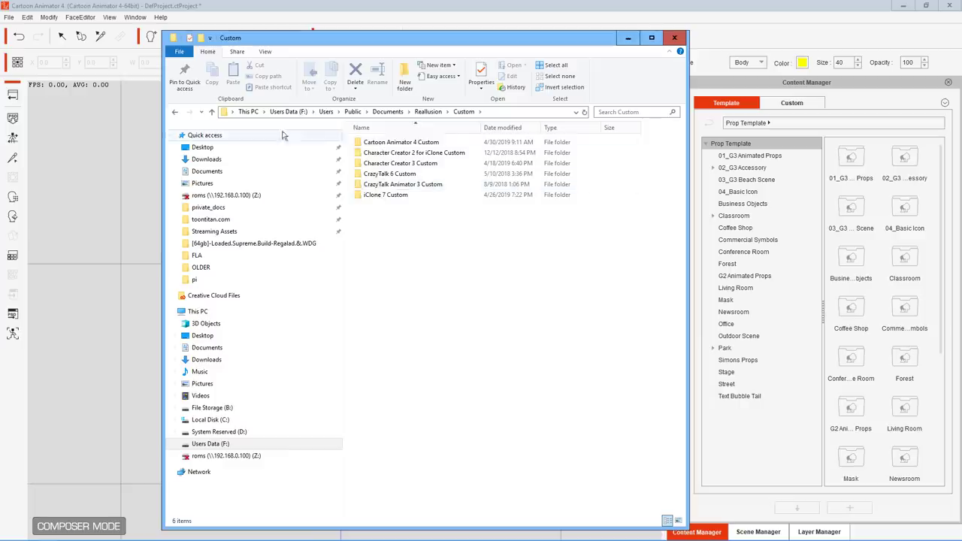
pyautogui.click(174, 112)
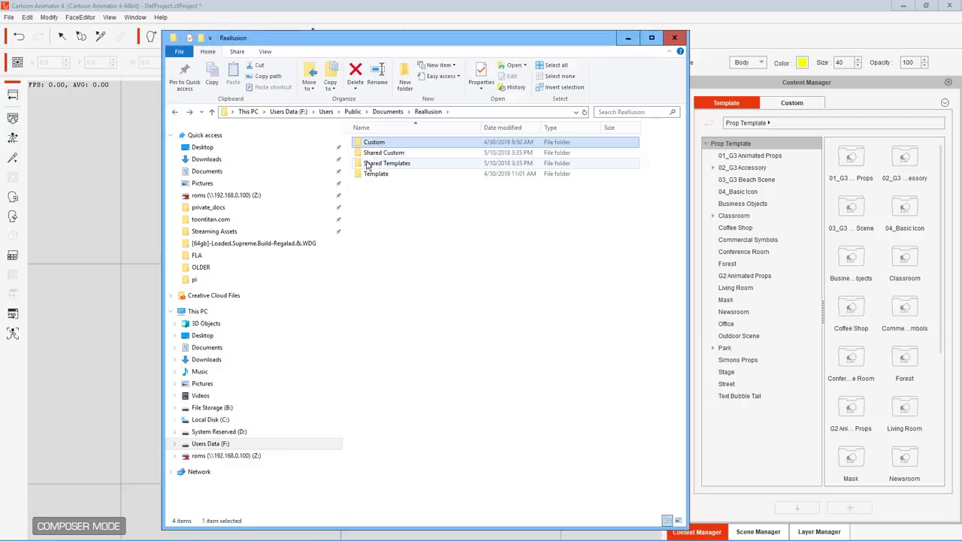
# Move the File Explorer window clear of the Content Manager, open the Template folder and select Cartoon Animator 4 Template.zip.
pyautogui.moveTo(392, 41); pyautogui.dragTo(267, 40)
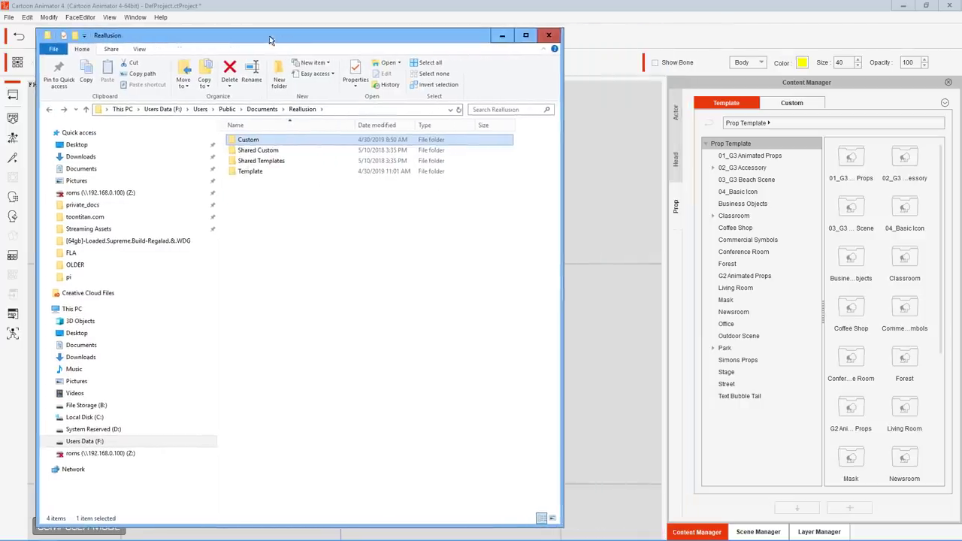
pyautogui.click(277, 172)
pyautogui.doubleClick(277, 172)
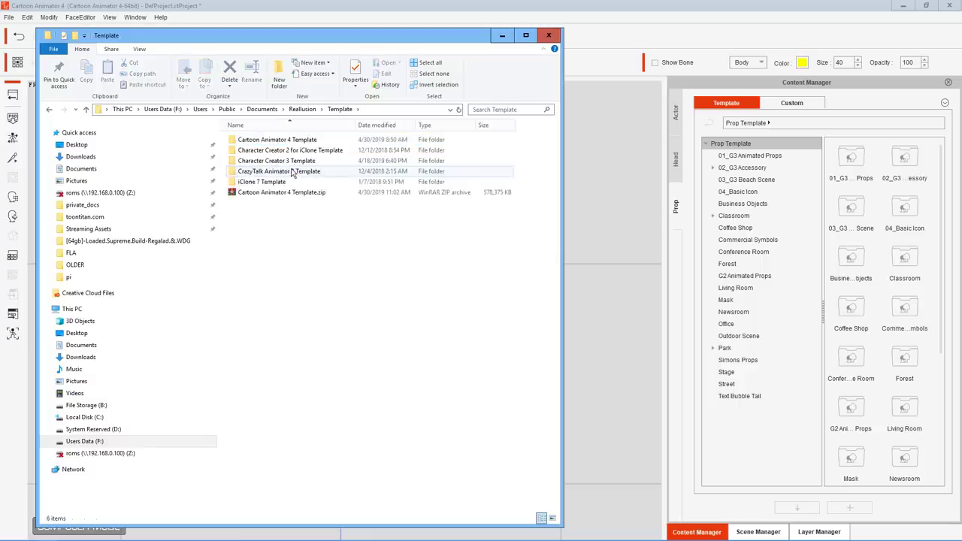
pyautogui.click(295, 195)
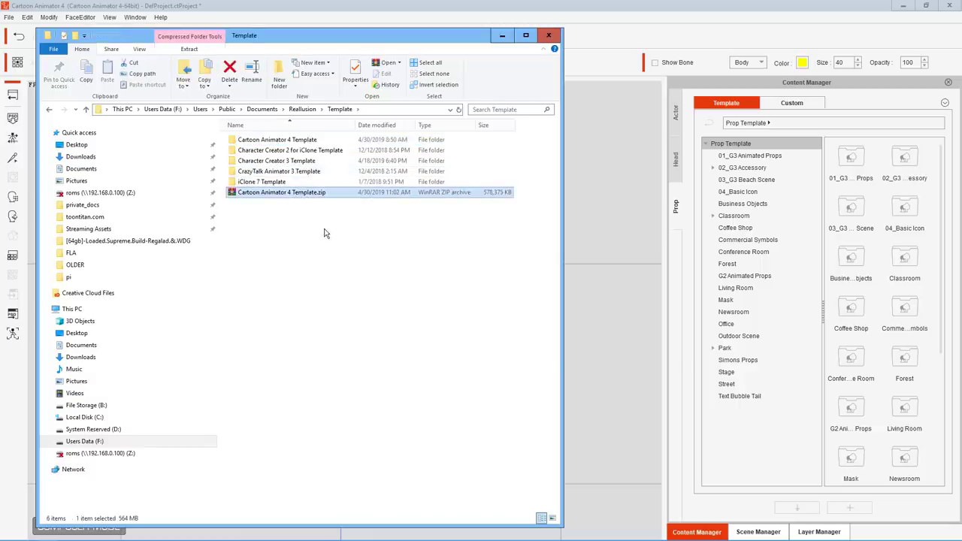
# Open the CrazyTalk Animator 3 Template folder and copy all the folders inside it.
pyautogui.click(235, 173)
pyautogui.doubleClick(234, 172)
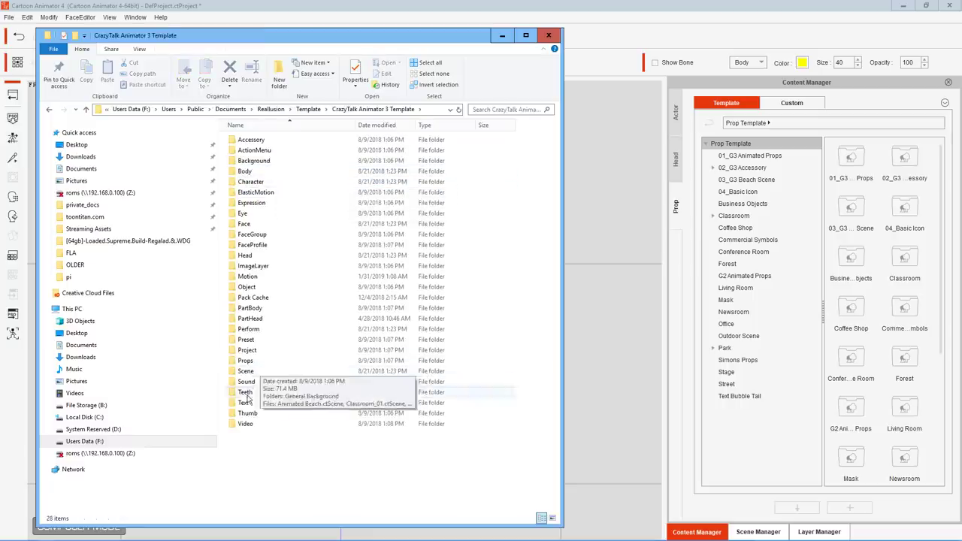
pyautogui.click(260, 143)
pyautogui.hotkey('ctrl', 'a')
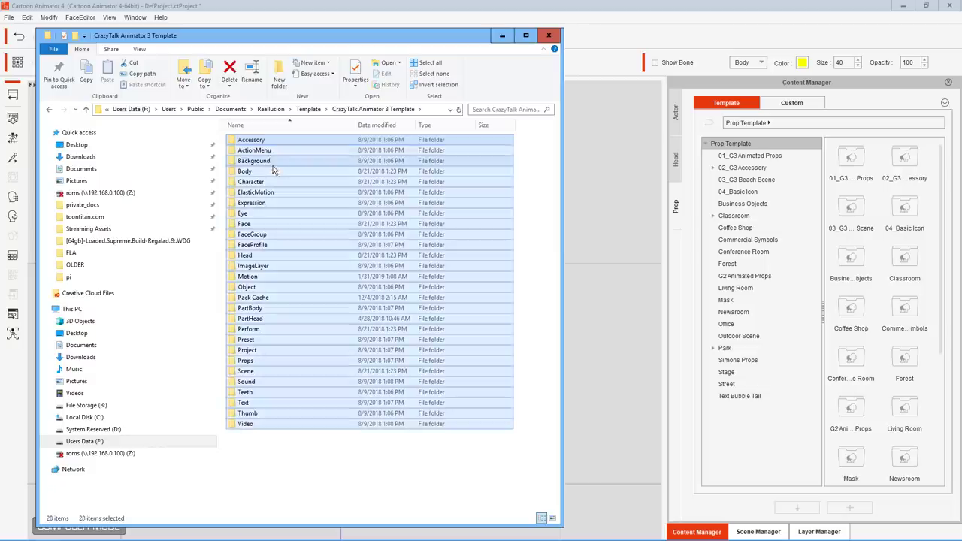
pyautogui.rightClick(277, 171)
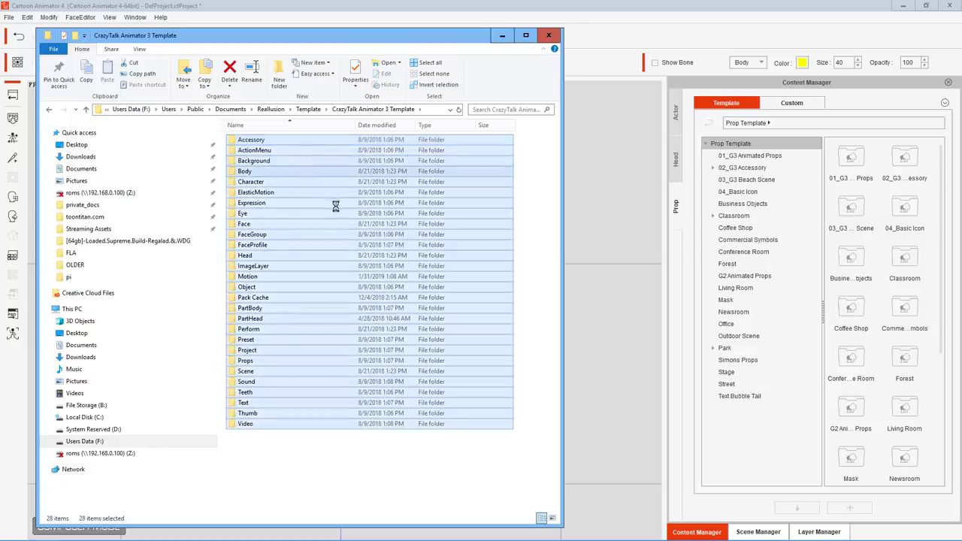
pyautogui.click(110, 348)
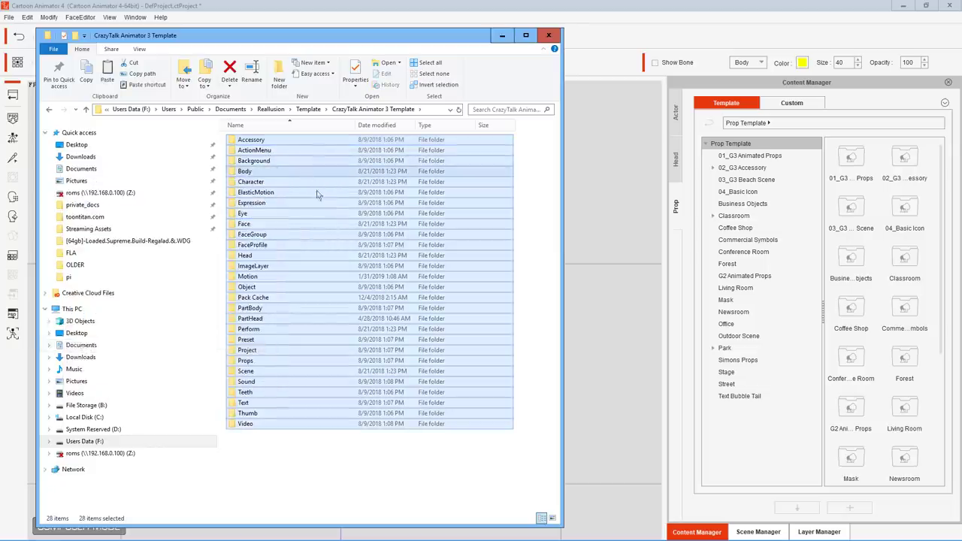
# Paste the copied folders into the Cartoon Animator 4 Template folder and move the copy progress window out of the way.
pyautogui.click(309, 110)
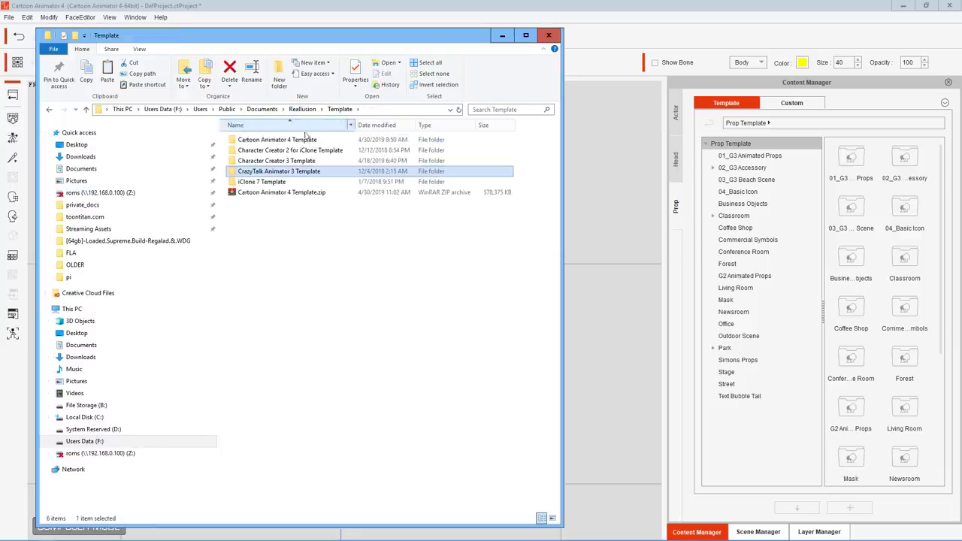
pyautogui.doubleClick(328, 142)
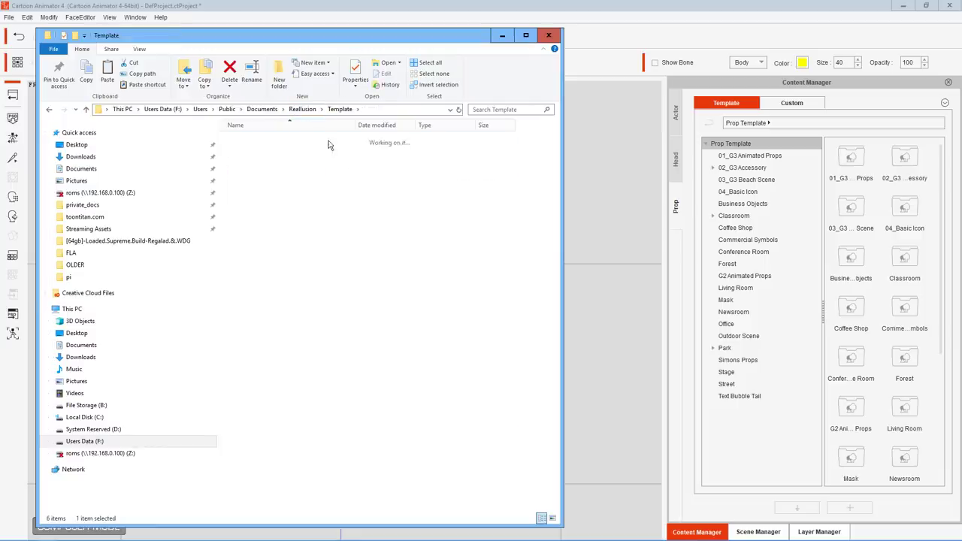
pyautogui.rightClick(303, 459)
pyautogui.click(235, 372)
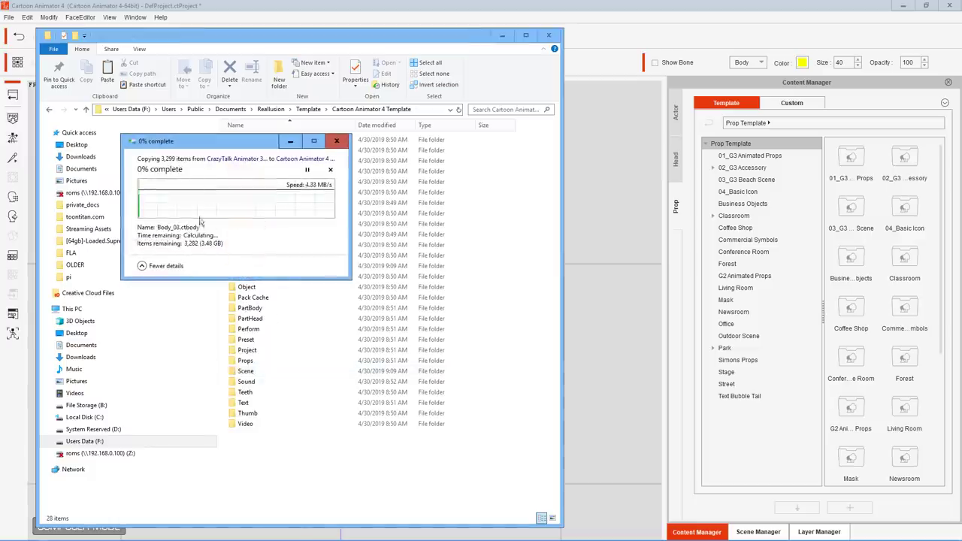
pyautogui.moveTo(240, 142); pyautogui.dragTo(557, 125)
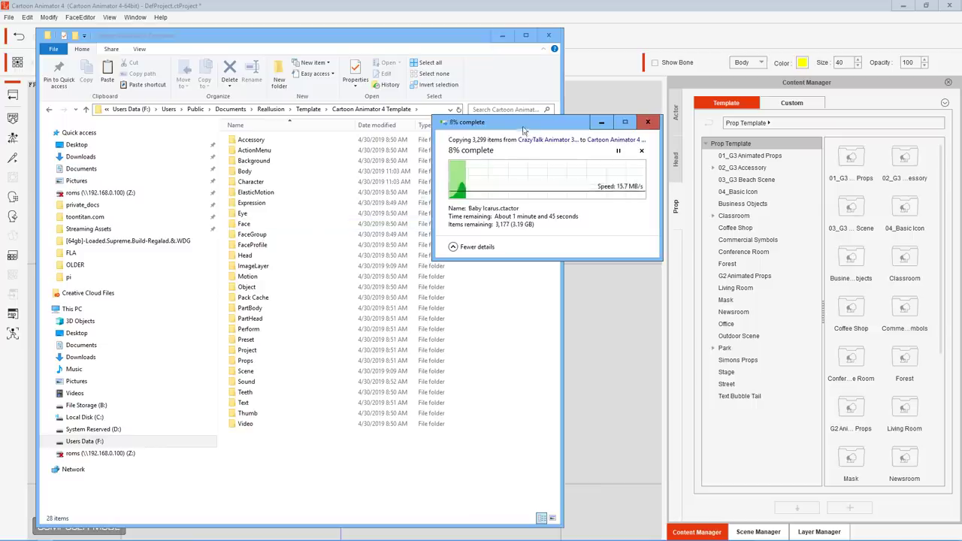
pyautogui.moveTo(523, 126); pyautogui.dragTo(674, 58)
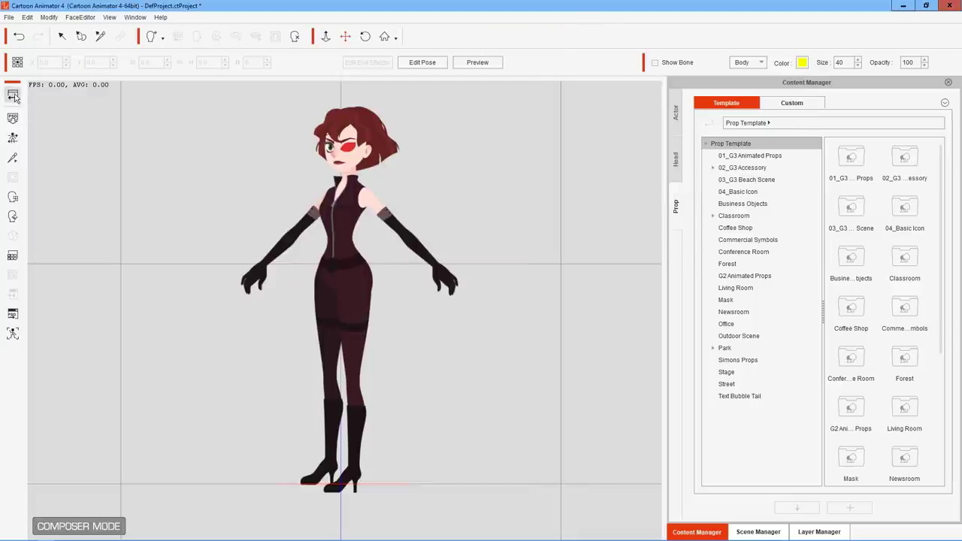
# Return from Composer mode to Stage mode, accepting the PSD disconnection, and show the Toon Titan character templates.
pyautogui.click(13, 96)
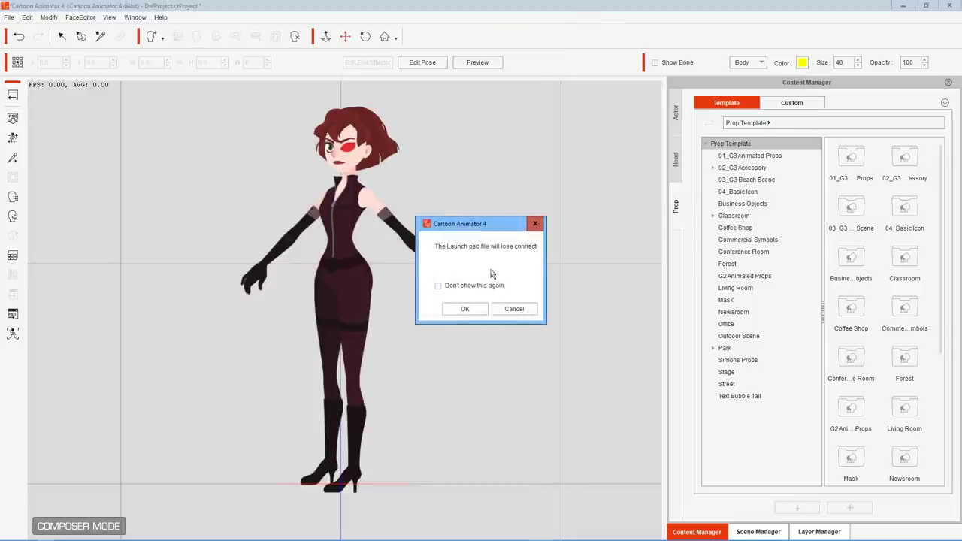
pyautogui.click(481, 309)
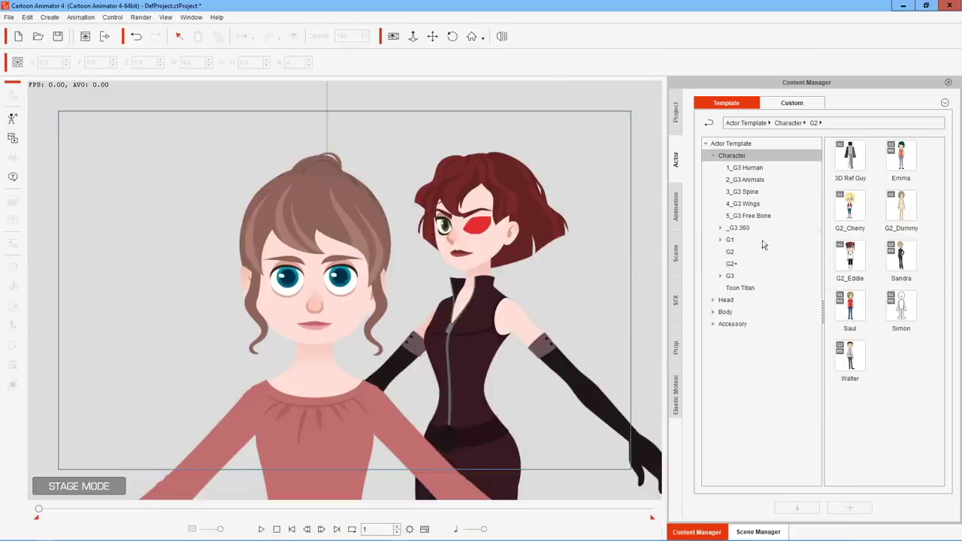
pyautogui.click(744, 168)
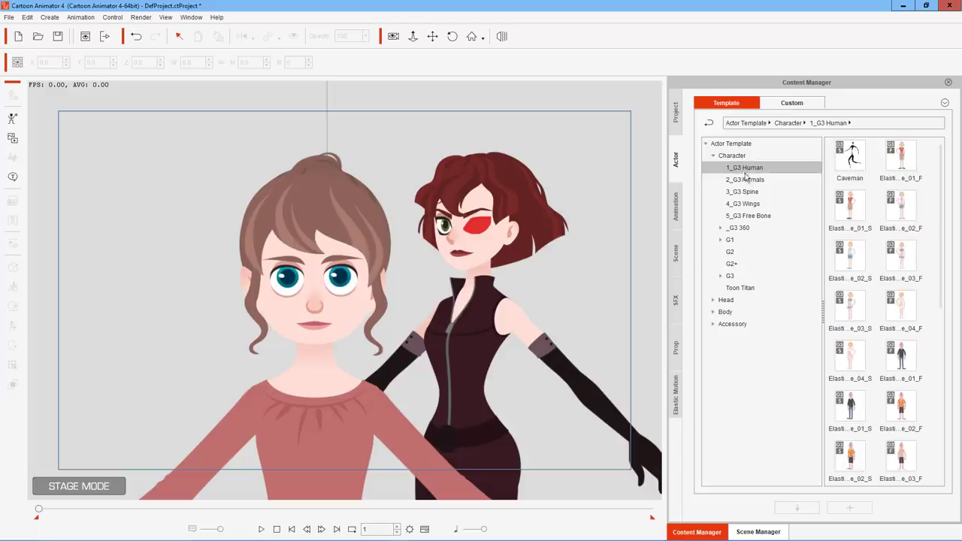
pyautogui.click(745, 288)
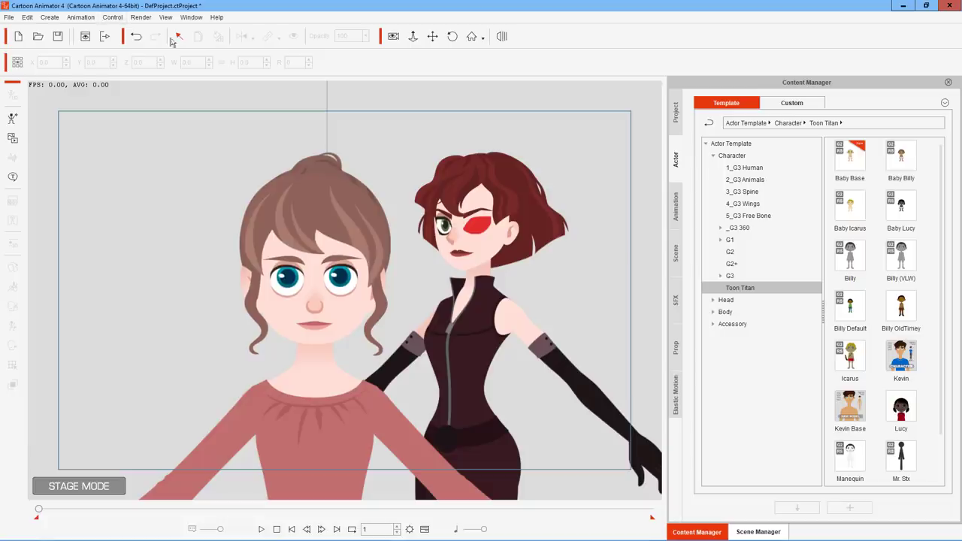
# Add the Kevin character to the stage and position him beside the brown-haired woman at about X -22.1, Y -7.4.
pyautogui.moveTo(900, 358); pyautogui.dragTo(188, 285)
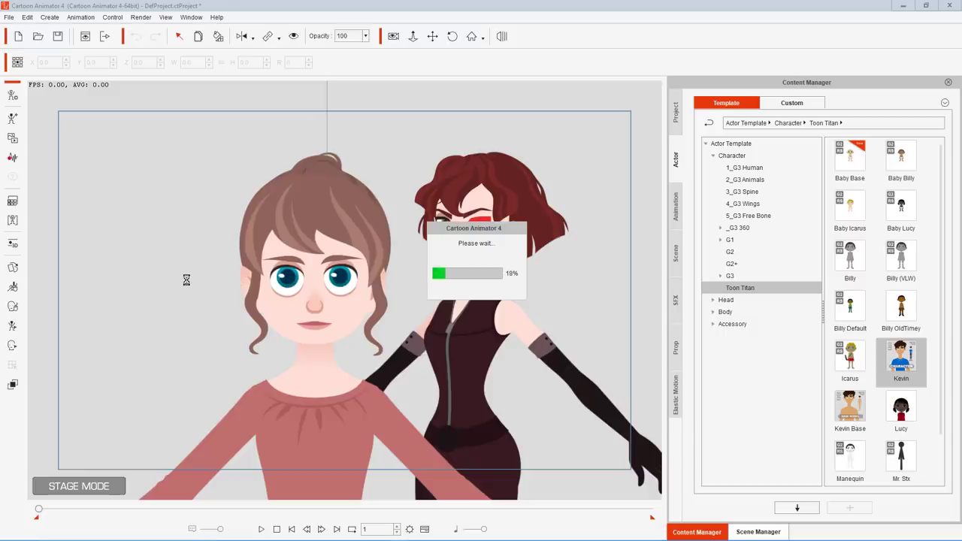
pyautogui.moveTo(247, 239); pyautogui.dragTo(228, 262)
pyautogui.moveTo(241, 338)
pyautogui.mouseDown()
pyautogui.moveTo(236, 350)
pyautogui.moveTo(244, 346)
pyautogui.mouseUp()
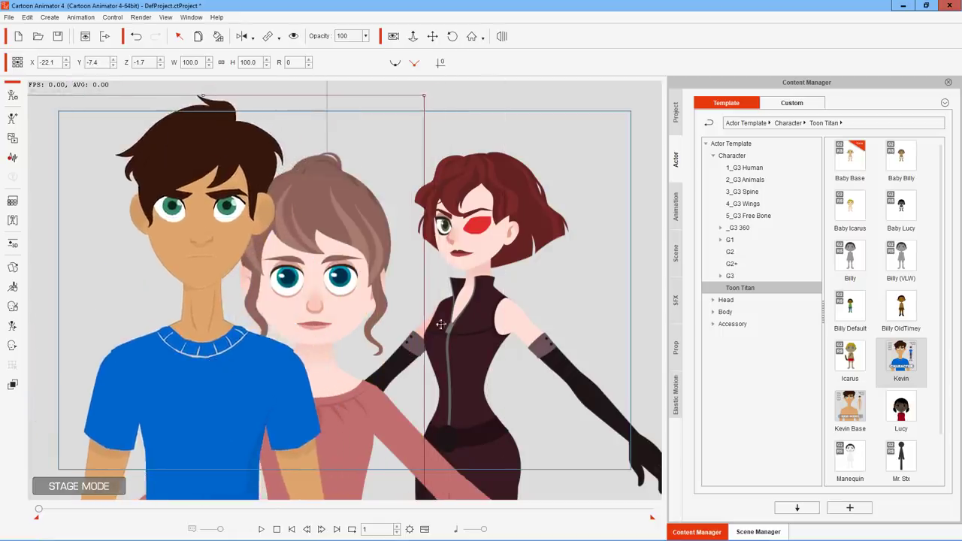
# Try to place another Kevin from the Toon Titan templates over the selected red-haired woman.
pyautogui.click(483, 318)
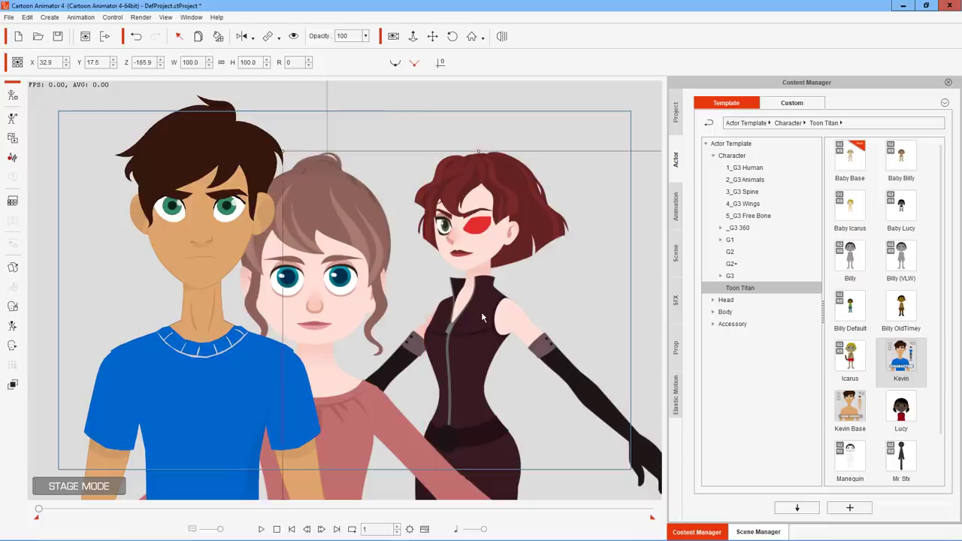
pyautogui.moveTo(904, 360); pyautogui.dragTo(478, 306)
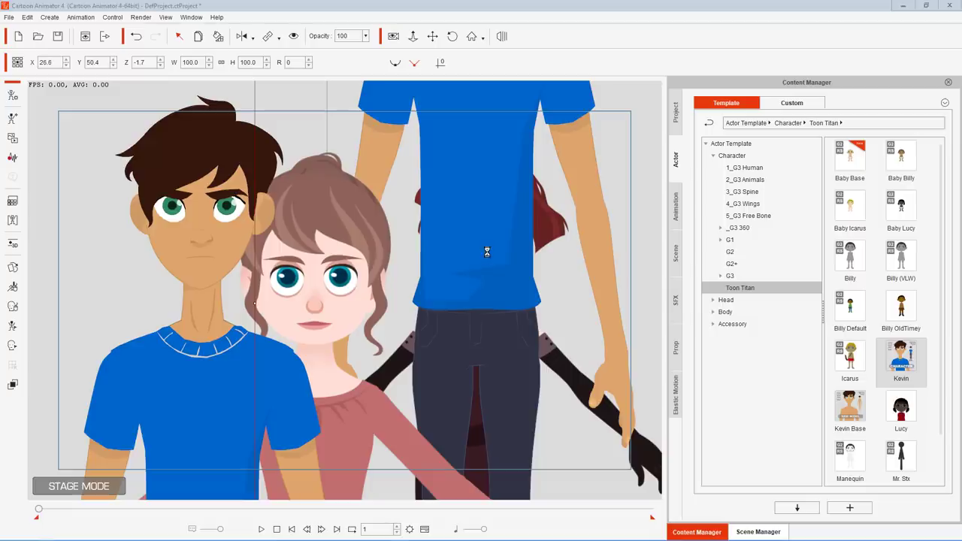
# Select the first Kevin and move him away from the brown-haired woman to about X -30.6, Y -9.8.
pyautogui.click(192, 239)
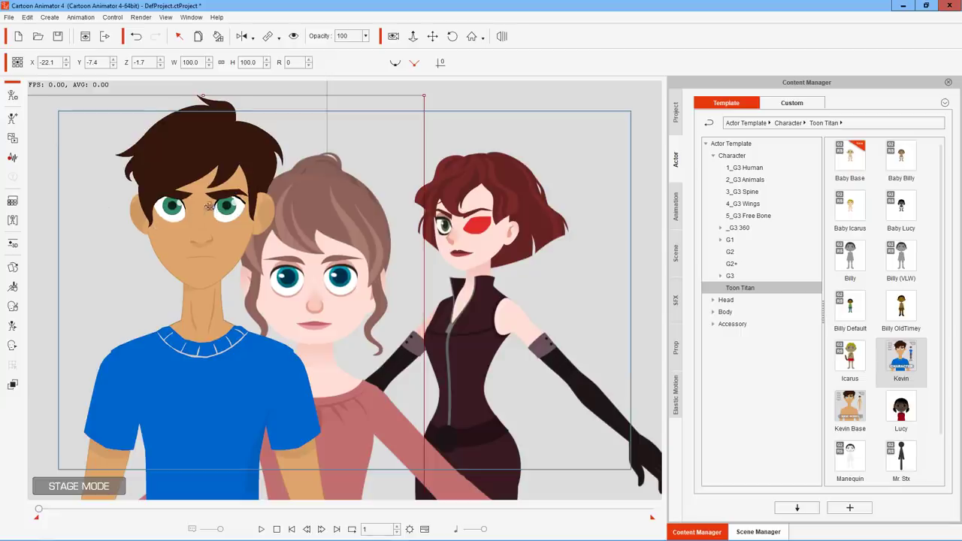
pyautogui.moveTo(209, 206); pyautogui.dragTo(160, 219)
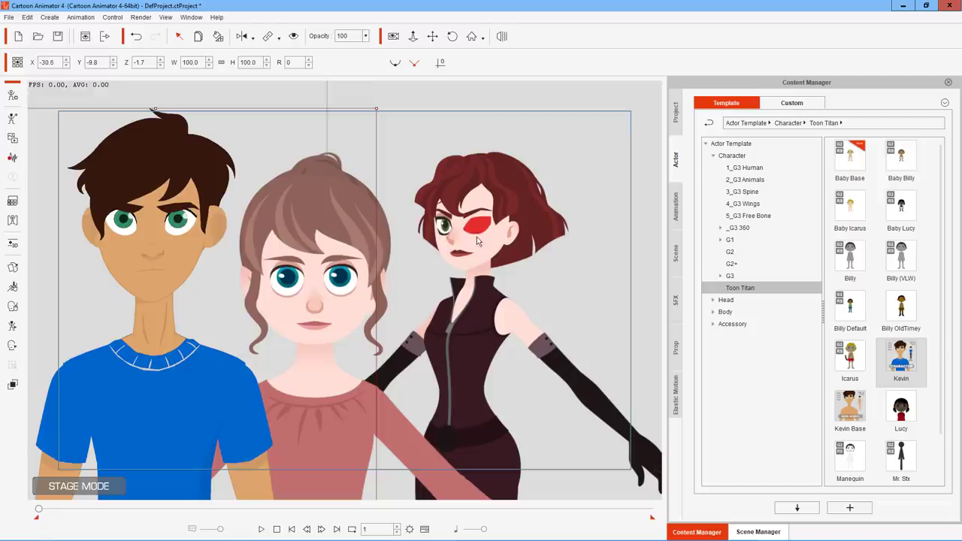
# Select the red-haired woman on the stage and open her in Composer mode.
pyautogui.click(477, 236)
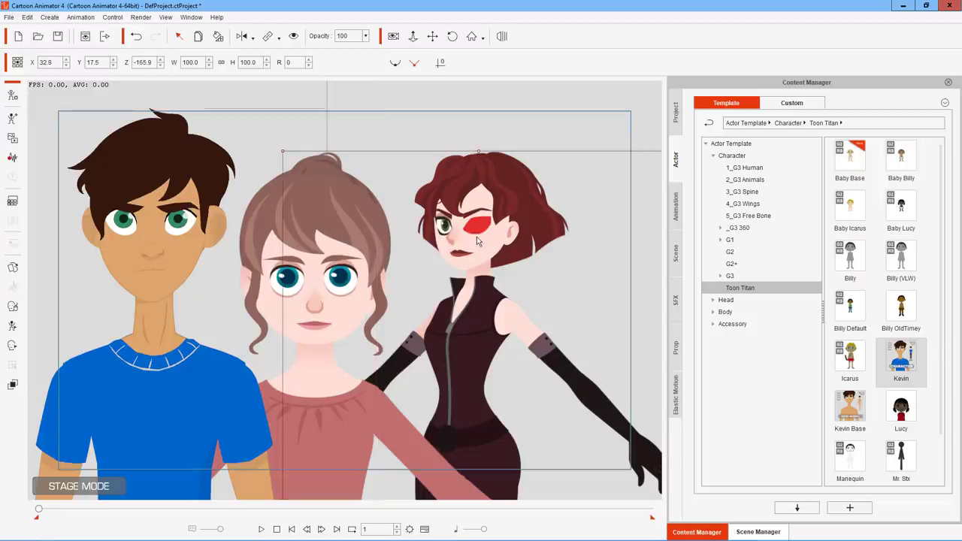
pyautogui.click(15, 96)
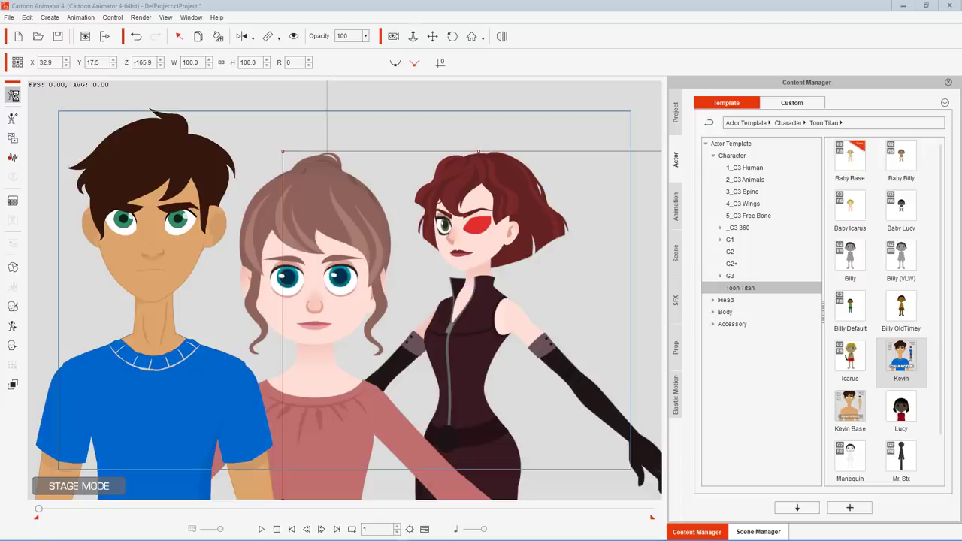
pyautogui.click(14, 95)
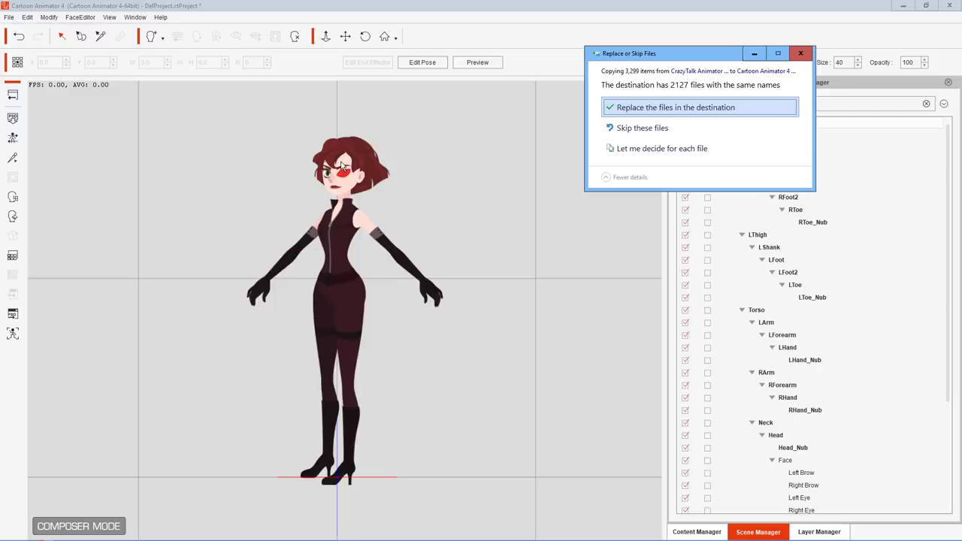
# Move the file conflict dialog clear of the Scene Manager and replace the same-named files in the destination.
pyautogui.moveTo(696, 59); pyautogui.dragTo(558, 109)
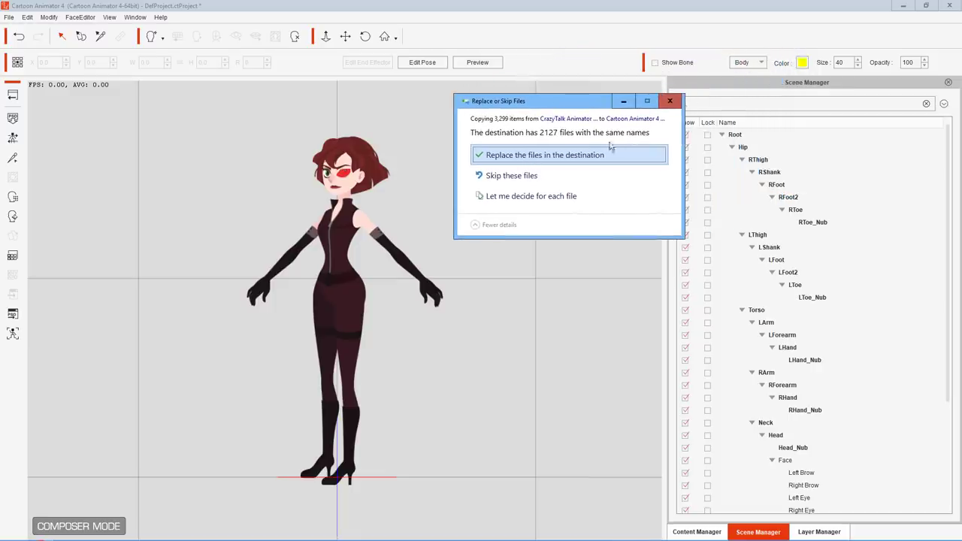
pyautogui.click(529, 157)
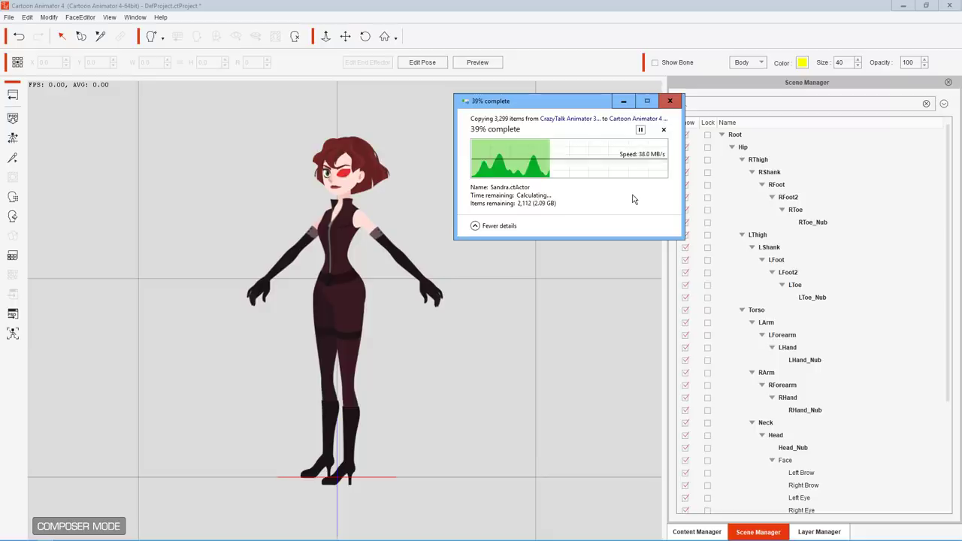
# Minimize the file copy progress window and select the red-haired woman's back hair in the composer.
pyautogui.moveTo(591, 106); pyautogui.dragTo(722, 200)
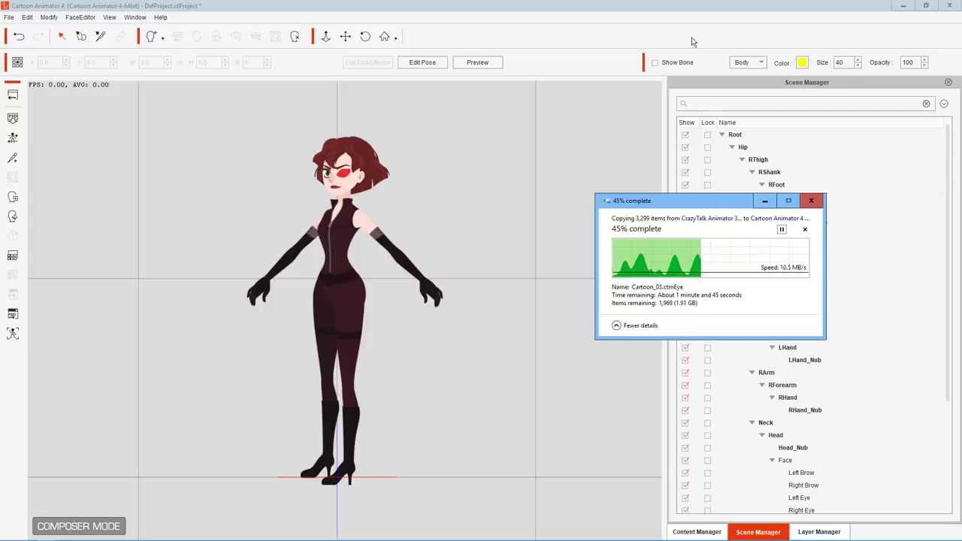
pyautogui.click(764, 201)
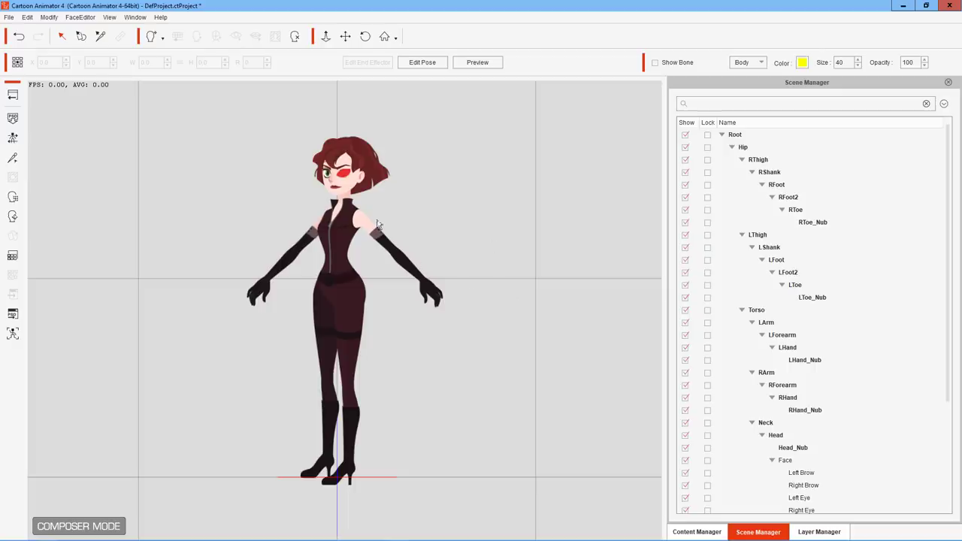
pyautogui.click(342, 176)
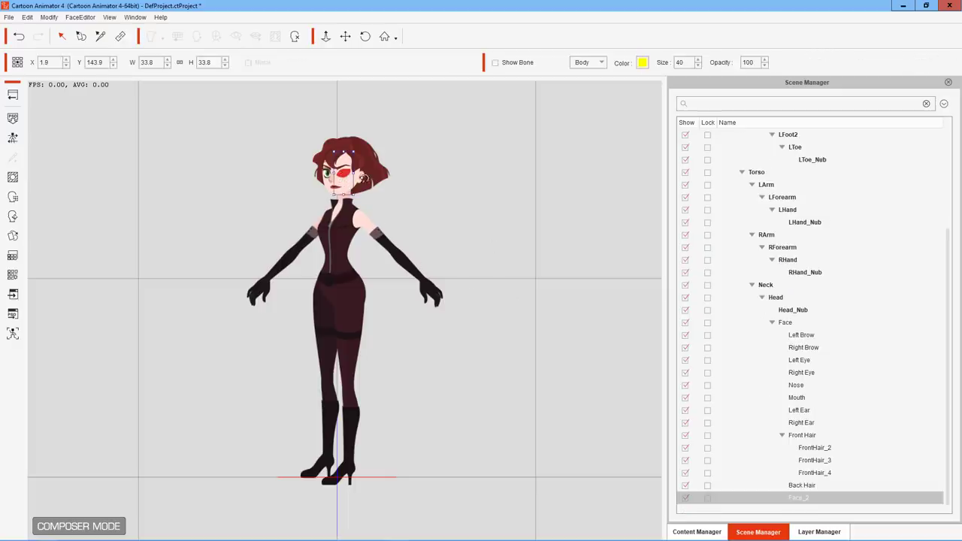
pyautogui.click(367, 183)
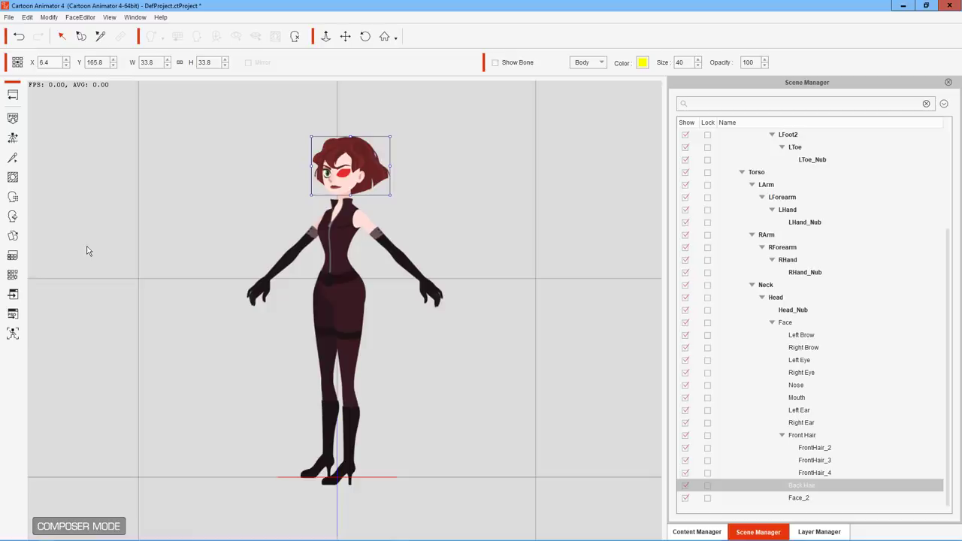
# Save the red-haired woman's head to the custom Head library as GirlFace and deselect the part.
pyautogui.click(807, 533)
pyautogui.click(759, 532)
pyautogui.click(697, 532)
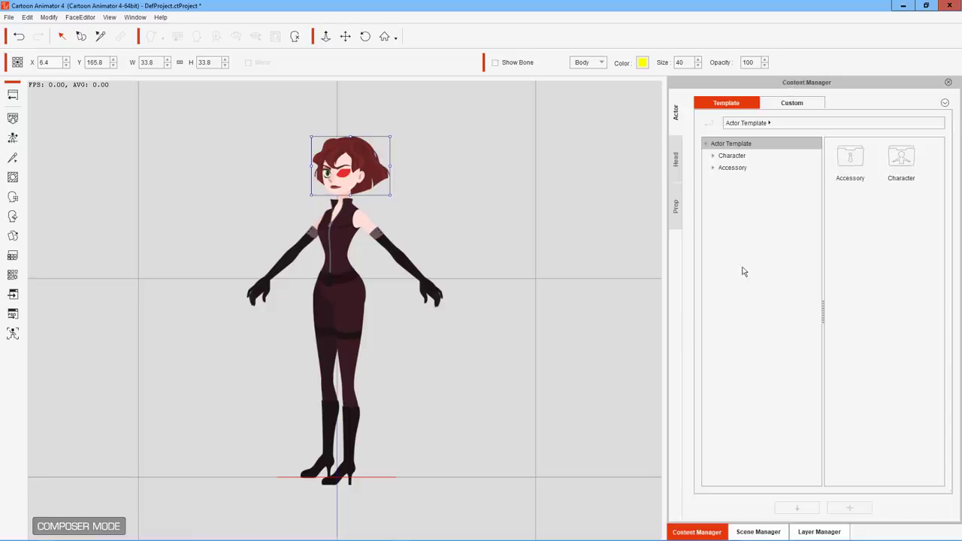
pyautogui.click(680, 159)
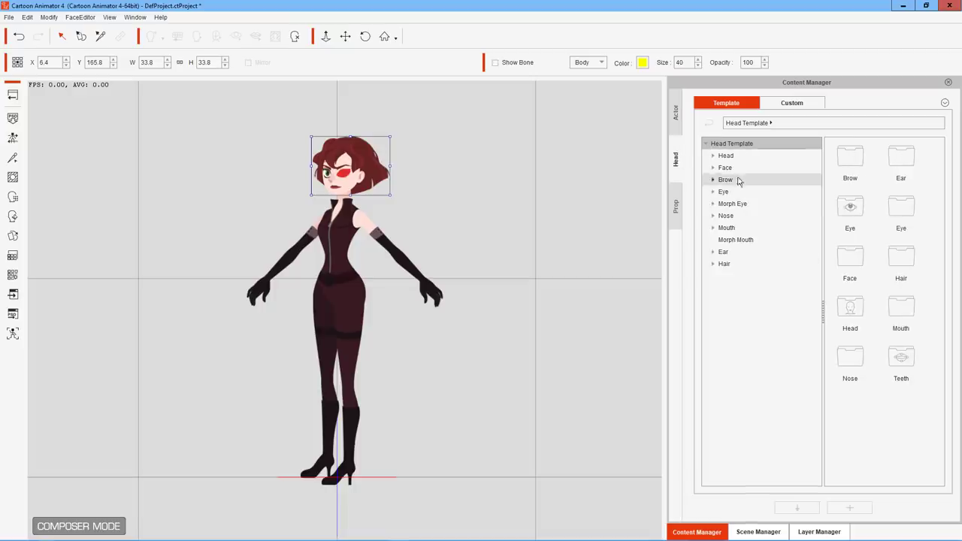
pyautogui.click(728, 156)
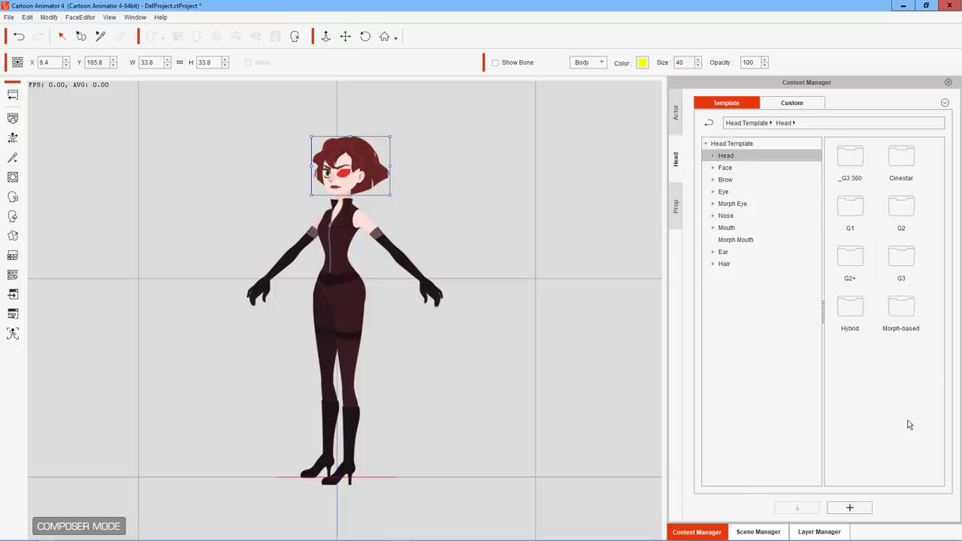
pyautogui.click(851, 509)
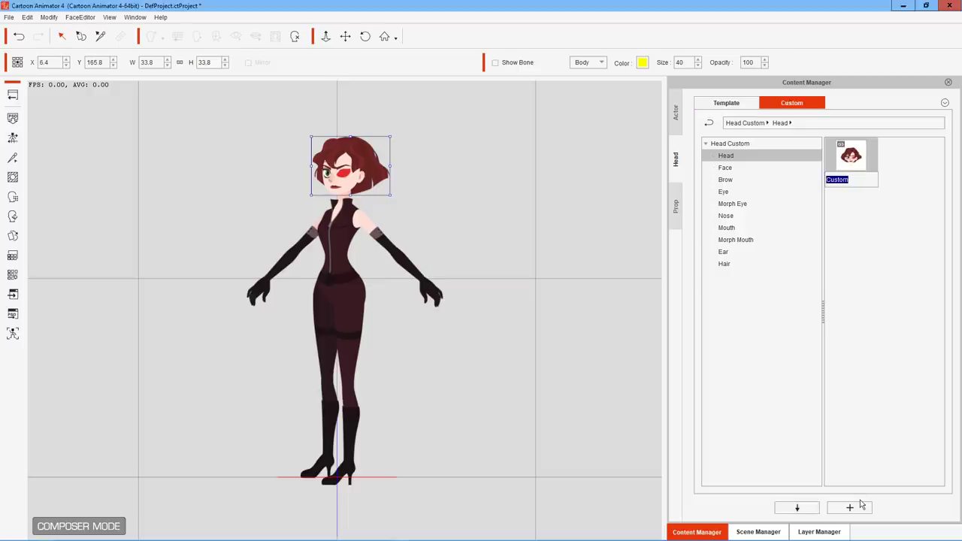
pyautogui.write('GirlFace')
pyautogui.press('Return')
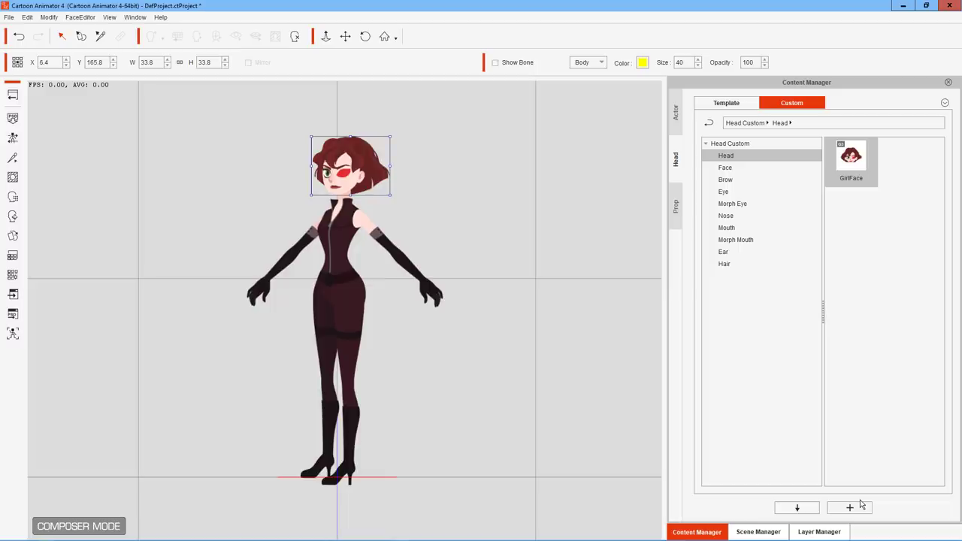
pyautogui.click(920, 459)
pyautogui.click(552, 185)
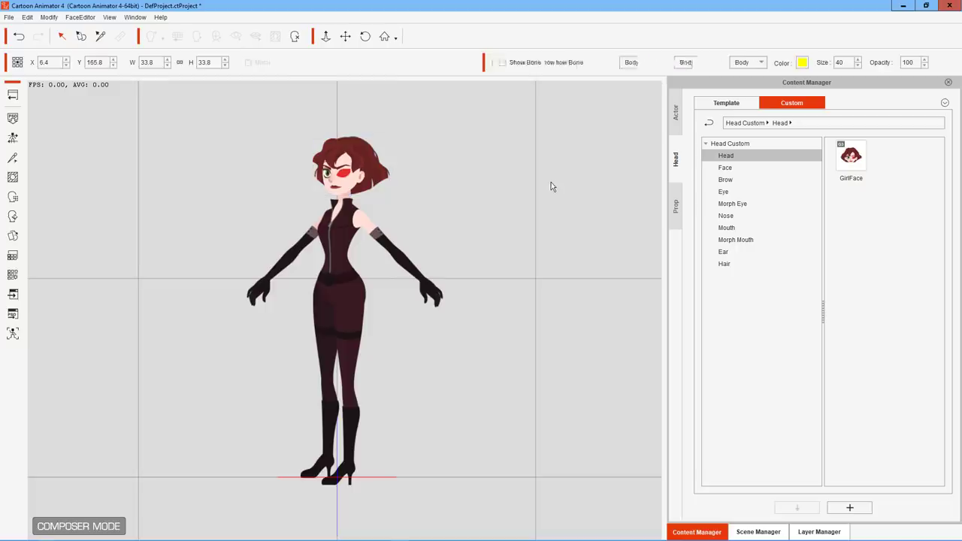
# Return to the stage, open Kevin in Composer mode and select the mouth area of his face.
pyautogui.click(13, 95)
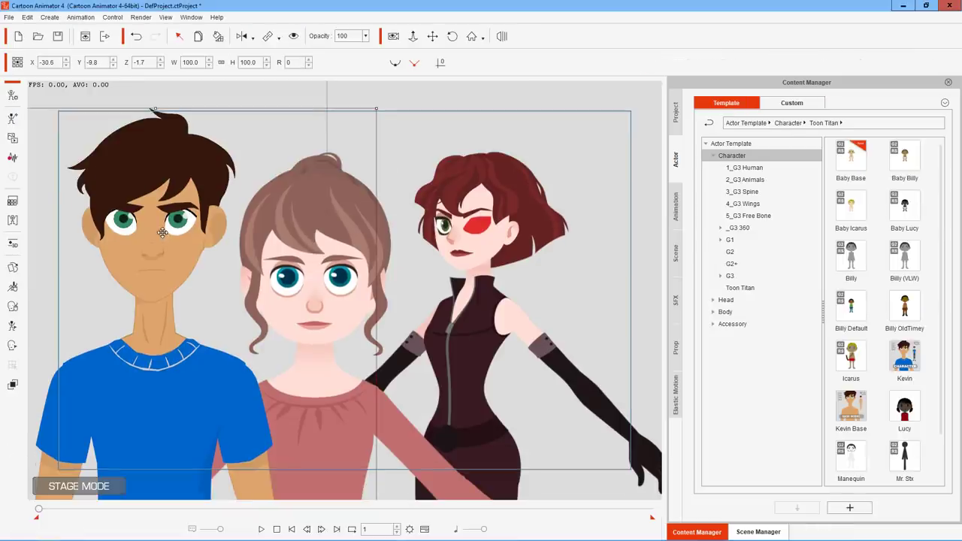
pyautogui.click(12, 97)
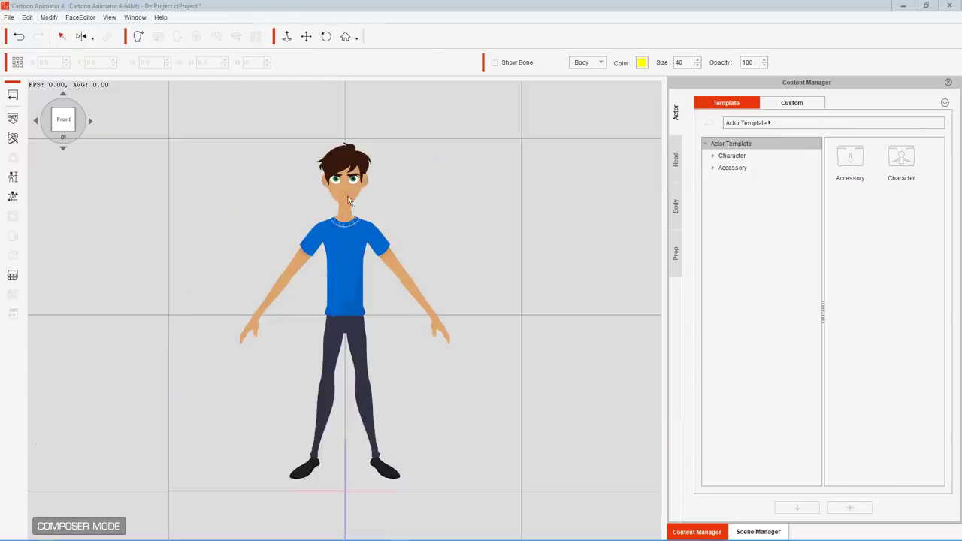
pyautogui.click(343, 194)
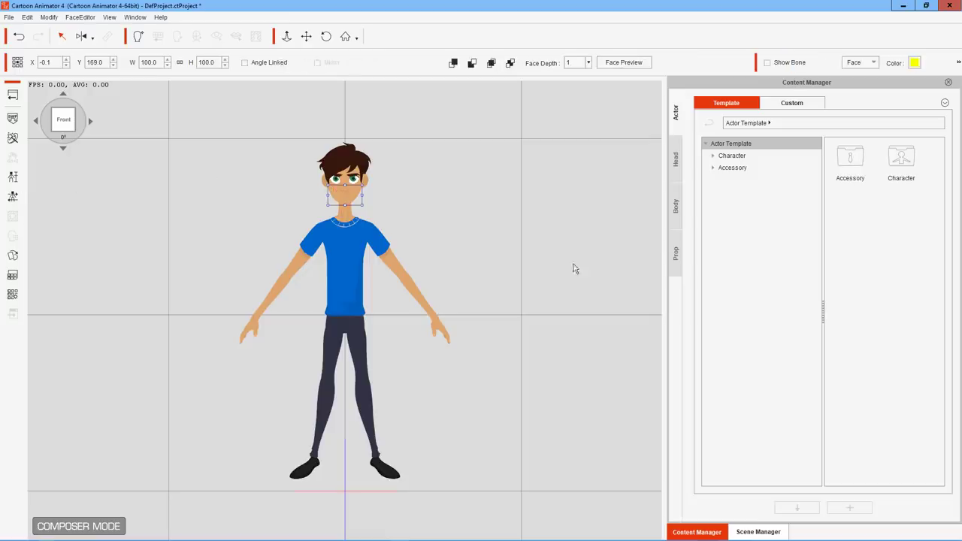
# Check the custom Head category of the Head library for the saved GirlFace head with Kevin in the composer.
pyautogui.click(759, 531)
pyautogui.click(697, 532)
pyautogui.click(677, 160)
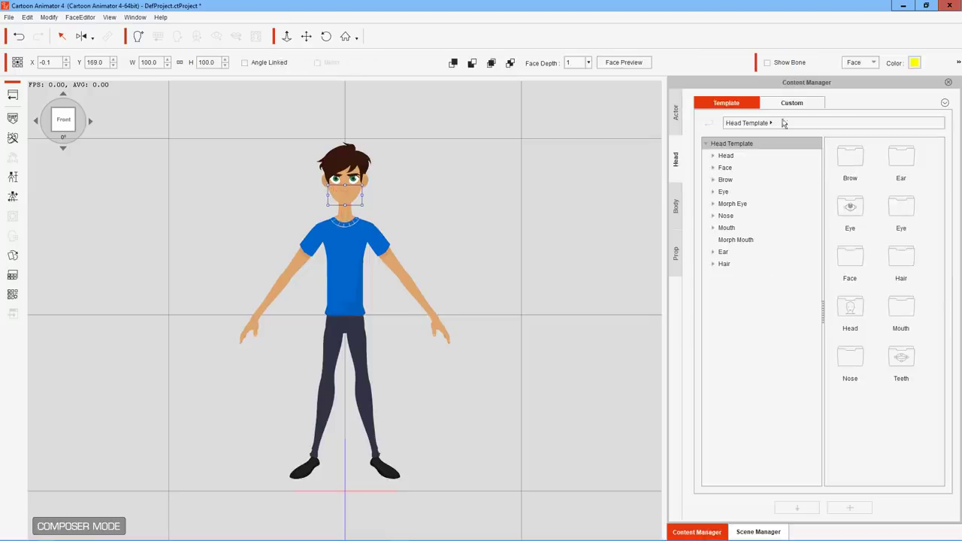
pyautogui.click(810, 106)
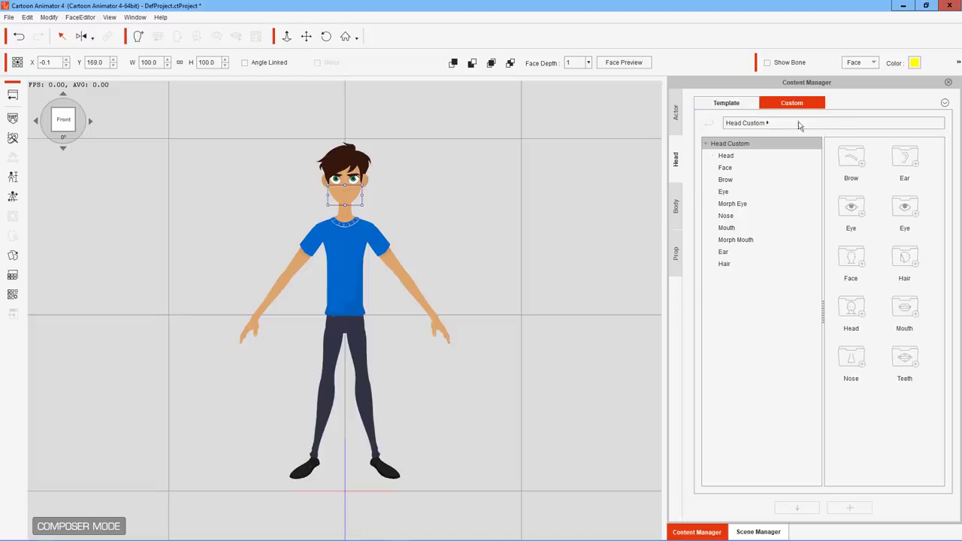
pyautogui.click(781, 158)
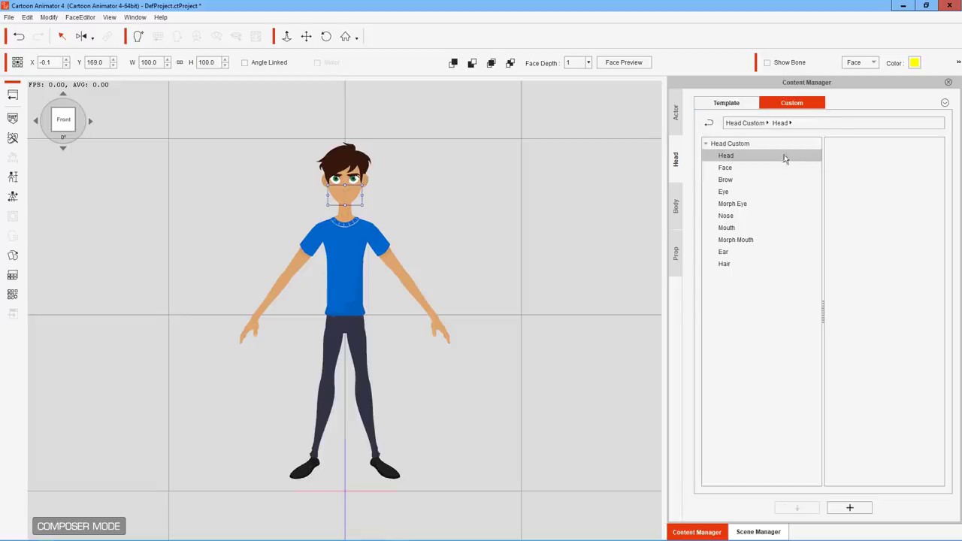
pyautogui.click(734, 147)
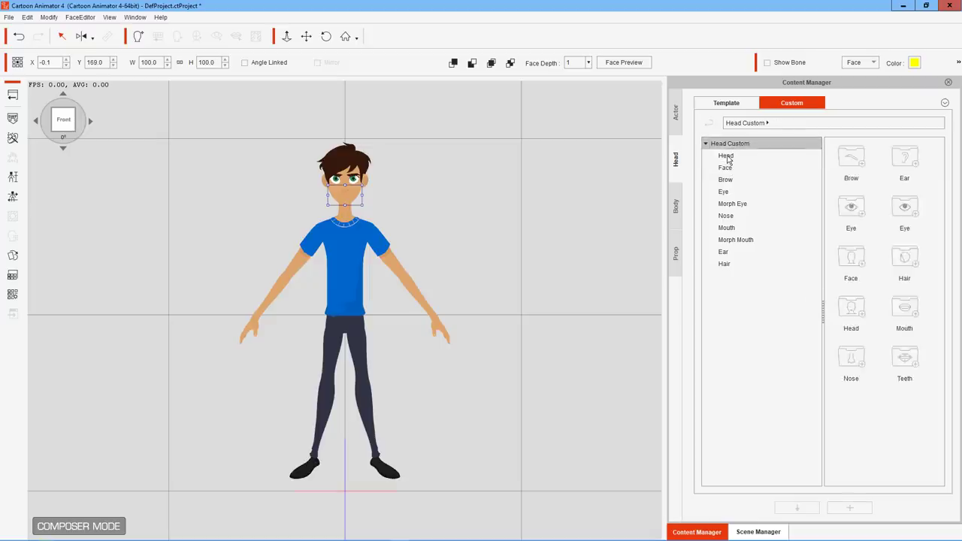
pyautogui.click(727, 158)
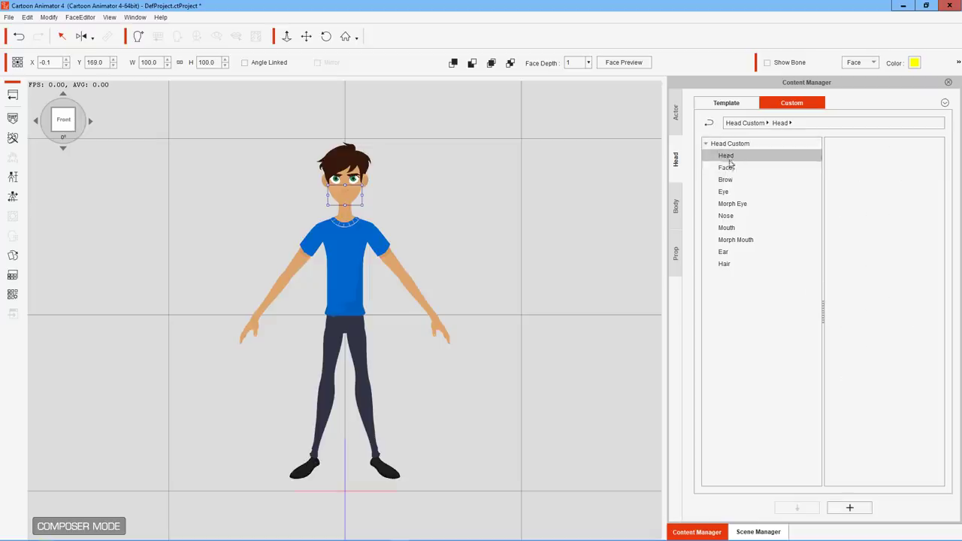
# Look through Kevin's other custom head categories, from Face, Brow and Eye to Mouth, Ear and Hair.
pyautogui.click(726, 168)
pyautogui.click(728, 181)
pyautogui.click(724, 193)
pyautogui.click(730, 205)
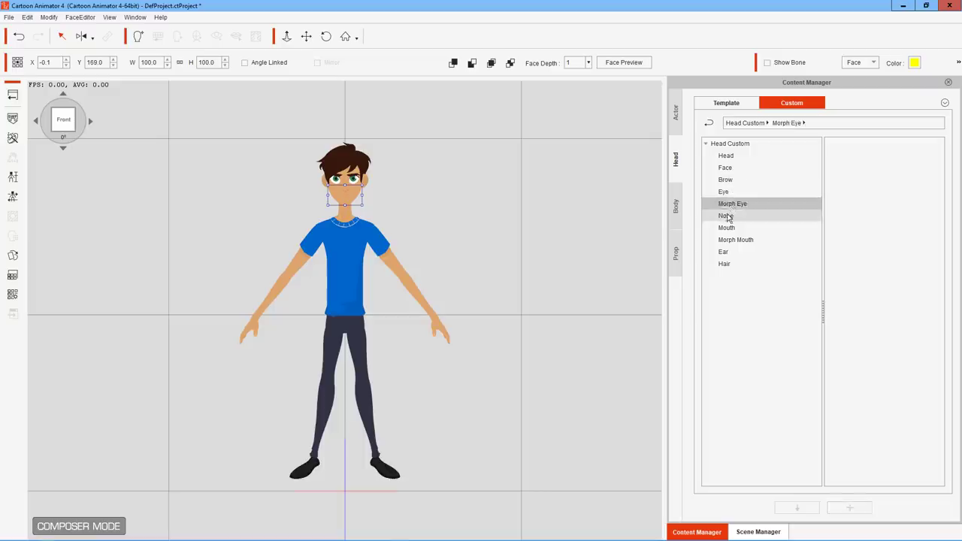
pyautogui.click(726, 216)
pyautogui.click(727, 229)
pyautogui.click(725, 253)
pyautogui.click(723, 265)
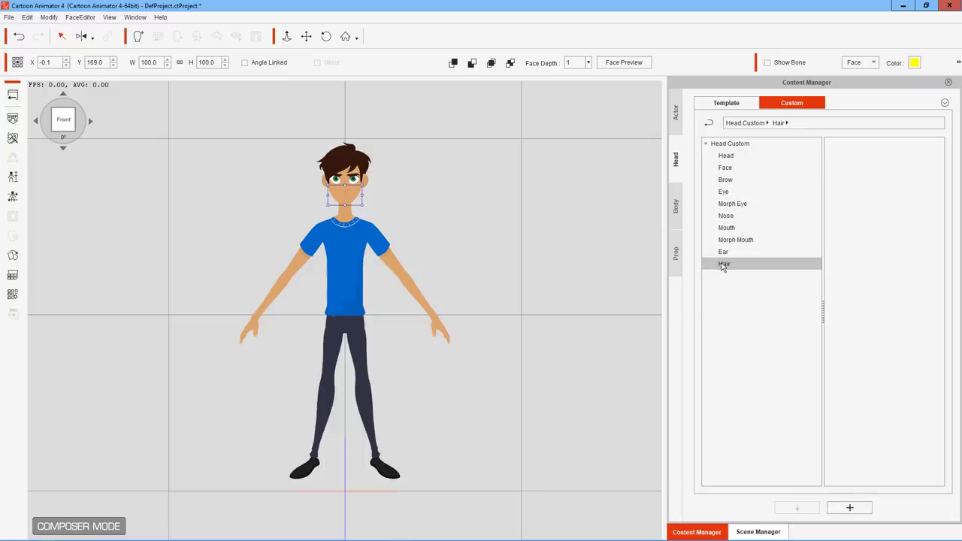
# Return to the stage, select the red-haired woman and open her in Composer mode.
pyautogui.click(13, 94)
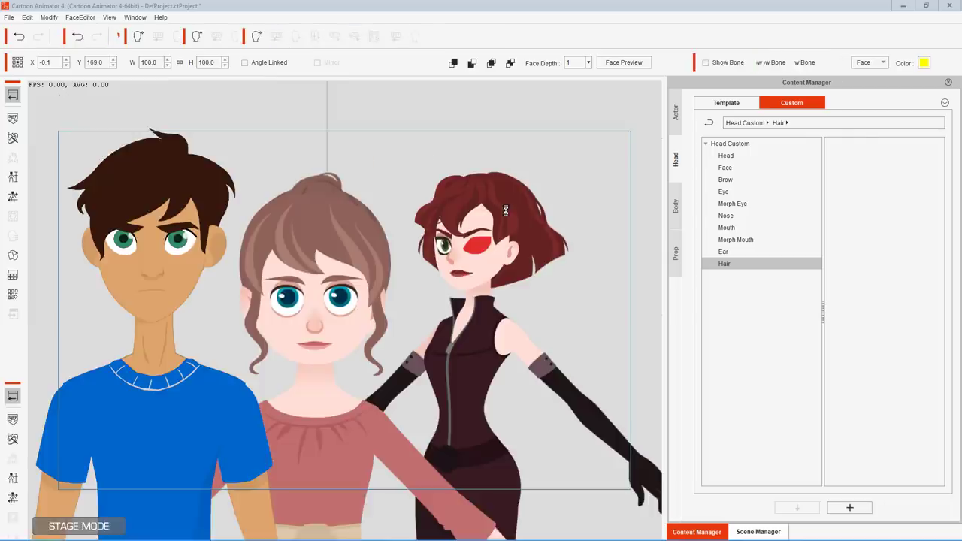
pyautogui.click(487, 241)
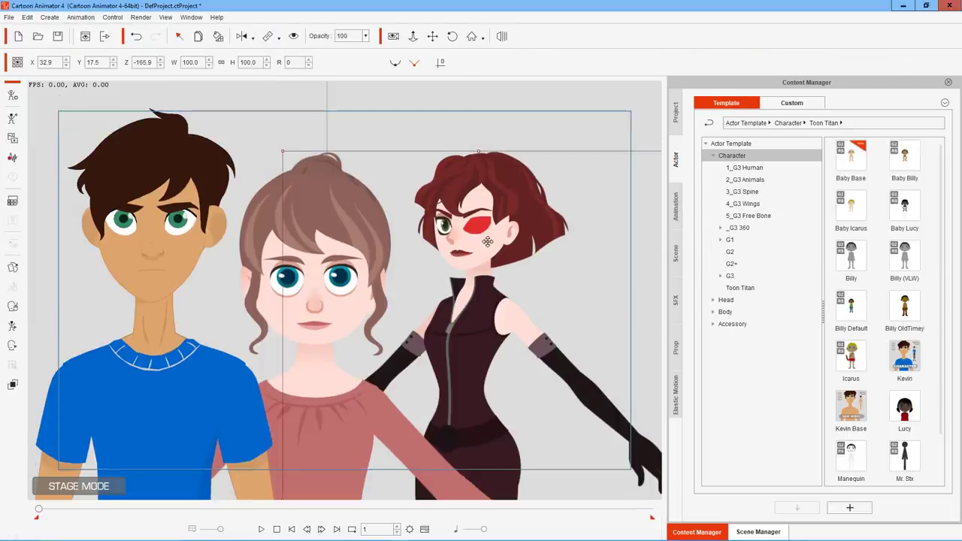
pyautogui.click(12, 96)
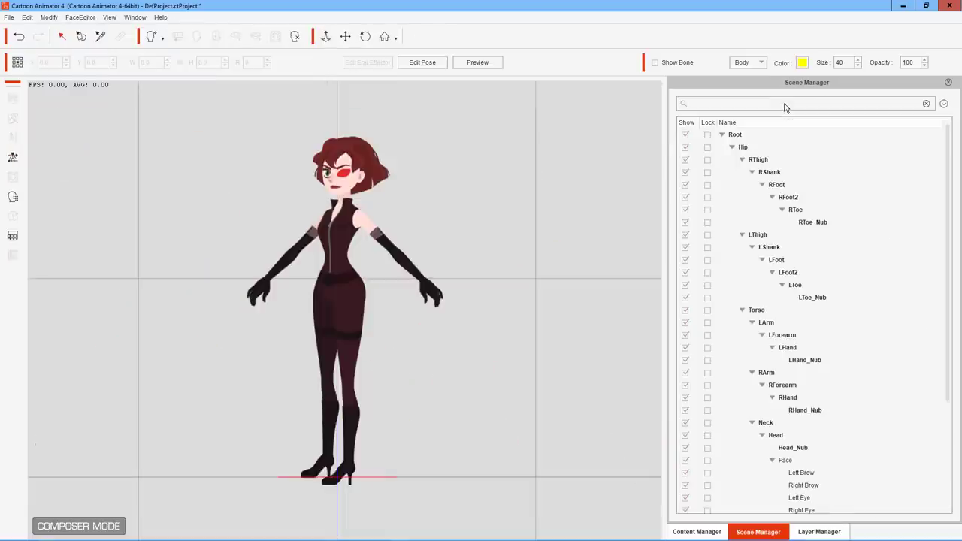
# Locate the custom GirlFace head's file on disk and move its folder window clear of the character.
pyautogui.moveTo(754, 539)
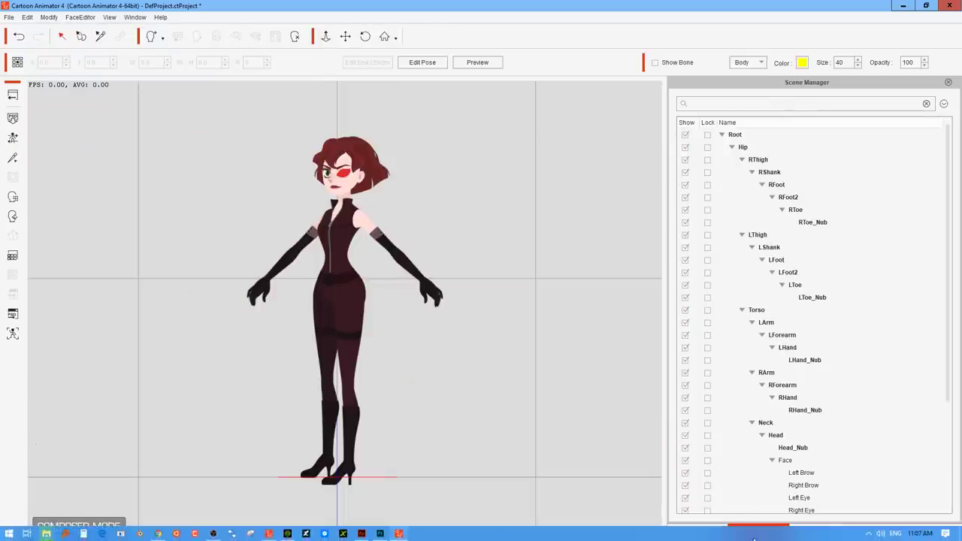
pyautogui.click(697, 531)
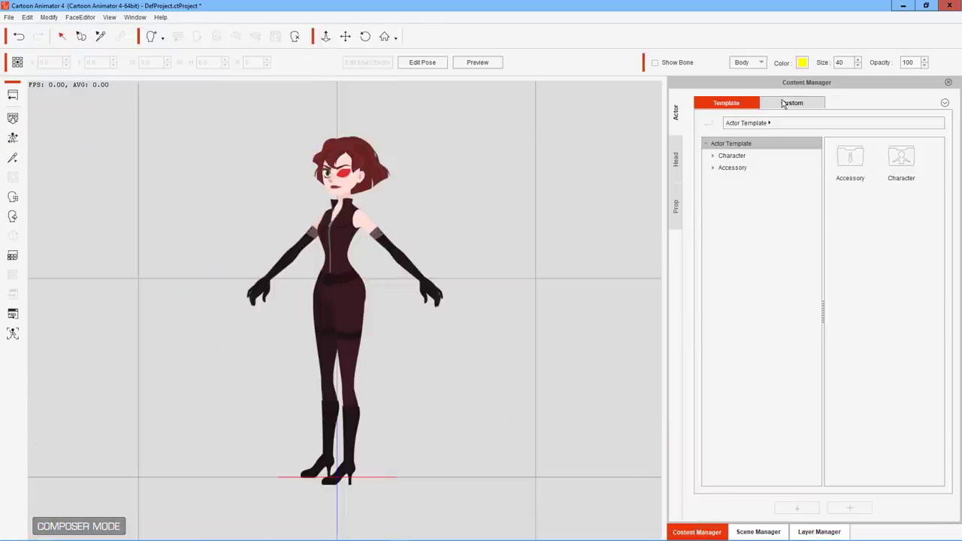
pyautogui.click(784, 103)
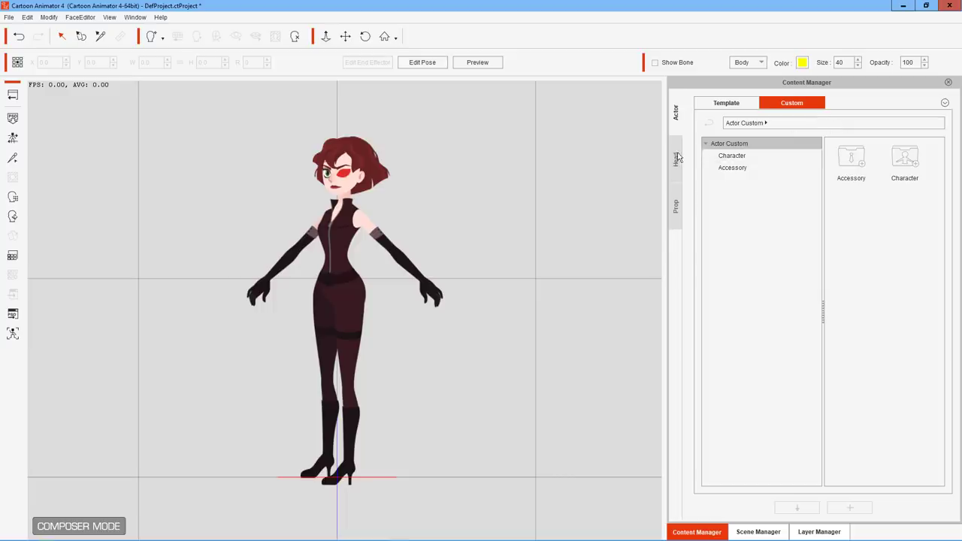
pyautogui.click(677, 157)
pyautogui.rightClick(852, 156)
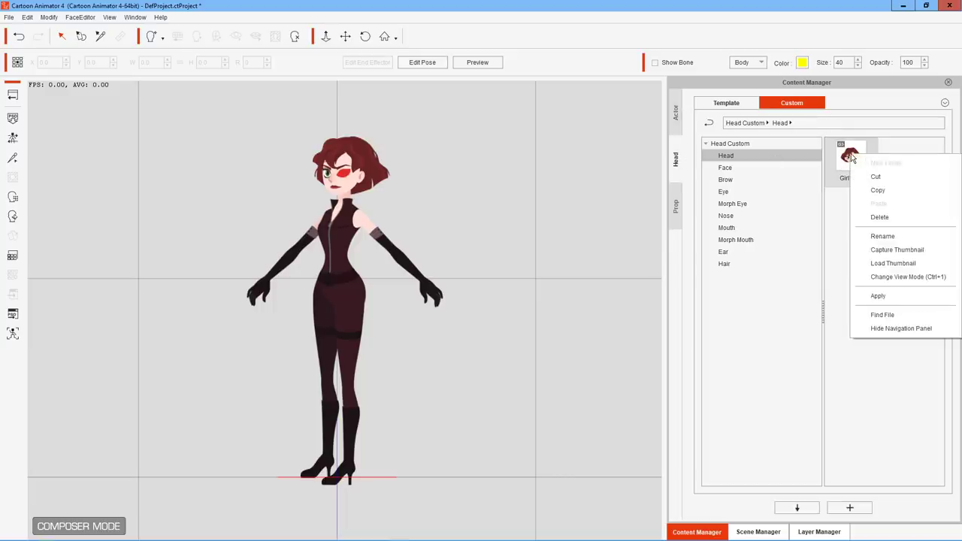
pyautogui.click(900, 317)
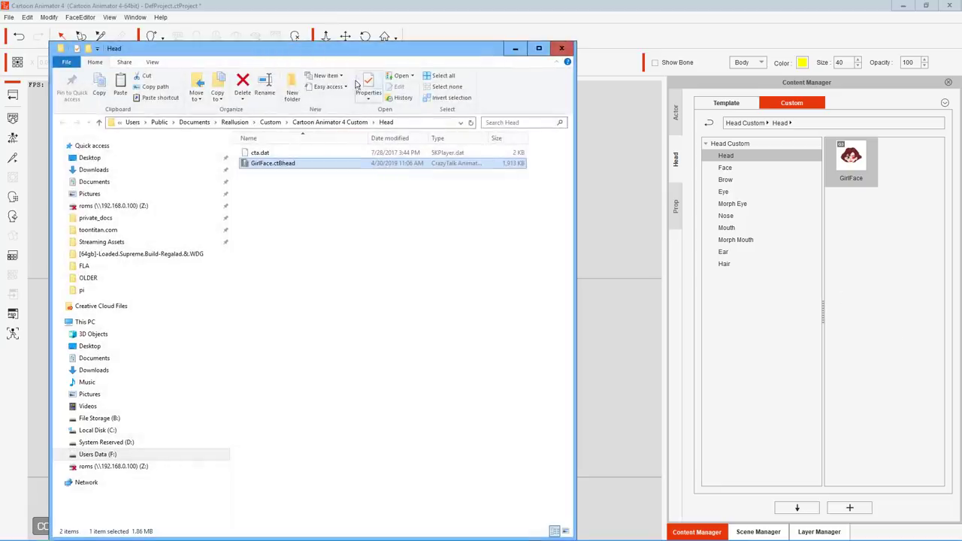
pyautogui.moveTo(365, 60); pyautogui.dragTo(961, 167)
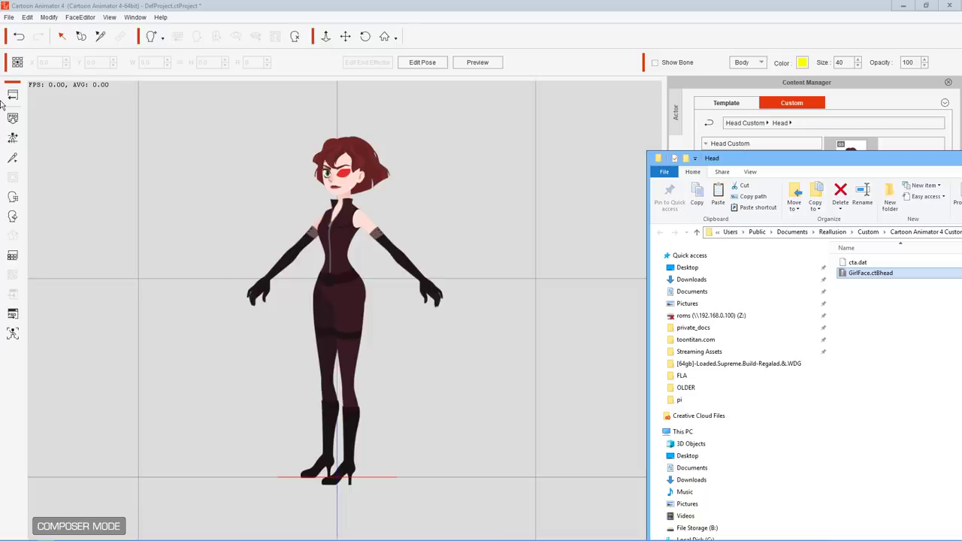
# Go back to the stage, select Kevin and open him in Composer mode.
pyautogui.click(12, 94)
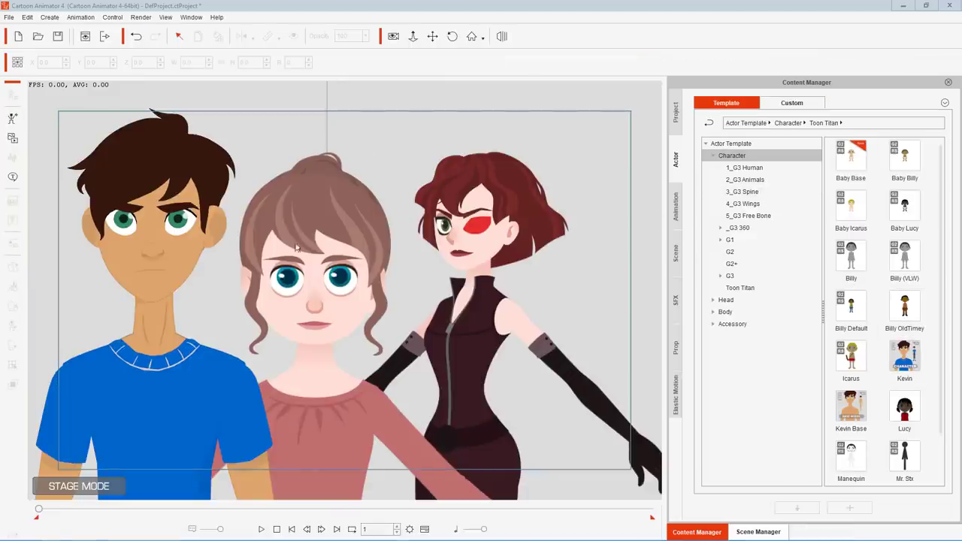
pyautogui.click(188, 253)
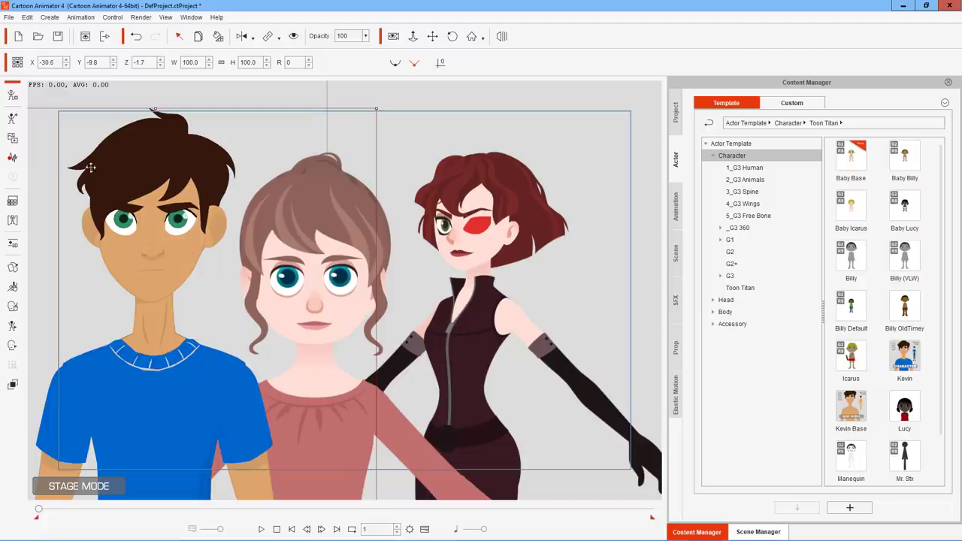
pyautogui.click(12, 95)
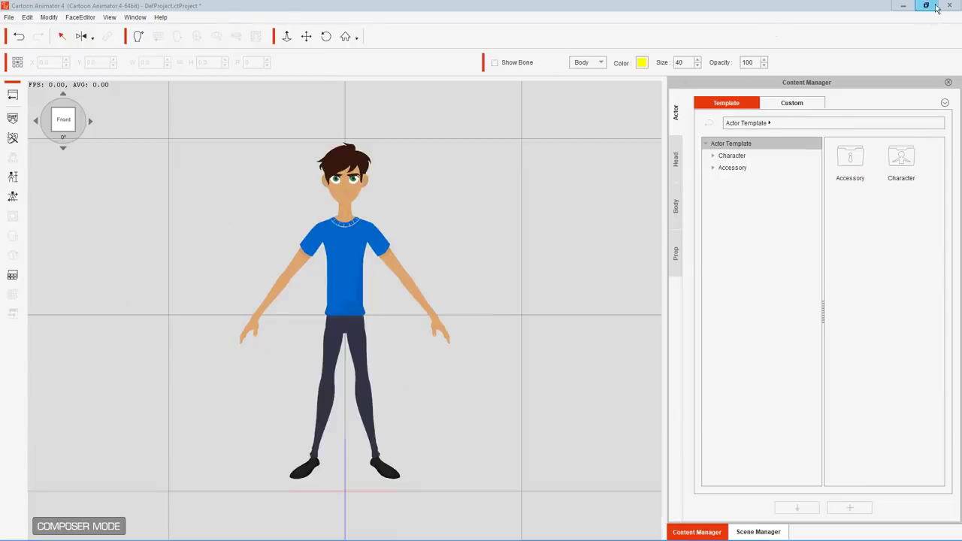
# Arrange the restored composer window beside the Head folder and try to apply GirlFace.ctBhead to Kevin's head.
pyautogui.click(936, 7)
pyautogui.moveTo(630, 154); pyautogui.dragTo(595, 136)
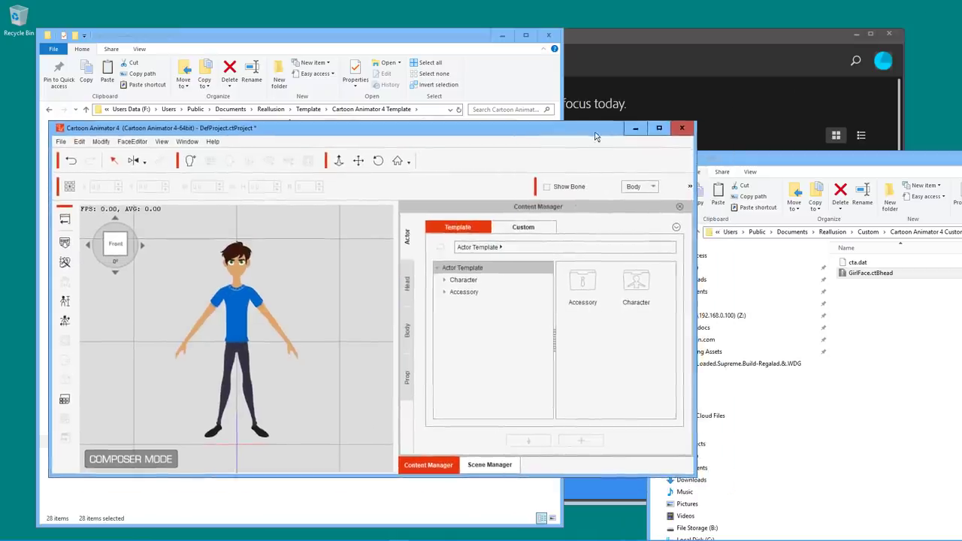
pyautogui.moveTo(857, 158); pyautogui.dragTo(691, 68)
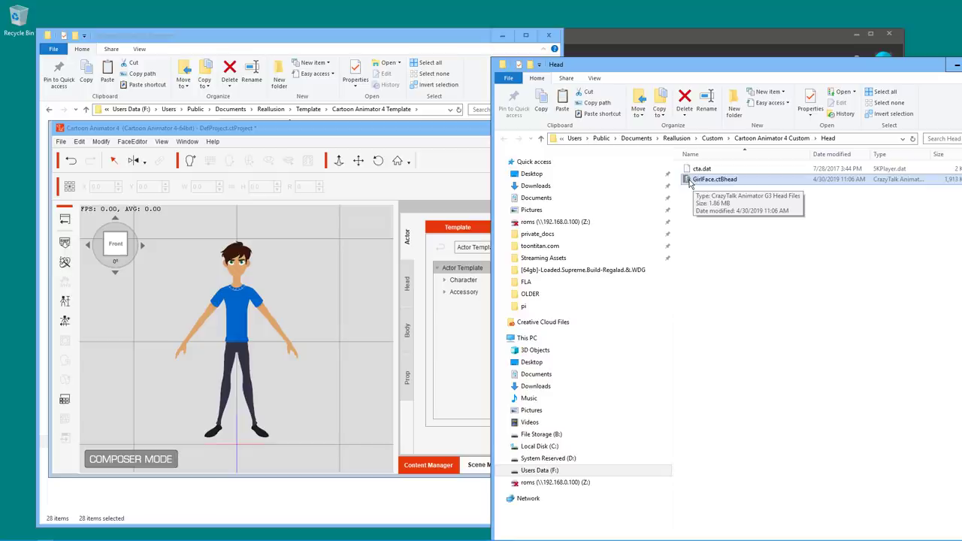
pyautogui.moveTo(690, 183); pyautogui.dragTo(251, 278)
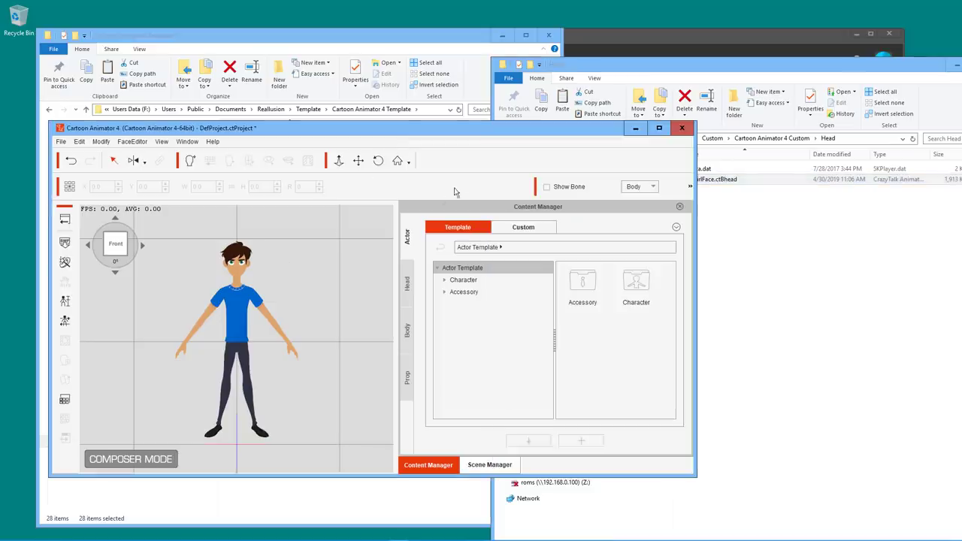
# Apply GirlFace.ctBhead from the Head folder to Kevin's head in Composer mode and maximize the composer window.
pyautogui.click(688, 183)
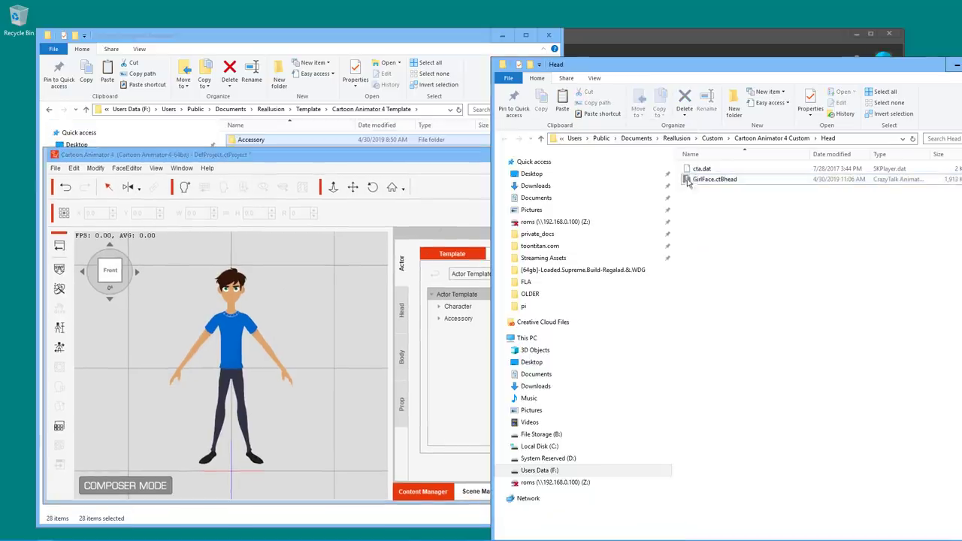
pyautogui.moveTo(687, 184); pyautogui.dragTo(228, 291)
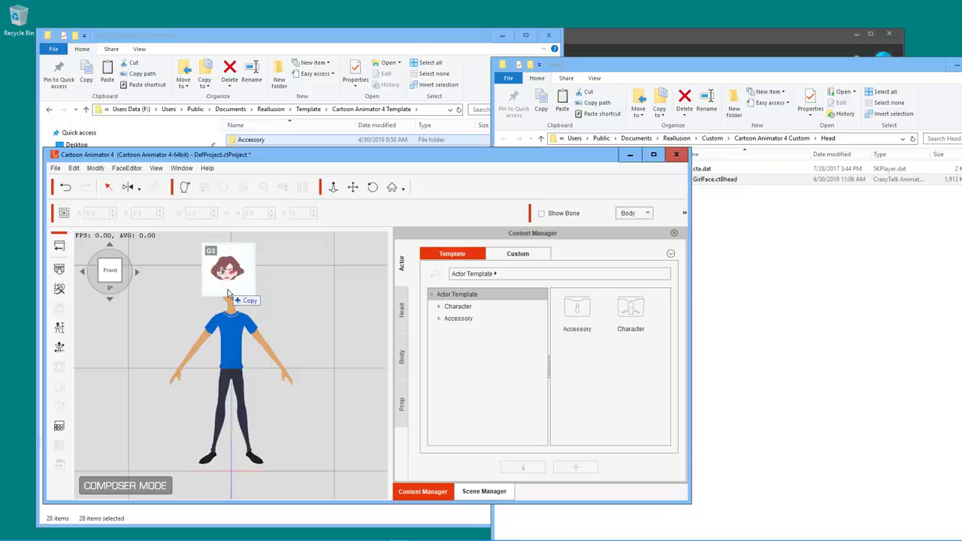
pyautogui.moveTo(229, 293); pyautogui.dragTo(231, 294)
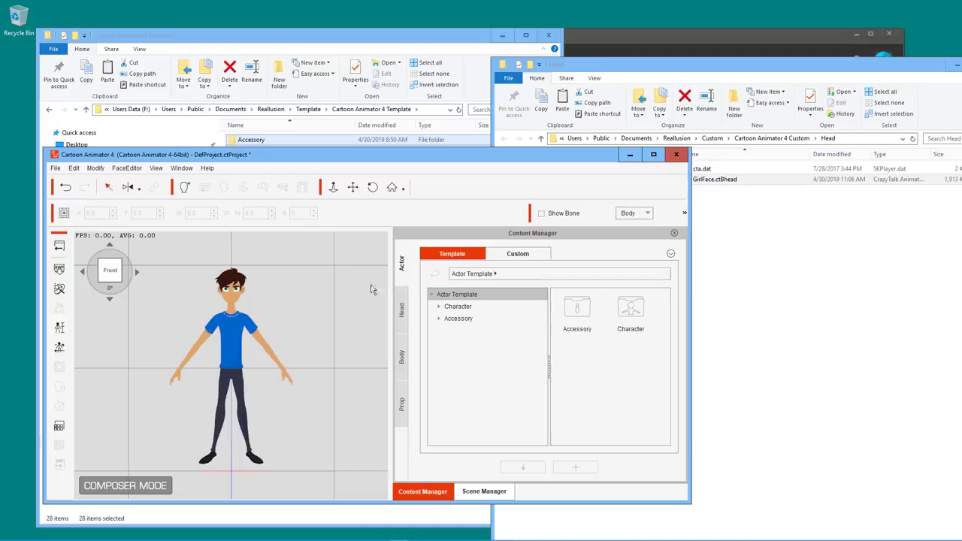
pyautogui.moveTo(501, 156); pyautogui.dragTo(550, 119)
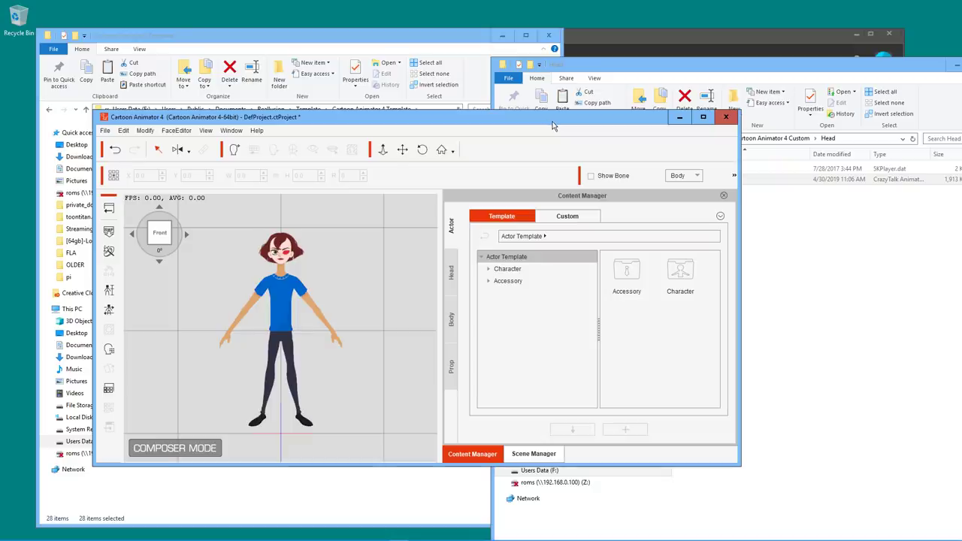
pyautogui.doubleClick(552, 123)
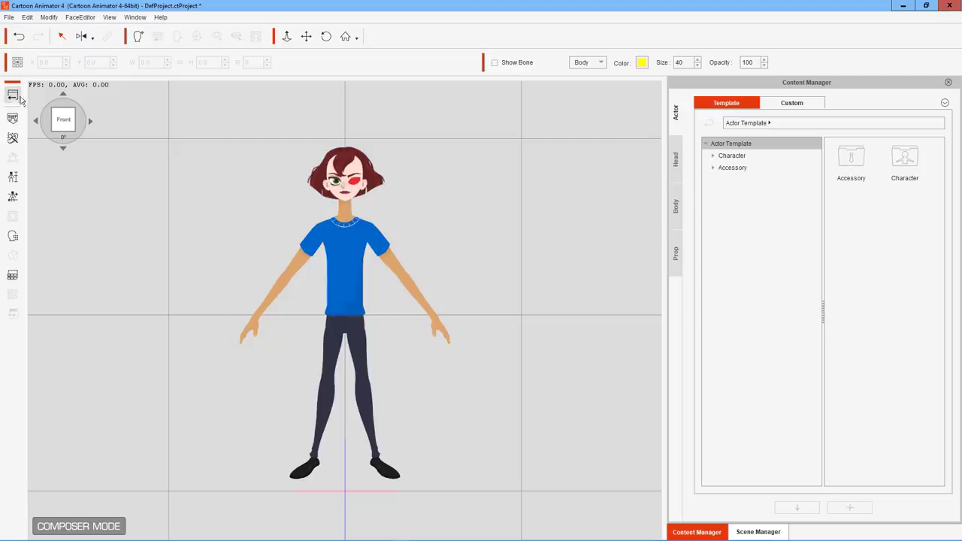
# Return to the stage and select Kevin with the swapped GirlFace head.
pyautogui.click(333, 180)
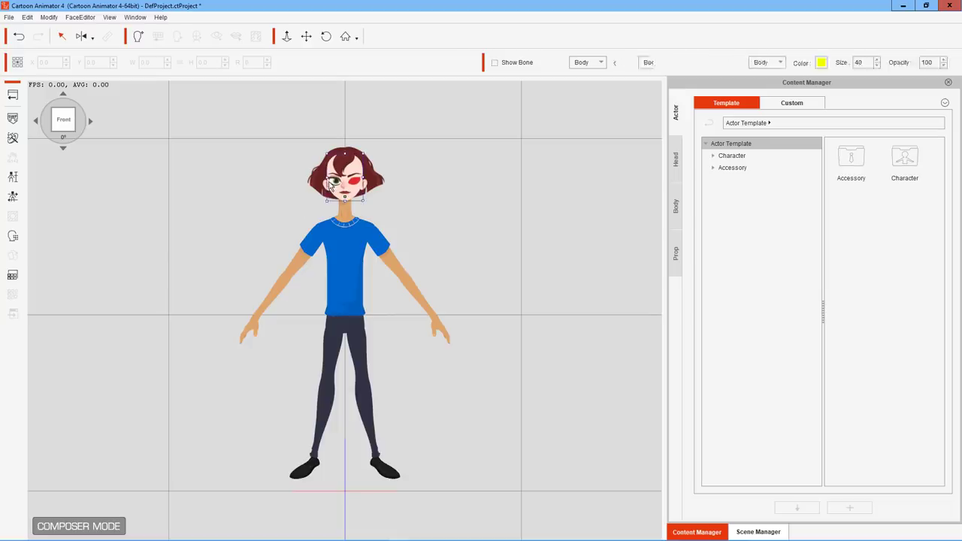
pyautogui.click(13, 95)
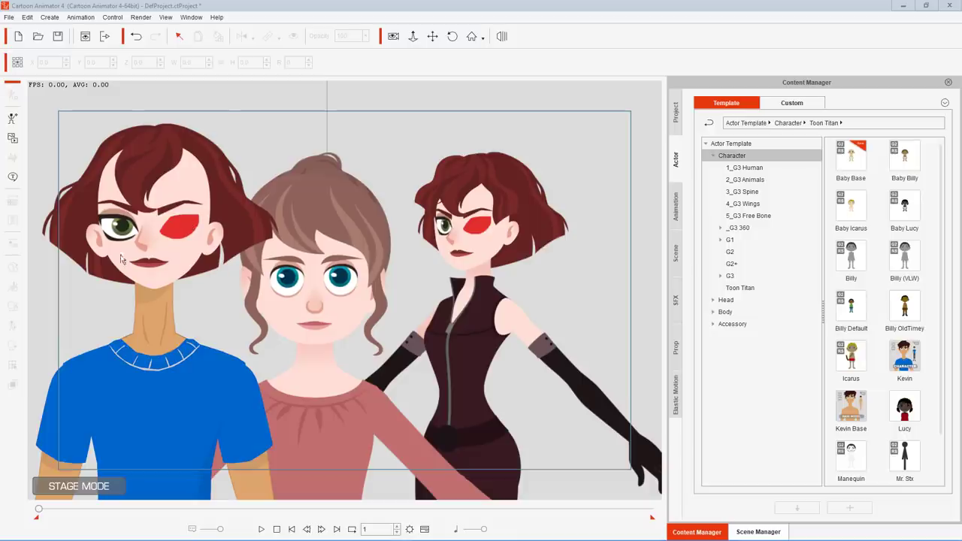
pyautogui.click(157, 261)
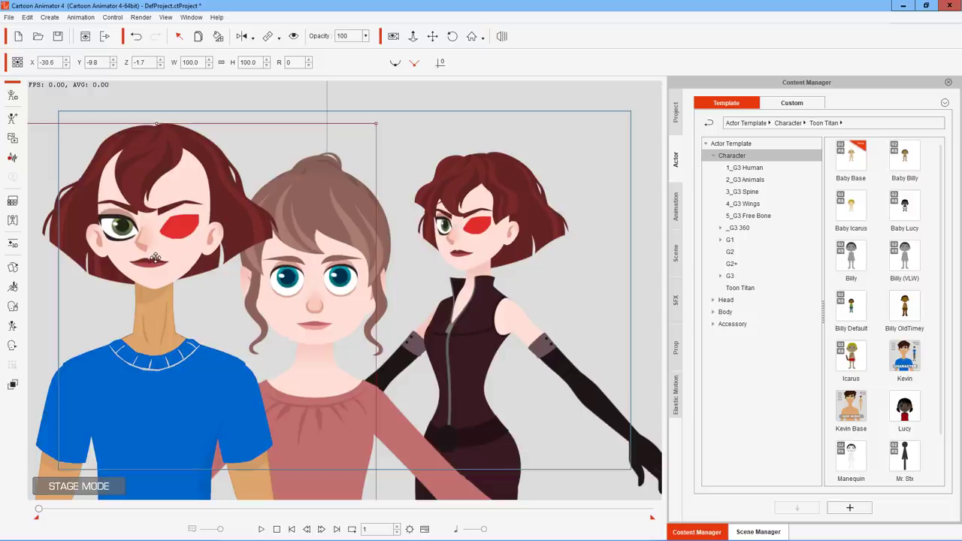
# Try several Happy expression templates on Kevin's face in the Face Key Editor, ending with Happy_6, and close the editor.
pyautogui.click(12, 345)
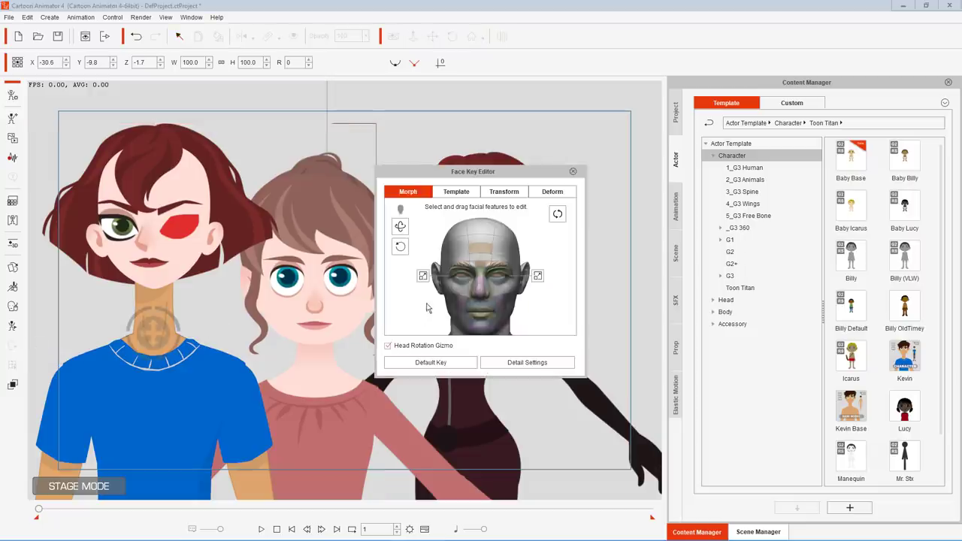
pyautogui.click(466, 194)
pyautogui.click(455, 246)
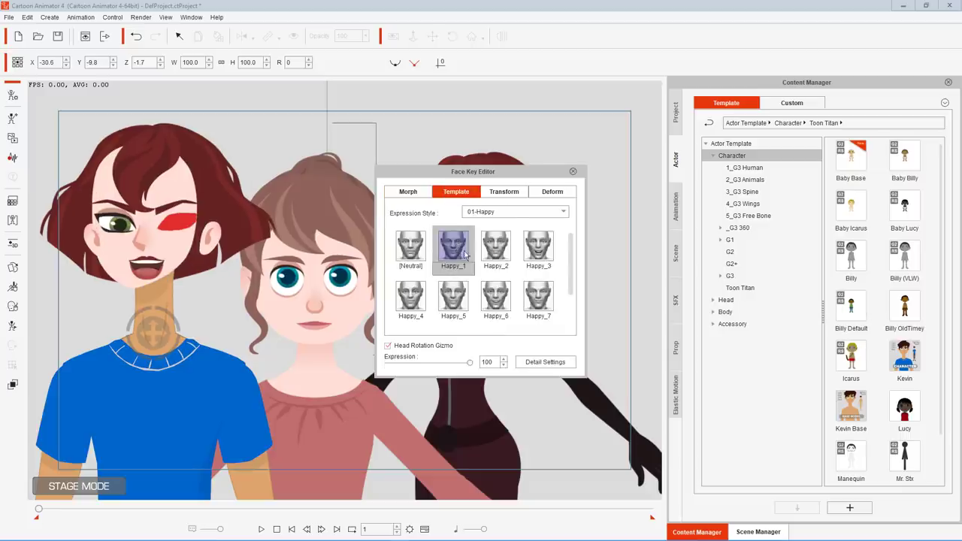
pyautogui.click(493, 249)
pyautogui.click(528, 251)
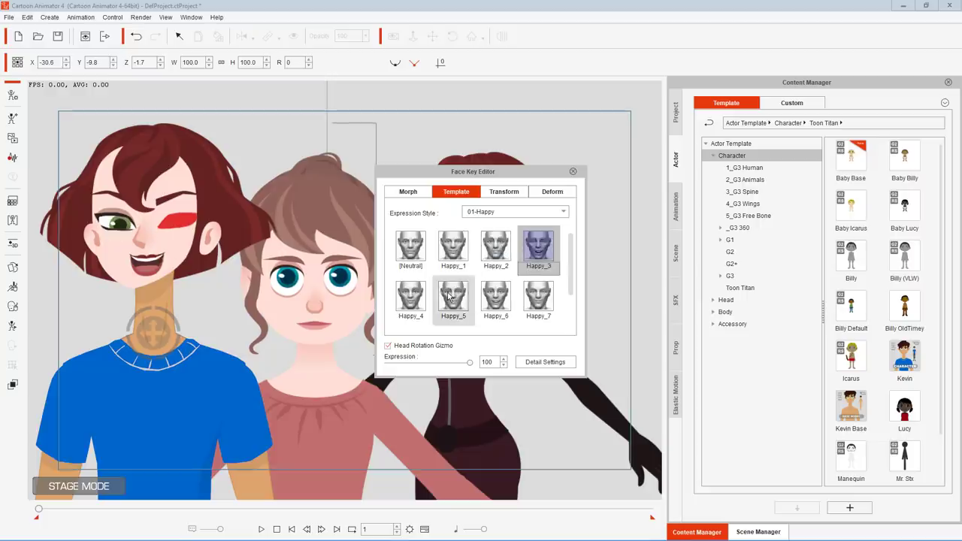
pyautogui.click(411, 246)
pyautogui.click(461, 304)
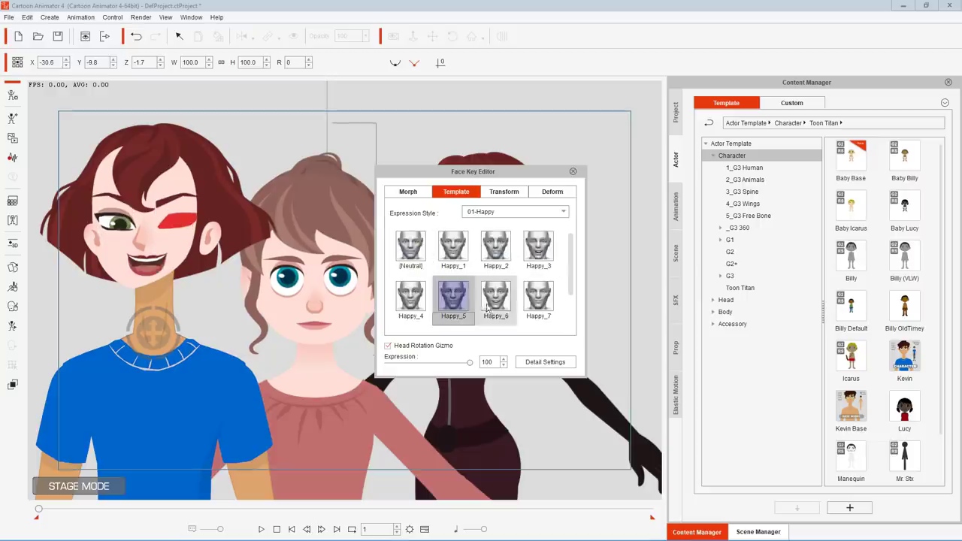
pyautogui.click(498, 301)
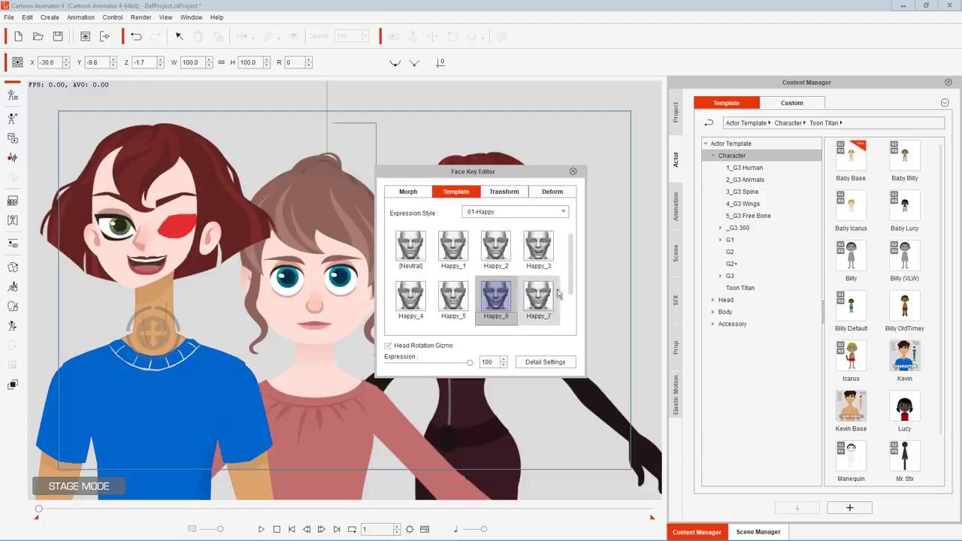
pyautogui.click(505, 192)
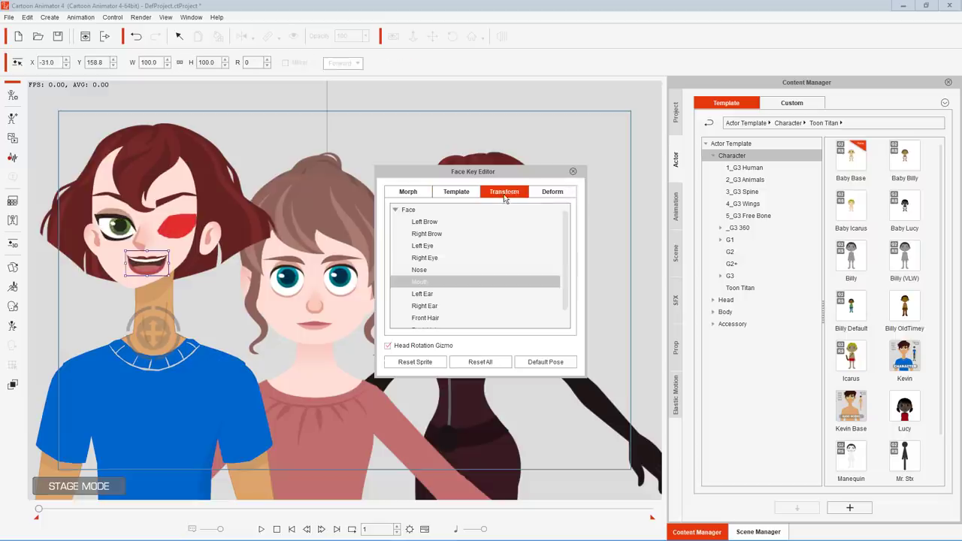
pyautogui.click(574, 172)
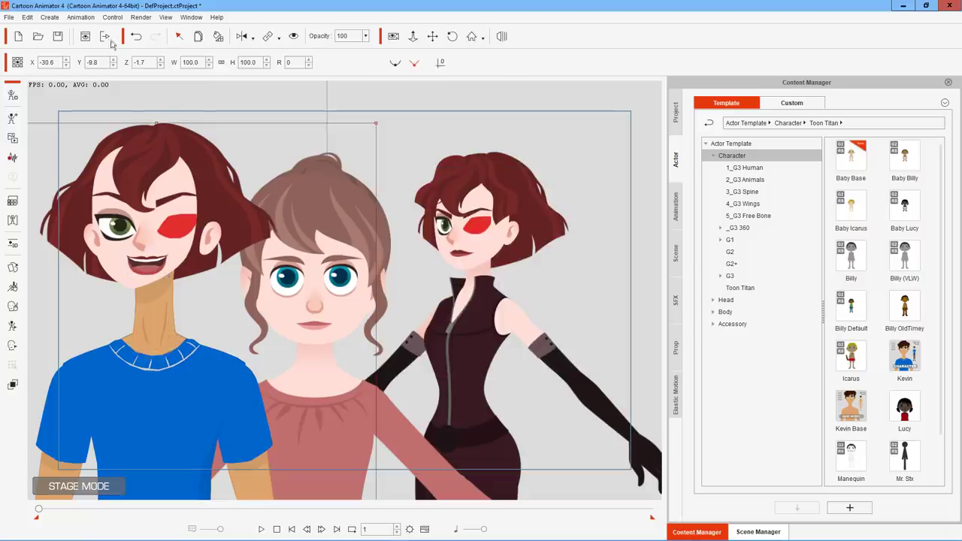
# Open Face Puppet for Kevin, choose the female face animation profile, preview it and try to record a facial performance.
pyautogui.click(81, 16)
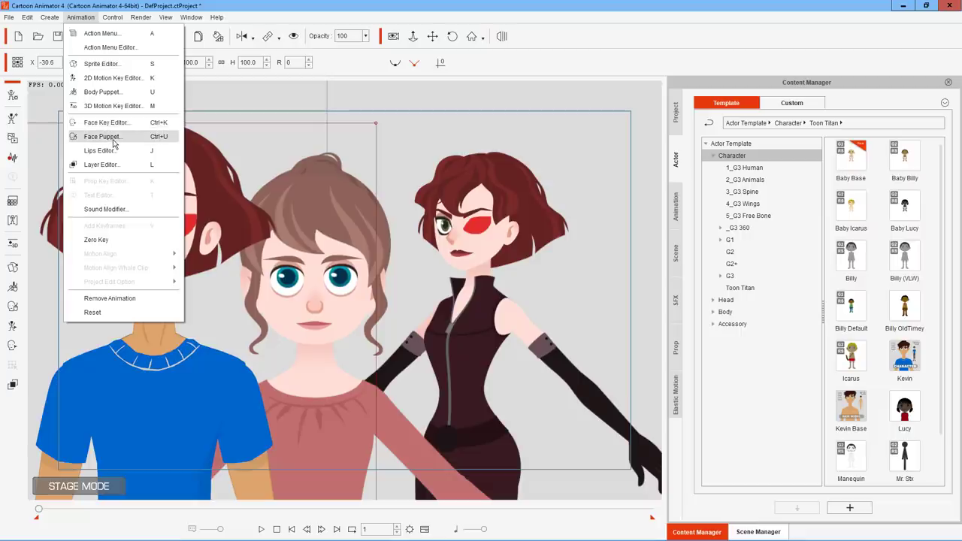
pyautogui.click(101, 136)
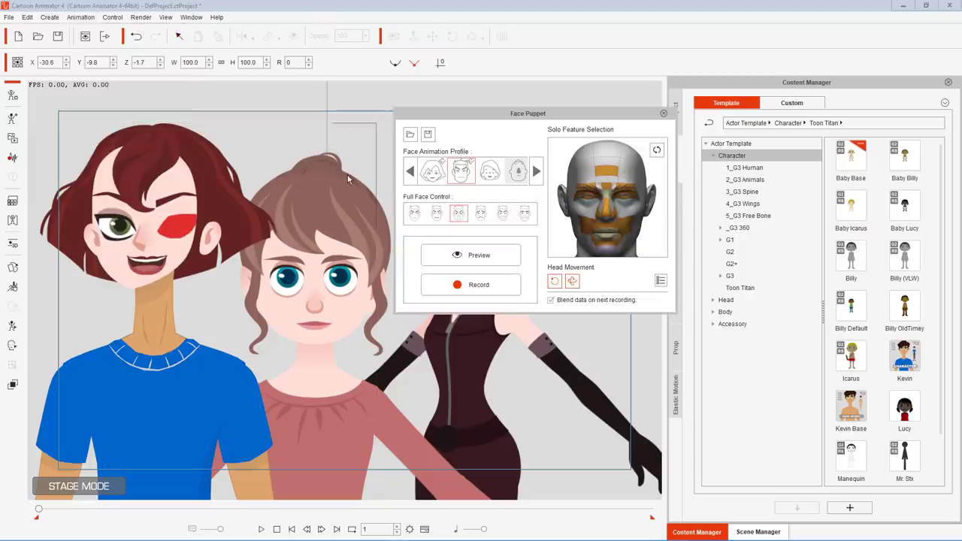
pyautogui.click(432, 172)
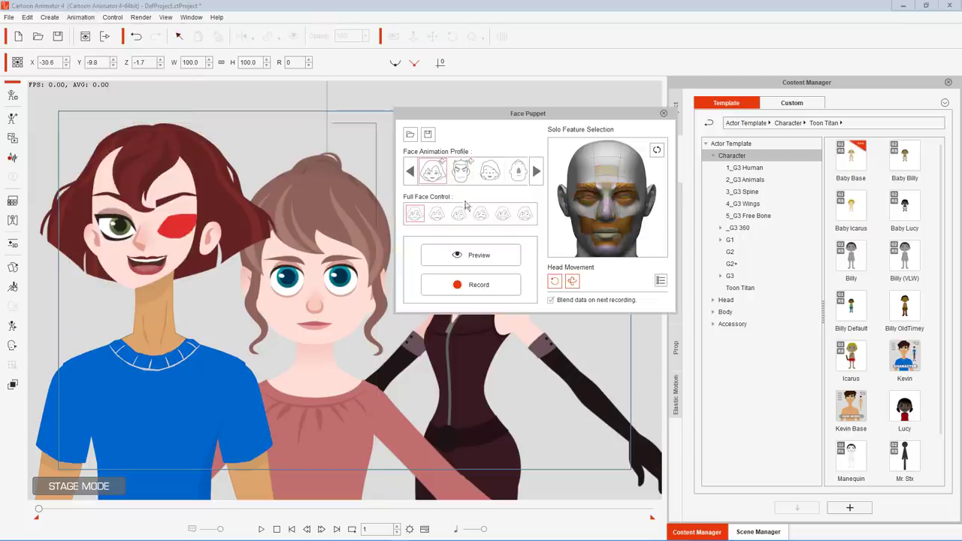
pyautogui.click(471, 256)
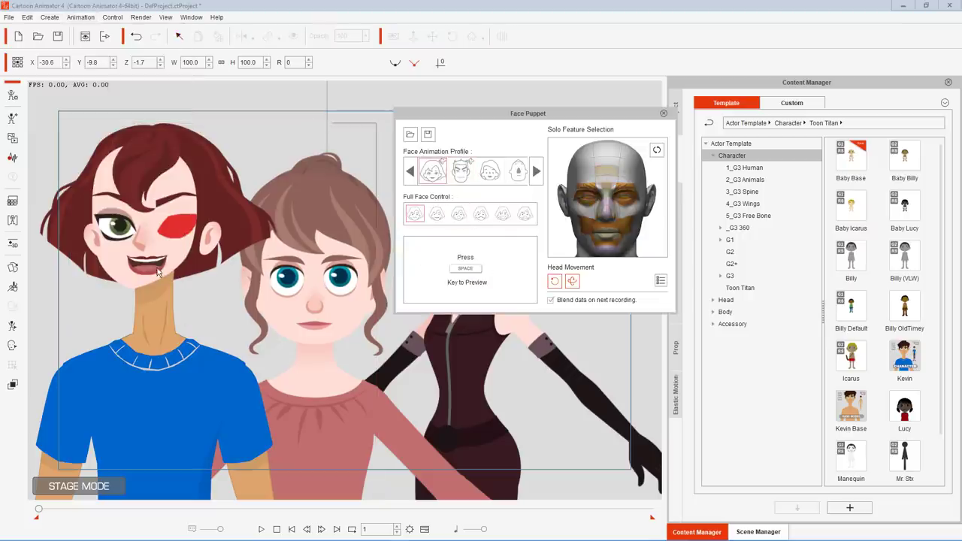
pyautogui.press('Escape')
pyautogui.click(440, 257)
pyautogui.press('Escape')
pyautogui.click(467, 257)
pyautogui.press('Escape')
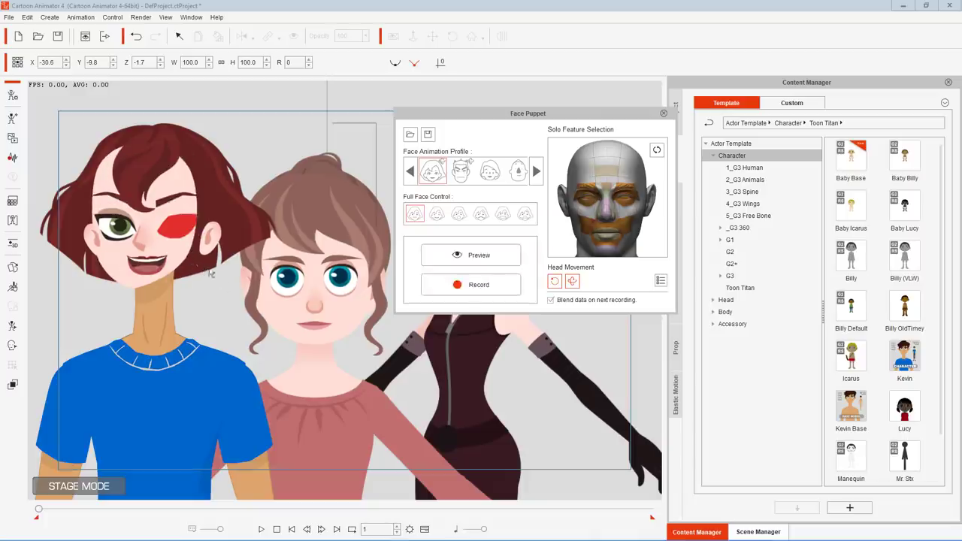
pyautogui.click(459, 287)
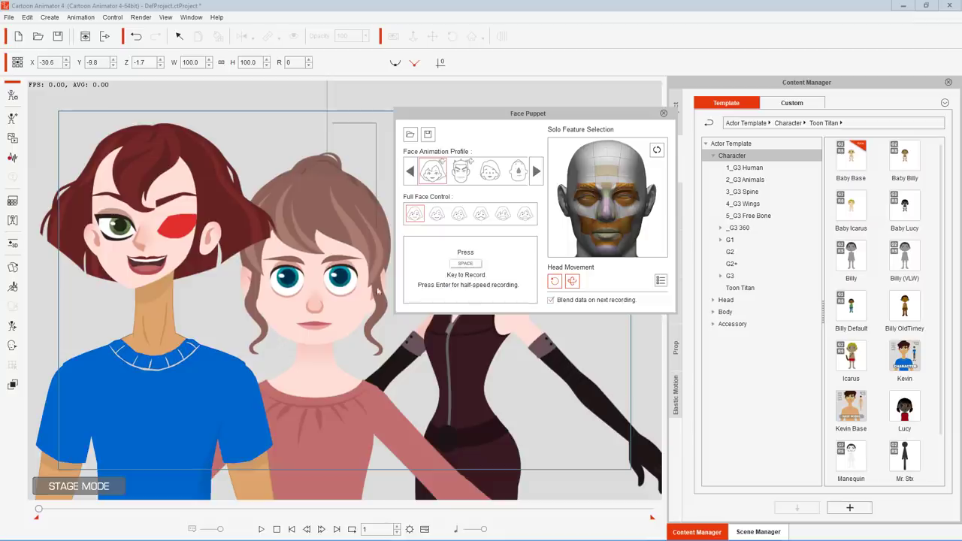
pyautogui.press('space')
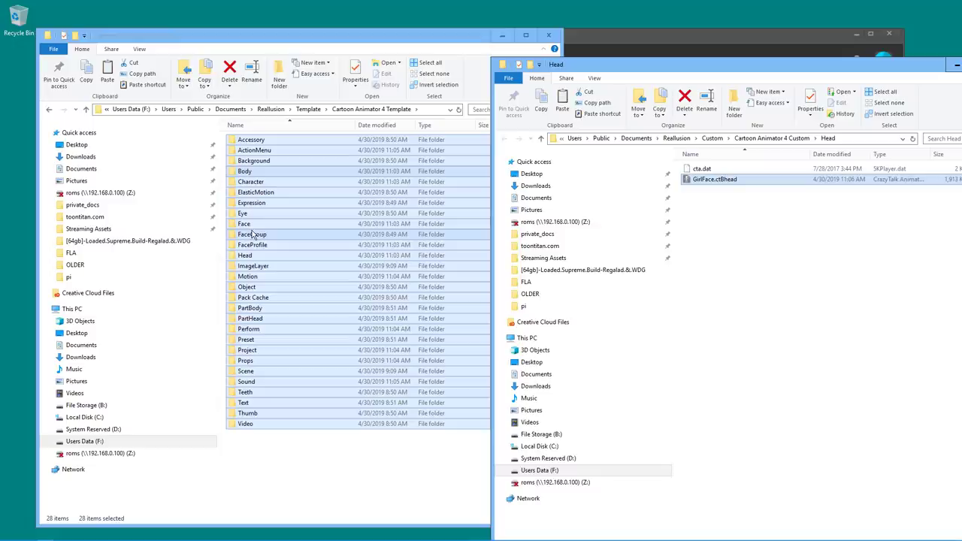
# Clear the template folder selection, relaunch Cartoon Animator 4 and maximize its window.
pyautogui.click(296, 453)
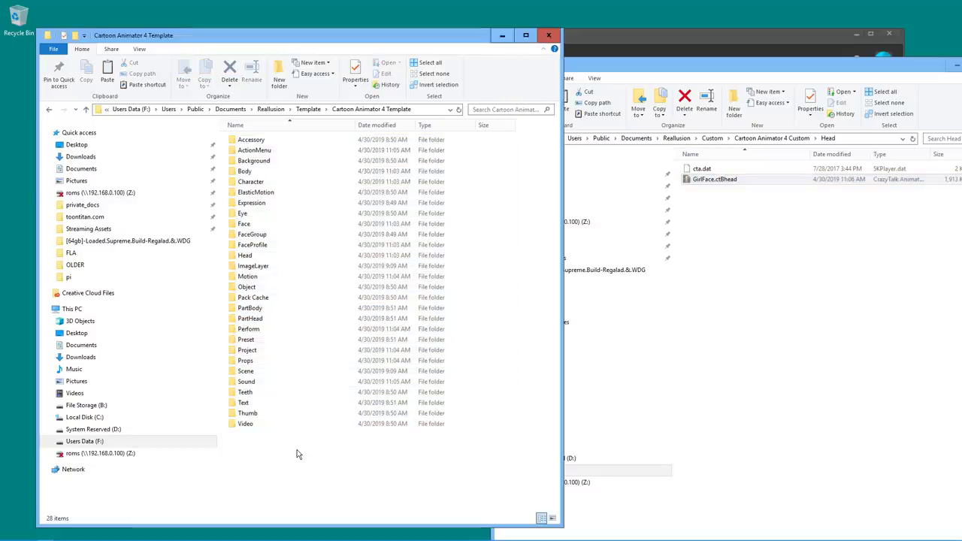
pyautogui.moveTo(321, 536)
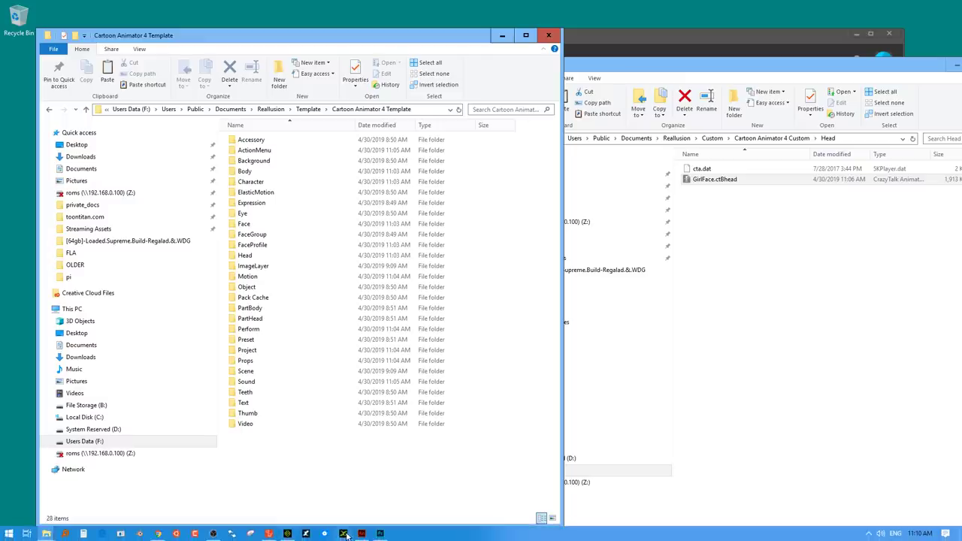
pyautogui.click(9, 534)
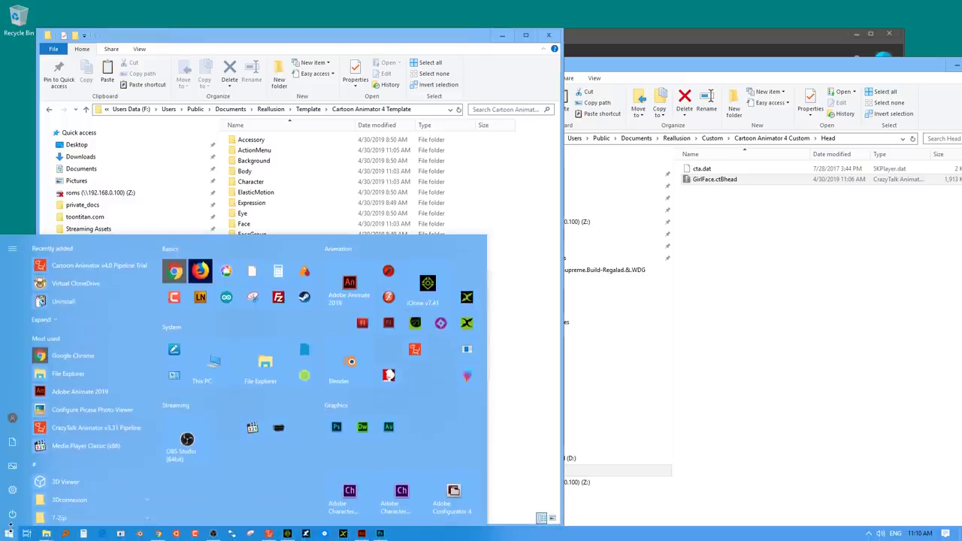
pyautogui.click(85, 267)
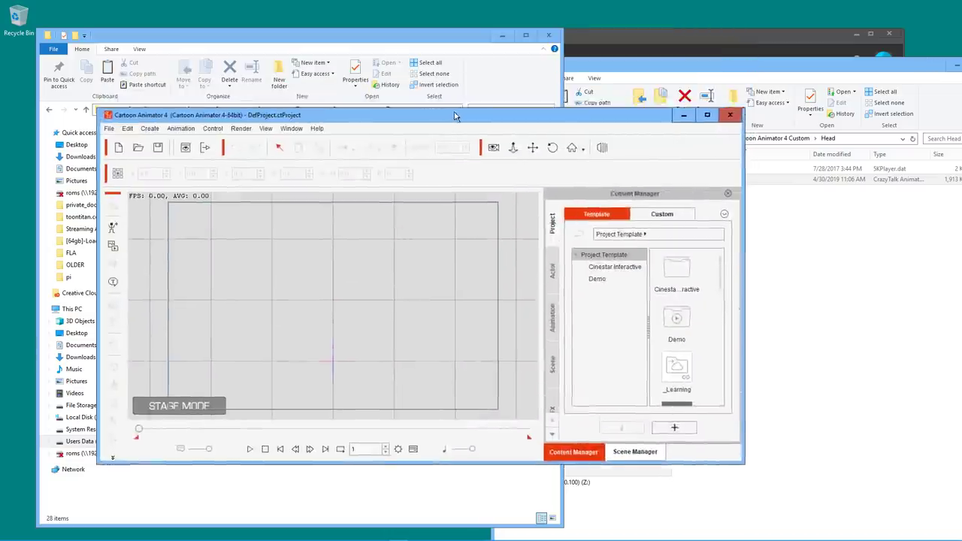
pyautogui.moveTo(466, 120); pyautogui.dragTo(385, 154)
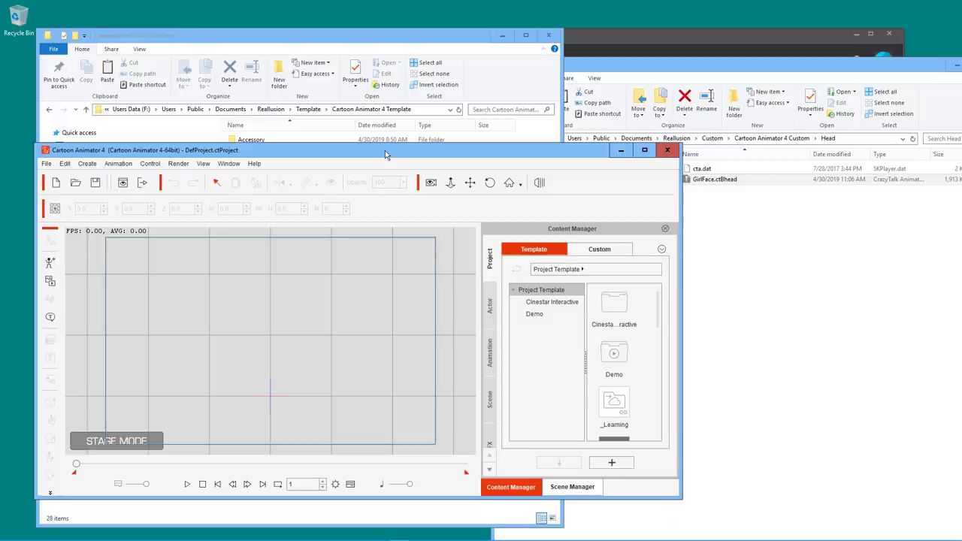
pyautogui.doubleClick(385, 150)
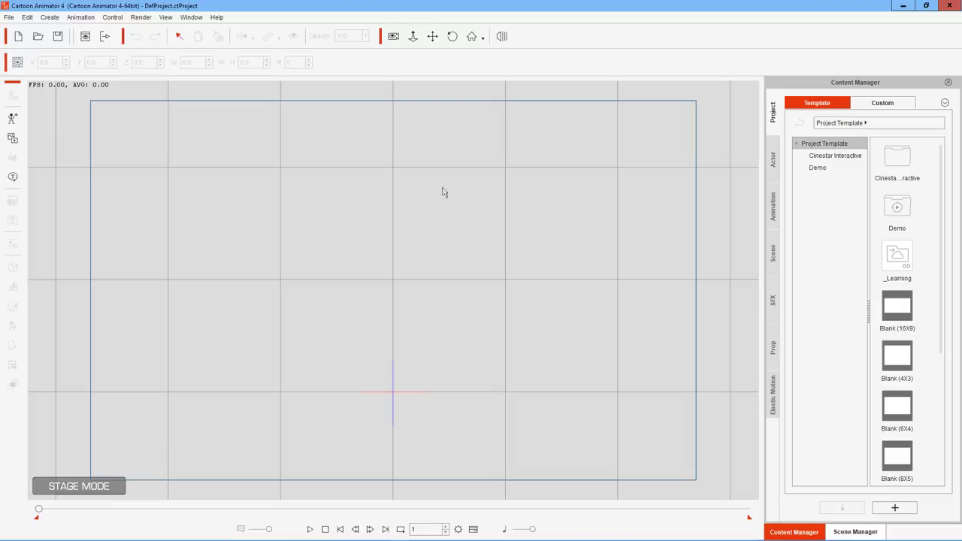
# Add the Kevin Base character from the Toon Titan actor templates to the middle of the empty stage.
pyautogui.click(774, 163)
pyautogui.click(803, 157)
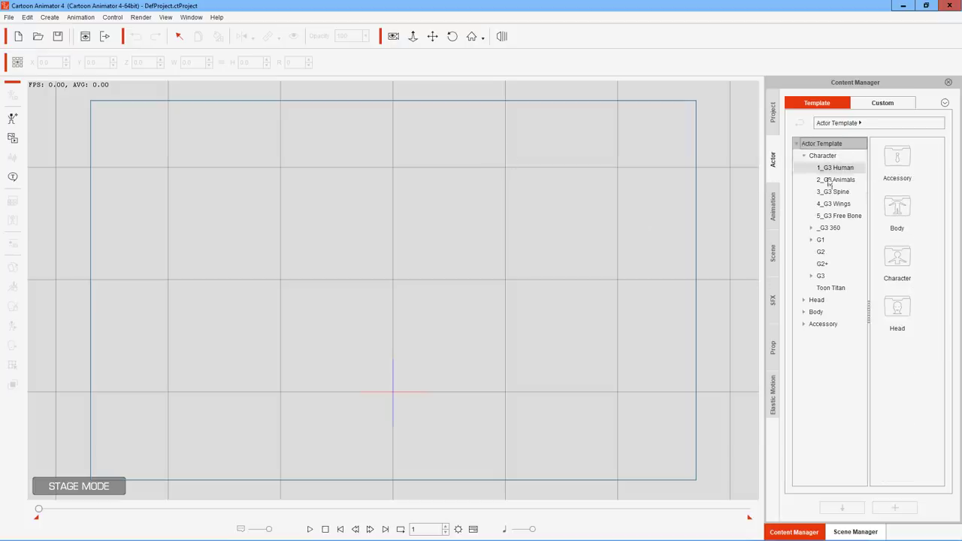
pyautogui.click(821, 276)
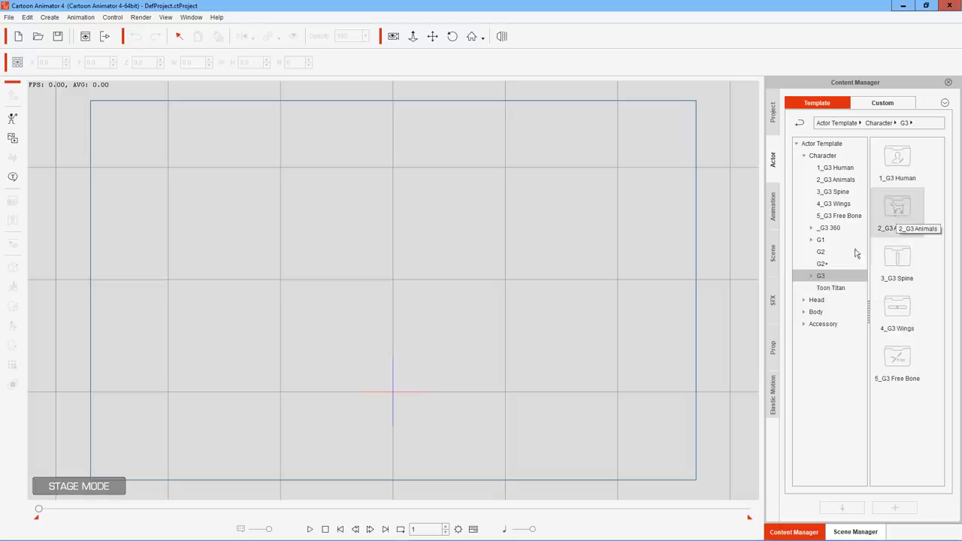
pyautogui.click(831, 287)
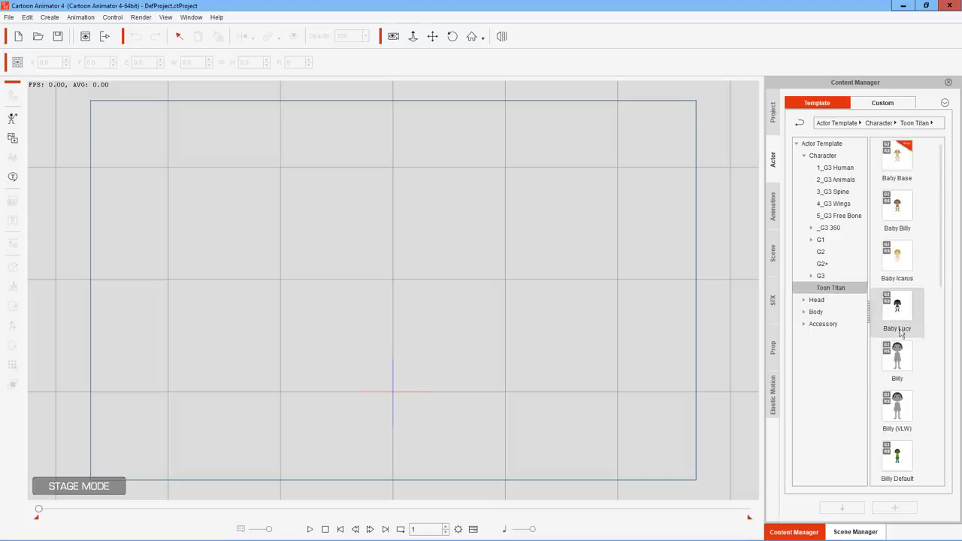
pyautogui.scroll(-5, 906, 353)
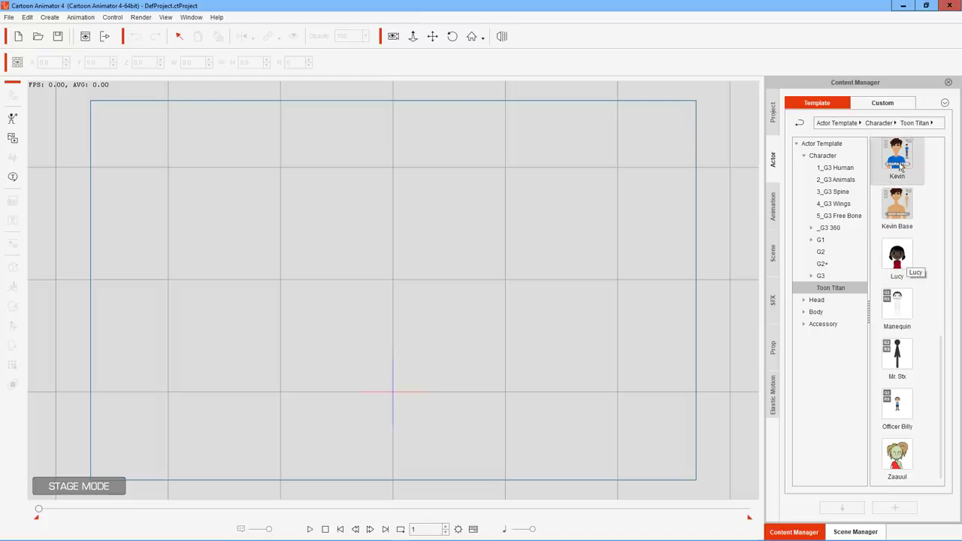
pyautogui.moveTo(897, 209); pyautogui.dragTo(384, 291)
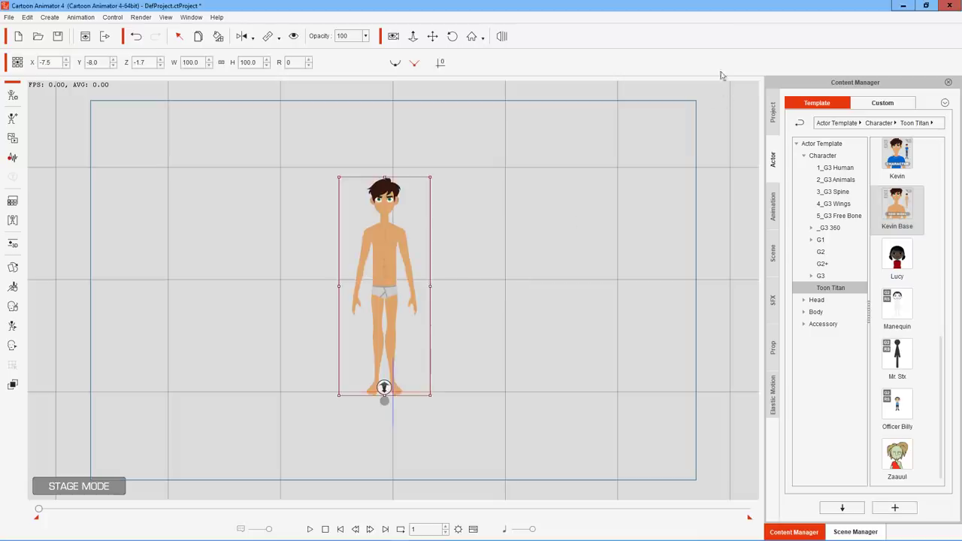
pyautogui.click(775, 208)
pyautogui.click(774, 243)
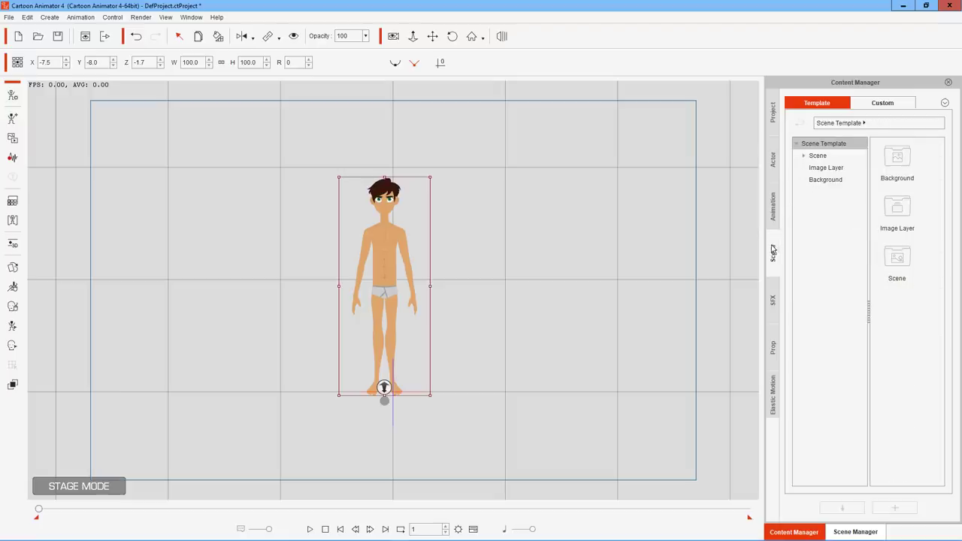
pyautogui.click(773, 154)
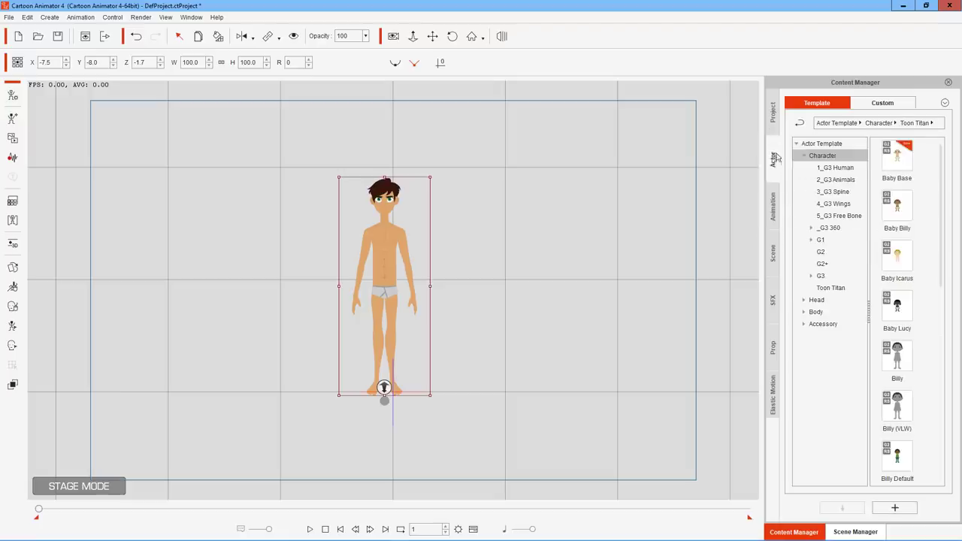
# Look through the Toon Titan character templates, then open the Kevin Base character on the stage in Composer Mode.
pyautogui.click(829, 288)
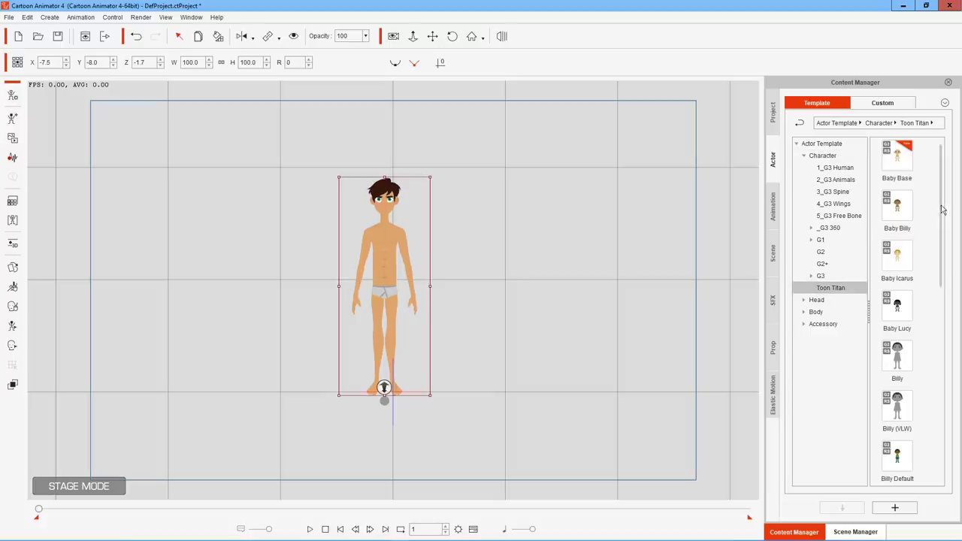
pyautogui.scroll(-10, 903, 301)
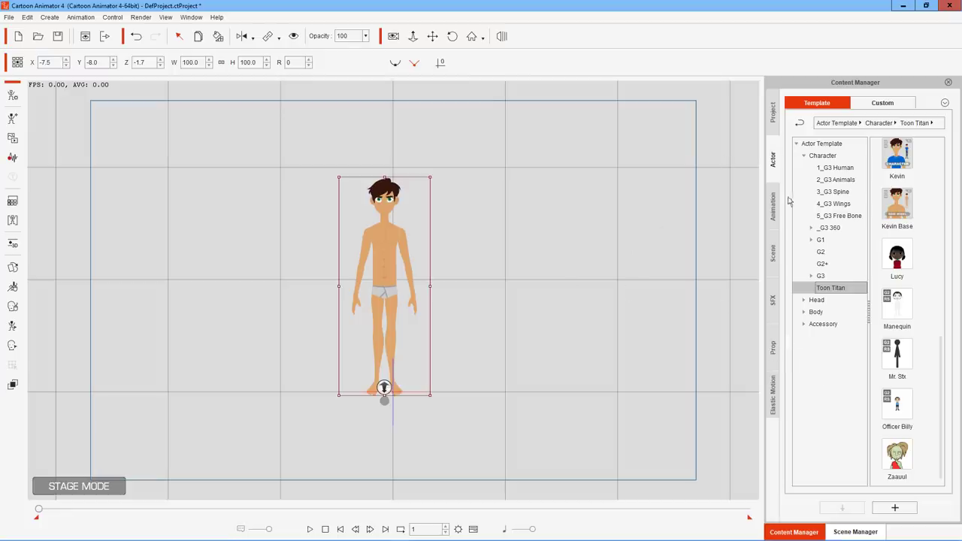
pyautogui.click(12, 95)
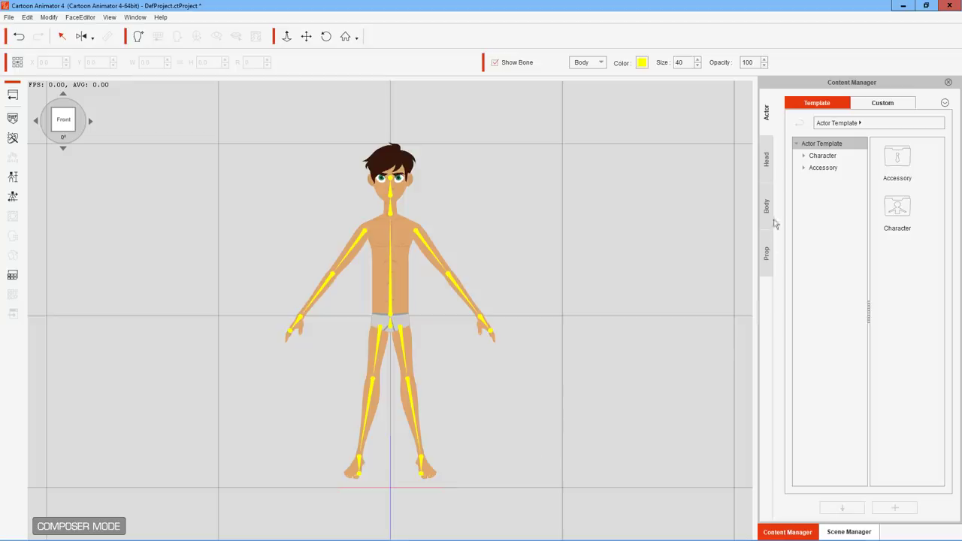
# Examine the Face folders of the head templates, comparing what _G3 360, Cinestar, G1, G2 and G3 contain.
pyautogui.click(768, 160)
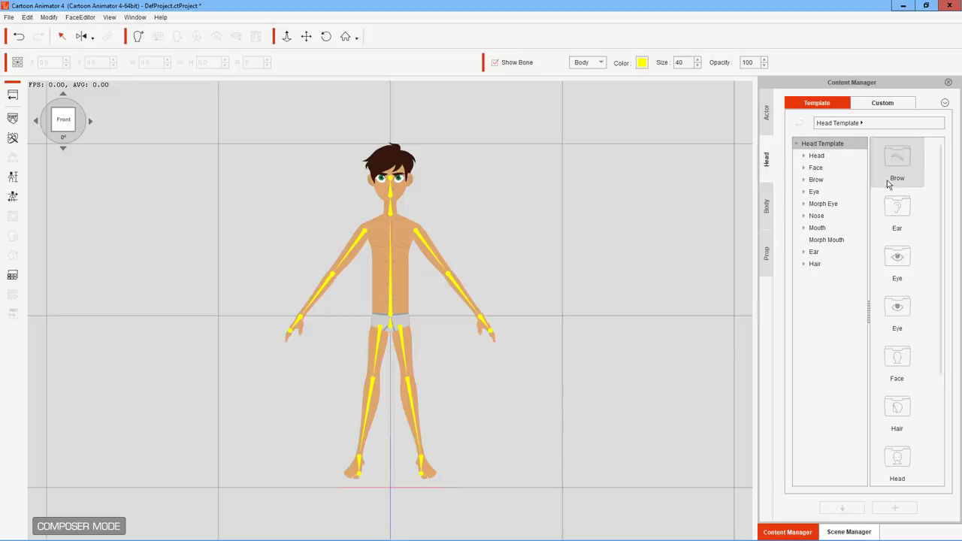
pyautogui.click(816, 168)
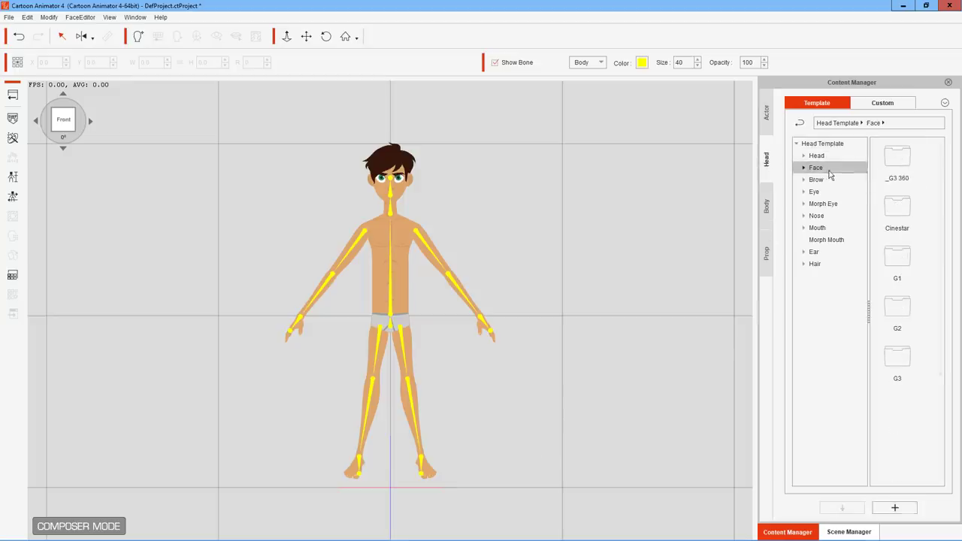
pyautogui.doubleClick(894, 165)
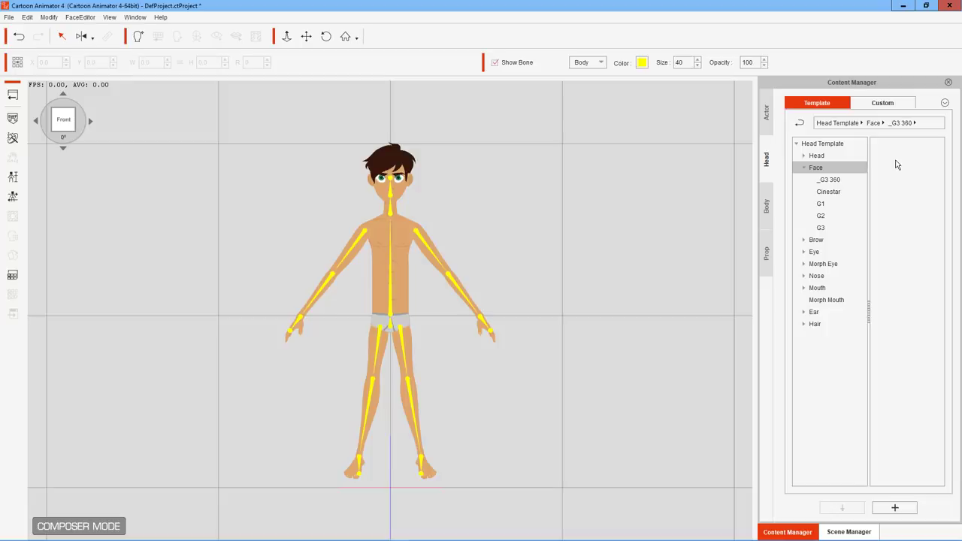
pyautogui.click(831, 191)
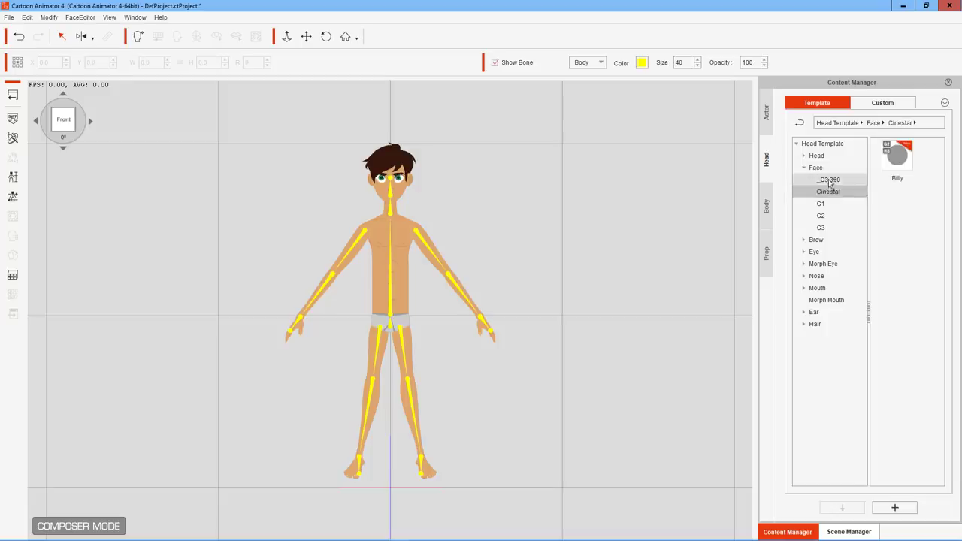
pyautogui.click(822, 204)
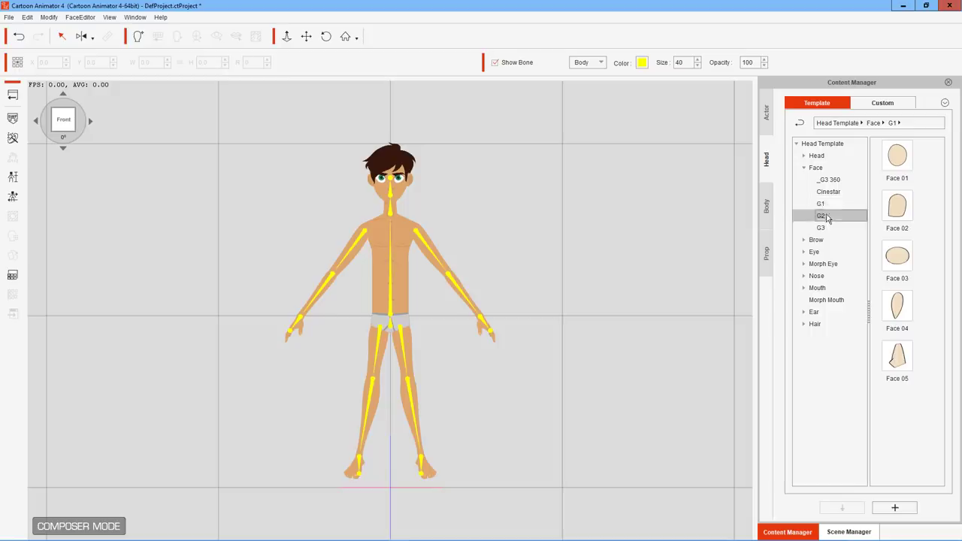
pyautogui.click(829, 217)
pyautogui.press('Up')
pyautogui.press('Up')
pyautogui.press('Up')
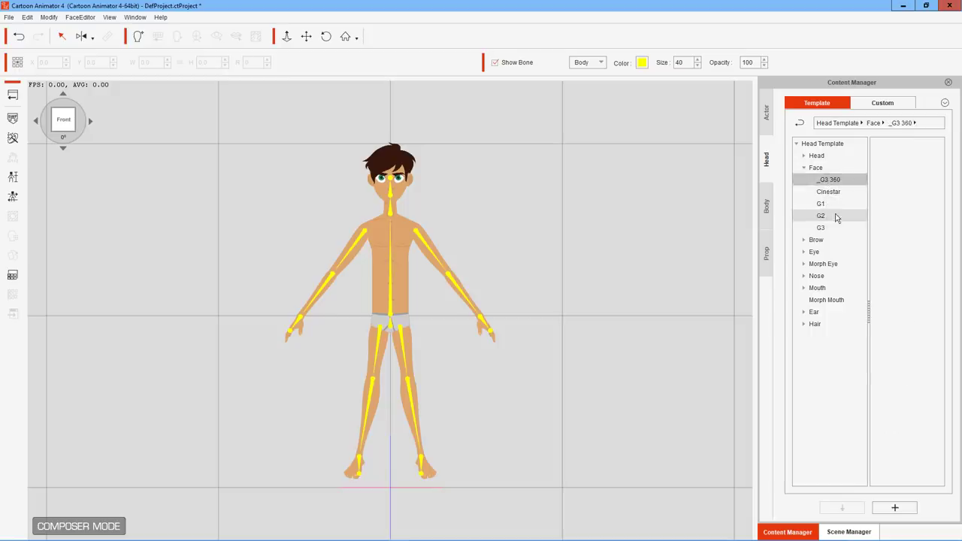
pyautogui.click(829, 217)
pyautogui.click(829, 228)
pyautogui.click(823, 216)
pyautogui.press('Up')
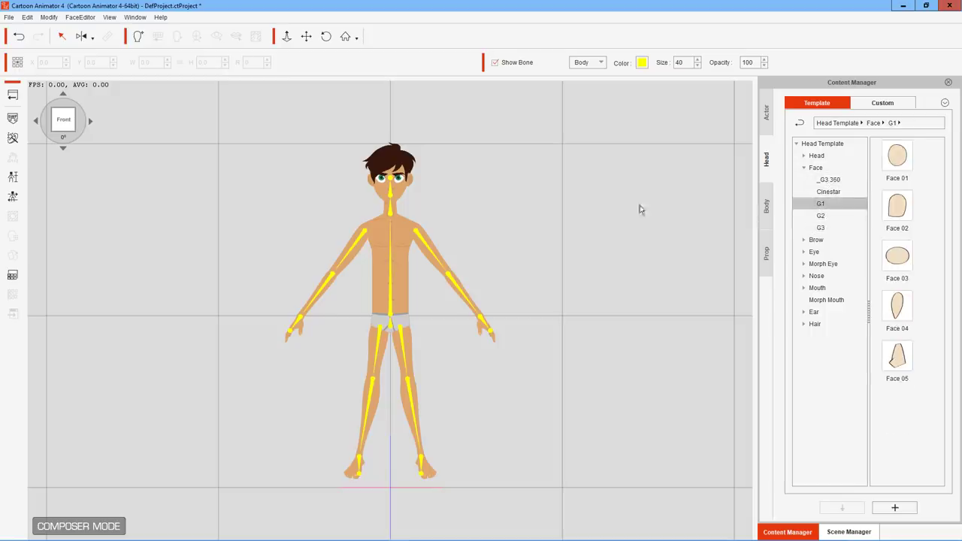
pyautogui.click(819, 169)
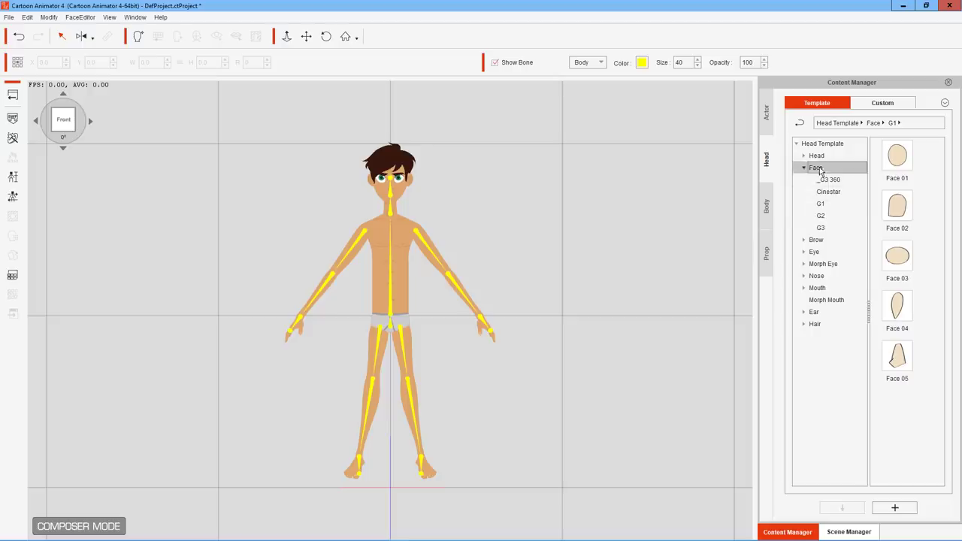
pyautogui.click(829, 181)
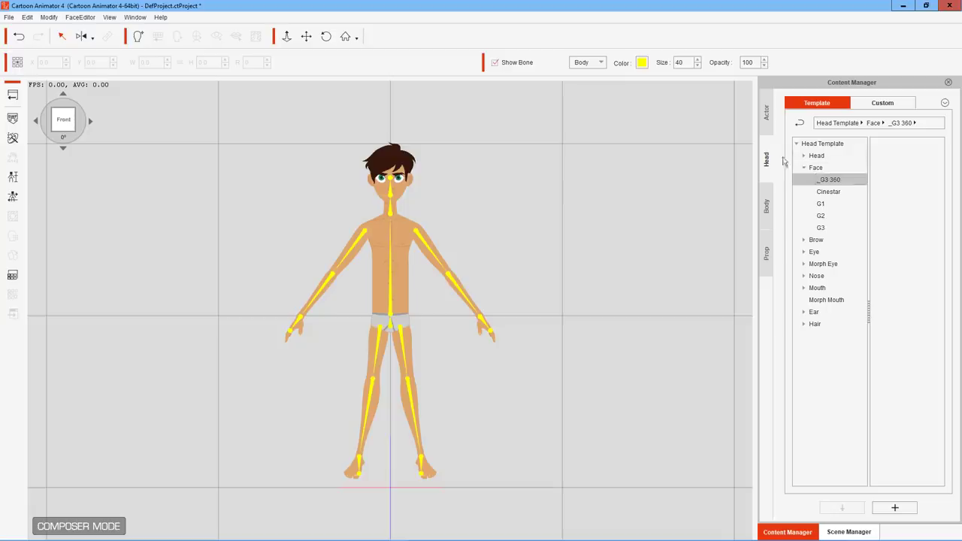
pyautogui.click(829, 194)
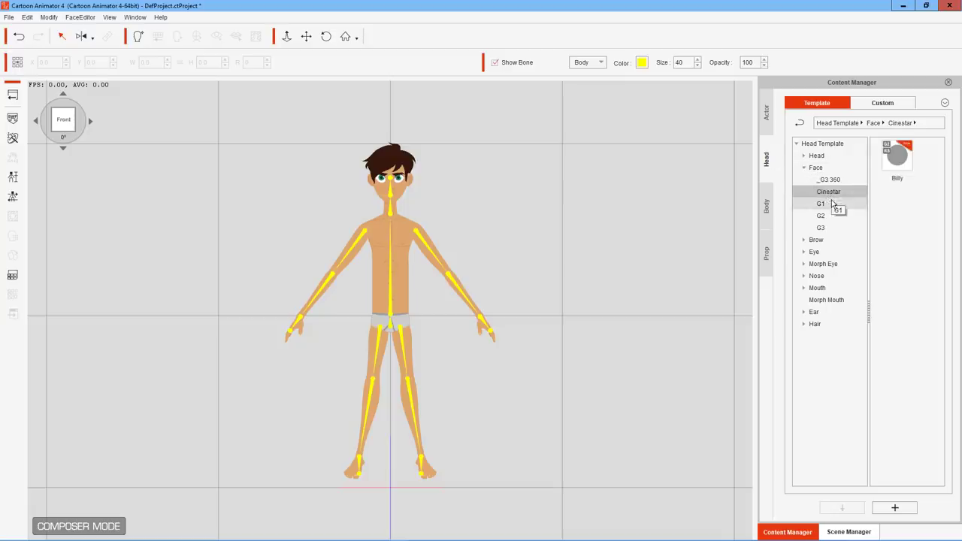
pyautogui.click(815, 170)
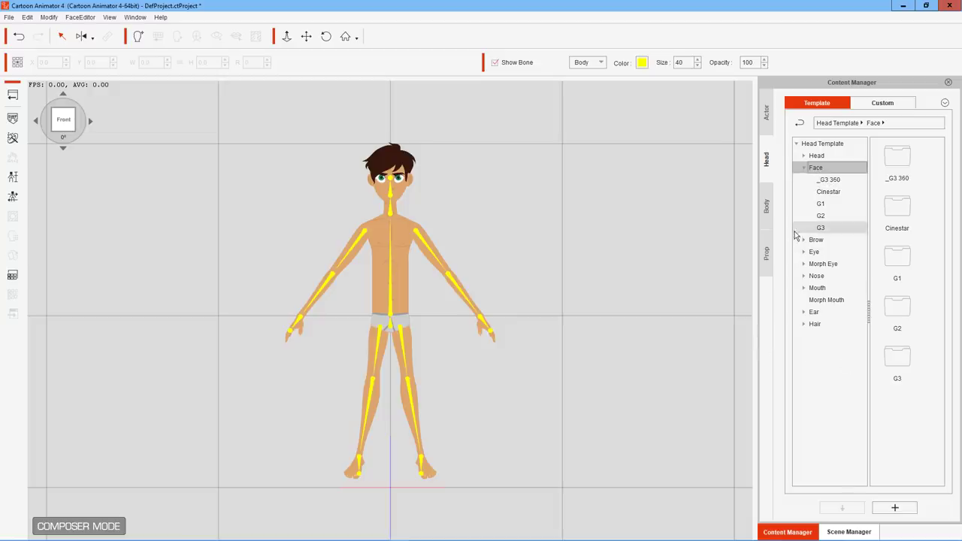
# Switch to the custom Head folder in File Explorer and open cta.dat in Notepad++.
pyautogui.moveTo(461, 533)
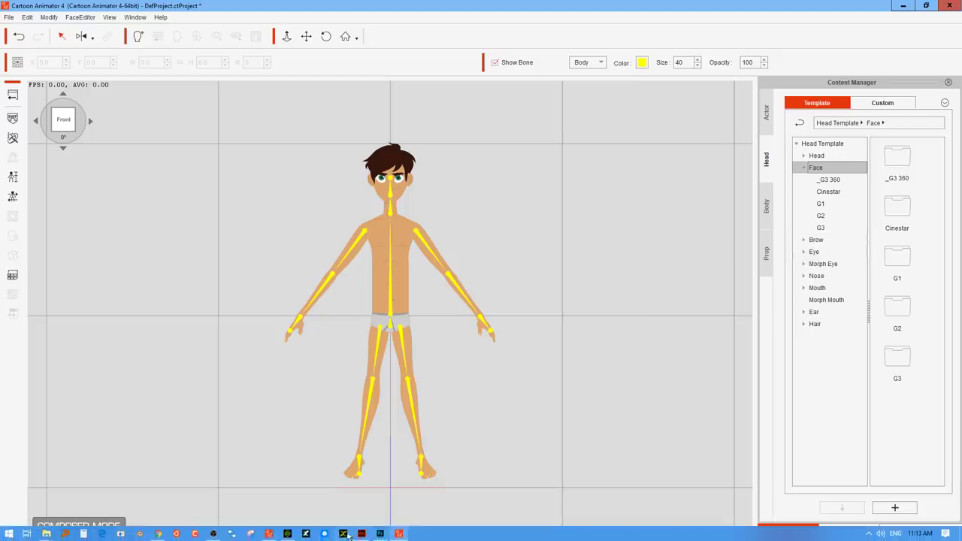
pyautogui.click(38, 537)
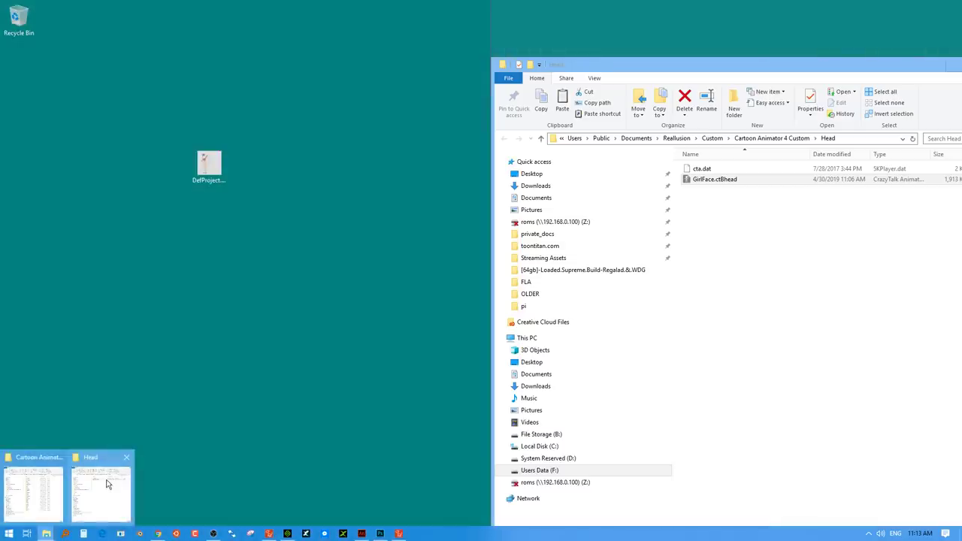
pyautogui.click(107, 485)
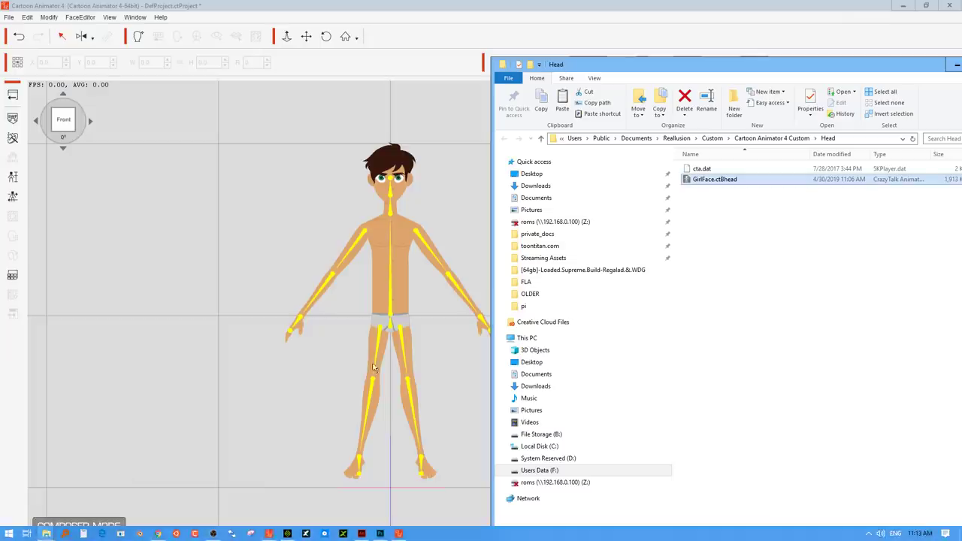
pyautogui.rightClick(708, 174)
pyautogui.click(612, 246)
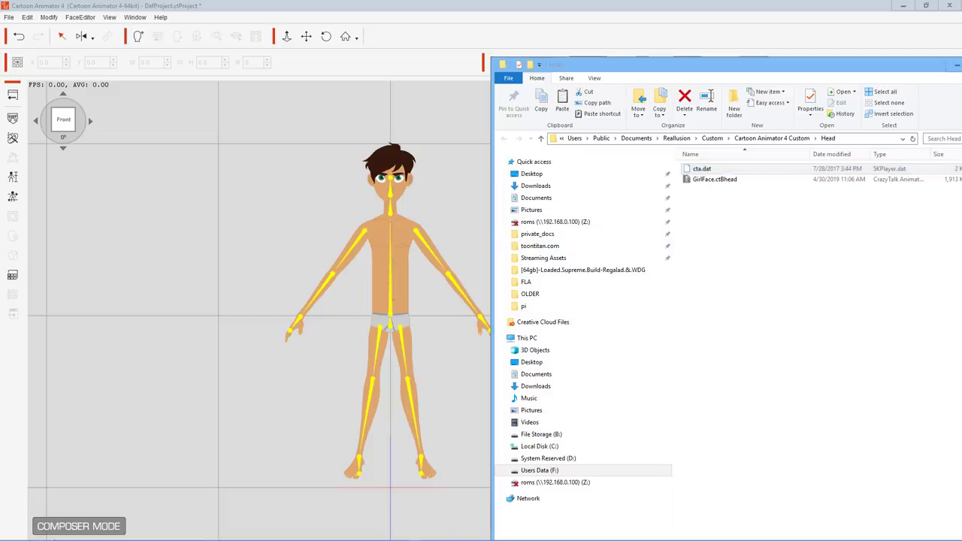
pyautogui.moveTo(624, 8); pyautogui.dragTo(472, 68)
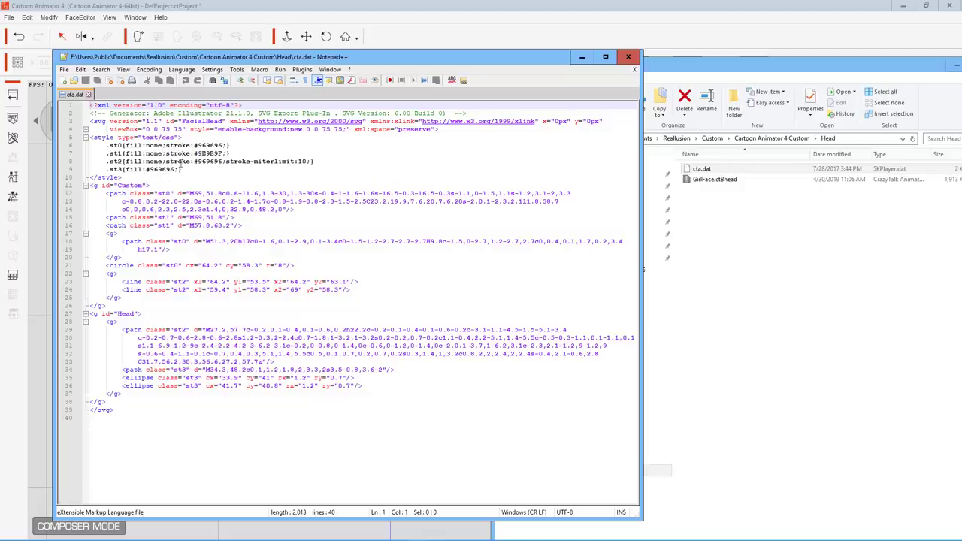
# Examine the SVG style, path and group code in cta.dat, widening the window to read it, and close the editor.
pyautogui.moveTo(173, 170); pyautogui.dragTo(156, 145)
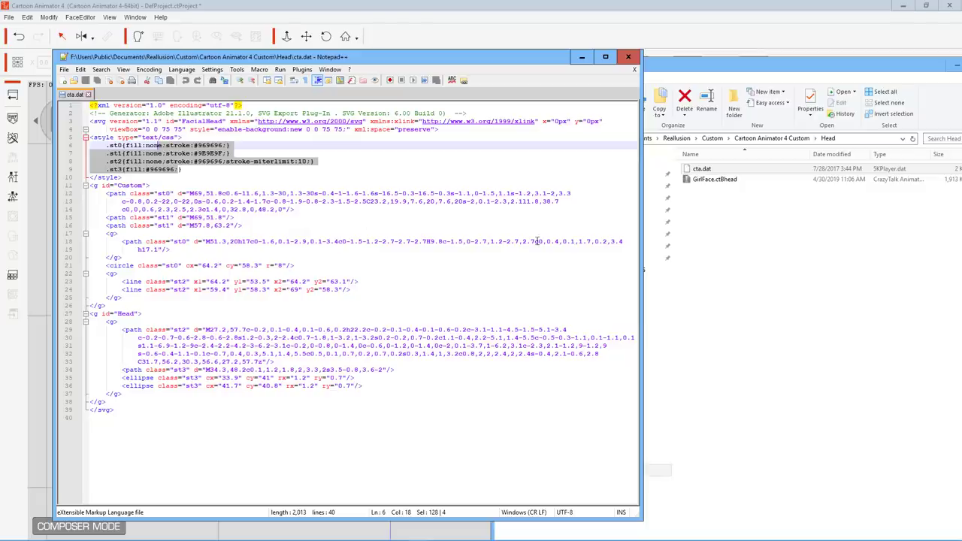
pyautogui.moveTo(641, 214); pyautogui.dragTo(807, 208)
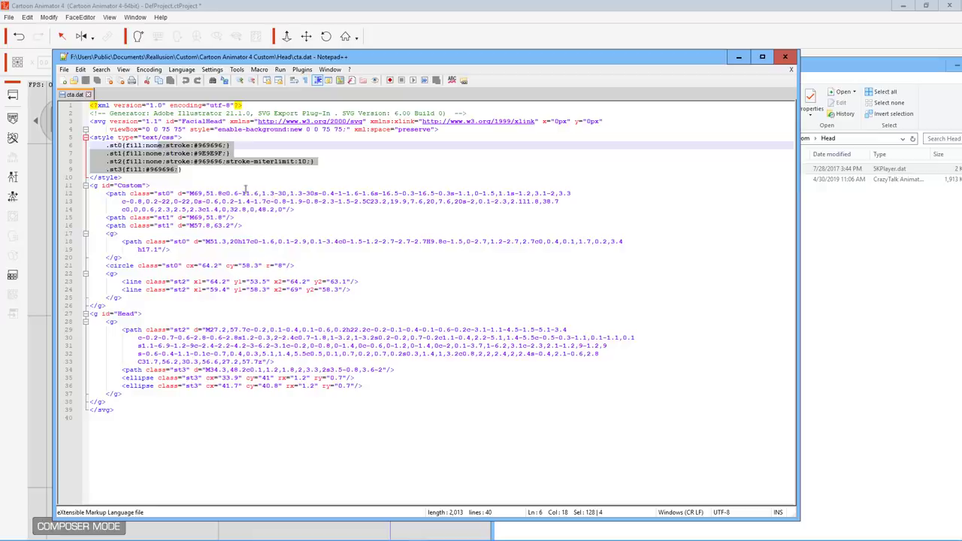
pyautogui.moveTo(234, 194); pyautogui.dragTo(269, 194)
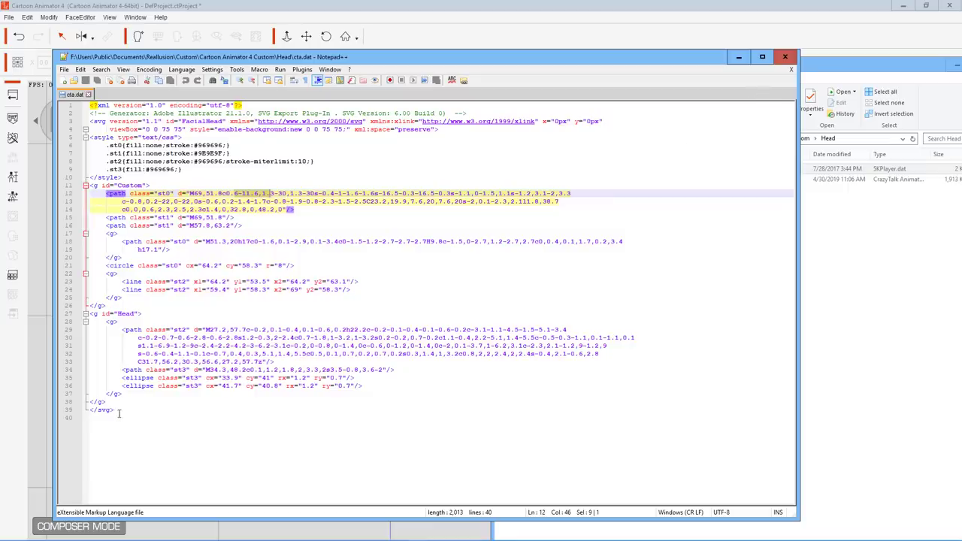
pyautogui.moveTo(118, 412); pyautogui.dragTo(85, 154)
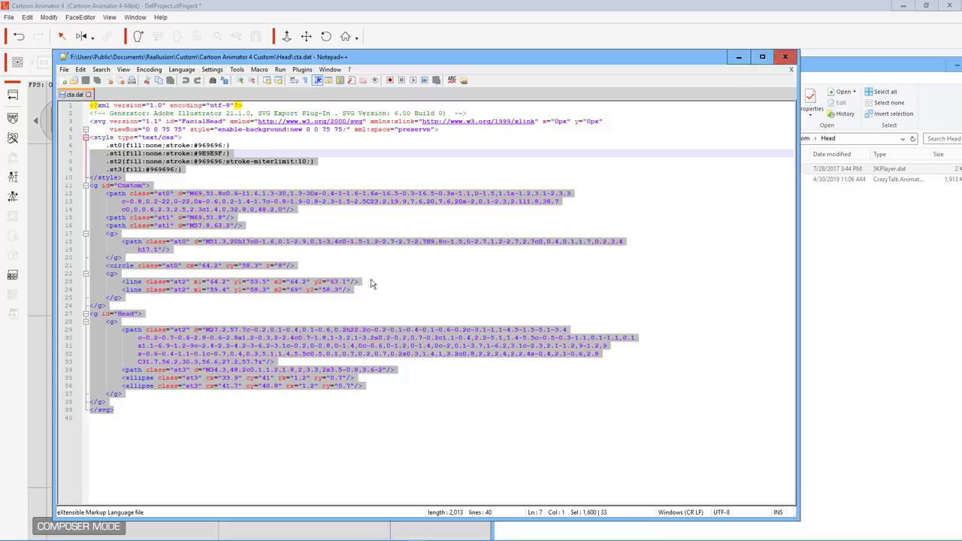
pyautogui.click(788, 58)
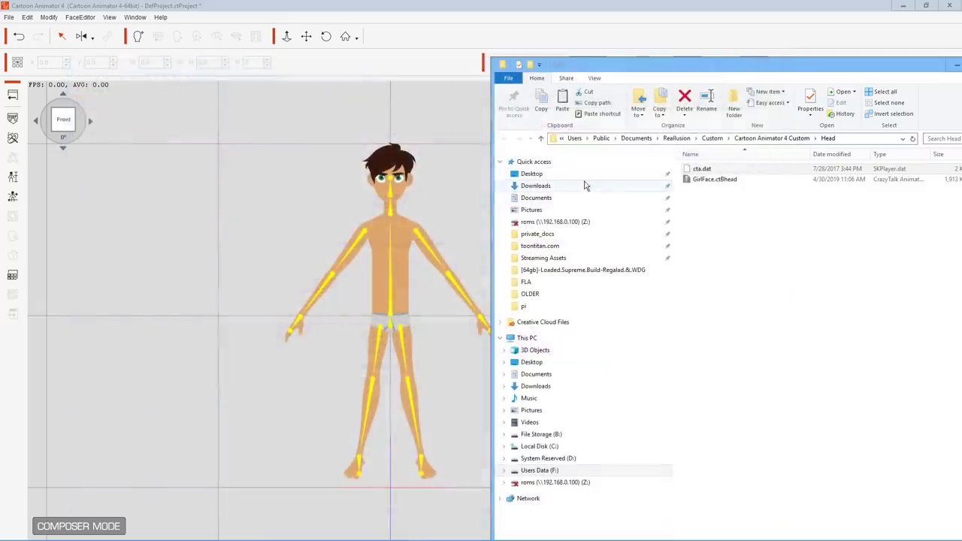
# Apply the saved GirlFace head file from the custom Head folder to the Kevin Base character in Composer Mode.
pyautogui.click(750, 186)
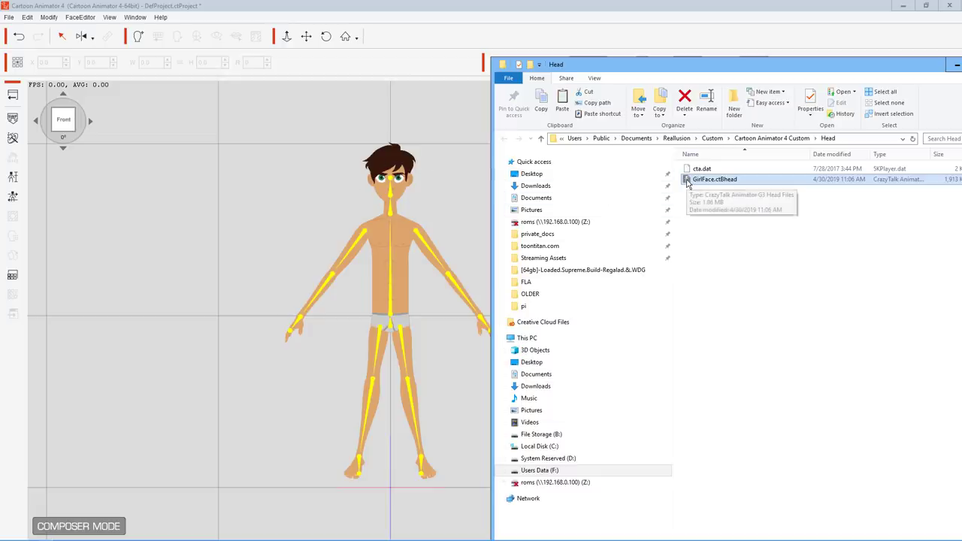
pyautogui.moveTo(687, 183); pyautogui.dragTo(392, 249)
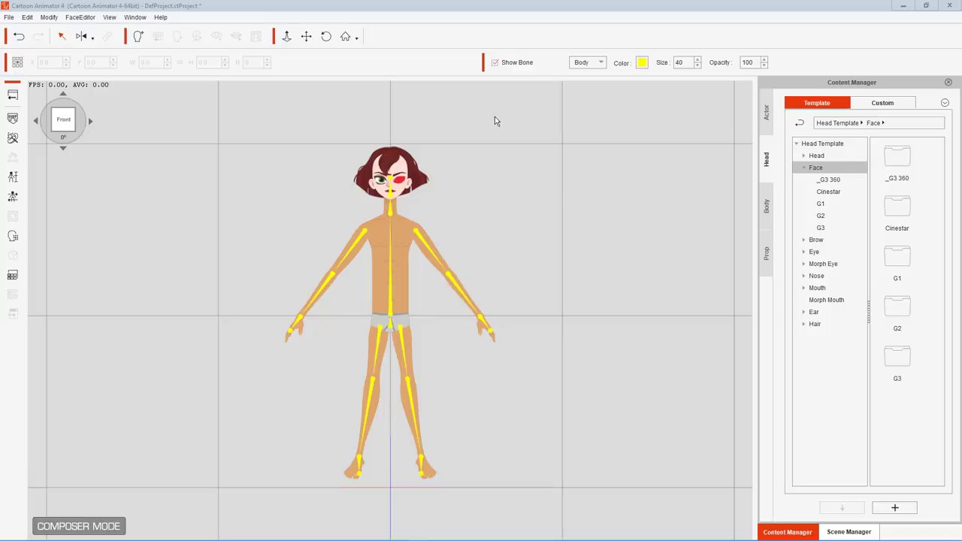
# Open Facial Animation Setup for the girl's head, inspect several deformations of the first eyebrow, and close the setup.
pyautogui.click(397, 163)
pyautogui.click(396, 163)
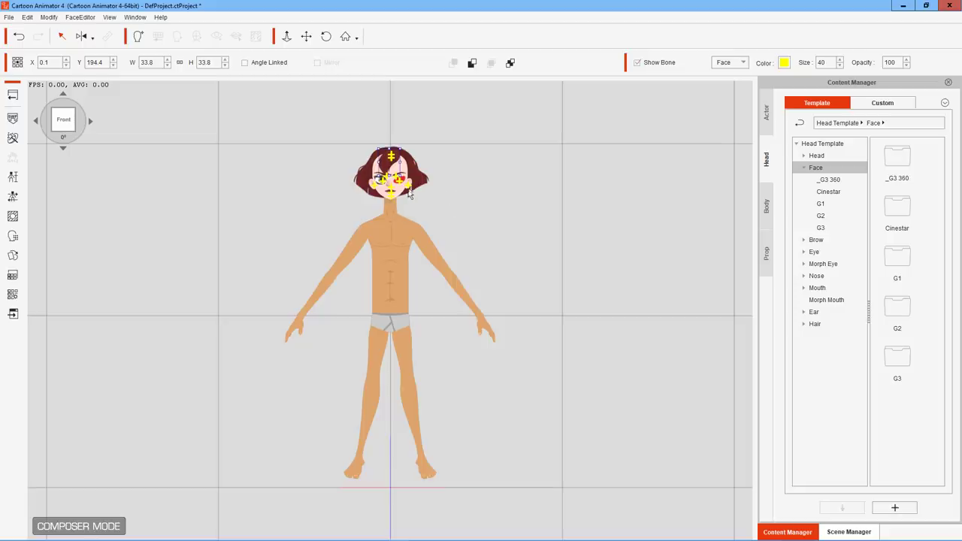
pyautogui.click(14, 237)
pyautogui.click(394, 240)
pyautogui.moveTo(456, 172); pyautogui.dragTo(670, 130)
pyautogui.click(657, 305)
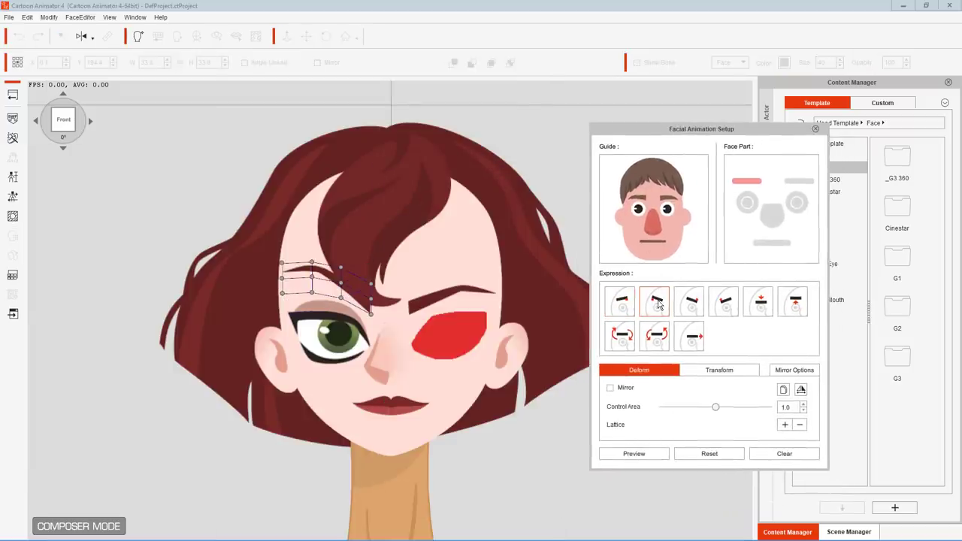
pyautogui.click(686, 304)
pyautogui.click(618, 337)
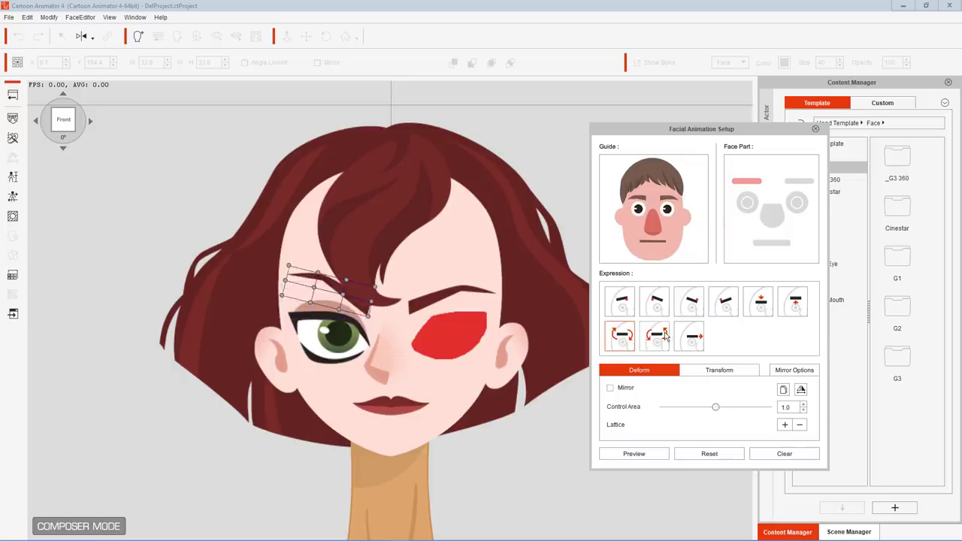
pyautogui.click(655, 336)
pyautogui.click(816, 130)
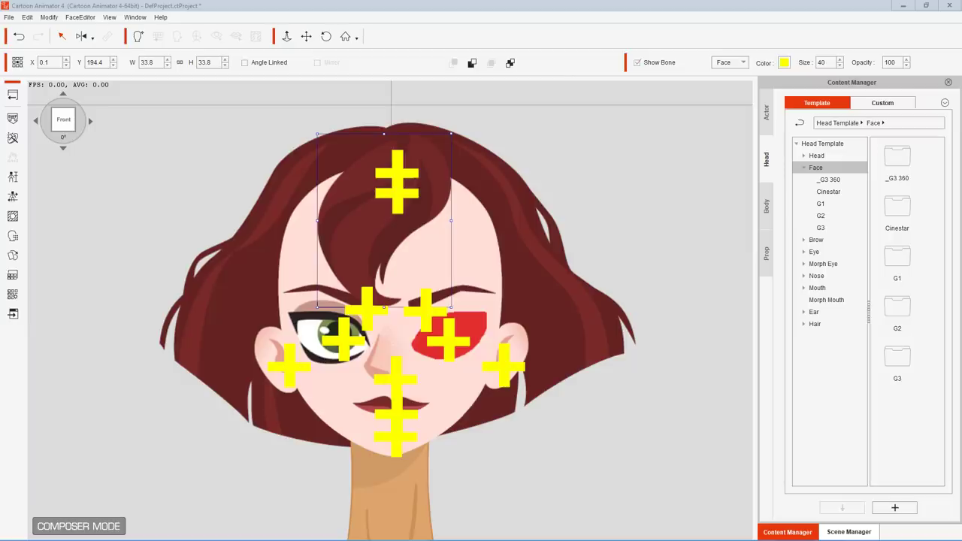
# Select the girl's face, preview its expressions in Facial Animation Setup, close the setup and return to the stage.
pyautogui.click(588, 156)
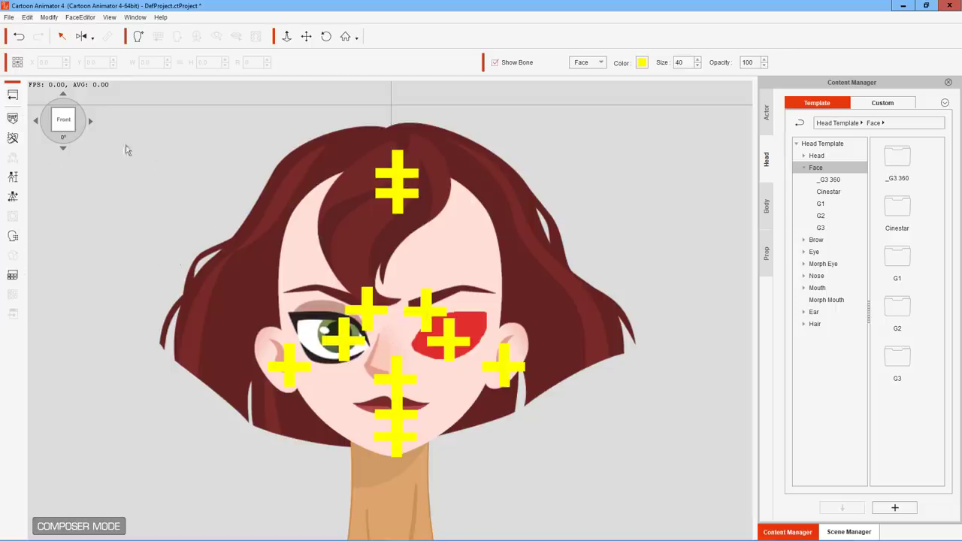
pyautogui.click(313, 282)
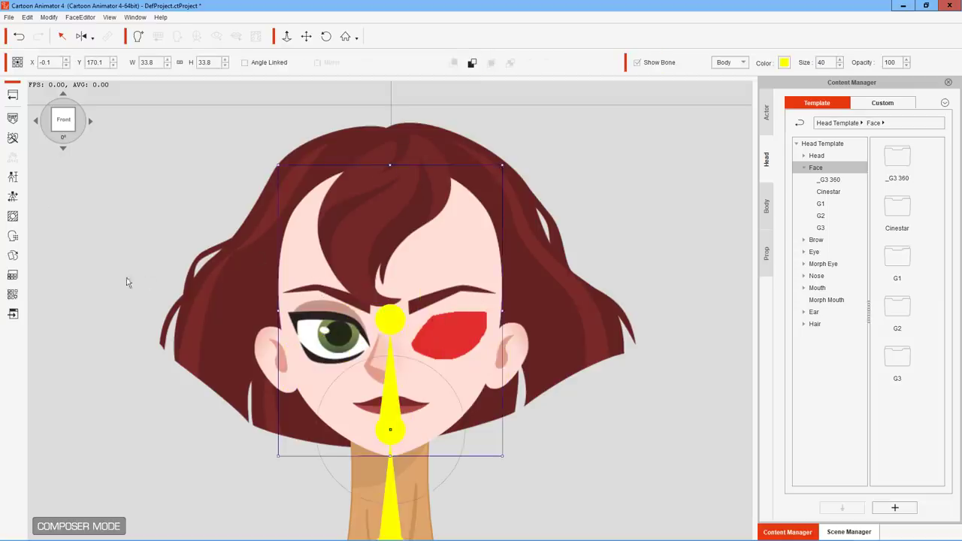
pyautogui.click(12, 238)
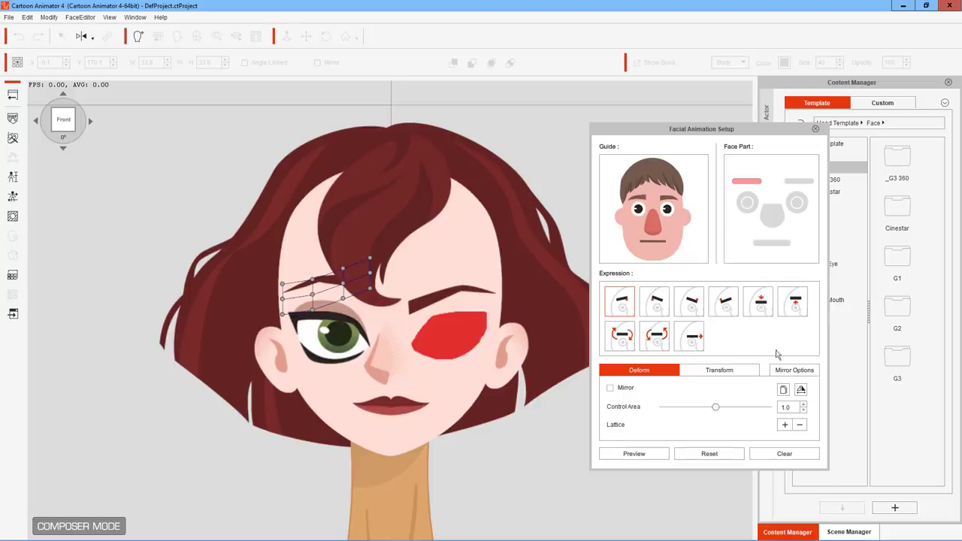
pyautogui.click(645, 452)
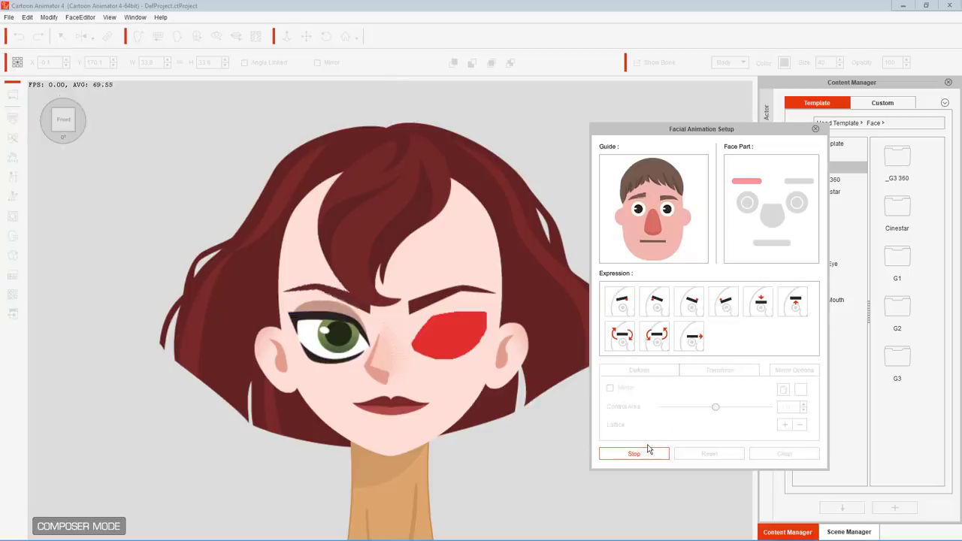
pyautogui.click(817, 131)
pyautogui.click(13, 95)
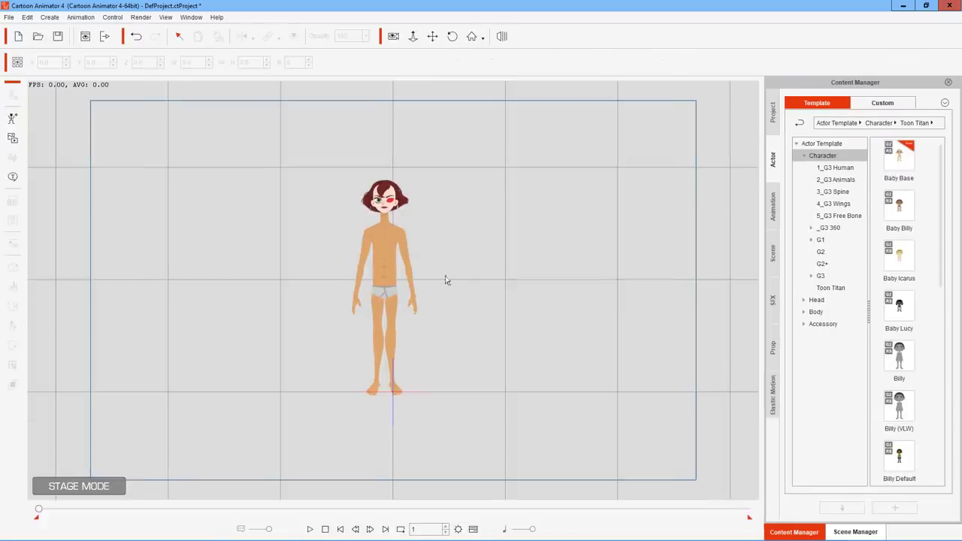
# Try to apply the _Pose_Stand motion from the G3 Human female Turners Front folder to the girl-headed Kevin Base character.
pyautogui.click(394, 249)
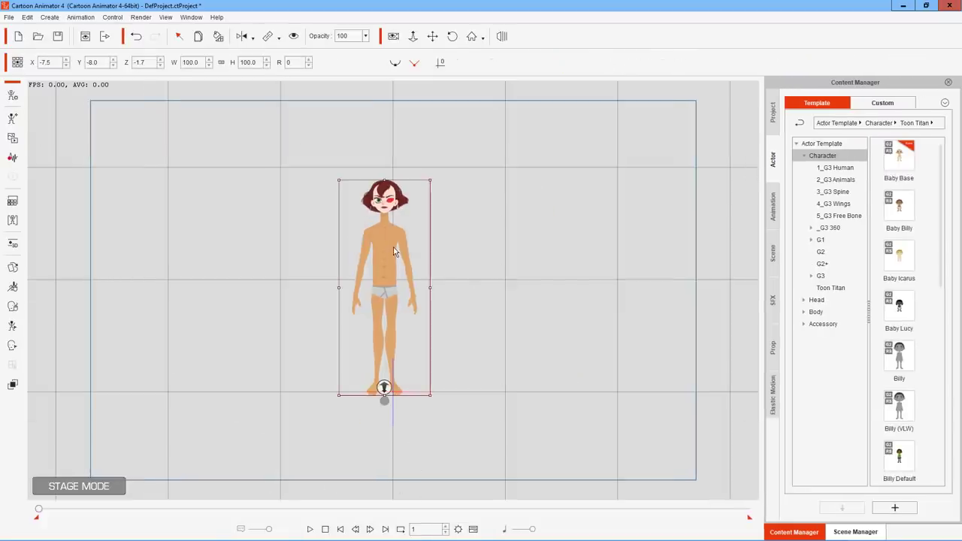
pyautogui.click(775, 203)
pyautogui.click(804, 155)
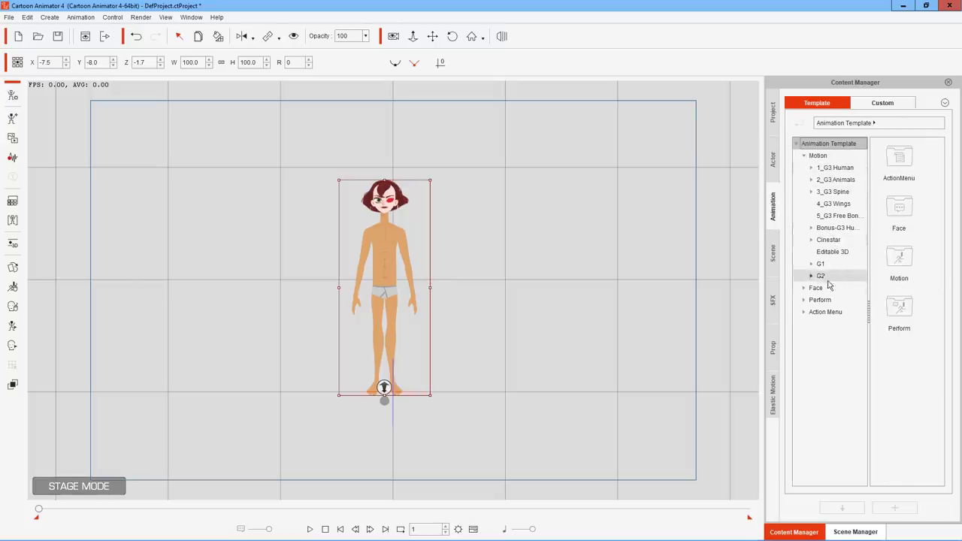
pyautogui.click(836, 168)
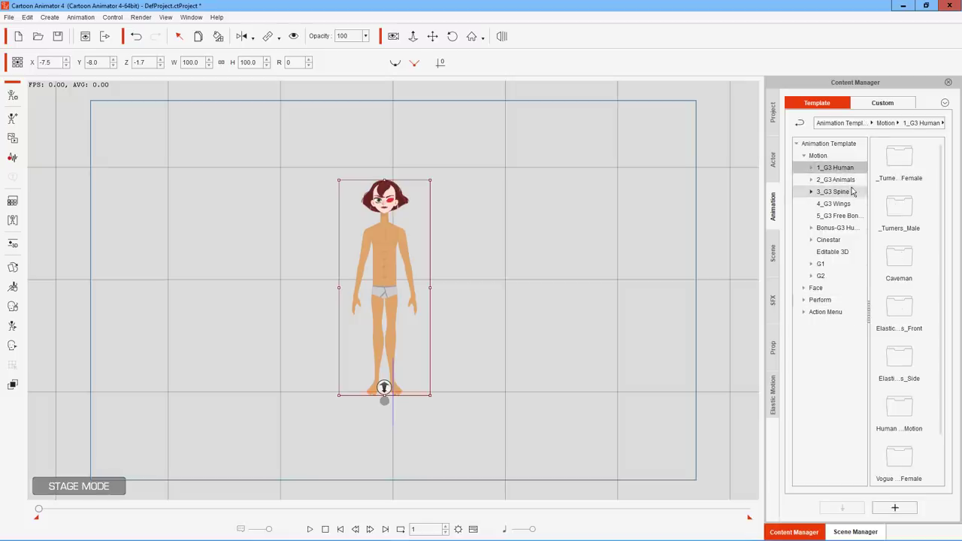
pyautogui.doubleClick(900, 160)
pyautogui.doubleClick(902, 163)
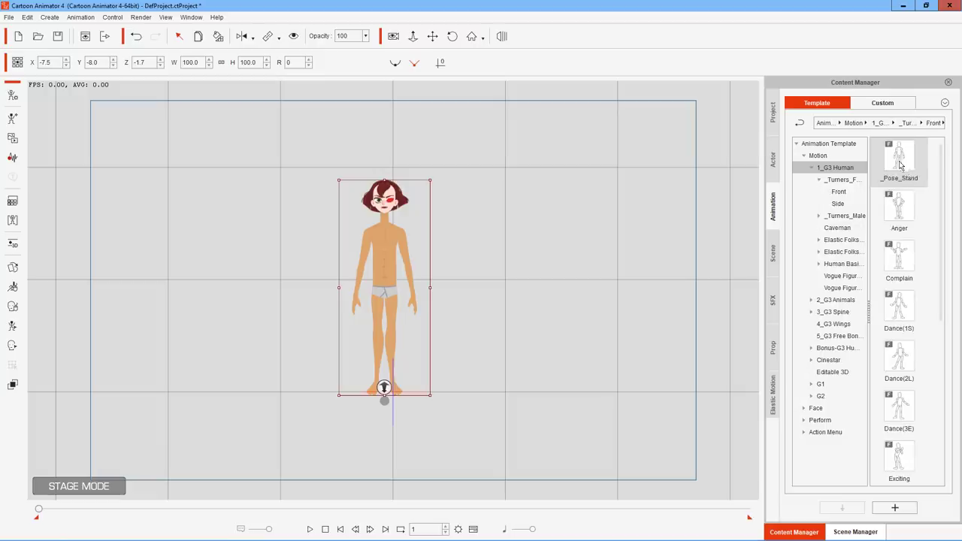
pyautogui.moveTo(900, 166); pyautogui.dragTo(391, 202)
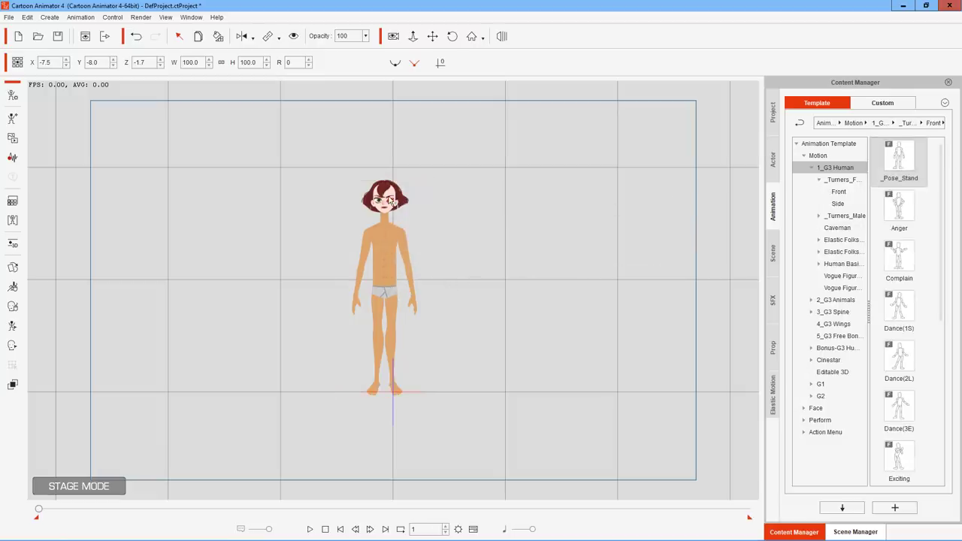
# Try the Martha Scared and Martha Gossip performances from the _G3 360 Perform templates on the character.
pyautogui.click(811, 167)
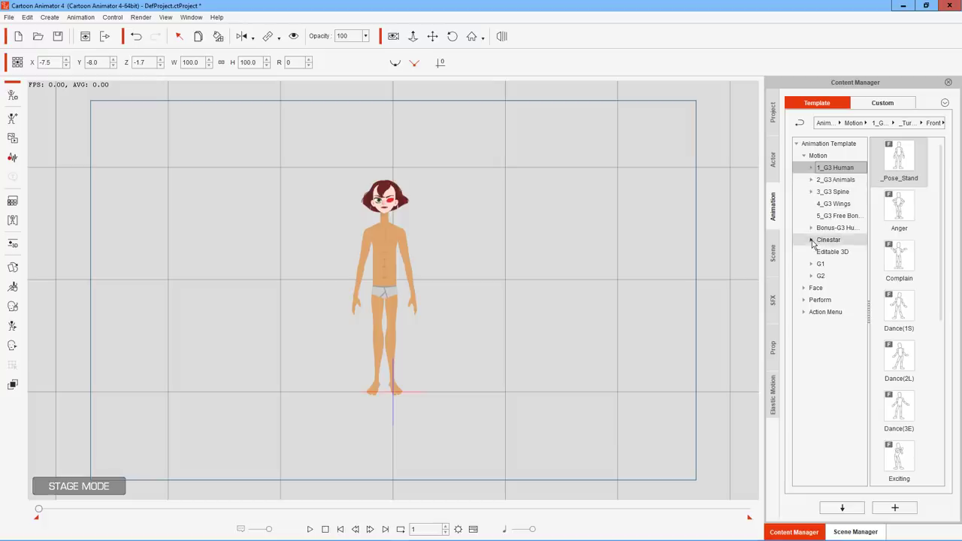
pyautogui.click(805, 300)
pyautogui.click(827, 312)
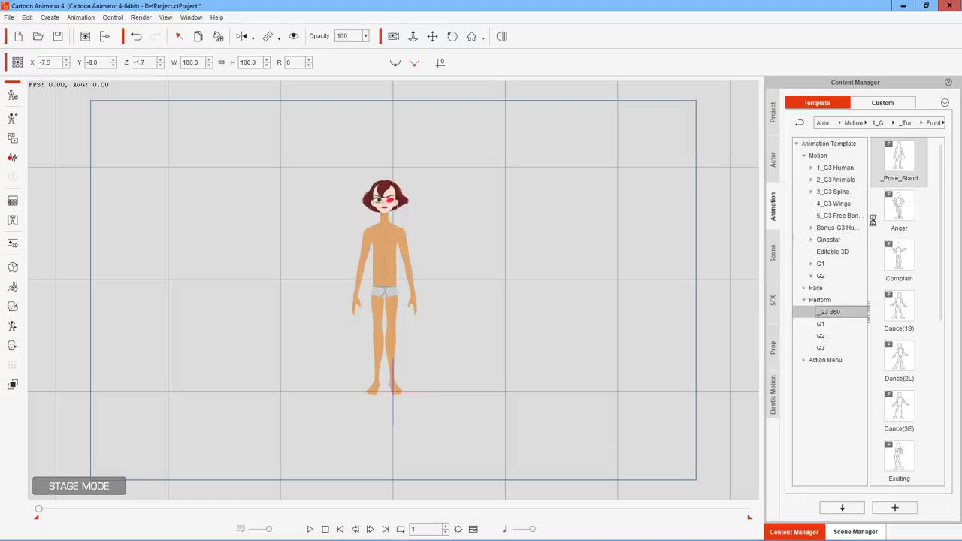
pyautogui.moveTo(899, 158); pyautogui.dragTo(387, 200)
pyautogui.moveTo(899, 206); pyautogui.dragTo(383, 237)
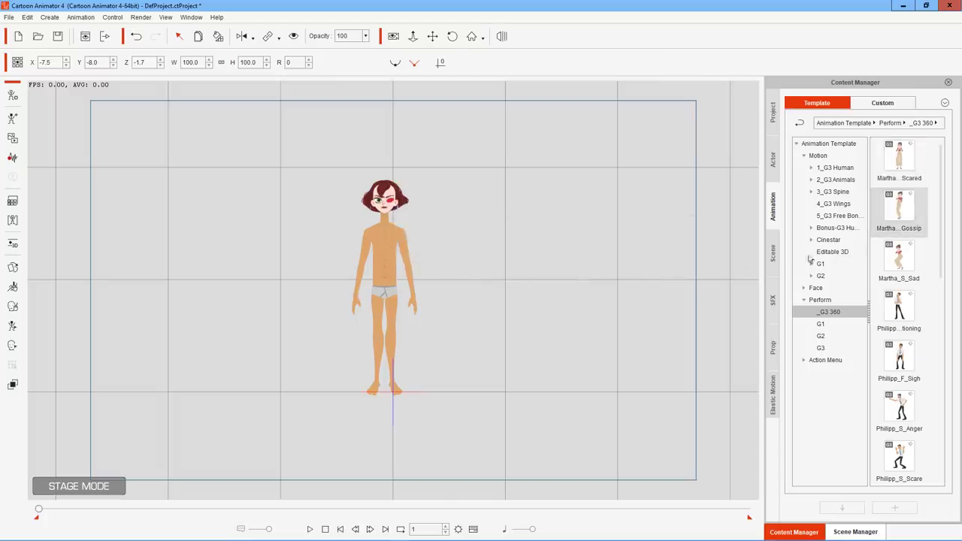
# Apply the Cry_Emma performance from the G2 Perform templates to the character and dismiss the warnings.
pyautogui.click(836, 341)
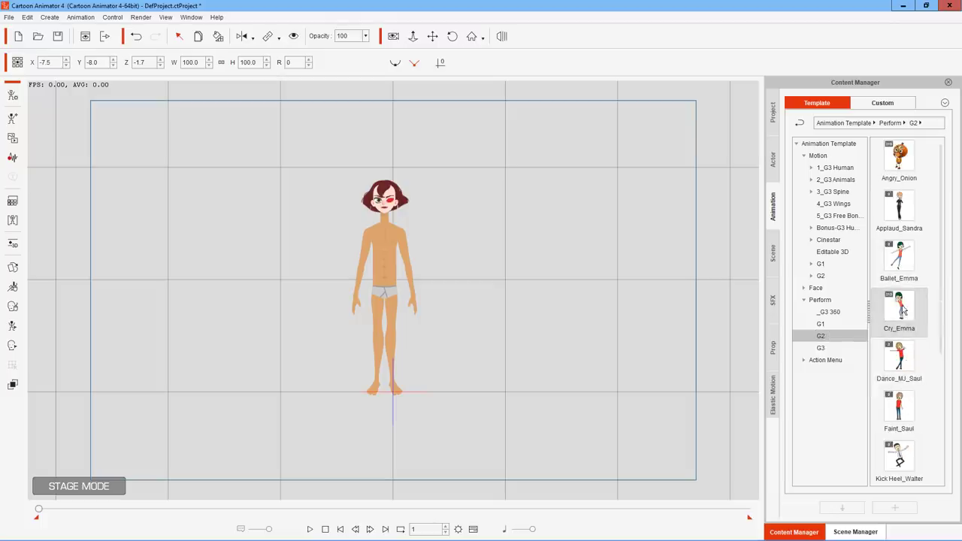
pyautogui.moveTo(905, 311); pyautogui.dragTo(442, 261)
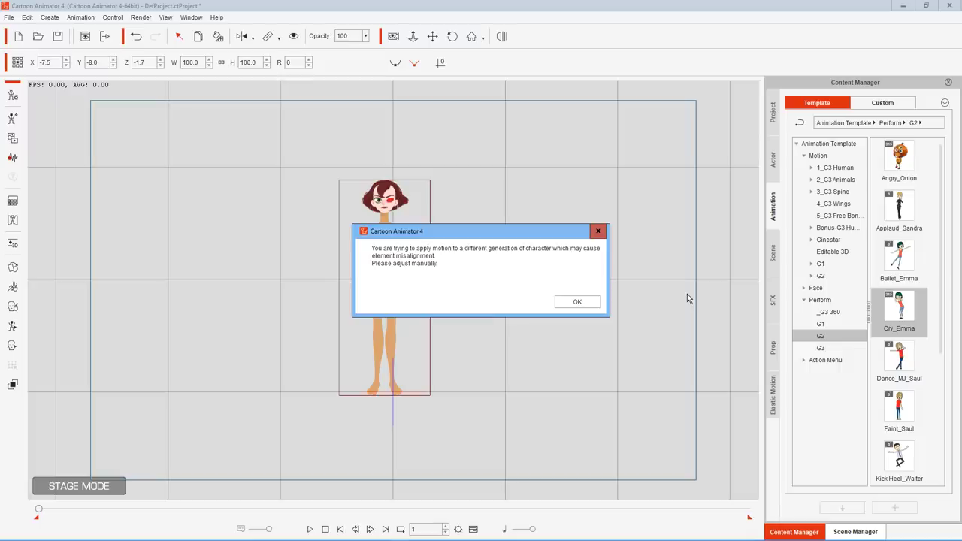
pyautogui.click(577, 301)
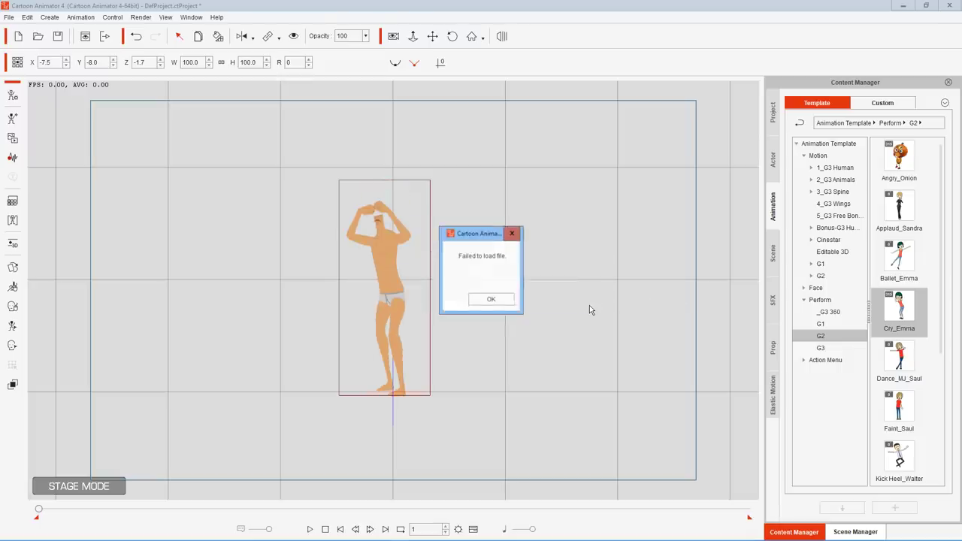
pyautogui.click(501, 300)
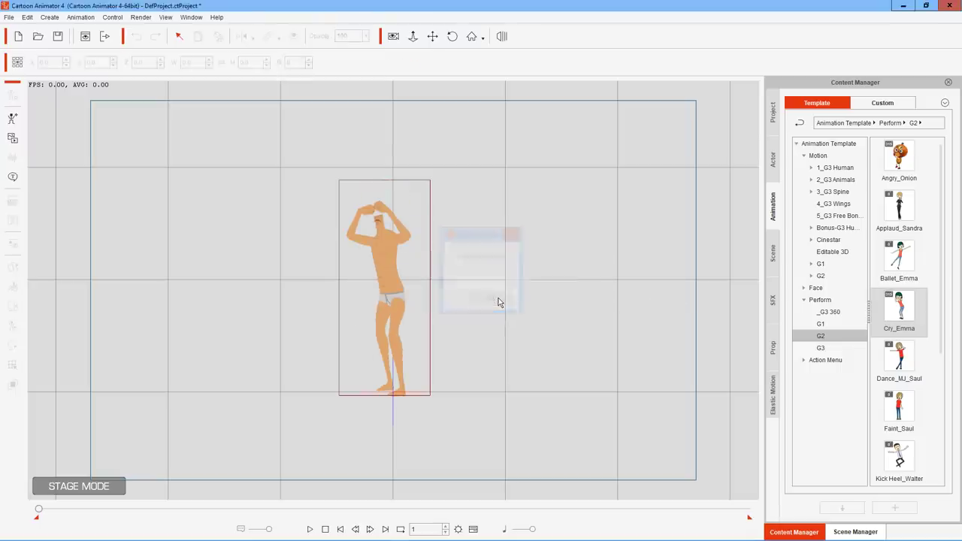
# Move the posed character to a Z depth of -21.7 and preview the Cry_Emma animation, then stop playback.
pyautogui.click(399, 276)
pyautogui.press('pagedown')
pyautogui.press('pagedown')
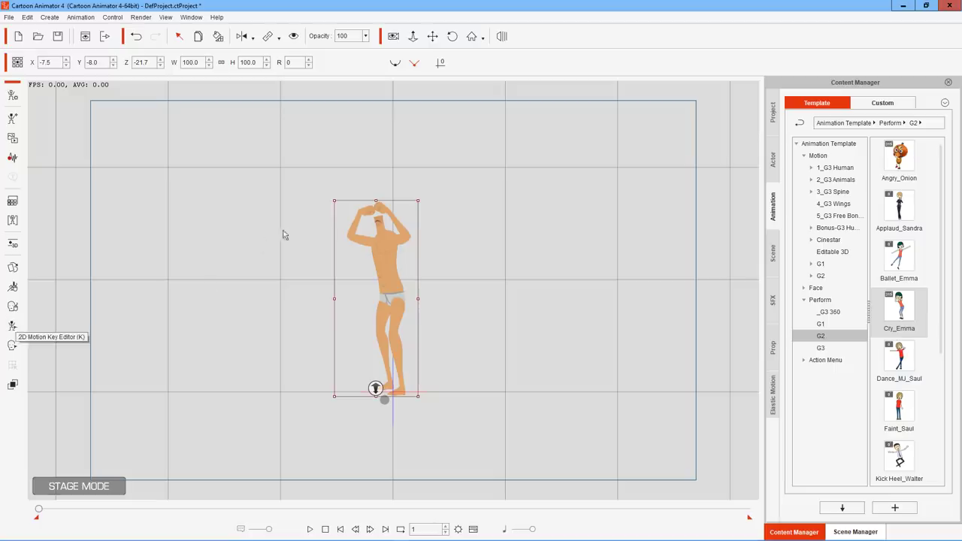
pyautogui.click(310, 529)
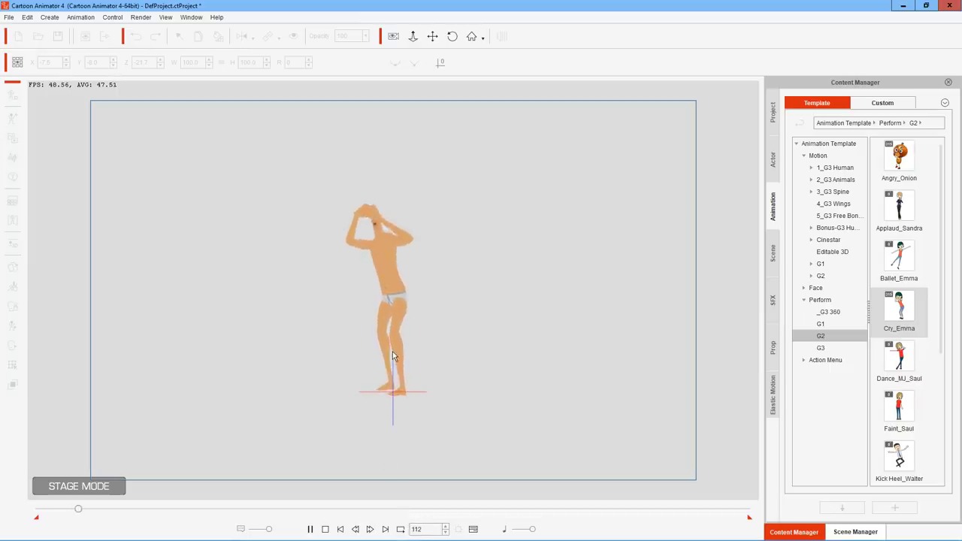
pyautogui.click(325, 529)
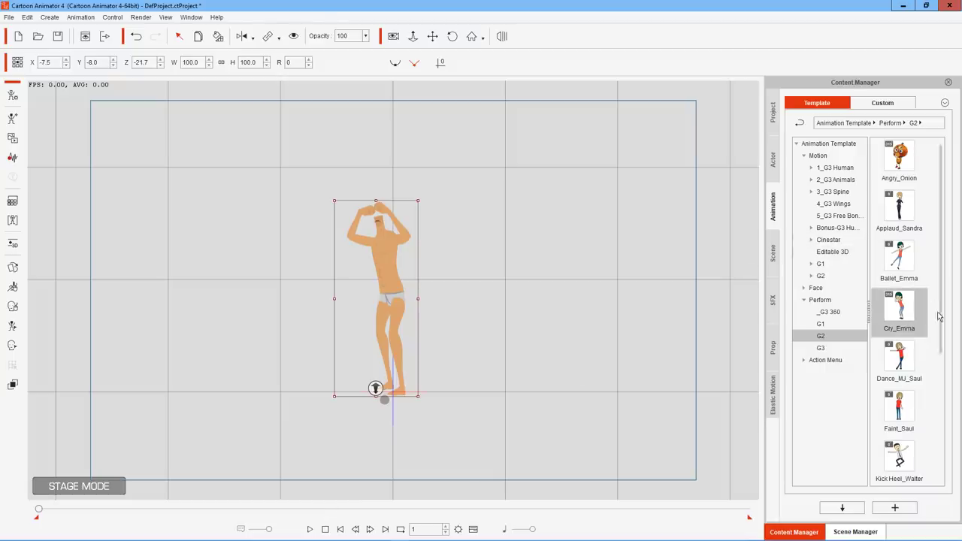
# Undo the depth change and the Cry_Emma performance on the character.
pyautogui.click(148, 221)
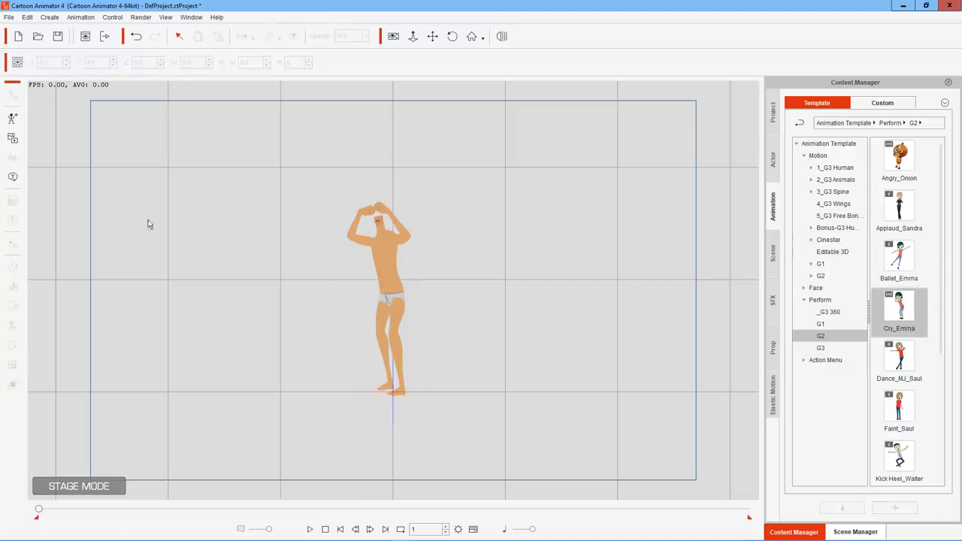
pyautogui.click(26, 18)
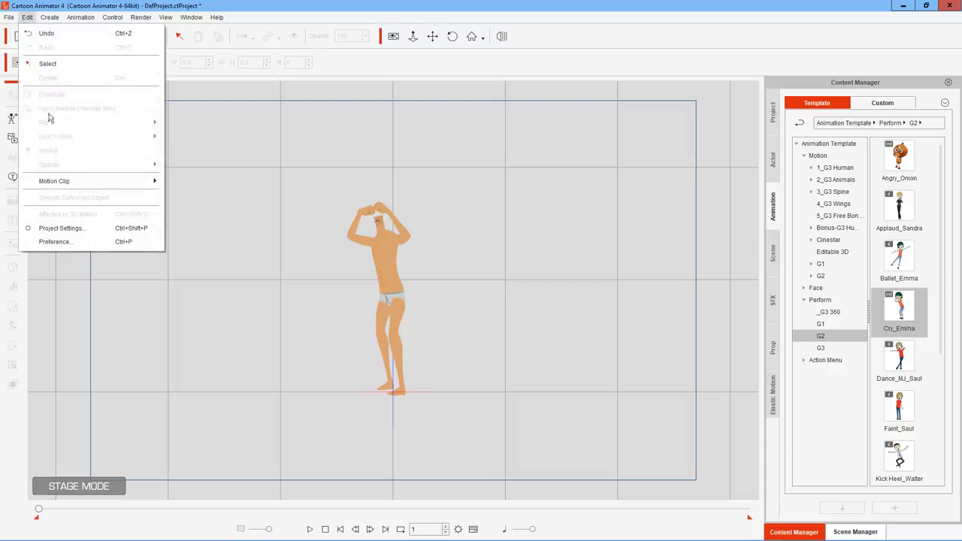
pyautogui.click(30, 34)
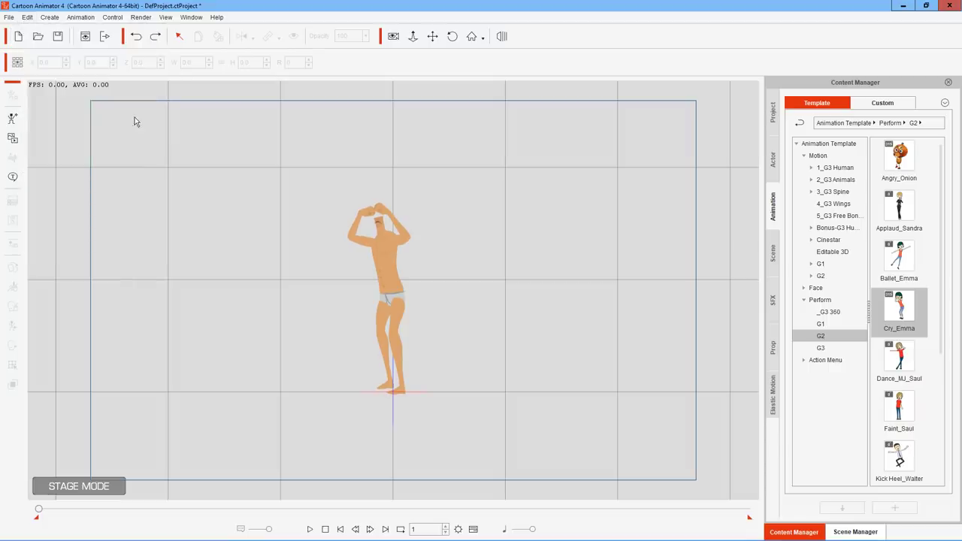
pyautogui.click(26, 17)
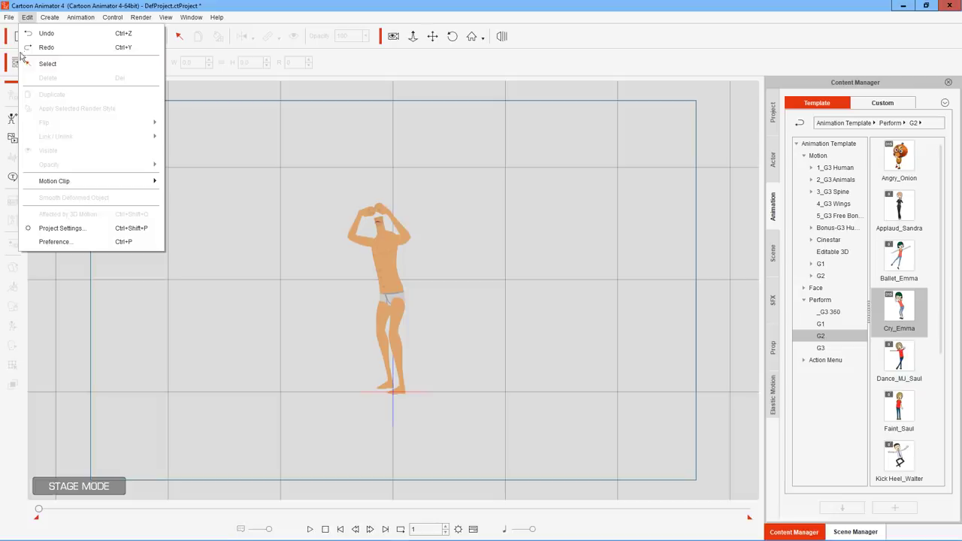
pyautogui.click(41, 48)
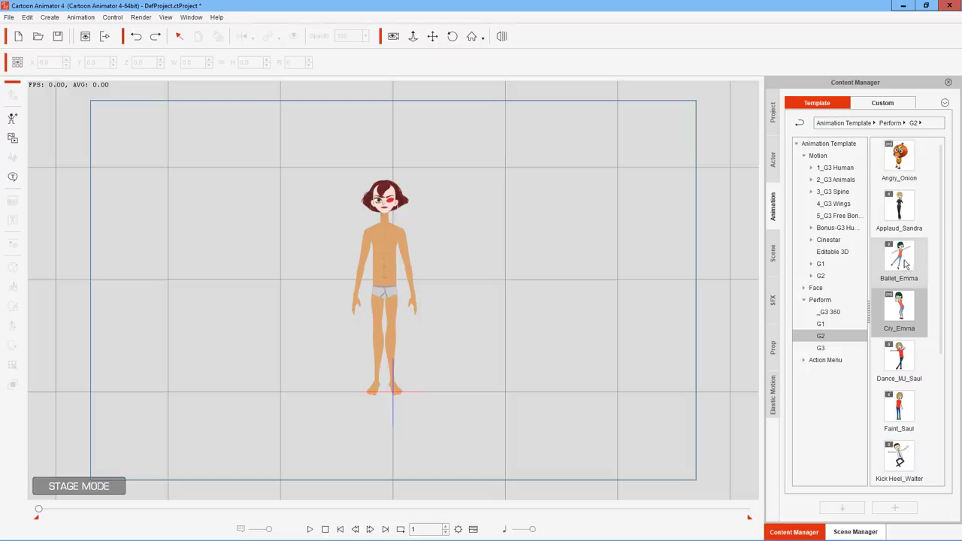
# Apply the G2 Ballet_Emma performance to the character, dismiss the warnings, and play the animation before stopping it.
pyautogui.moveTo(904, 261); pyautogui.dragTo(385, 202)
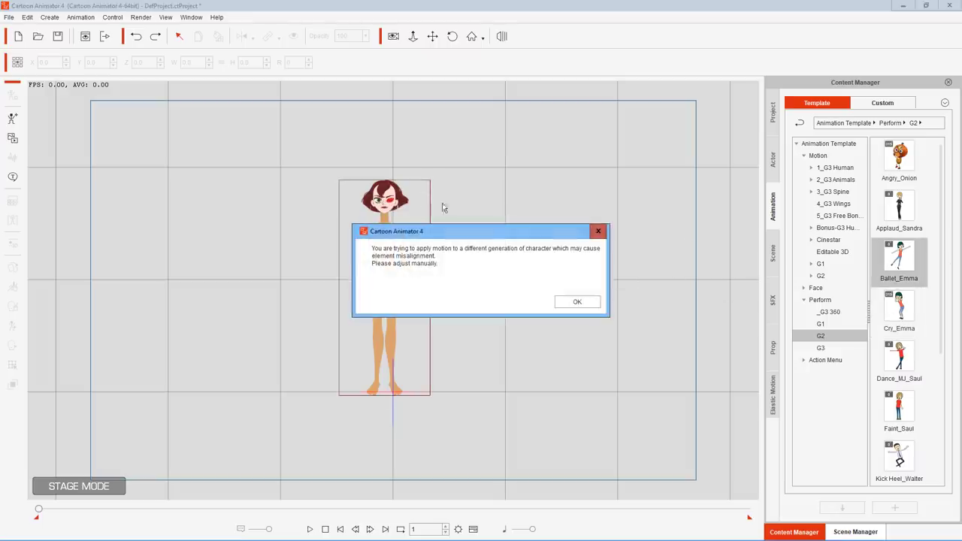
pyautogui.click(579, 300)
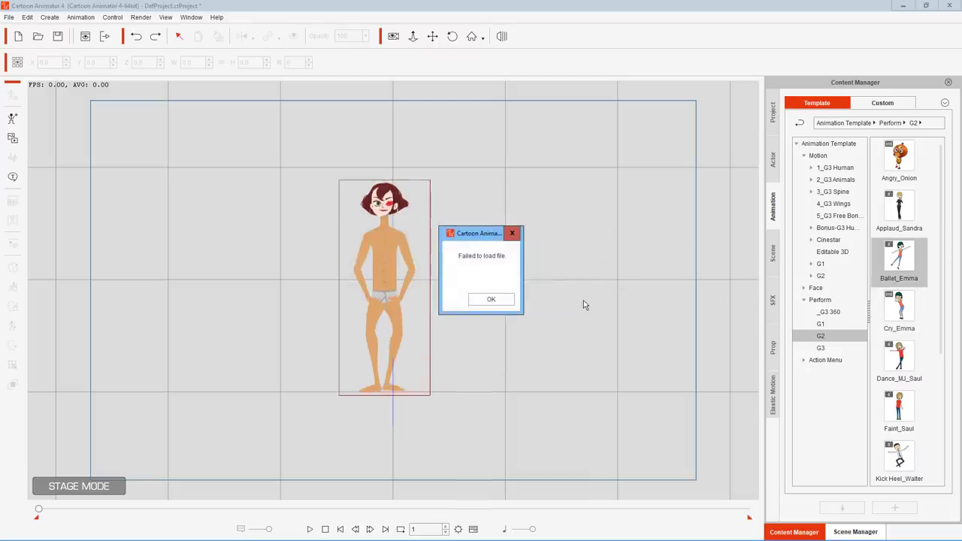
pyautogui.click(493, 300)
pyautogui.click(497, 301)
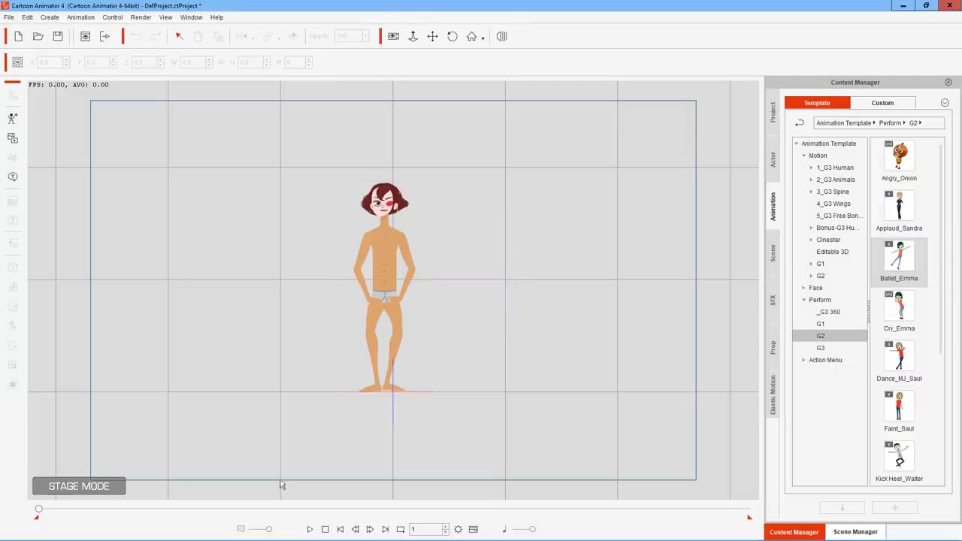
pyautogui.click(310, 530)
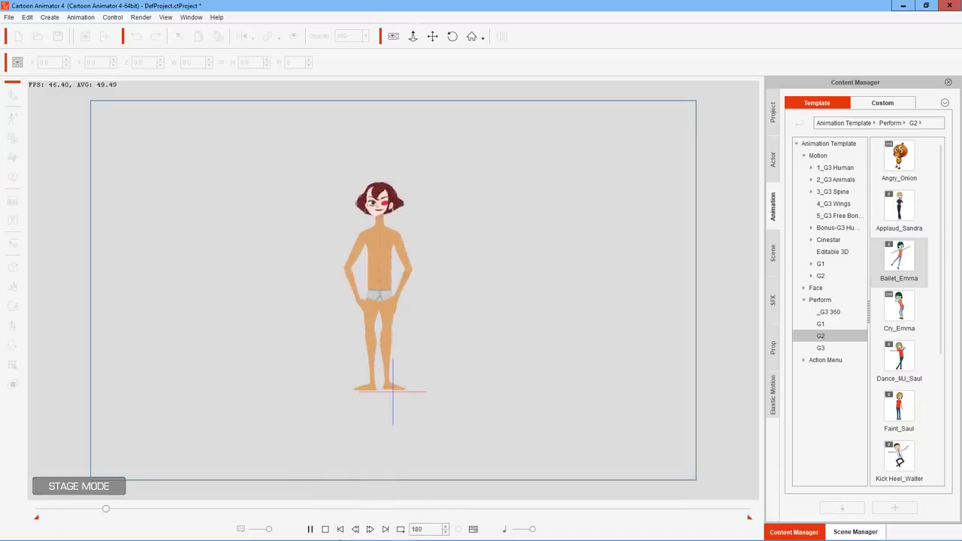
pyautogui.click(326, 530)
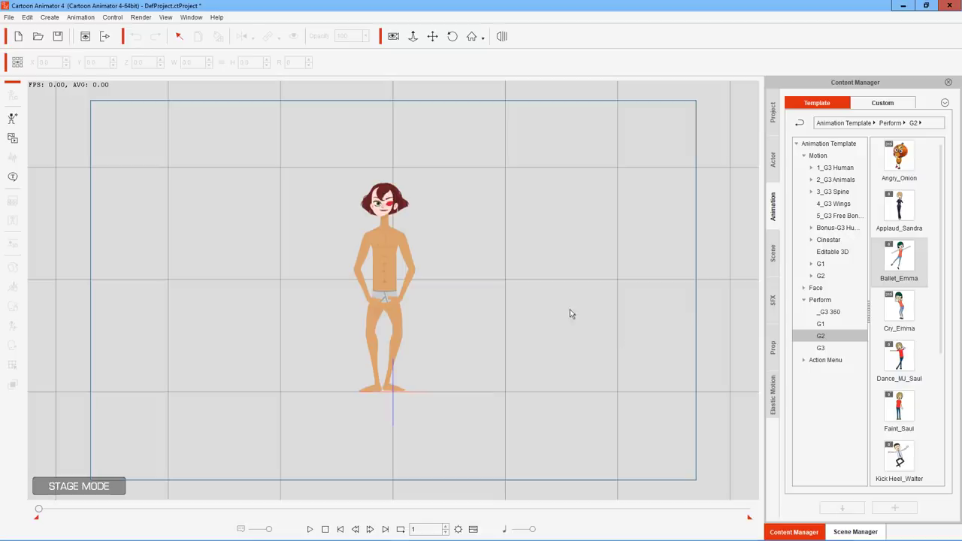
pyautogui.moveTo(372, 540)
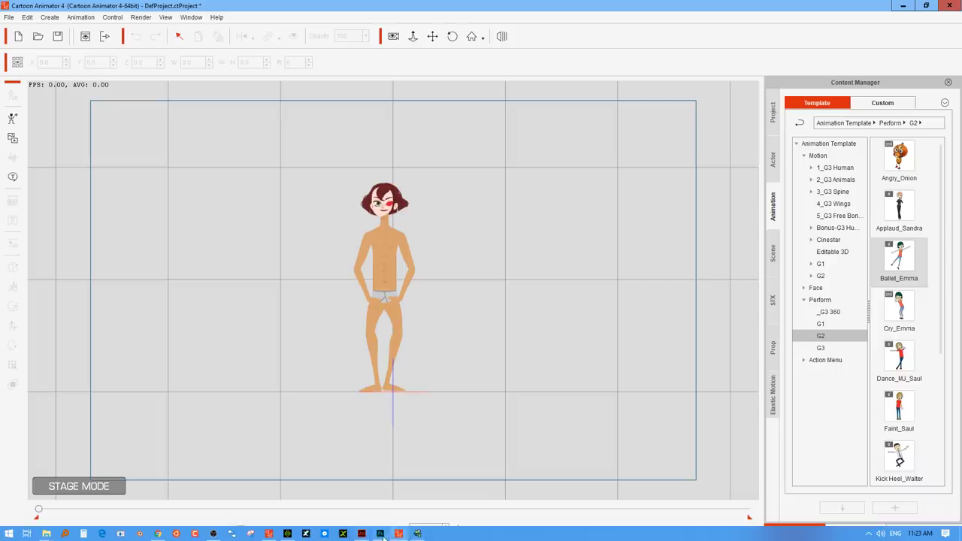
pyautogui.click(201, 537)
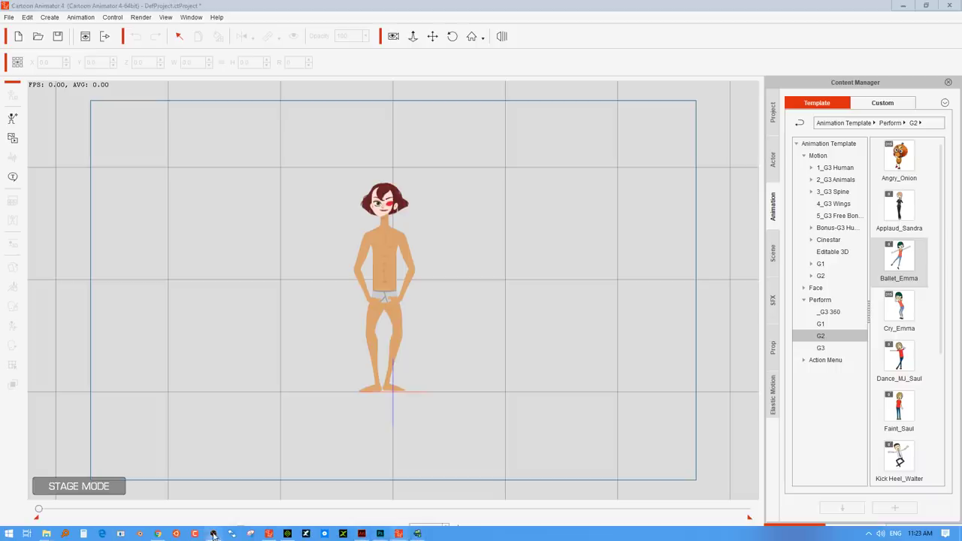